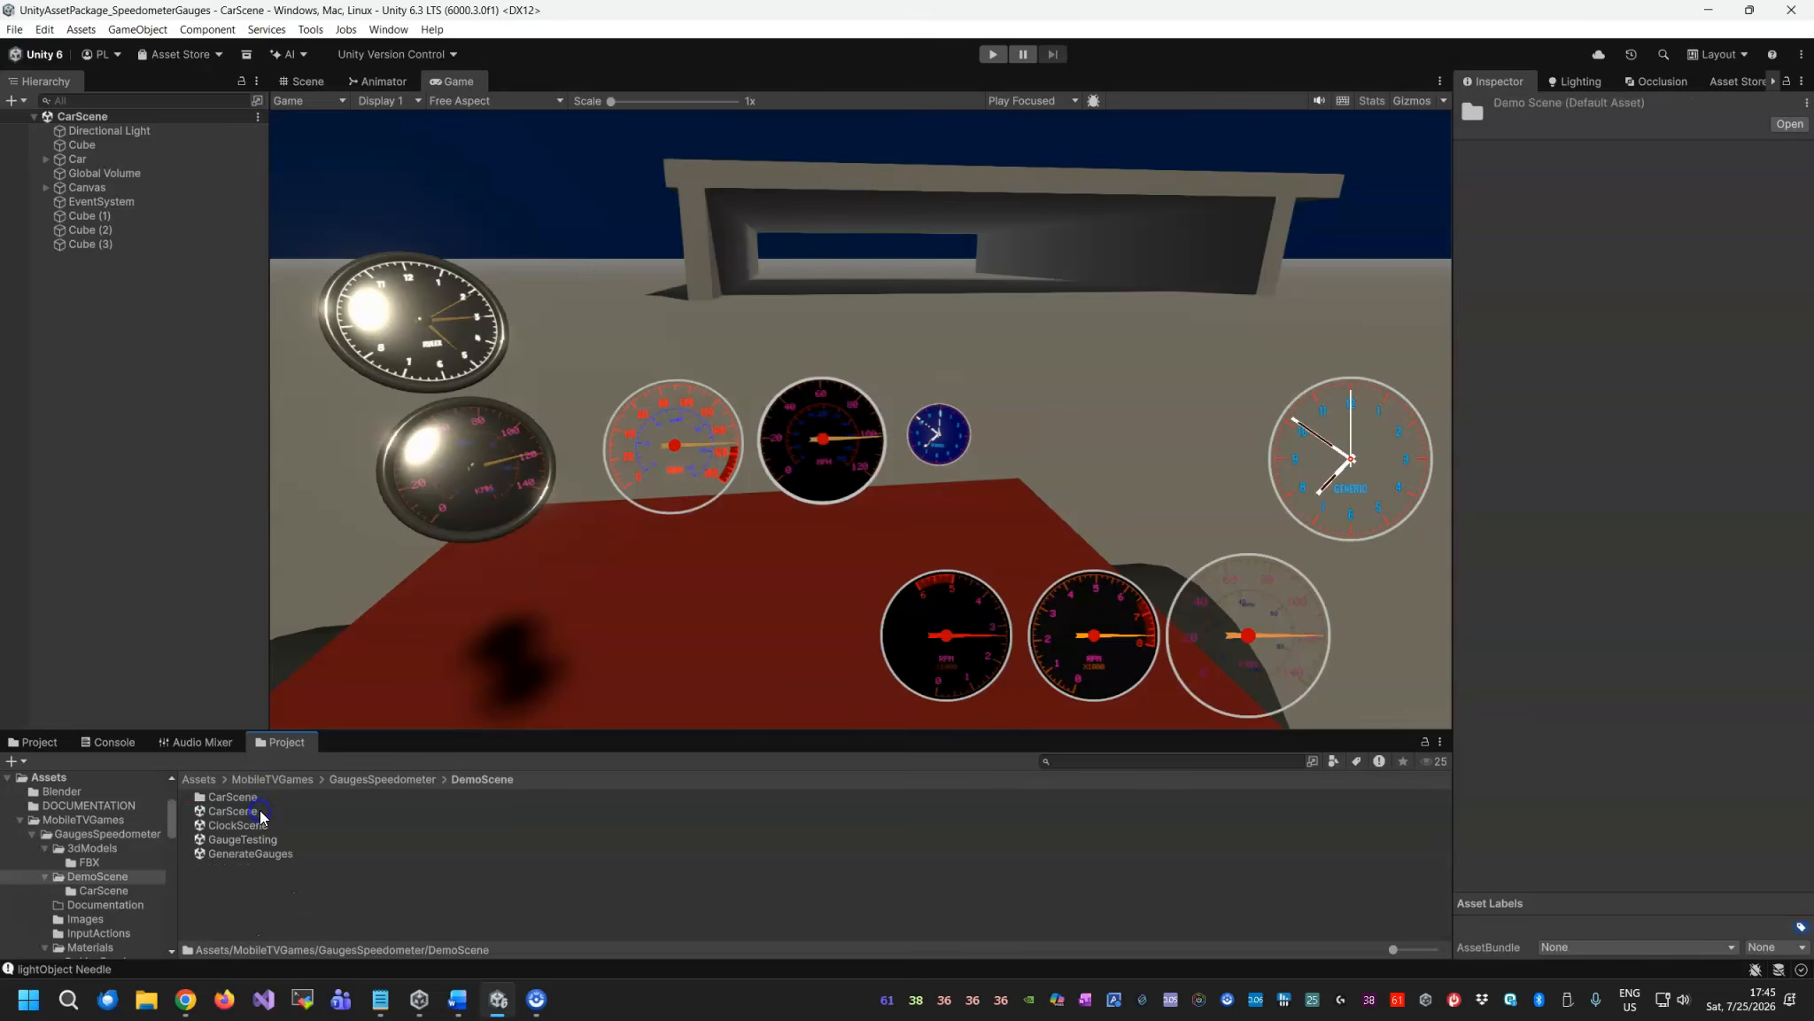
Open the GenerateGauges demo scene and select the SpeedometerDualGeneral object inside Canvas.
{"action": "double_click", "coordinate": [252, 854]}
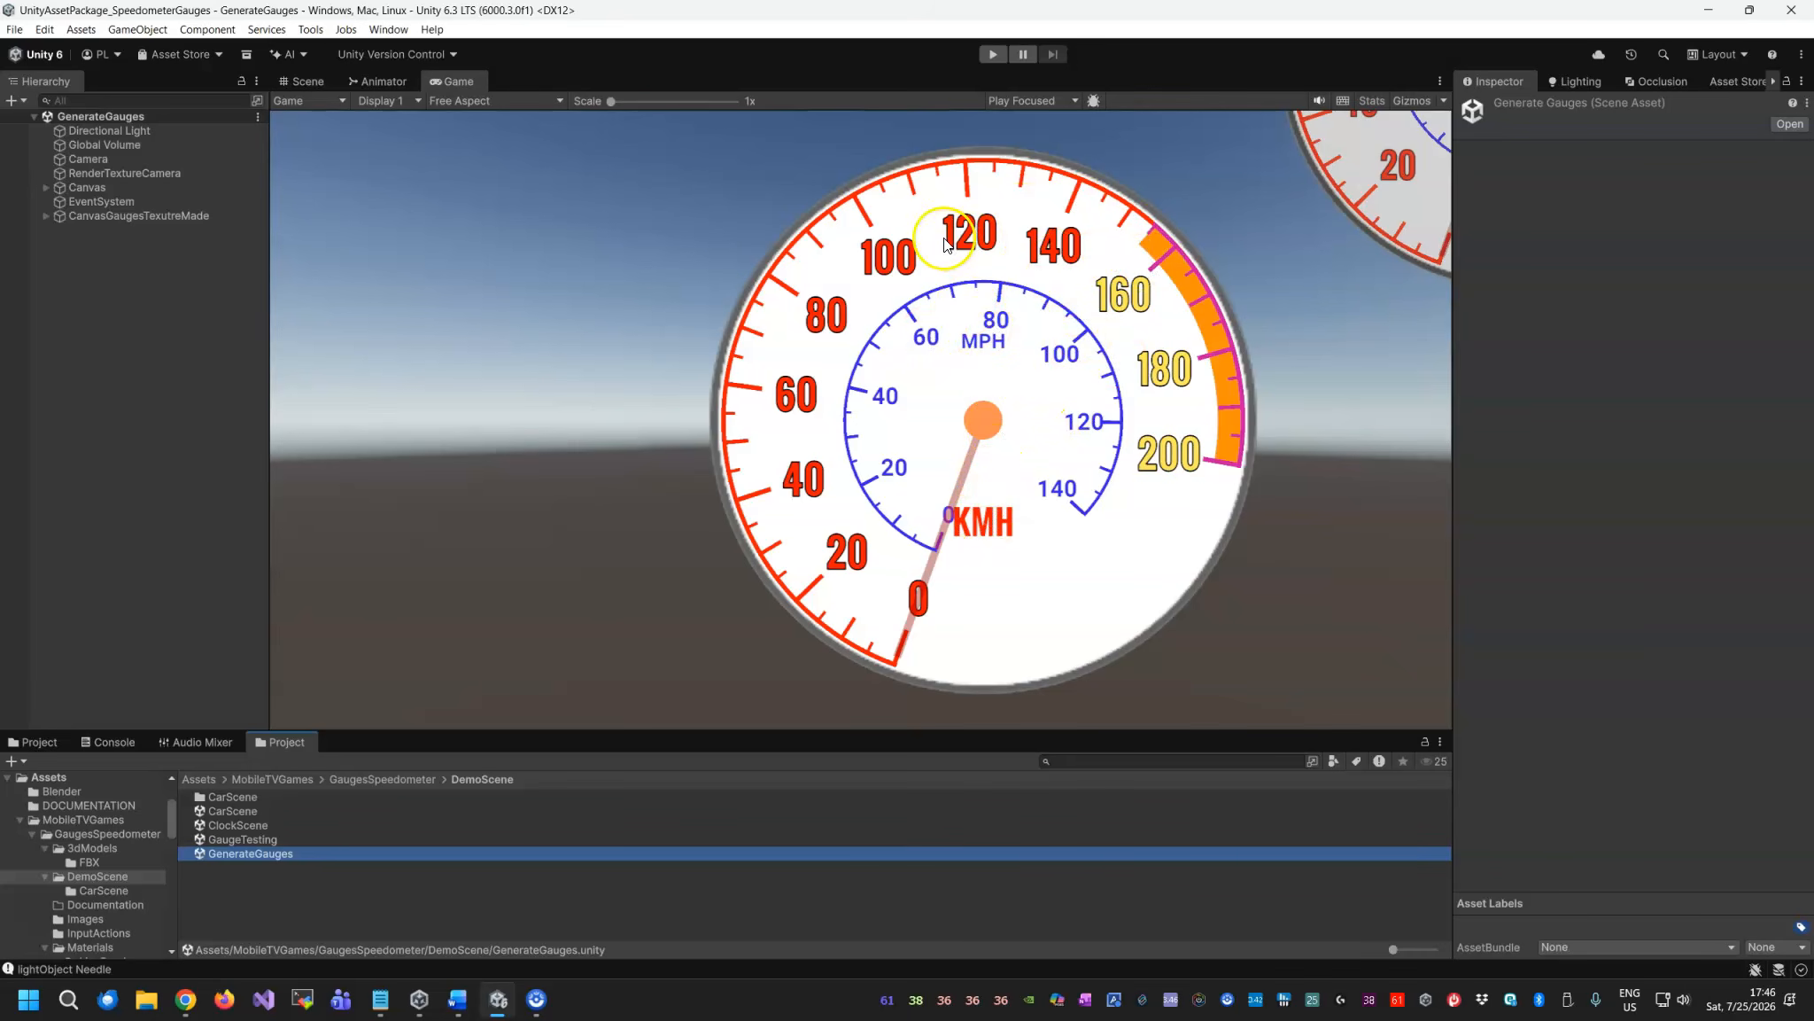
{"action": "left_click", "coordinate": [45, 188]}
{"action": "left_click", "coordinate": [133, 201]}
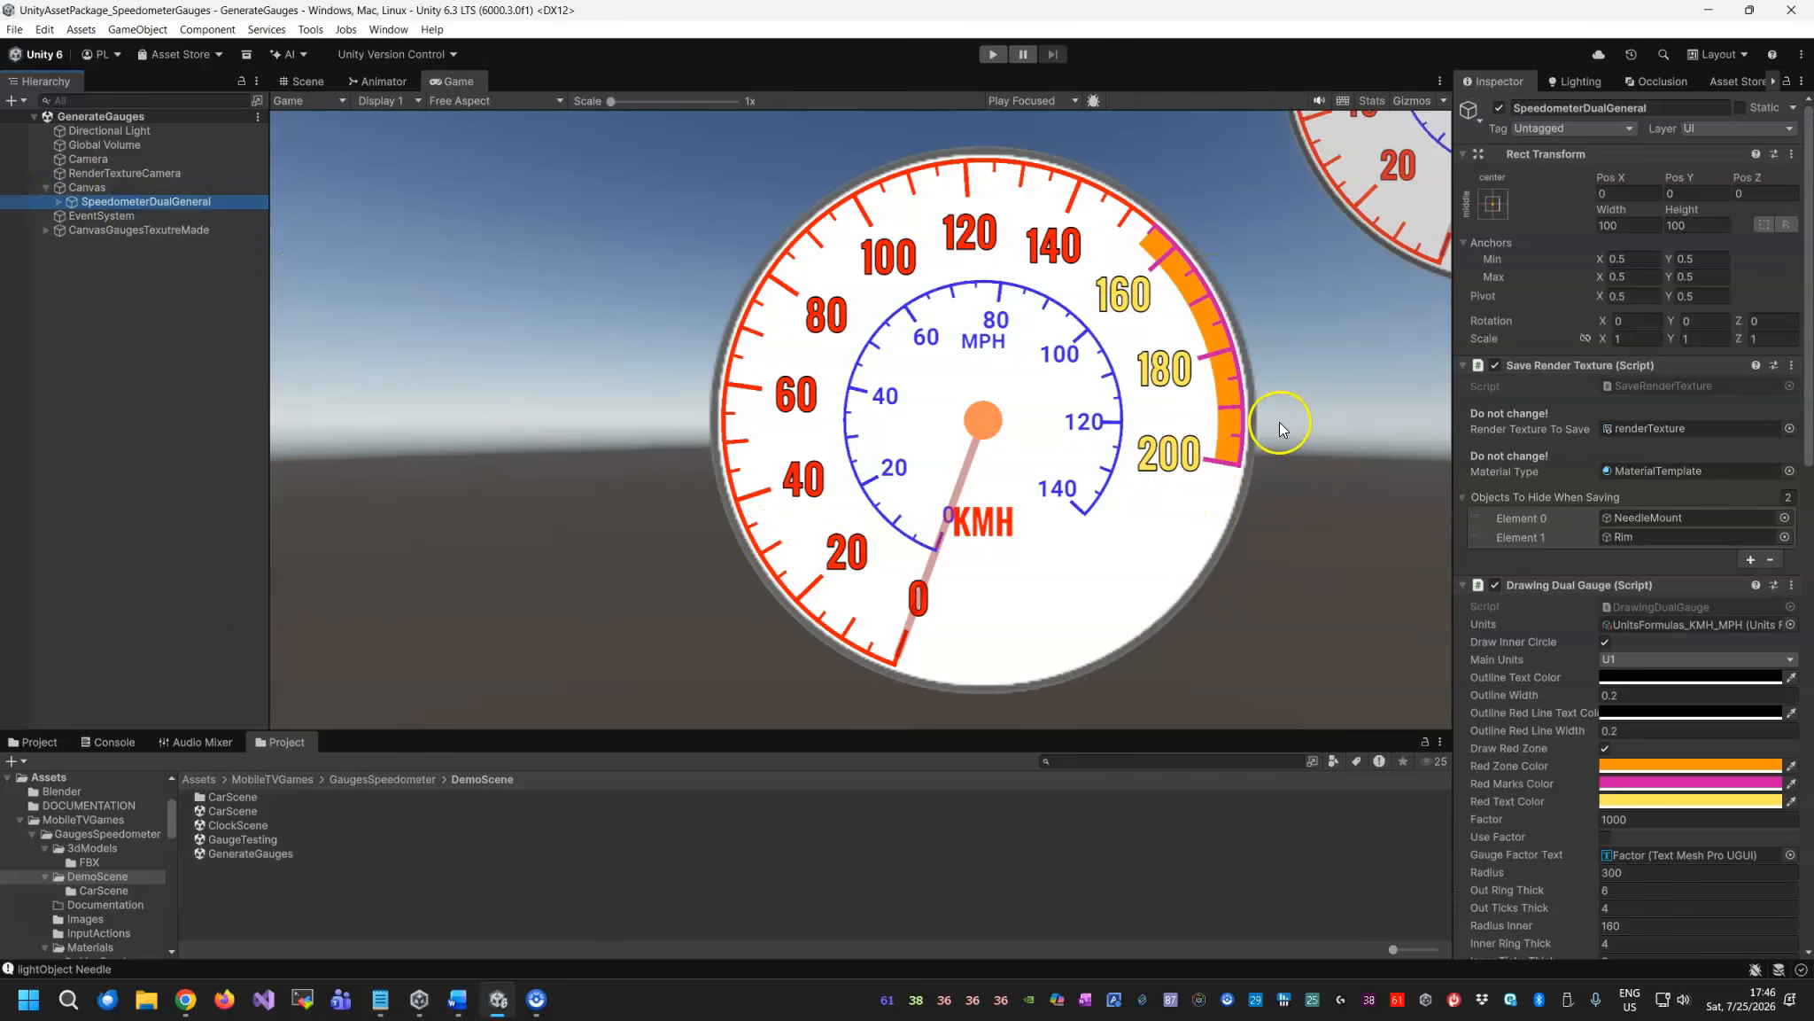
Save the scene under the name tempTestScene.unity in the Assets folder, replacing the existing file.
{"action": "left_click", "coordinate": [16, 31]}
{"action": "left_click", "coordinate": [53, 132]}
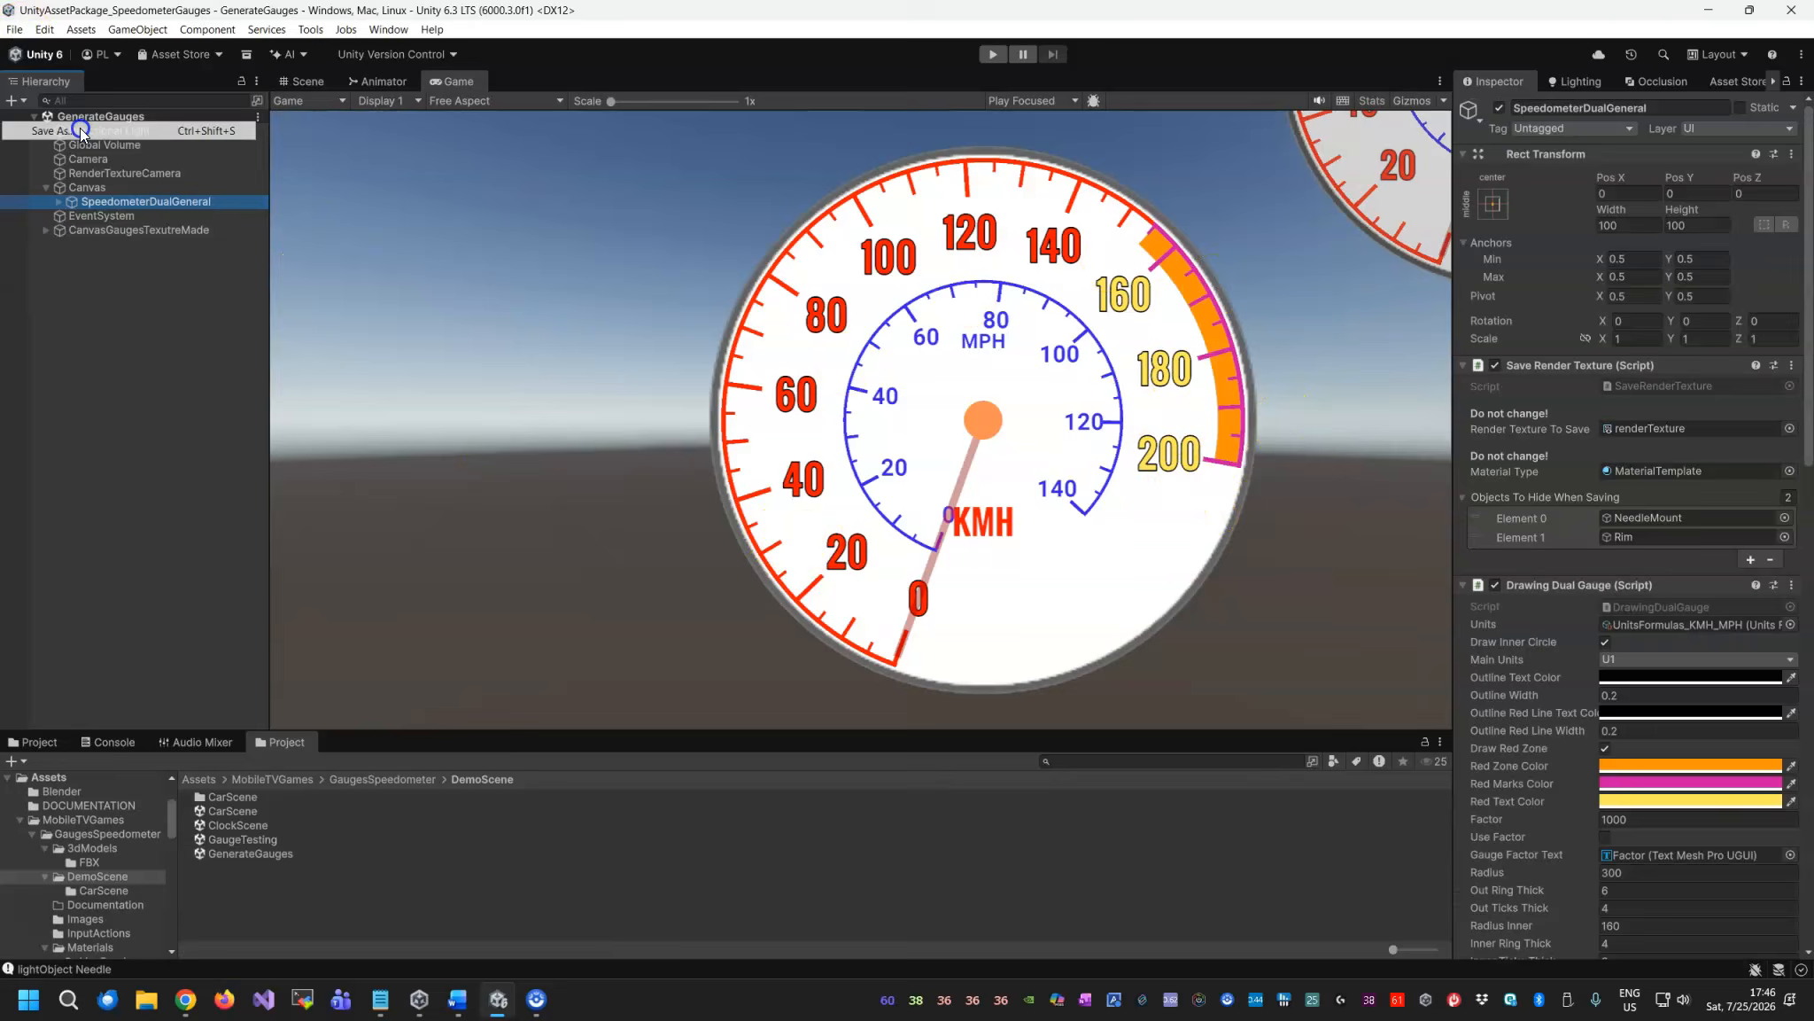
{"action": "left_click", "coordinate": [416, 495]}
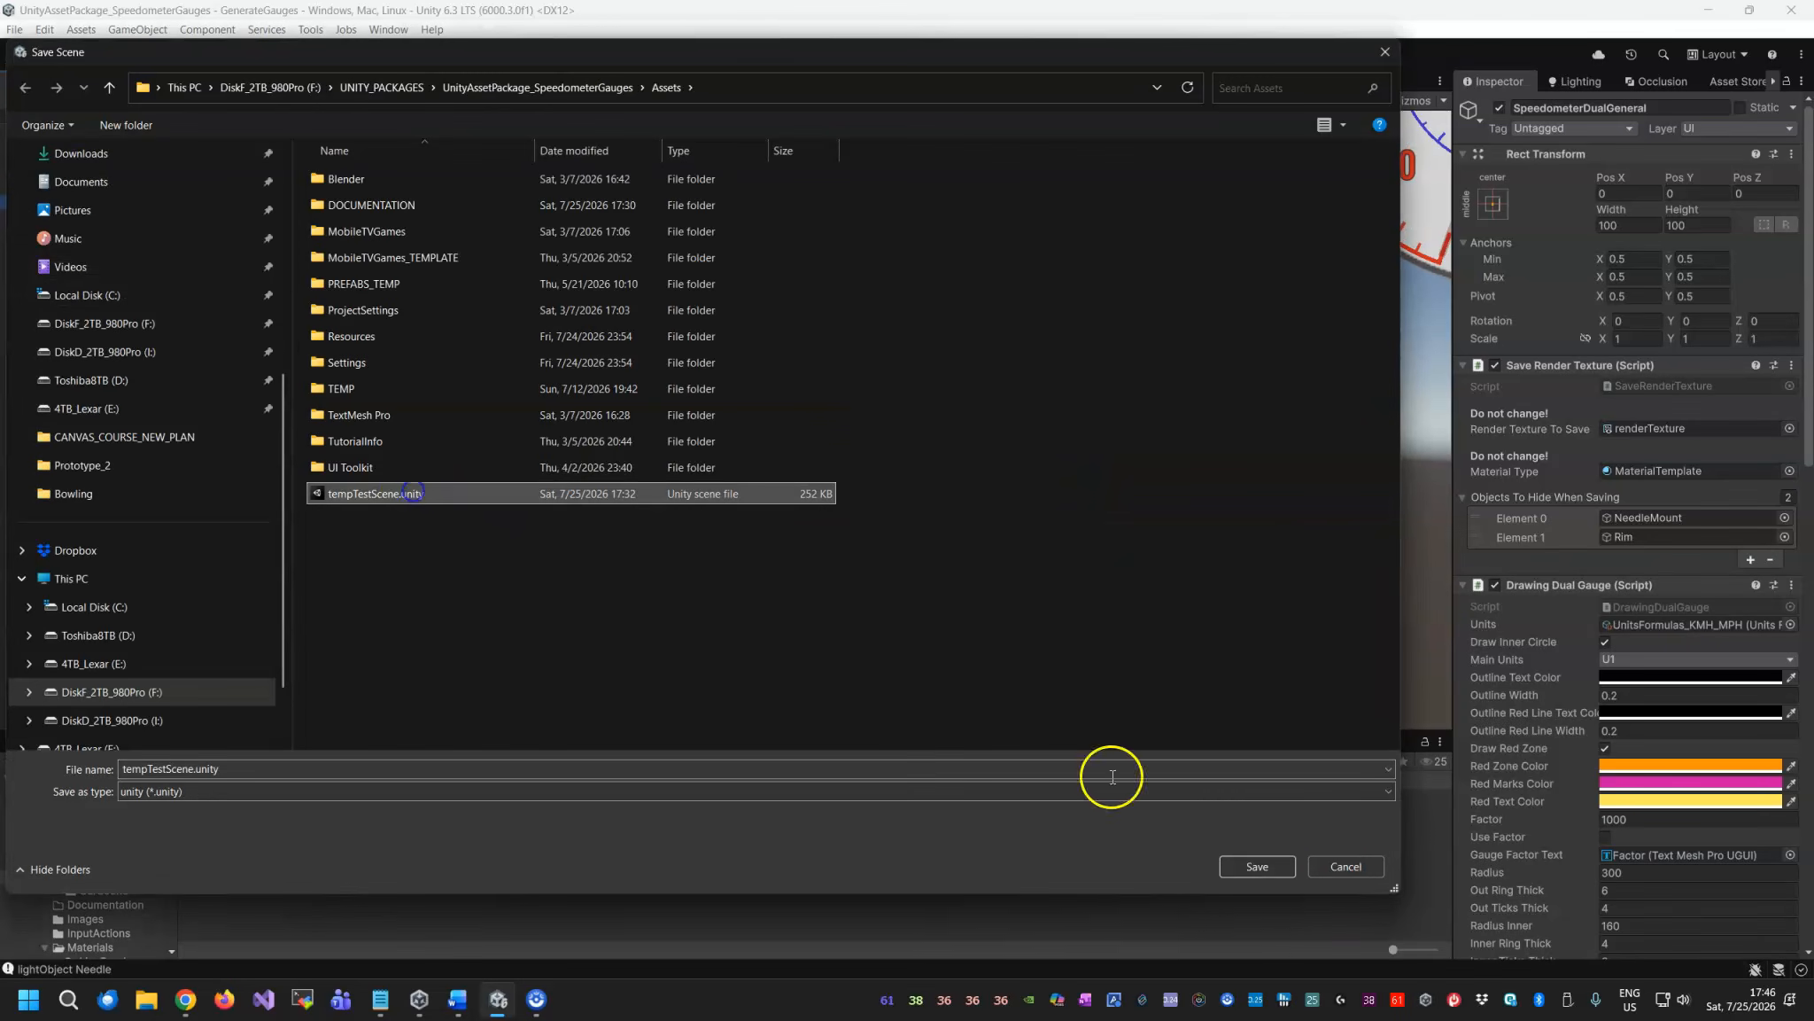
{"action": "left_click", "coordinate": [1270, 867]}
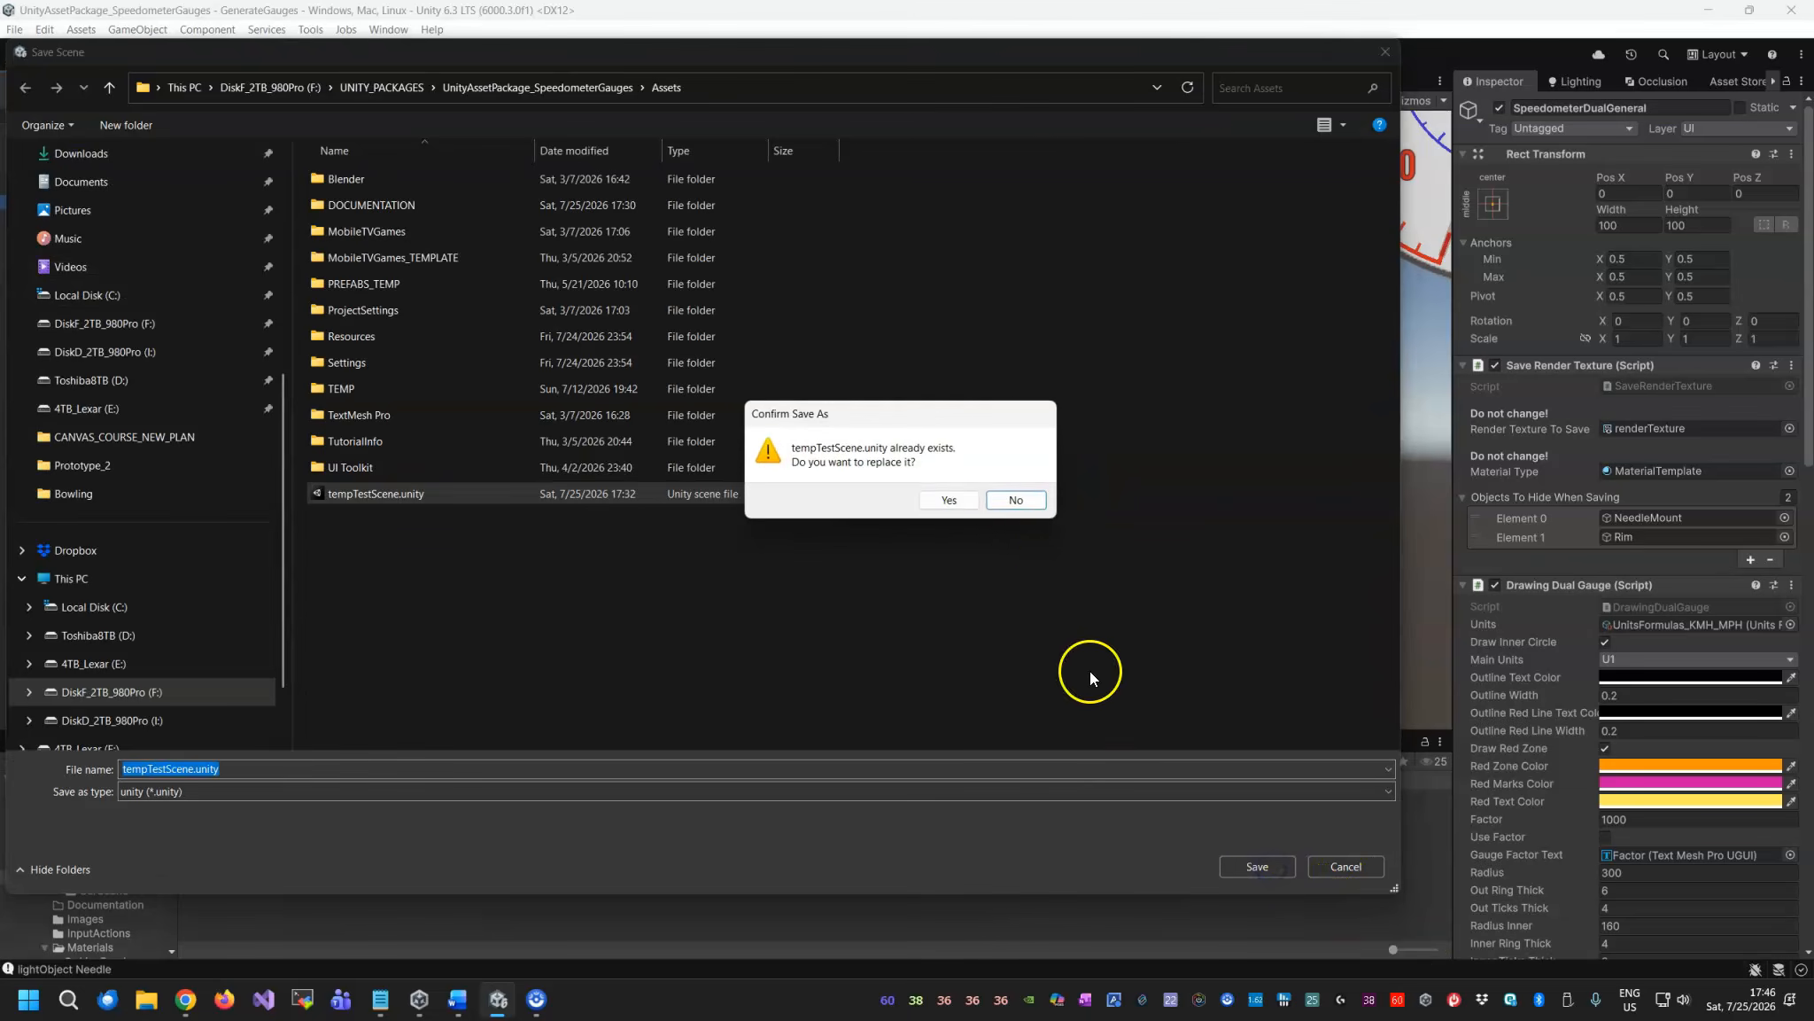
{"action": "left_click", "coordinate": [944, 502]}
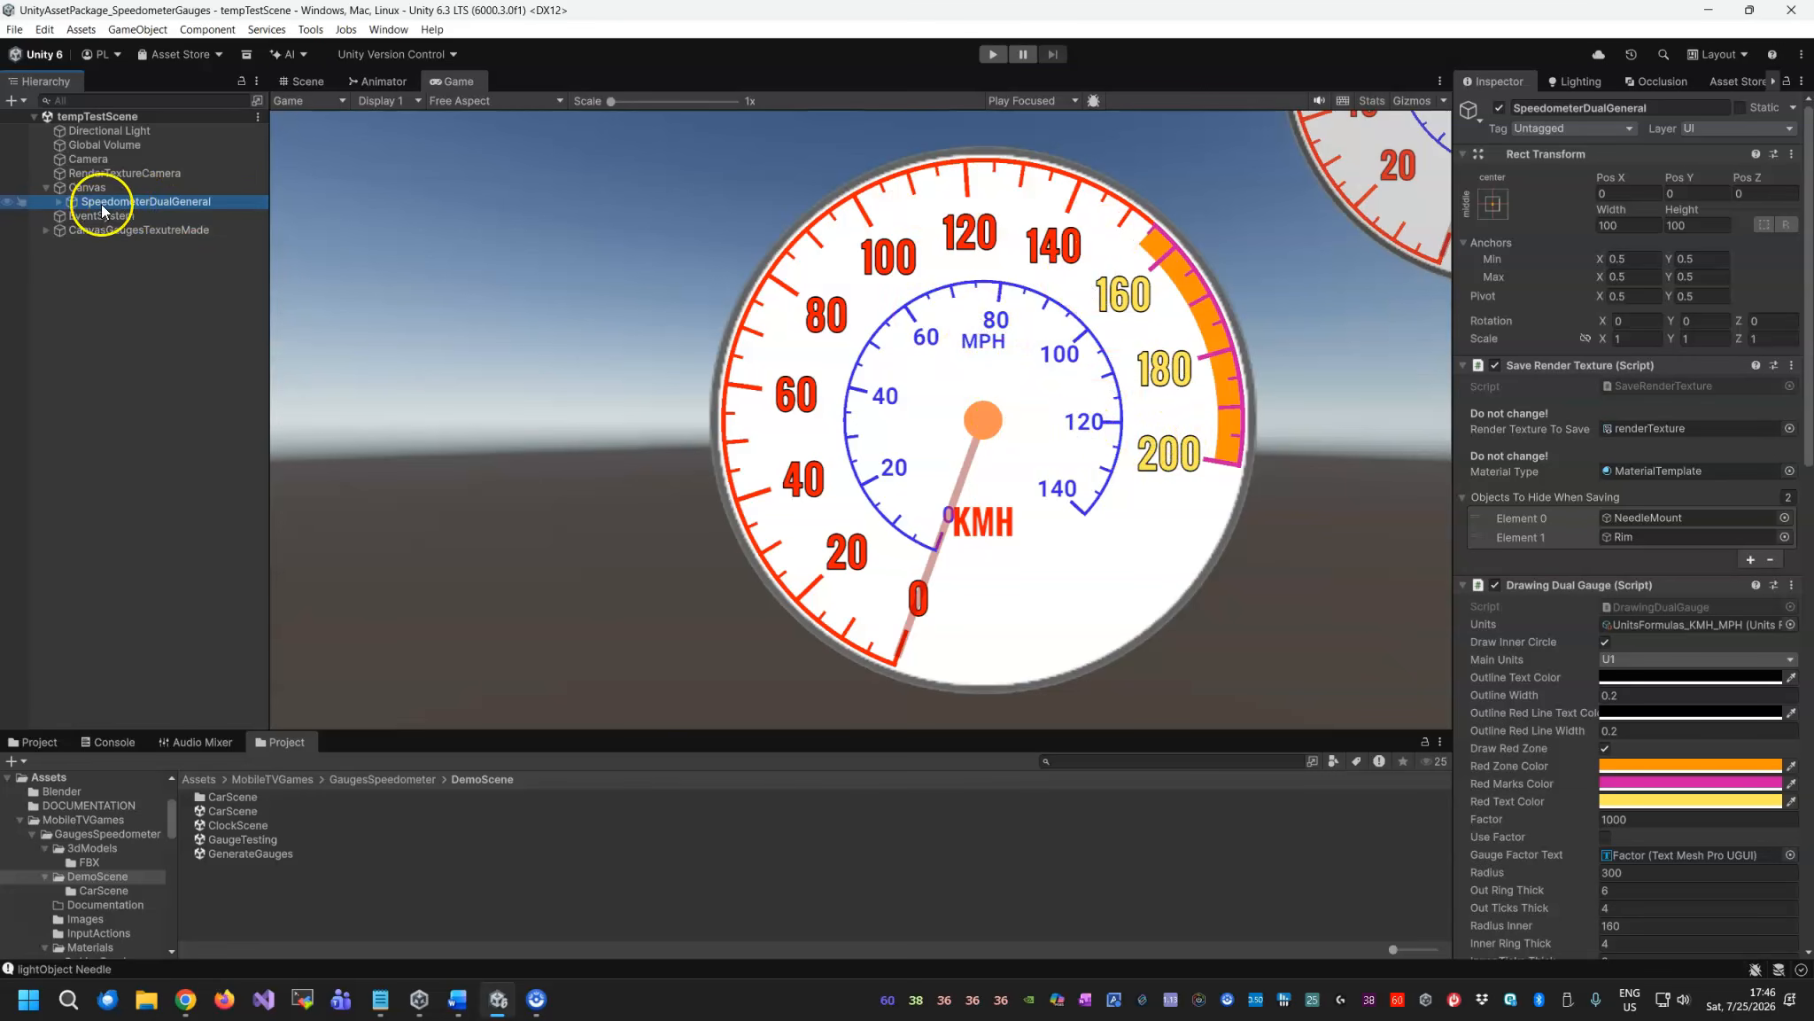
Assign UnitsFormulas_C_F as the Units of the Drawing Dual Gauge script and open that asset to review its conversion formulas.
{"action": "scroll", "coordinate": [1543, 549], "scroll_direction": "down", "scroll_amount": 4}
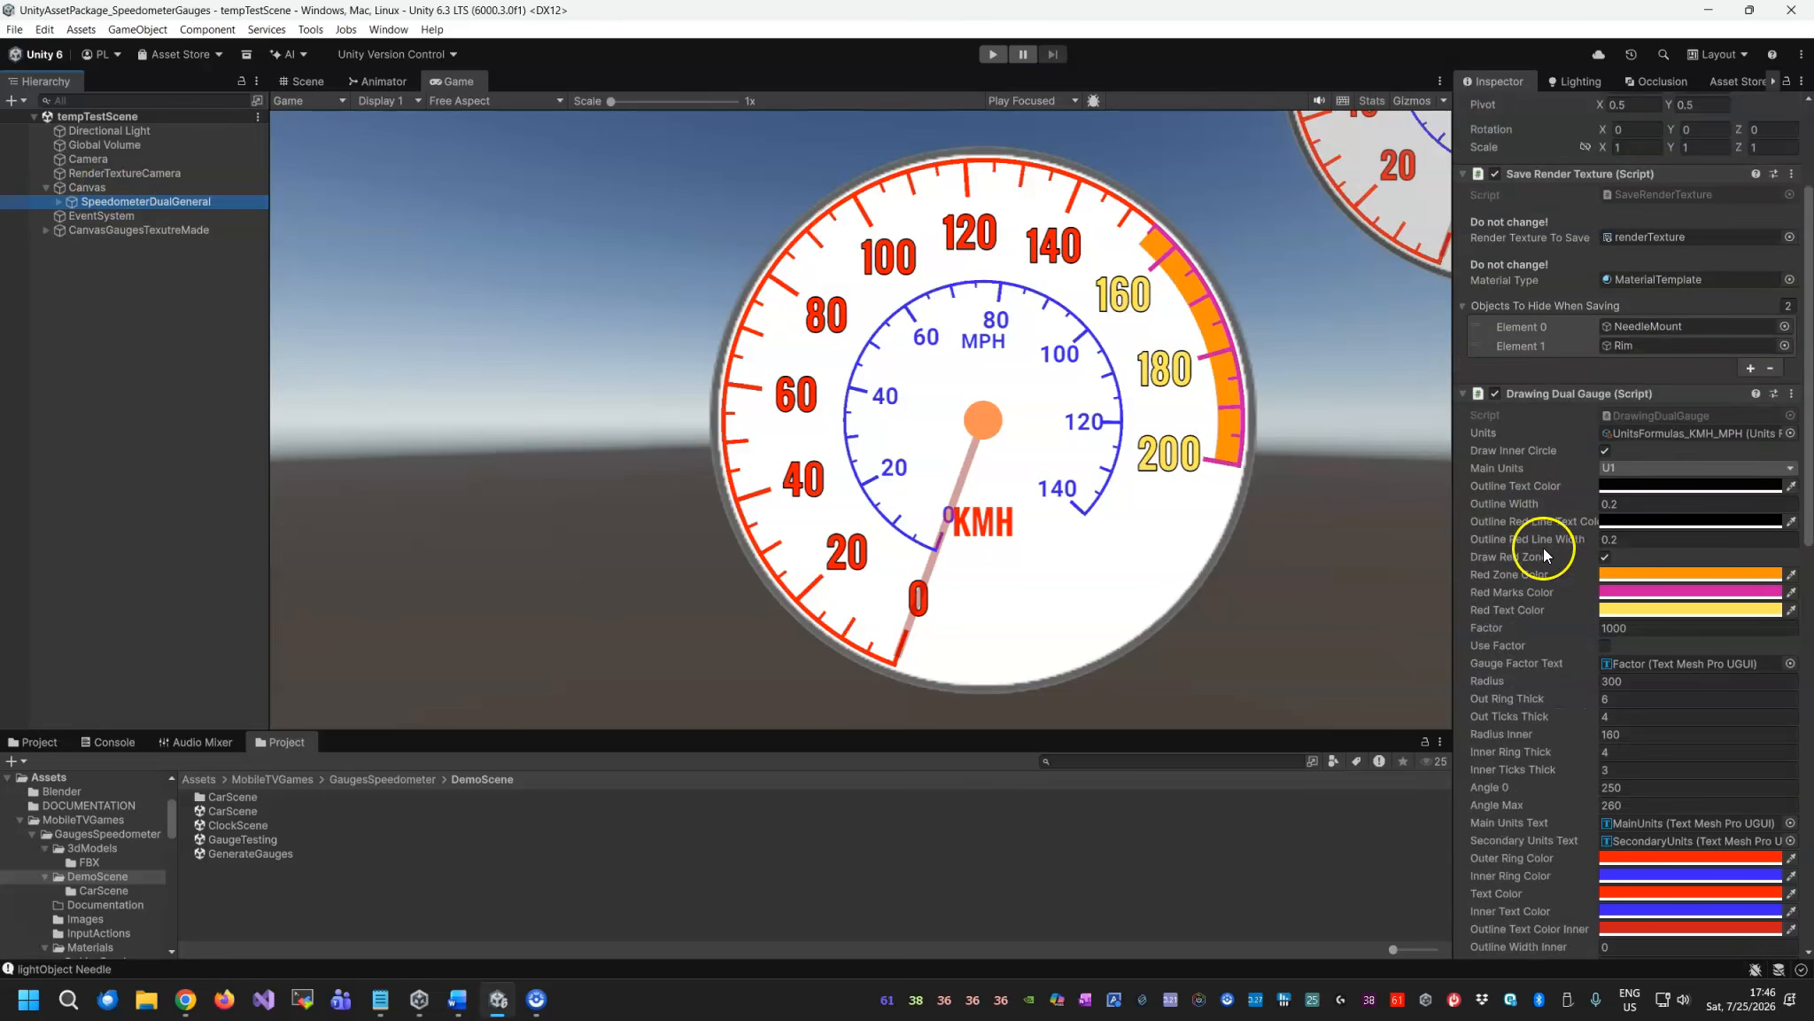
{"action": "left_click", "coordinate": [1789, 433]}
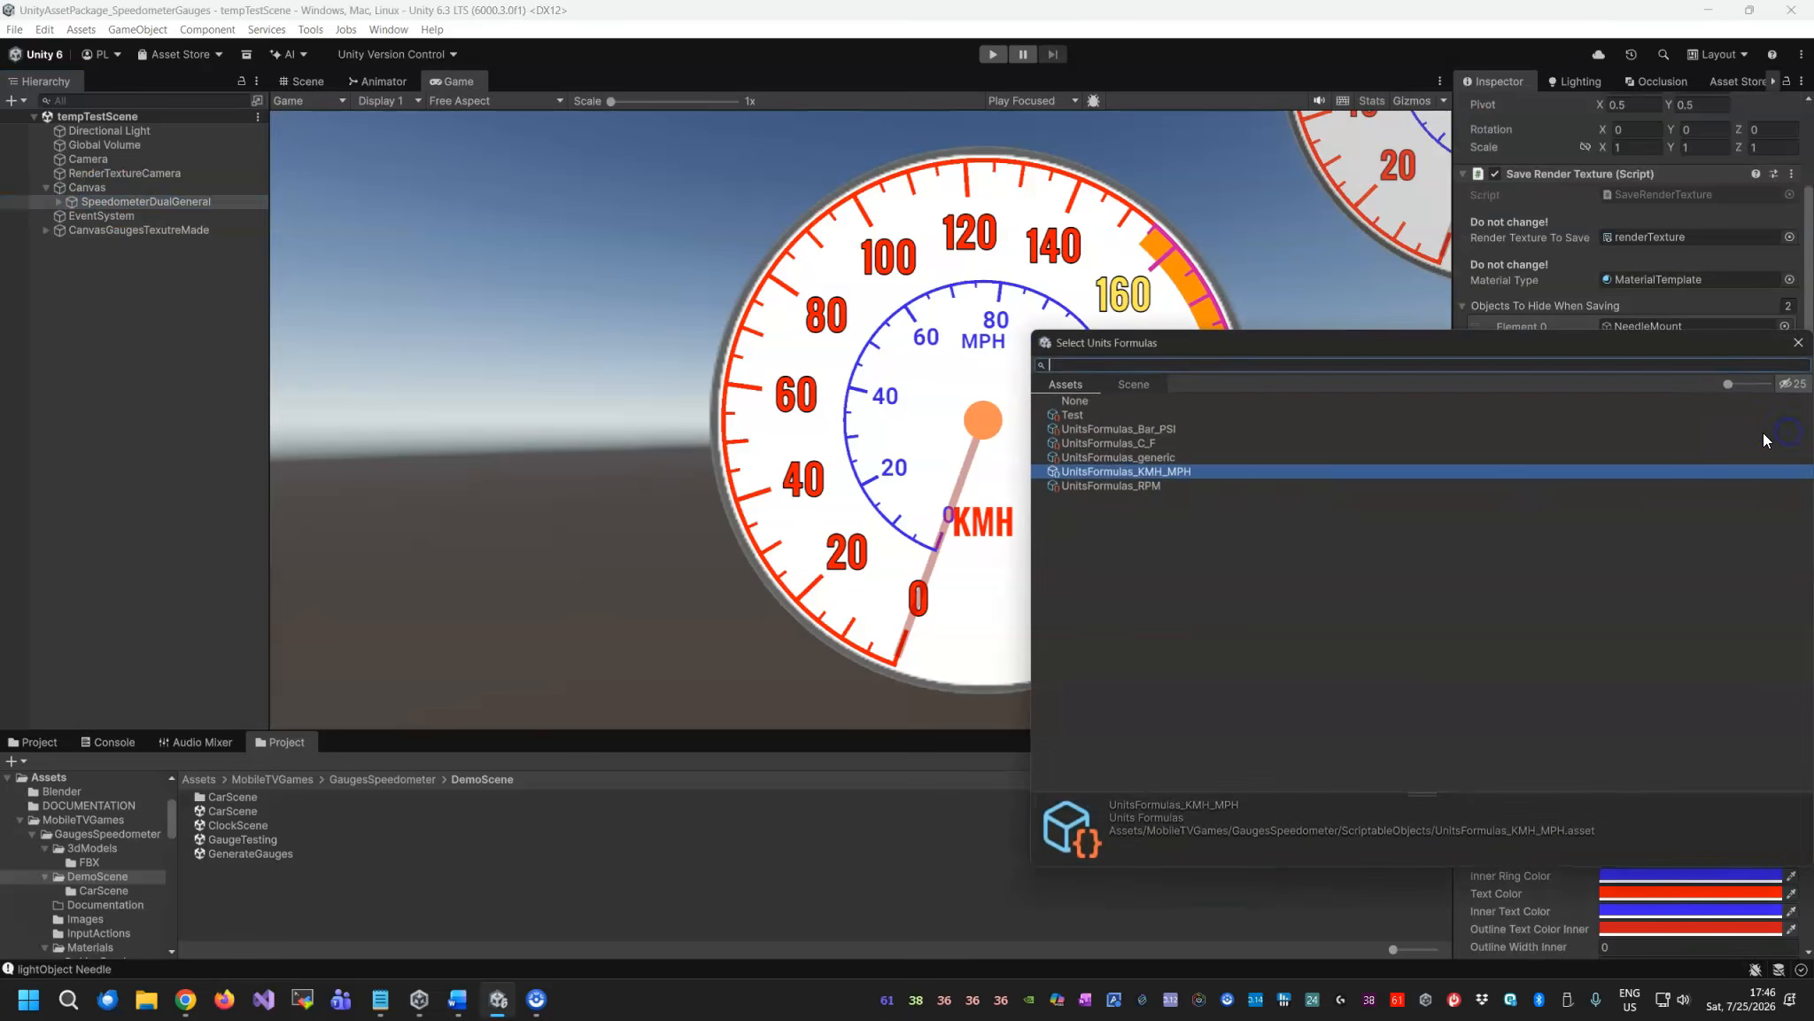
{"action": "left_click", "coordinate": [1141, 443]}
{"action": "double_click", "coordinate": [1141, 443]}
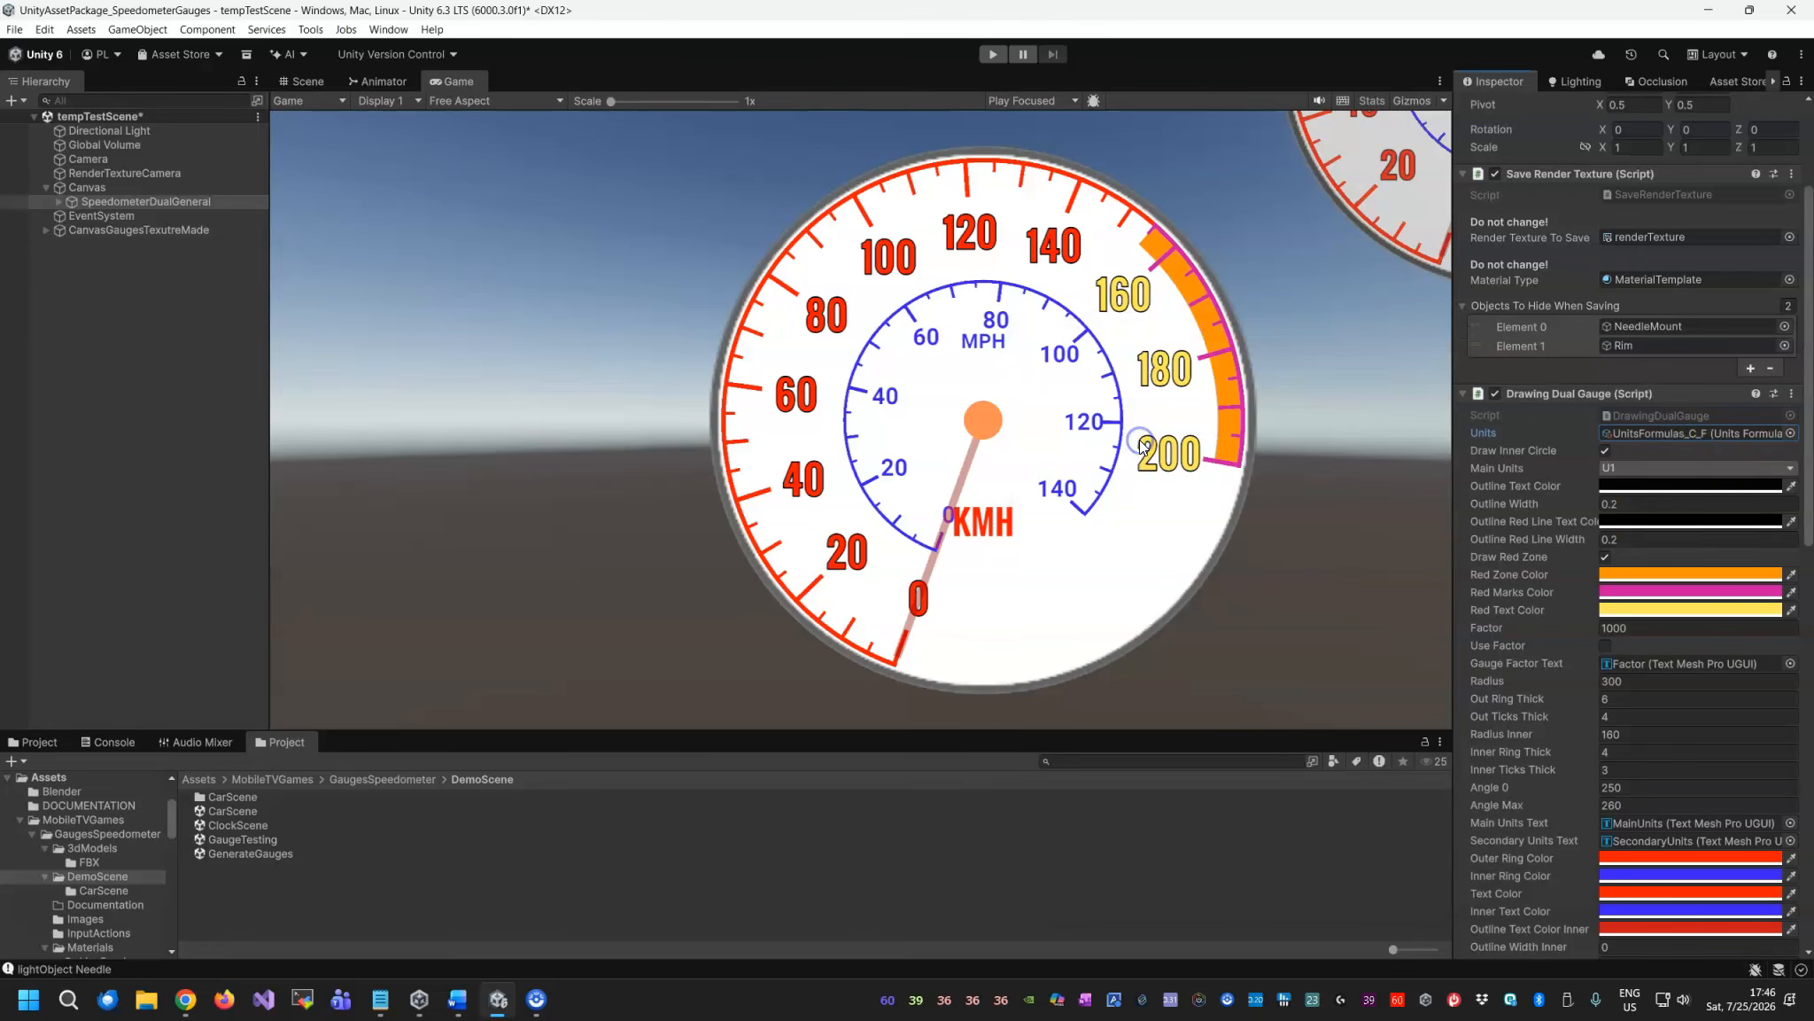
{"action": "left_click", "coordinate": [1682, 434]}
{"action": "left_click", "coordinate": [254, 867]}
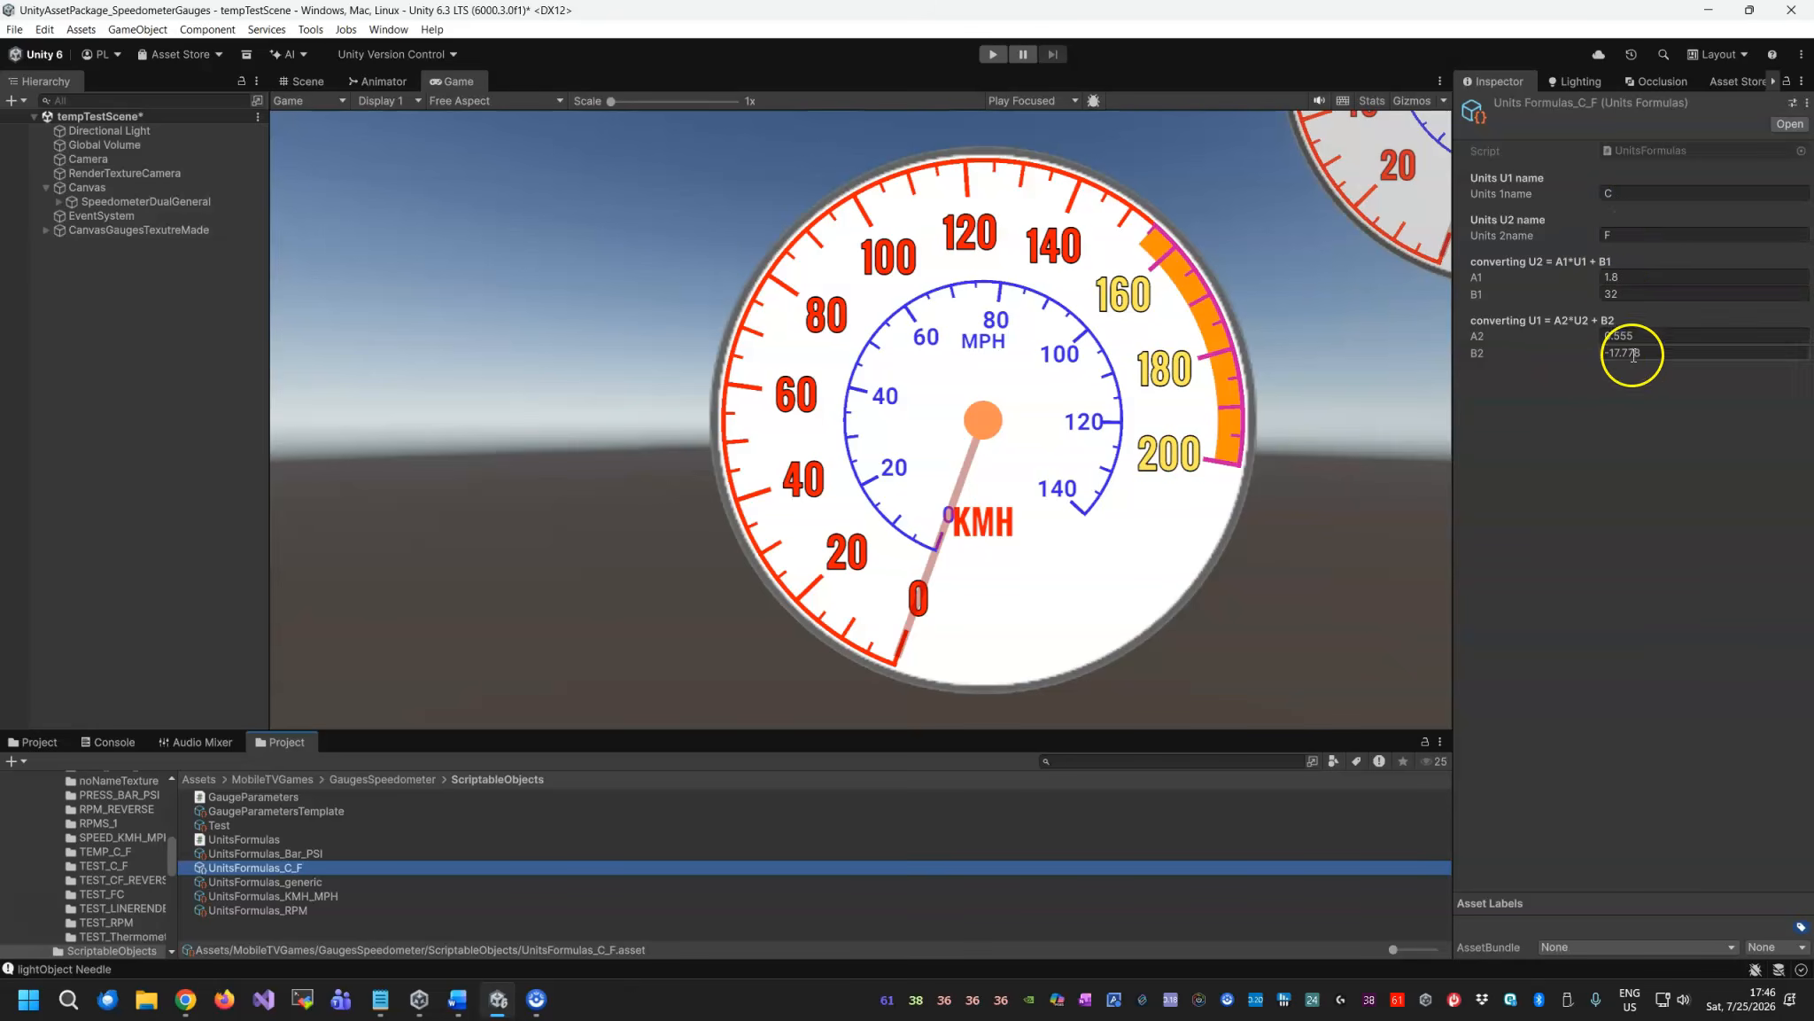
Disable Draw Inner Circle and Draw Red Zone on SpeedometerDualGeneral, and redraw the gauge.
{"action": "left_click", "coordinate": [168, 201]}
{"action": "scroll", "coordinate": [1595, 505], "scroll_direction": "down", "scroll_amount": 3}
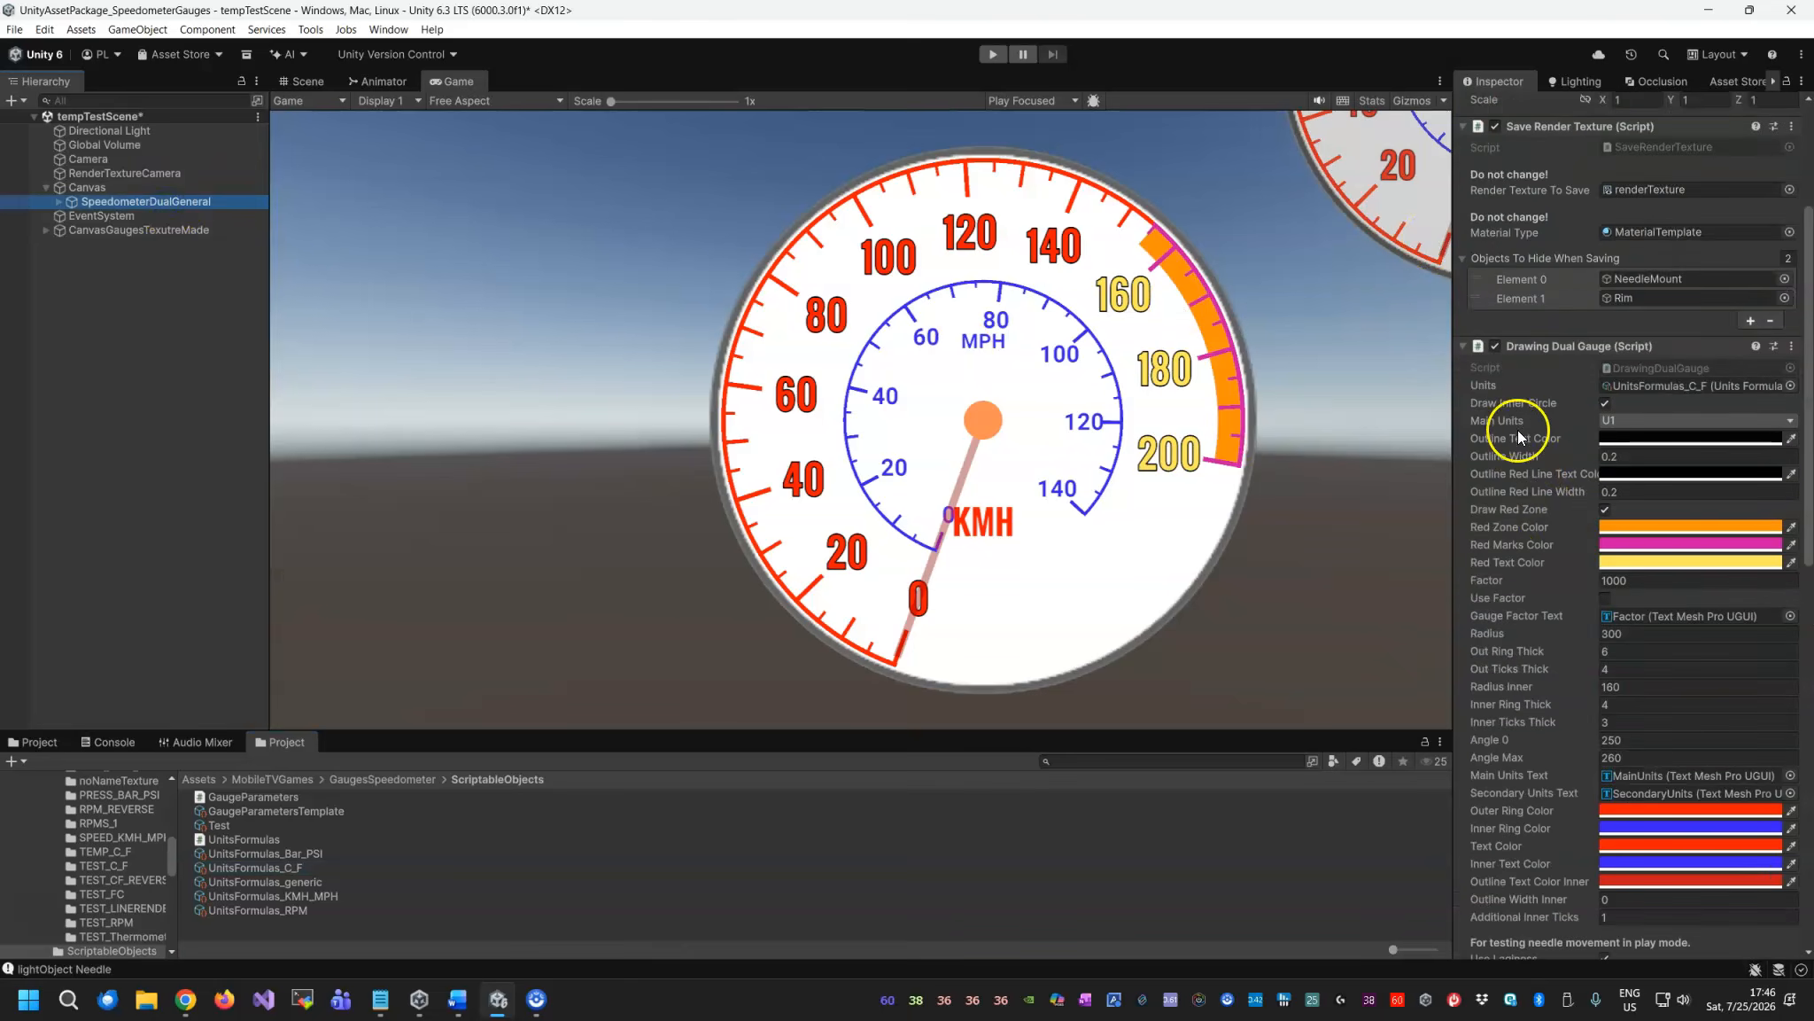
{"action": "left_click", "coordinate": [1604, 404]}
{"action": "left_click", "coordinate": [1605, 510]}
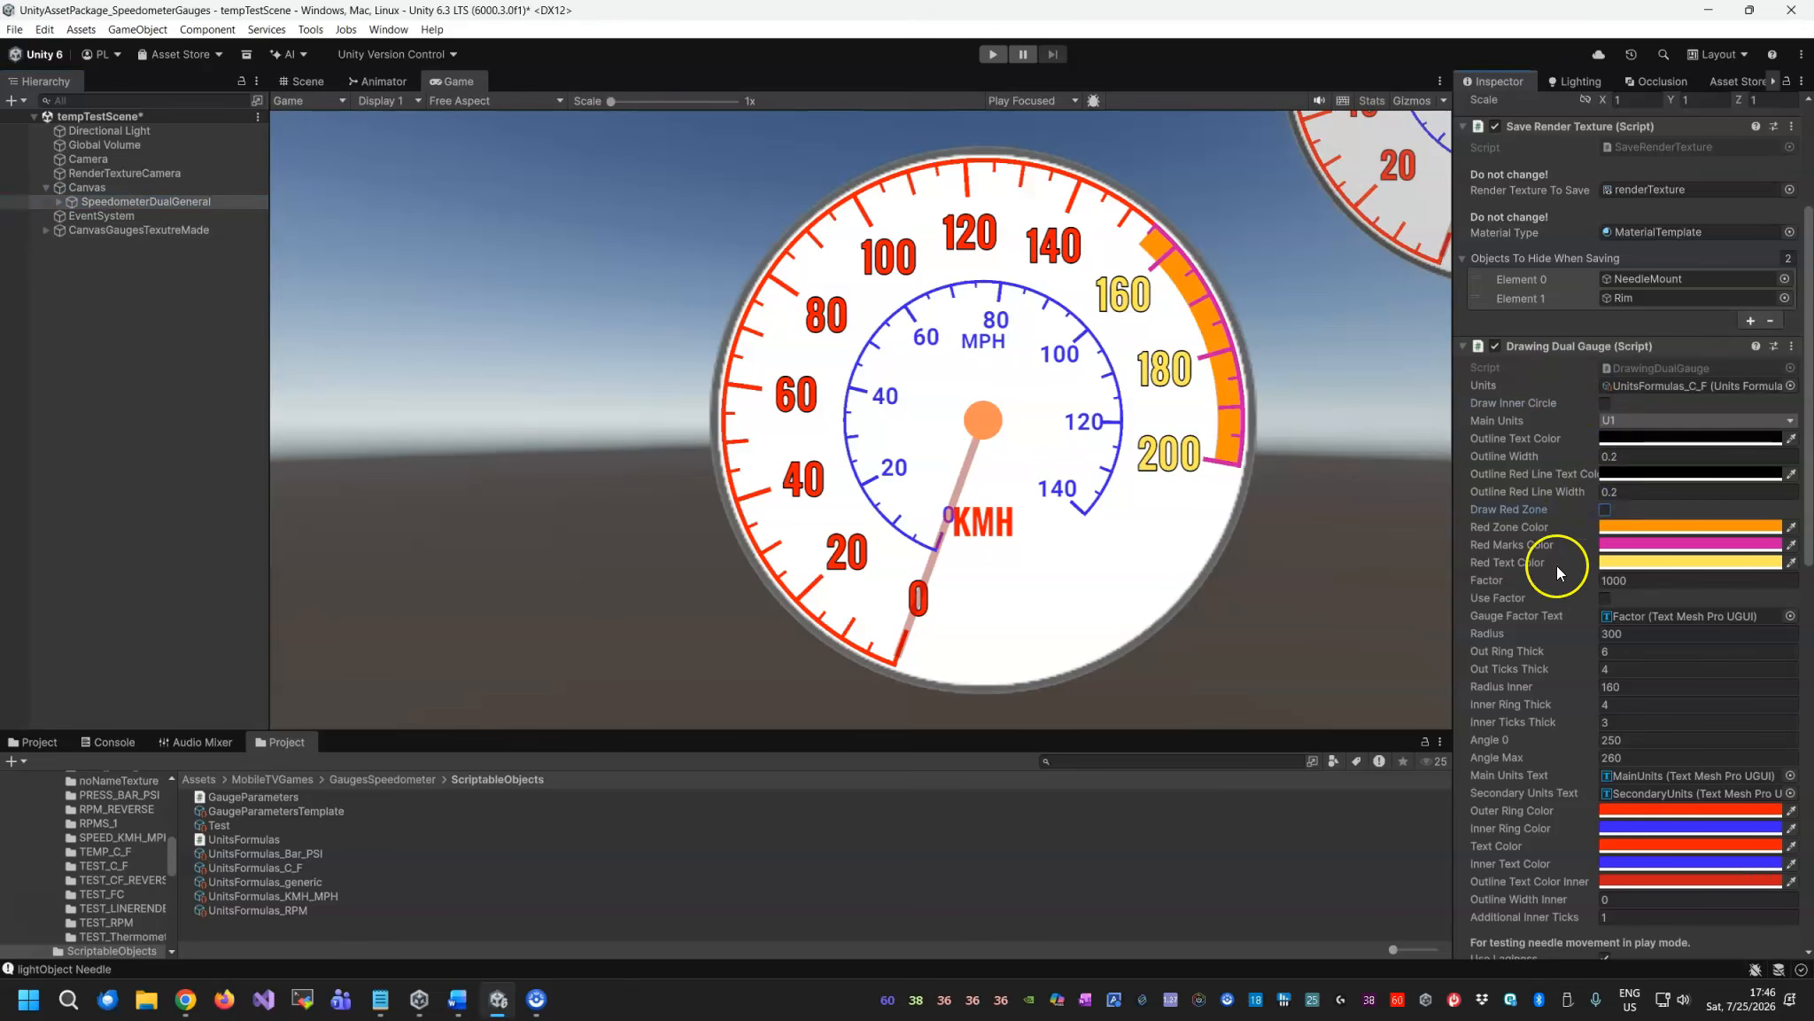
{"action": "scroll", "coordinate": [1595, 505], "scroll_direction": "down", "scroll_amount": 6}
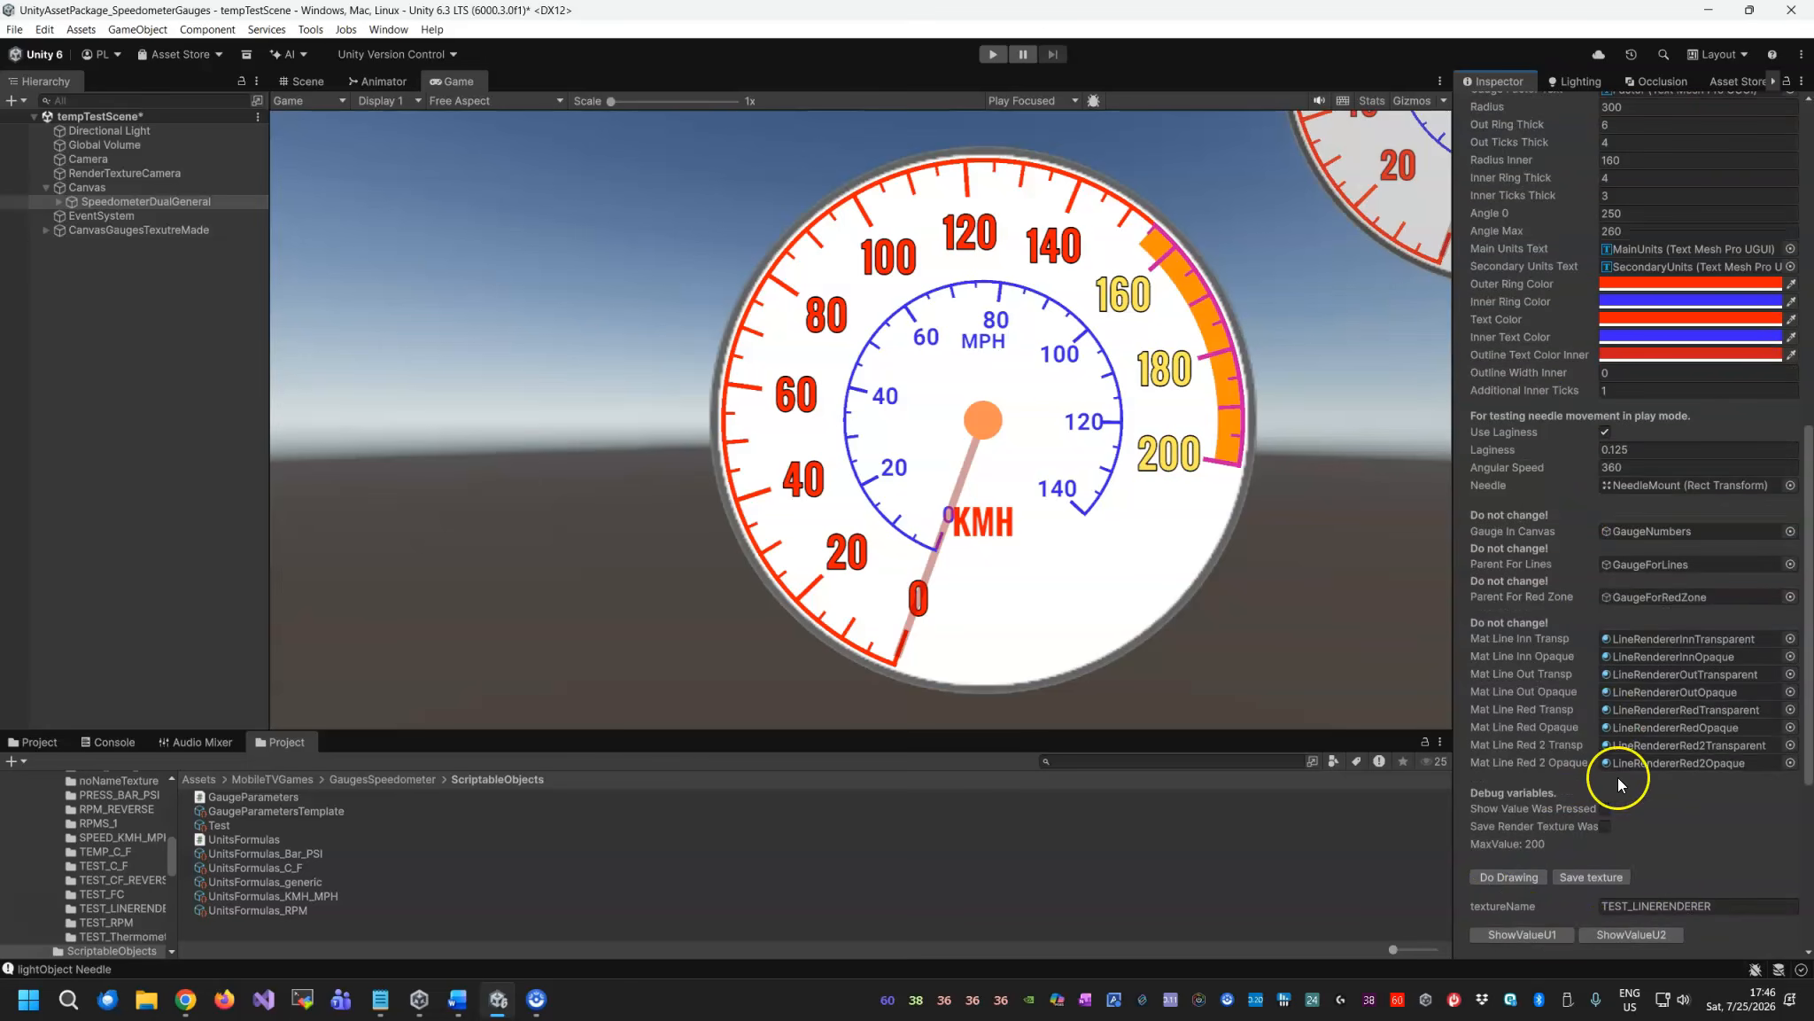
{"action": "scroll", "coordinate": [1558, 284], "scroll_direction": "down", "scroll_amount": 1}
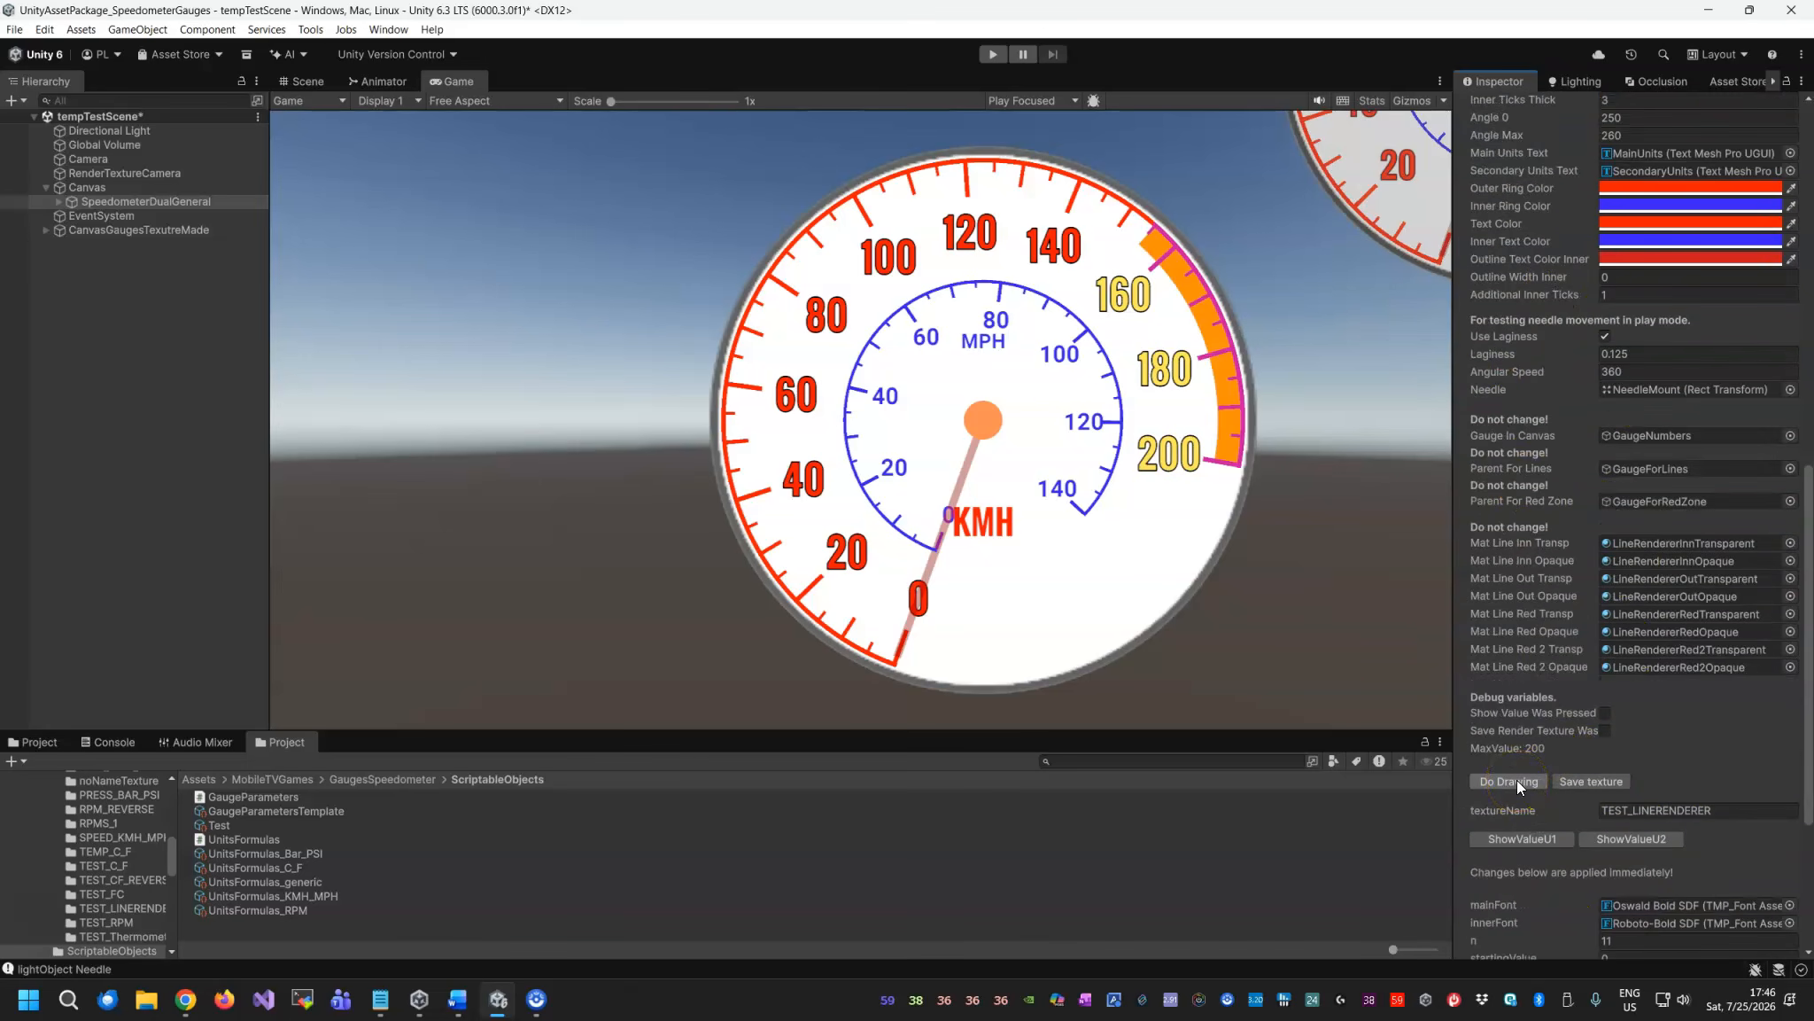
{"action": "scroll", "coordinate": [1516, 780], "scroll_direction": "down", "scroll_amount": 2}
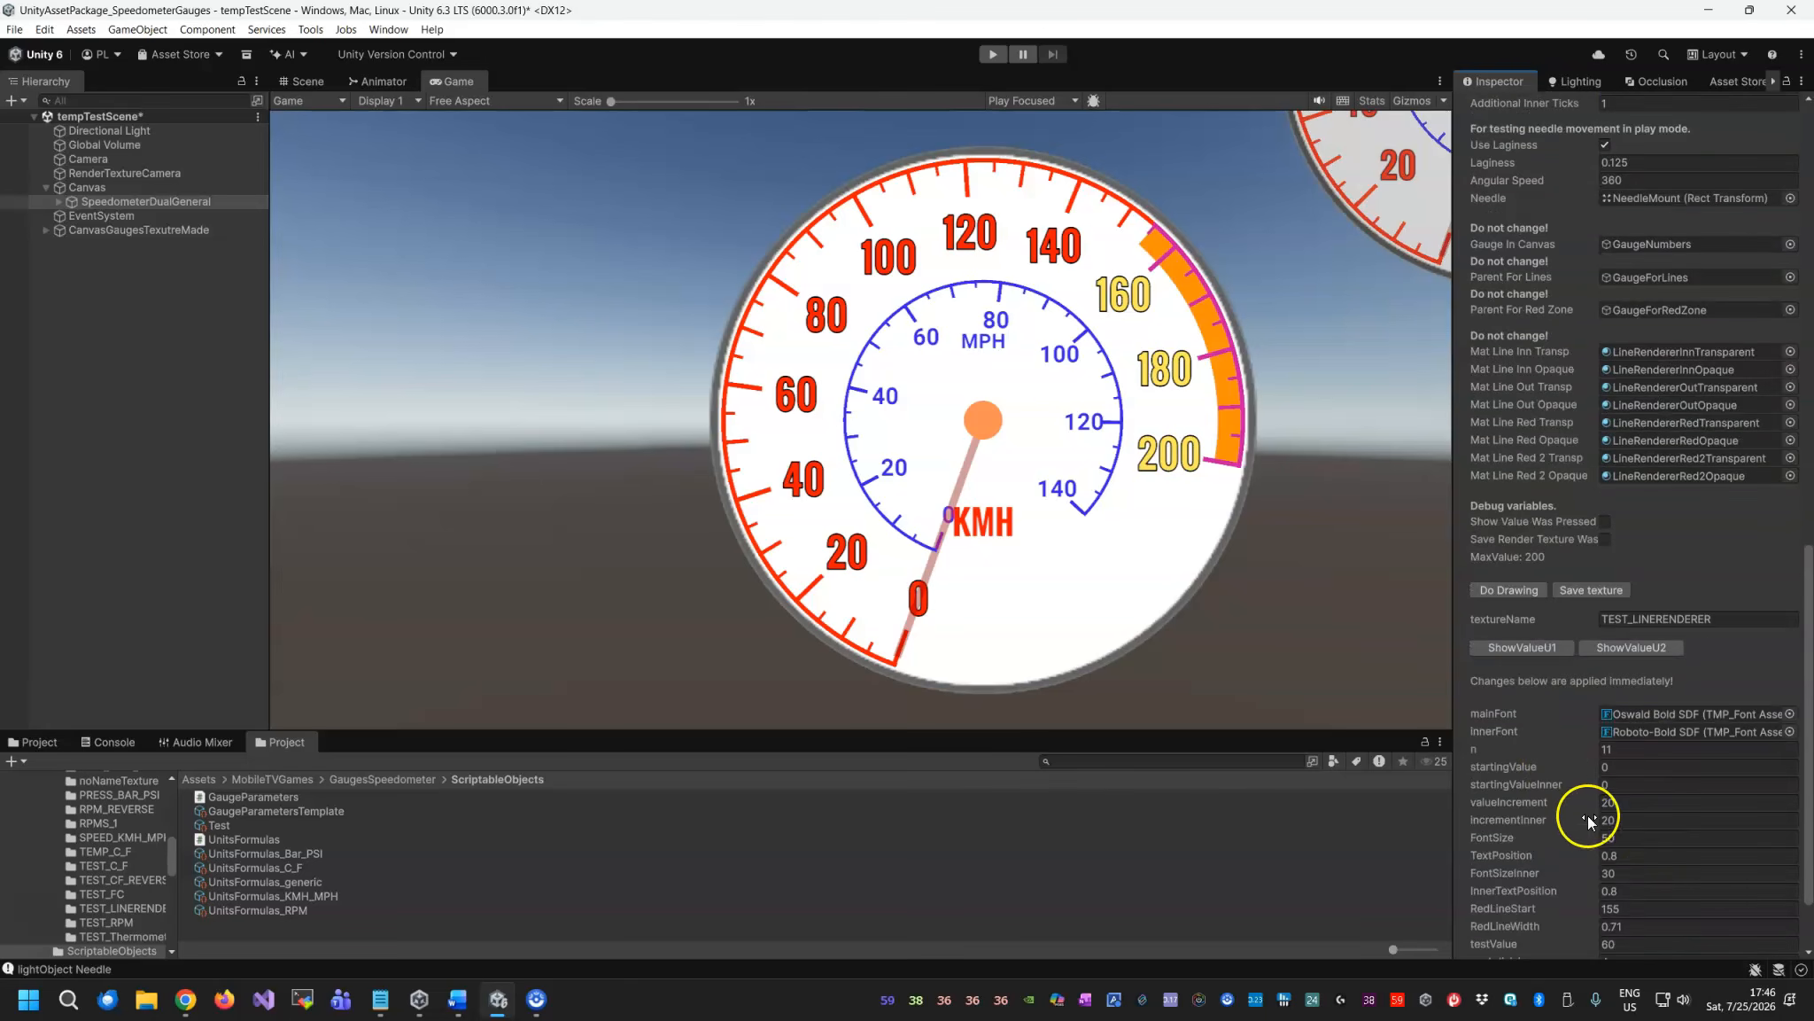
{"action": "left_click", "coordinate": [1515, 591]}
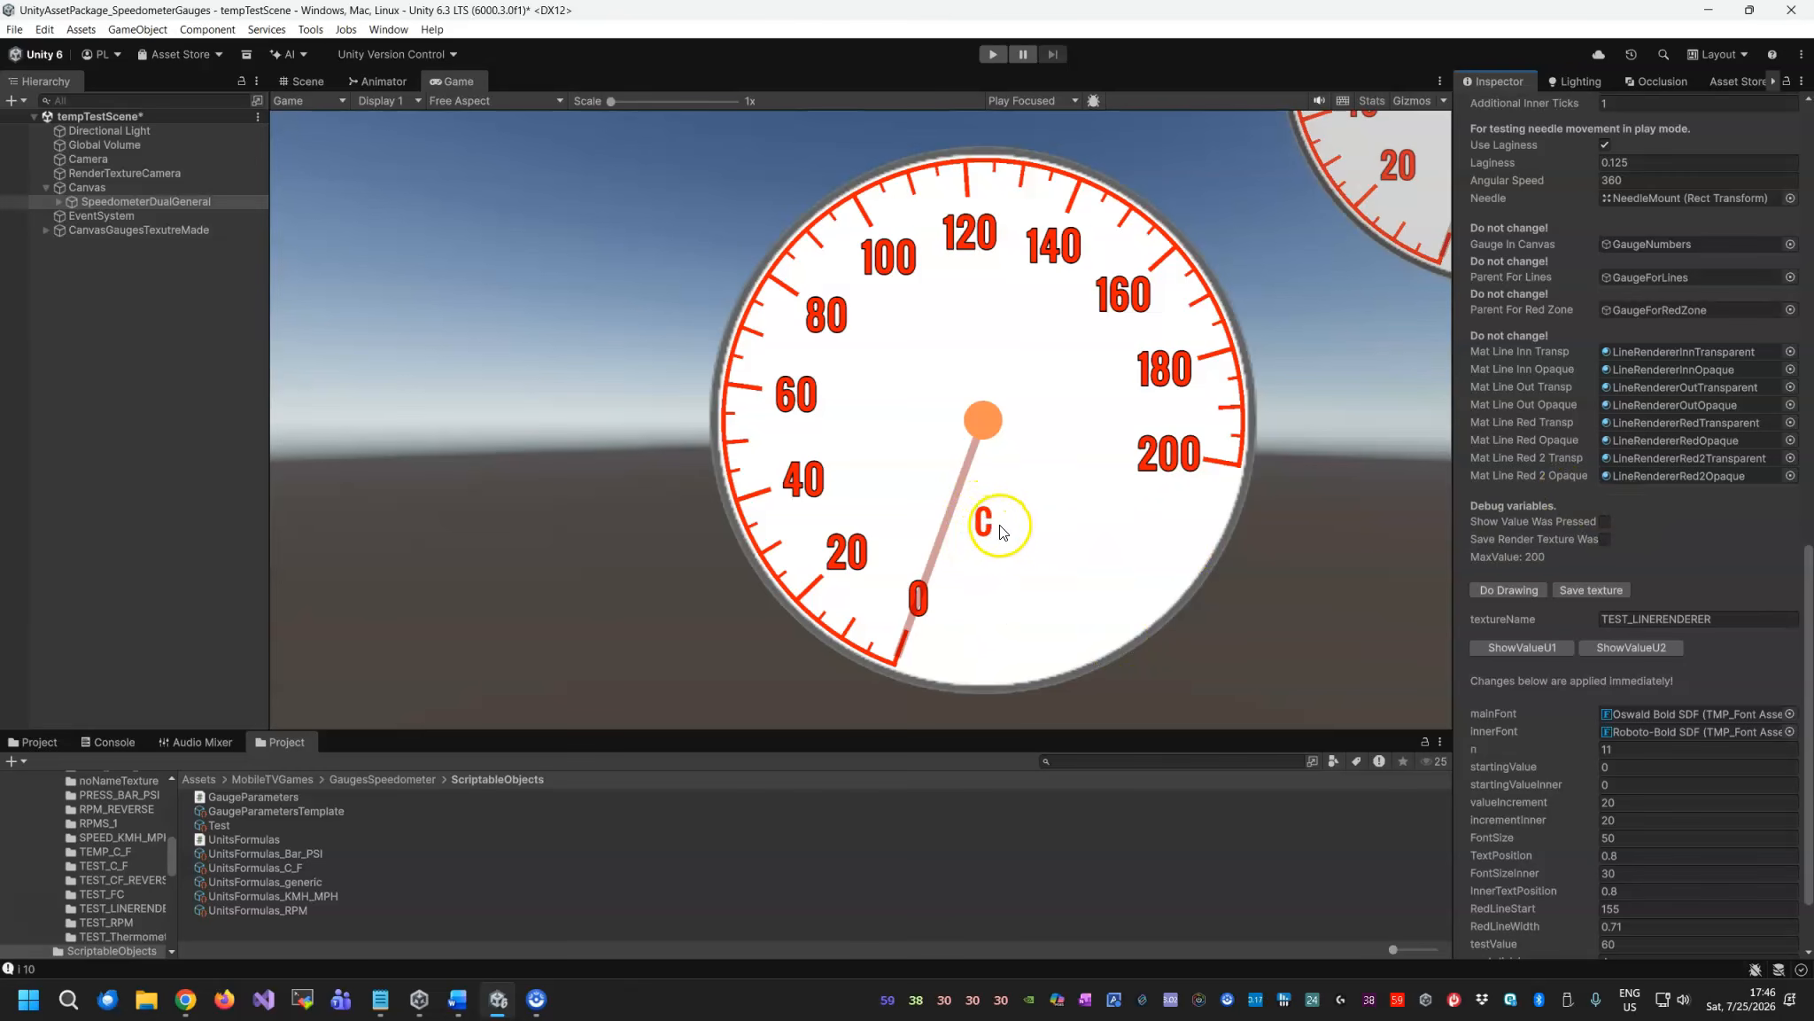
Set the gauge's Angle 0 to 200 and redraw it.
{"action": "scroll", "coordinate": [1576, 470], "scroll_direction": "up", "scroll_amount": 6}
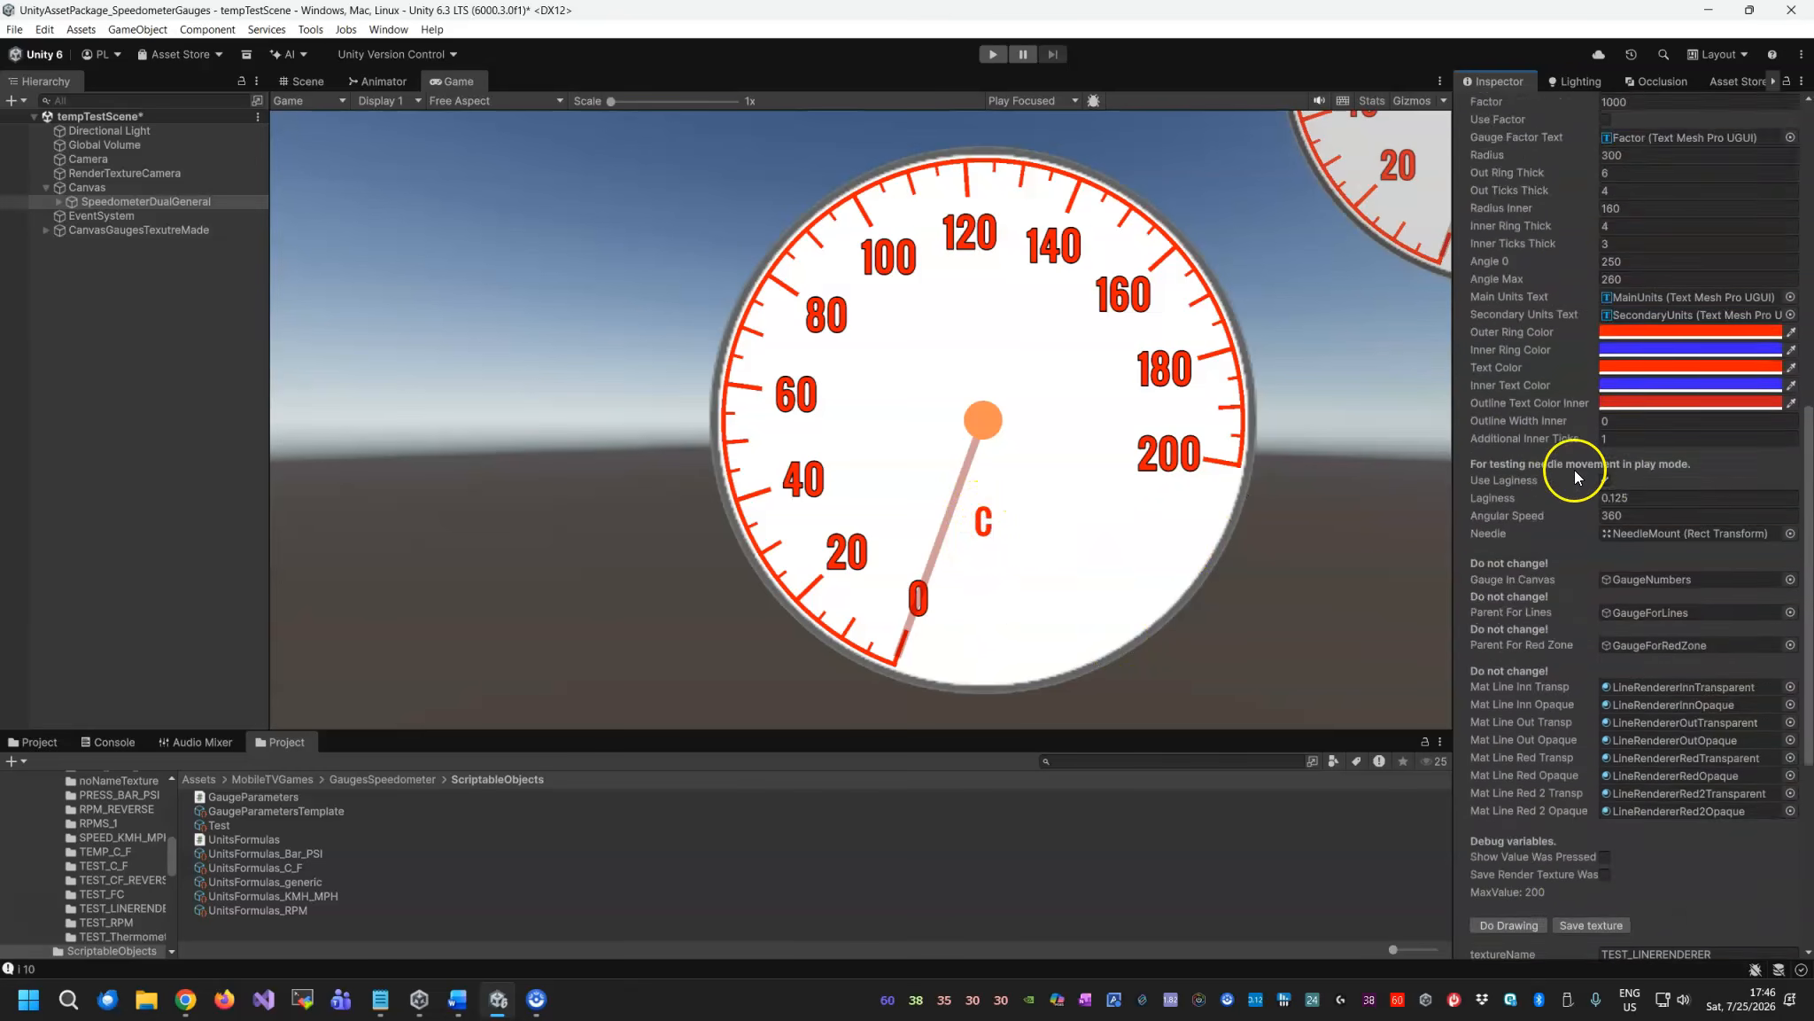
{"action": "scroll", "coordinate": [1601, 438], "scroll_direction": "up", "scroll_amount": 2}
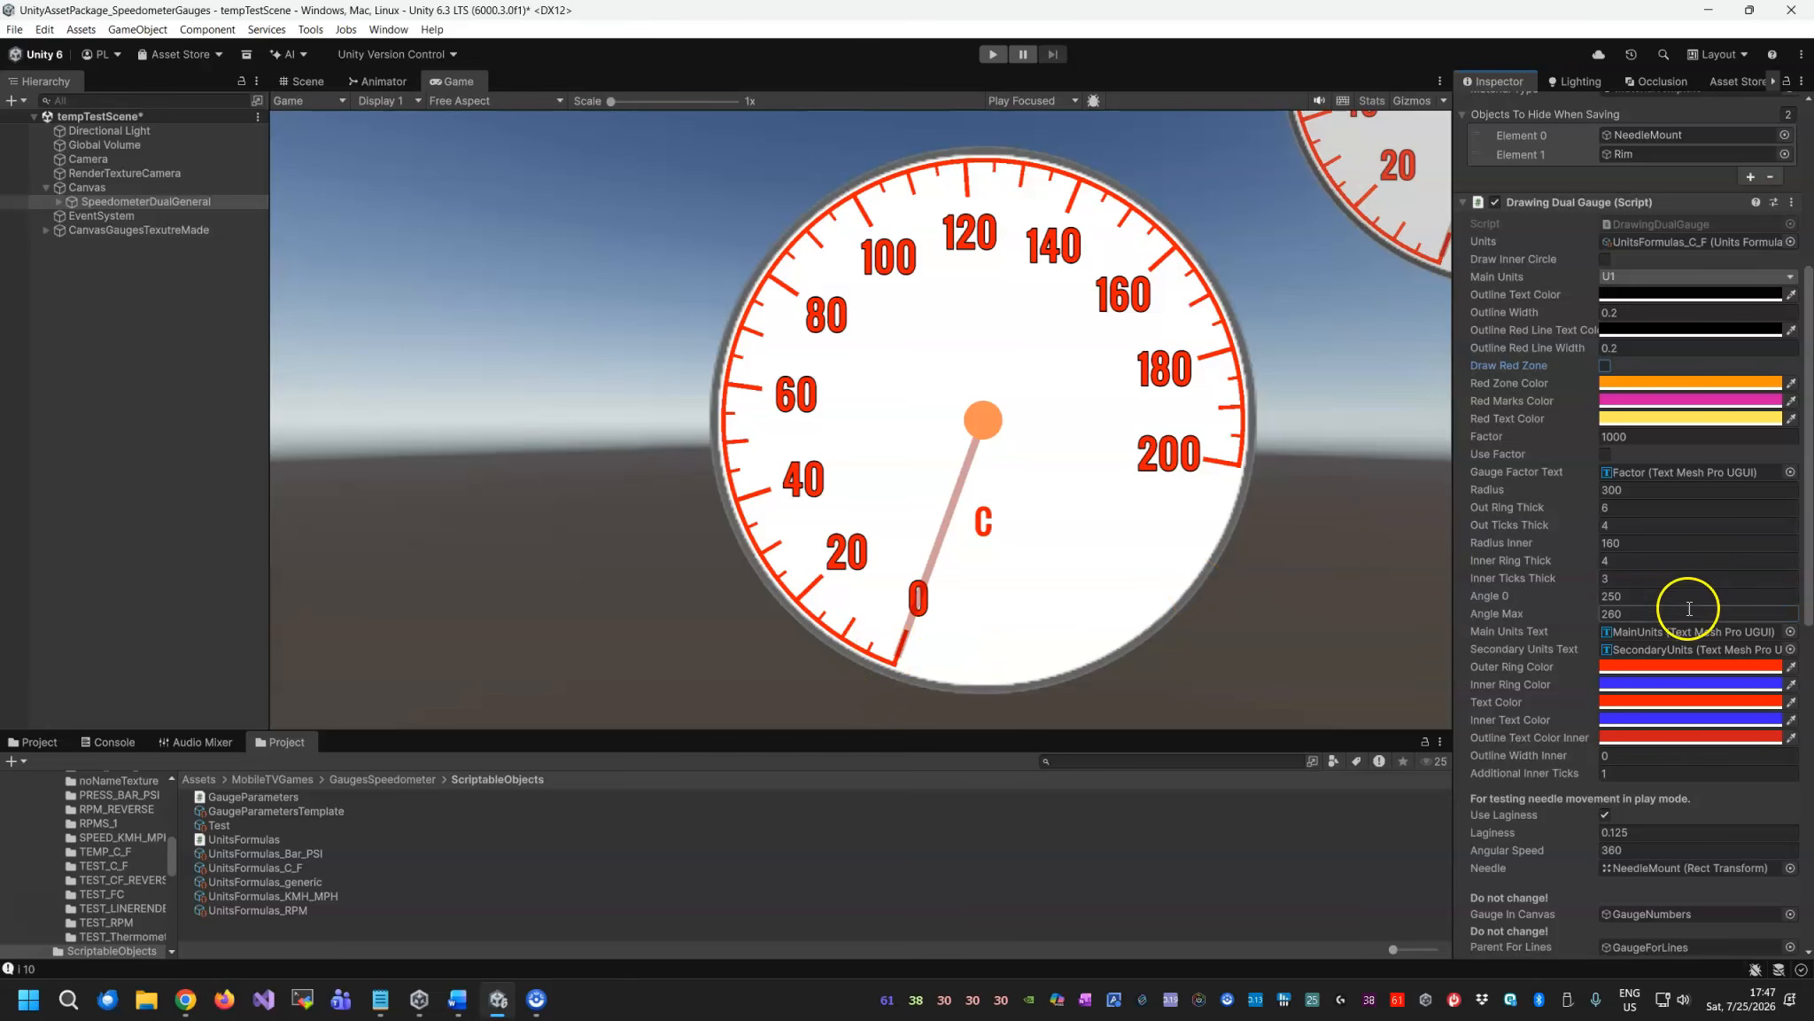
{"action": "left_click", "coordinate": [1661, 595]}
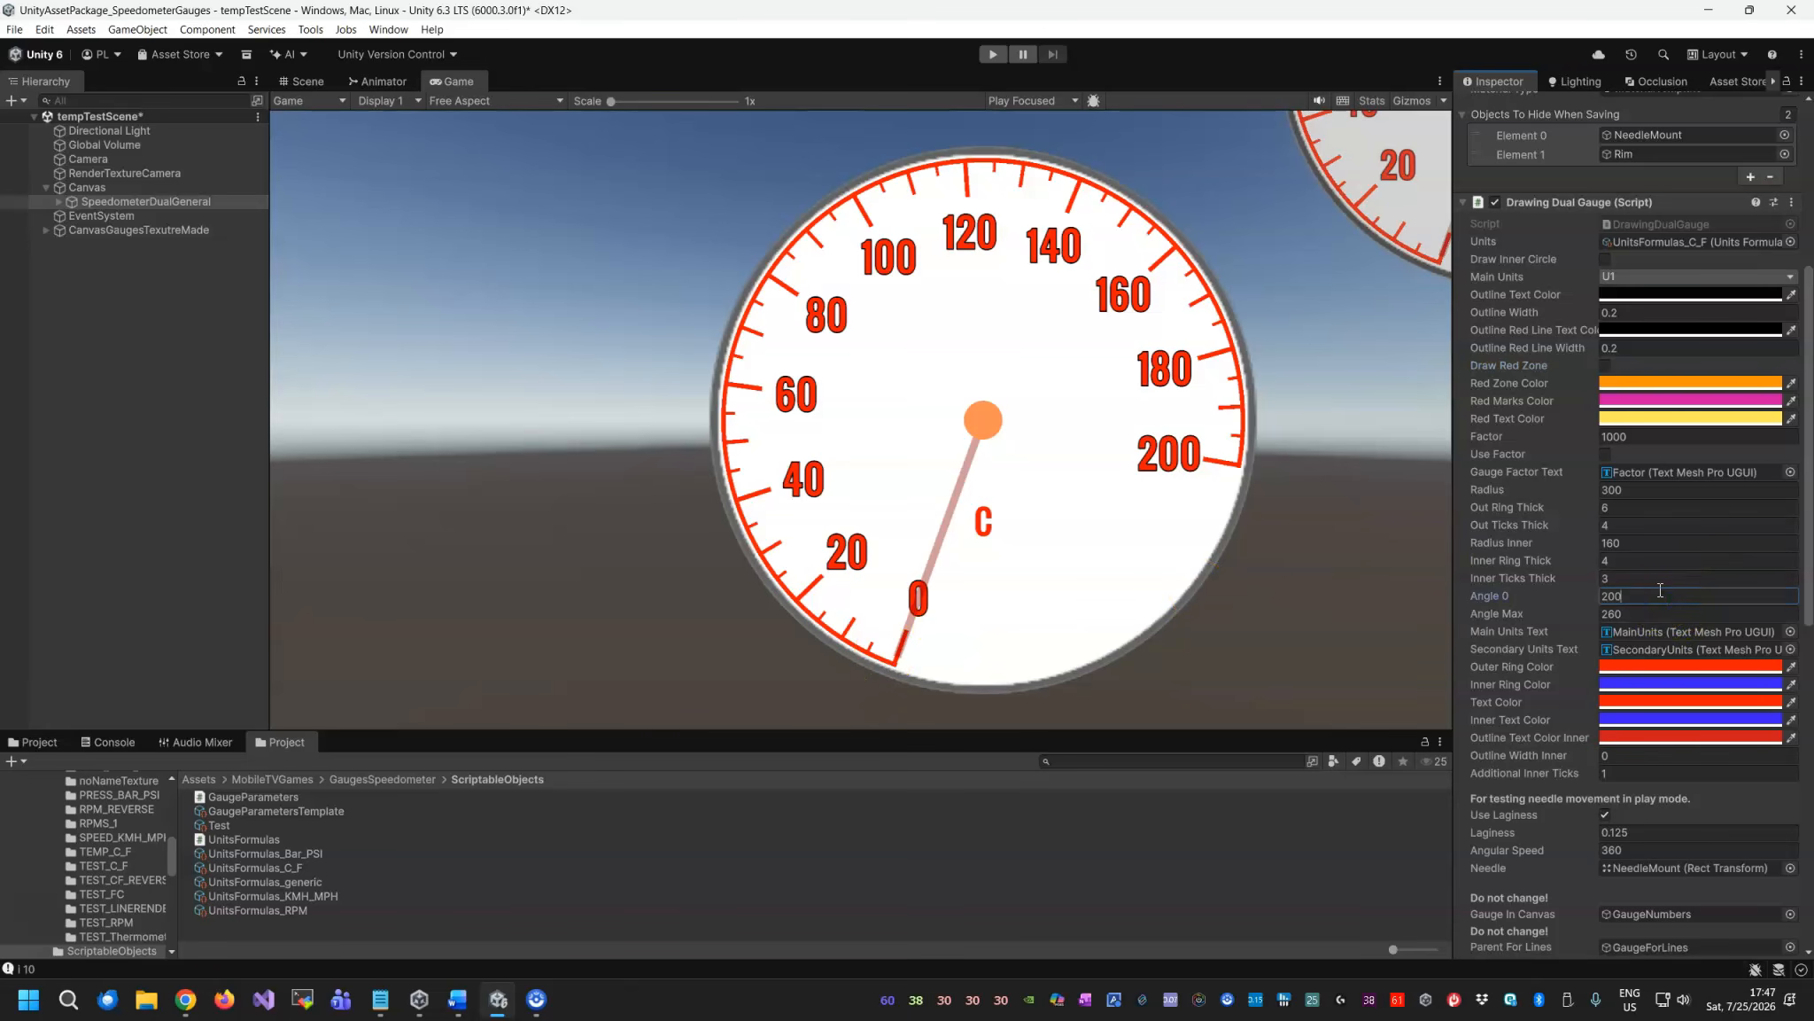
{"action": "scroll", "coordinate": [1557, 567], "scroll_direction": "down", "scroll_amount": 5}
{"action": "left_click", "coordinate": [1536, 933]}
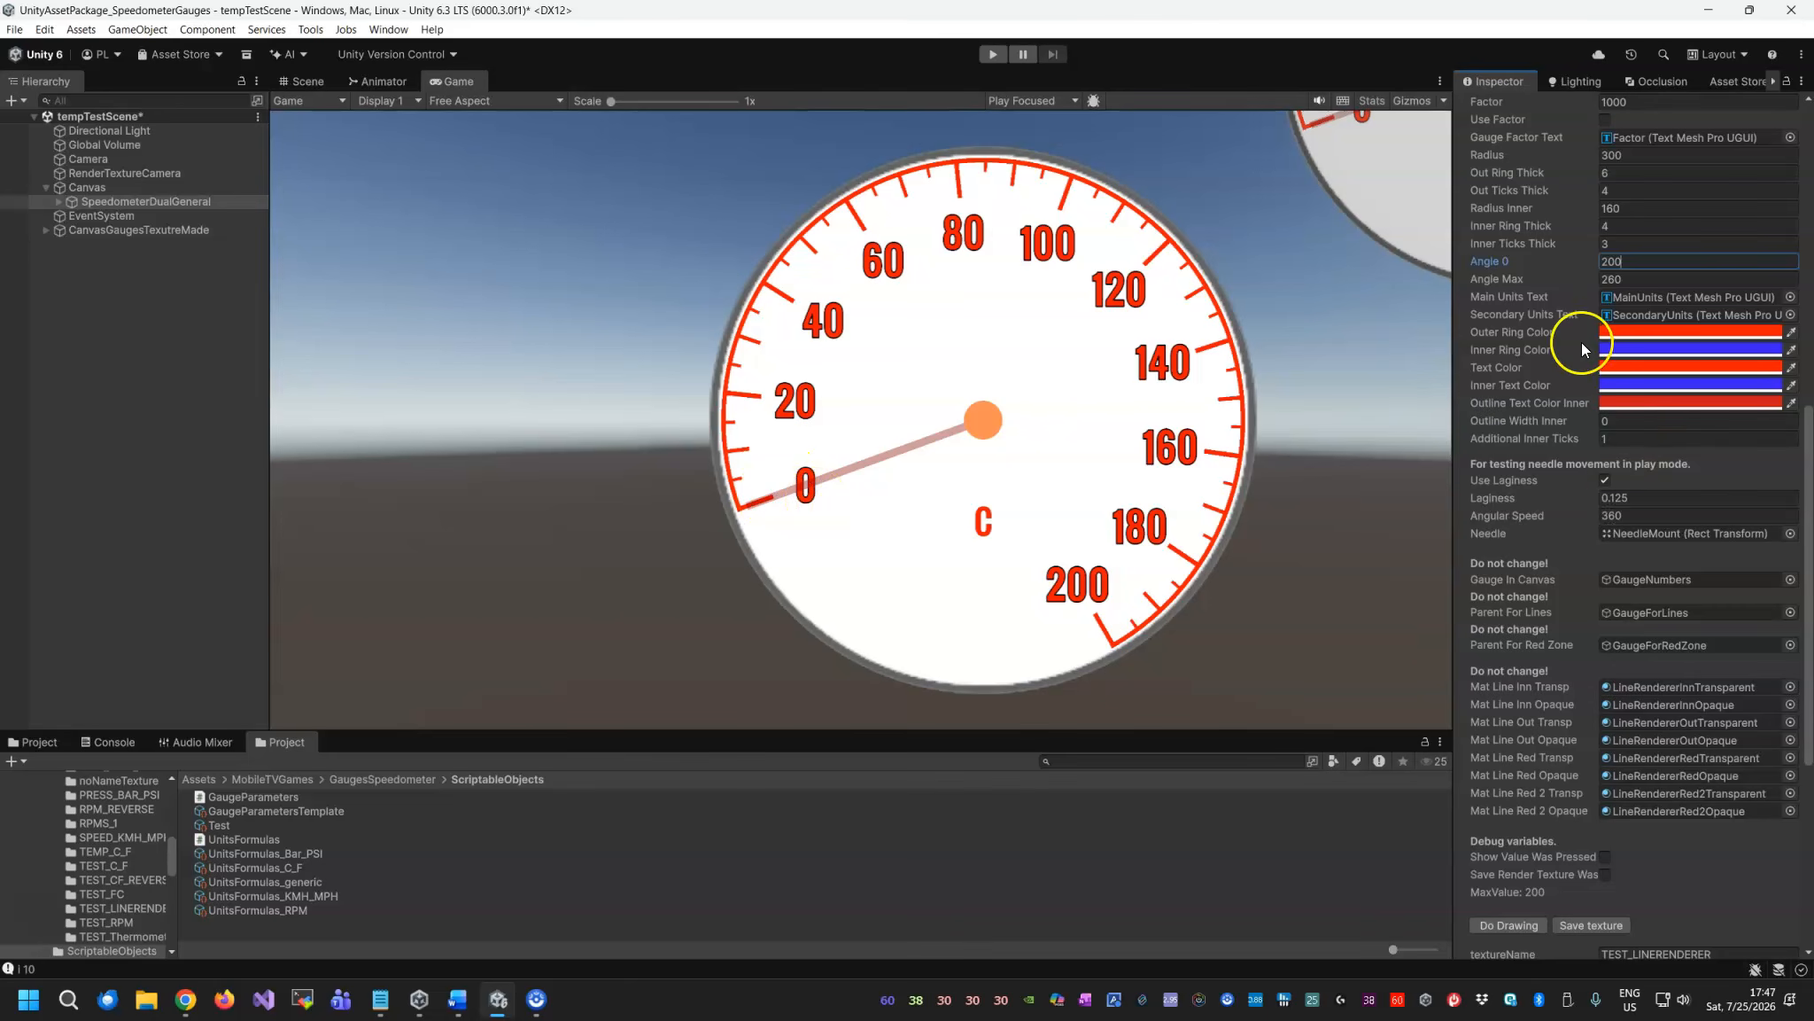
Set the gauge's Angle Max to 180 and redraw it.
{"action": "scroll", "coordinate": [1583, 342], "scroll_direction": "up", "scroll_amount": 1}
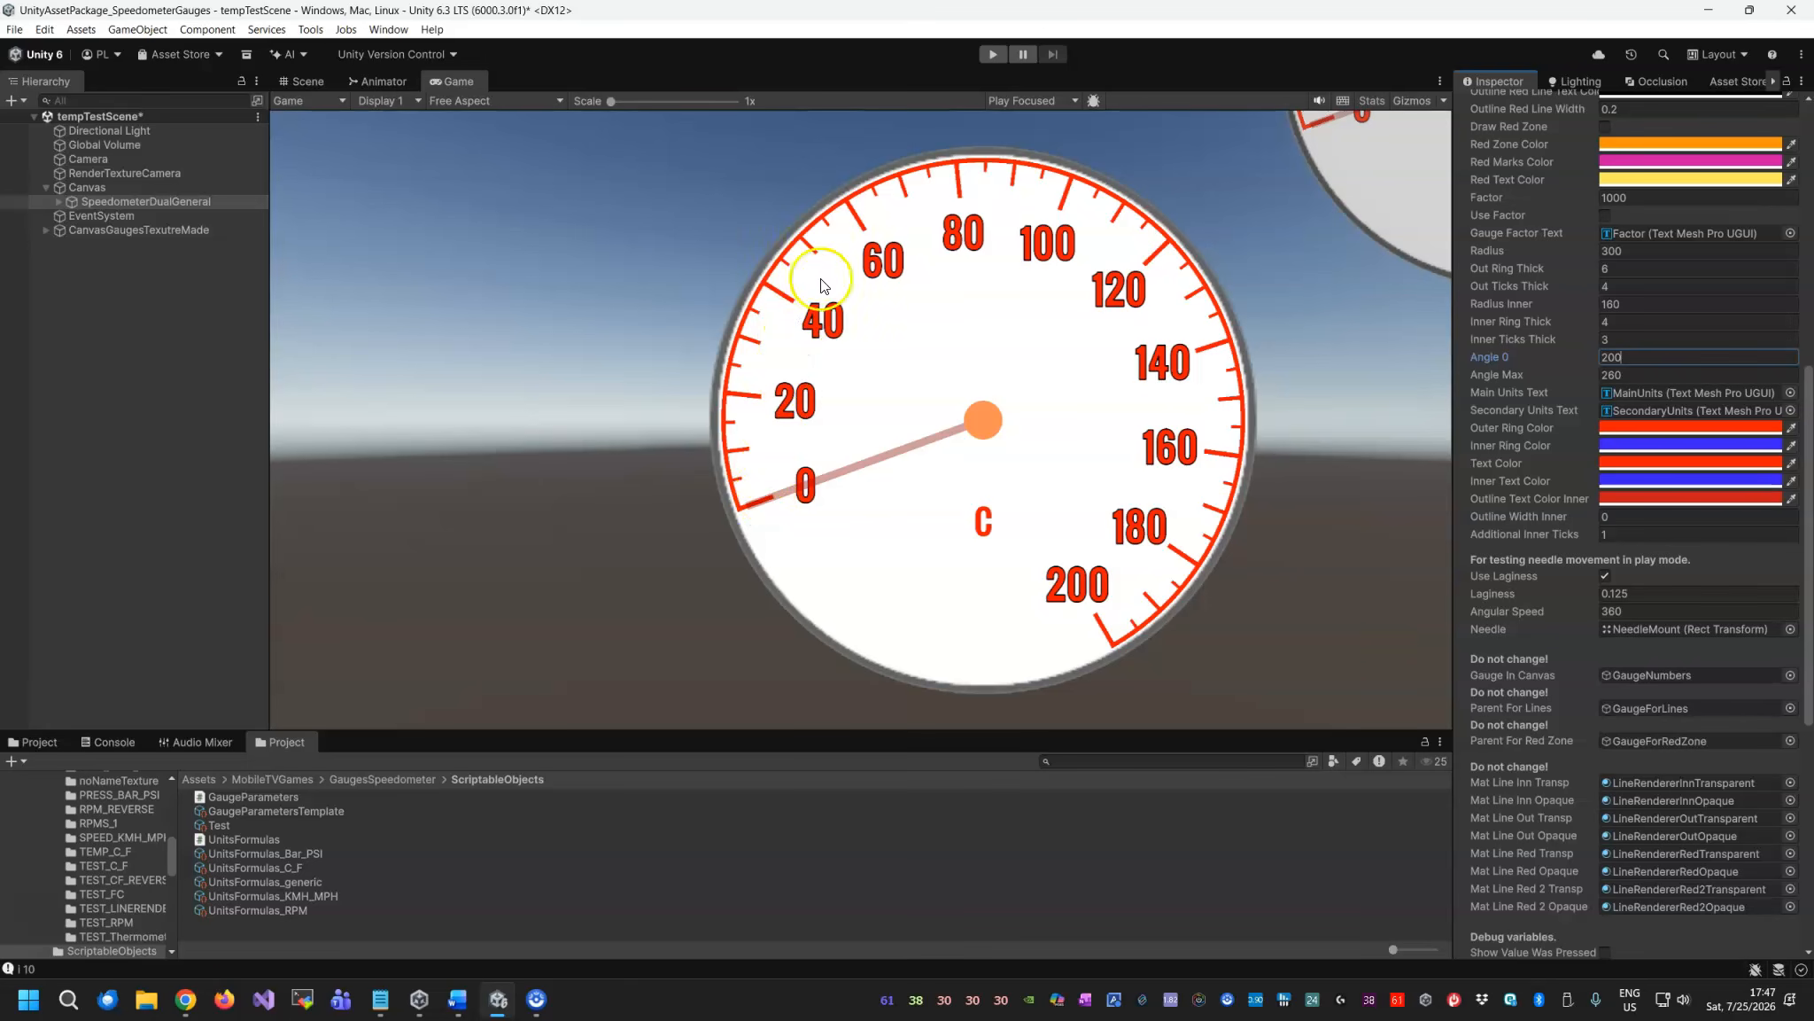
{"action": "left_click", "coordinate": [1605, 373]}
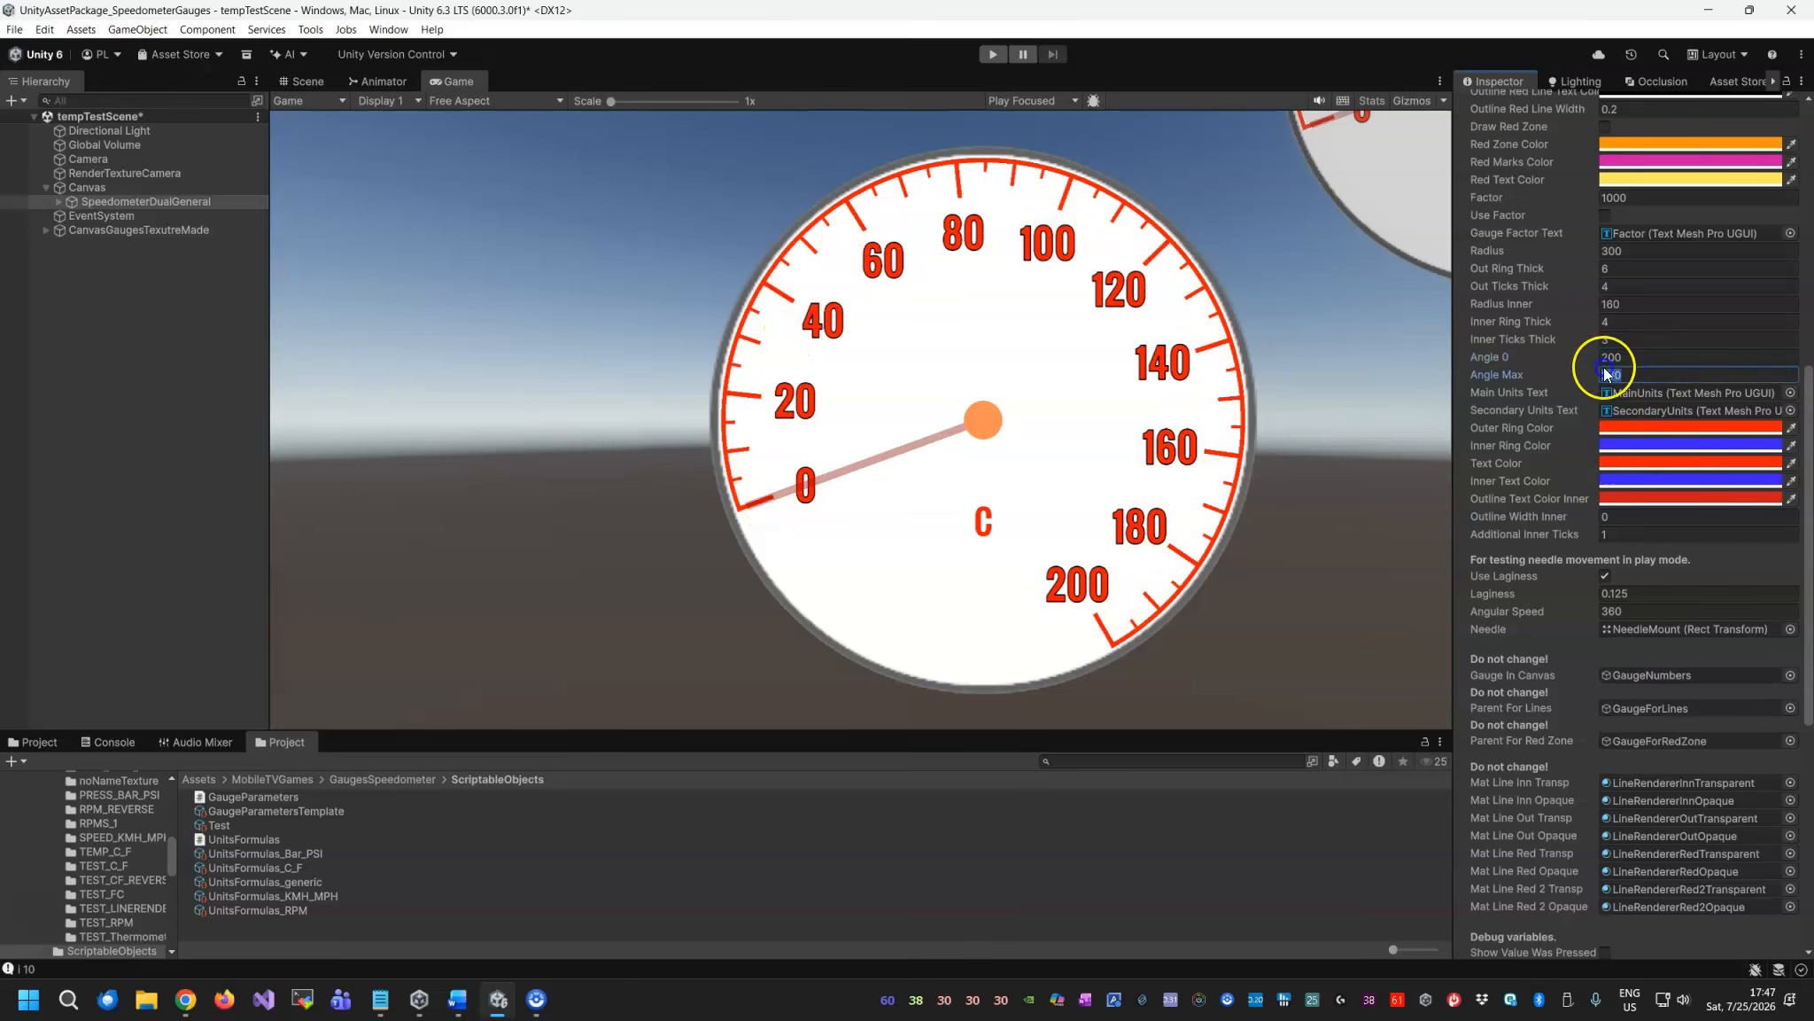
{"action": "type", "text": "180"}
{"action": "scroll", "coordinate": [1621, 627], "scroll_direction": "down", "scroll_amount": 4}
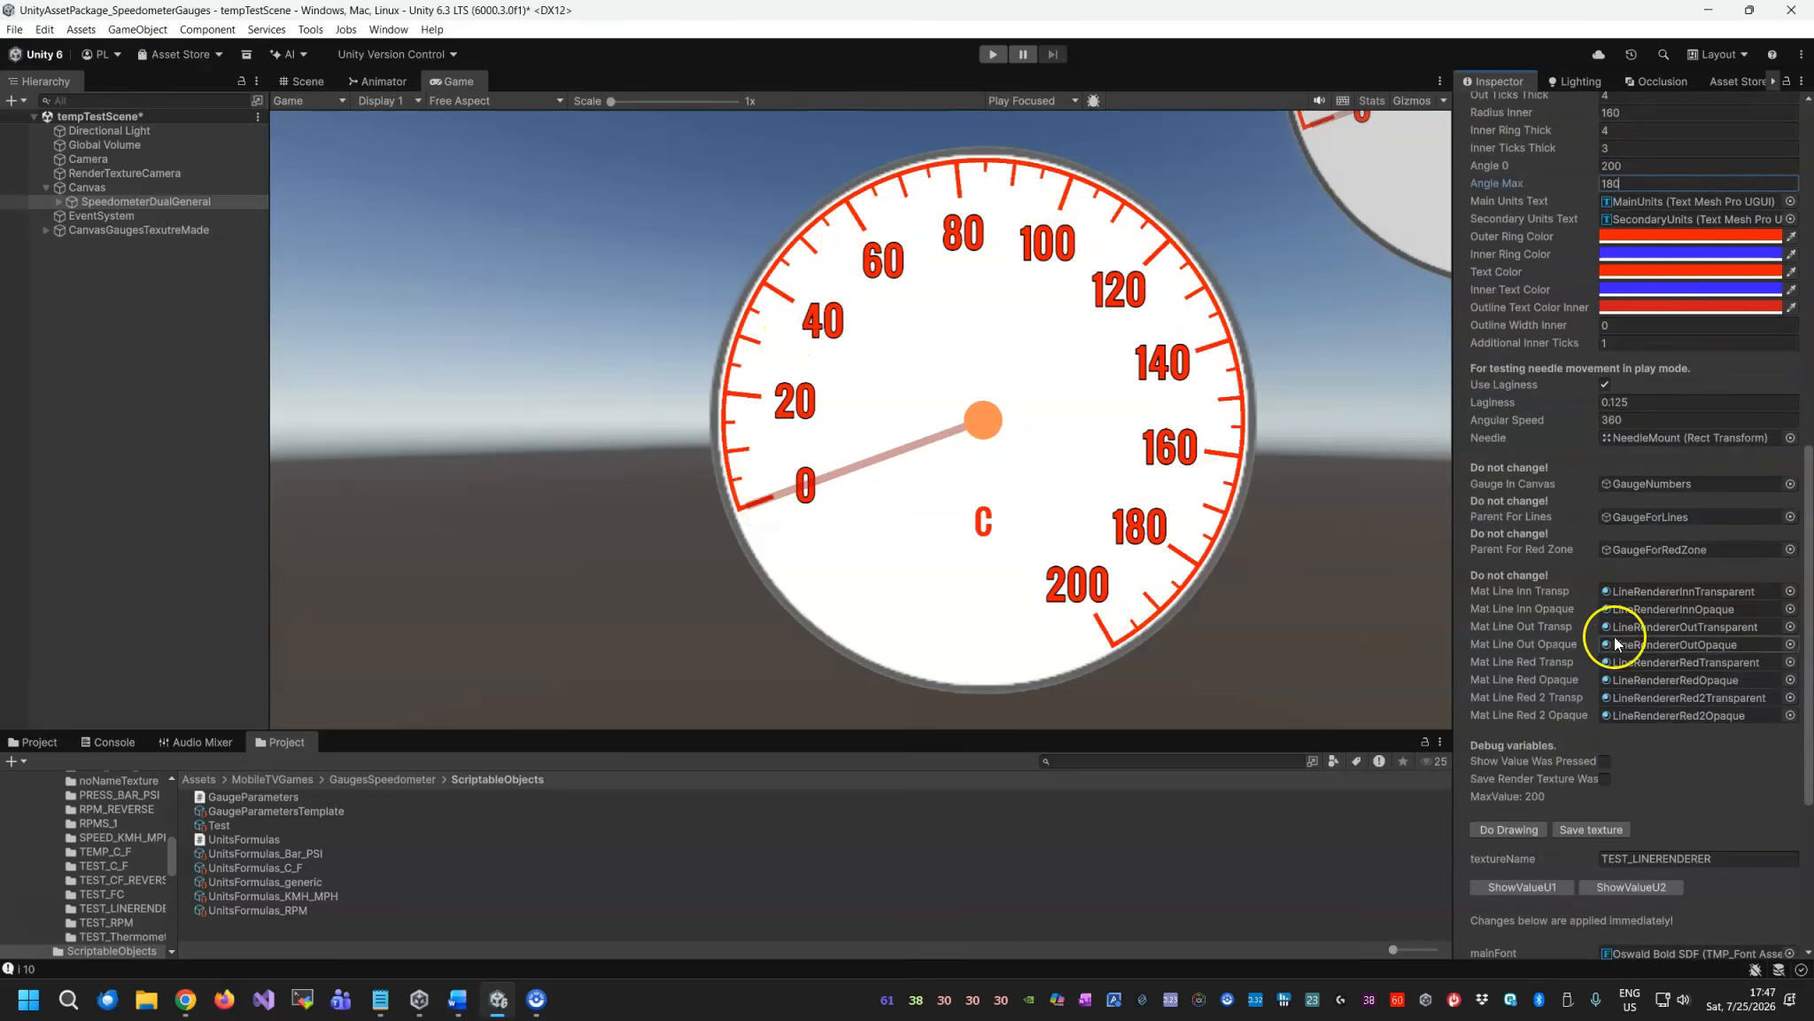
{"action": "left_click", "coordinate": [1497, 829]}
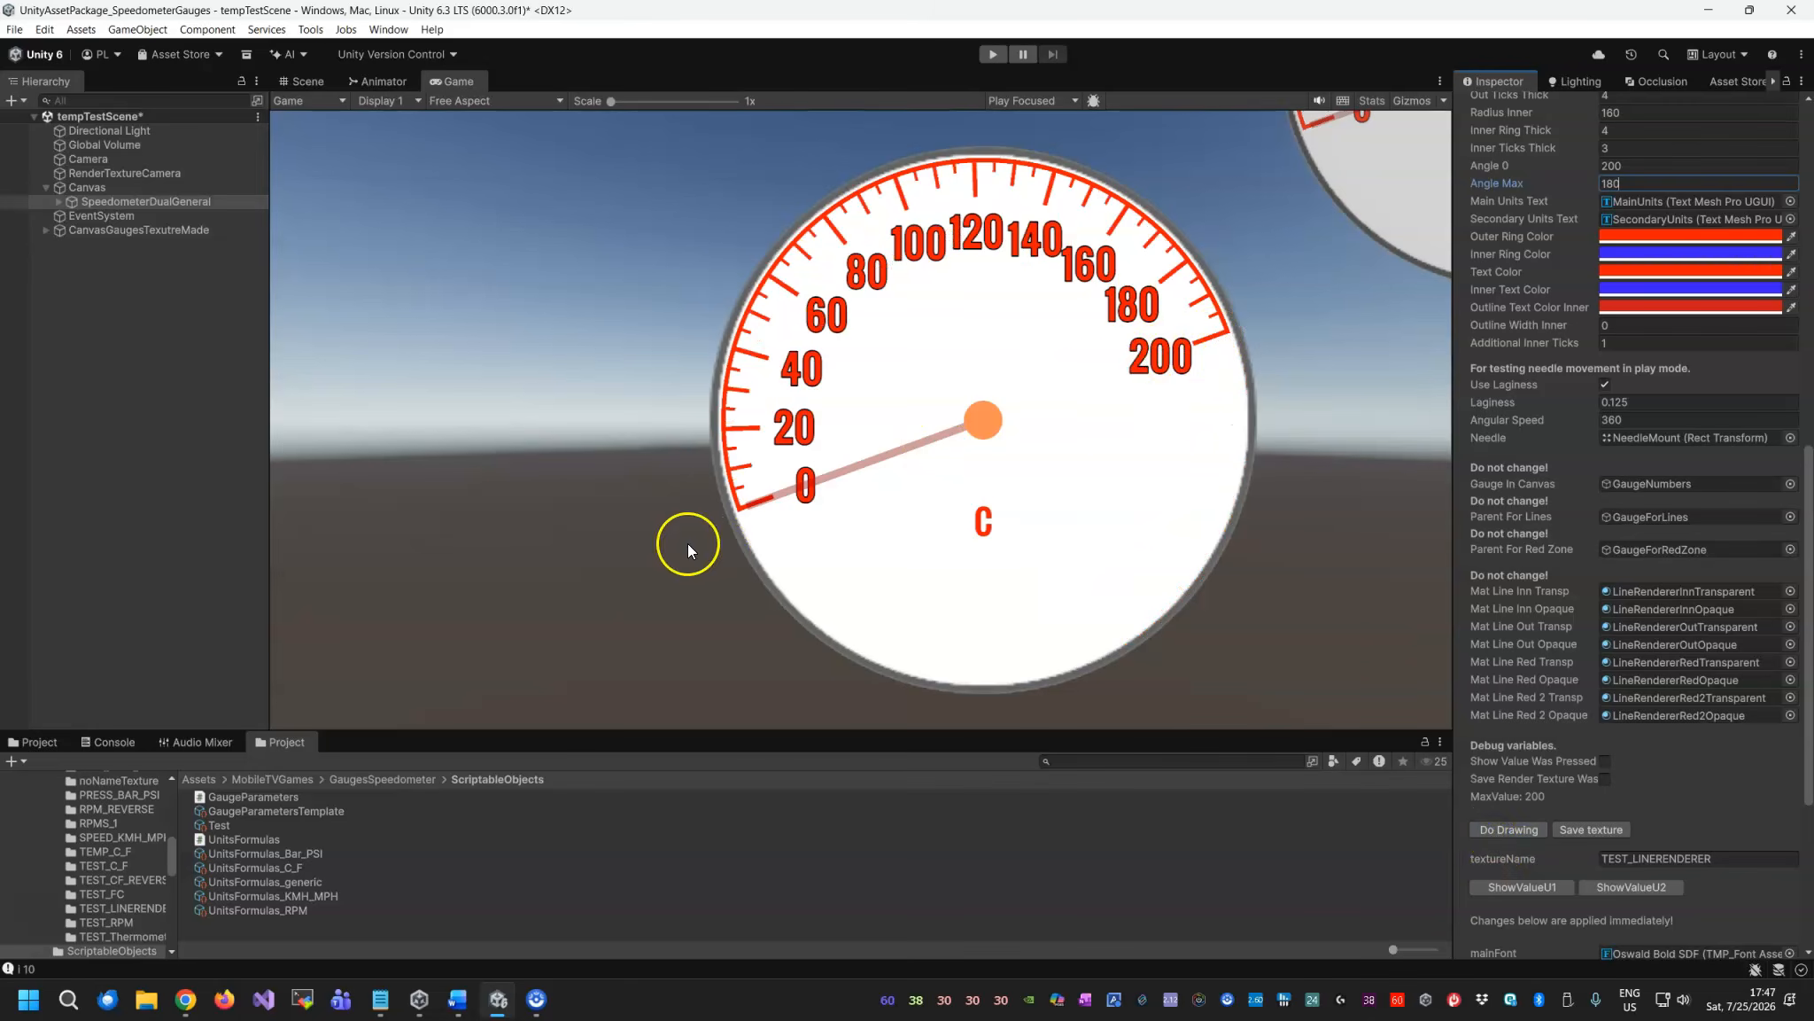
Restore Angle 0 to 250 and Angle Max to 260, and redraw the gauge.
{"action": "scroll", "coordinate": [1546, 339], "scroll_direction": "up", "scroll_amount": 5}
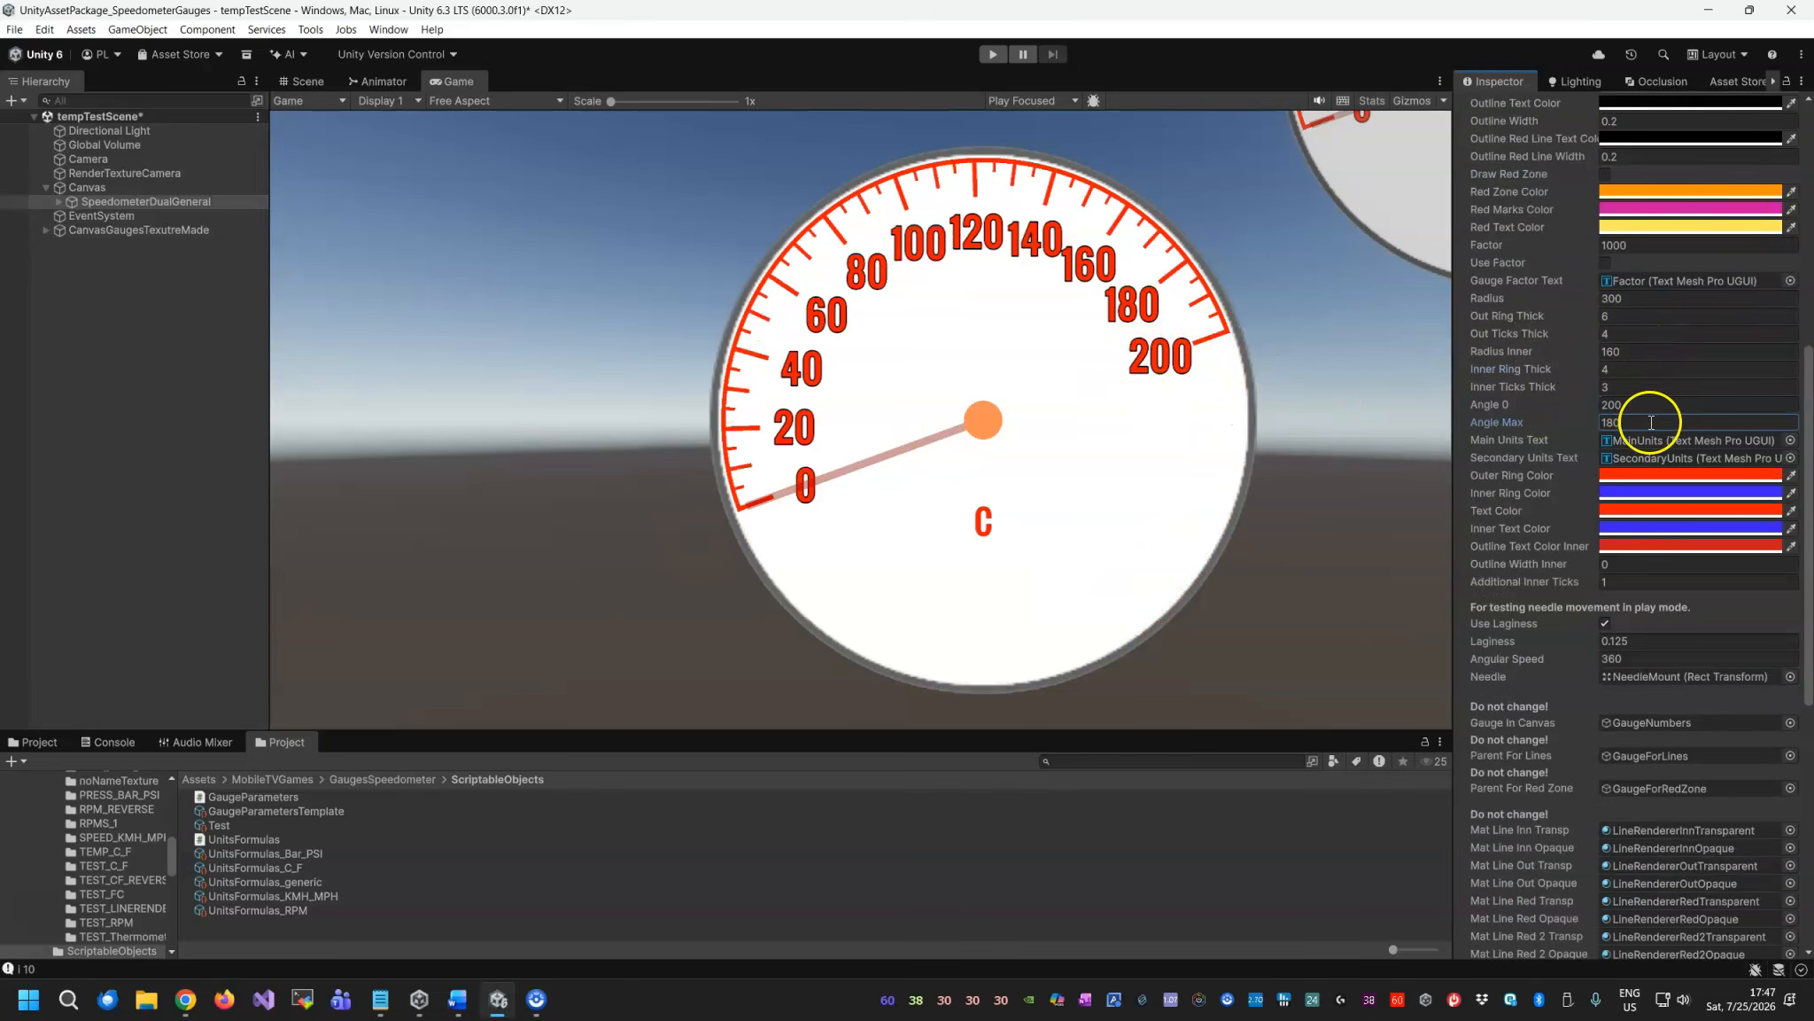
{"action": "scroll", "coordinate": [1561, 636], "scroll_direction": "down", "scroll_amount": 9}
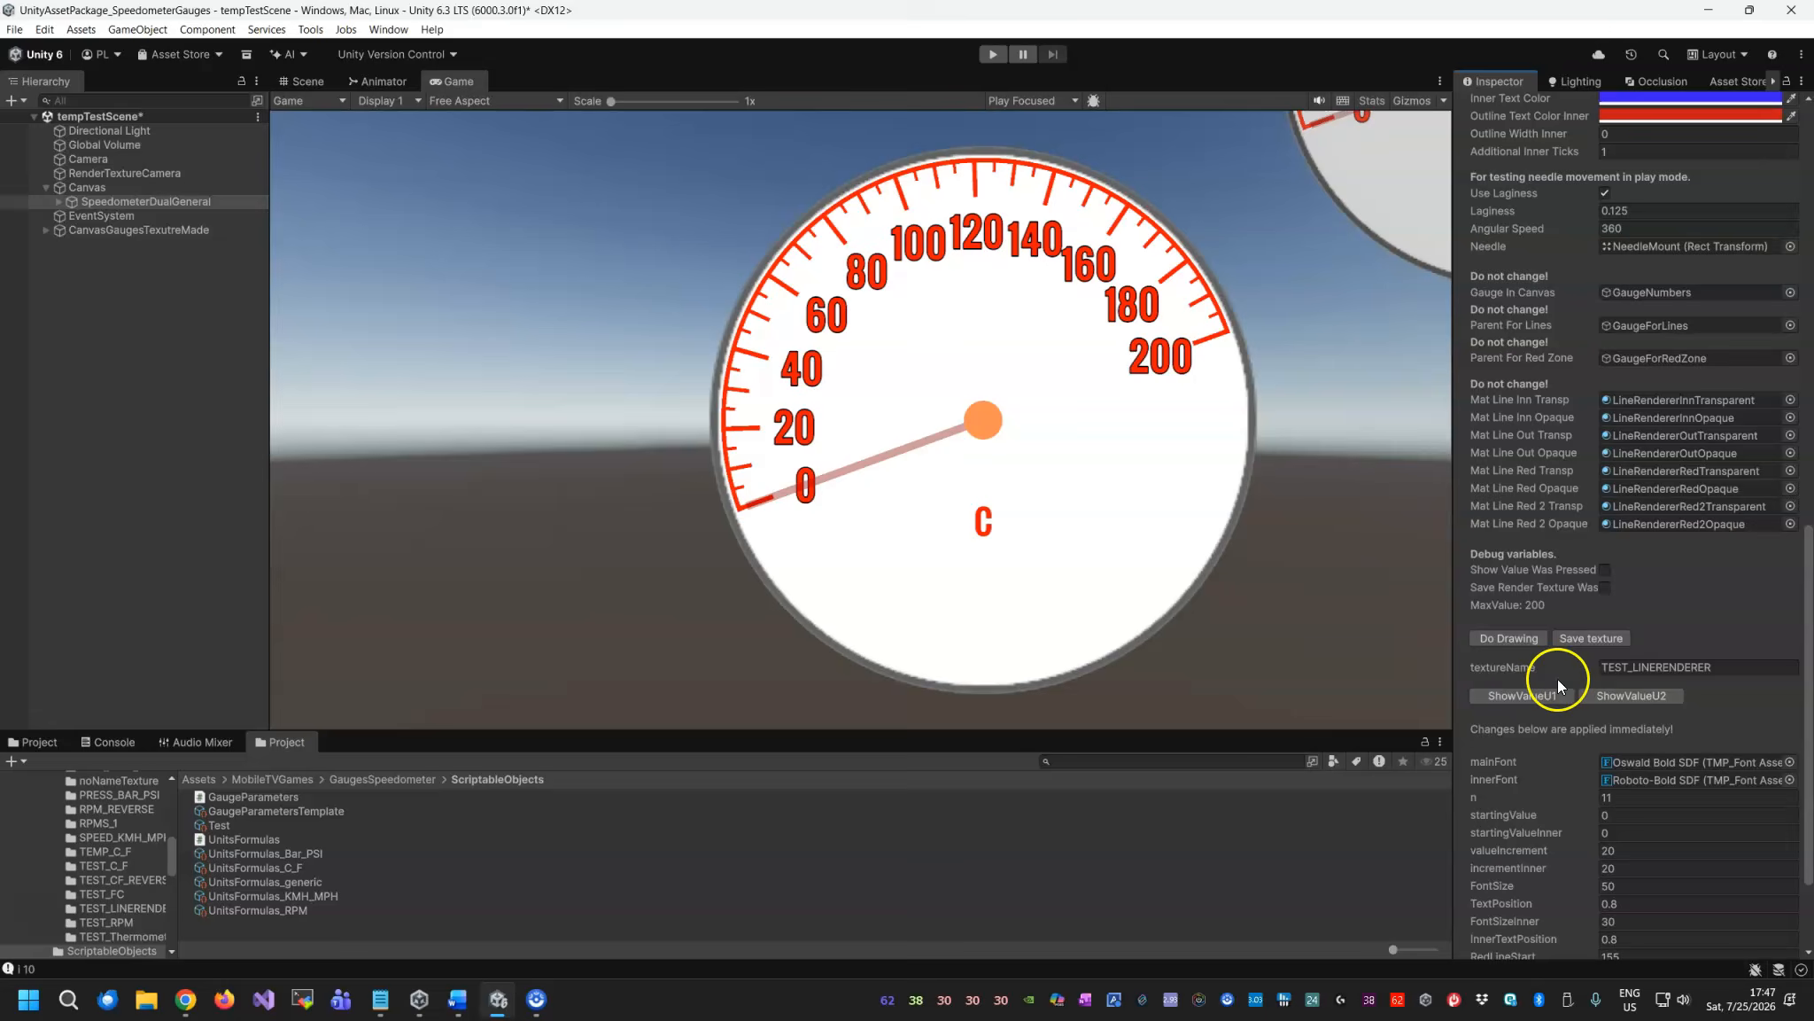
{"action": "left_click", "coordinate": [1510, 635]}
Reverse the scale direction by setting Angle Max to -260, and redraw the gauge.
{"action": "scroll", "coordinate": [1554, 327], "scroll_direction": "up", "scroll_amount": 6}
{"action": "left_click", "coordinate": [1680, 281]}
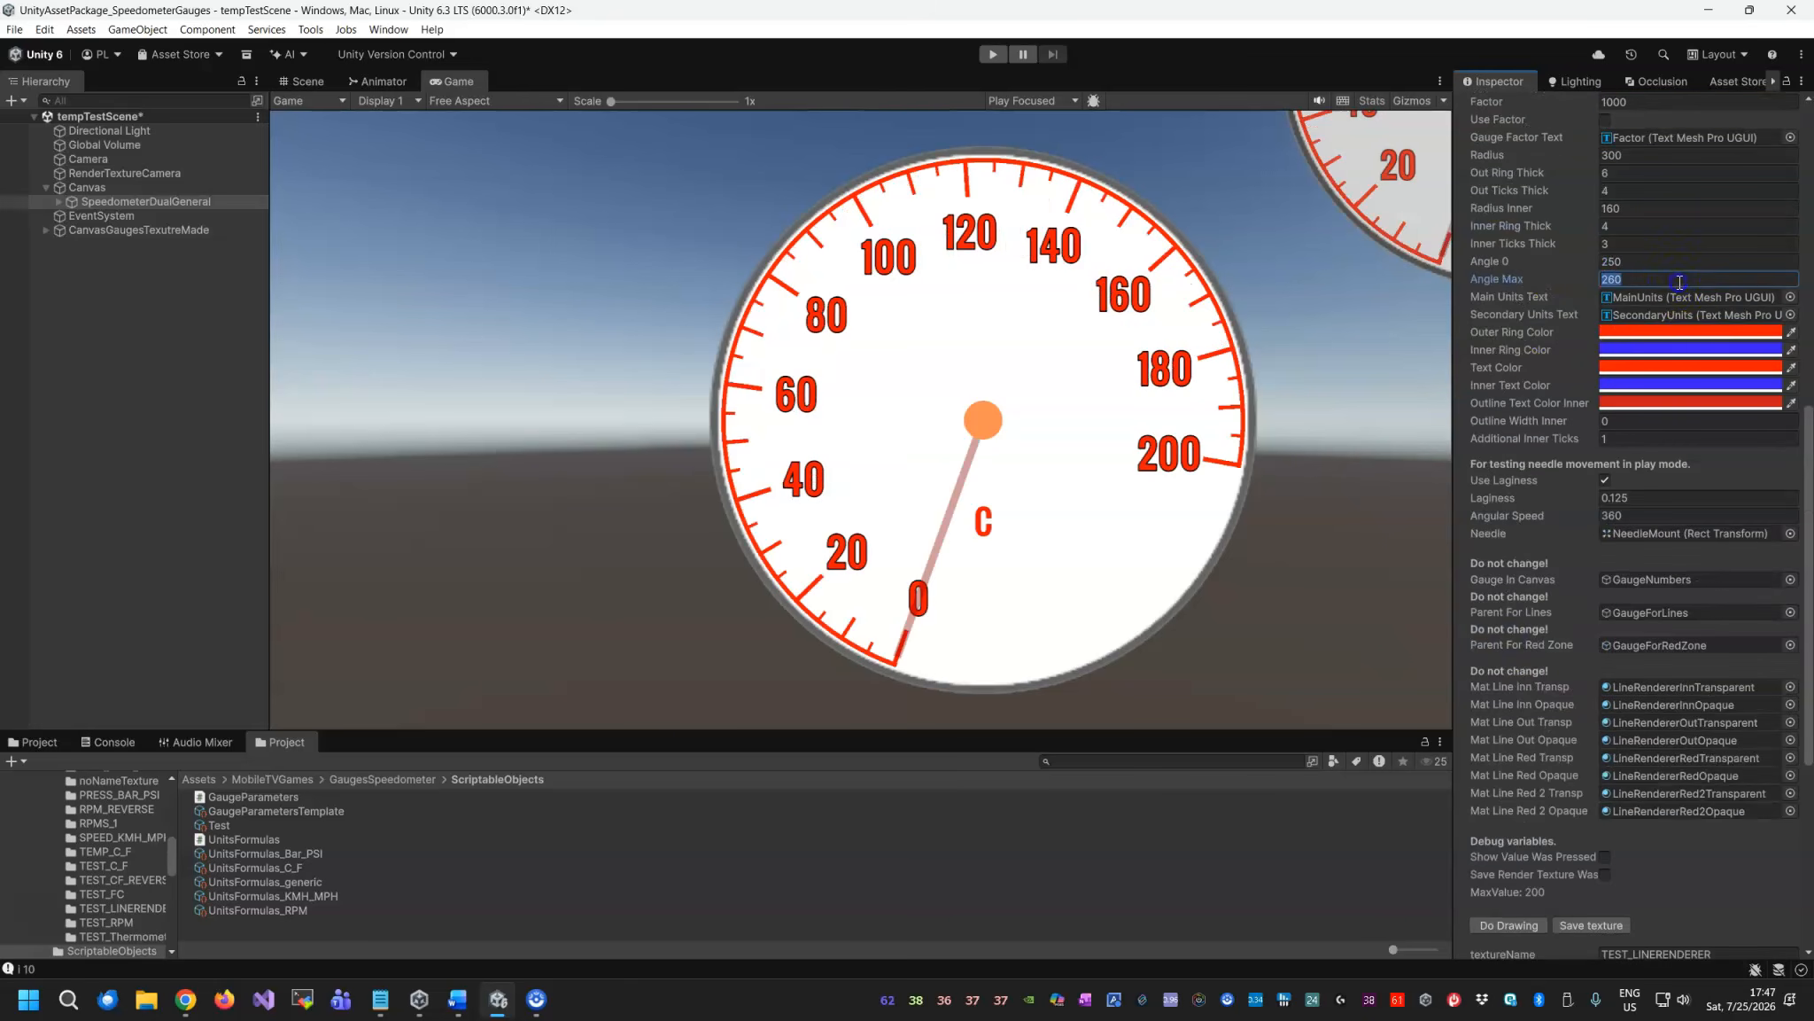
{"action": "type", "text": "-"}
{"action": "scroll", "coordinate": [1614, 352], "scroll_direction": "down", "scroll_amount": 8}
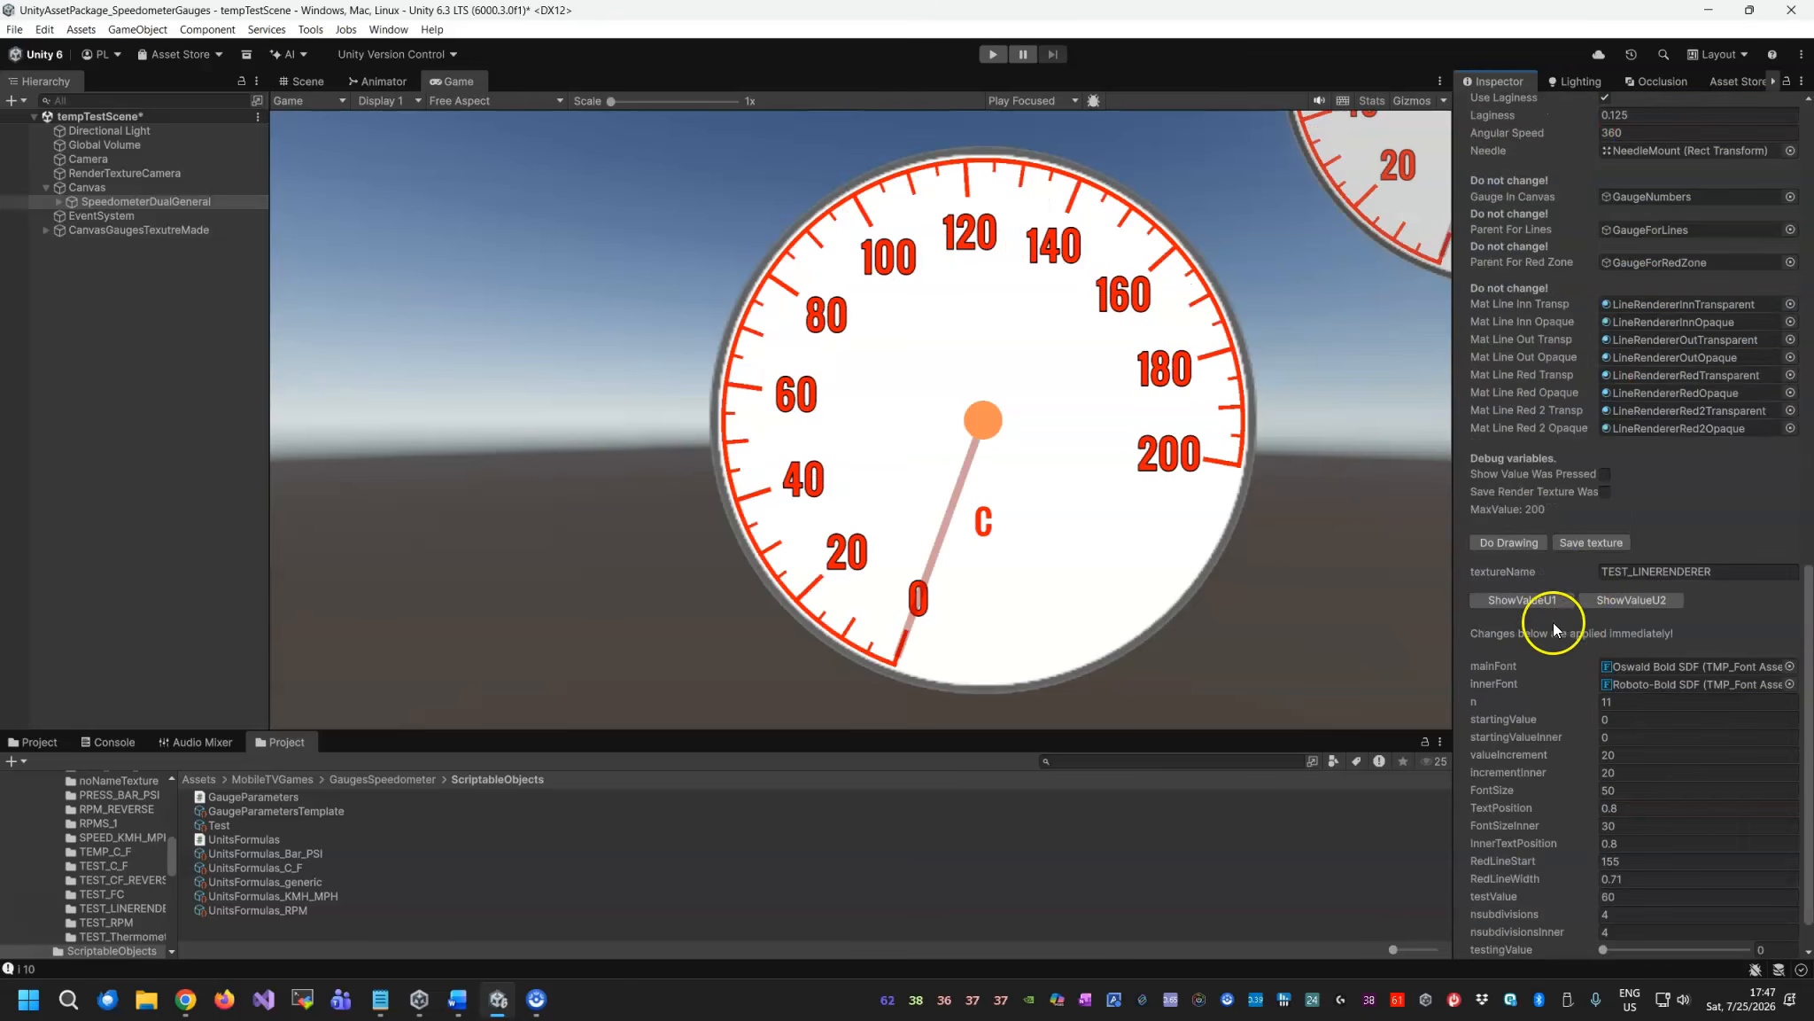
{"action": "left_click", "coordinate": [1510, 543]}
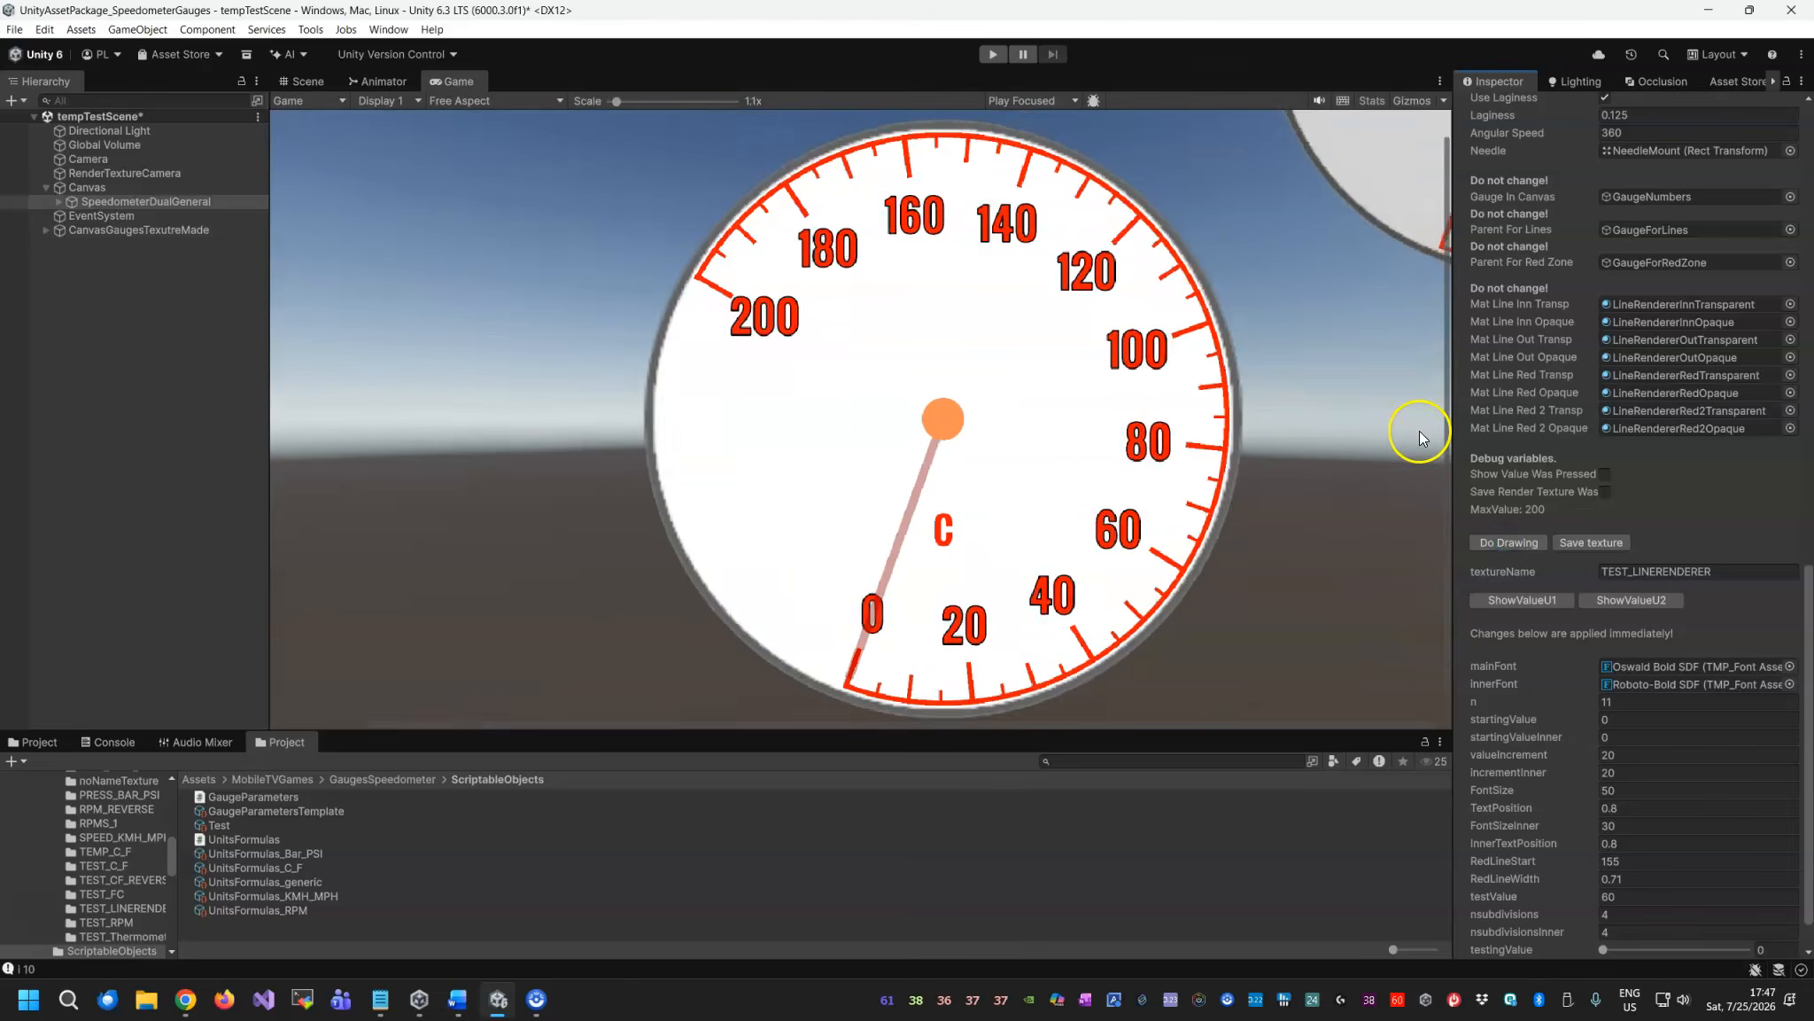
Set Angle Max back to 260 and redraw the gauge.
{"action": "scroll", "coordinate": [1580, 417], "scroll_direction": "up", "scroll_amount": 1}
{"action": "scroll", "coordinate": [1559, 390], "scroll_direction": "up", "scroll_amount": 11}
{"action": "left_click", "coordinate": [1621, 470]}
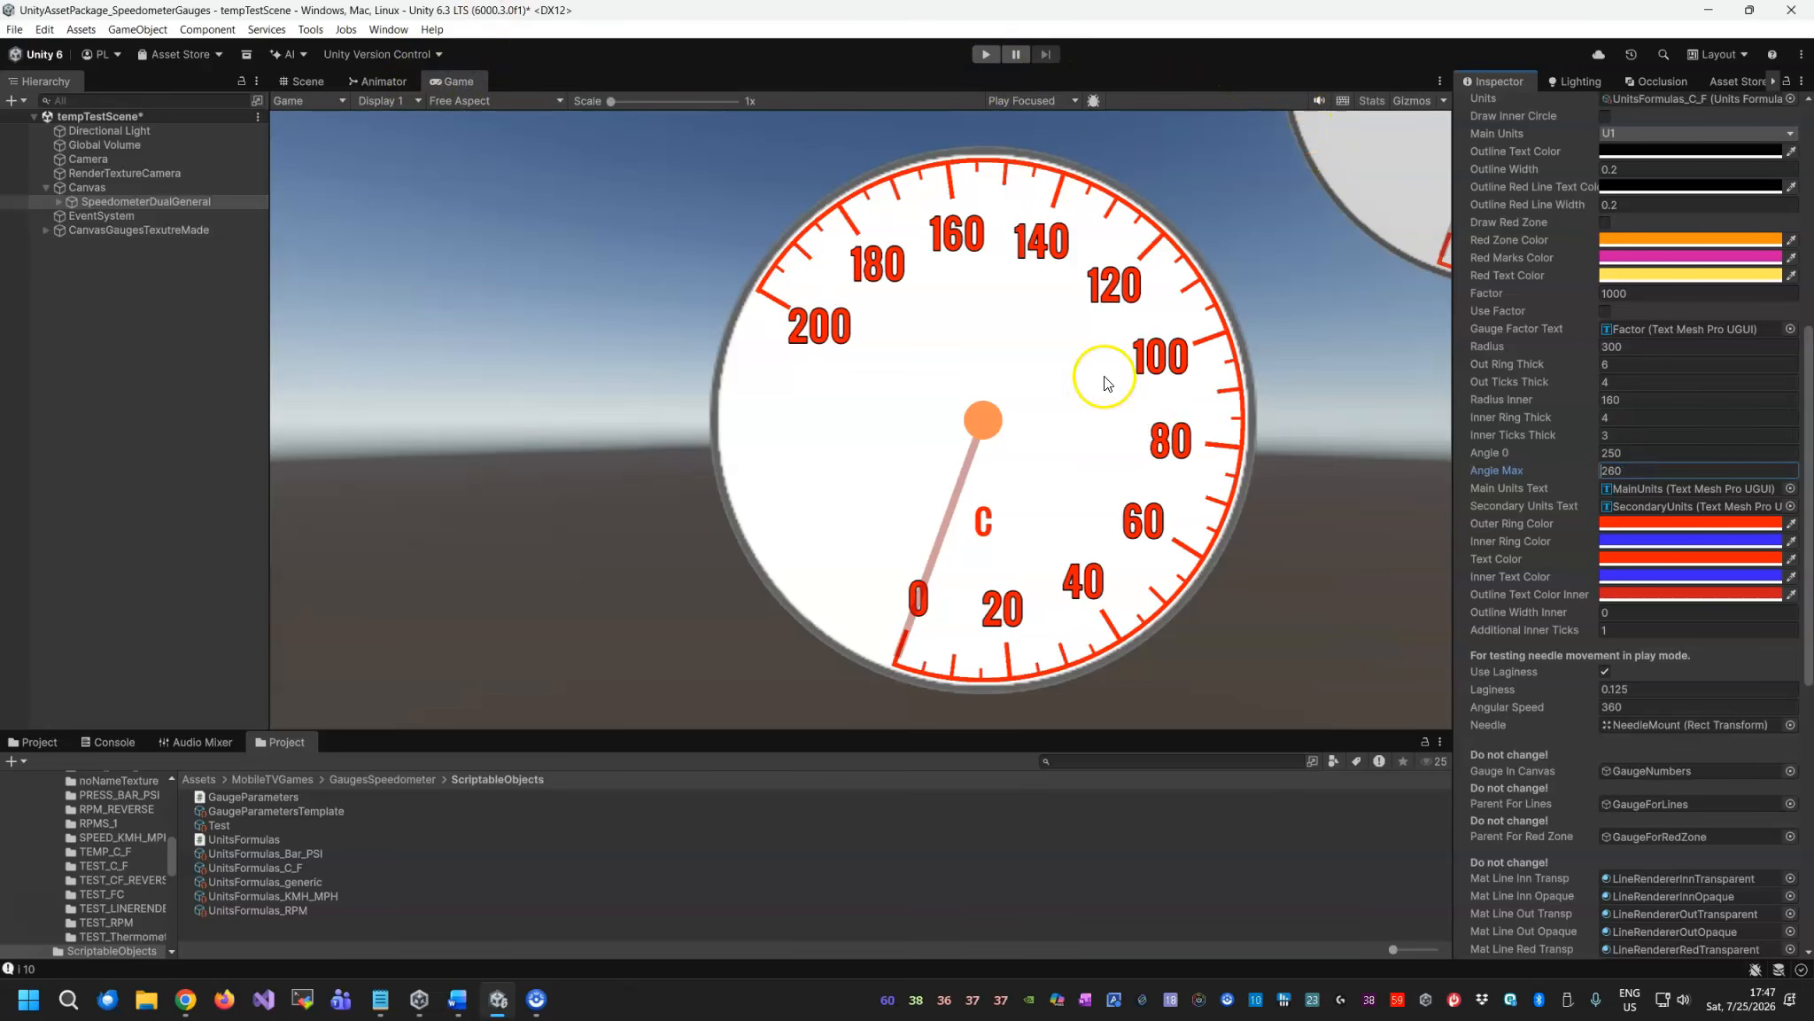
{"action": "scroll", "coordinate": [1580, 626], "scroll_direction": "down", "scroll_amount": 8}
{"action": "left_click", "coordinate": [1515, 735]}
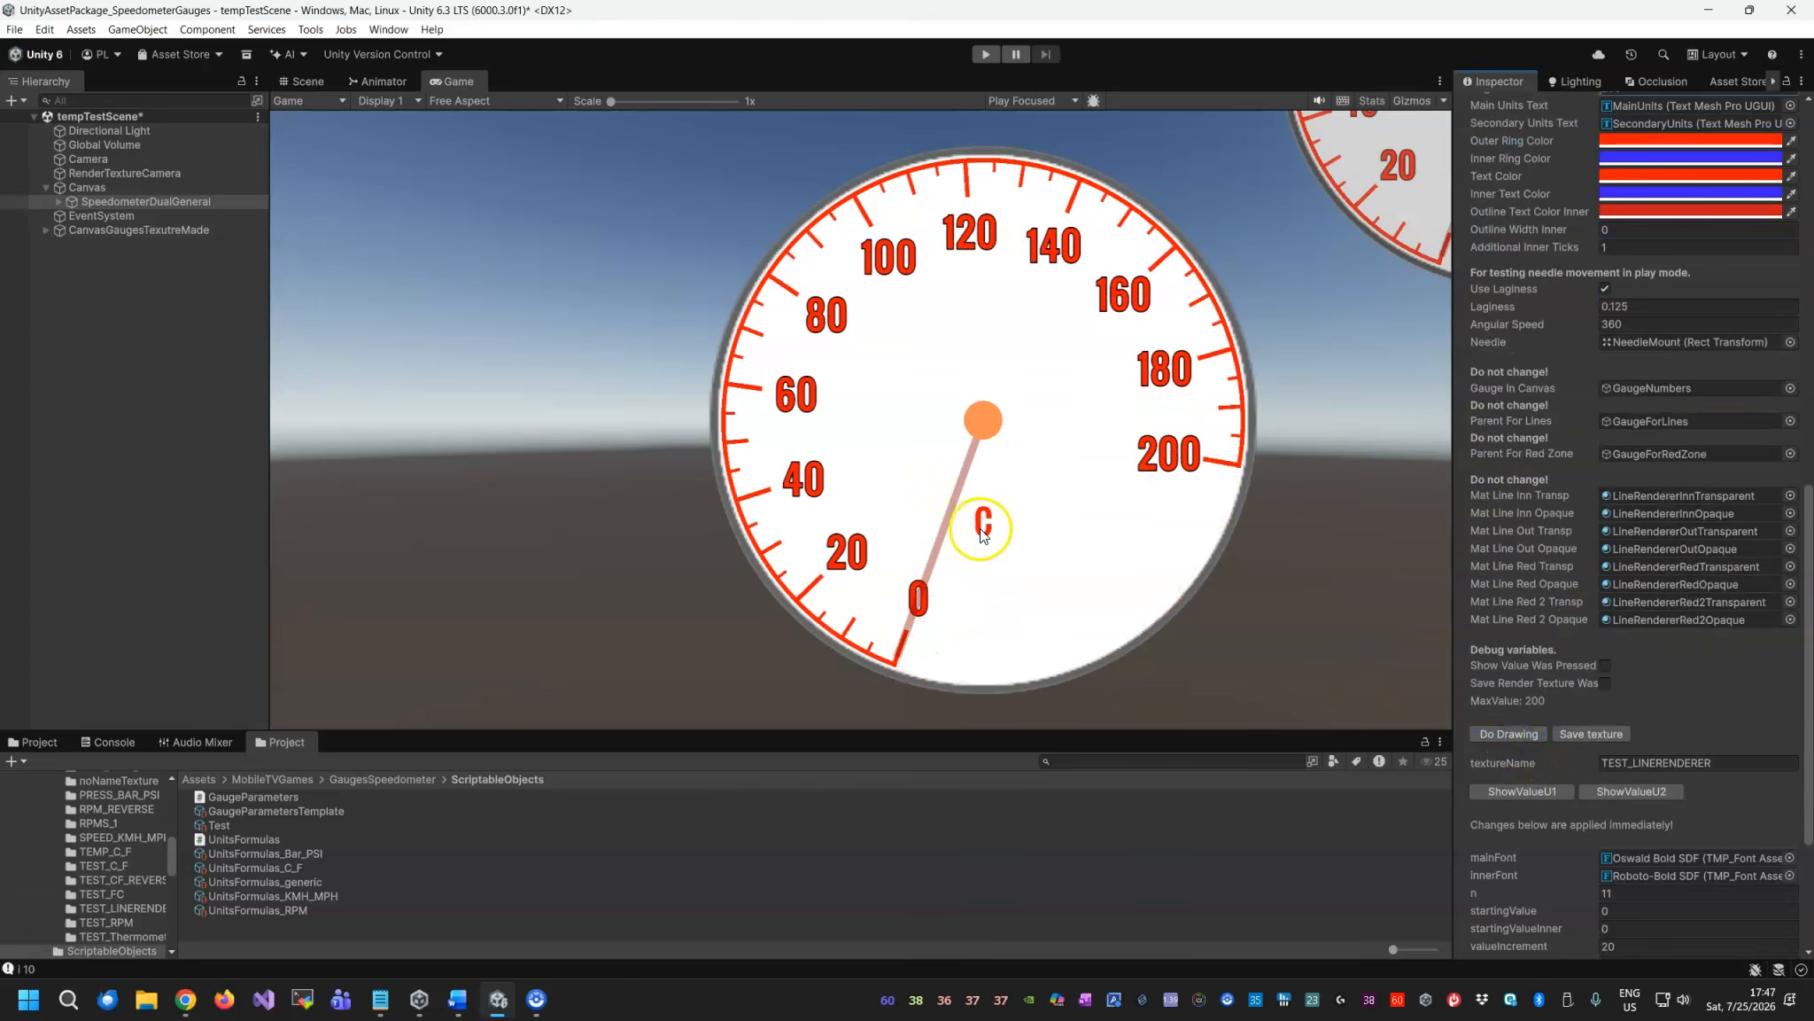
Set the gauge's startingValue to -50.
{"action": "scroll", "coordinate": [1523, 447], "scroll_direction": "down", "scroll_amount": 5}
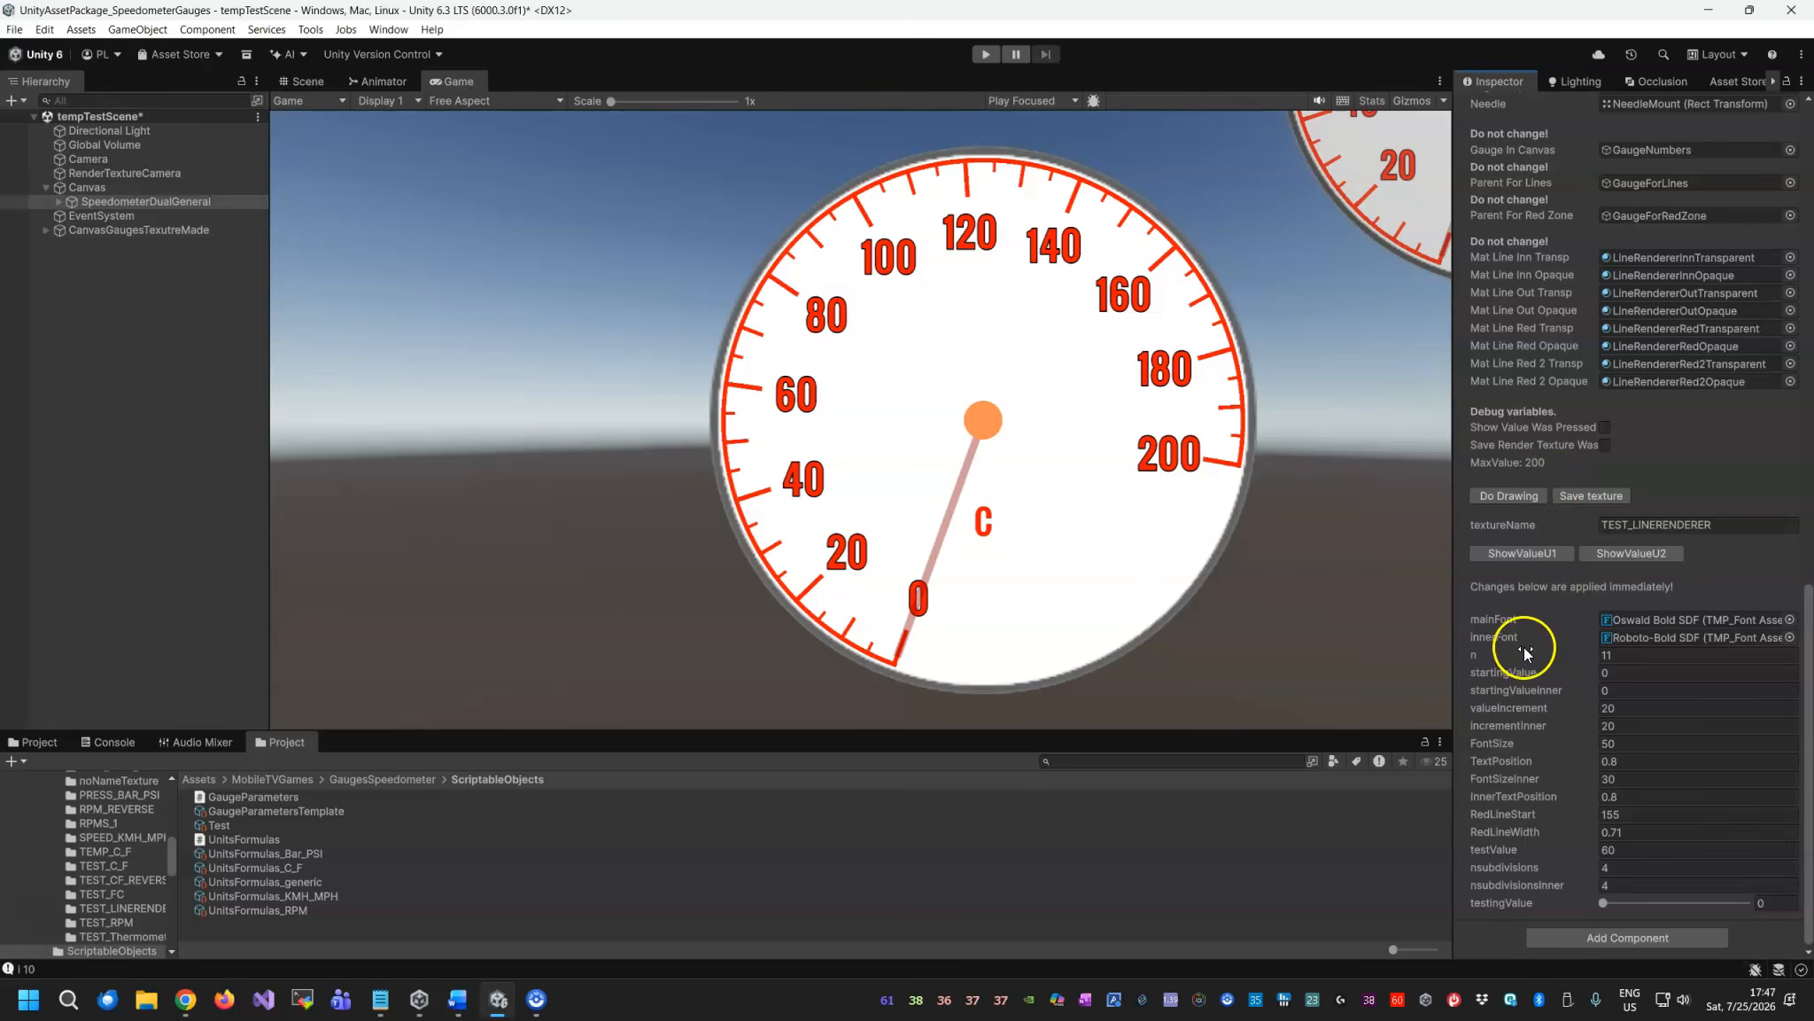
{"action": "left_click", "coordinate": [1616, 675]}
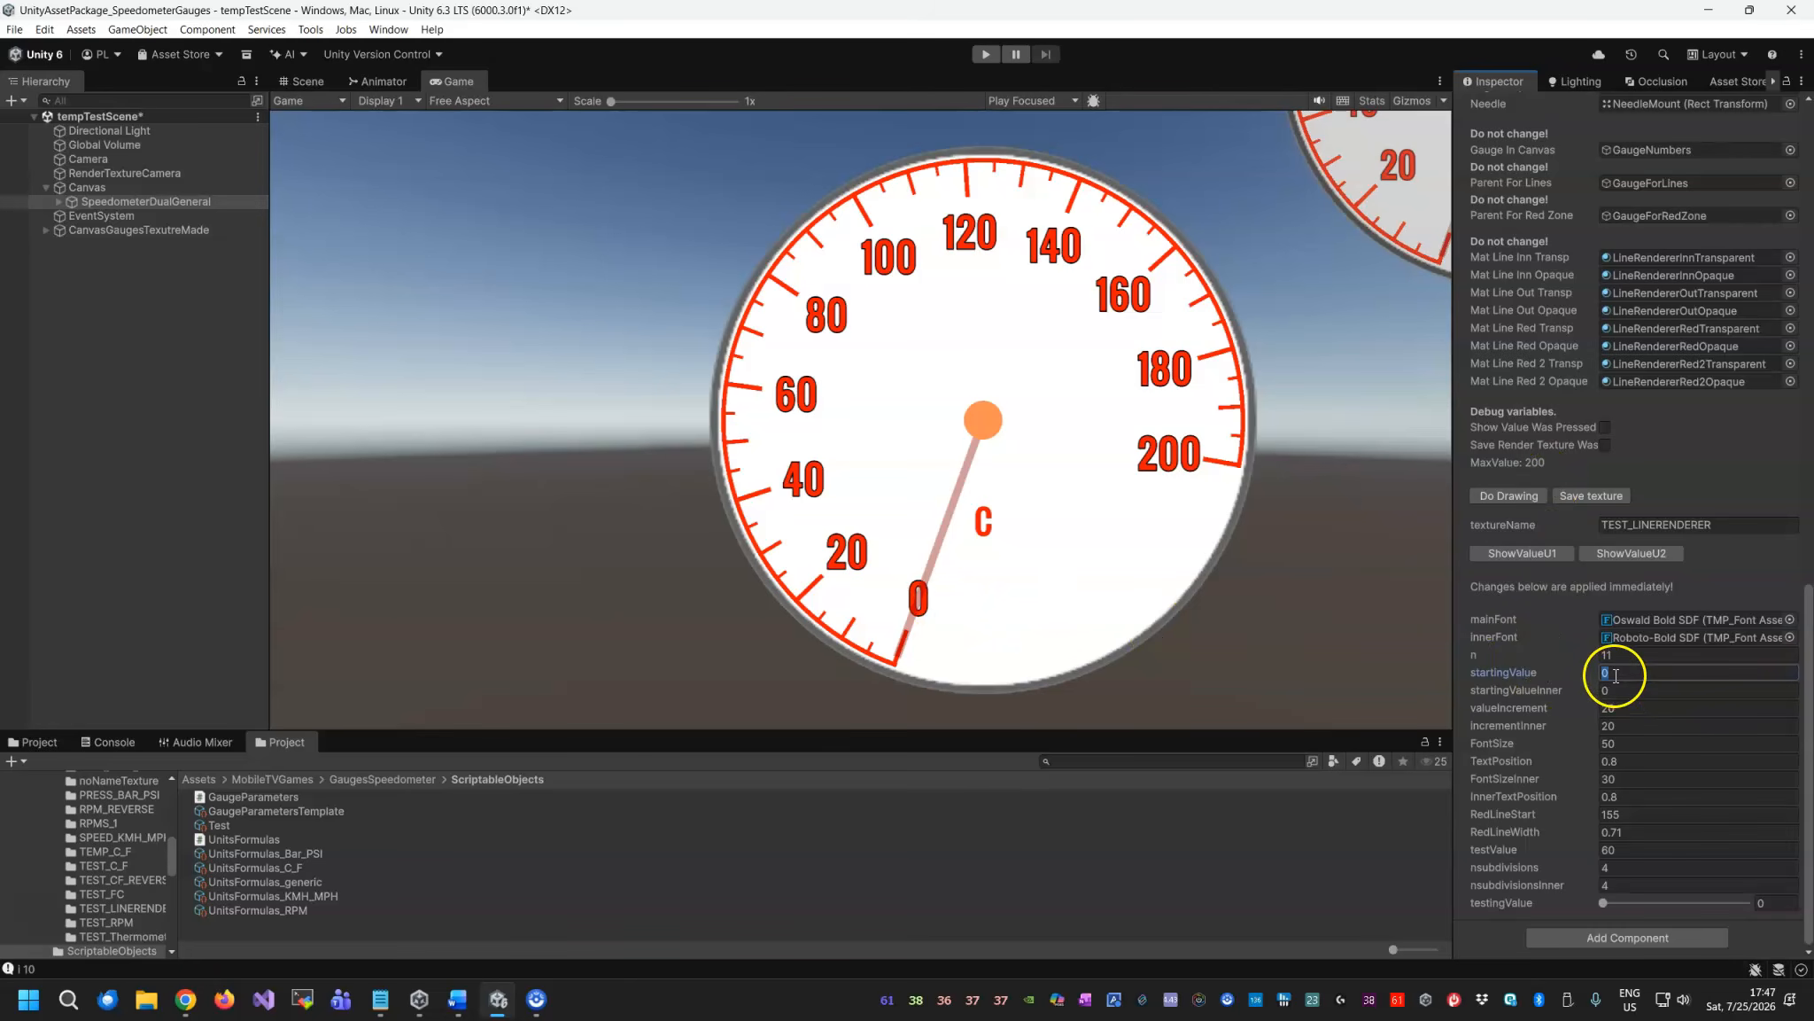
{"action": "type", "text": "-50"}
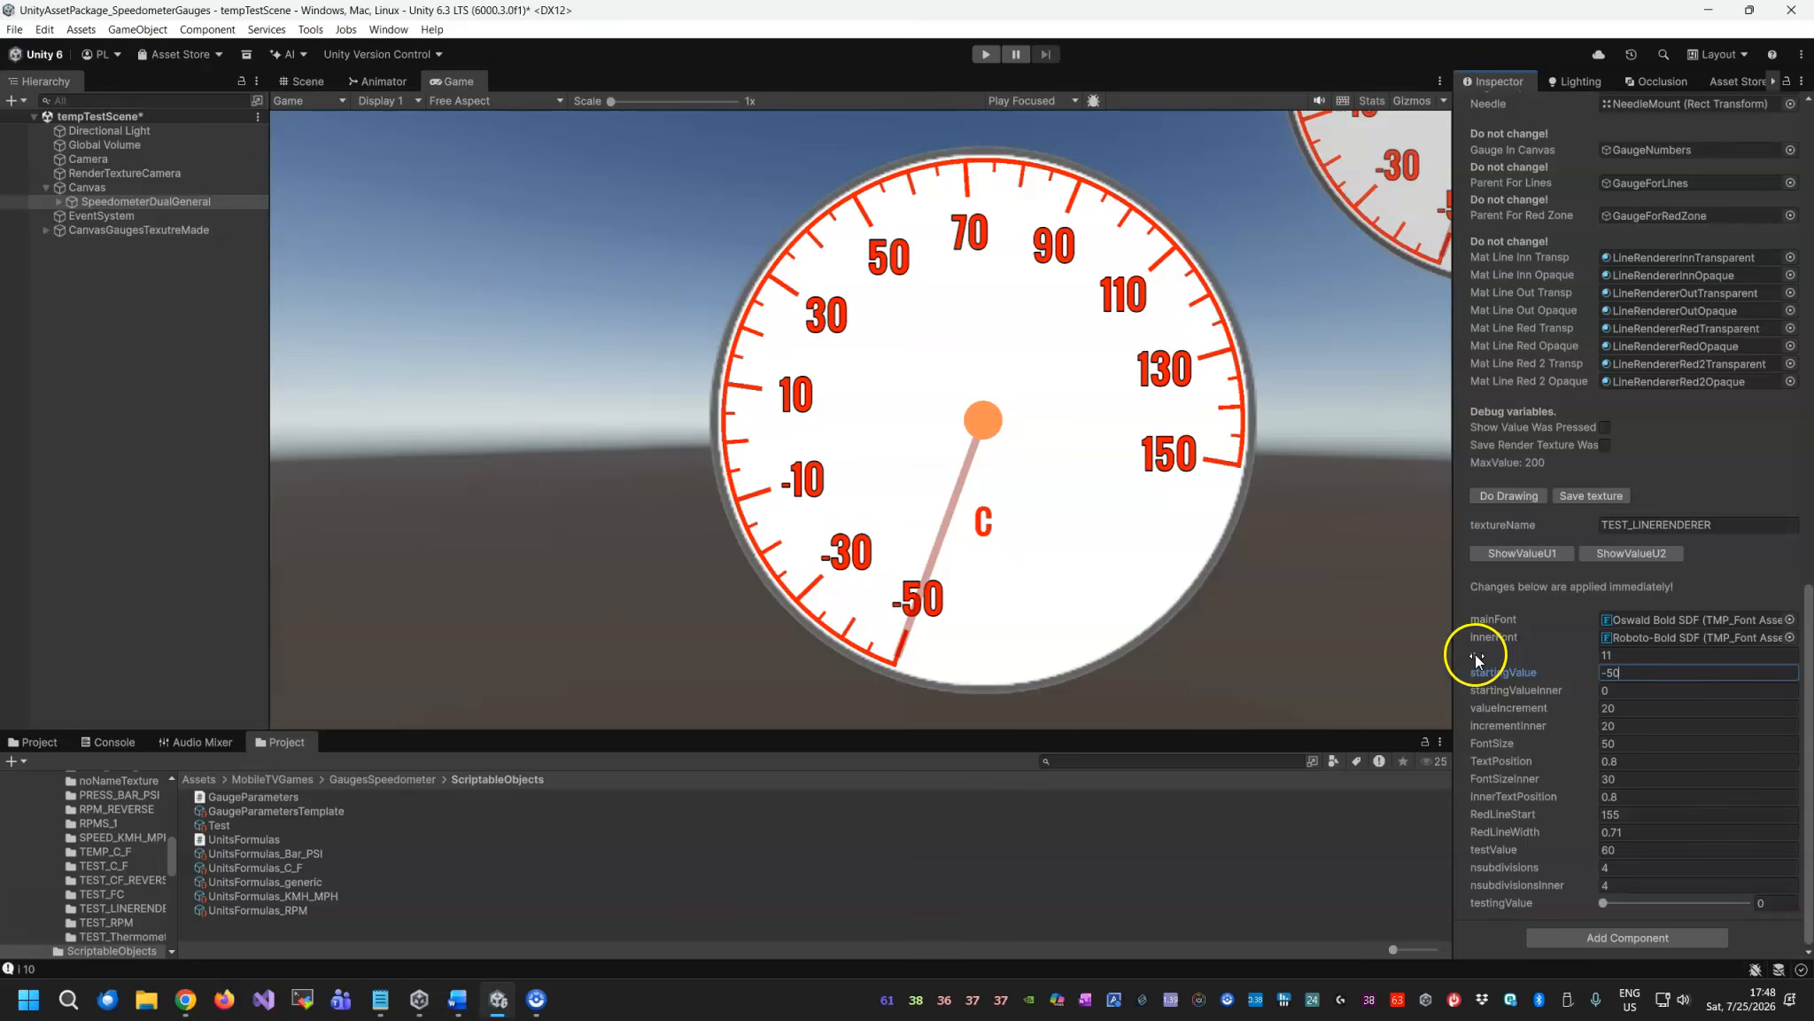
Set the gauge's valueIncrement to 10.
{"action": "left_click", "coordinate": [1601, 654]}
{"action": "left_click", "coordinate": [1599, 707]}
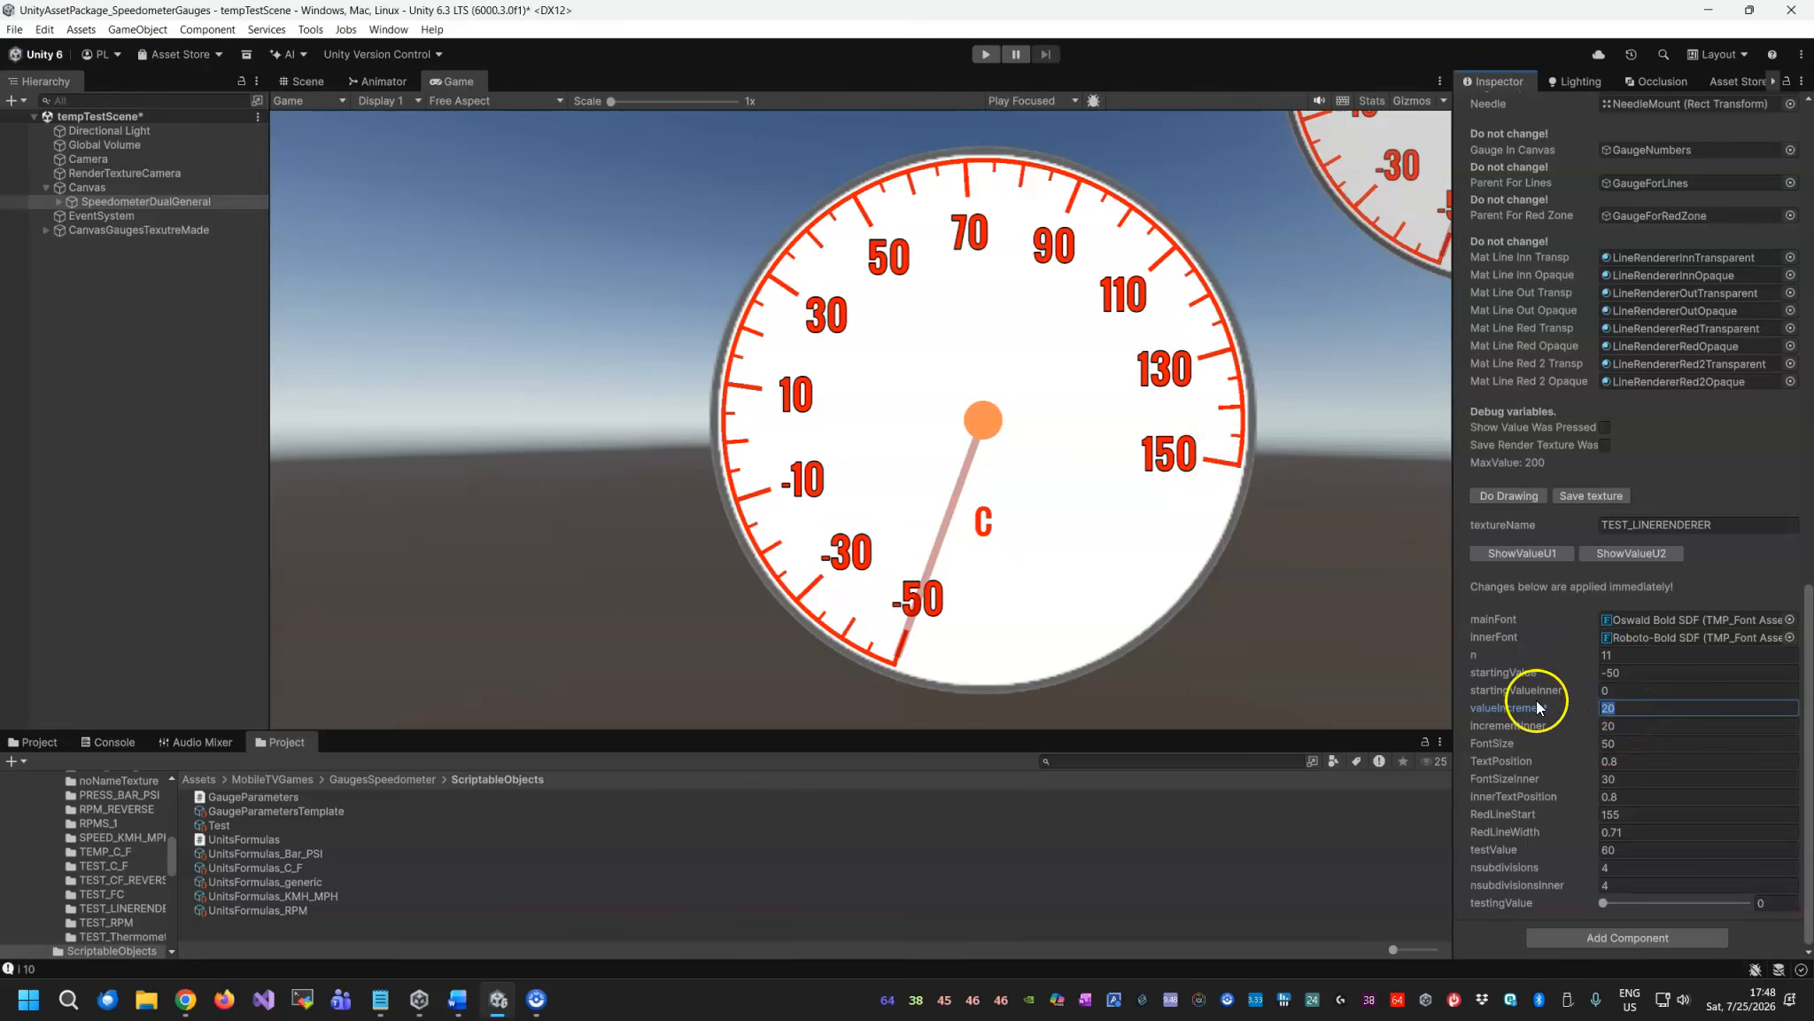
{"action": "left_click", "coordinate": [1622, 707]}
{"action": "type", "text": "10"}
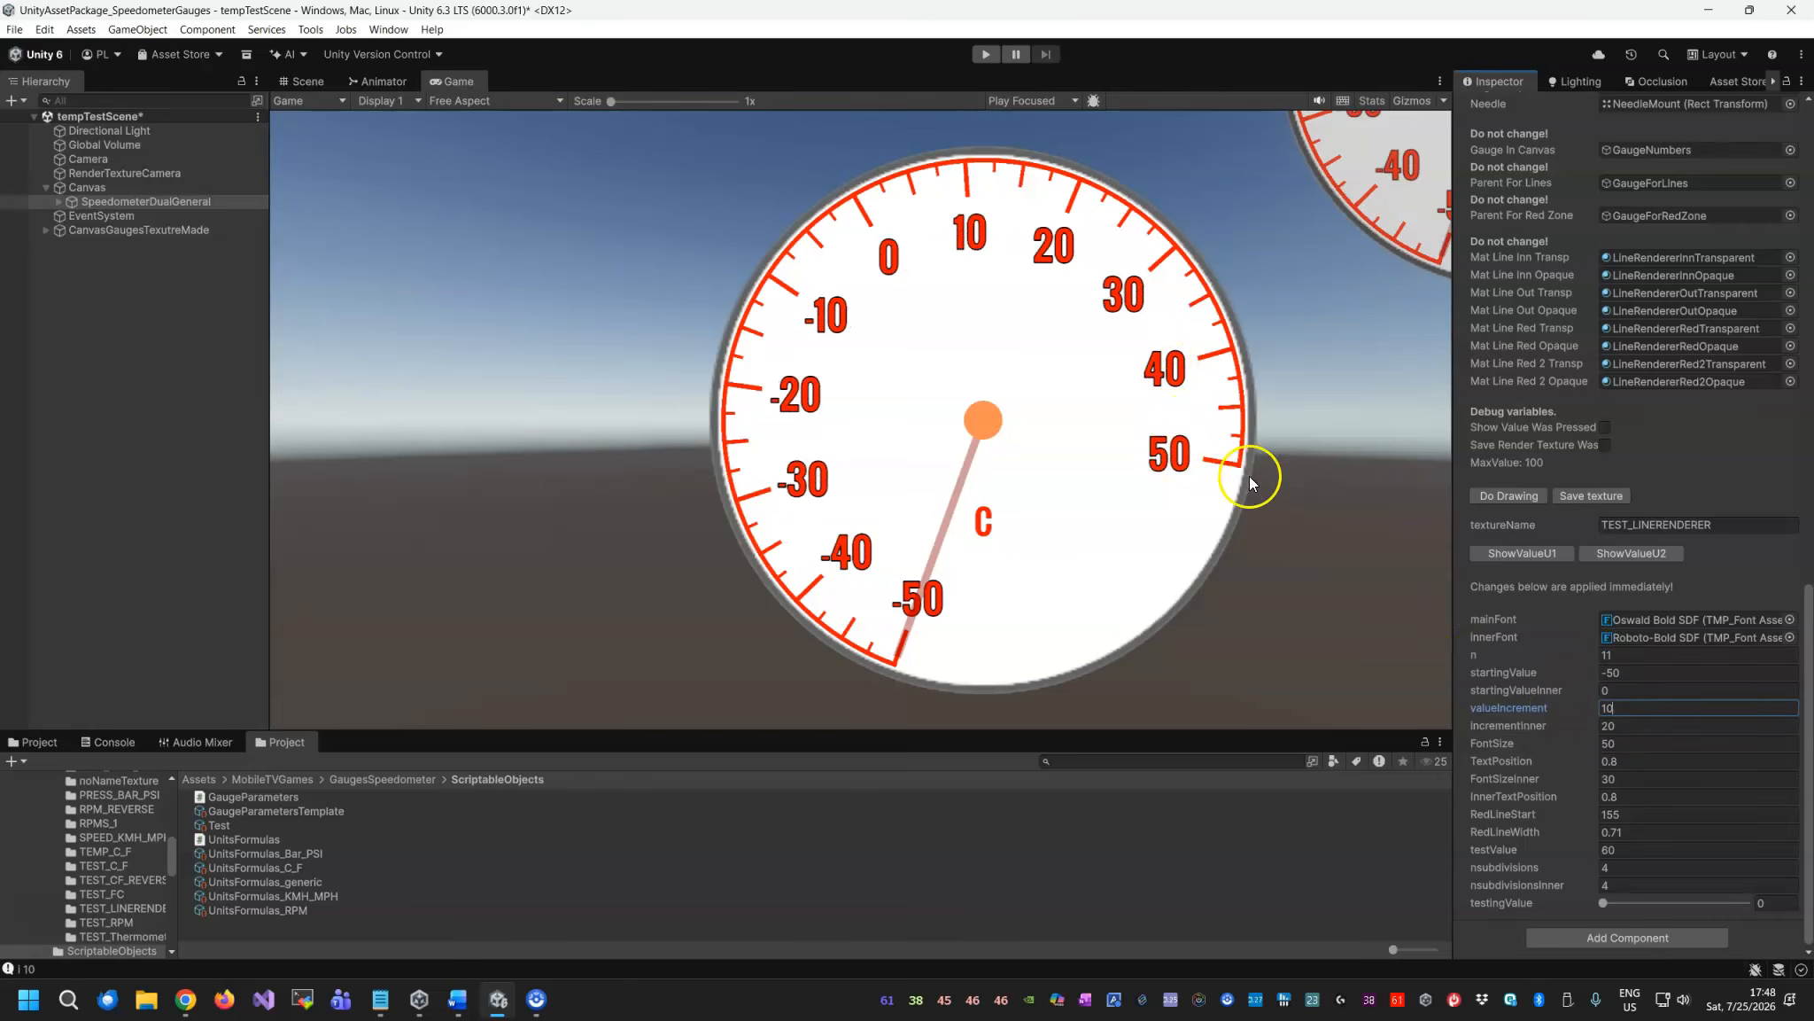
Try a smaller value for n, and set n back to 11.
{"action": "left_click_drag", "start_coordinate": [1597, 655], "coordinate": [1596, 654]}
{"action": "double_click", "coordinate": [1603, 654]}
{"action": "type", "text": "1"}
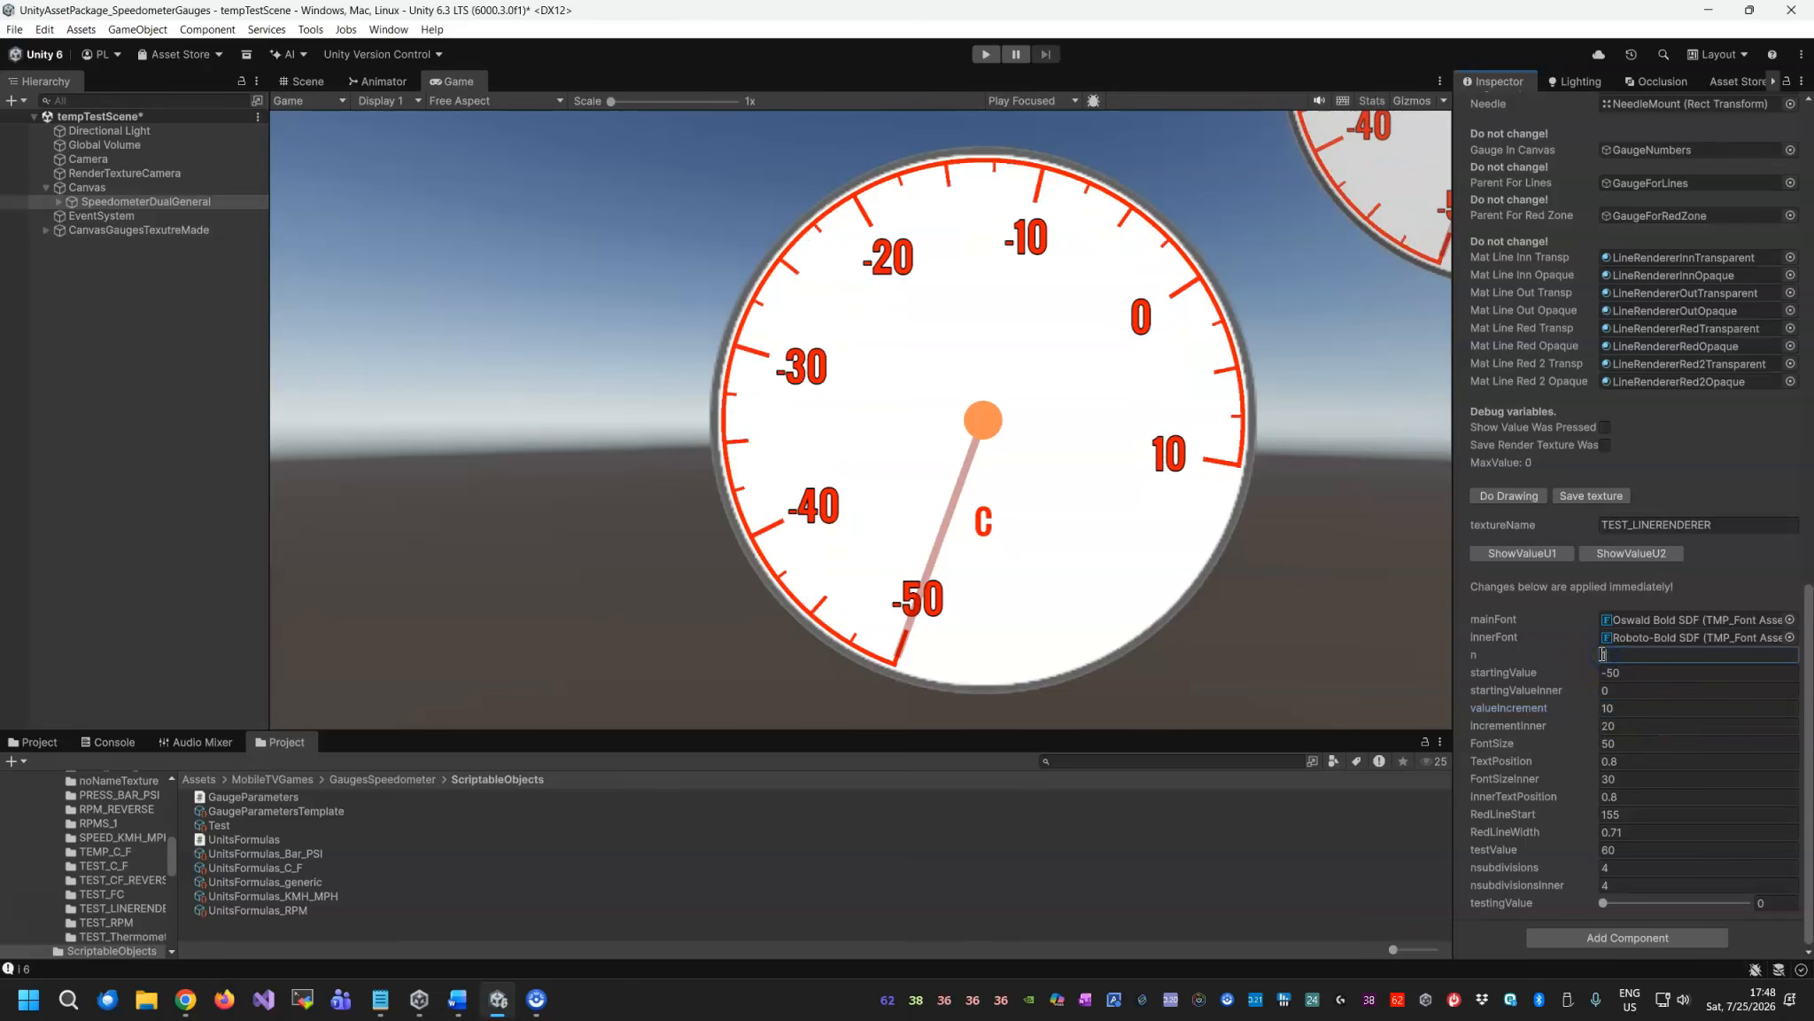
{"action": "type", "text": "1"}
Set Additional Inner Ticks to 0 and startingValueInner to -60.
{"action": "scroll", "coordinate": [1540, 597], "scroll_direction": "up", "scroll_amount": 7}
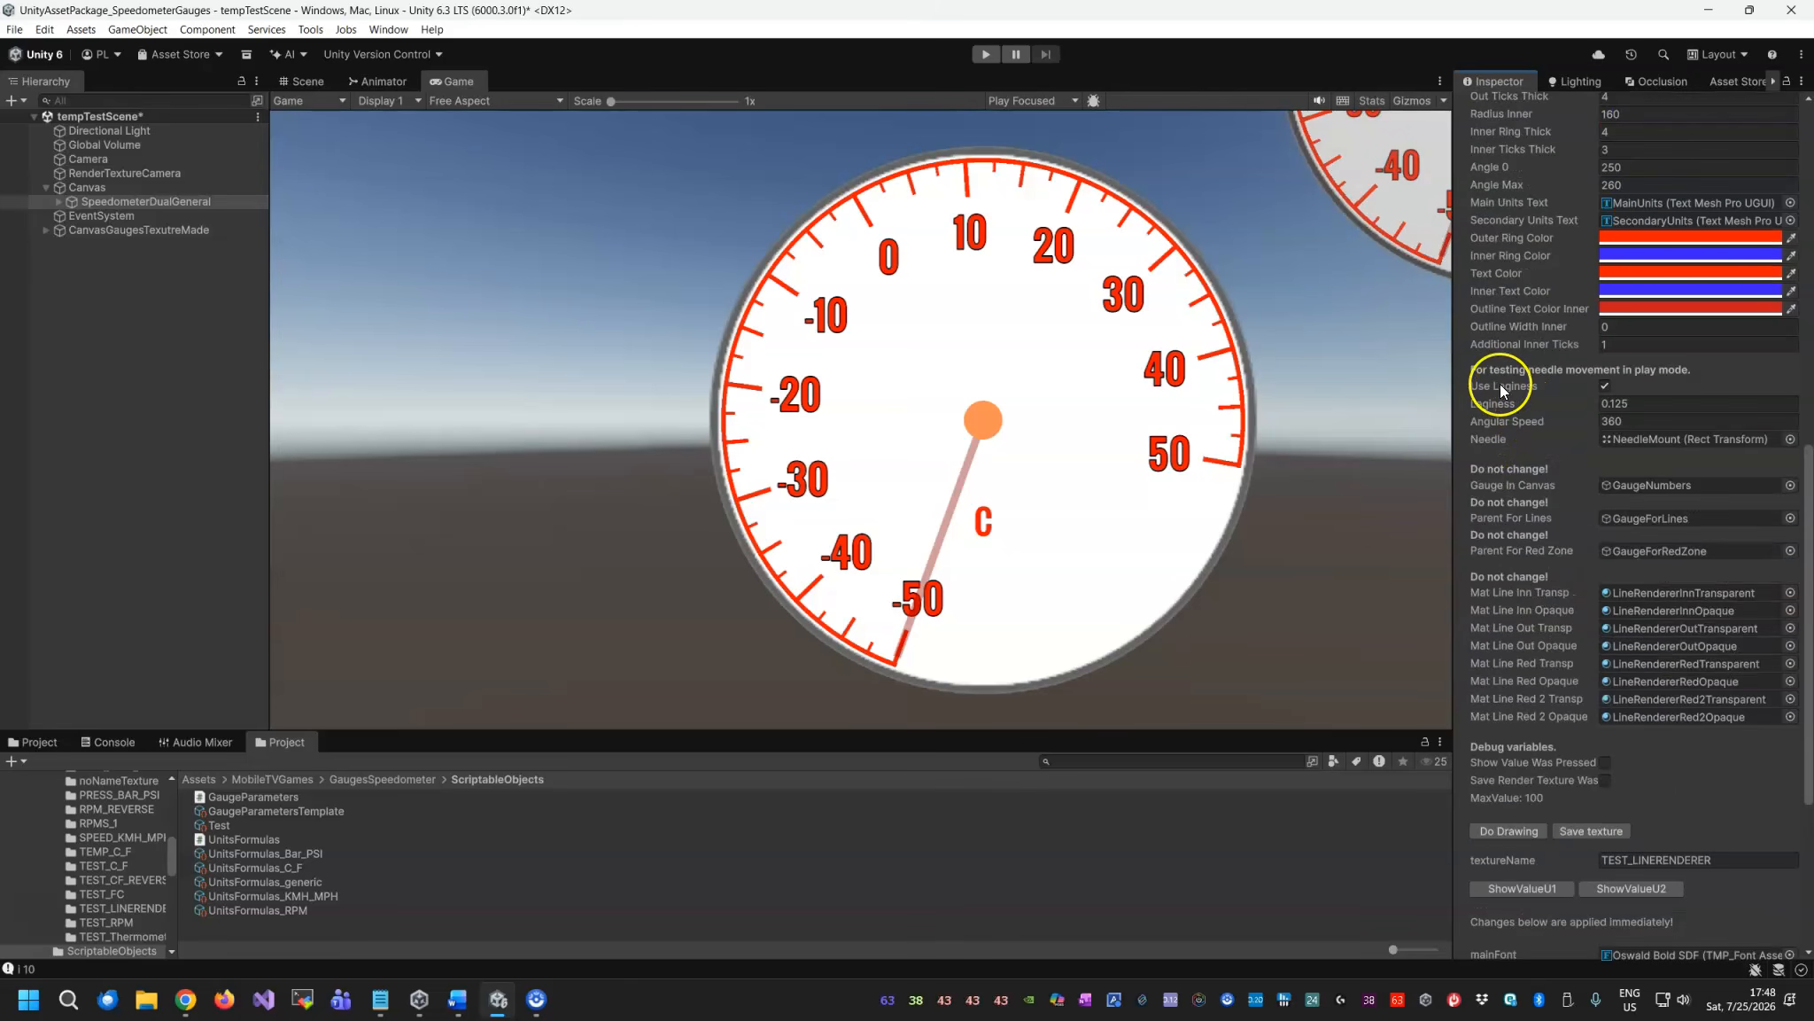
{"action": "left_click", "coordinate": [1605, 343]}
{"action": "type", "text": "0"}
{"action": "scroll", "coordinate": [1518, 506], "scroll_direction": "down", "scroll_amount": 7}
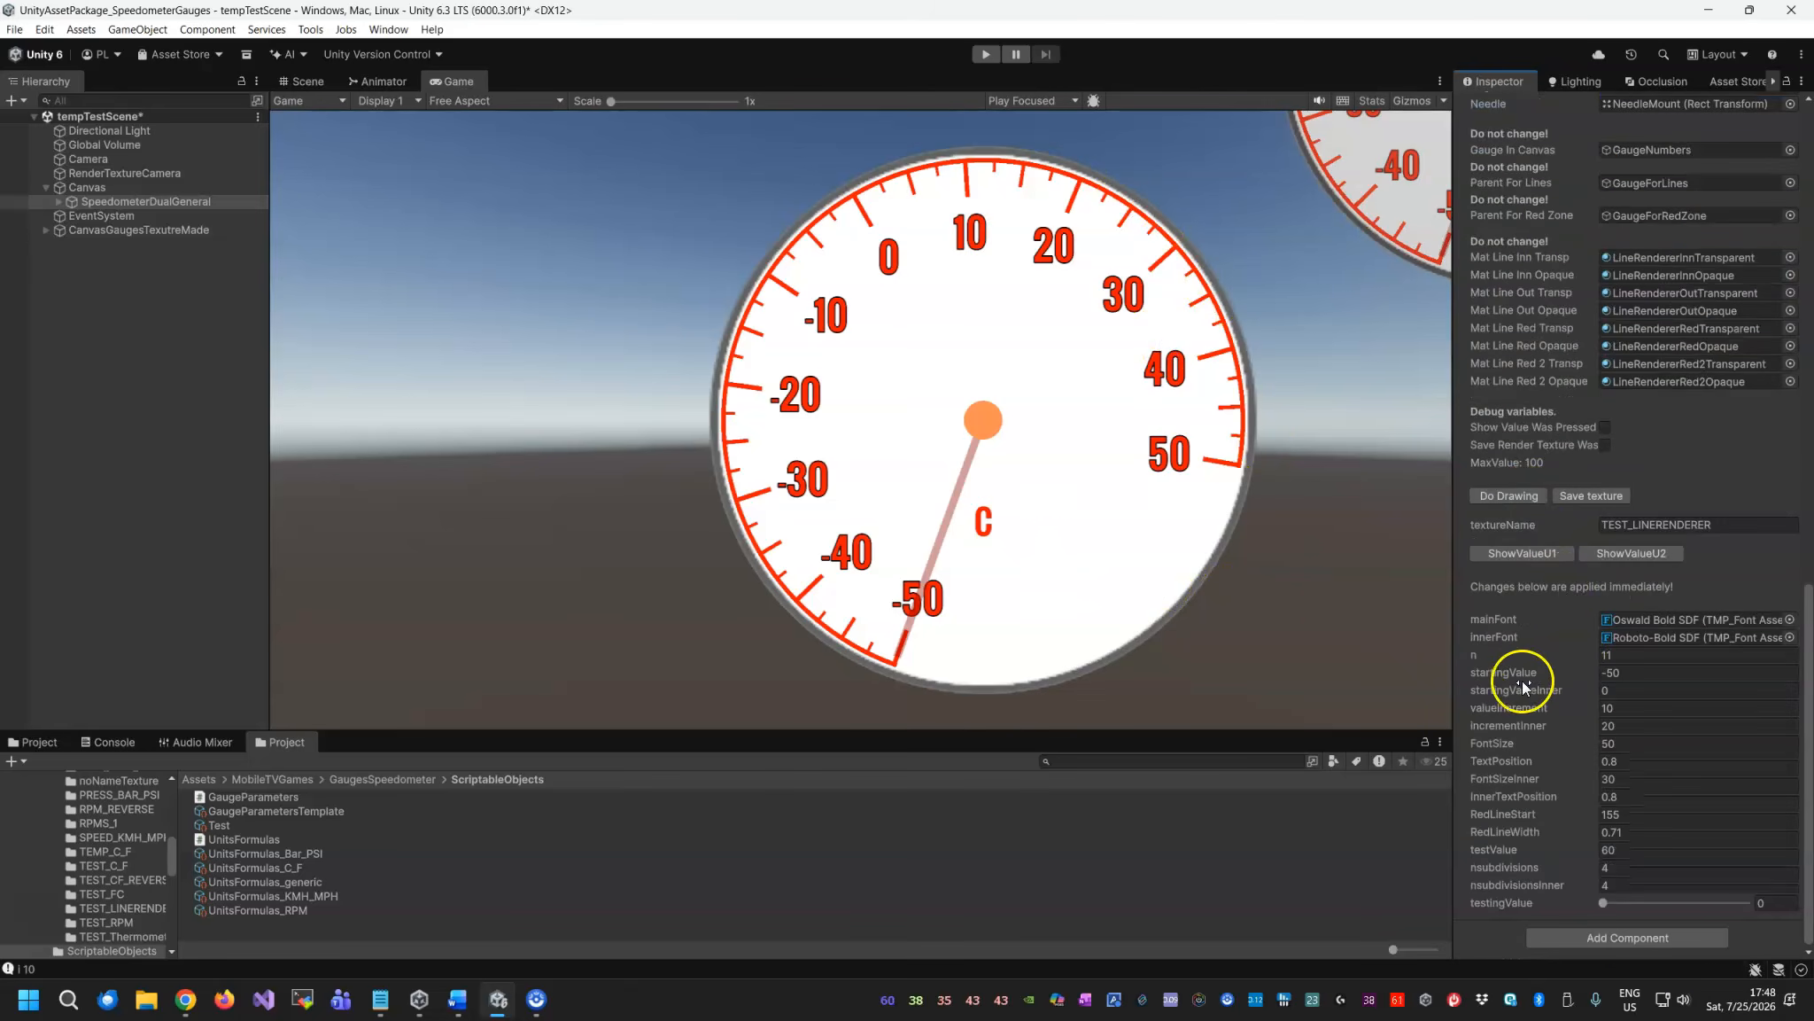
{"action": "left_click", "coordinate": [1622, 696]}
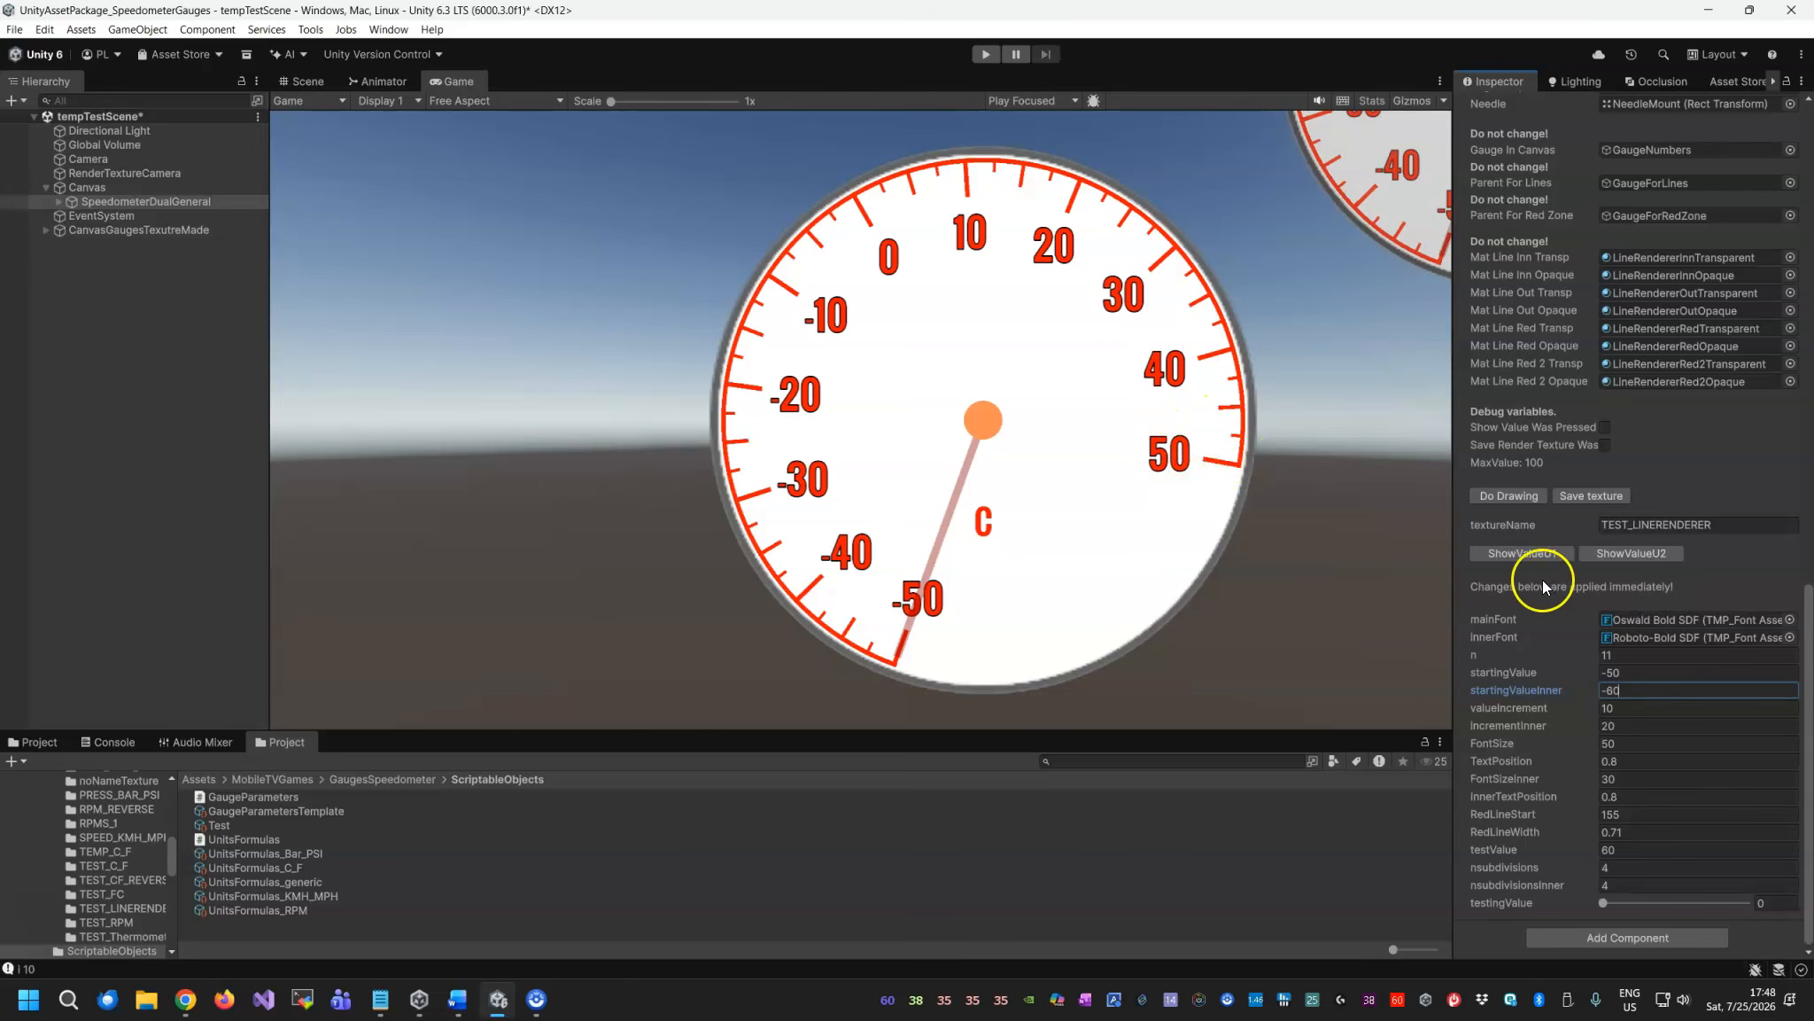
Enable Draw Inner Circle and redraw the gauge.
{"action": "scroll", "coordinate": [1551, 572], "scroll_direction": "up", "scroll_amount": 8}
{"action": "scroll", "coordinate": [1558, 565], "scroll_direction": "up", "scroll_amount": 1}
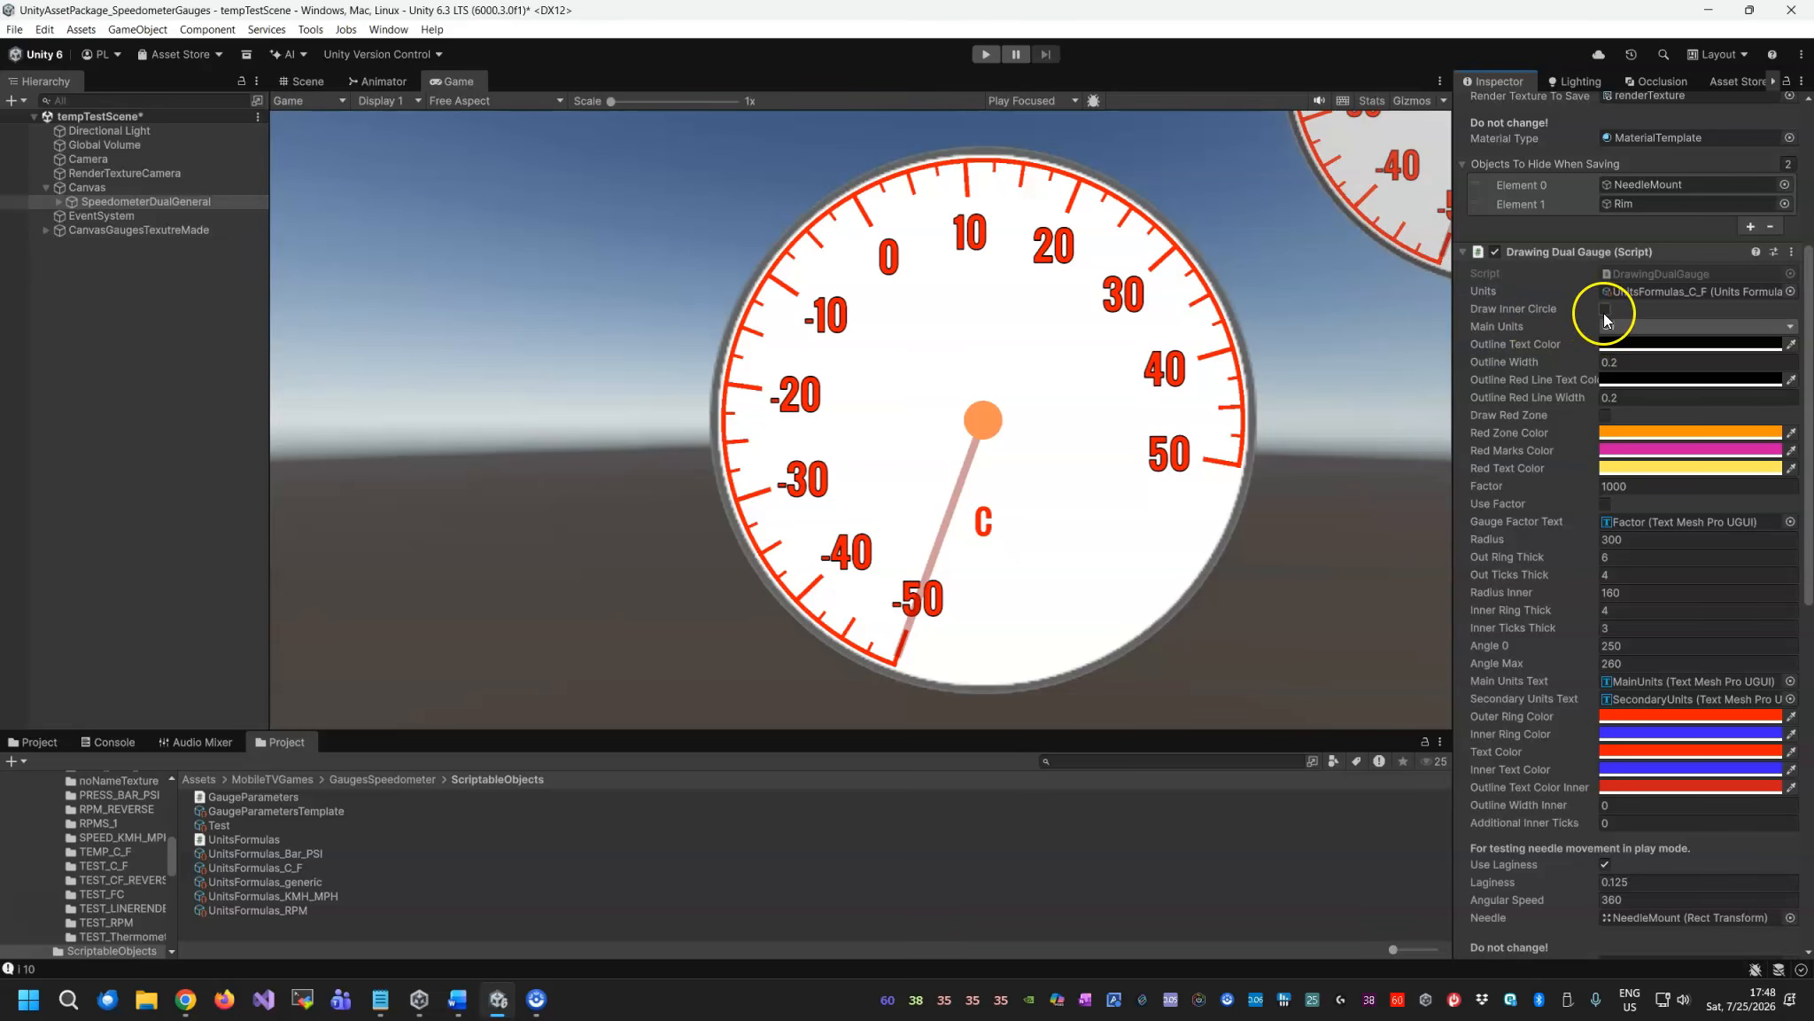
{"action": "scroll", "coordinate": [1575, 618], "scroll_direction": "down", "scroll_amount": 8}
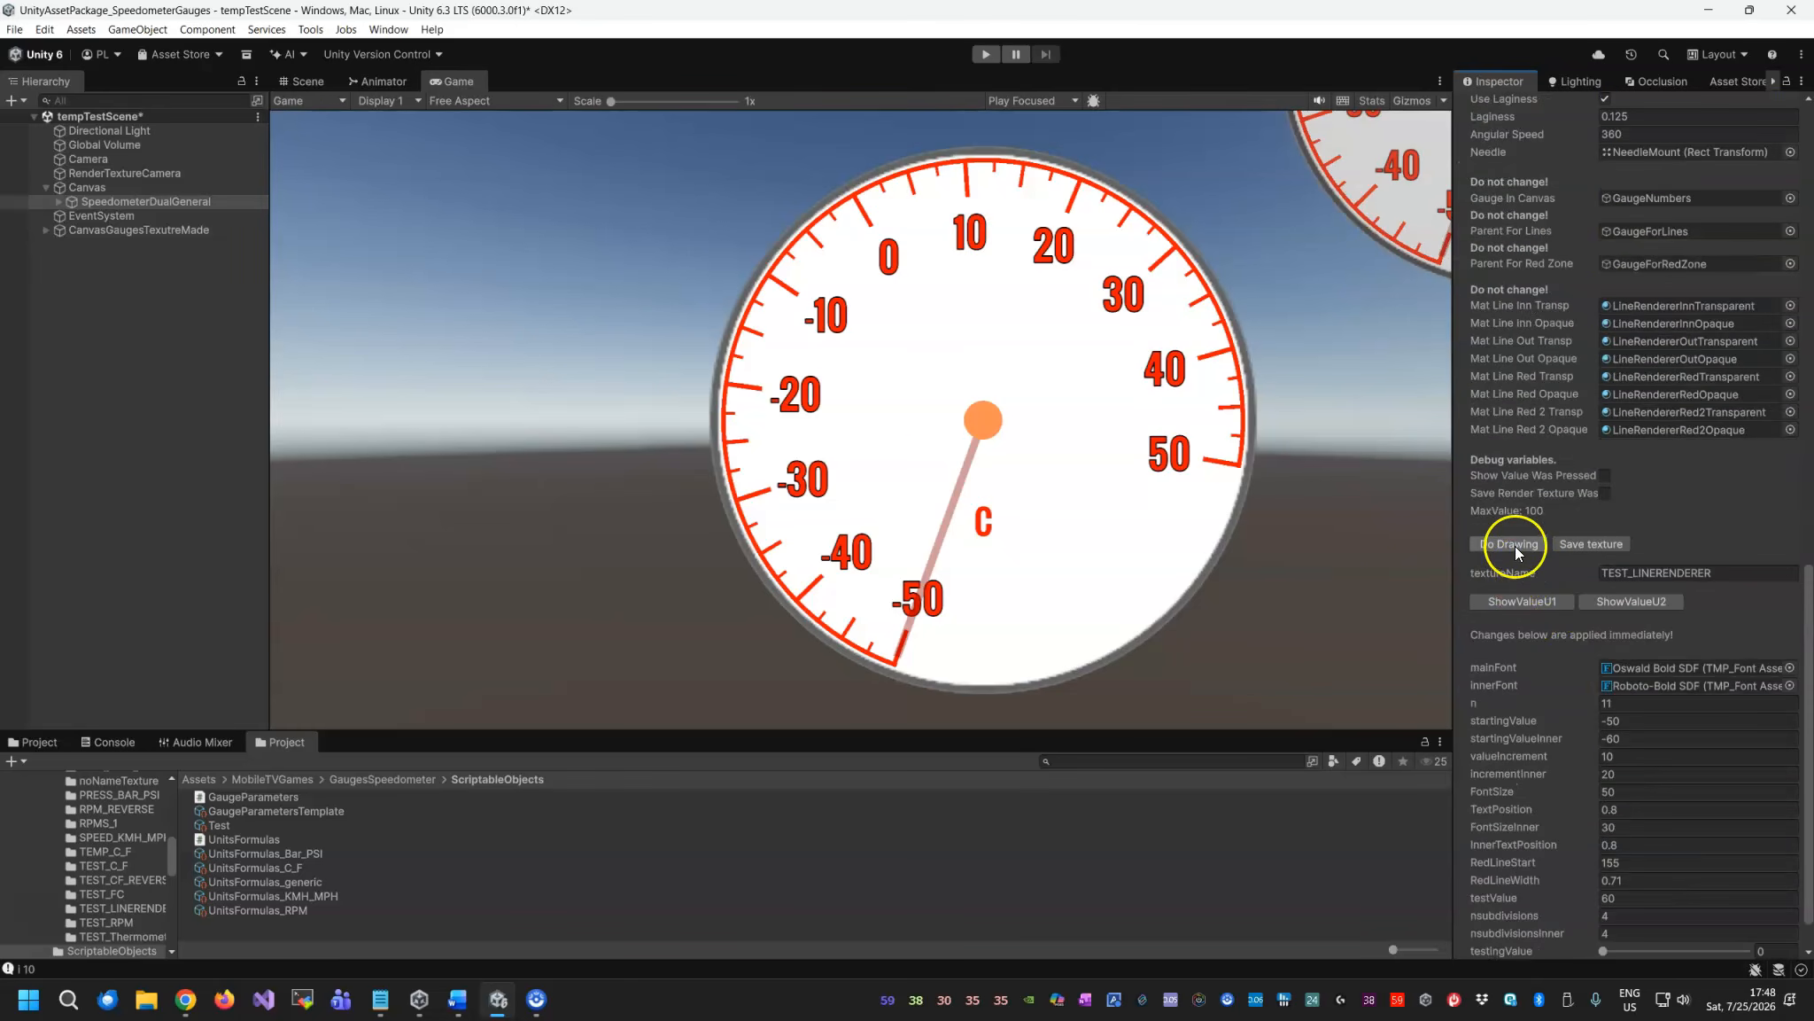
{"action": "left_click", "coordinate": [1515, 546]}
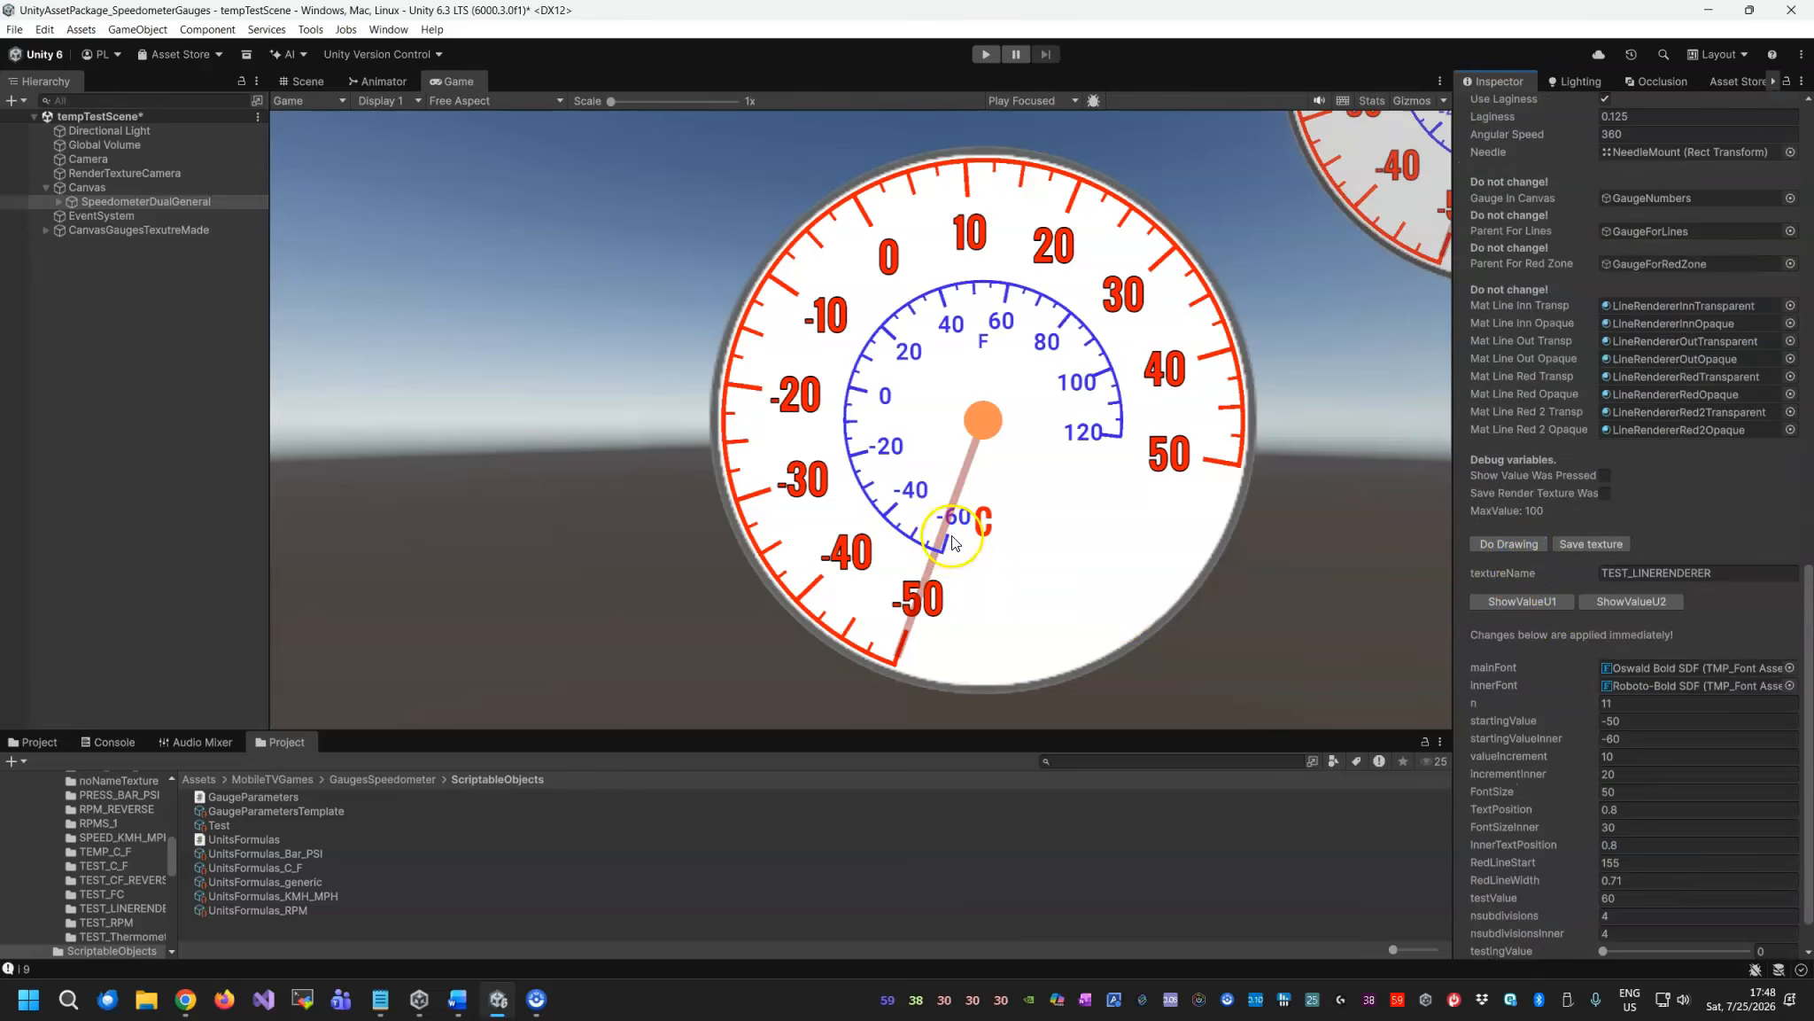
Set startingValueInner to -70 and Additional Inner Ticks to 1, and redraw the gauge.
{"action": "left_click", "coordinate": [1654, 739]}
{"action": "type", "text": "-70"}
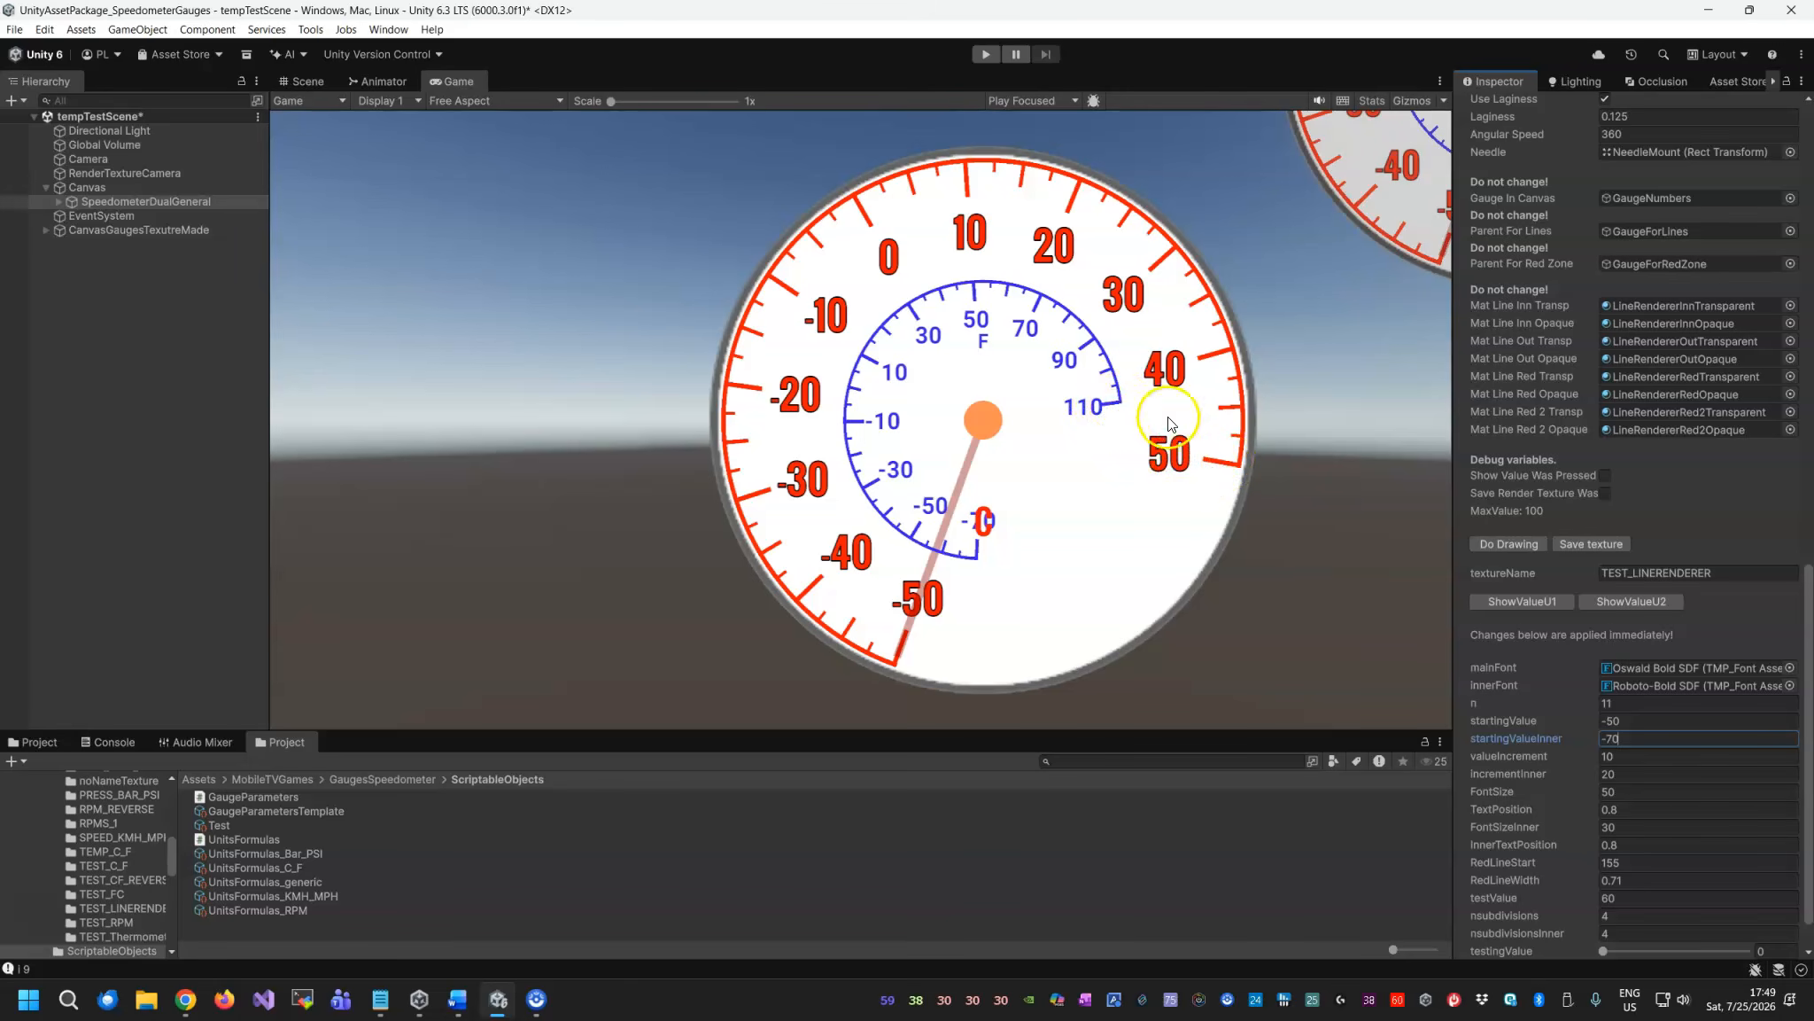
{"action": "scroll", "coordinate": [1524, 487], "scroll_direction": "up", "scroll_amount": 5}
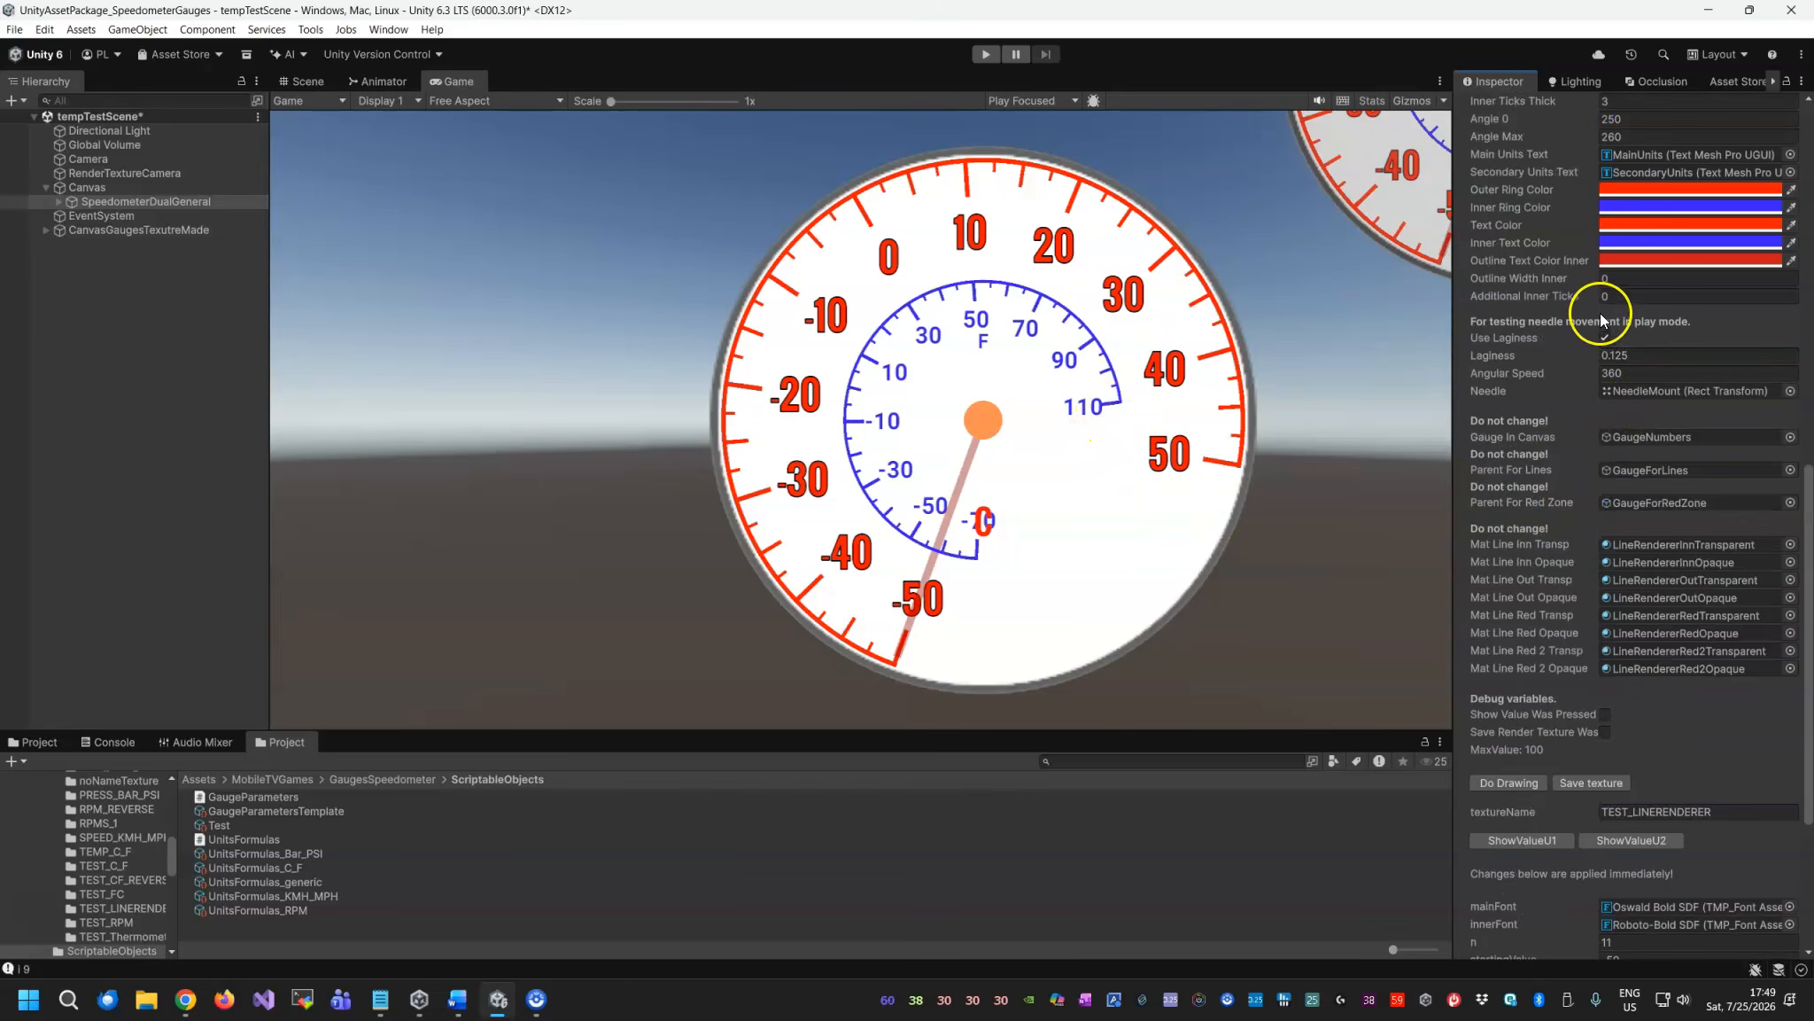
{"action": "scroll", "coordinate": [1545, 576], "scroll_direction": "down", "scroll_amount": 3}
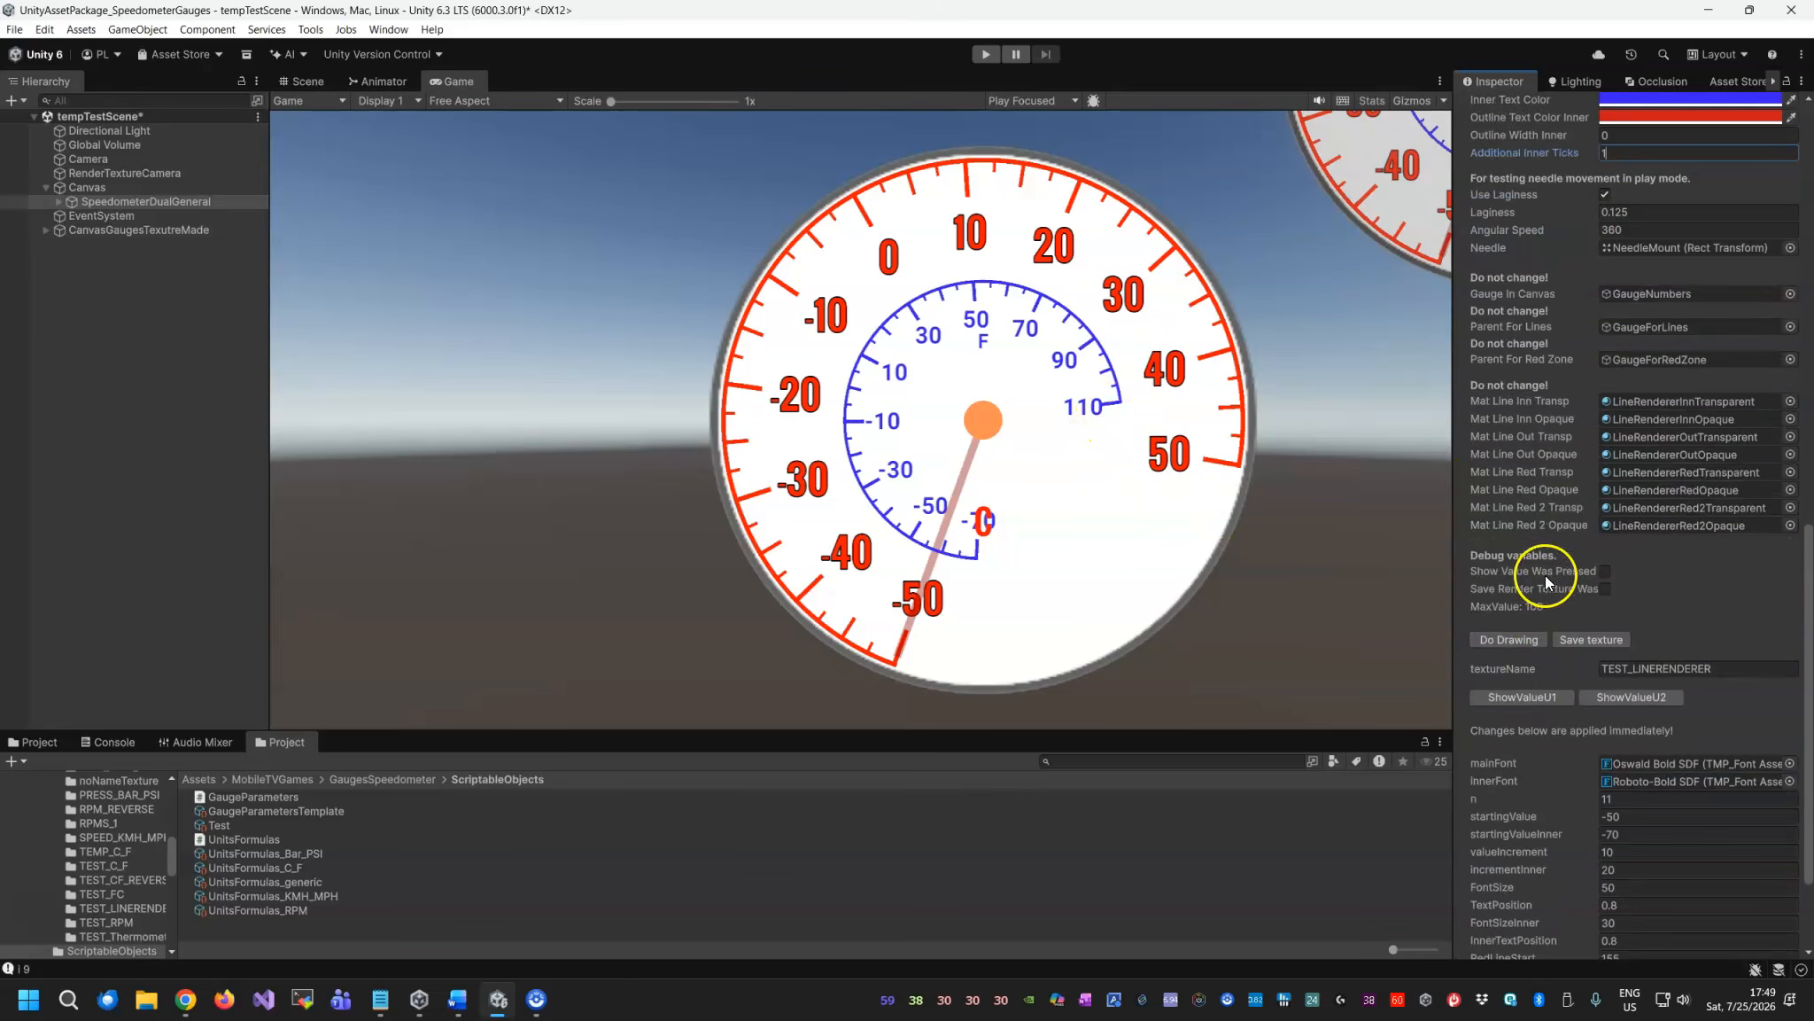
{"action": "left_click", "coordinate": [1508, 639]}
Set Additional Inner Ticks to -1, redraw the gauge, and return the value to 1.
{"action": "scroll", "coordinate": [1502, 484], "scroll_direction": "up", "scroll_amount": 3}
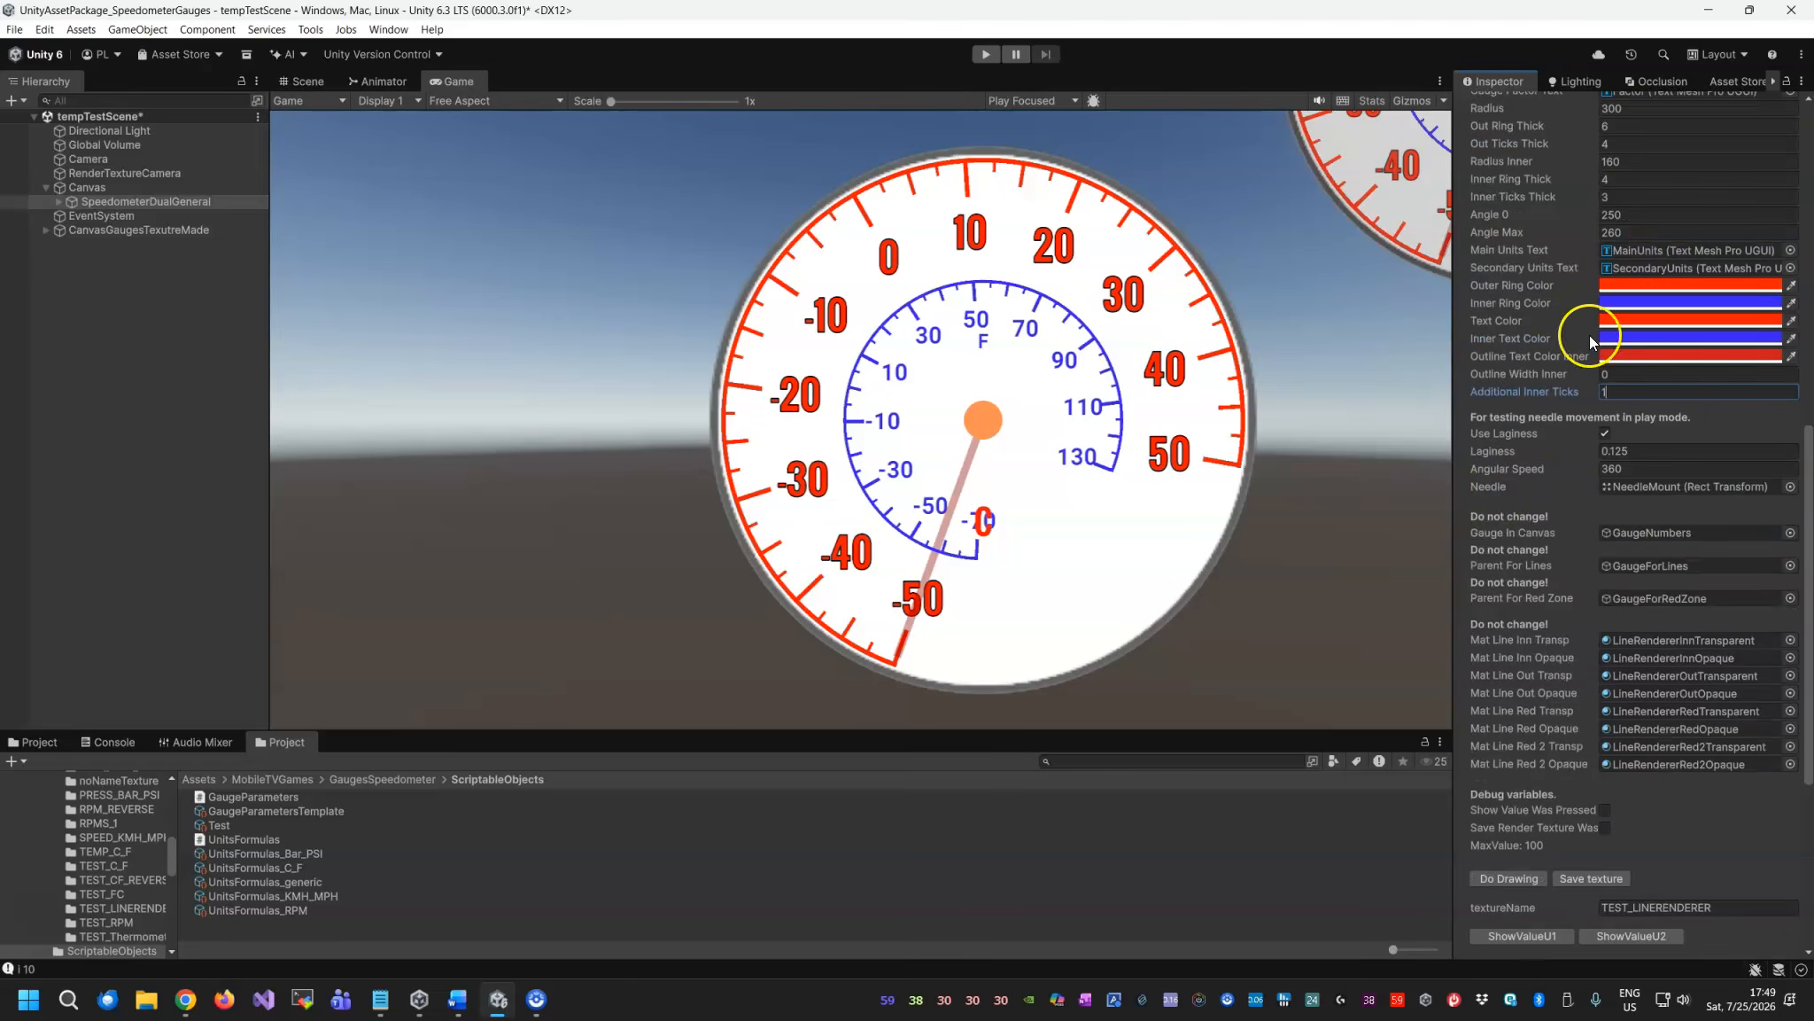
{"action": "type", "text": "-1"}
{"action": "left_click", "coordinate": [1511, 877]}
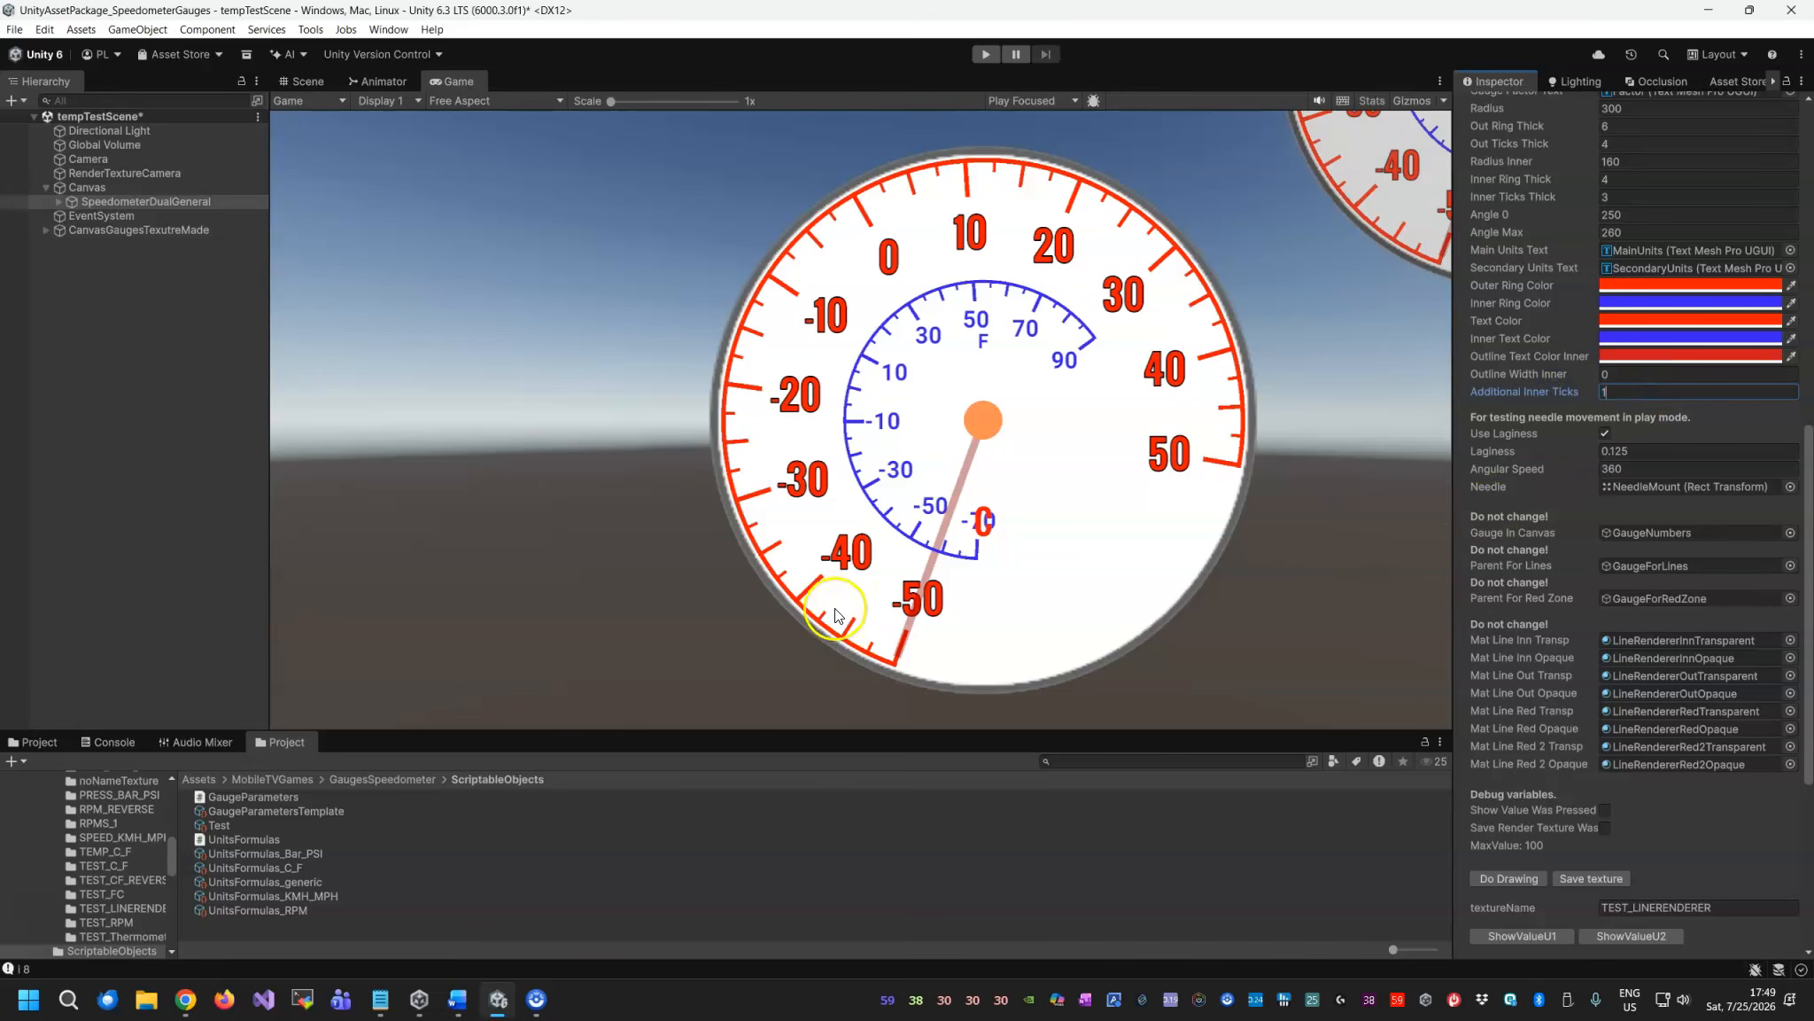
Set startingValueInner back to -60.
{"action": "scroll", "coordinate": [1517, 479], "scroll_direction": "down", "scroll_amount": 1}
{"action": "scroll", "coordinate": [1517, 479], "scroll_direction": "down", "scroll_amount": 3}
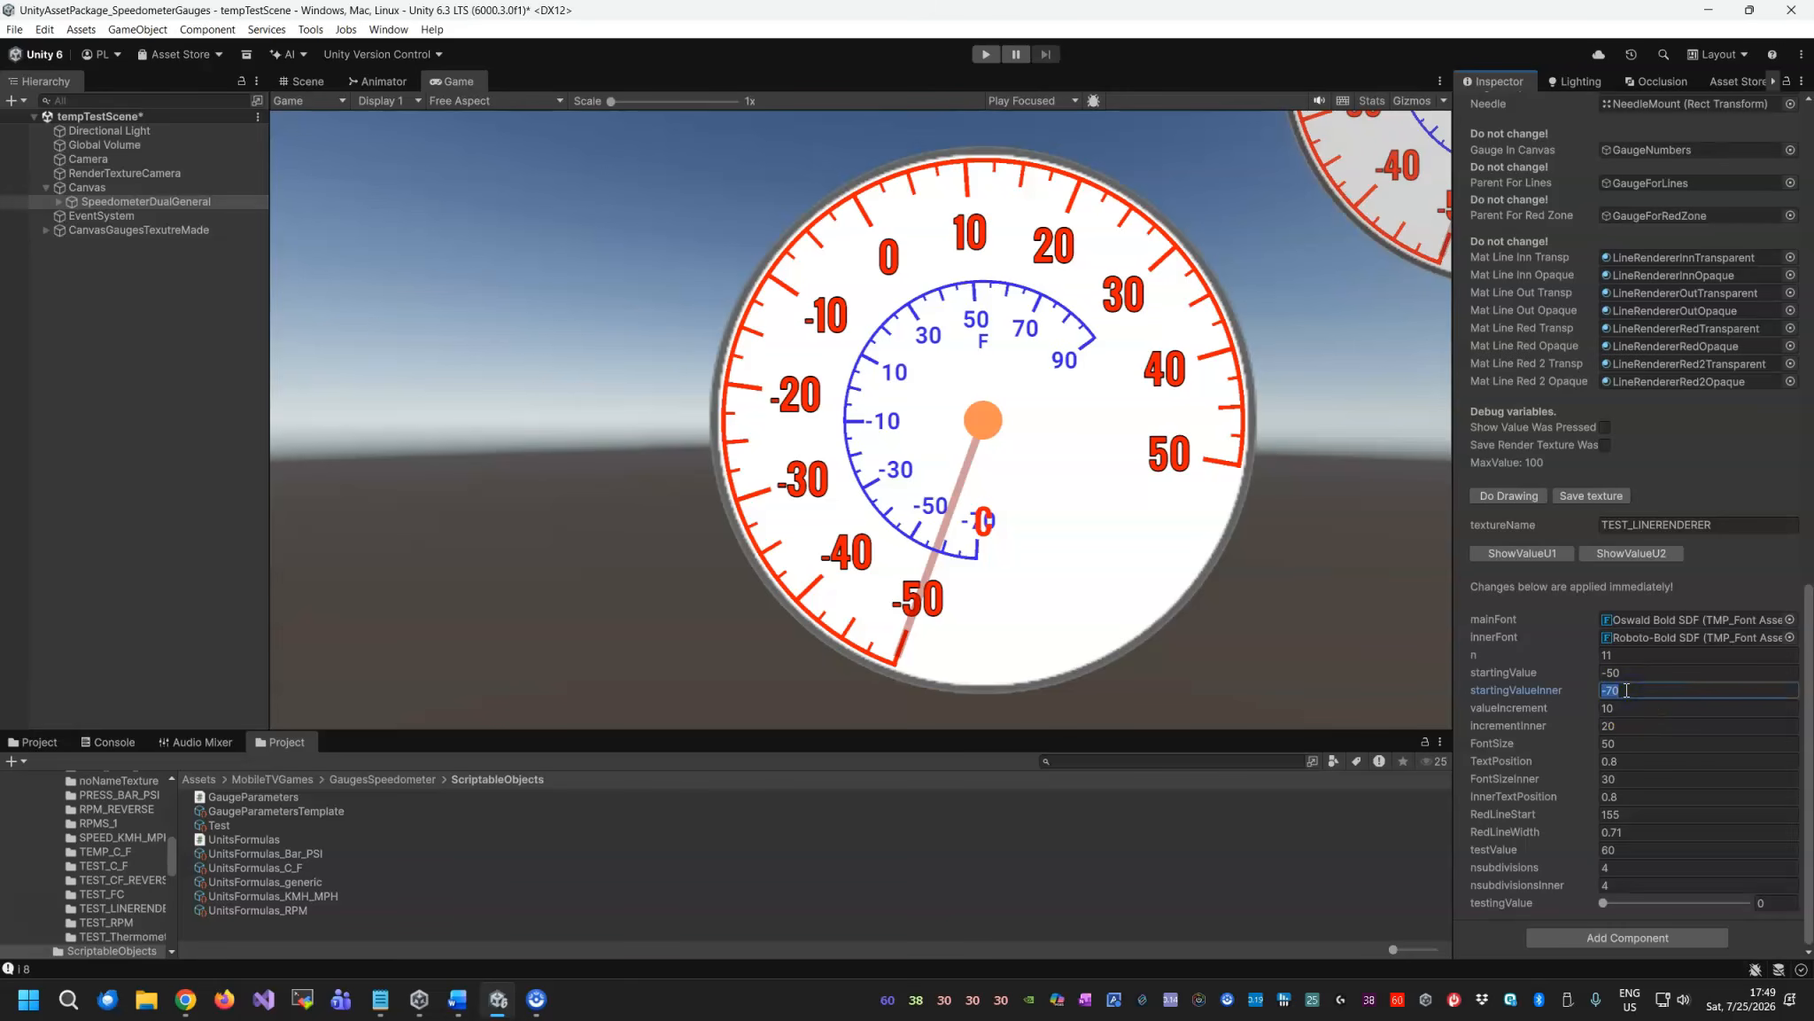
{"action": "type", "text": "-60"}
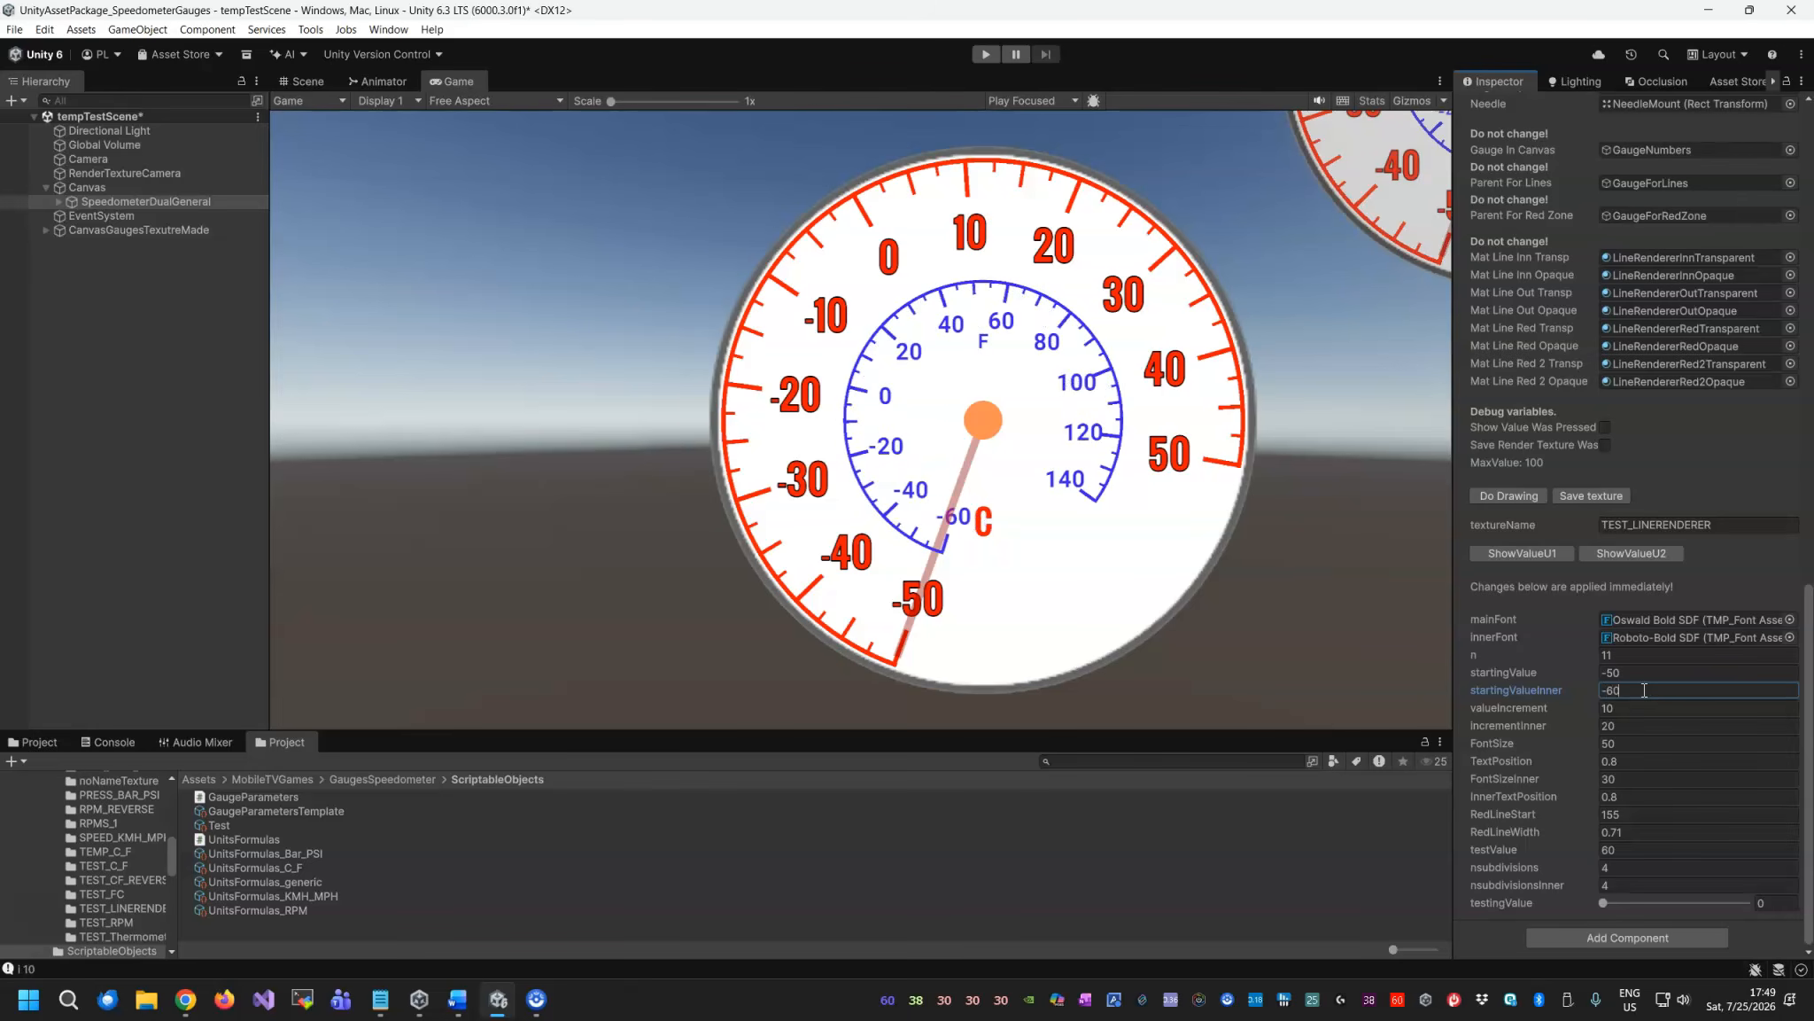
{"action": "left_click", "coordinate": [1041, 563]}
Enable Draw Red Zone for the gauge and switch it off again.
{"action": "scroll", "coordinate": [1532, 696], "scroll_direction": "up", "scroll_amount": 20}
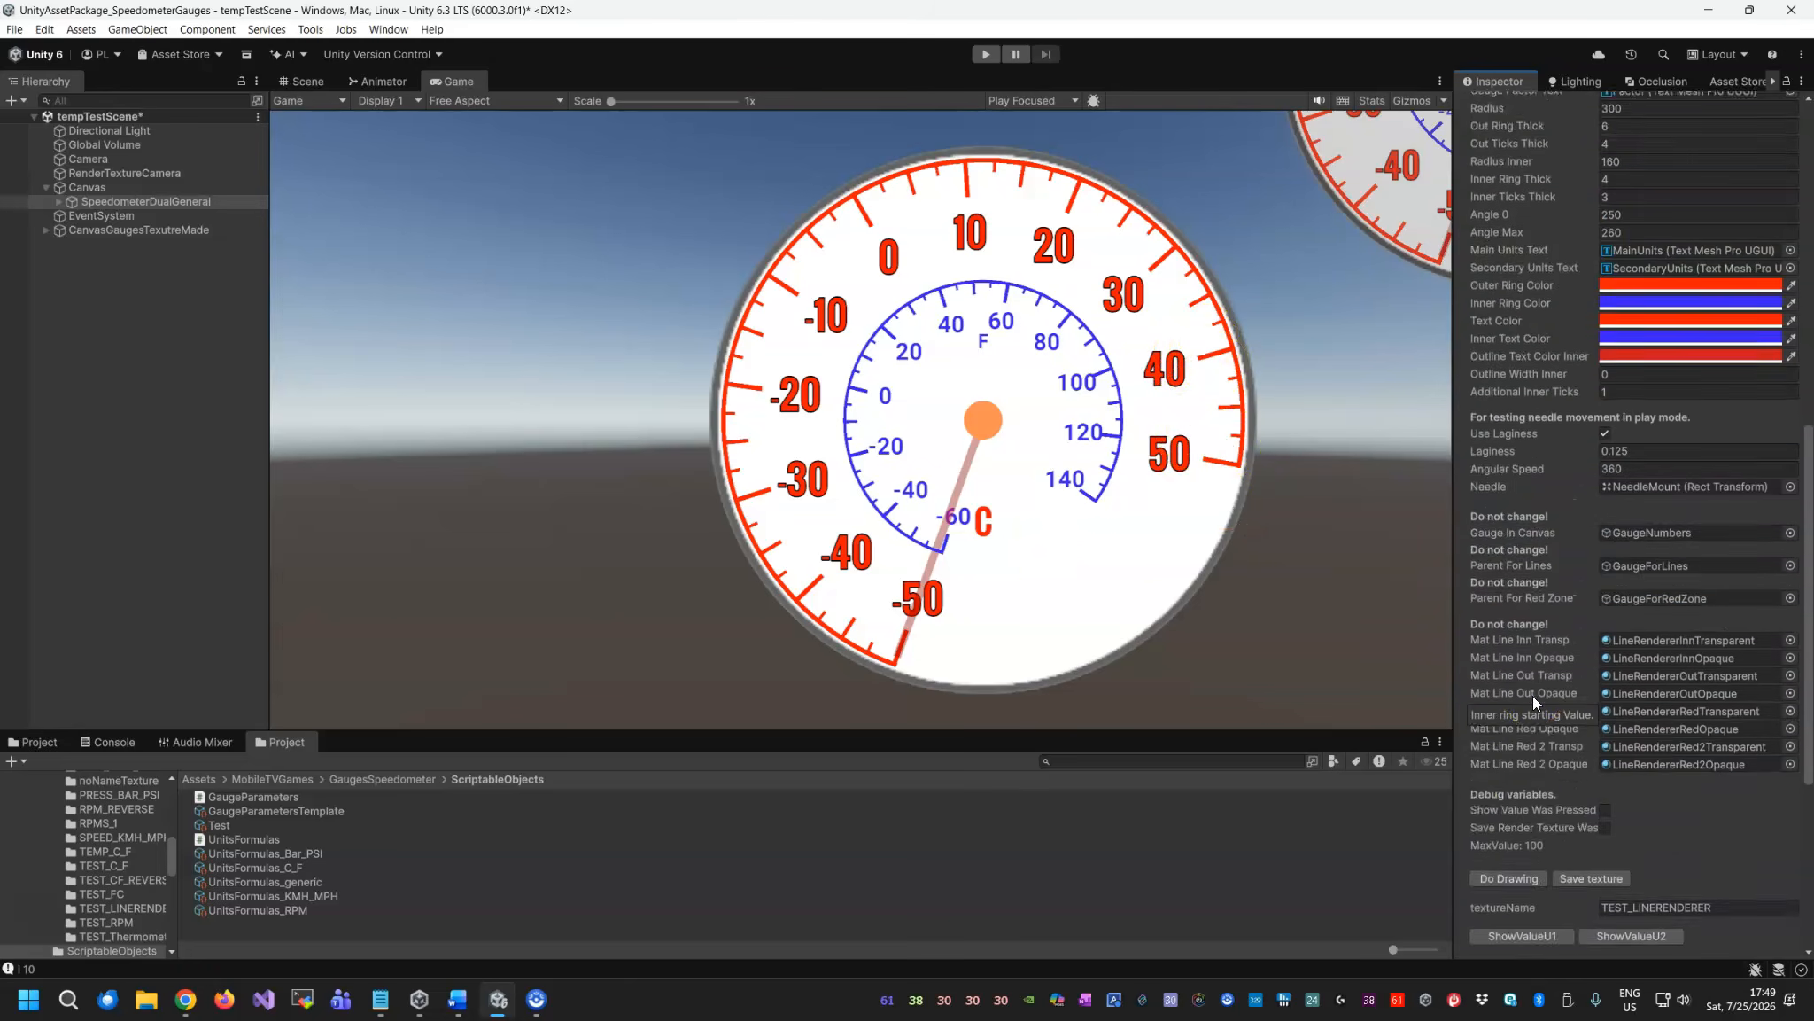
{"action": "scroll", "coordinate": [1533, 696], "scroll_direction": "down", "scroll_amount": 5}
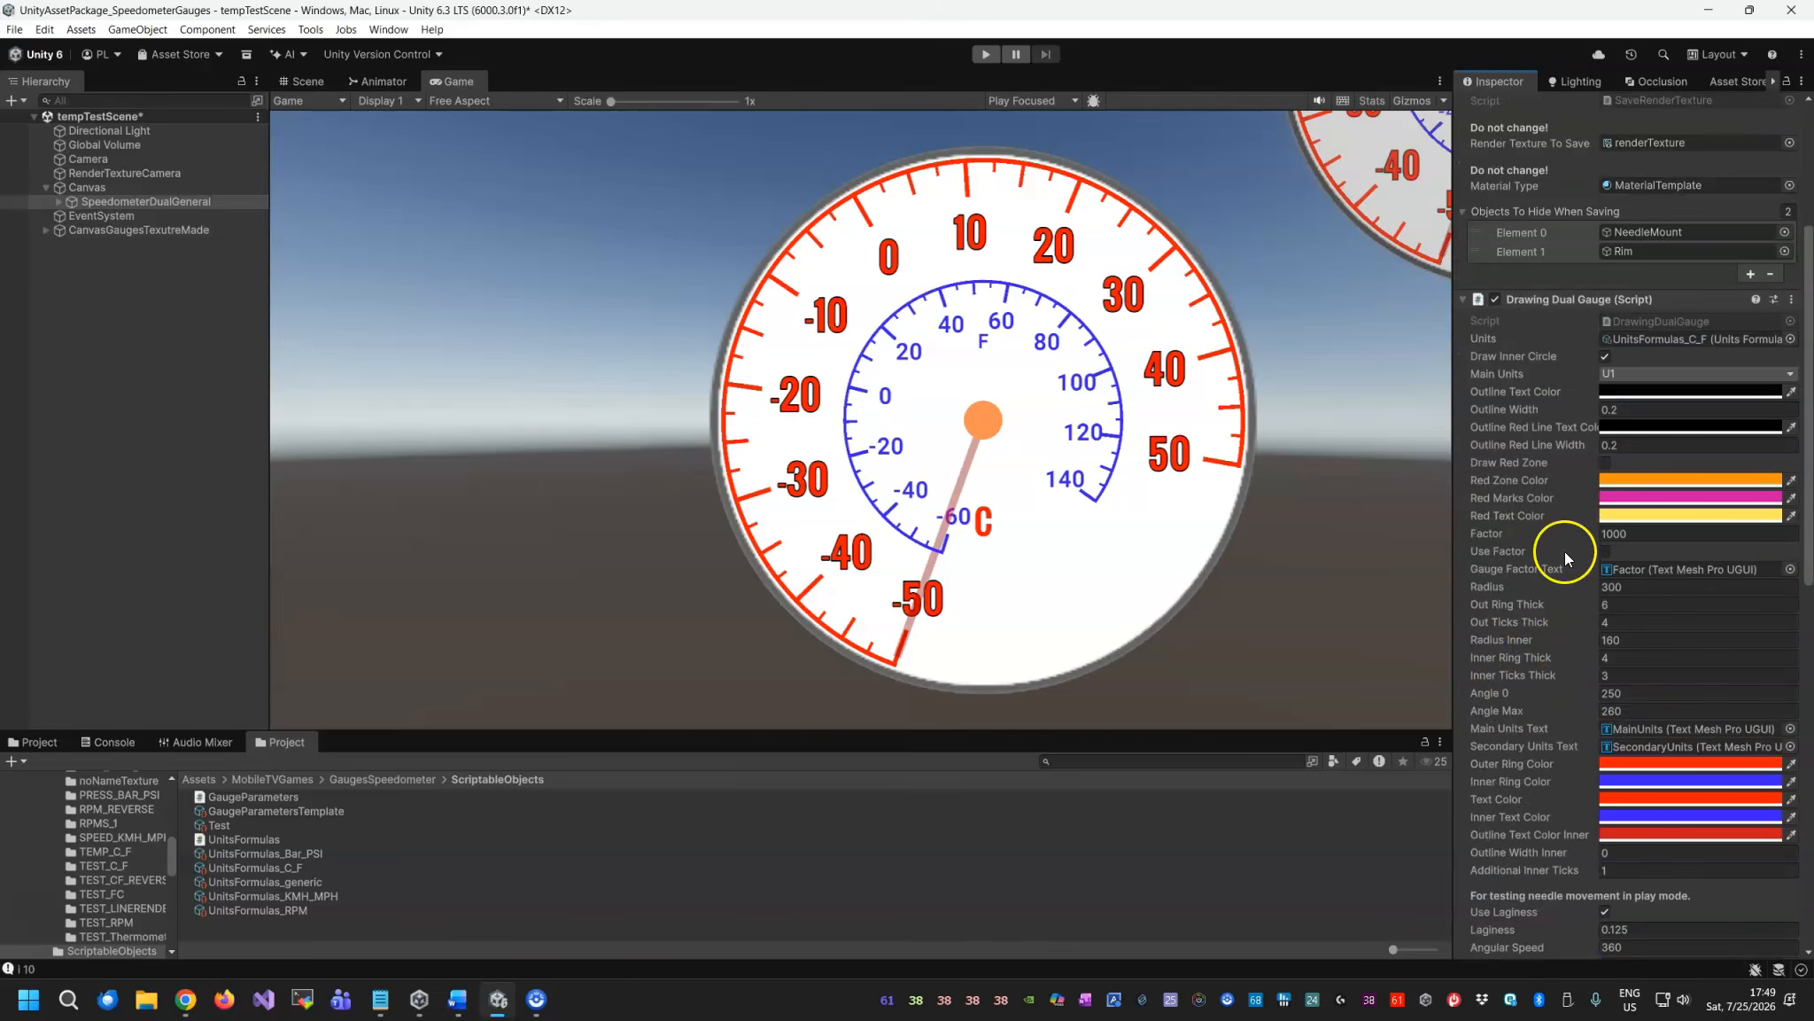
{"action": "scroll", "coordinate": [1533, 629], "scroll_direction": "down", "scroll_amount": 16}
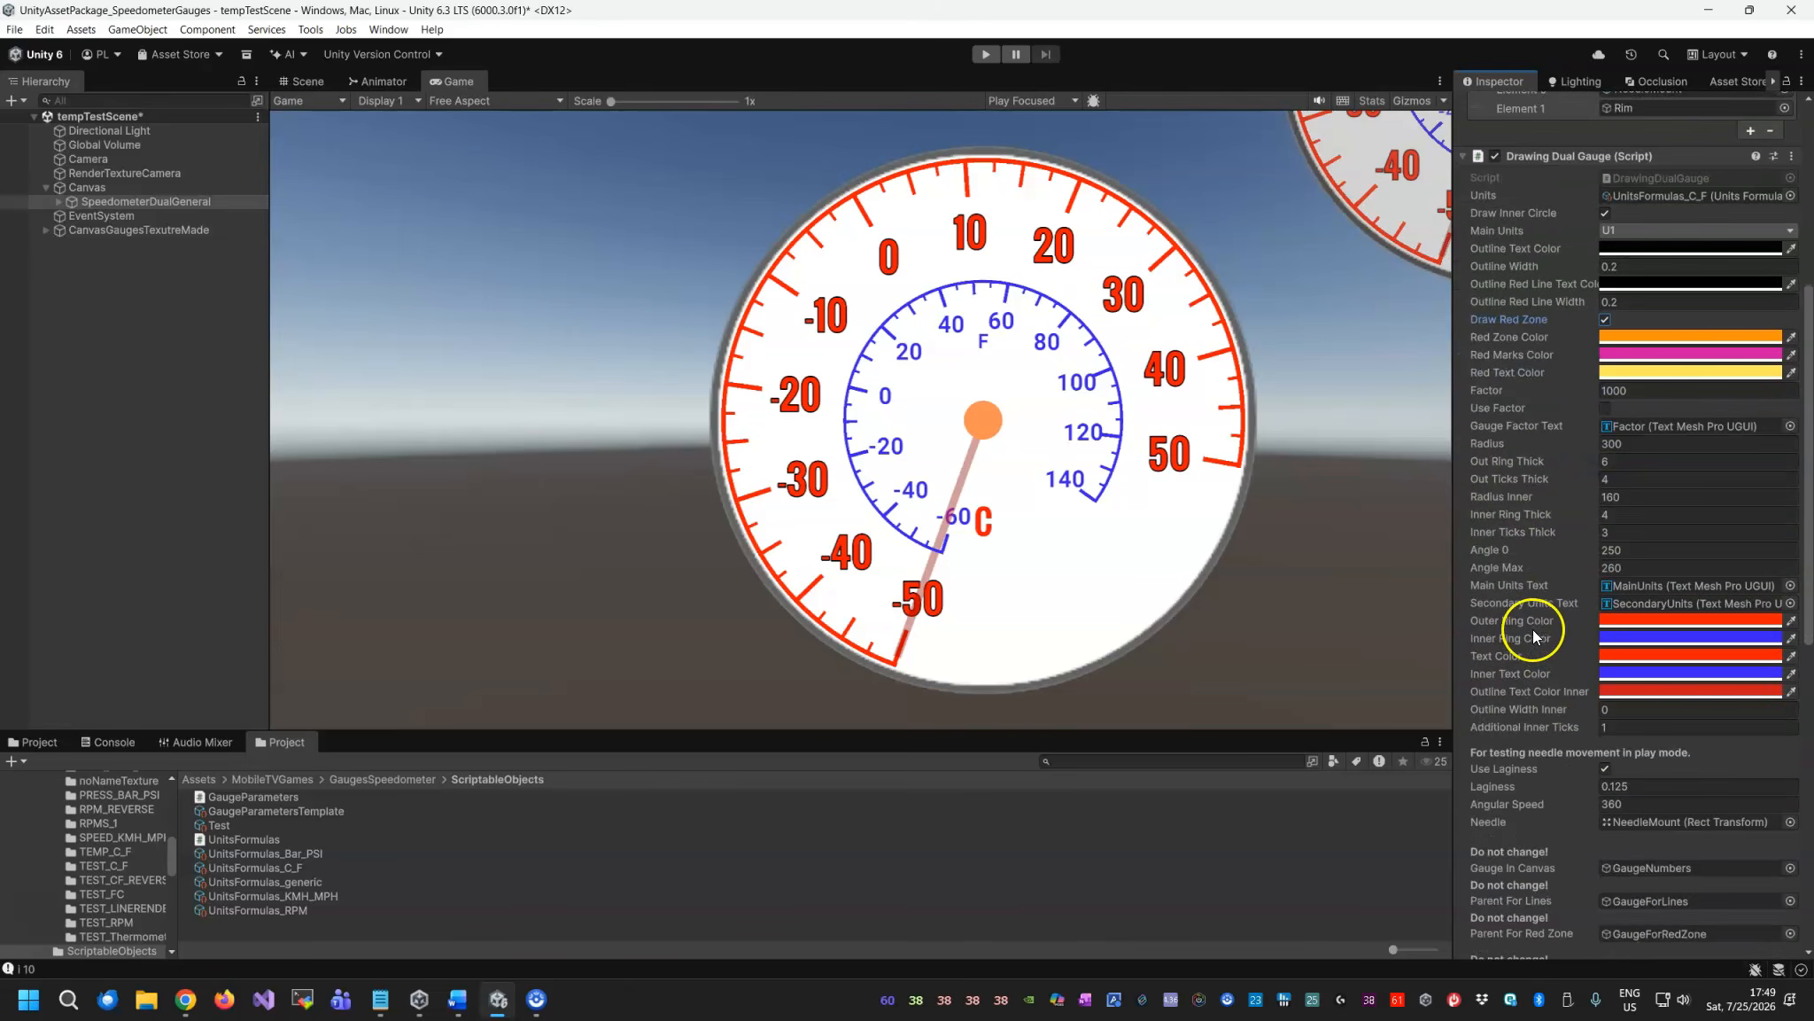
{"action": "scroll", "coordinate": [1533, 629], "scroll_direction": "down", "scroll_amount": 6}
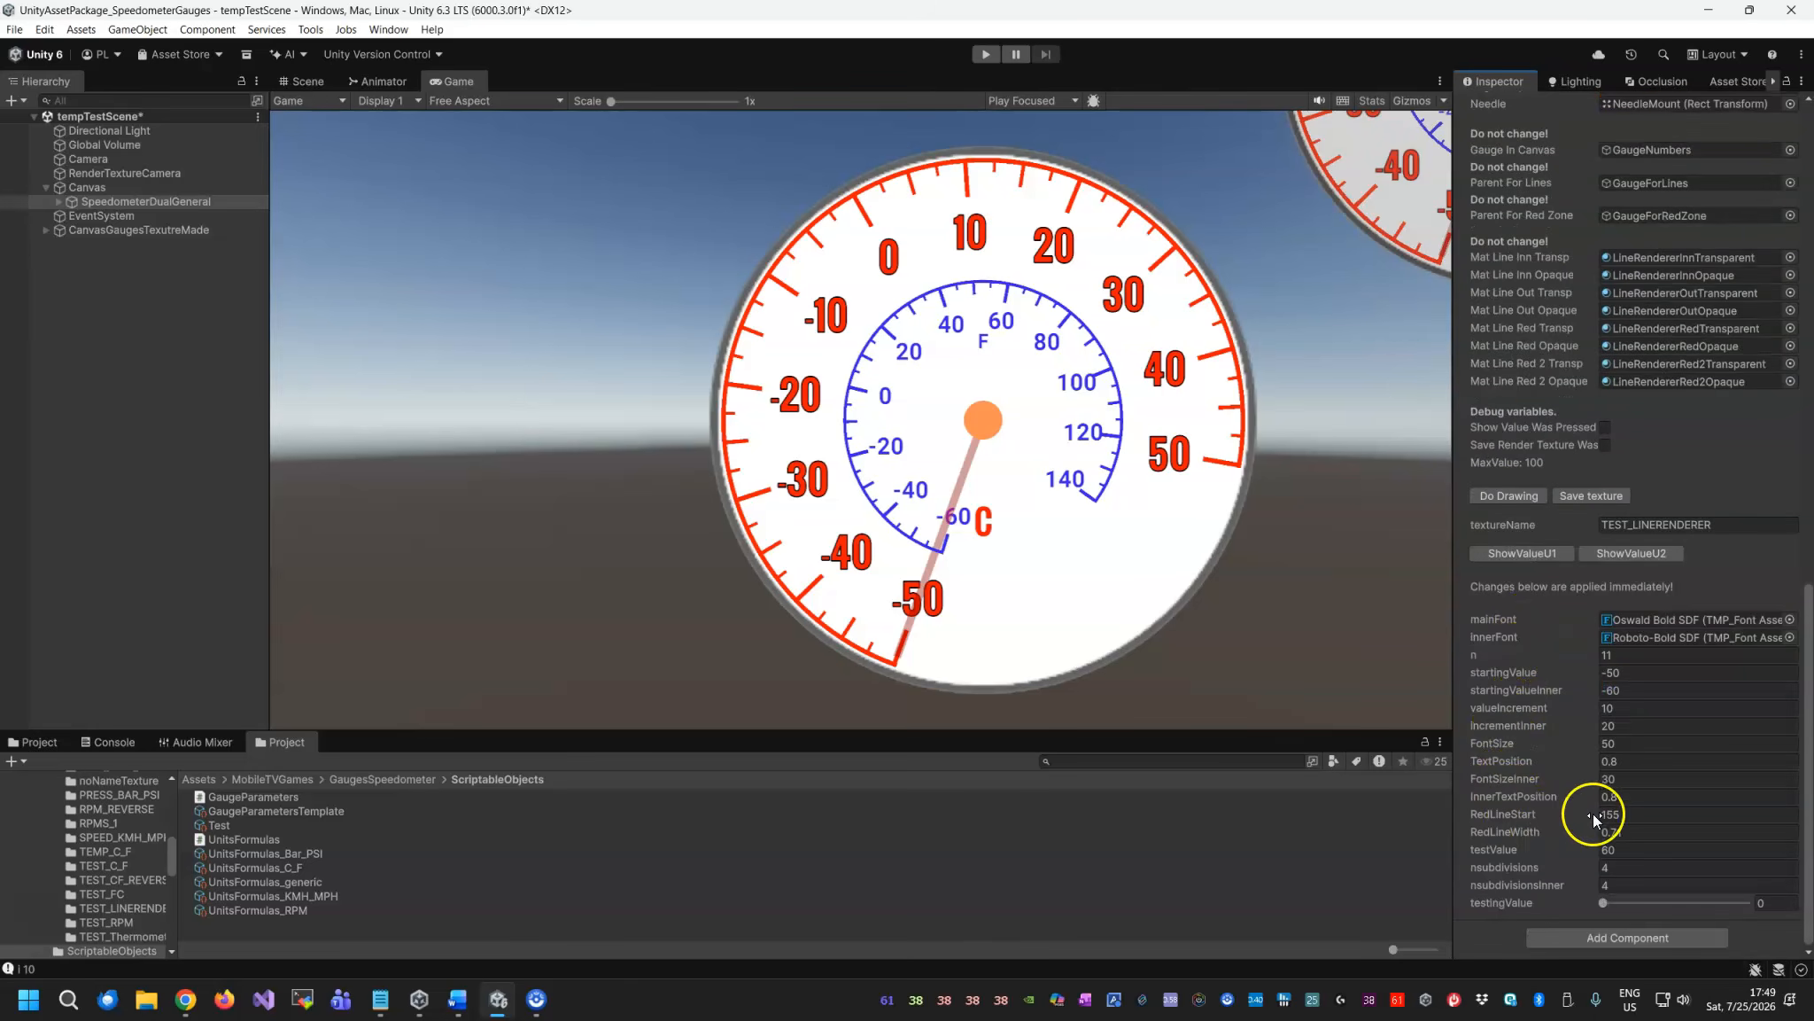
{"action": "scroll", "coordinate": [1515, 731], "scroll_direction": "up", "scroll_amount": 20}
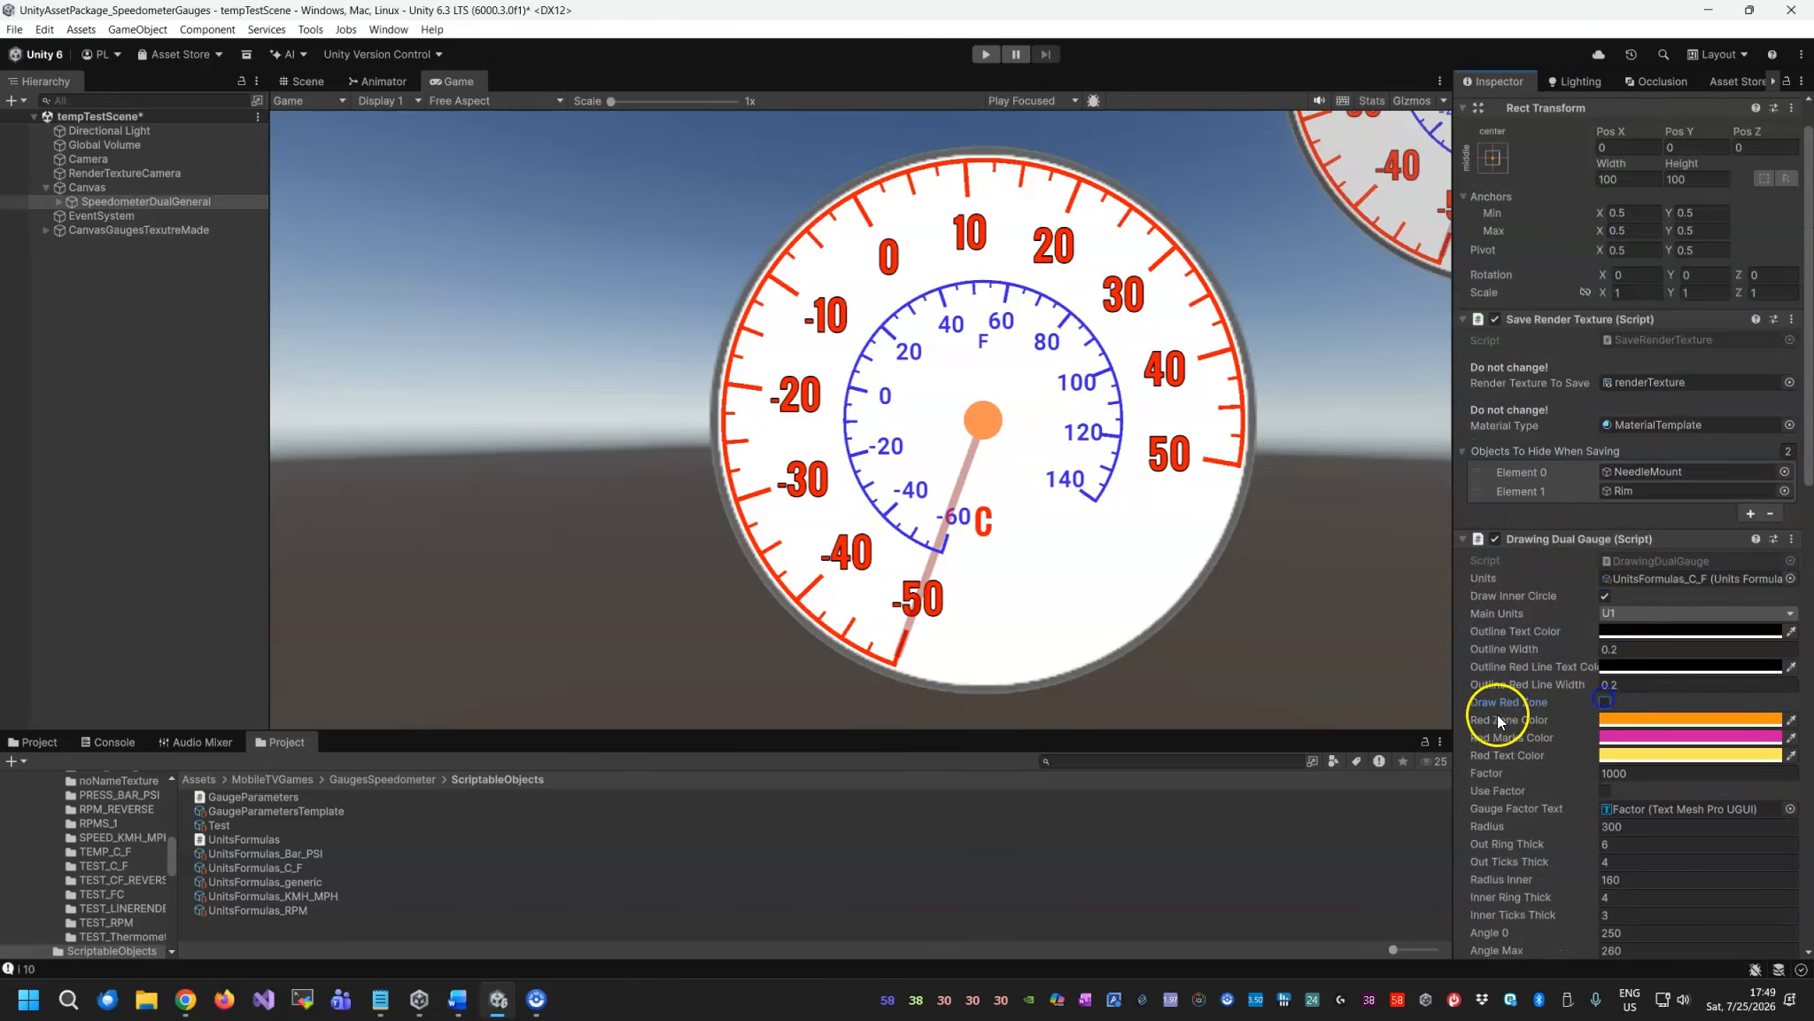
Set RedLineStart to 37, enable Draw Red Zone, and redraw the gauge.
{"action": "scroll", "coordinate": [1498, 716], "scroll_direction": "down", "scroll_amount": 20}
{"action": "left_click", "coordinate": [1637, 814]}
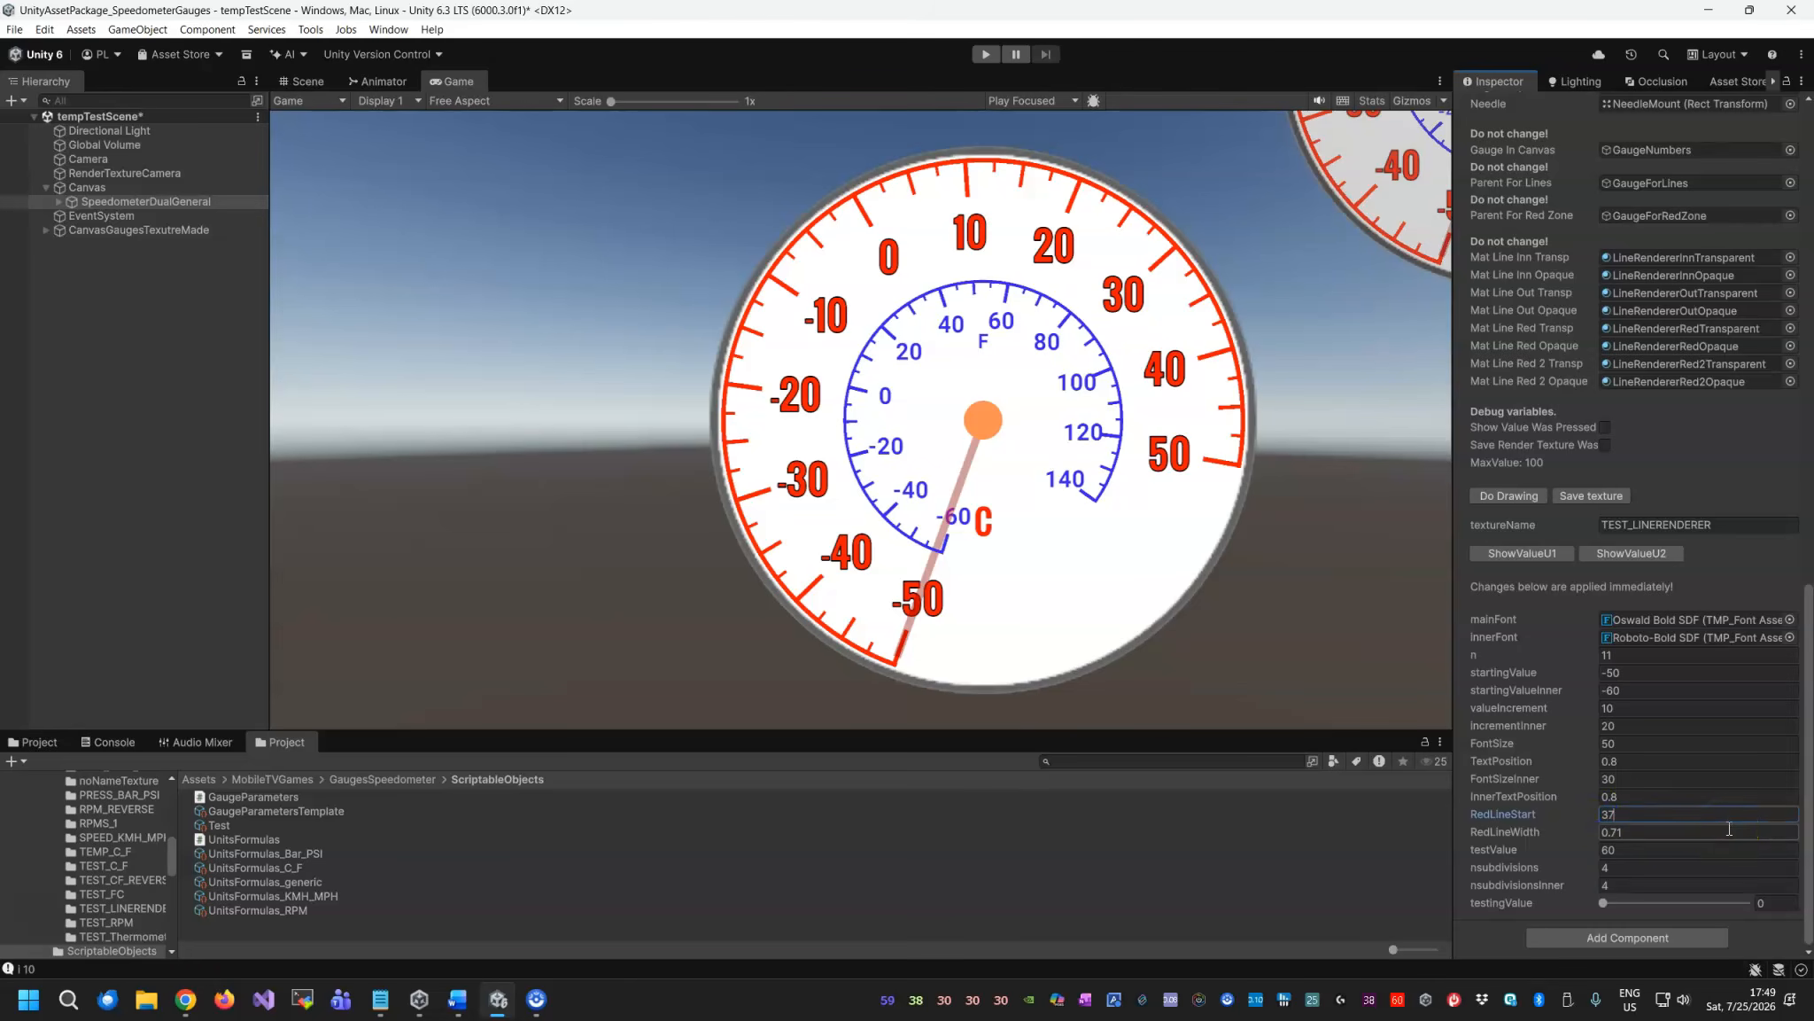
{"action": "scroll", "coordinate": [1547, 757], "scroll_direction": "up", "scroll_amount": 5}
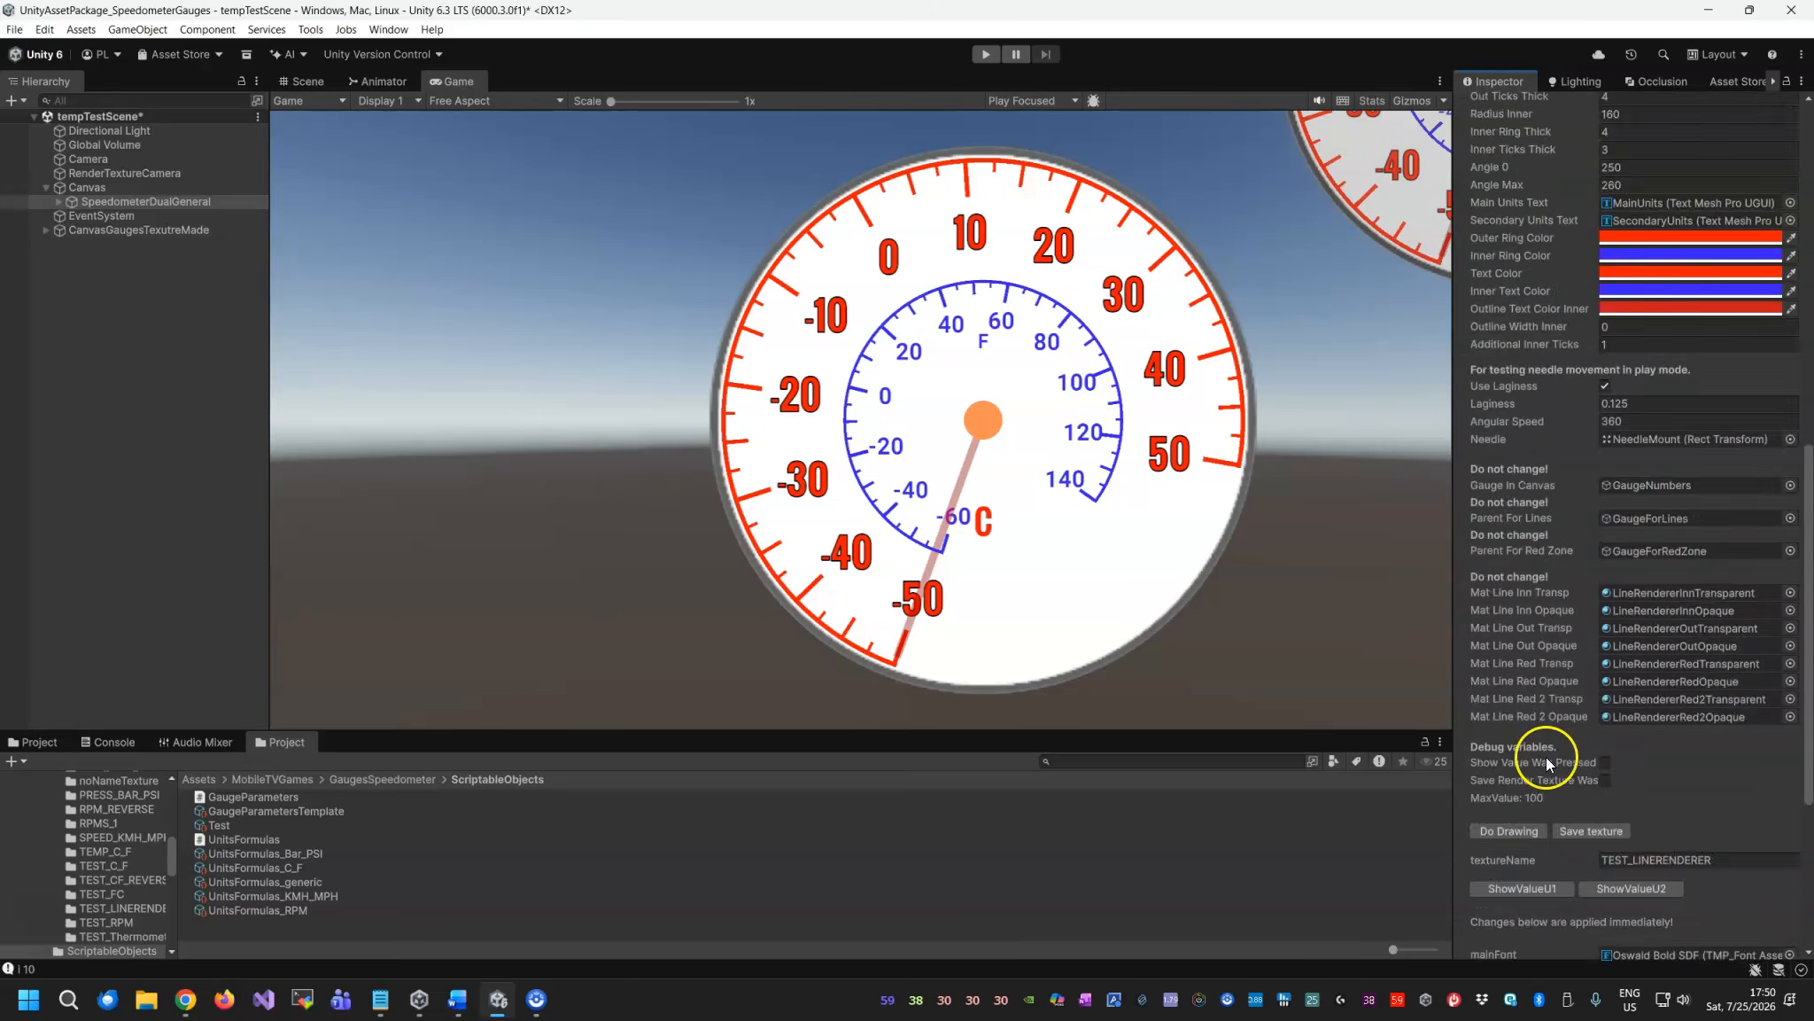
{"action": "scroll", "coordinate": [1546, 756], "scroll_direction": "up", "scroll_amount": 8}
{"action": "scroll", "coordinate": [1605, 514], "scroll_direction": "down", "scroll_amount": 11}
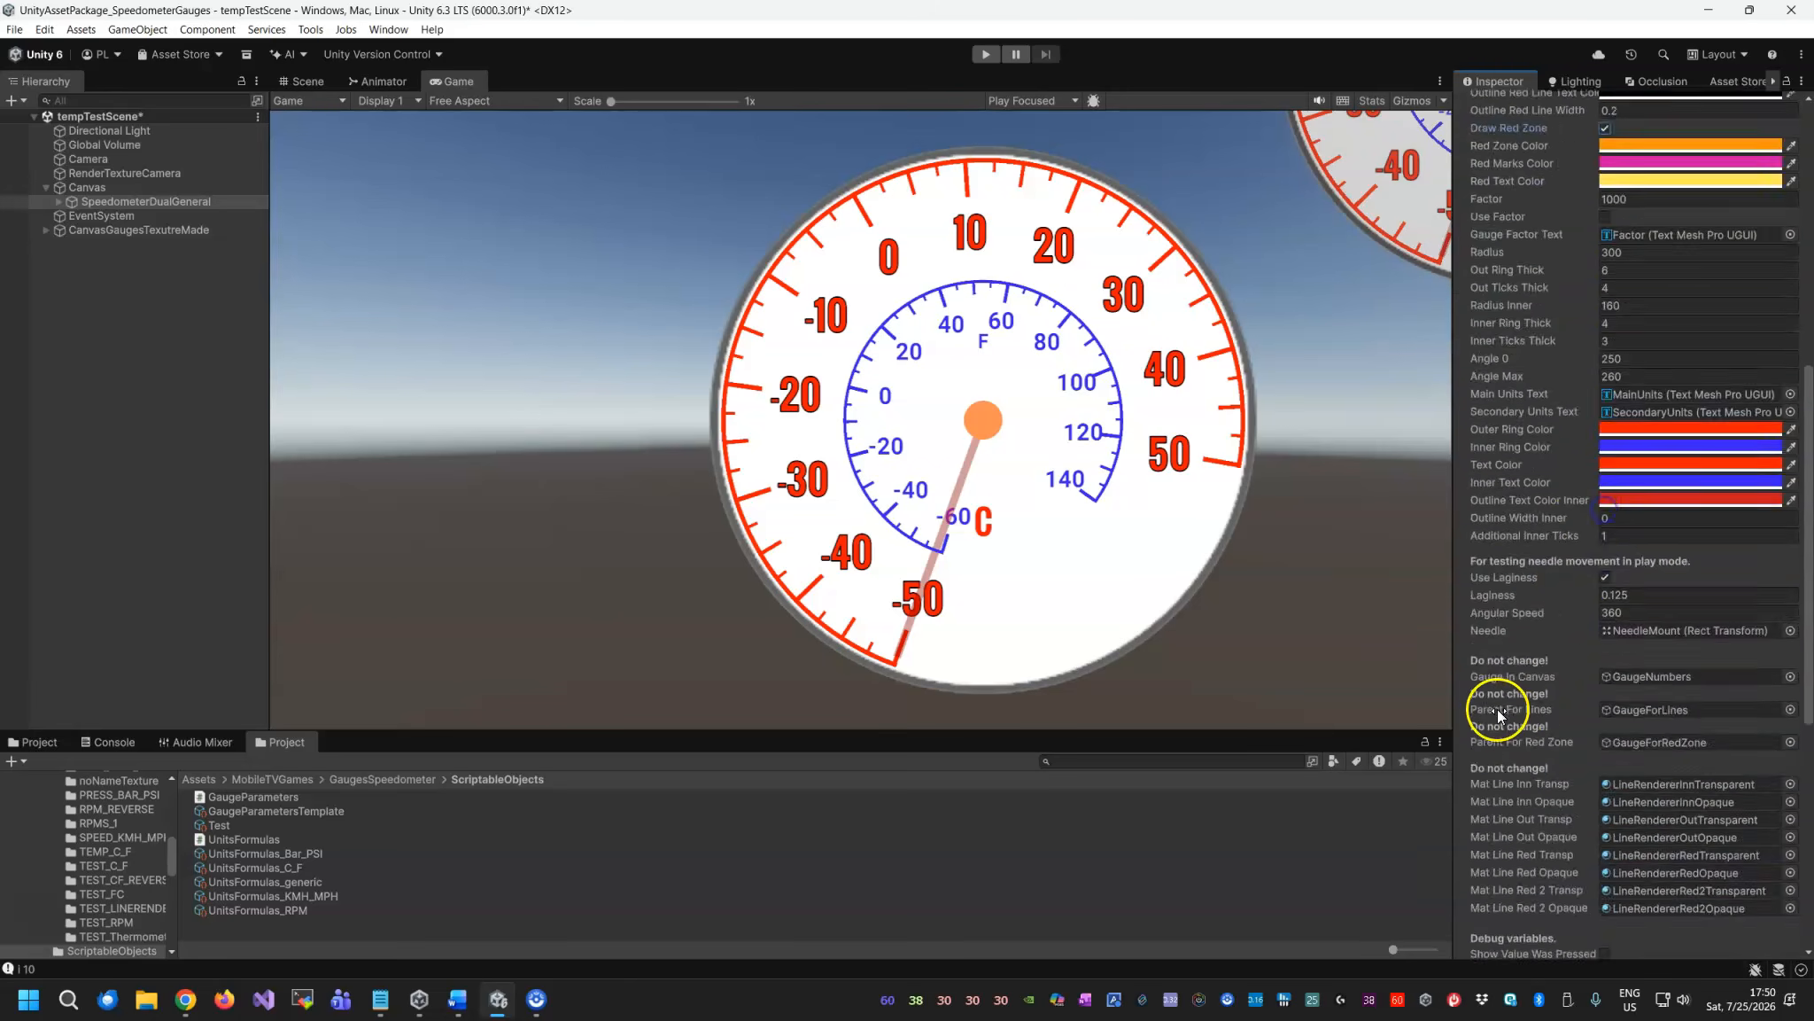
{"action": "left_click", "coordinate": [1509, 642]}
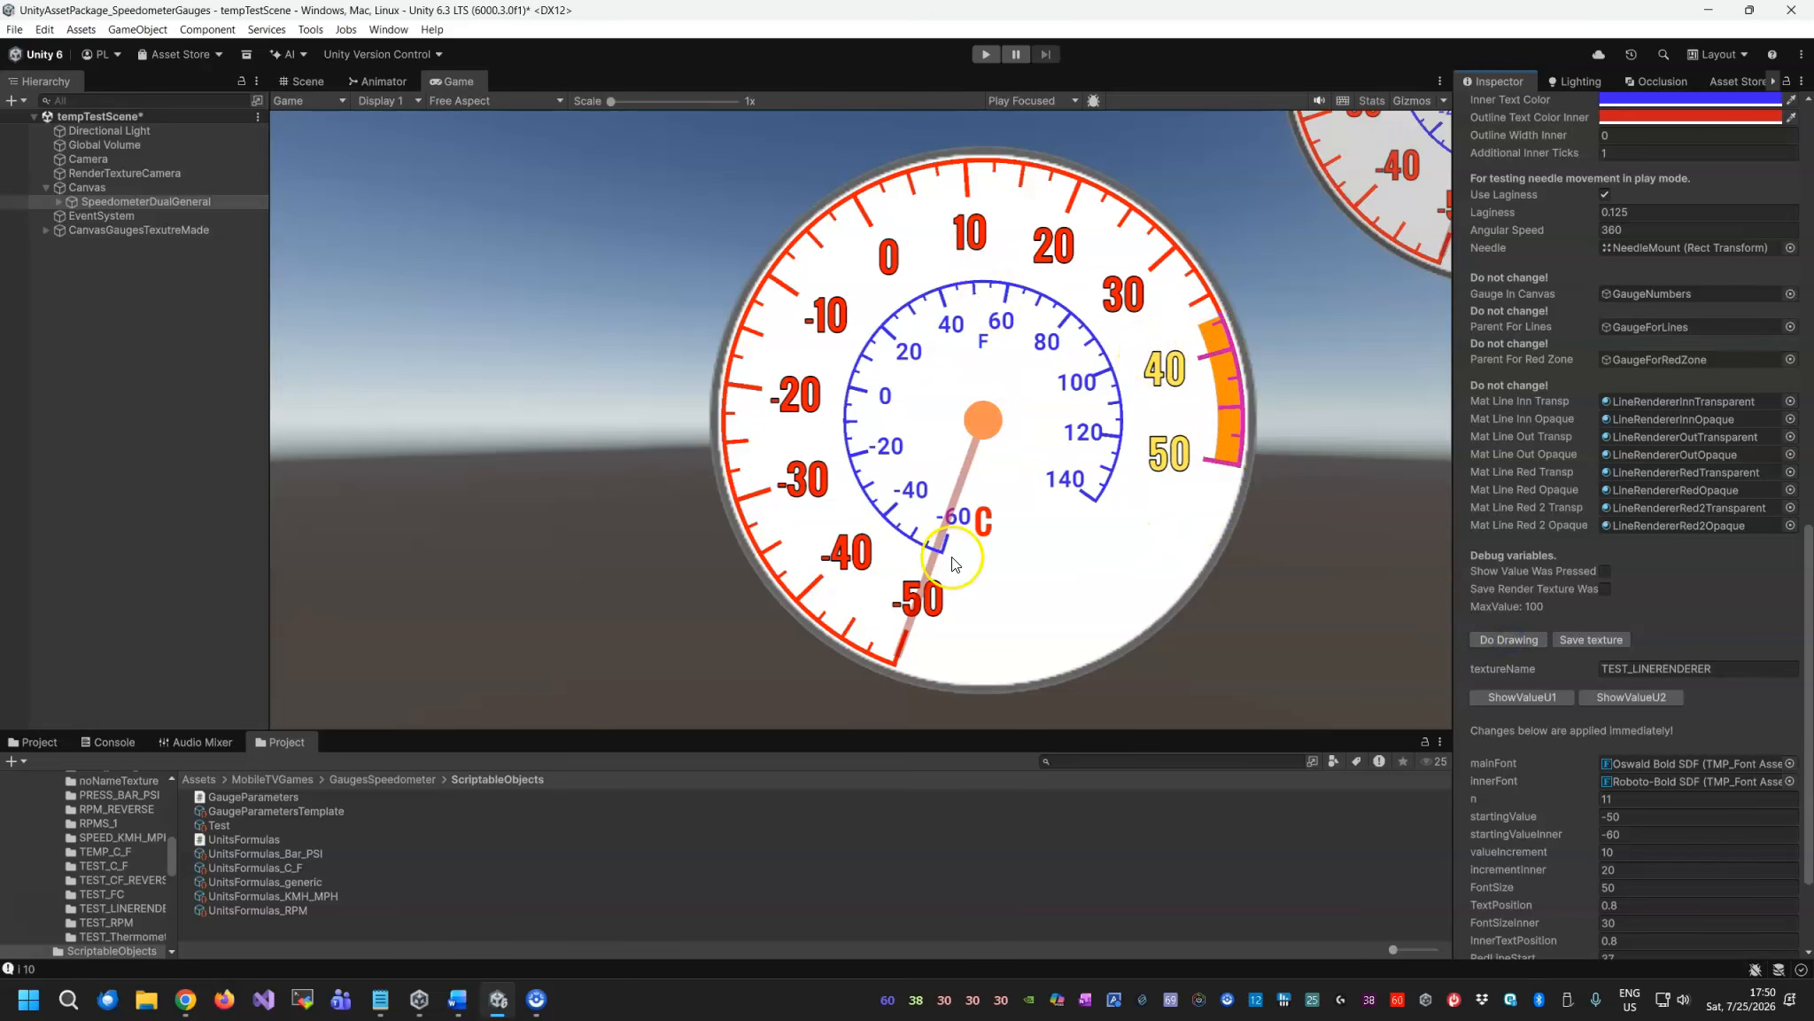
Set testValue to 0 and show it with the needle in U1 units and in U2 units.
{"action": "scroll", "coordinate": [1524, 558], "scroll_direction": "down", "scroll_amount": 2}
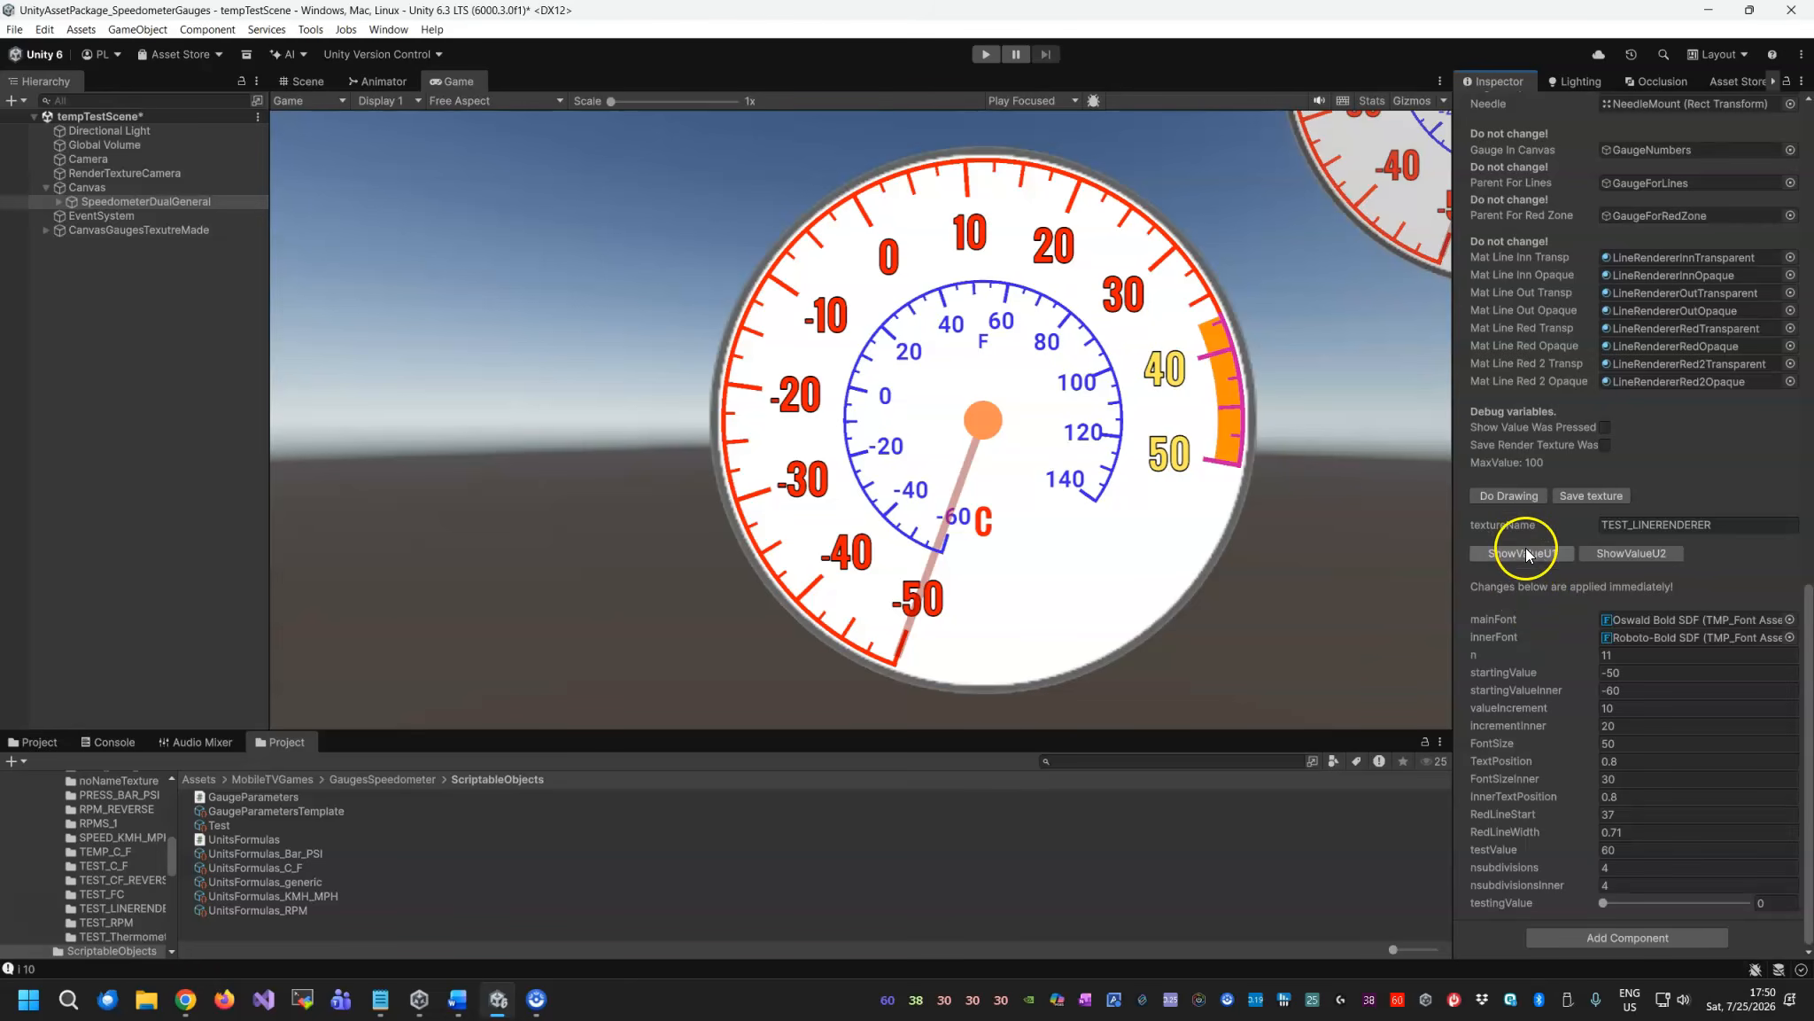
{"action": "left_click", "coordinate": [1618, 851]}
{"action": "left_click", "coordinate": [1583, 850]}
{"action": "type", "text": "0"}
{"action": "left_click", "coordinate": [1518, 554]}
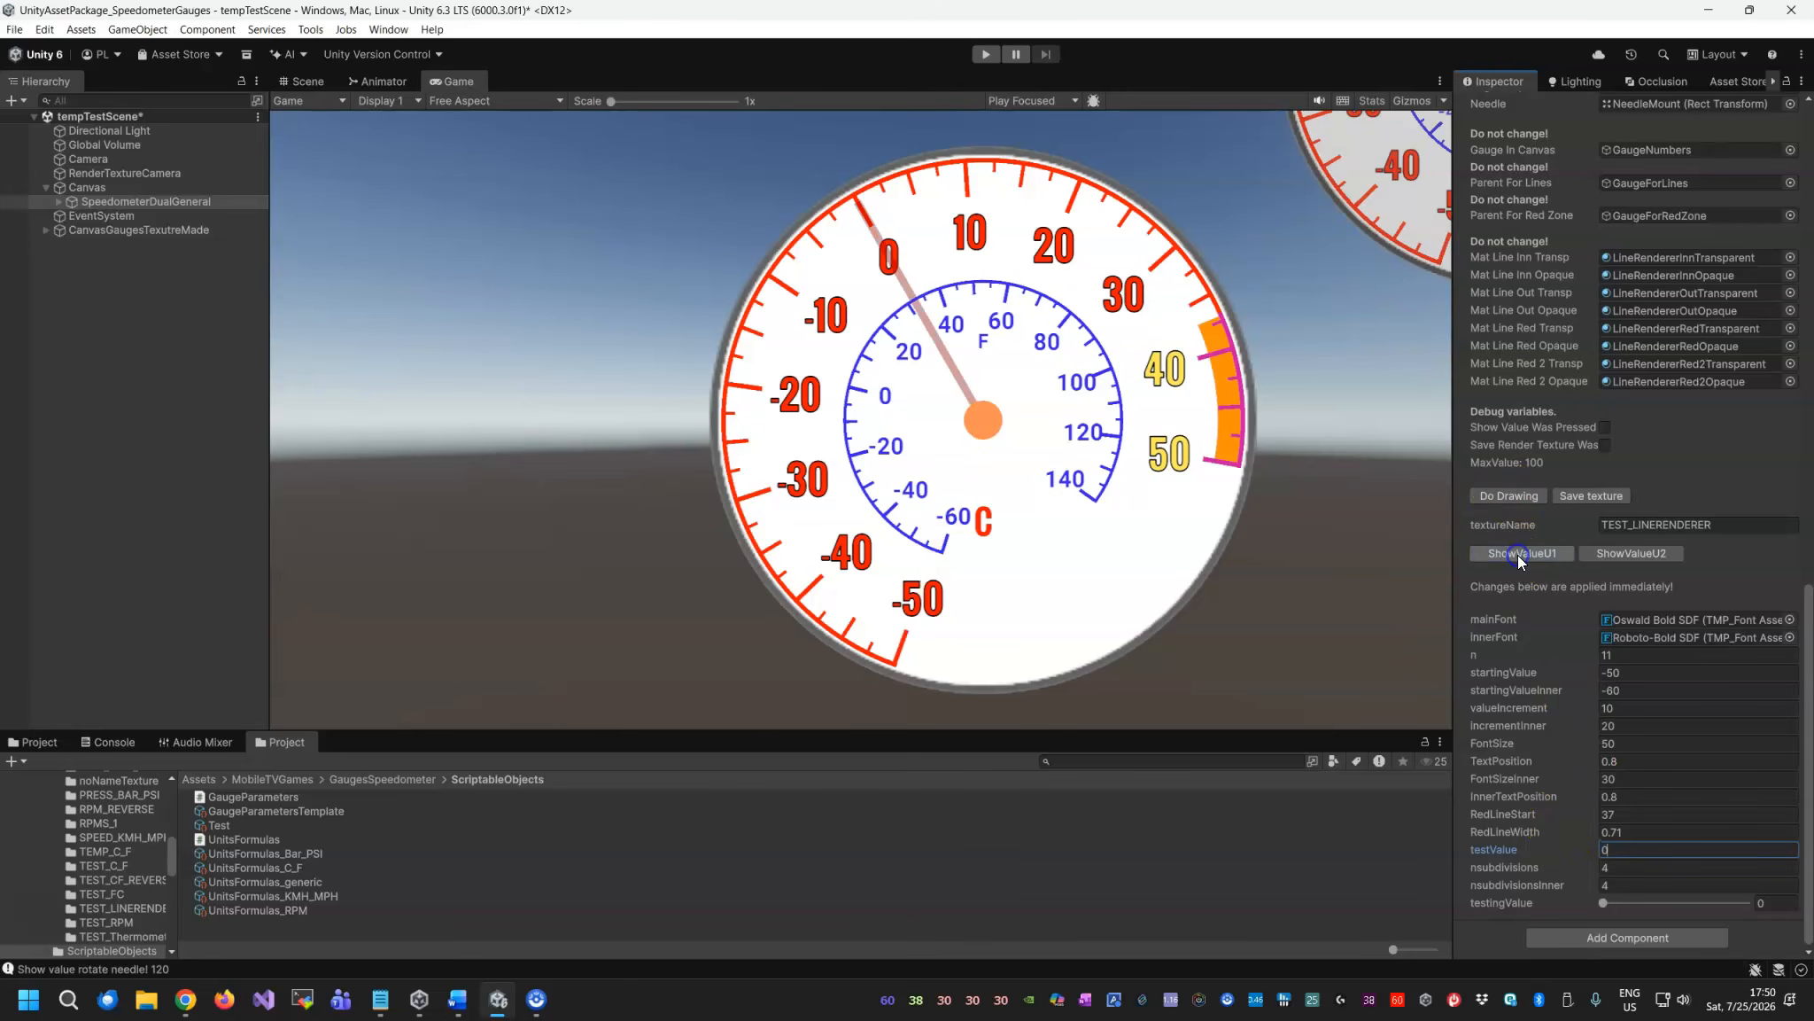
{"action": "left_click", "coordinate": [1621, 552]}
Switch the gauge's Main Units to U2 and redraw the gauge.
{"action": "scroll", "coordinate": [1550, 621], "scroll_direction": "up", "scroll_amount": 15}
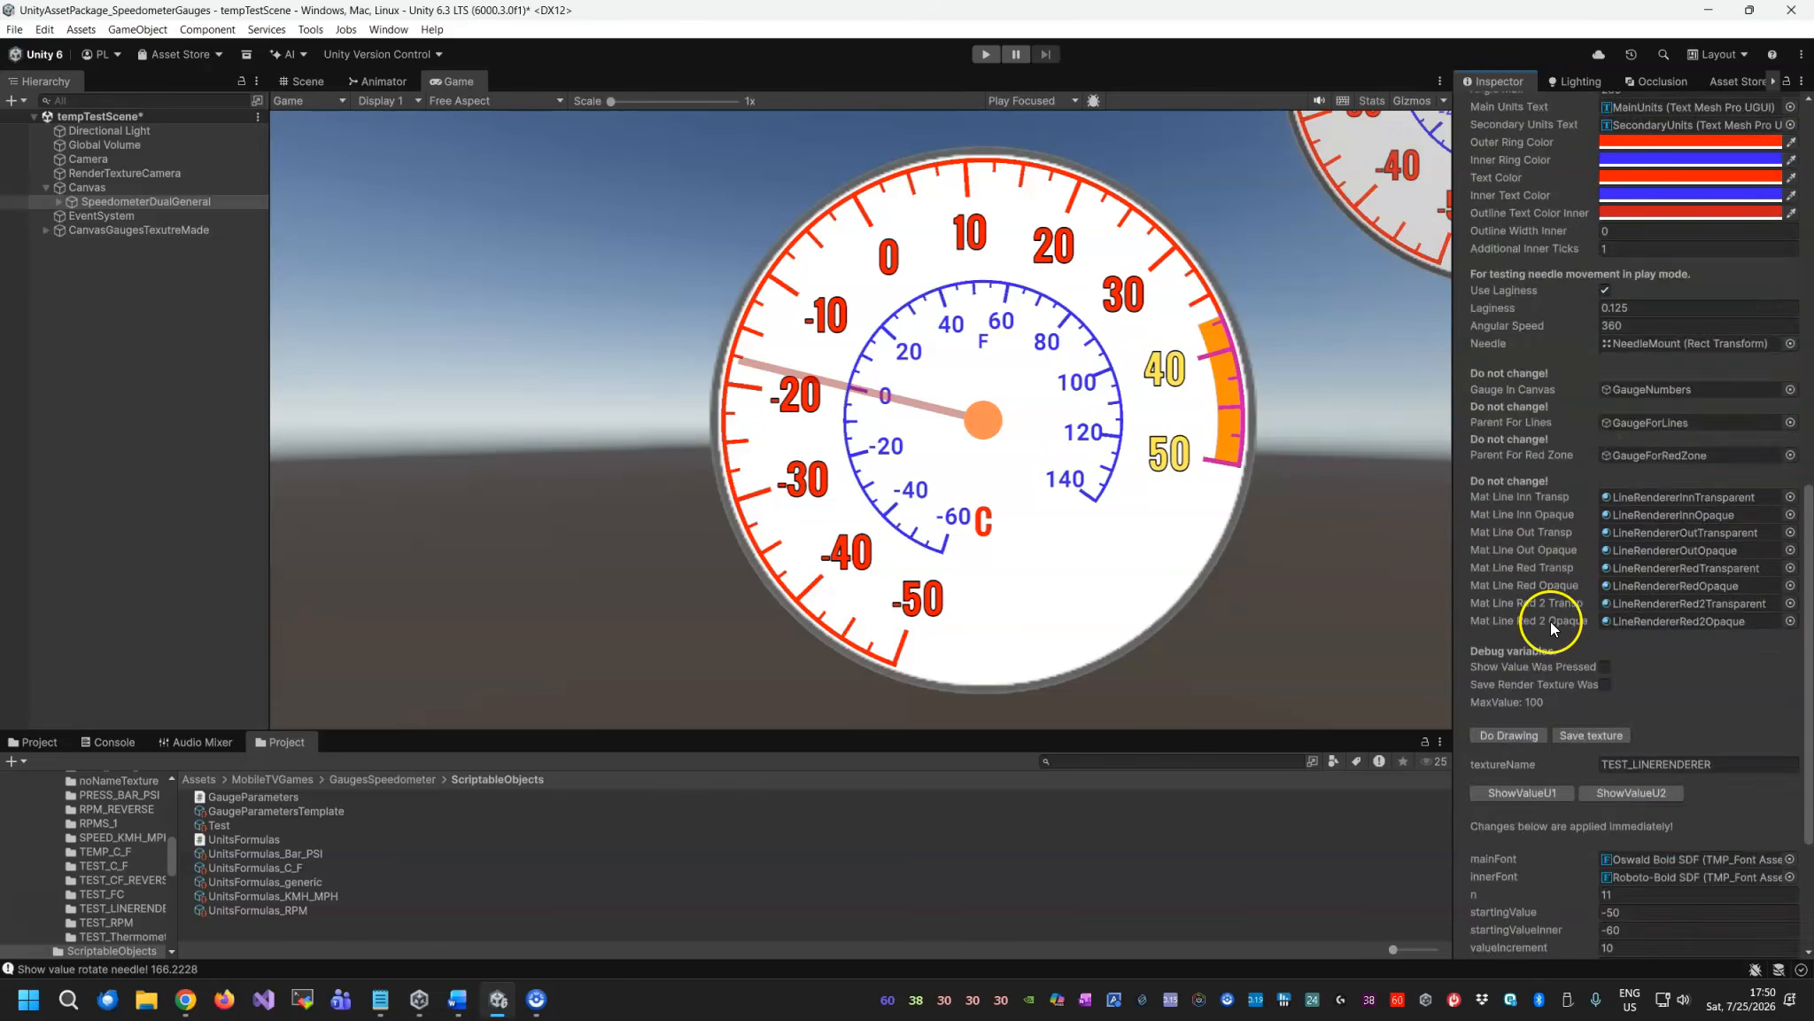
{"action": "left_click", "coordinate": [1635, 231]}
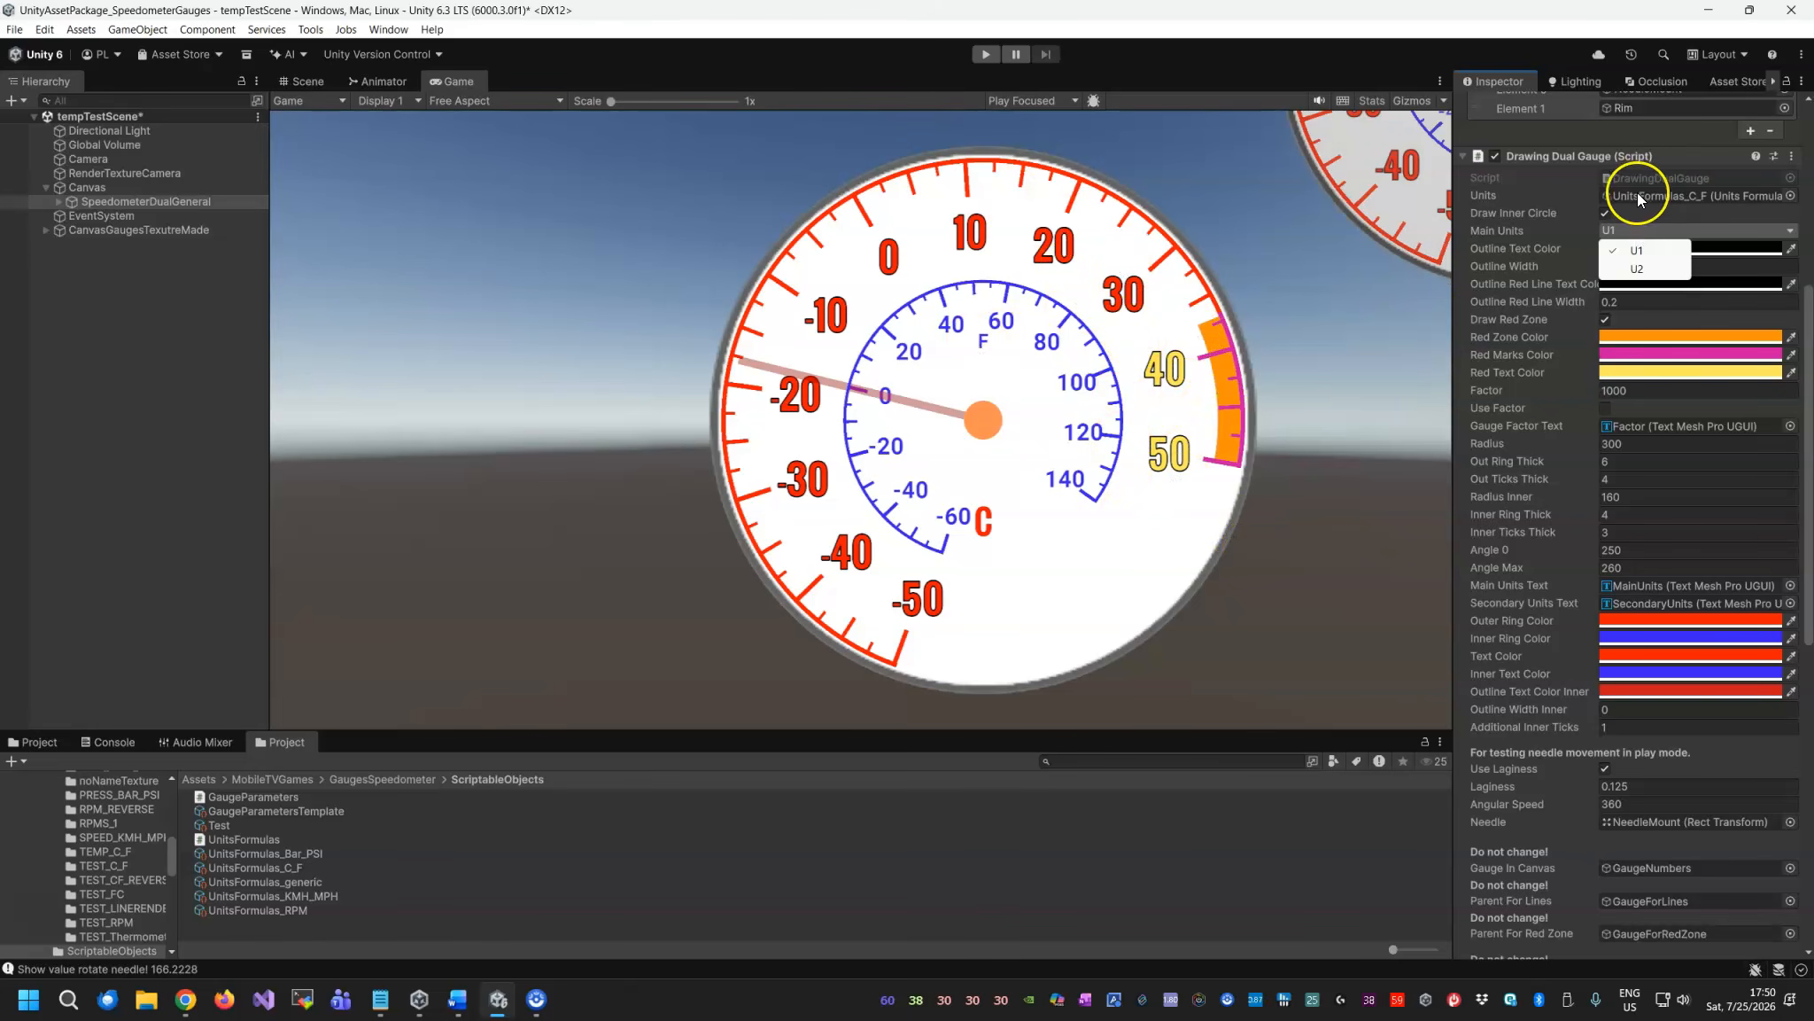
{"action": "left_click", "coordinate": [1637, 268]}
{"action": "scroll", "coordinate": [1540, 646], "scroll_direction": "down", "scroll_amount": 5}
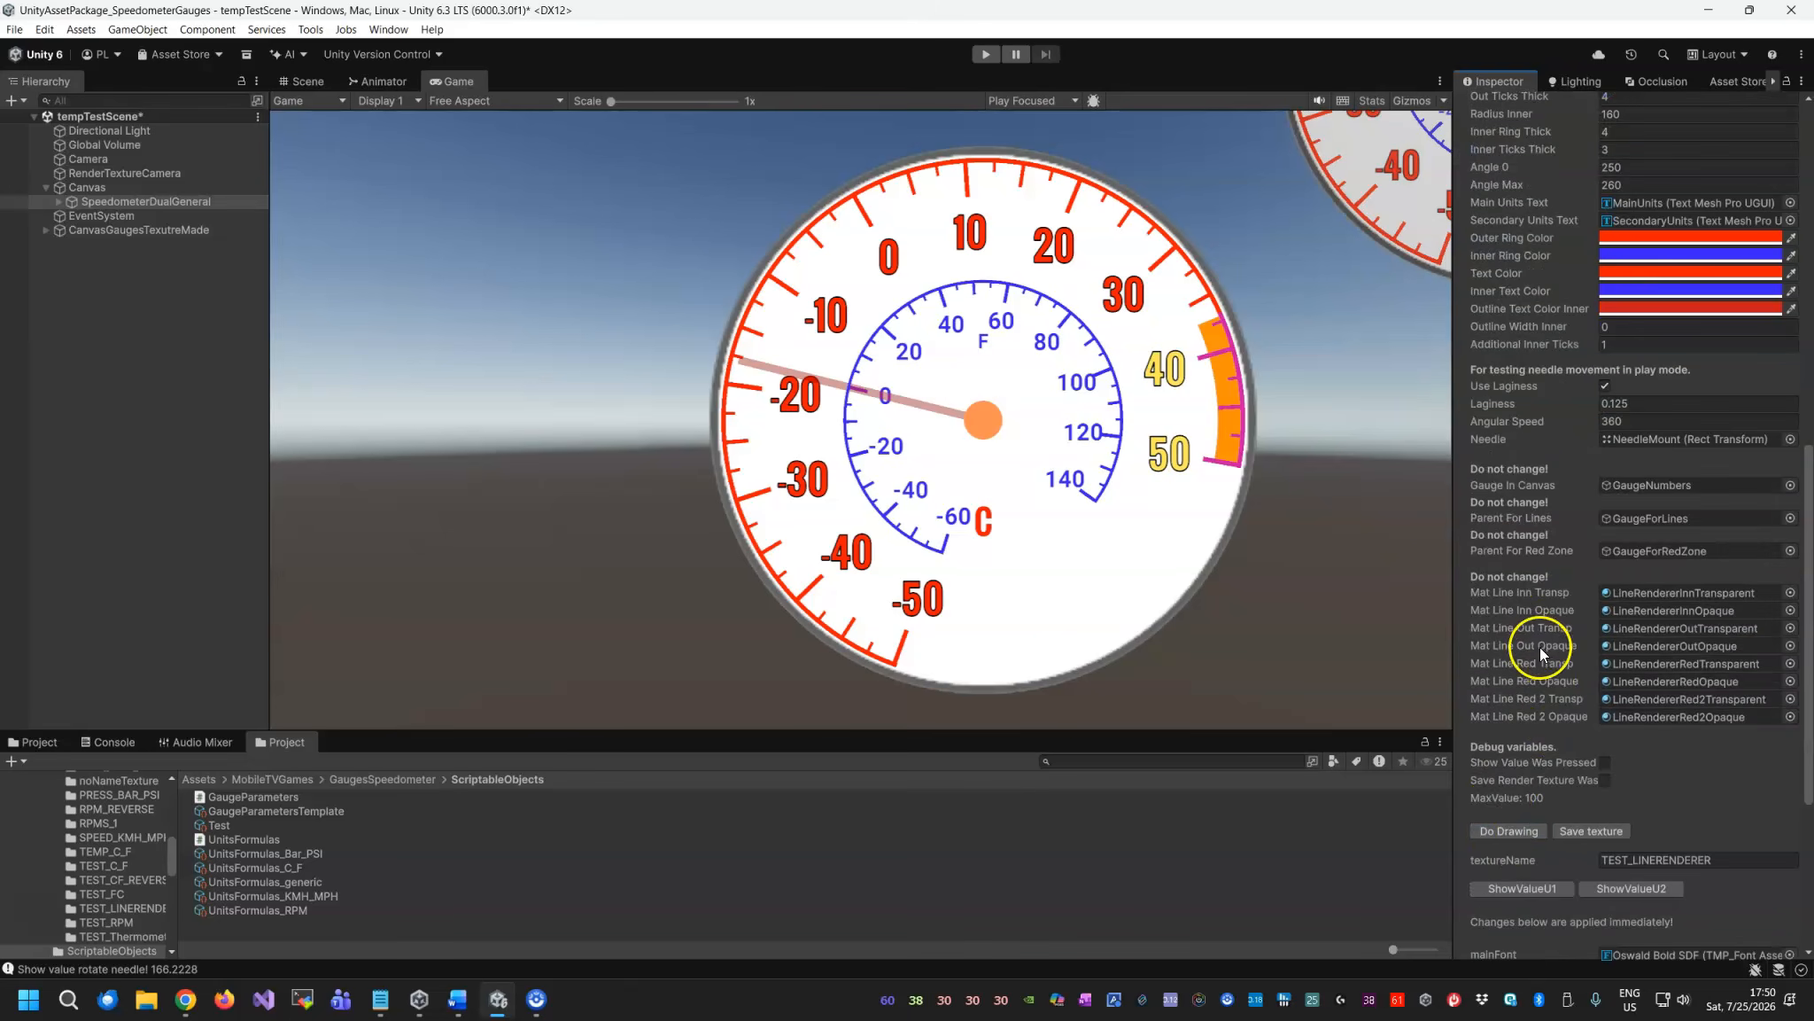
{"action": "left_click", "coordinate": [1506, 831]}
Switch Main Units back to U1 and redraw the gauge.
{"action": "scroll", "coordinate": [1552, 567], "scroll_direction": "up", "scroll_amount": 7}
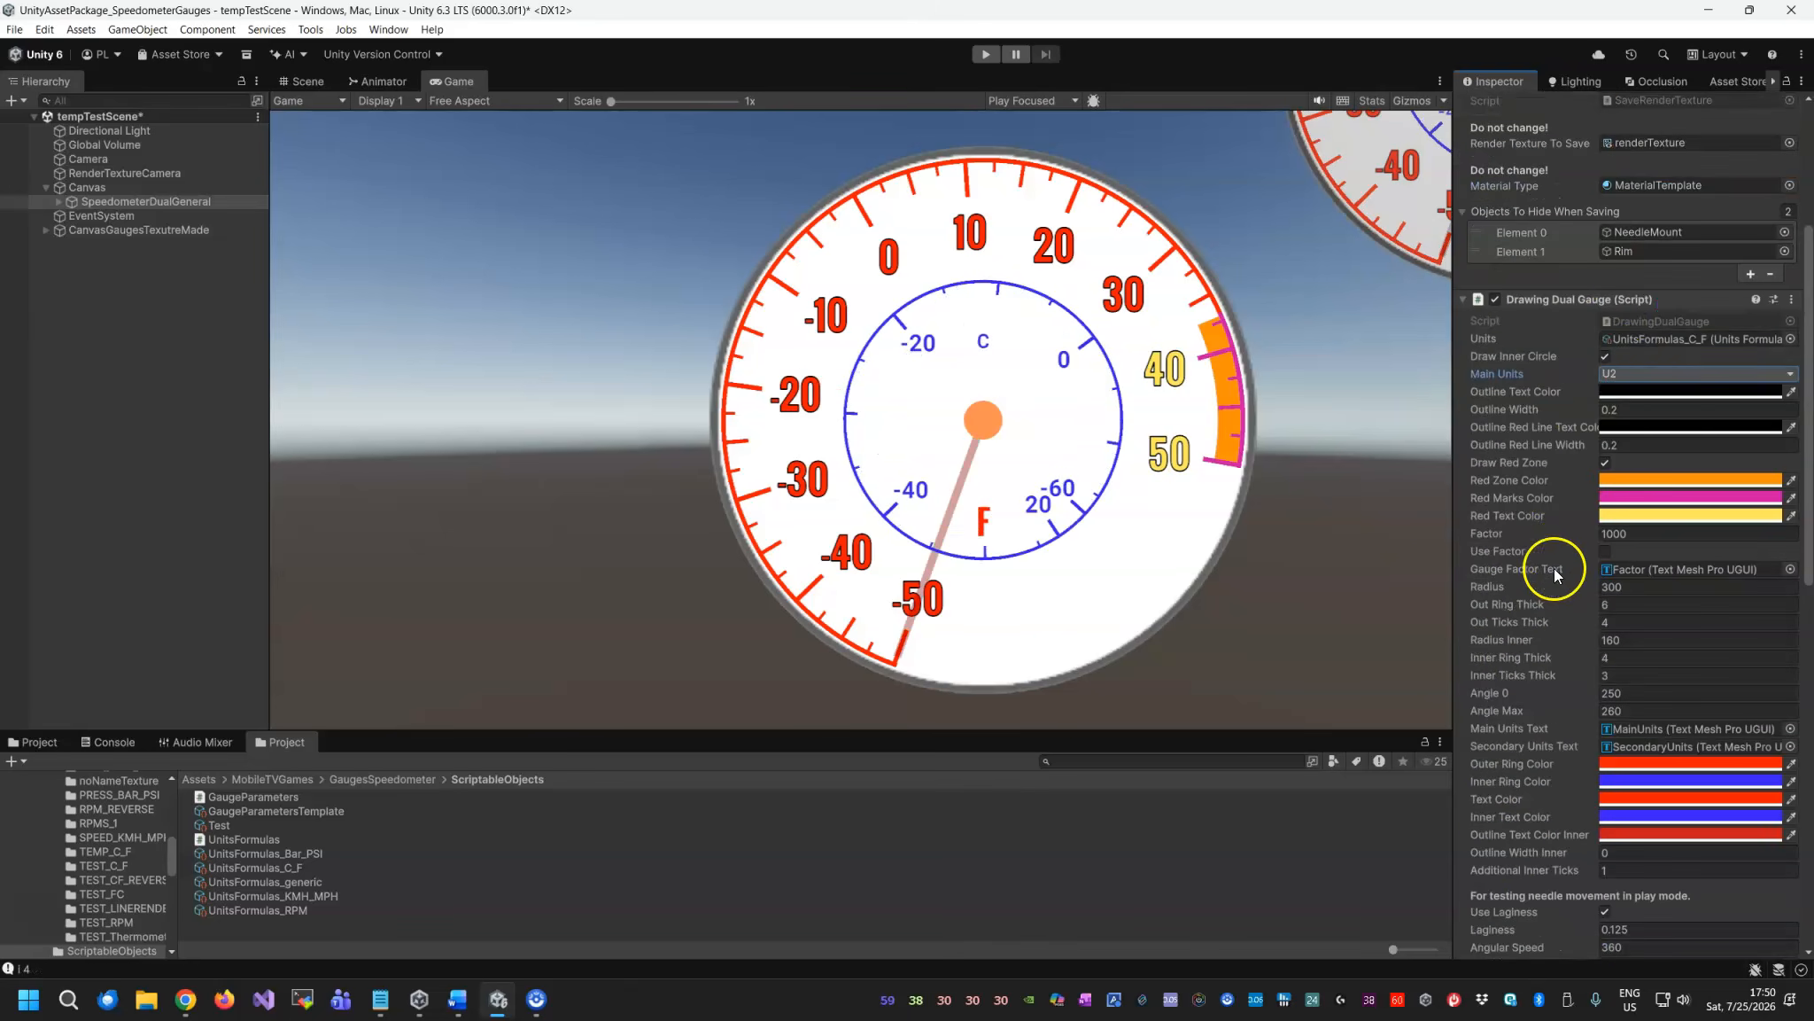
{"action": "scroll", "coordinate": [1518, 648], "scroll_direction": "down", "scroll_amount": 6}
{"action": "left_click", "coordinate": [1522, 879]}
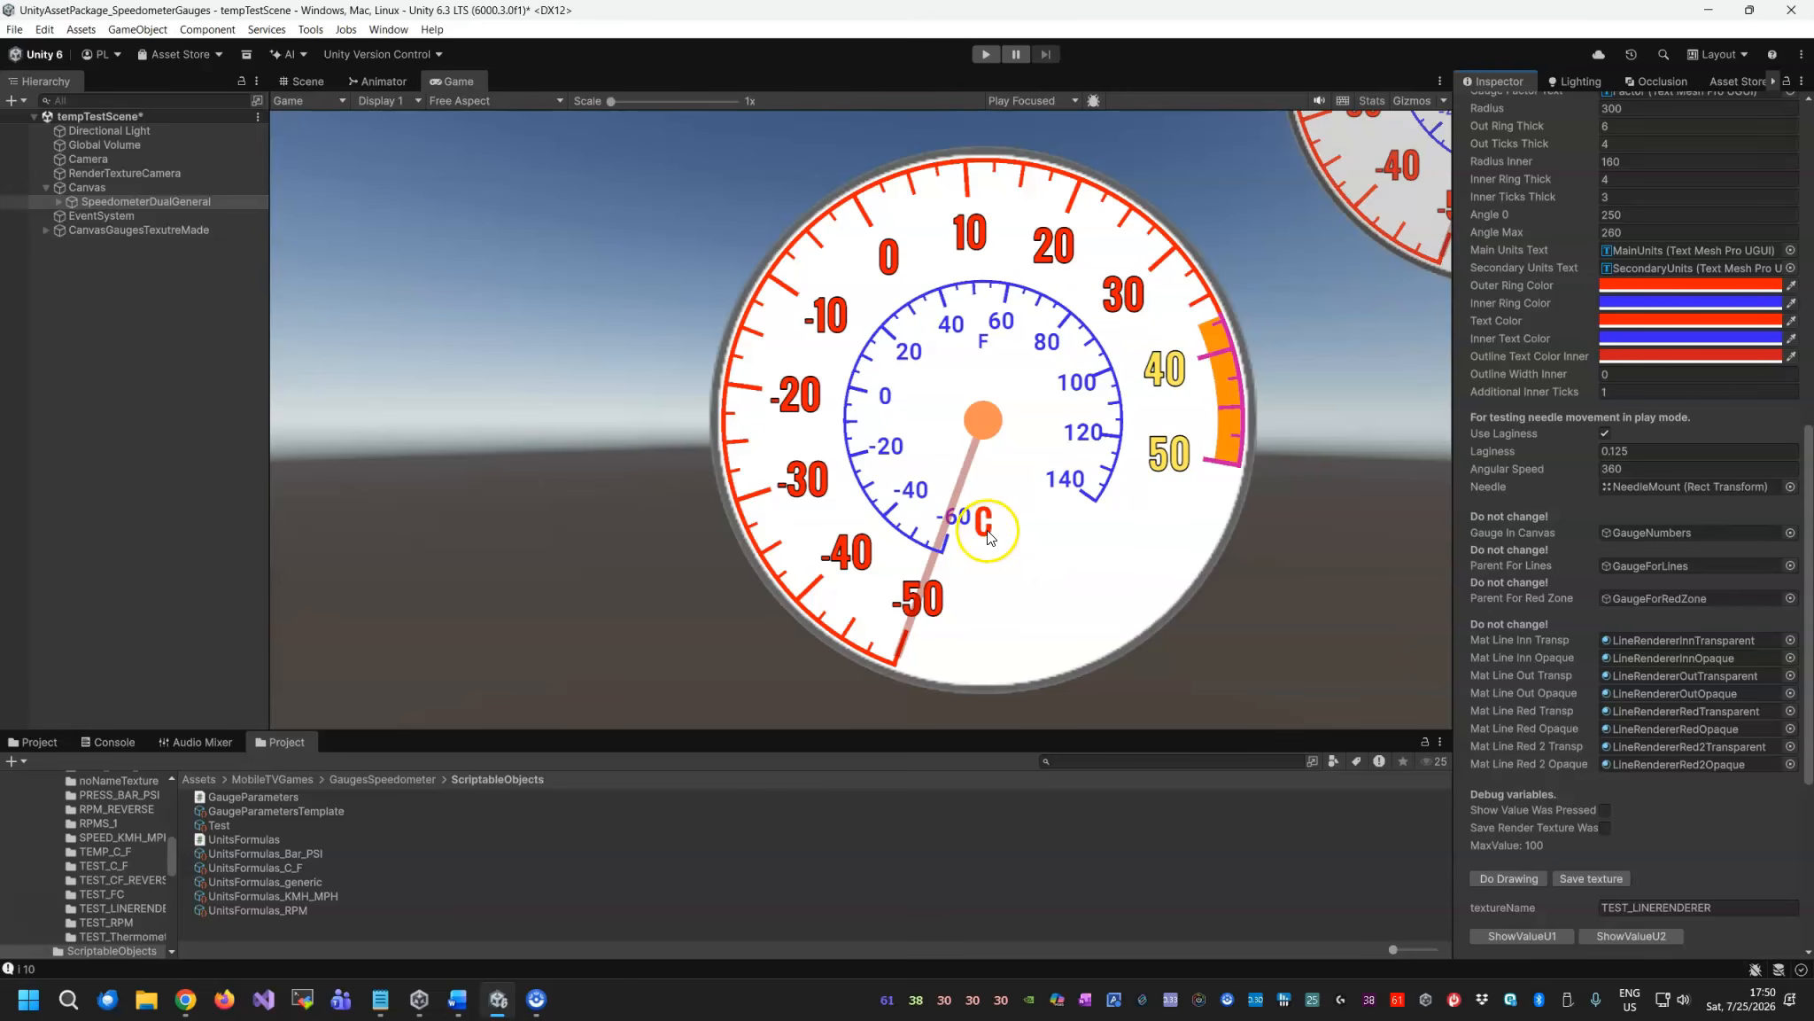
Change the text of the gauge's MainUnits label to °C.
{"action": "scroll", "coordinate": [1575, 526], "scroll_direction": "down", "scroll_amount": 4}
{"action": "left_click", "coordinate": [59, 201]}
{"action": "left_click", "coordinate": [71, 215]}
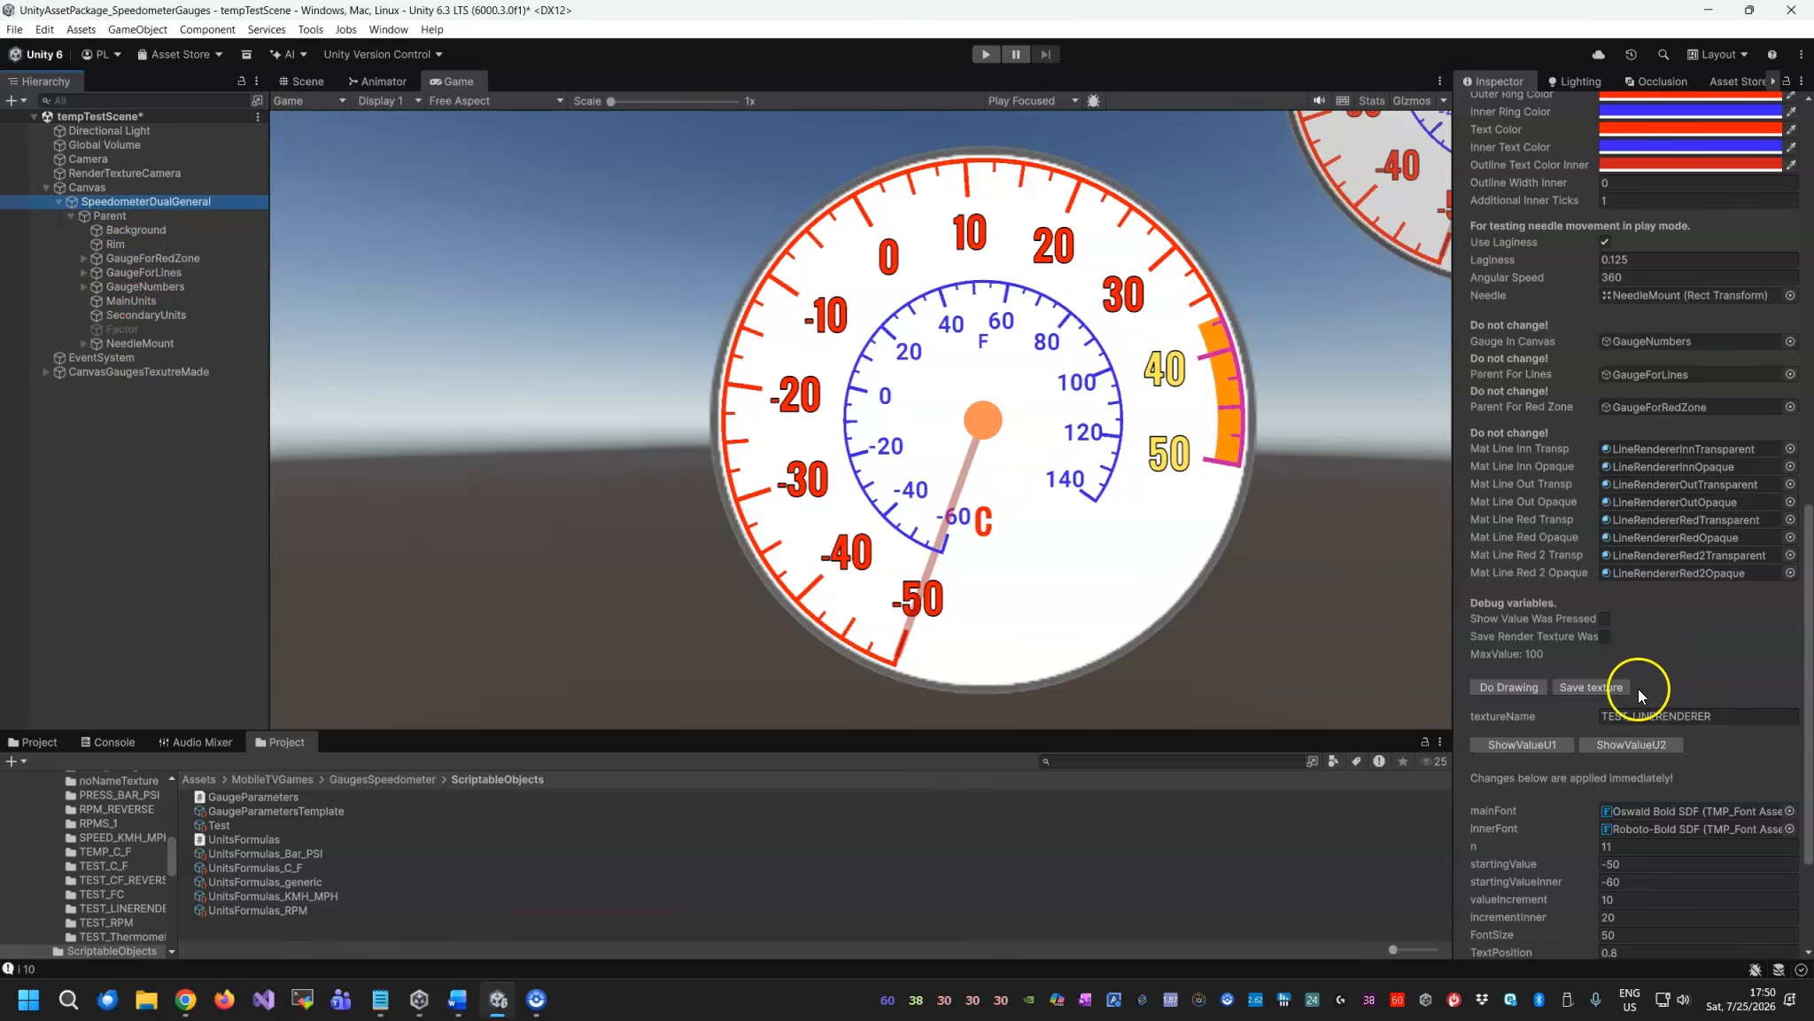
{"action": "scroll", "coordinate": [1639, 689], "scroll_direction": "down", "scroll_amount": 3}
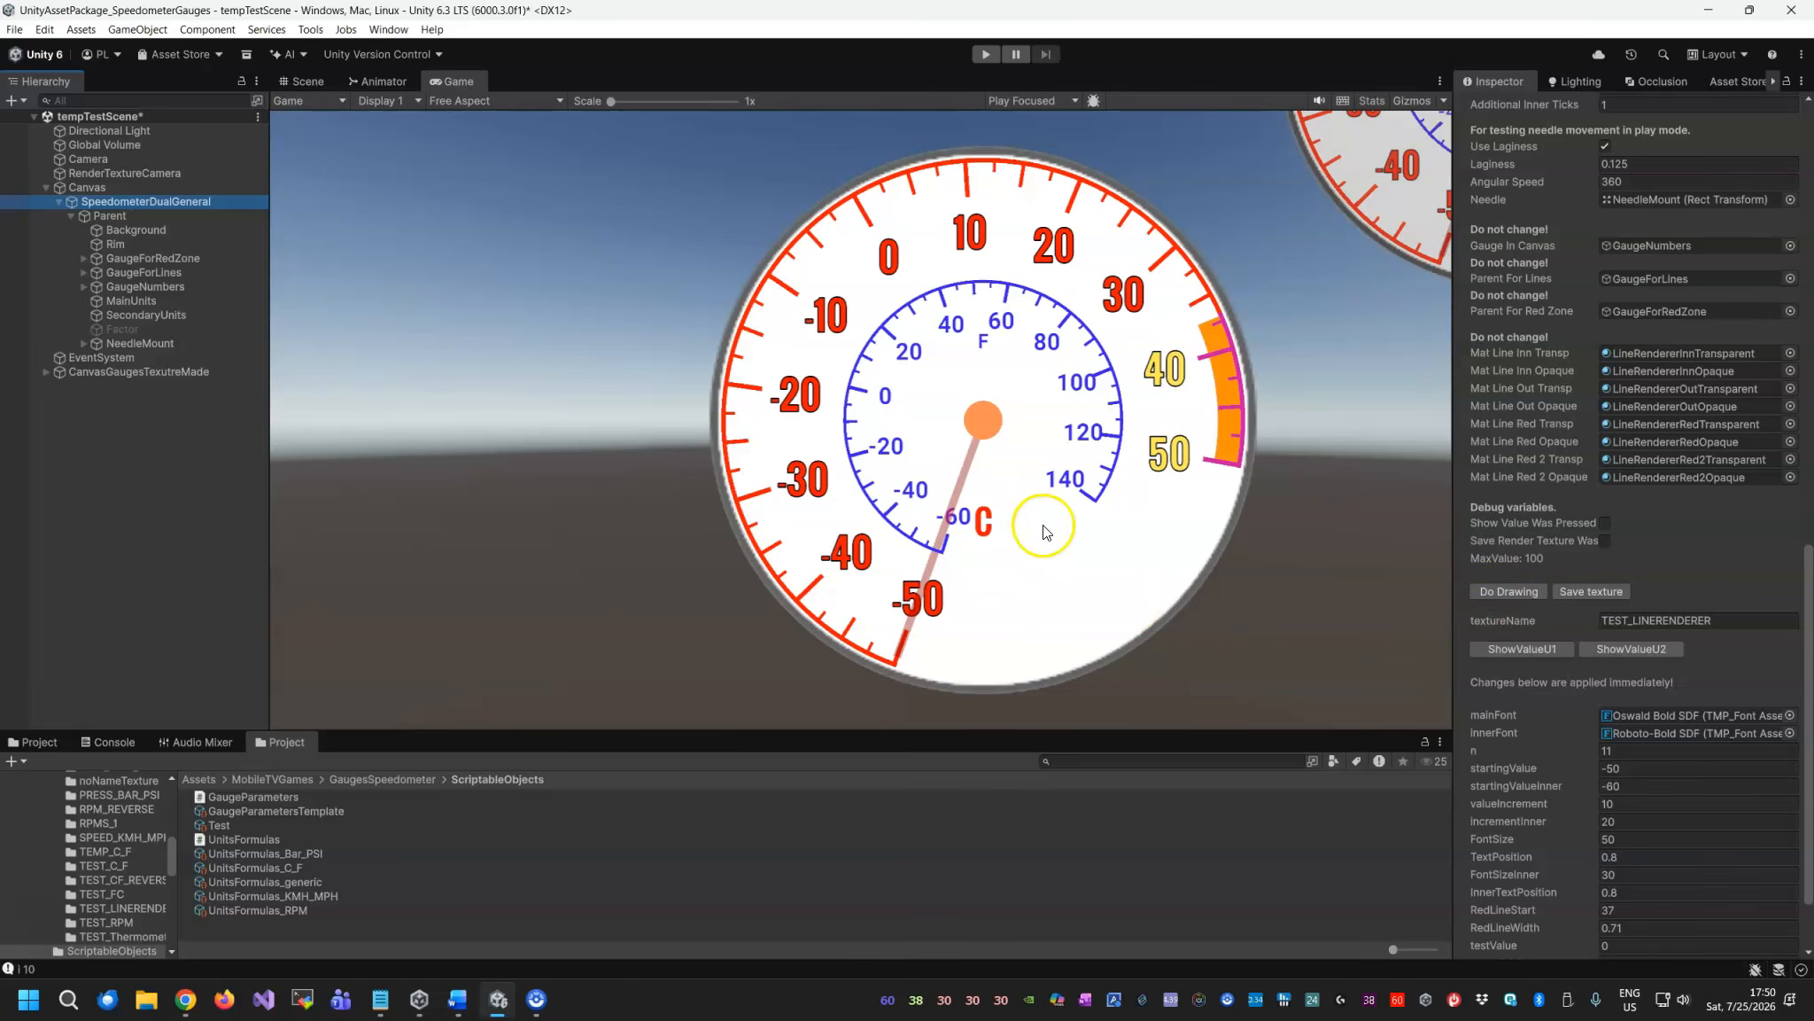
{"action": "left_click", "coordinate": [124, 301]}
{"action": "scroll", "coordinate": [1552, 532], "scroll_direction": "up", "scroll_amount": 2}
{"action": "scroll", "coordinate": [1577, 399], "scroll_direction": "up", "scroll_amount": 10}
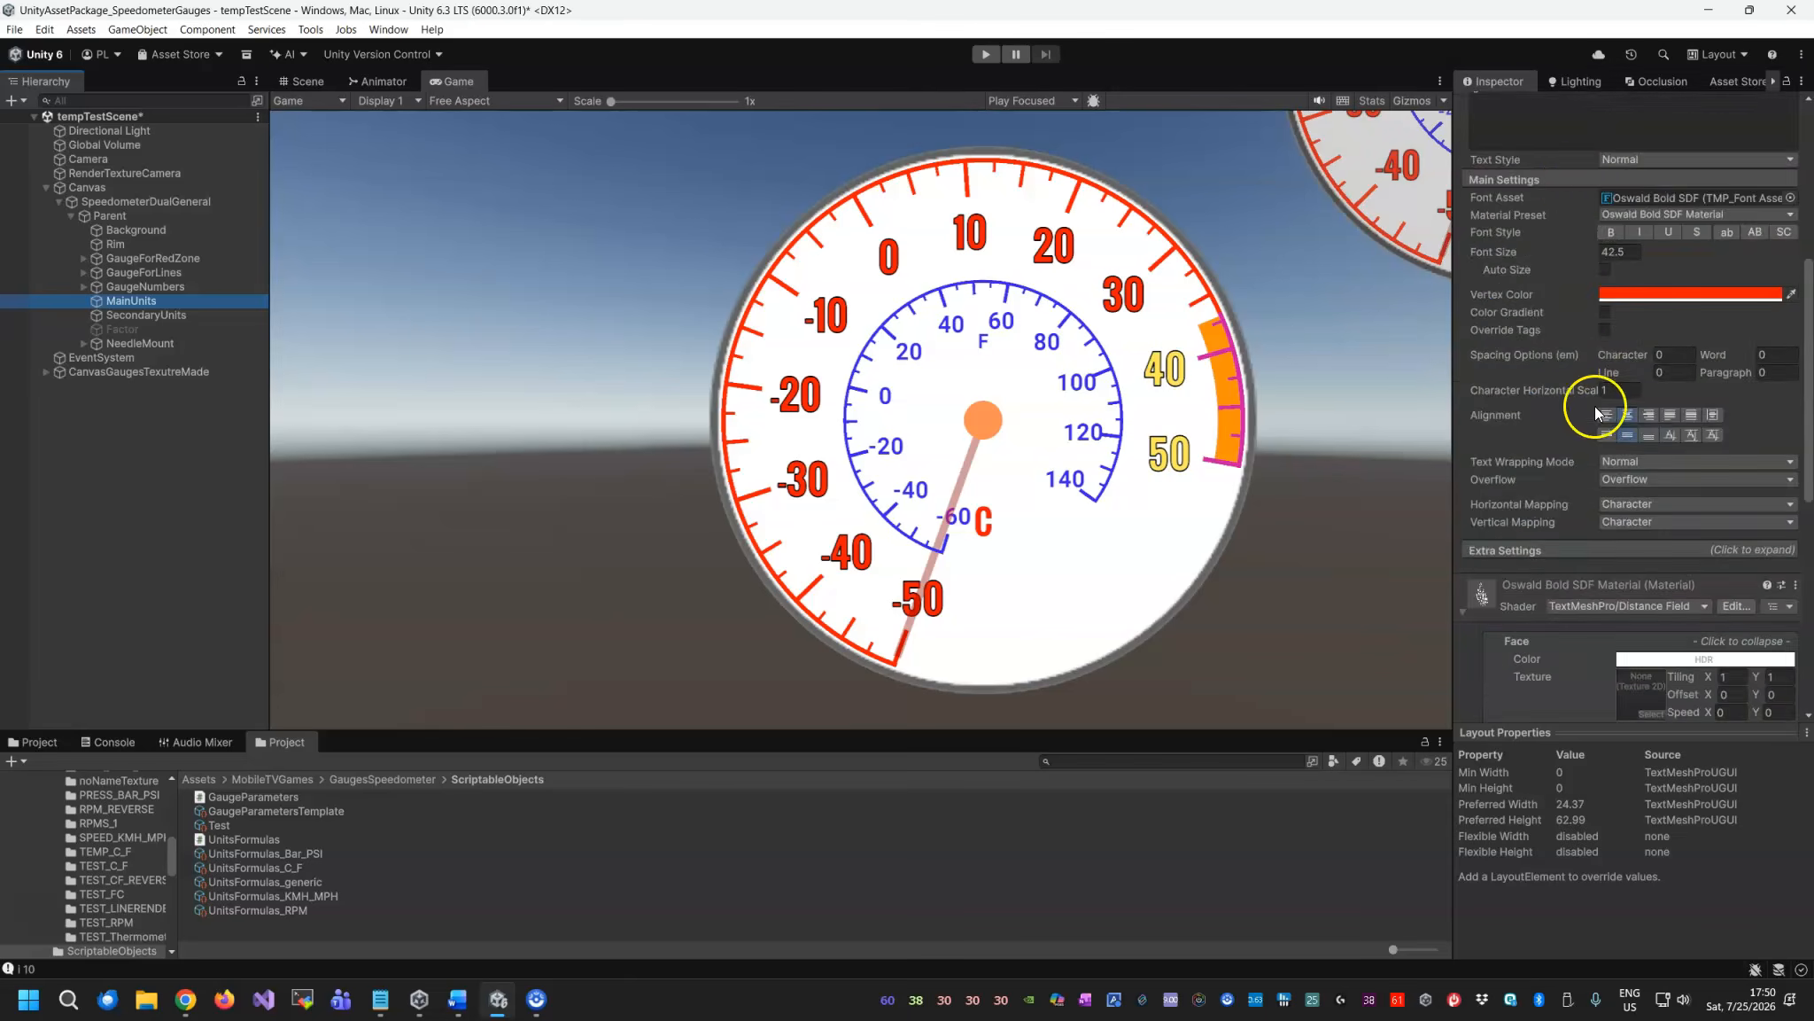
{"action": "left_click", "coordinate": [1538, 431]}
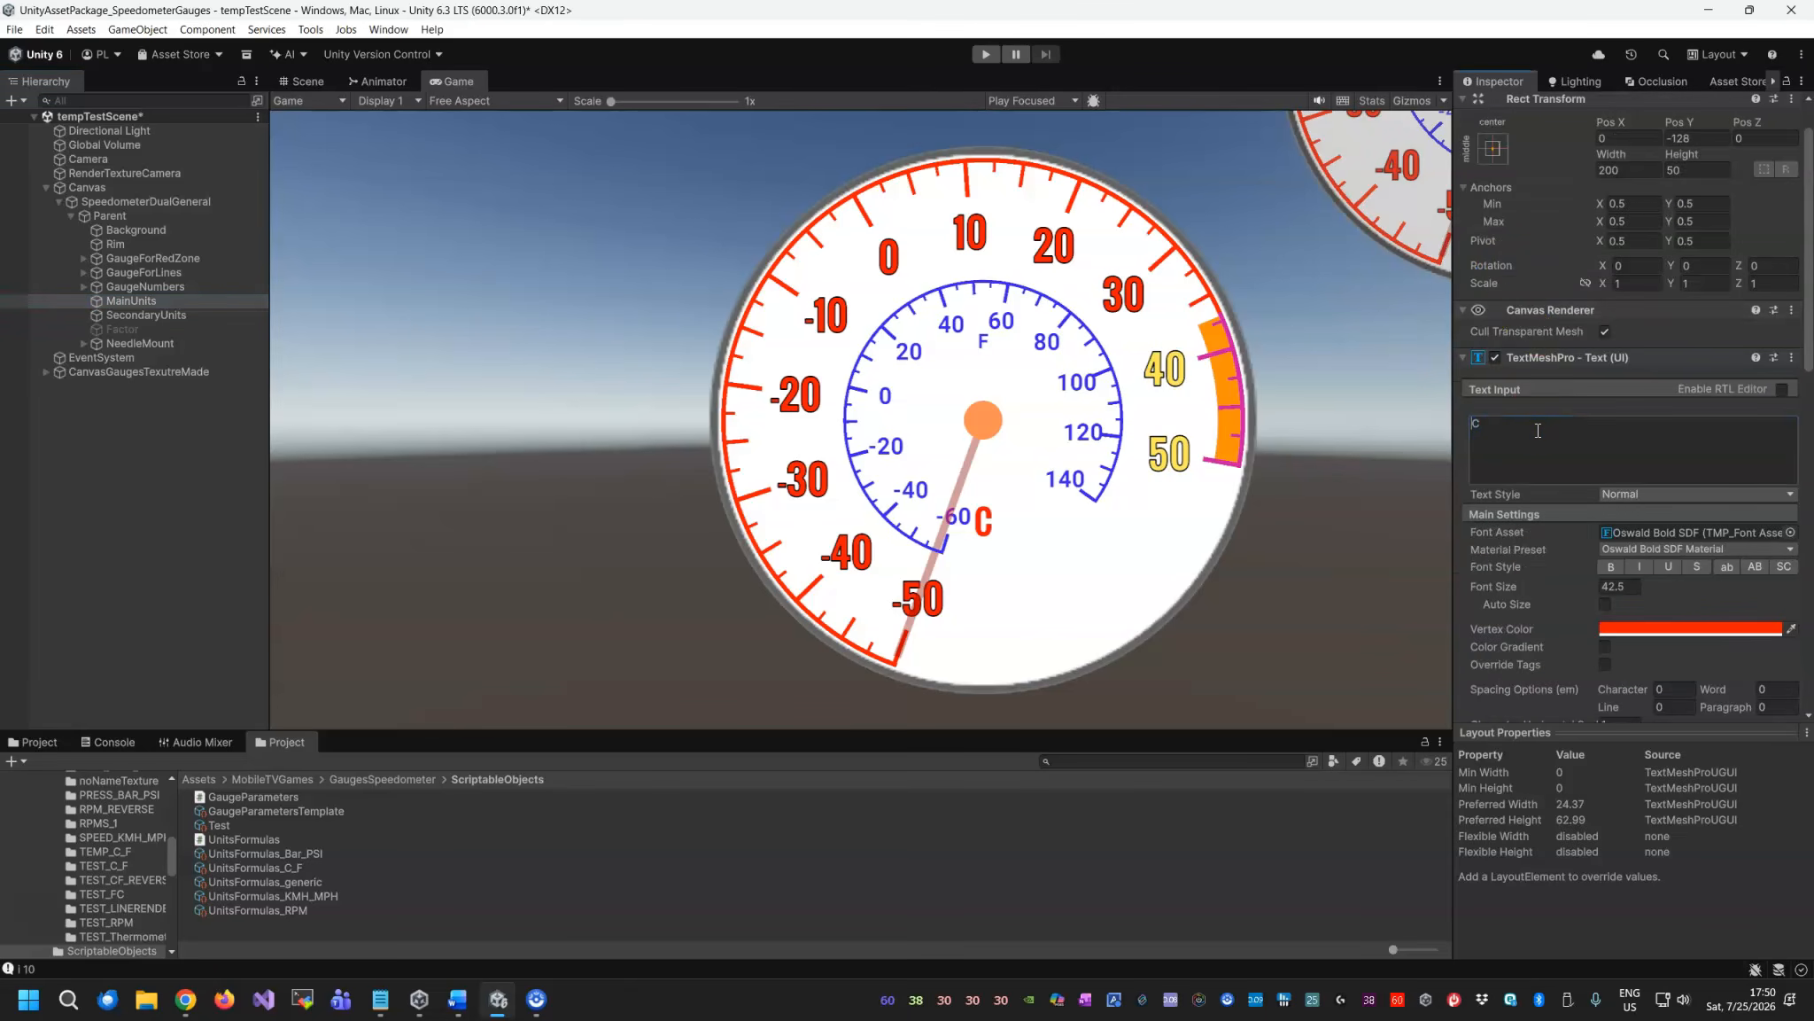
{"action": "left_click", "coordinate": [1584, 420]}
{"action": "type", "text": "°"}
{"action": "key", "text": "BackSpace"}
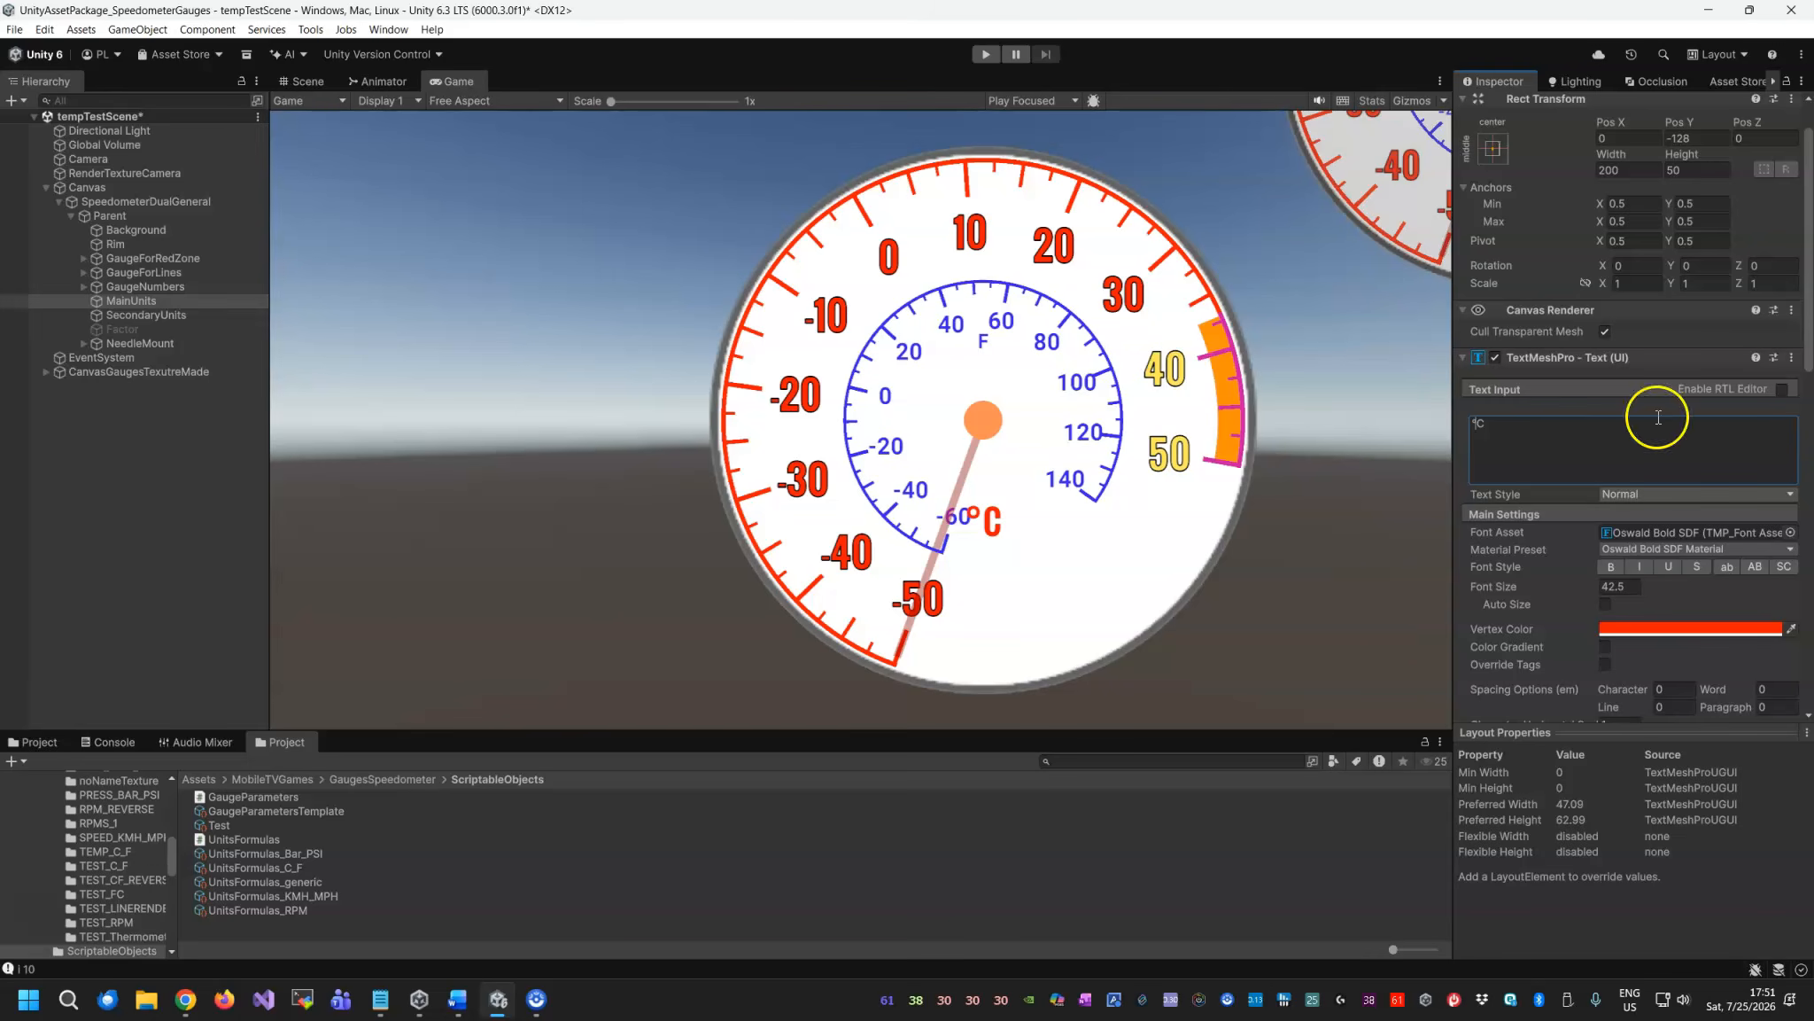
Move the °C label clear of the inner scale's -60 mark, to about Pos X 30, Pos Y -164, and return to the Game view.
{"action": "left_click", "coordinate": [300, 81]}
{"action": "key", "text": "f"}
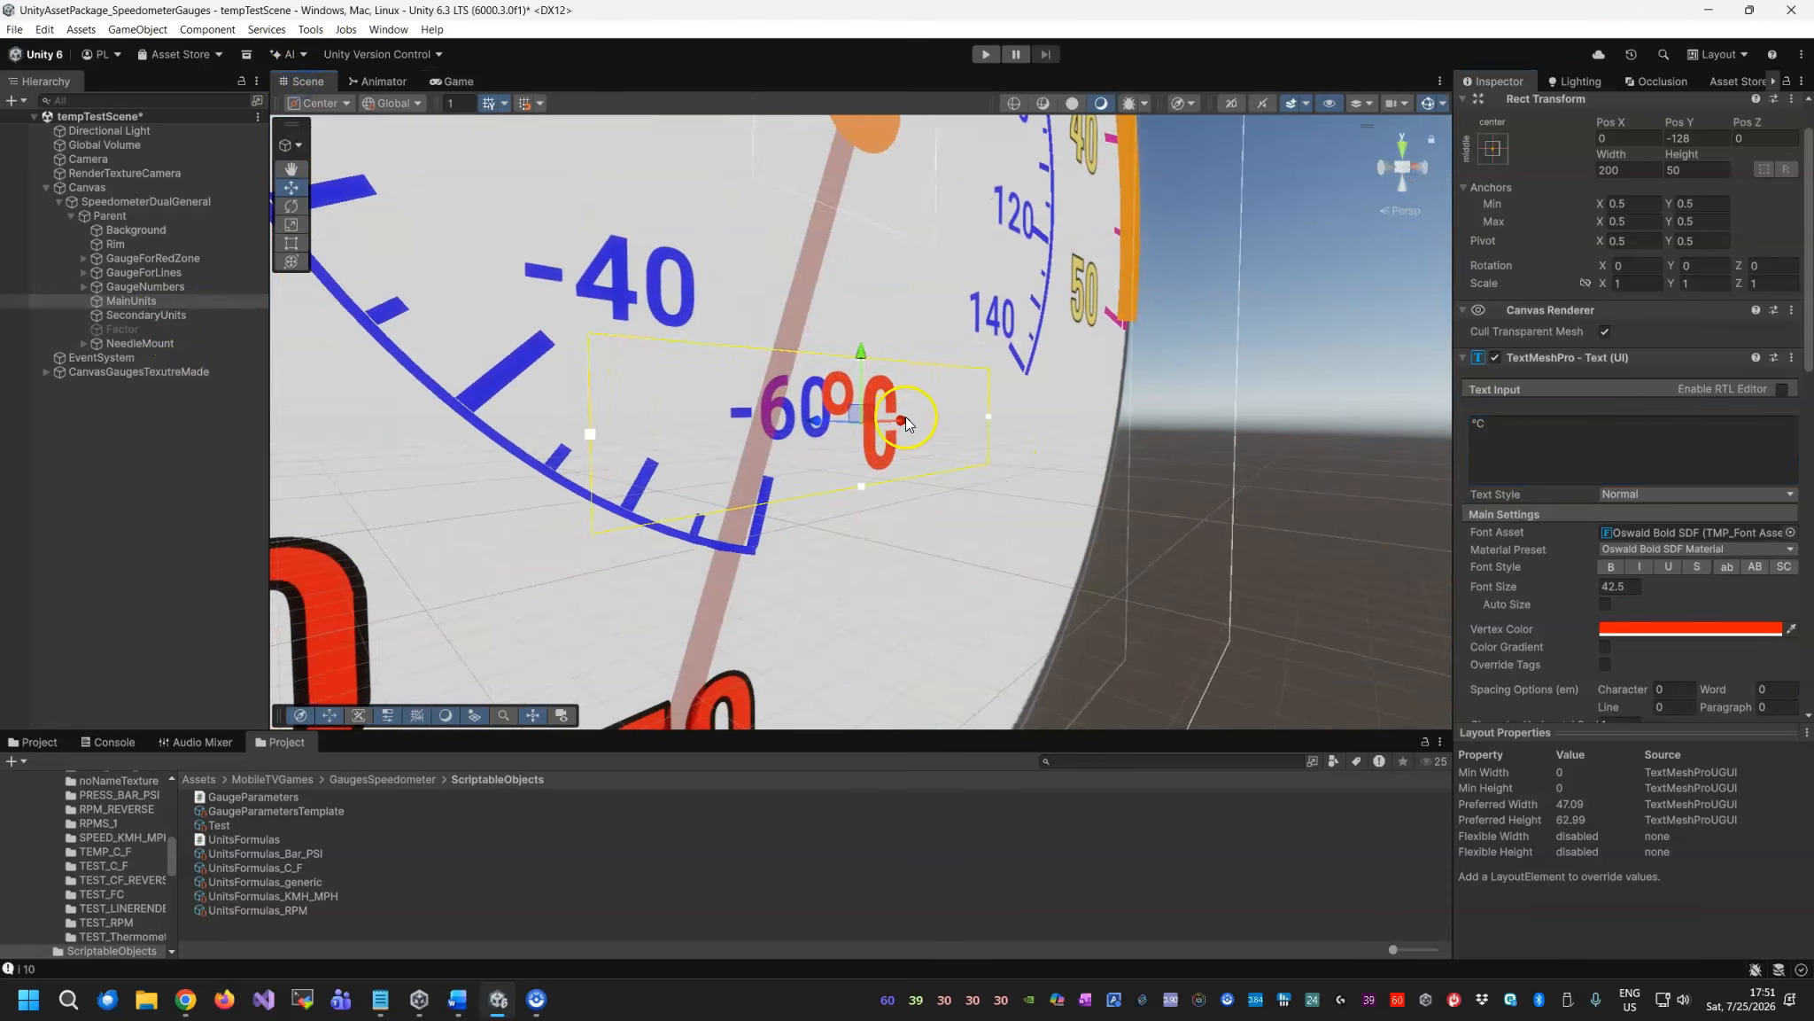
{"action": "mouse_move", "coordinate": [905, 416]}
{"action": "left_mouse_down"}
{"action": "mouse_move", "coordinate": [930, 419]}
{"action": "mouse_move", "coordinate": [935, 395]}
{"action": "mouse_move", "coordinate": [916, 443]}
{"action": "left_mouse_up"}
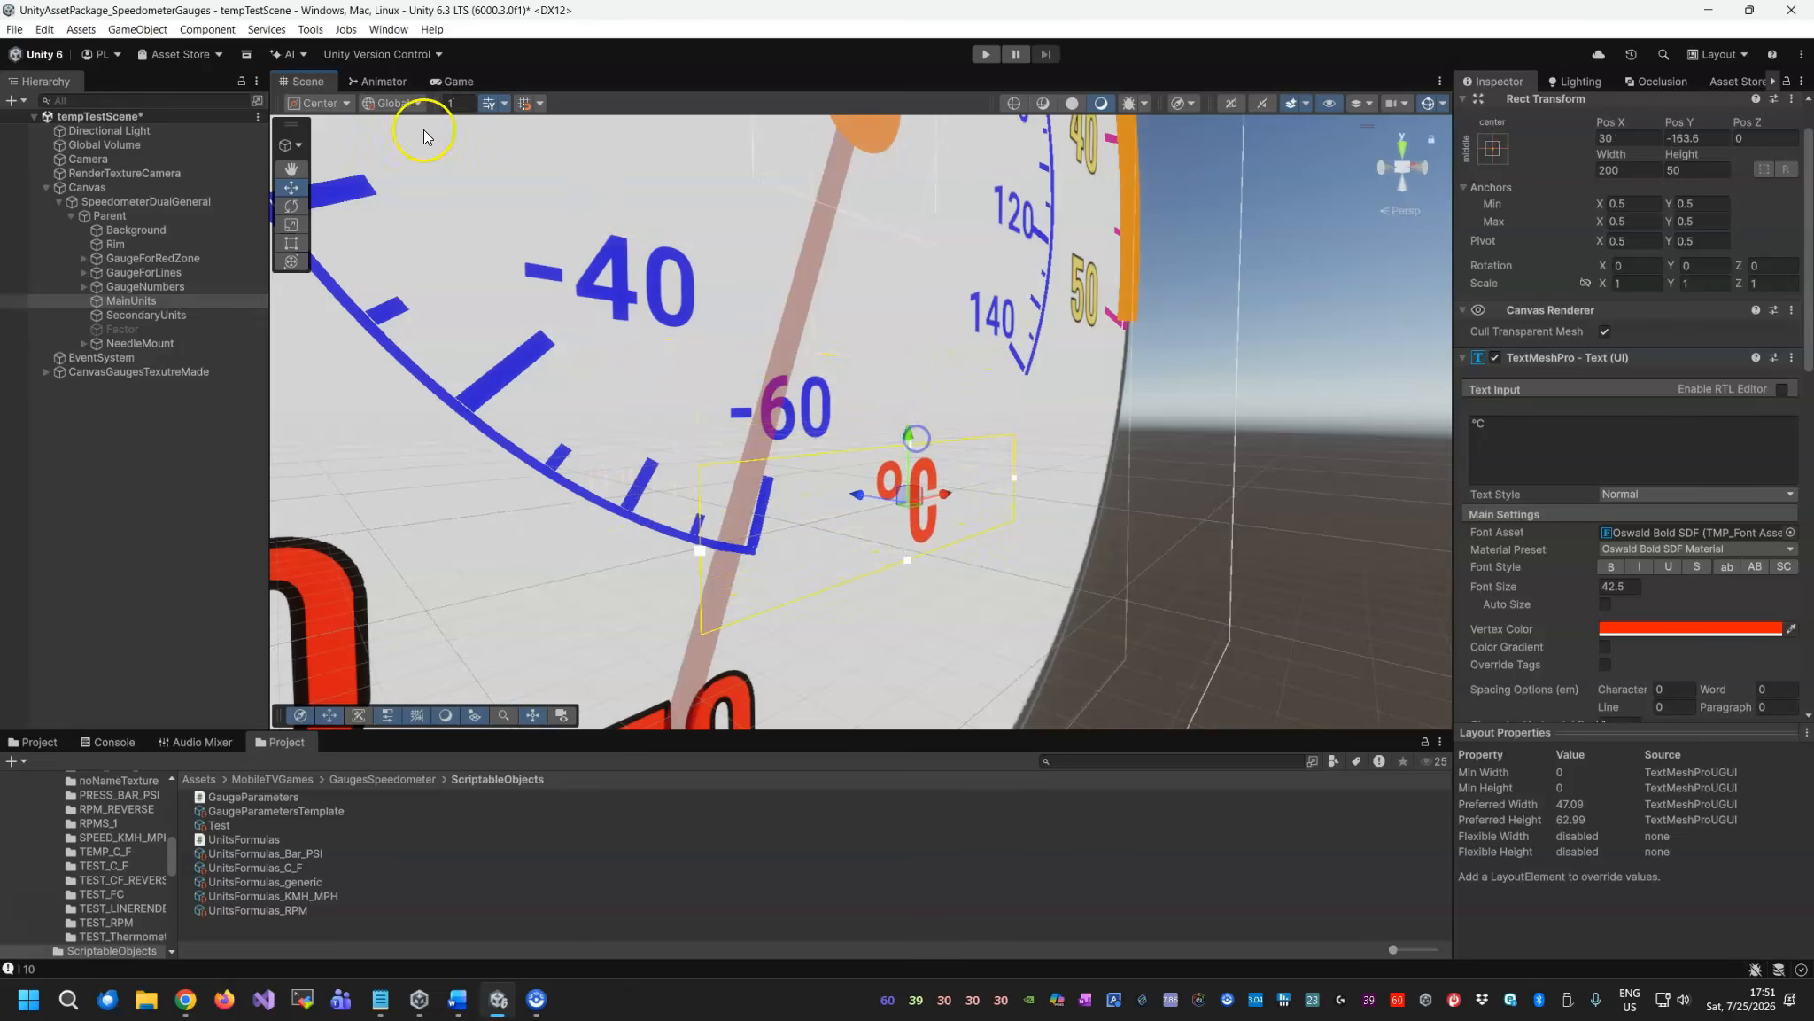
{"action": "left_click", "coordinate": [454, 81]}
{"action": "scroll", "coordinate": [1543, 381], "scroll_direction": "up", "scroll_amount": 2}
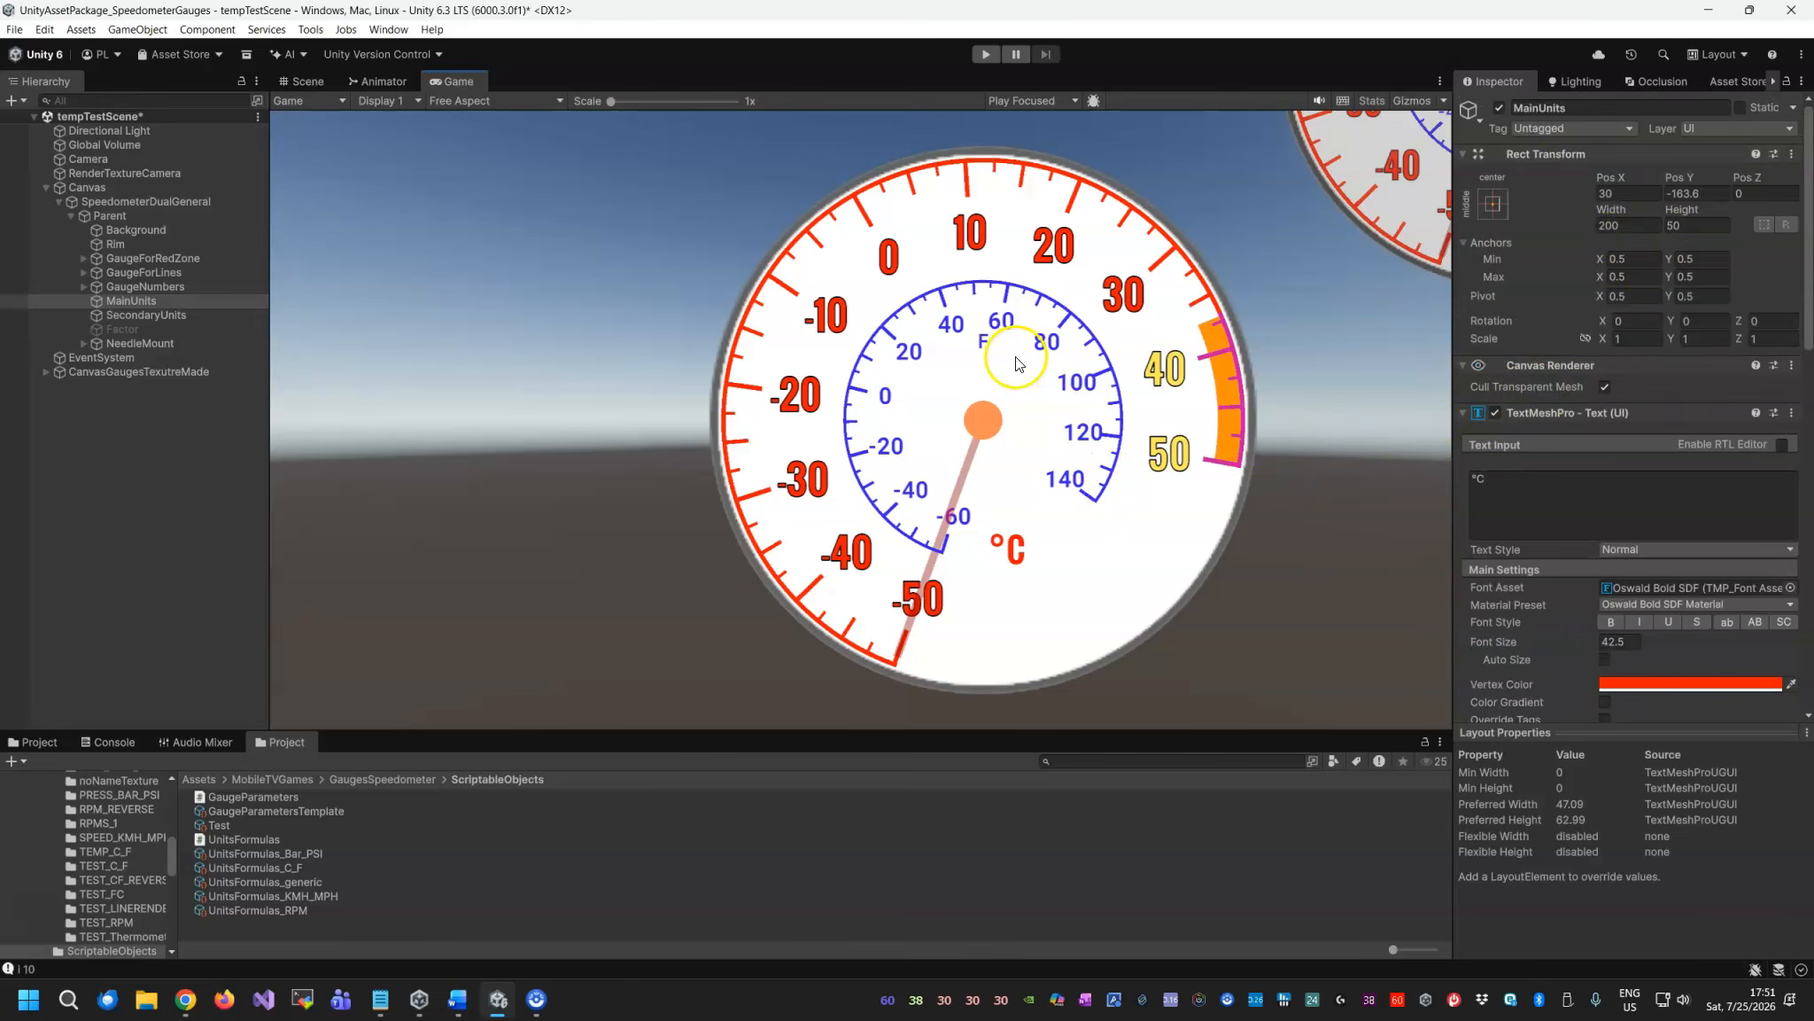
Deactivate the Background object of the SpeedometerDualGeneral gauge.
{"action": "left_click", "coordinate": [213, 202]}
{"action": "scroll", "coordinate": [1558, 615], "scroll_direction": "down", "scroll_amount": 3}
{"action": "scroll", "coordinate": [1558, 615], "scroll_direction": "down", "scroll_amount": 10}
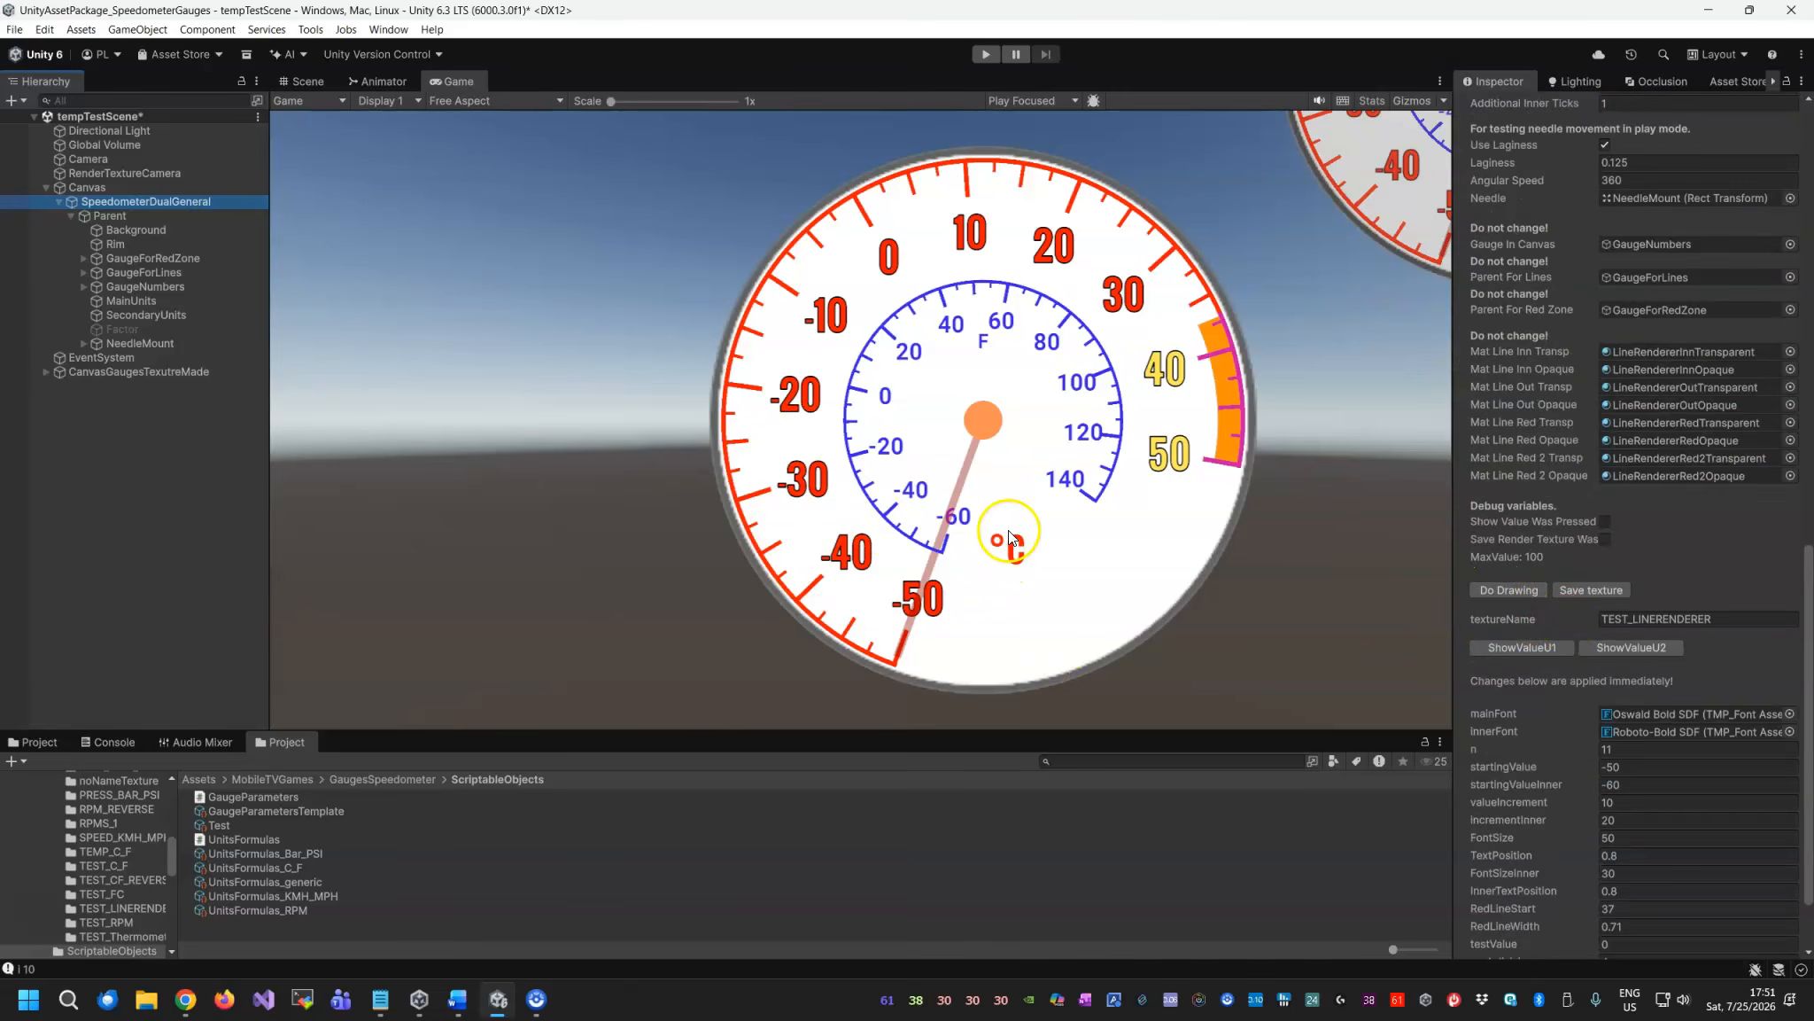
{"action": "left_click", "coordinate": [138, 229]}
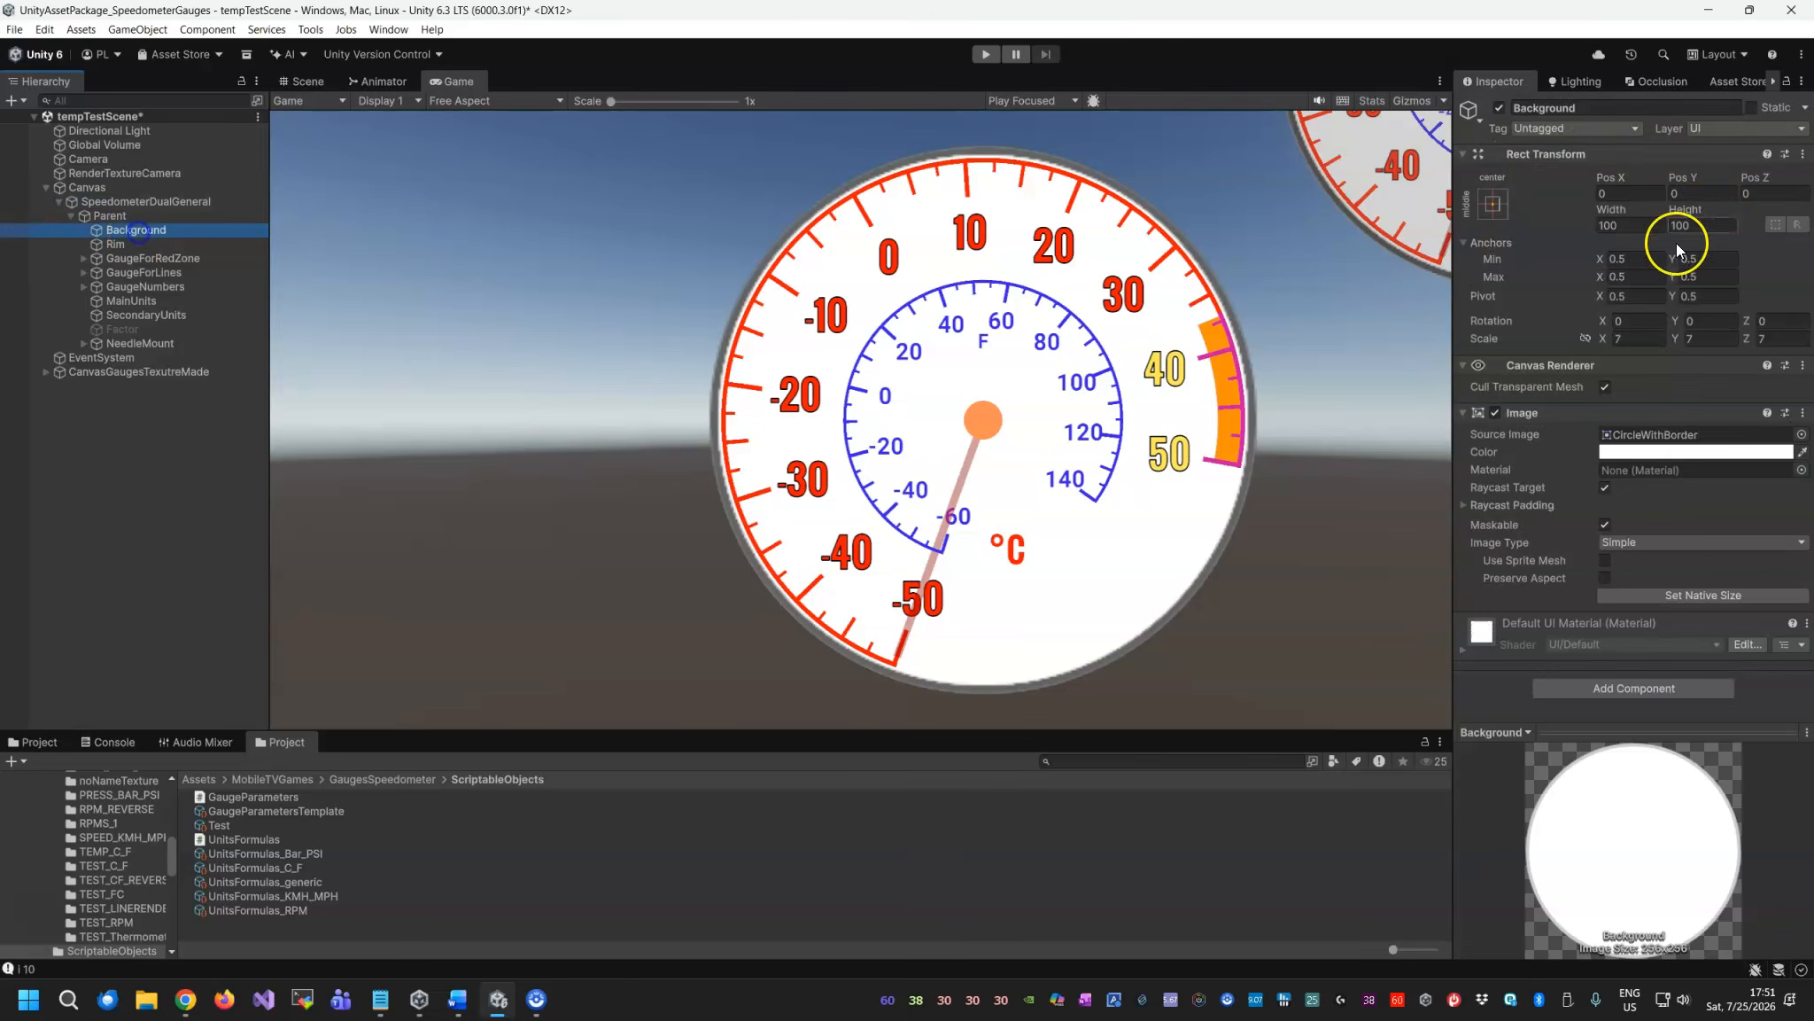
{"action": "left_click", "coordinate": [1500, 109]}
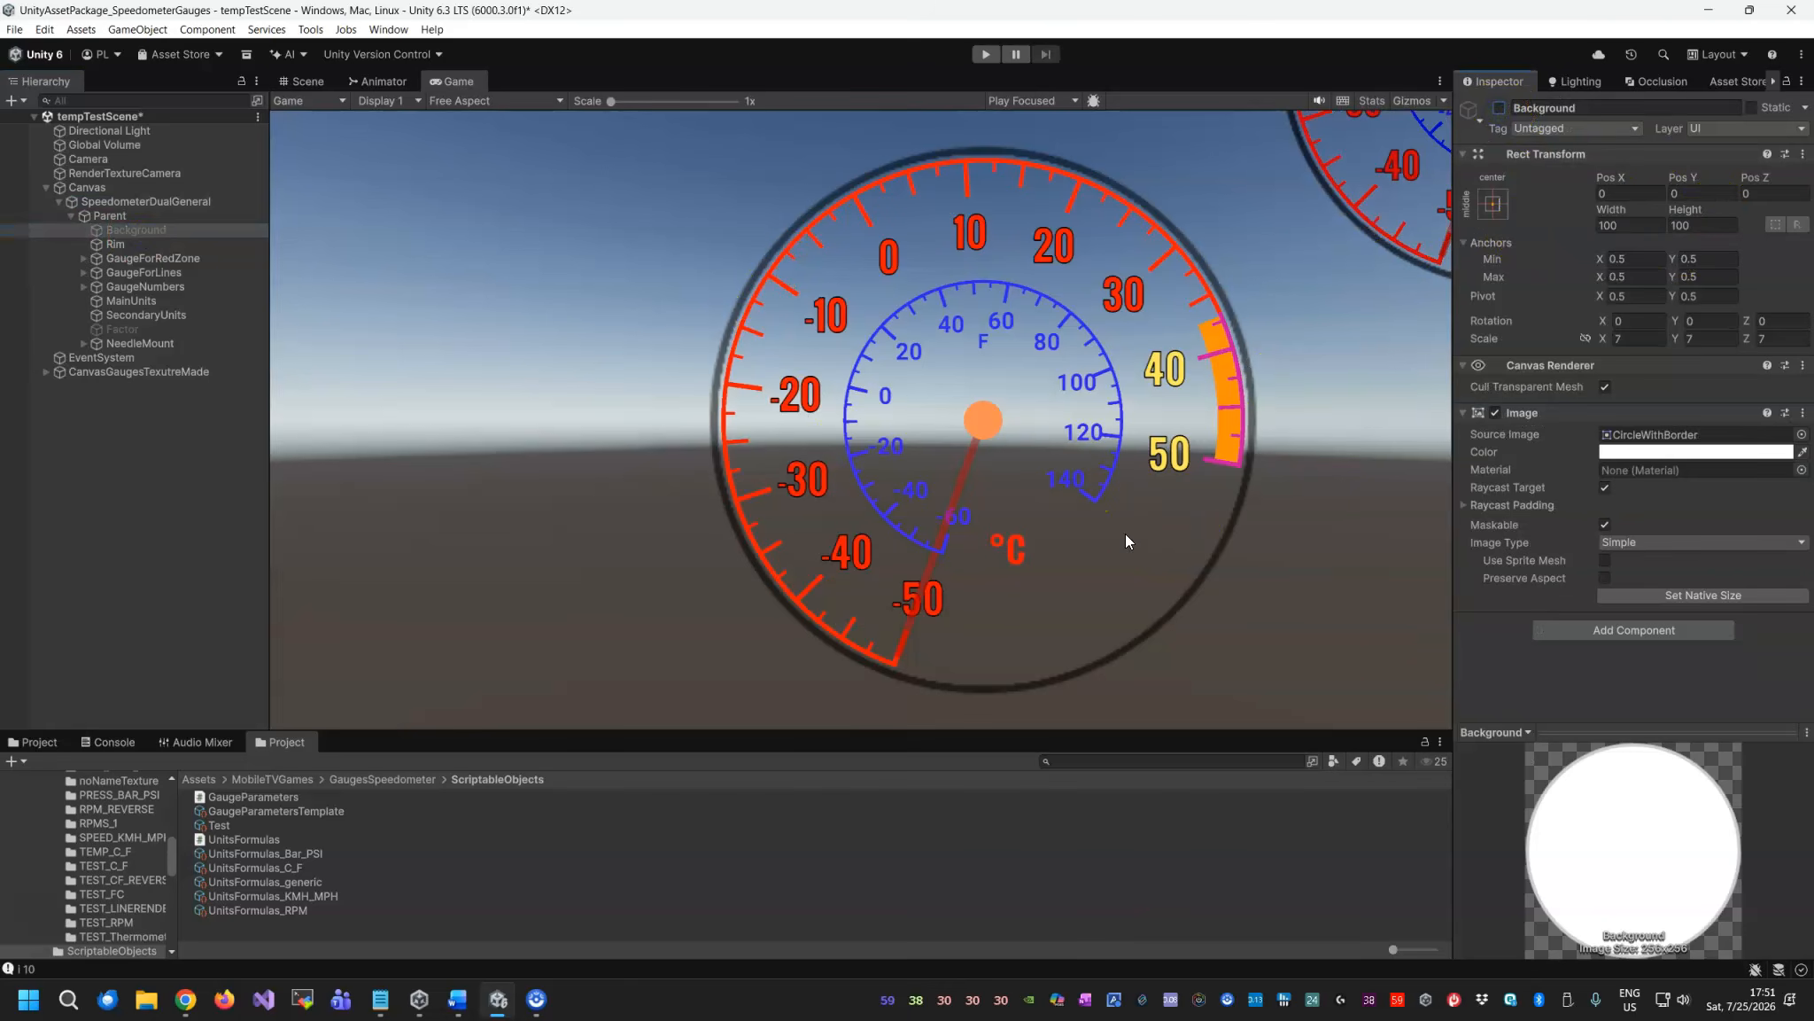
Set the gauge's textureName to TEST_TEMP_CF and save its texture.
{"action": "left_click", "coordinate": [217, 201]}
{"action": "scroll", "coordinate": [1576, 583], "scroll_direction": "down", "scroll_amount": 15}
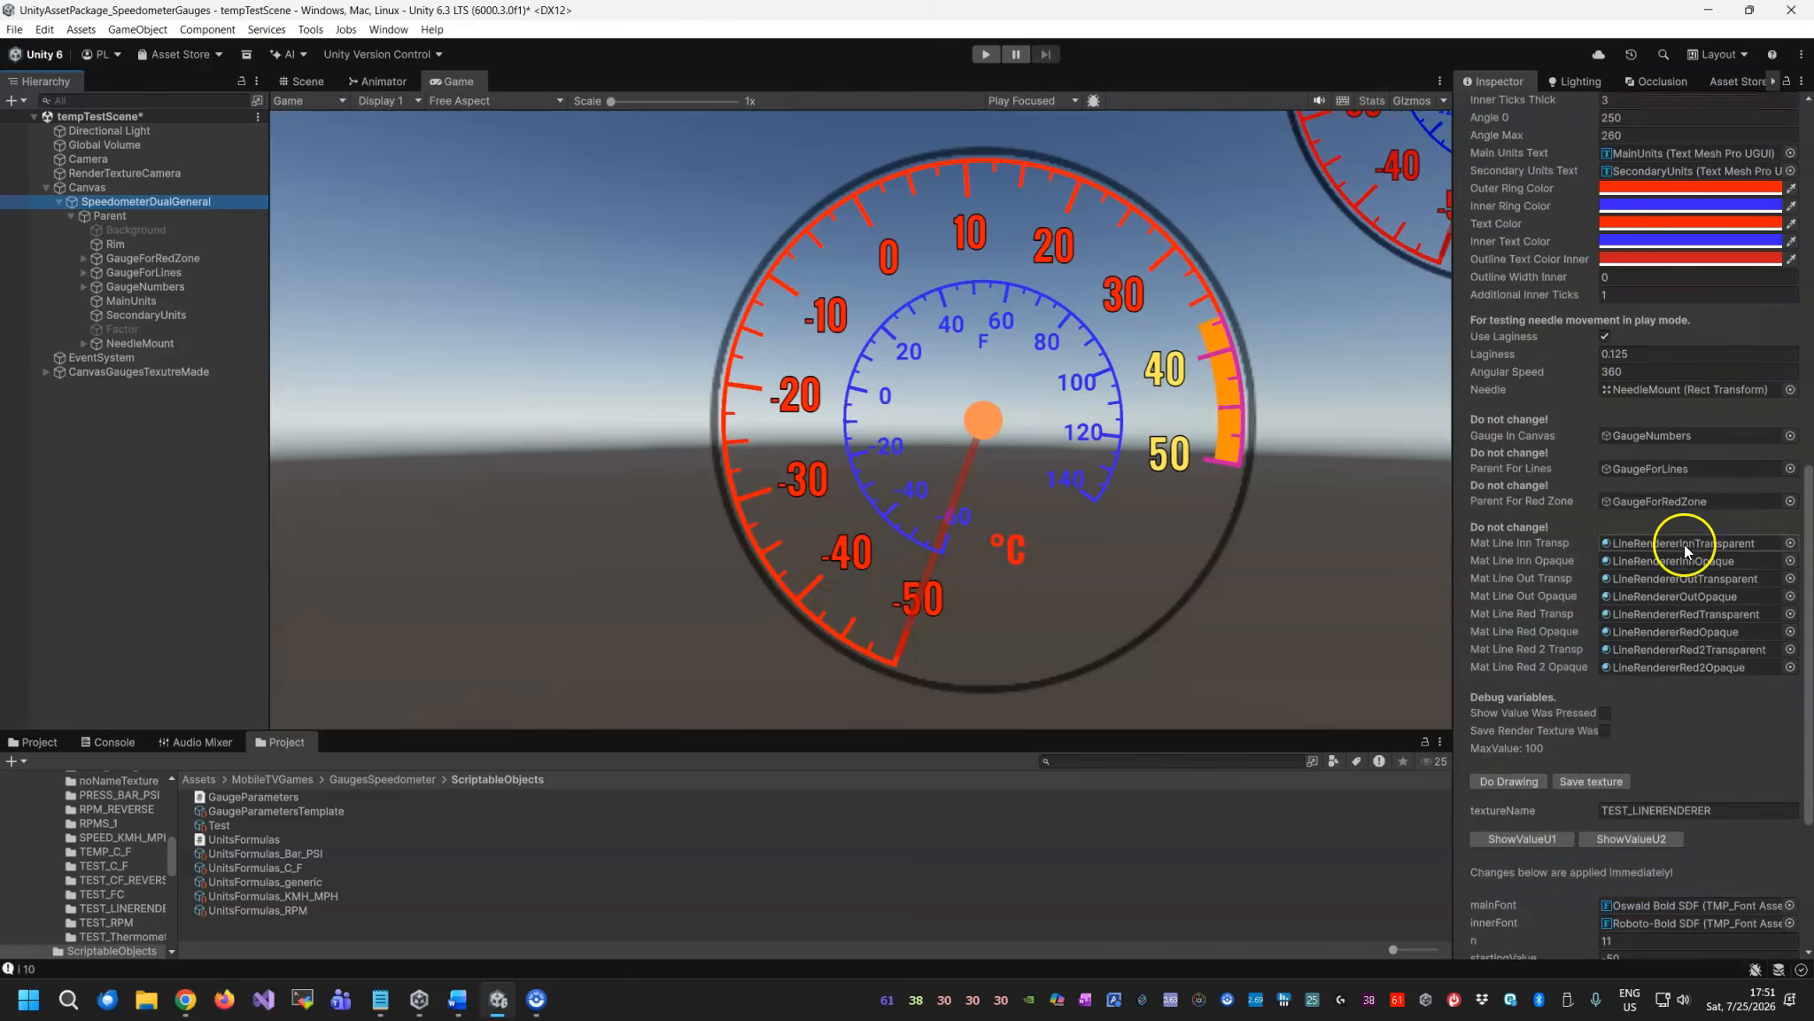
{"action": "left_click", "coordinate": [1720, 617]}
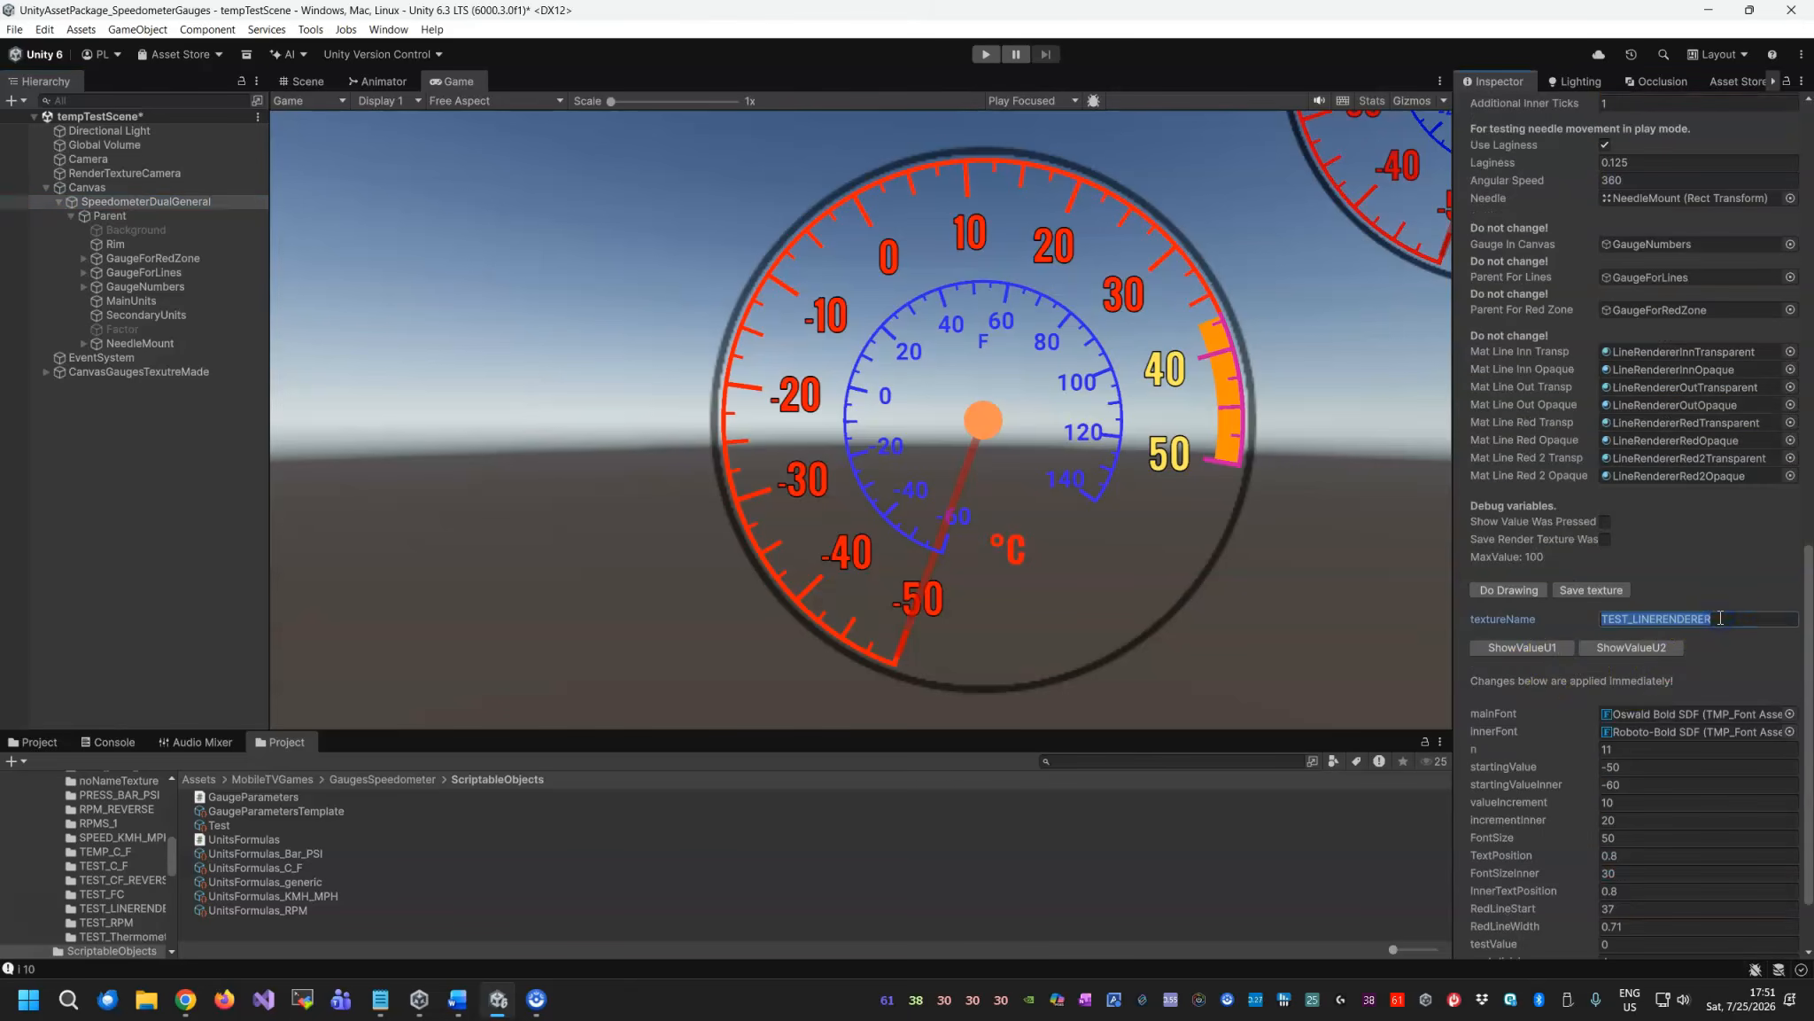
{"action": "type", "text": "TEST_TEMP_CF"}
{"action": "left_click", "coordinate": [1615, 590]}
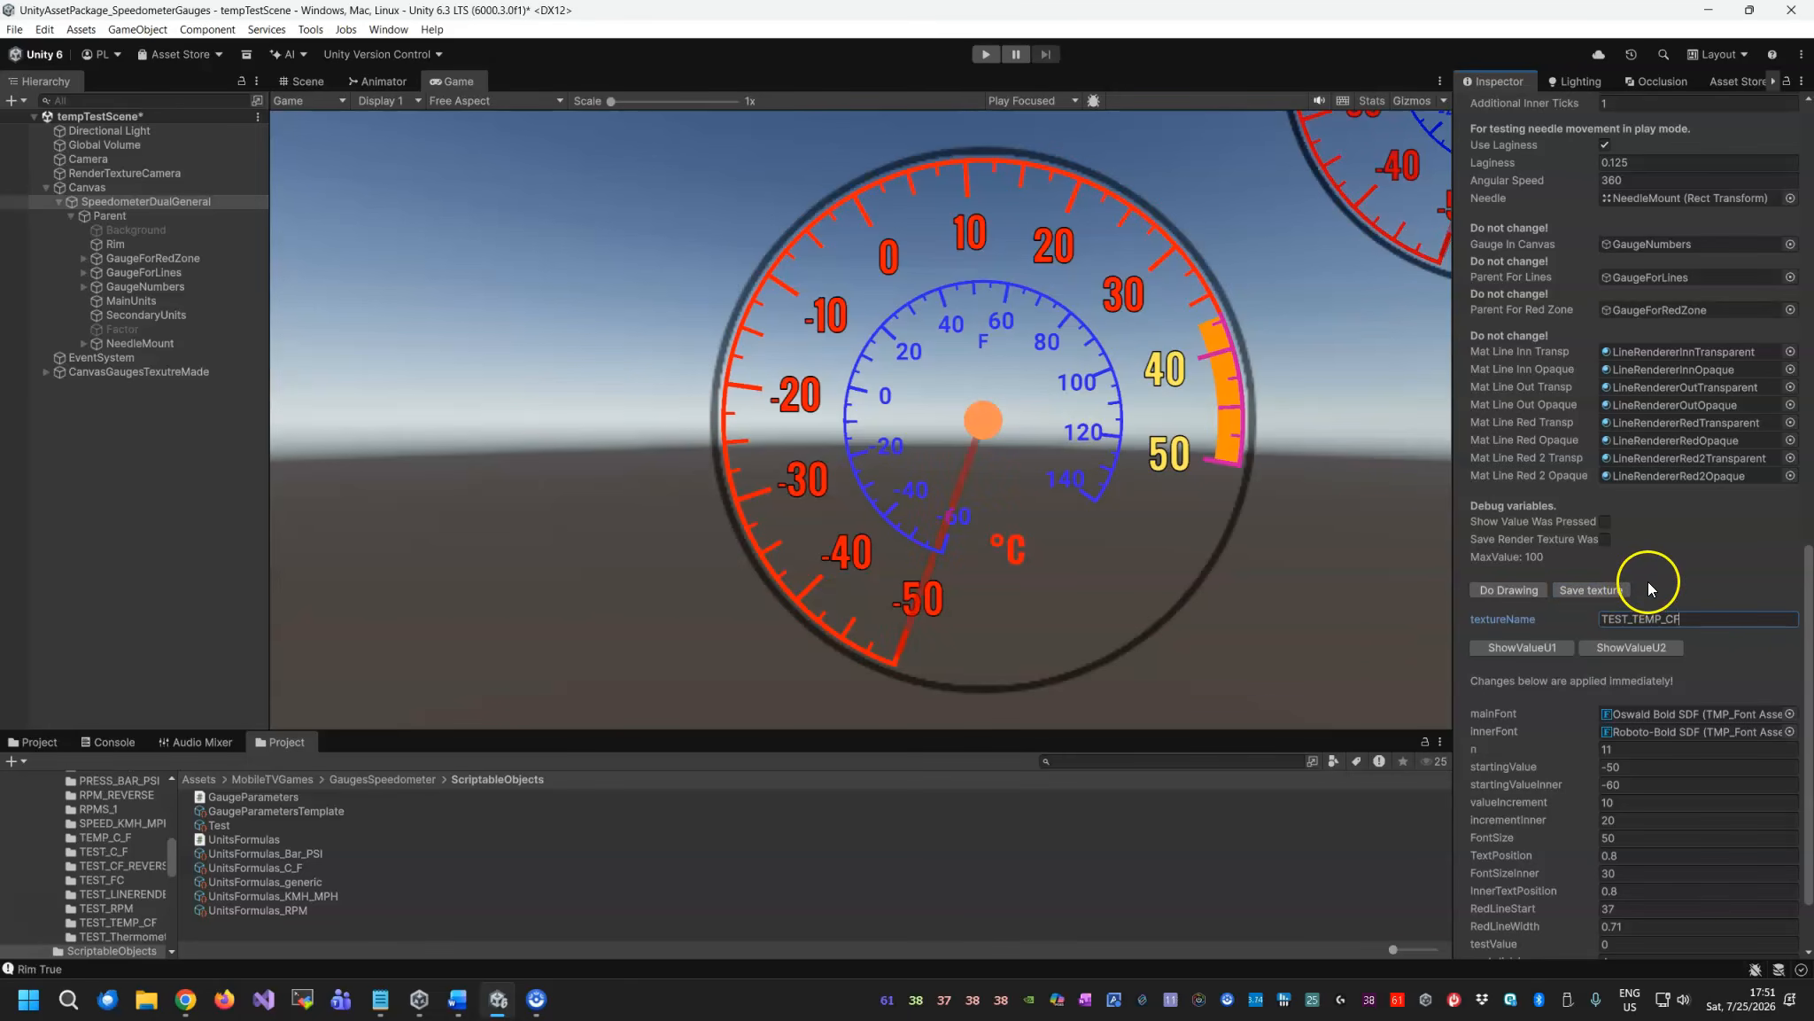
Open the TEST_TEMP_CF folder inside GaugesSpeedometer's SavedRenderTextures.
{"action": "left_click", "coordinate": [367, 781]}
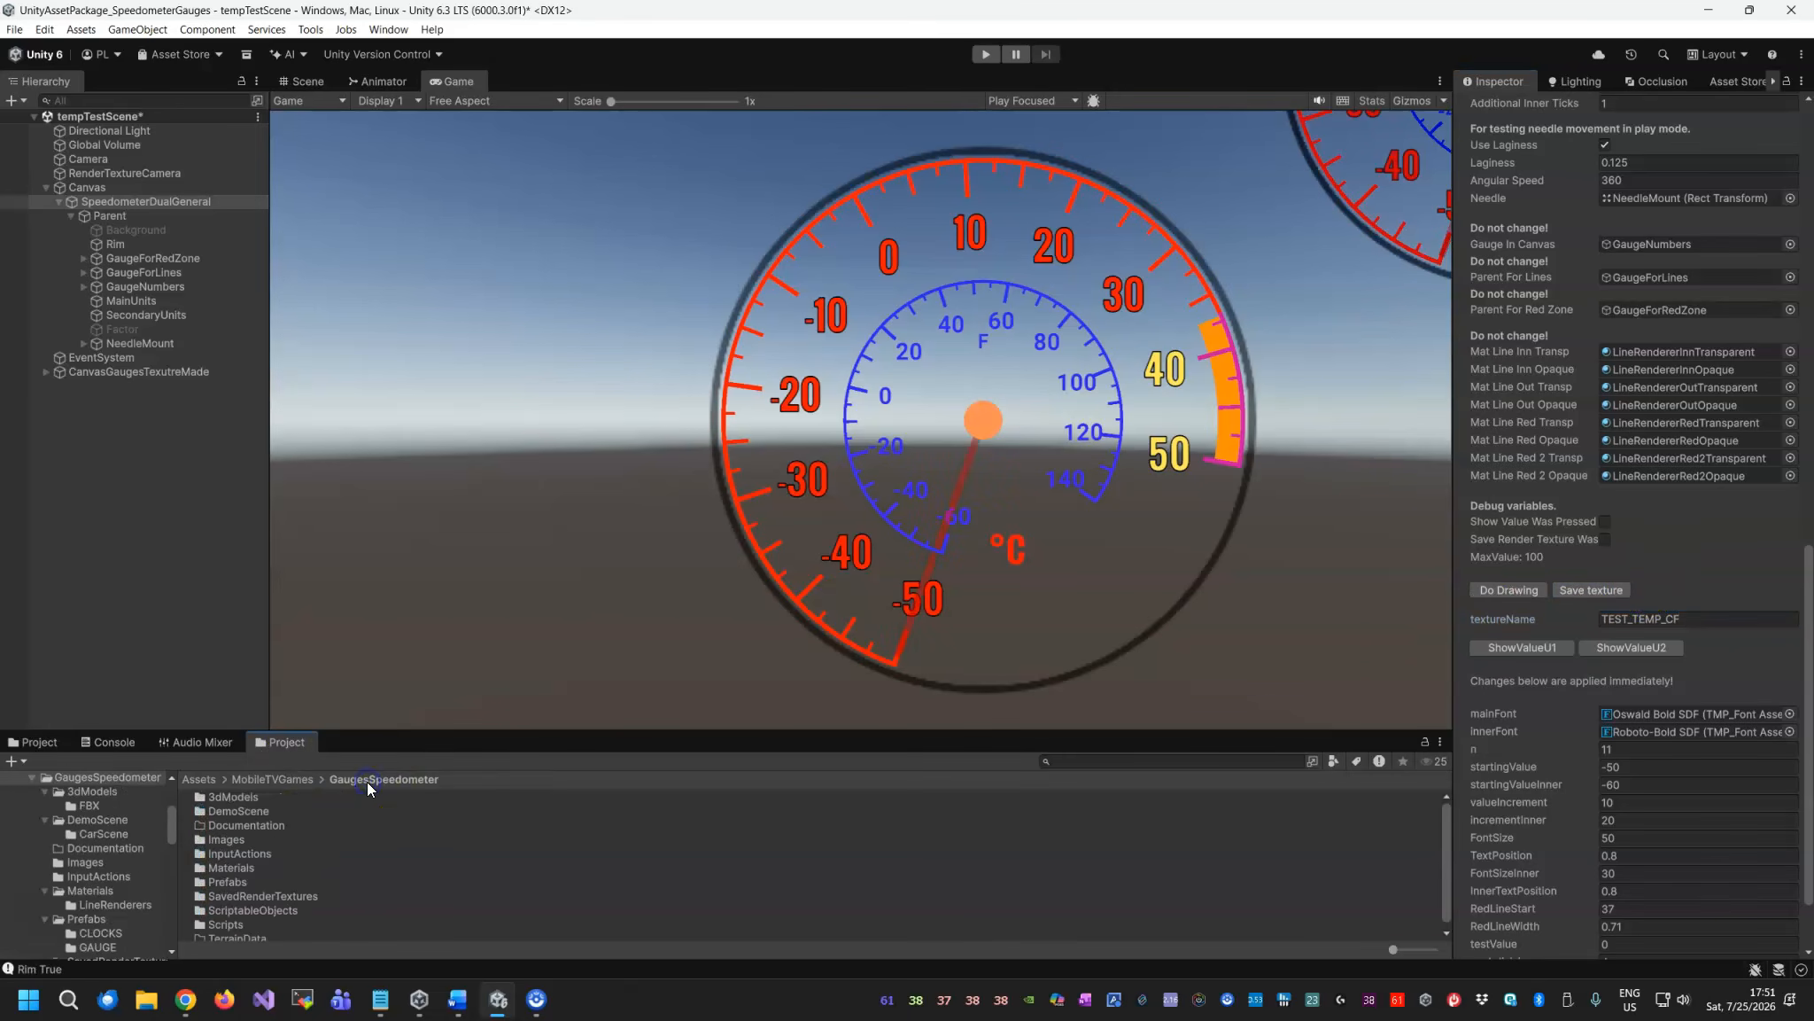
{"action": "double_click", "coordinate": [317, 894]}
{"action": "scroll", "coordinate": [390, 864], "scroll_direction": "down", "scroll_amount": 4}
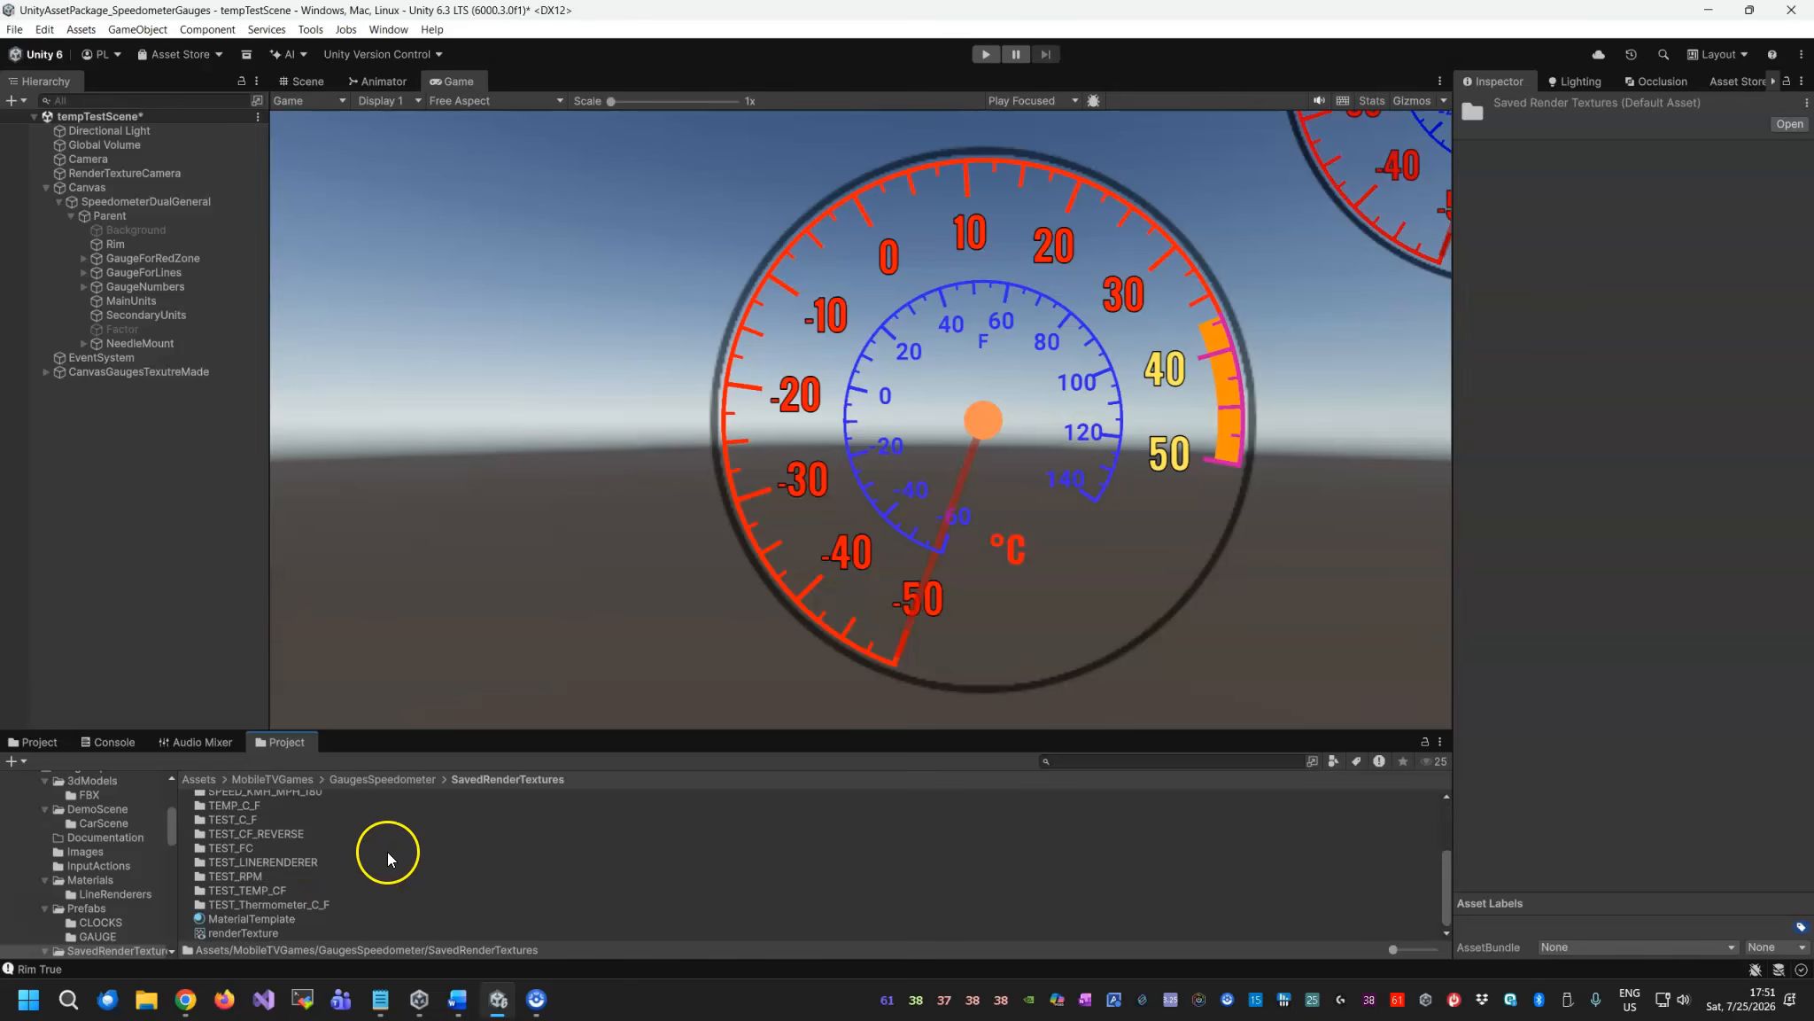
{"action": "left_click", "coordinate": [270, 891]}
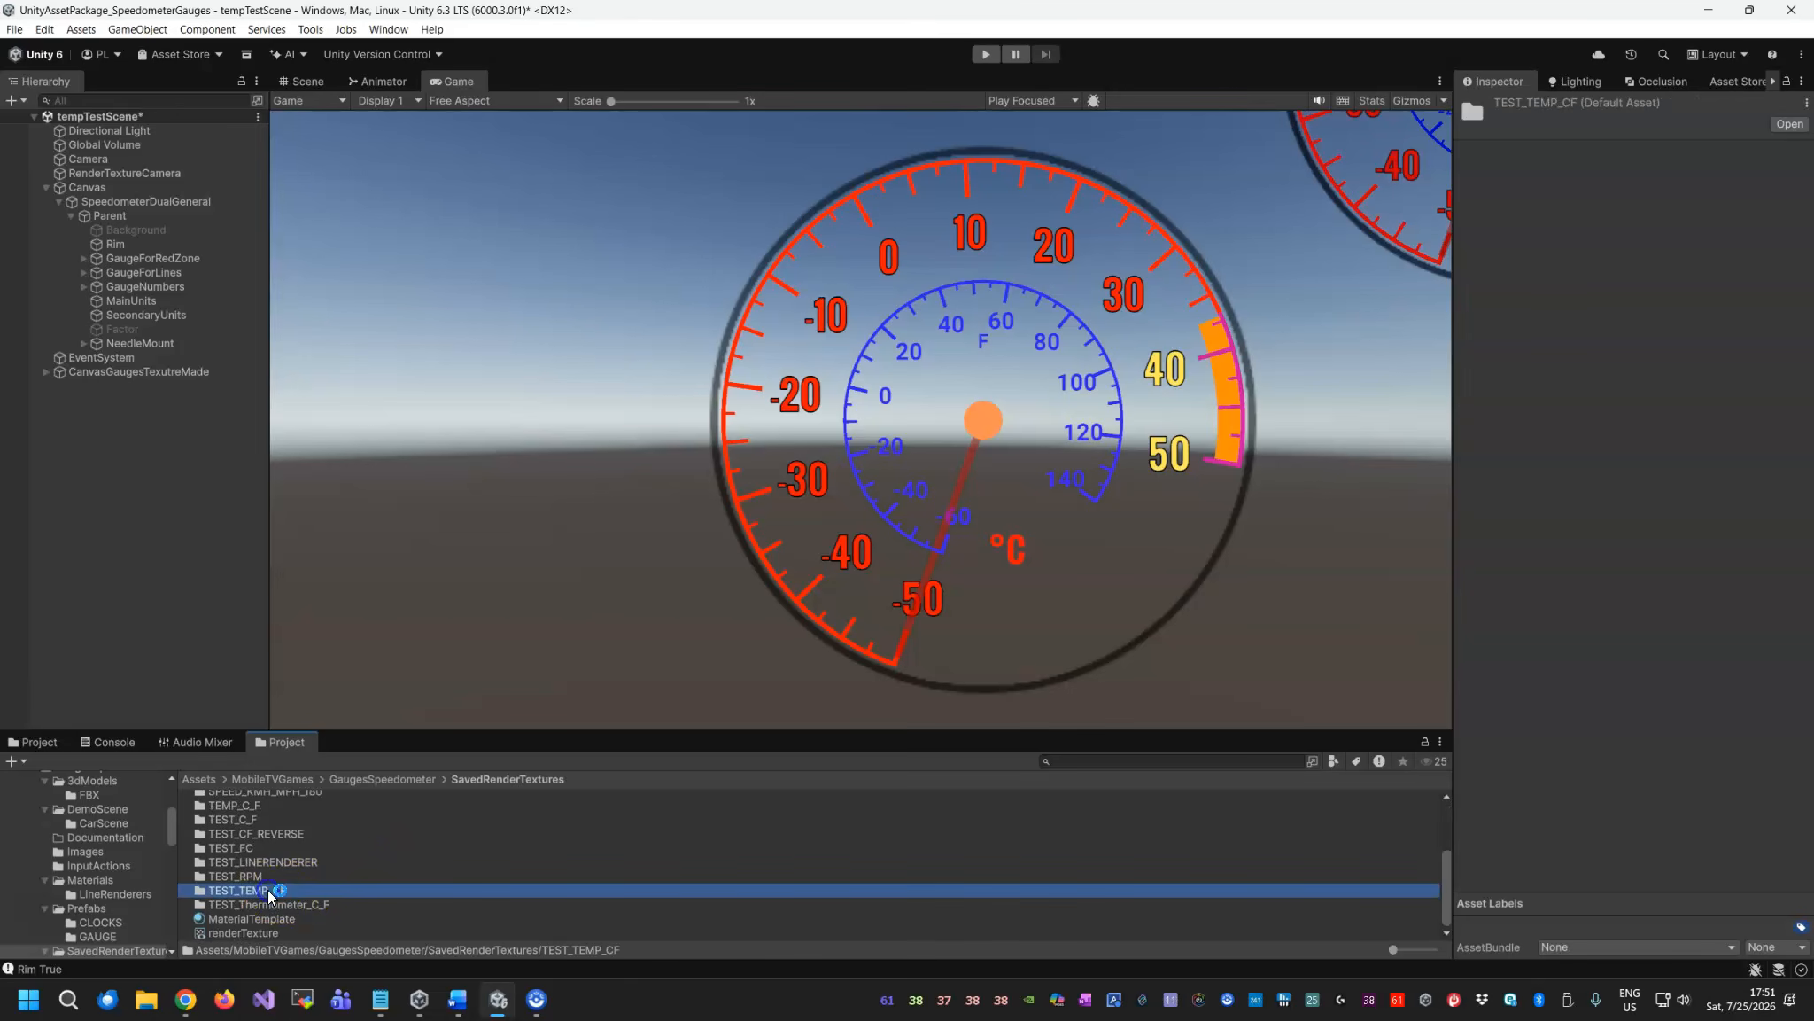
{"action": "double_click", "coordinate": [270, 891]}
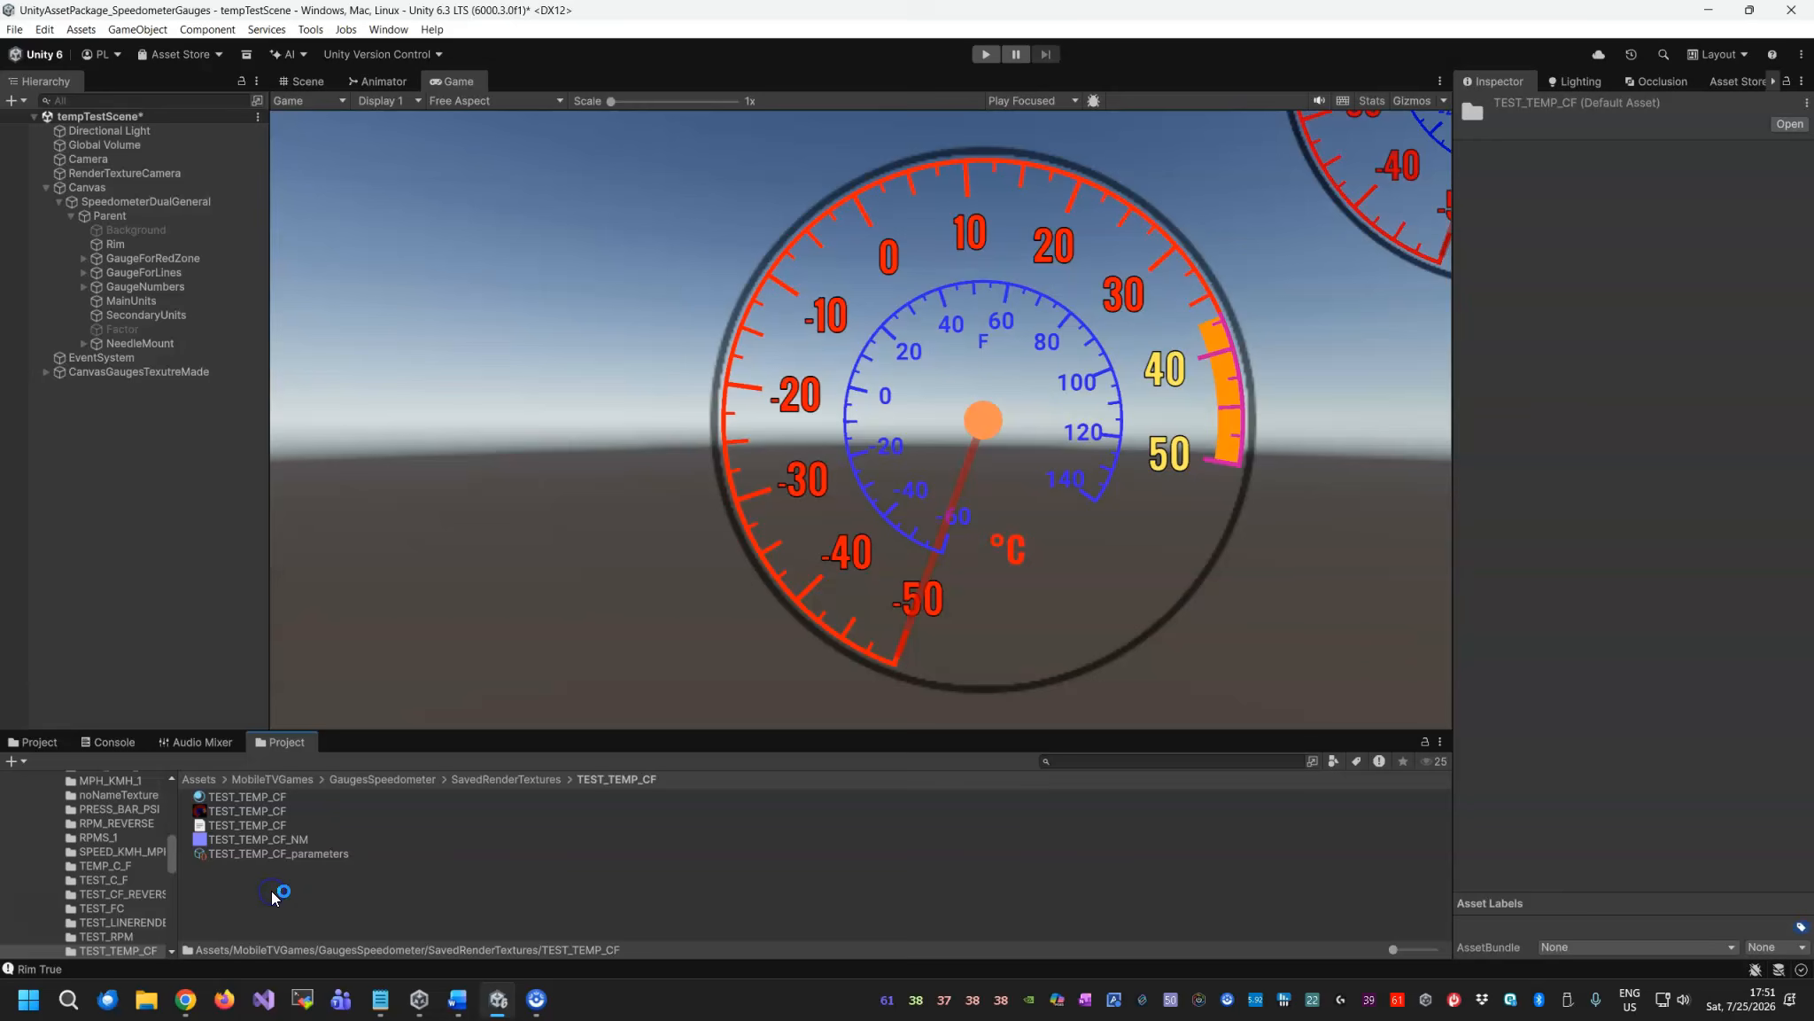
Examine the saved TEST_TEMP_CF material, color texture, normal map and gauge parameters.
{"action": "left_click", "coordinate": [262, 797]}
{"action": "left_click_drag", "start_coordinate": [1753, 827], "coordinate": [1663, 820]}
{"action": "left_click", "coordinate": [284, 811]}
{"action": "left_click_drag", "start_coordinate": [1773, 818], "coordinate": [1625, 824]}
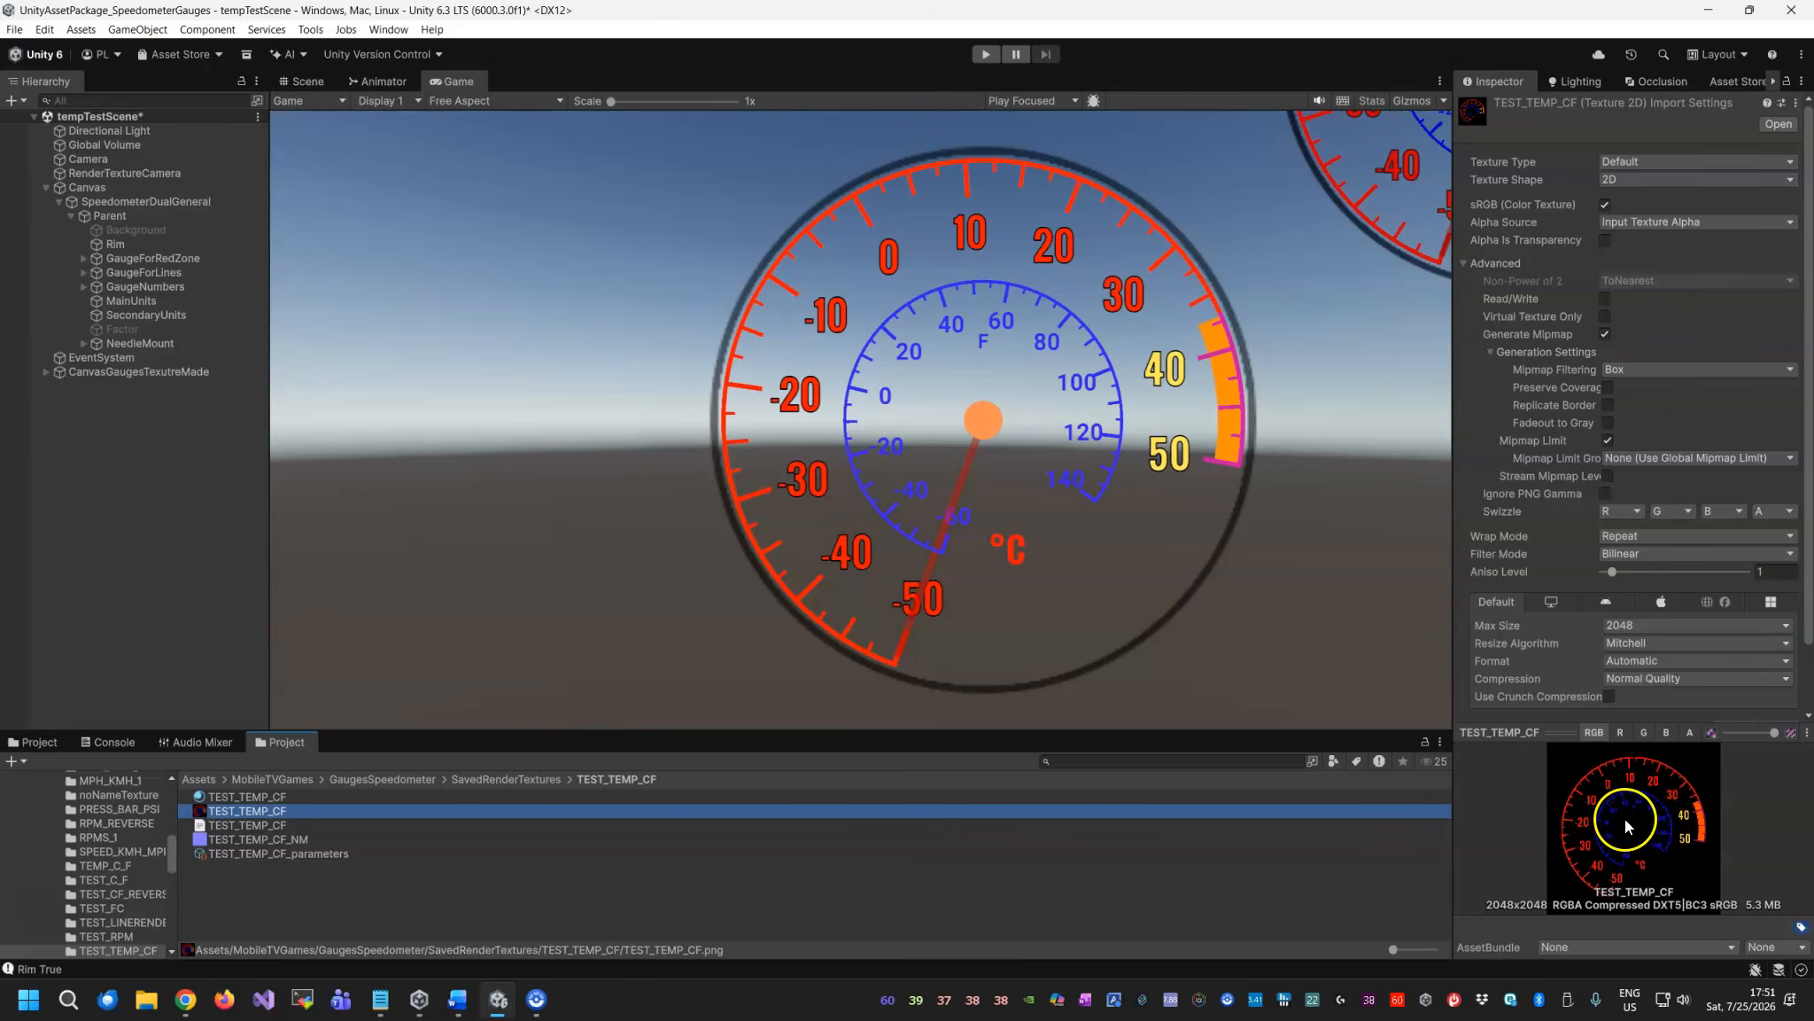
{"action": "left_click", "coordinate": [271, 839]}
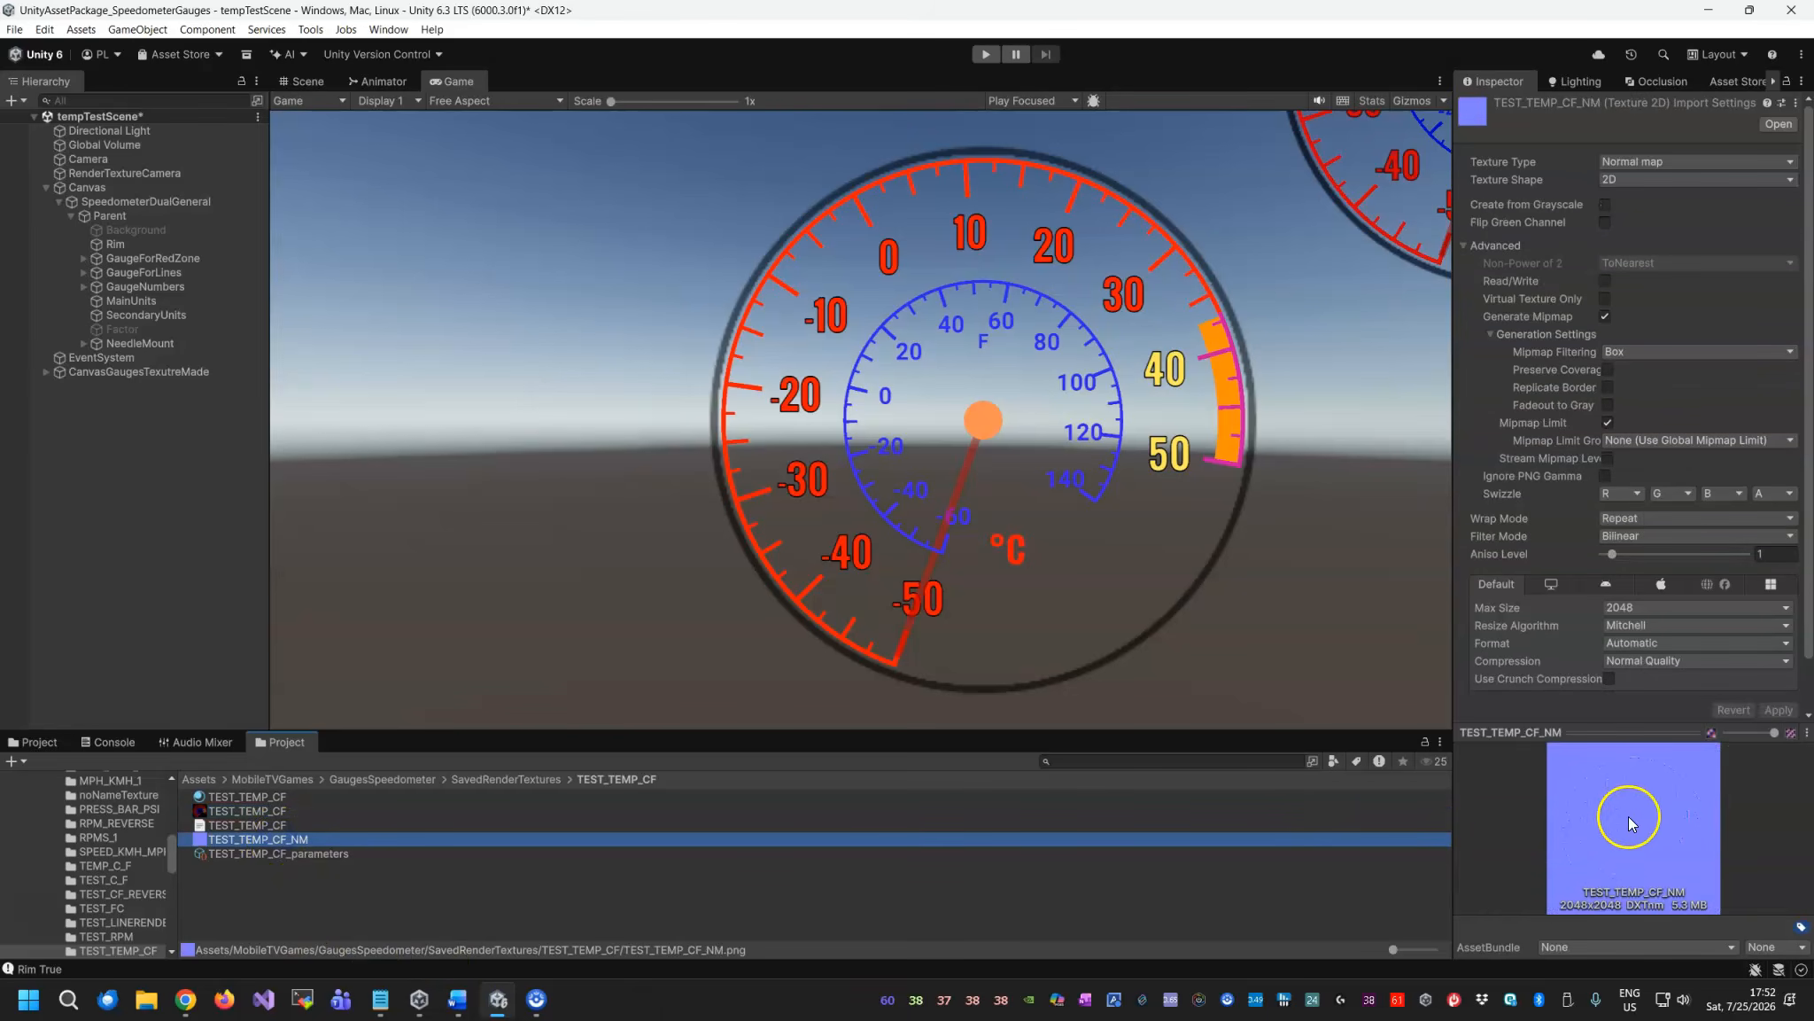
{"action": "left_click", "coordinate": [280, 852]}
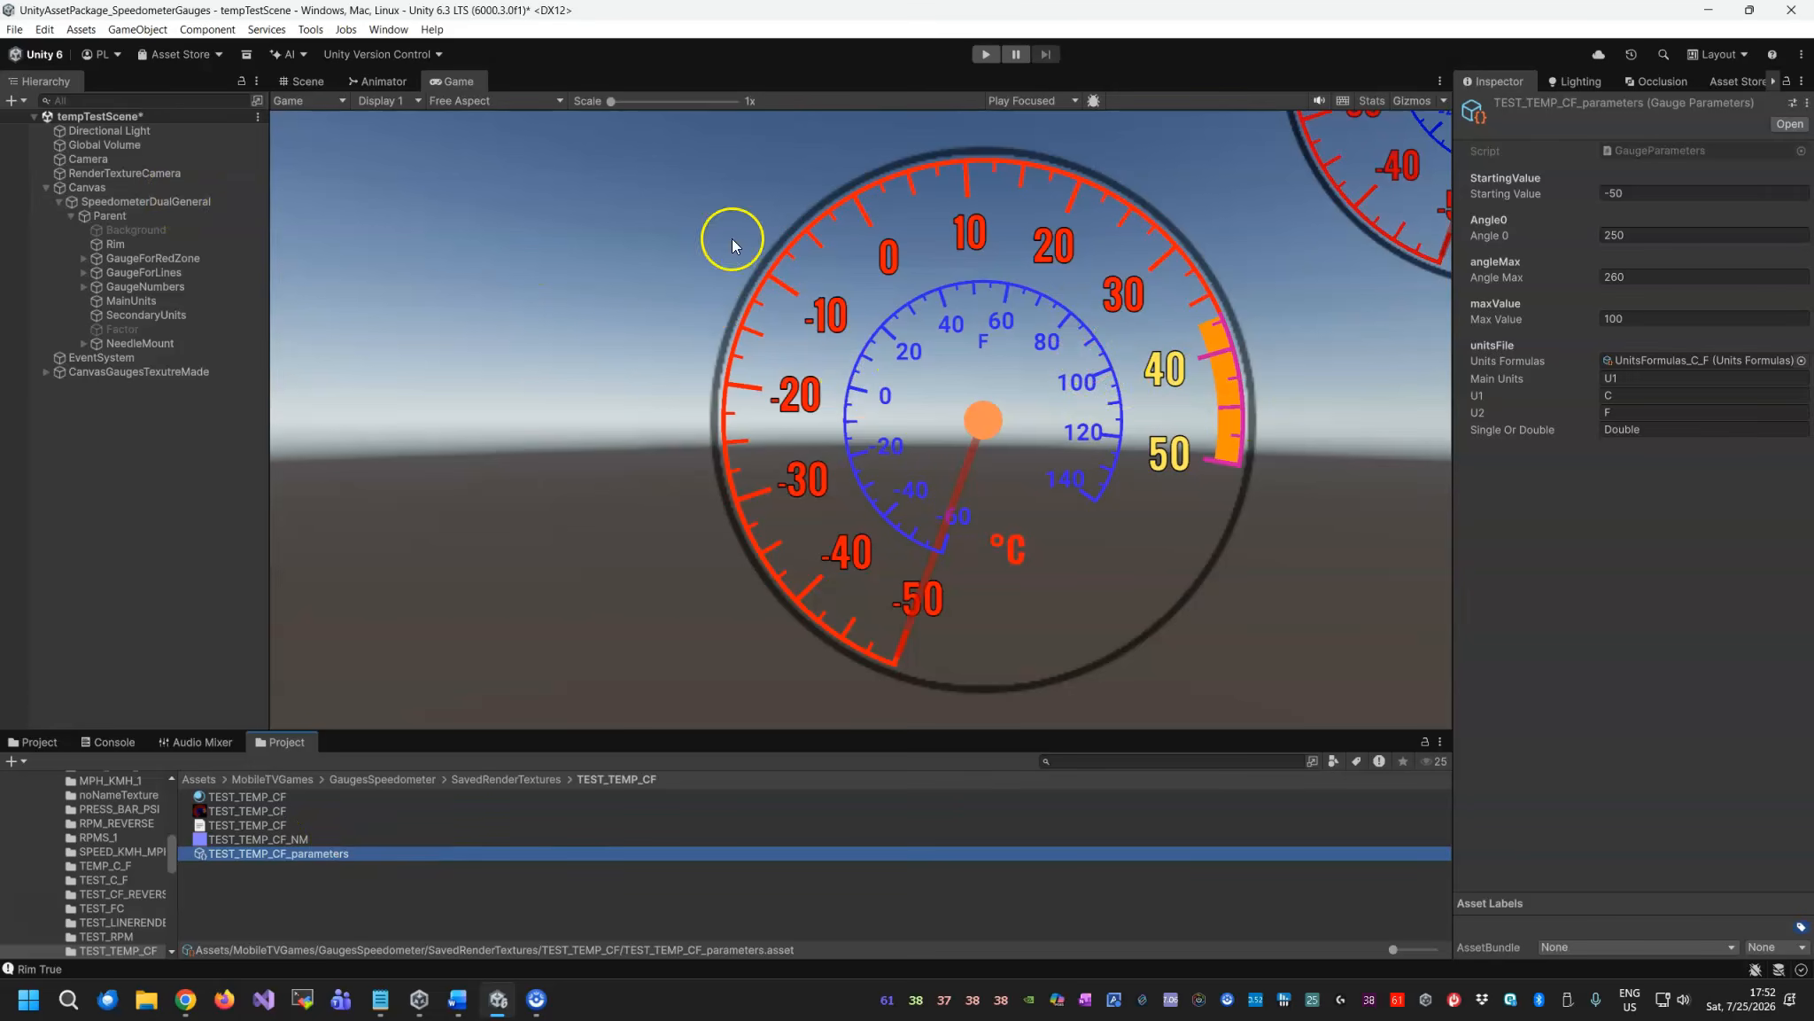
Create a new scene from the Basic (URP) template, saving the changes made to tempTestScene.
{"action": "left_click", "coordinate": [15, 32]}
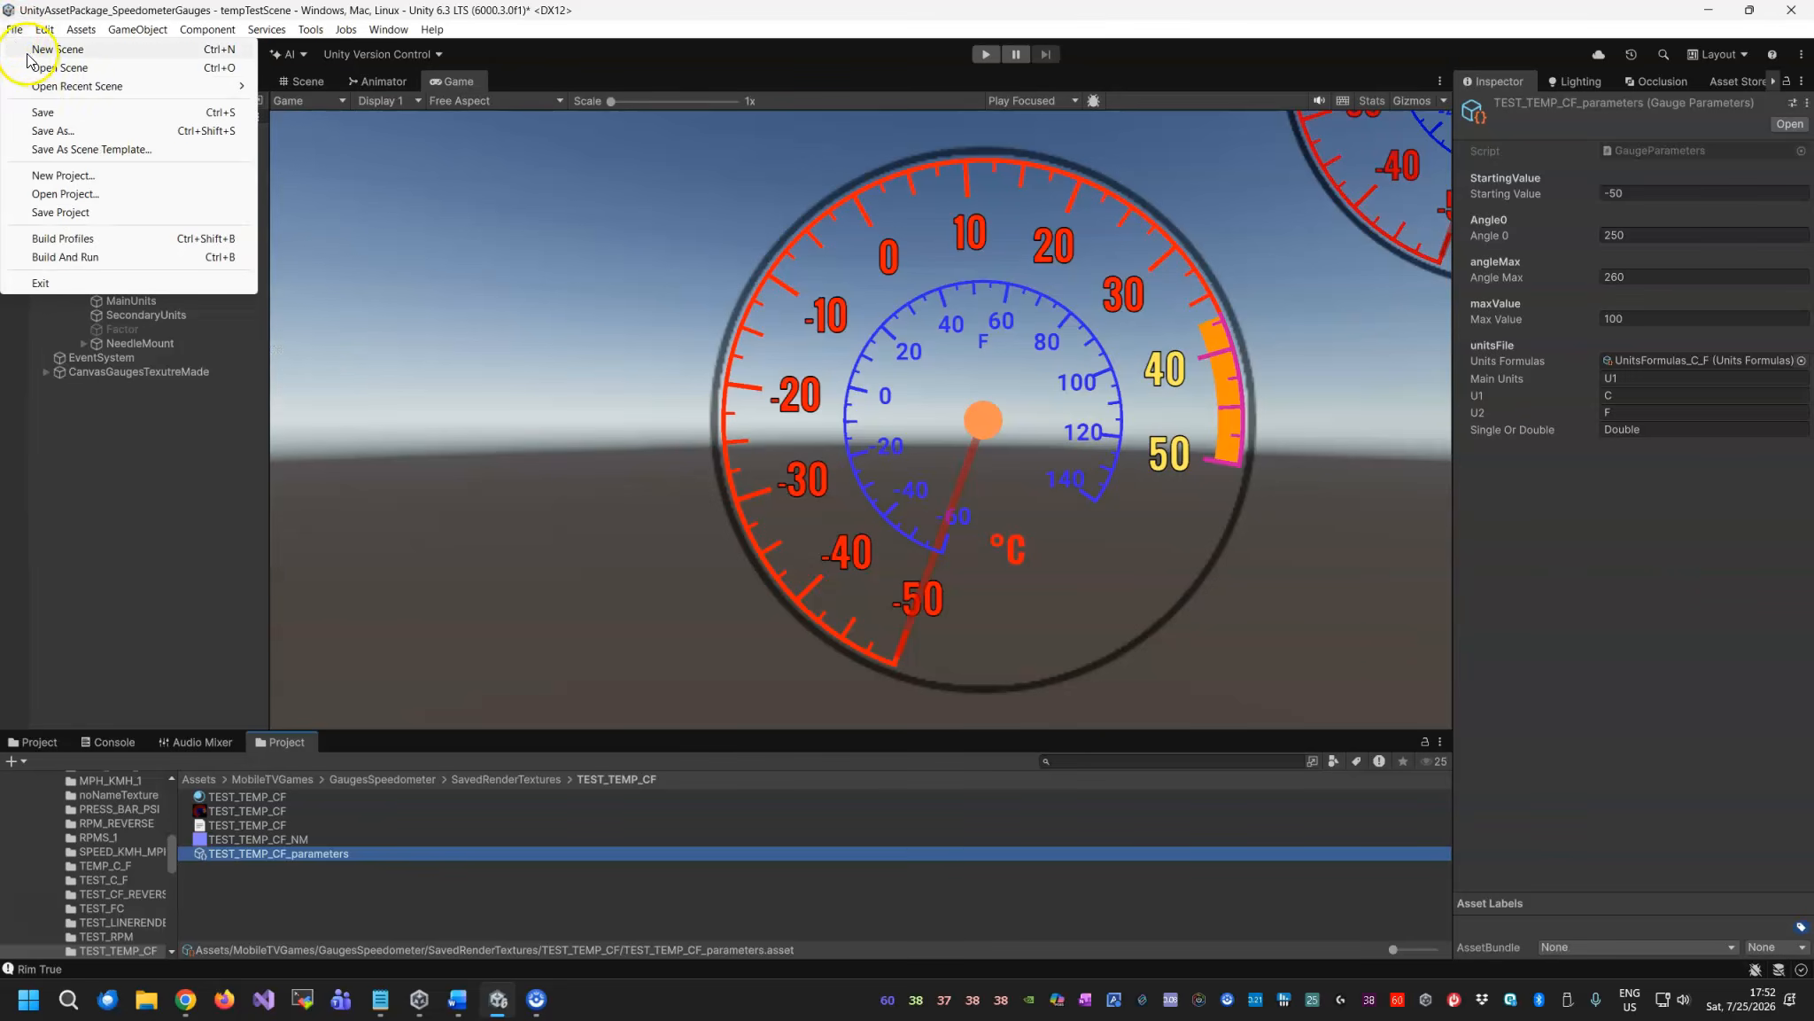
{"action": "left_click", "coordinate": [44, 51]}
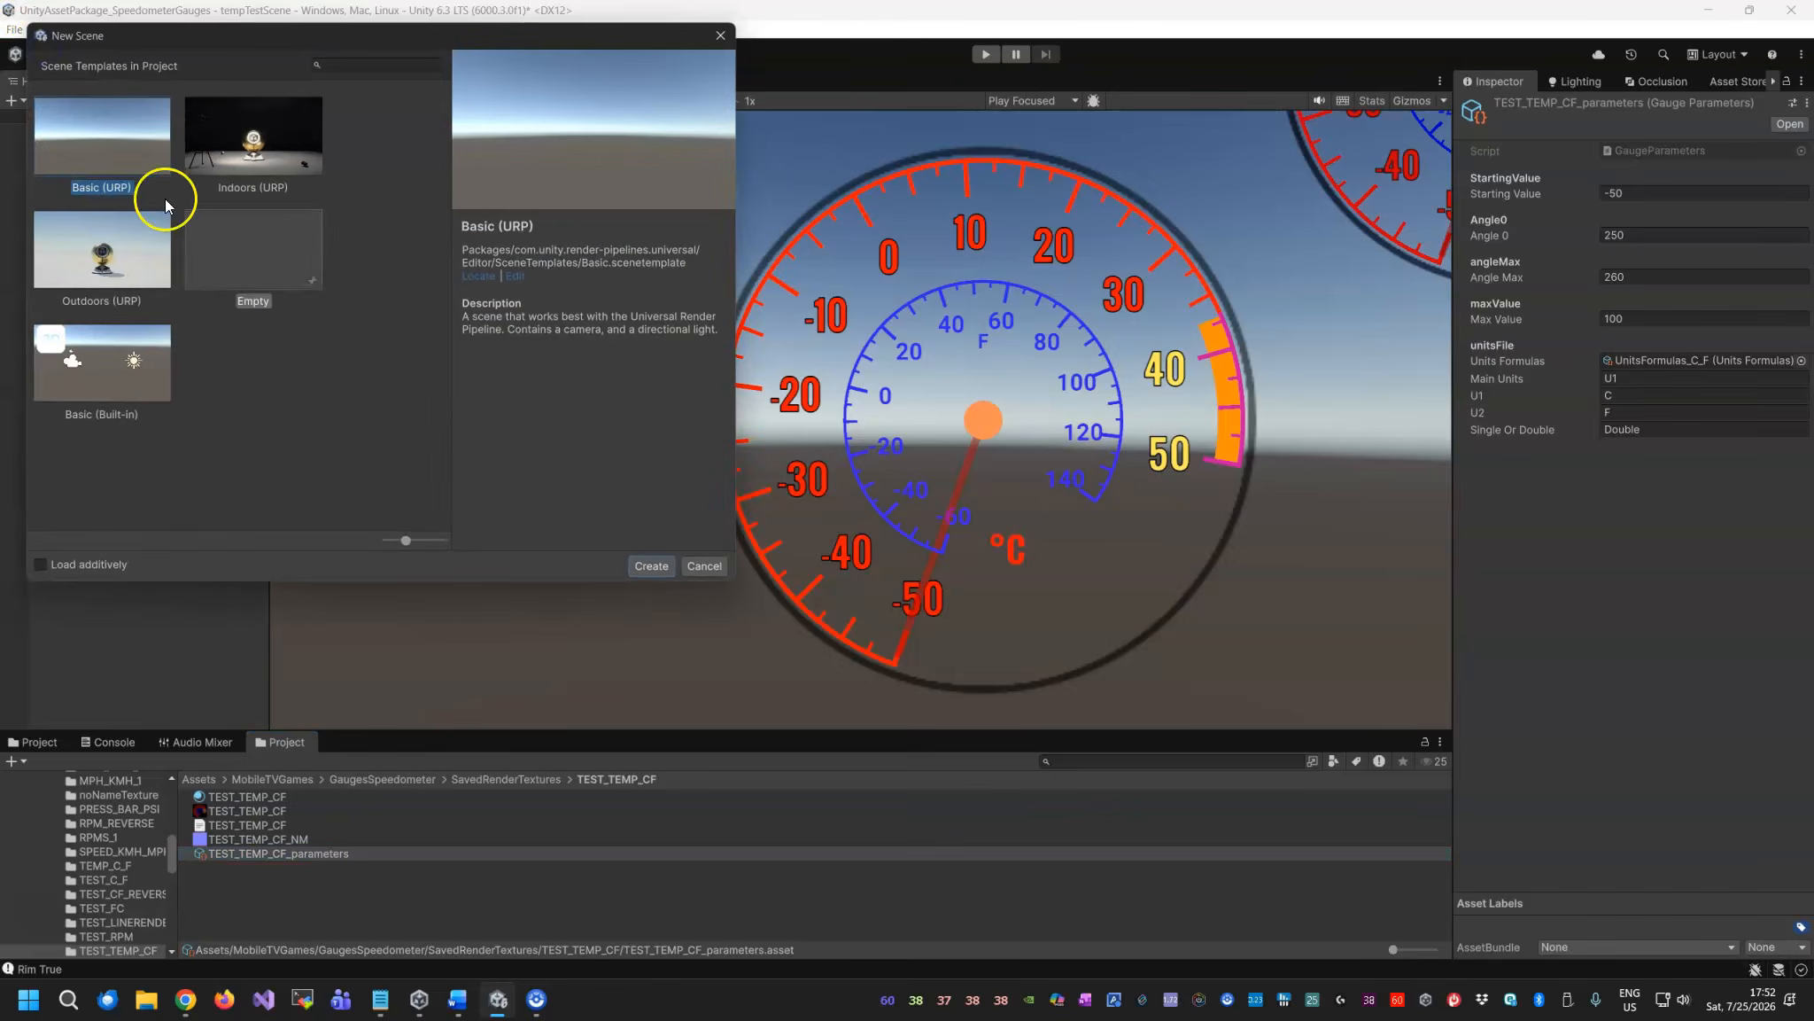
{"action": "left_click", "coordinate": [661, 567]}
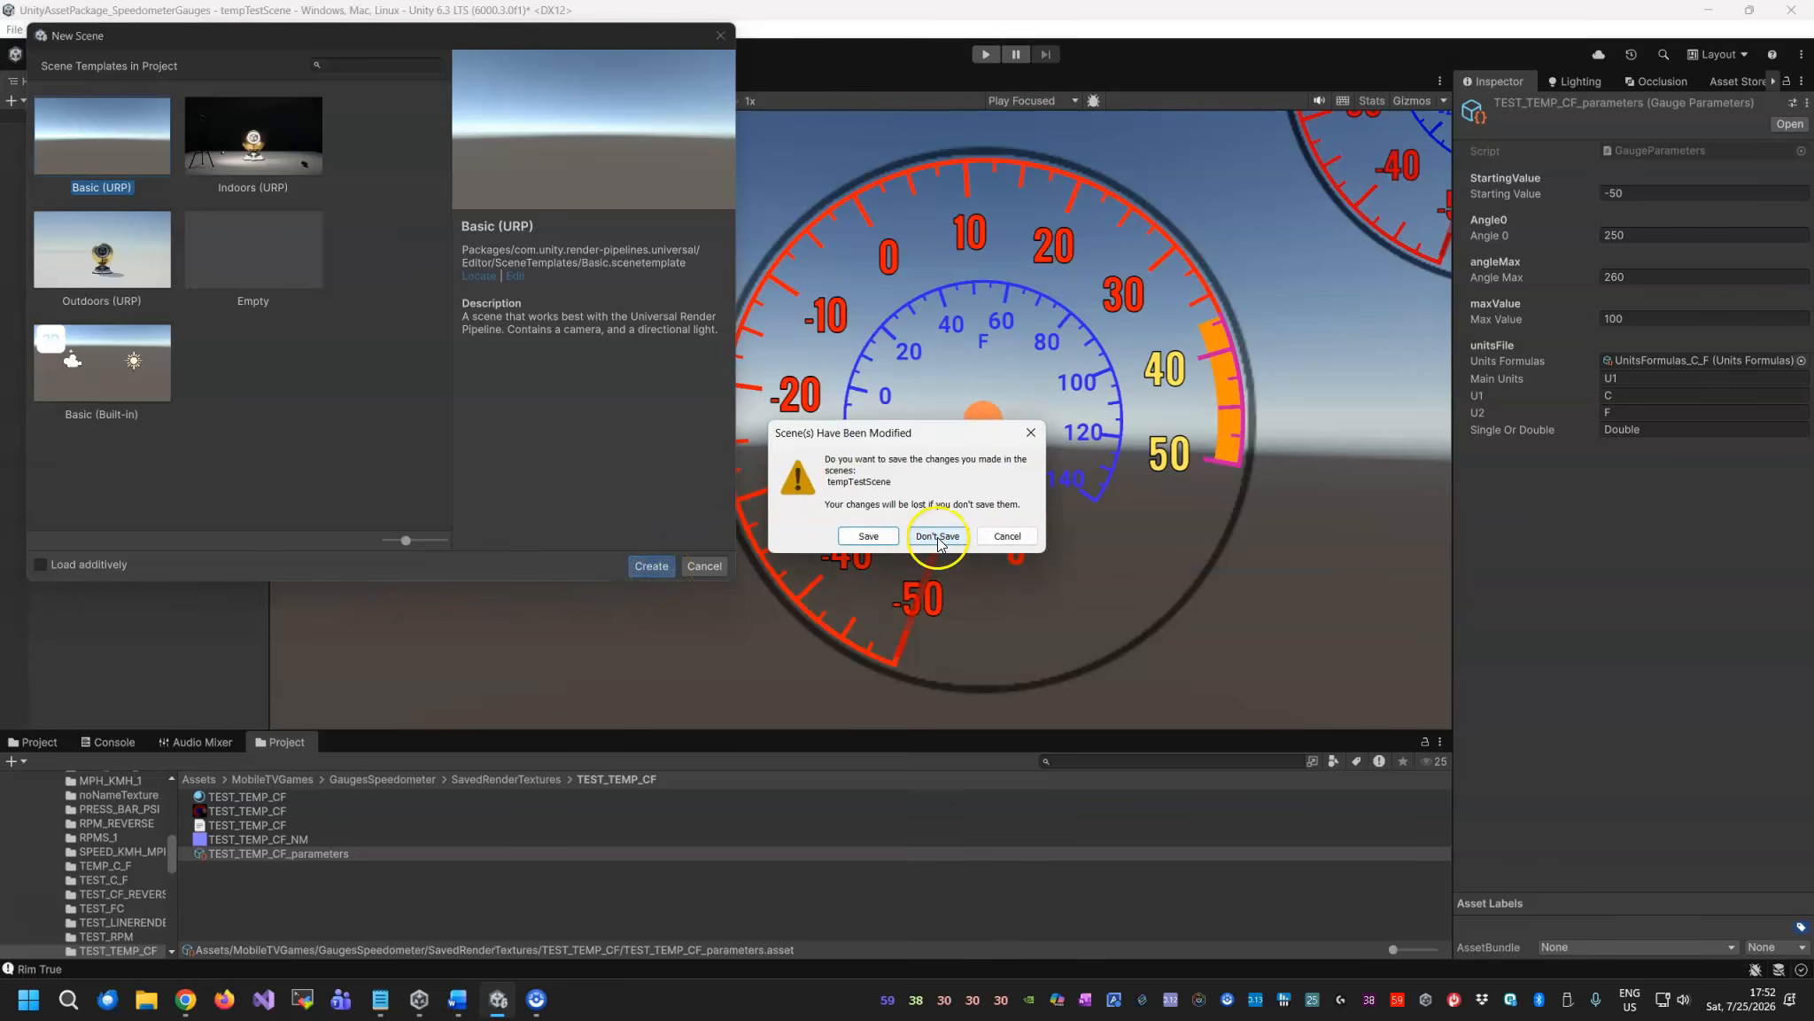
{"action": "left_click", "coordinate": [868, 536]}
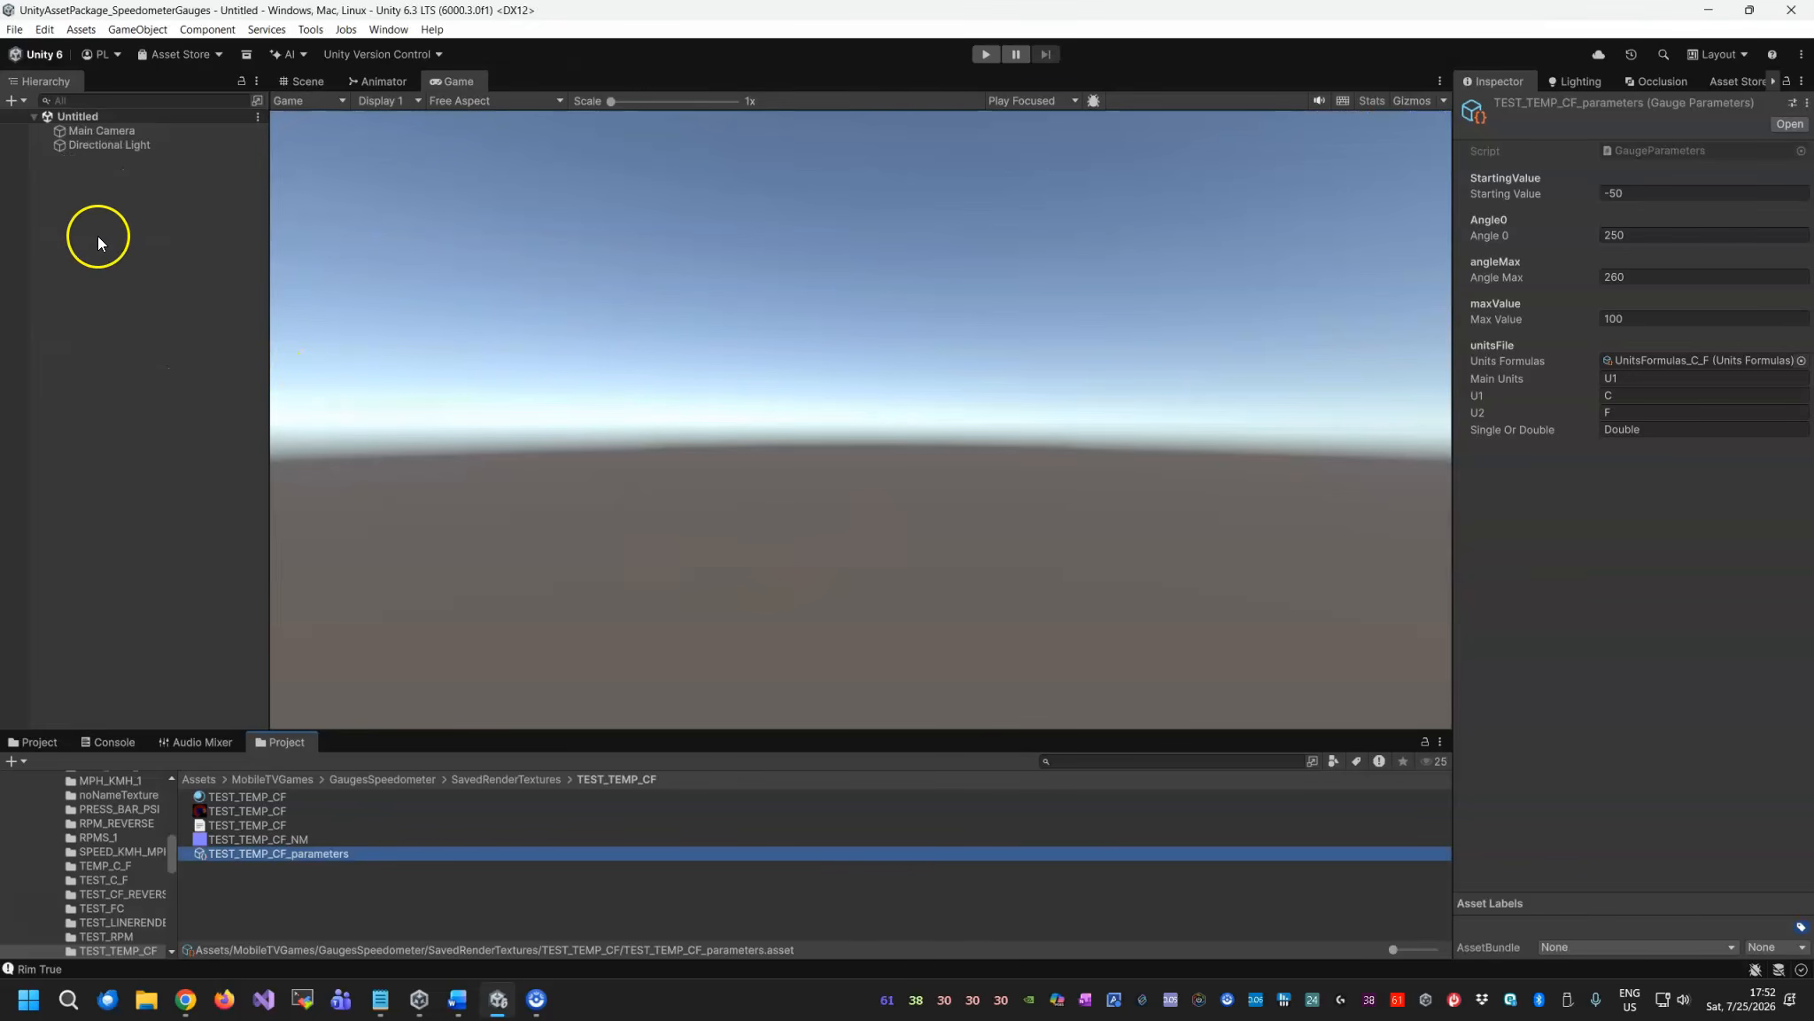
Add a UI Canvas and set its scaler to Scale With Screen Size with a 1920 x 1080 reference resolution.
{"action": "right_click", "coordinate": [87, 207]}
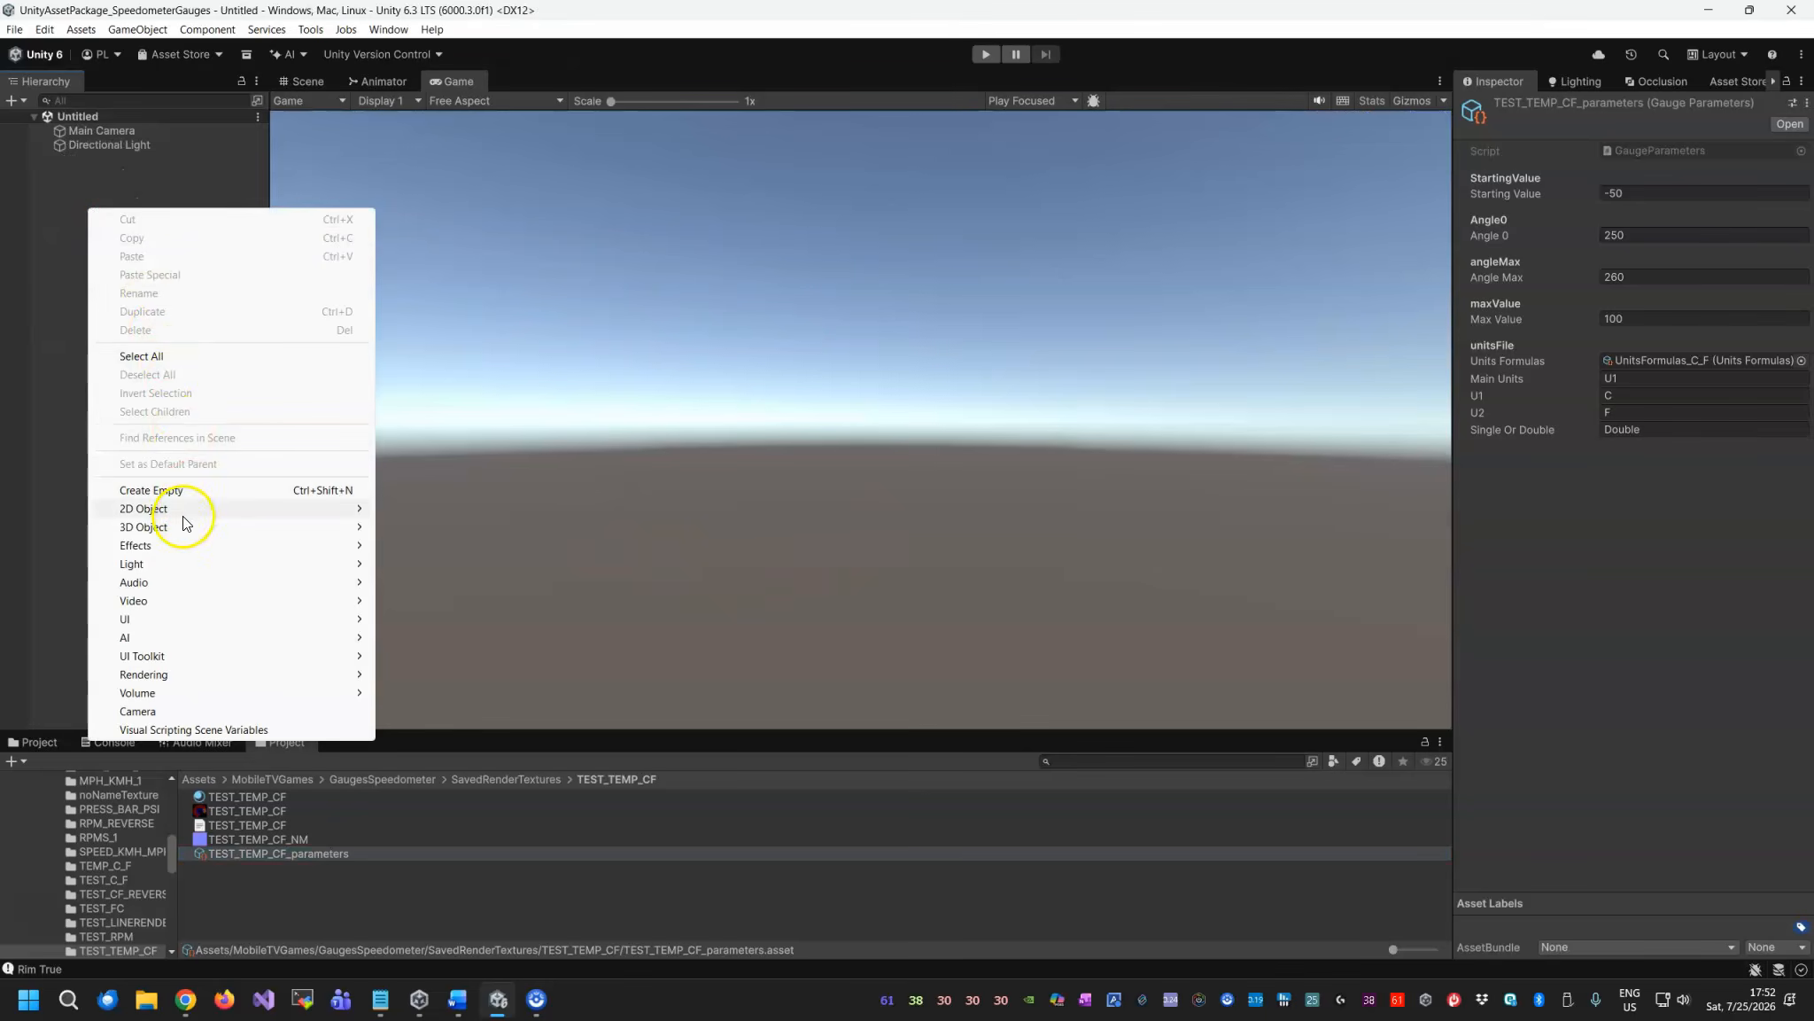
{"action": "mouse_move", "coordinate": [277, 626]}
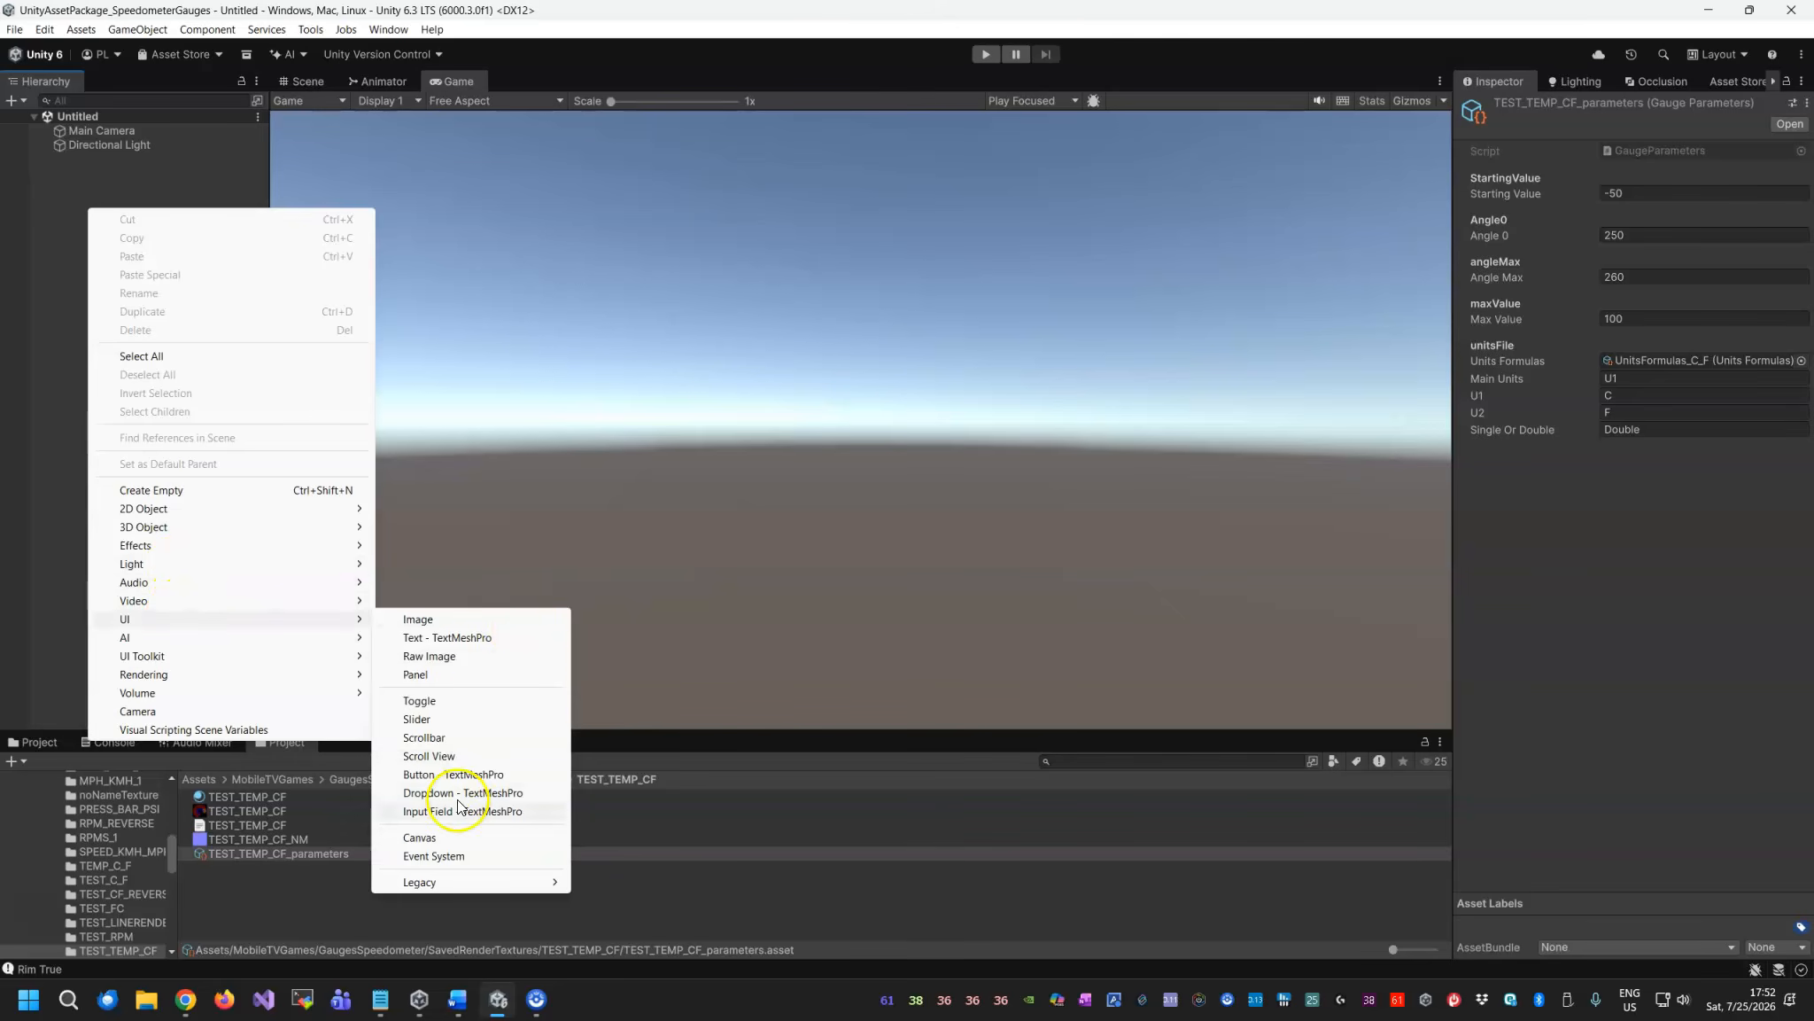
{"action": "left_click", "coordinate": [454, 838]}
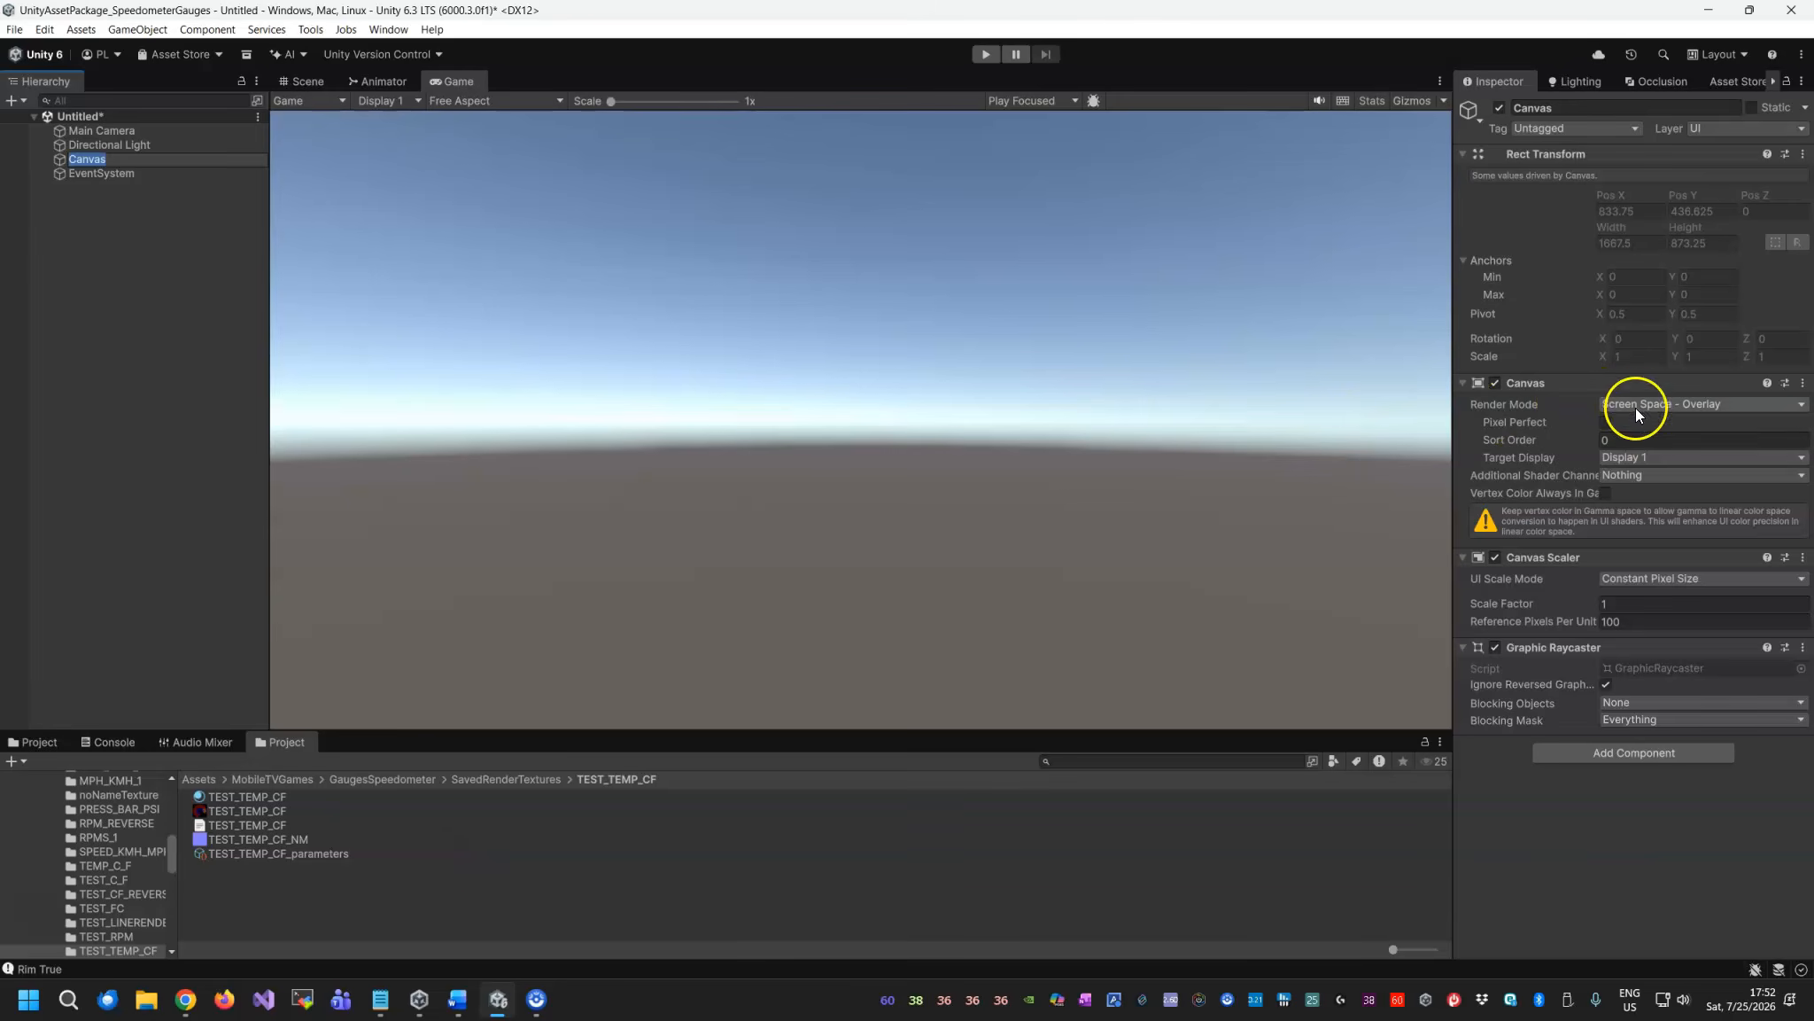
{"action": "left_click", "coordinate": [1671, 580]}
{"action": "left_click", "coordinate": [1657, 612]}
{"action": "left_click", "coordinate": [1652, 601]}
{"action": "type", "text": "1920"}
{"action": "key", "text": "Tab"}
{"action": "type", "text": "1"}
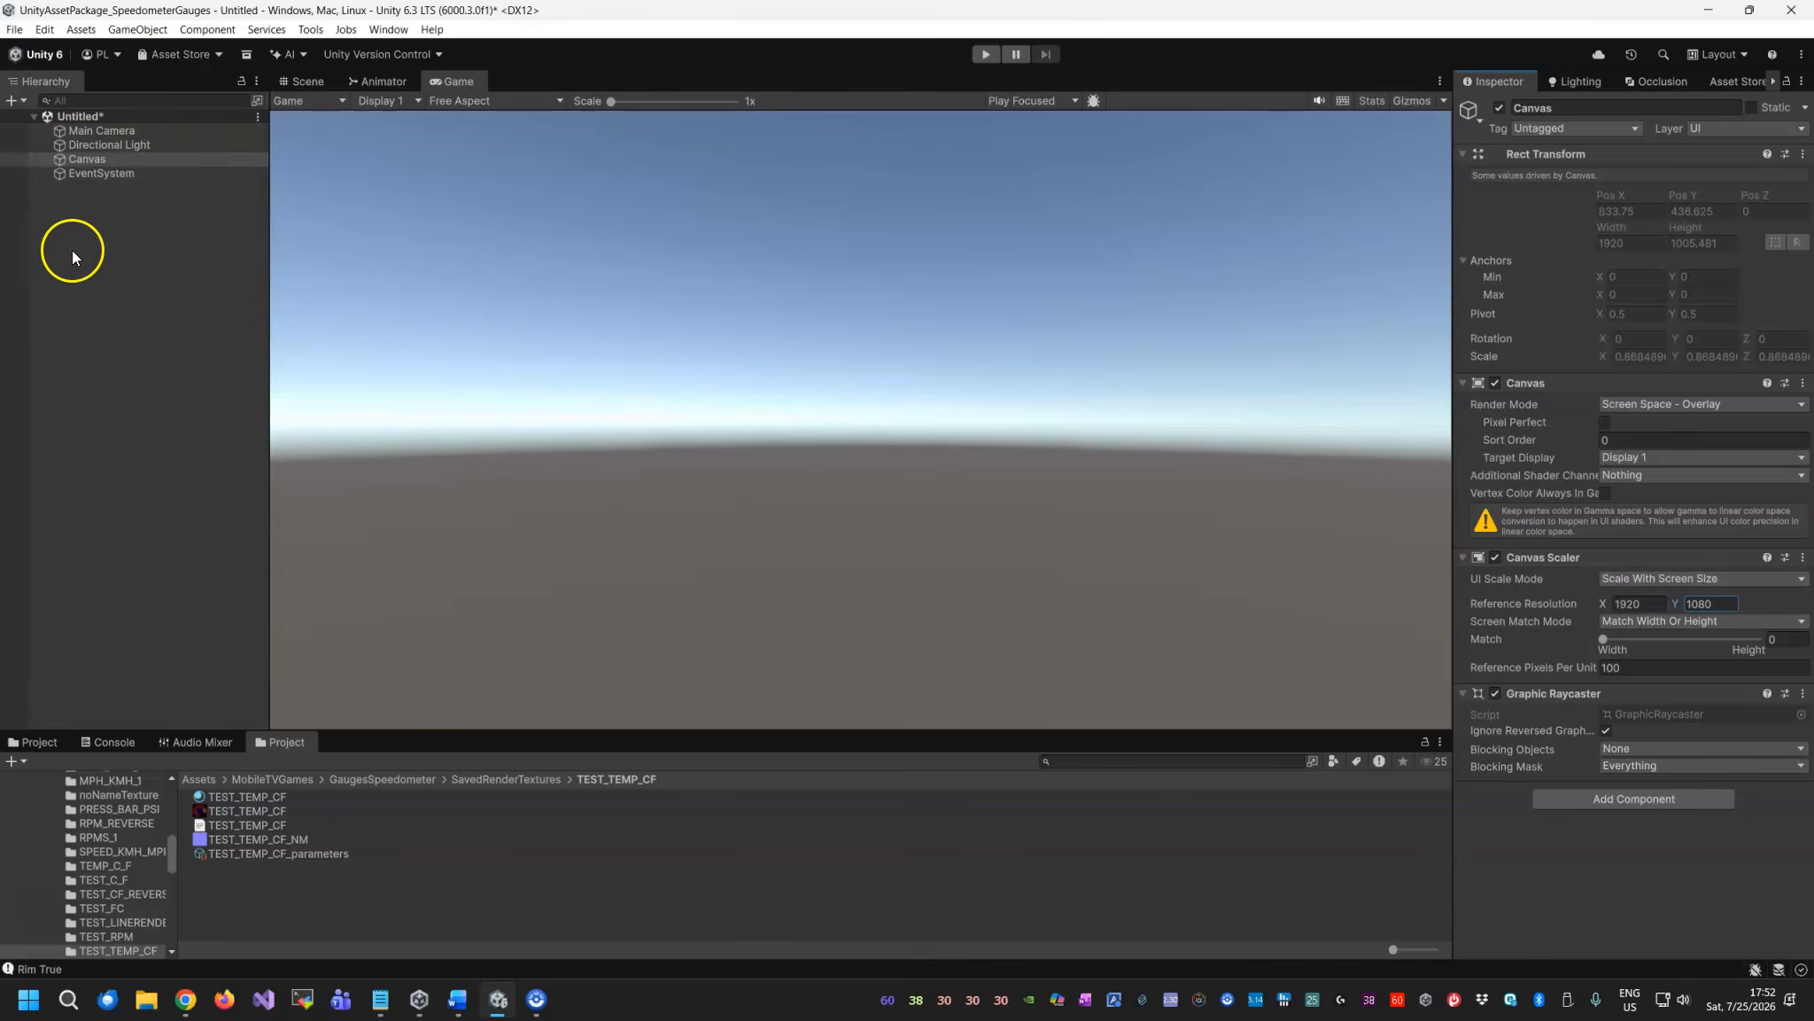
Add a second Canvas at the scene root and set its Render Mode to World Space.
{"action": "right_click", "coordinate": [64, 125]}
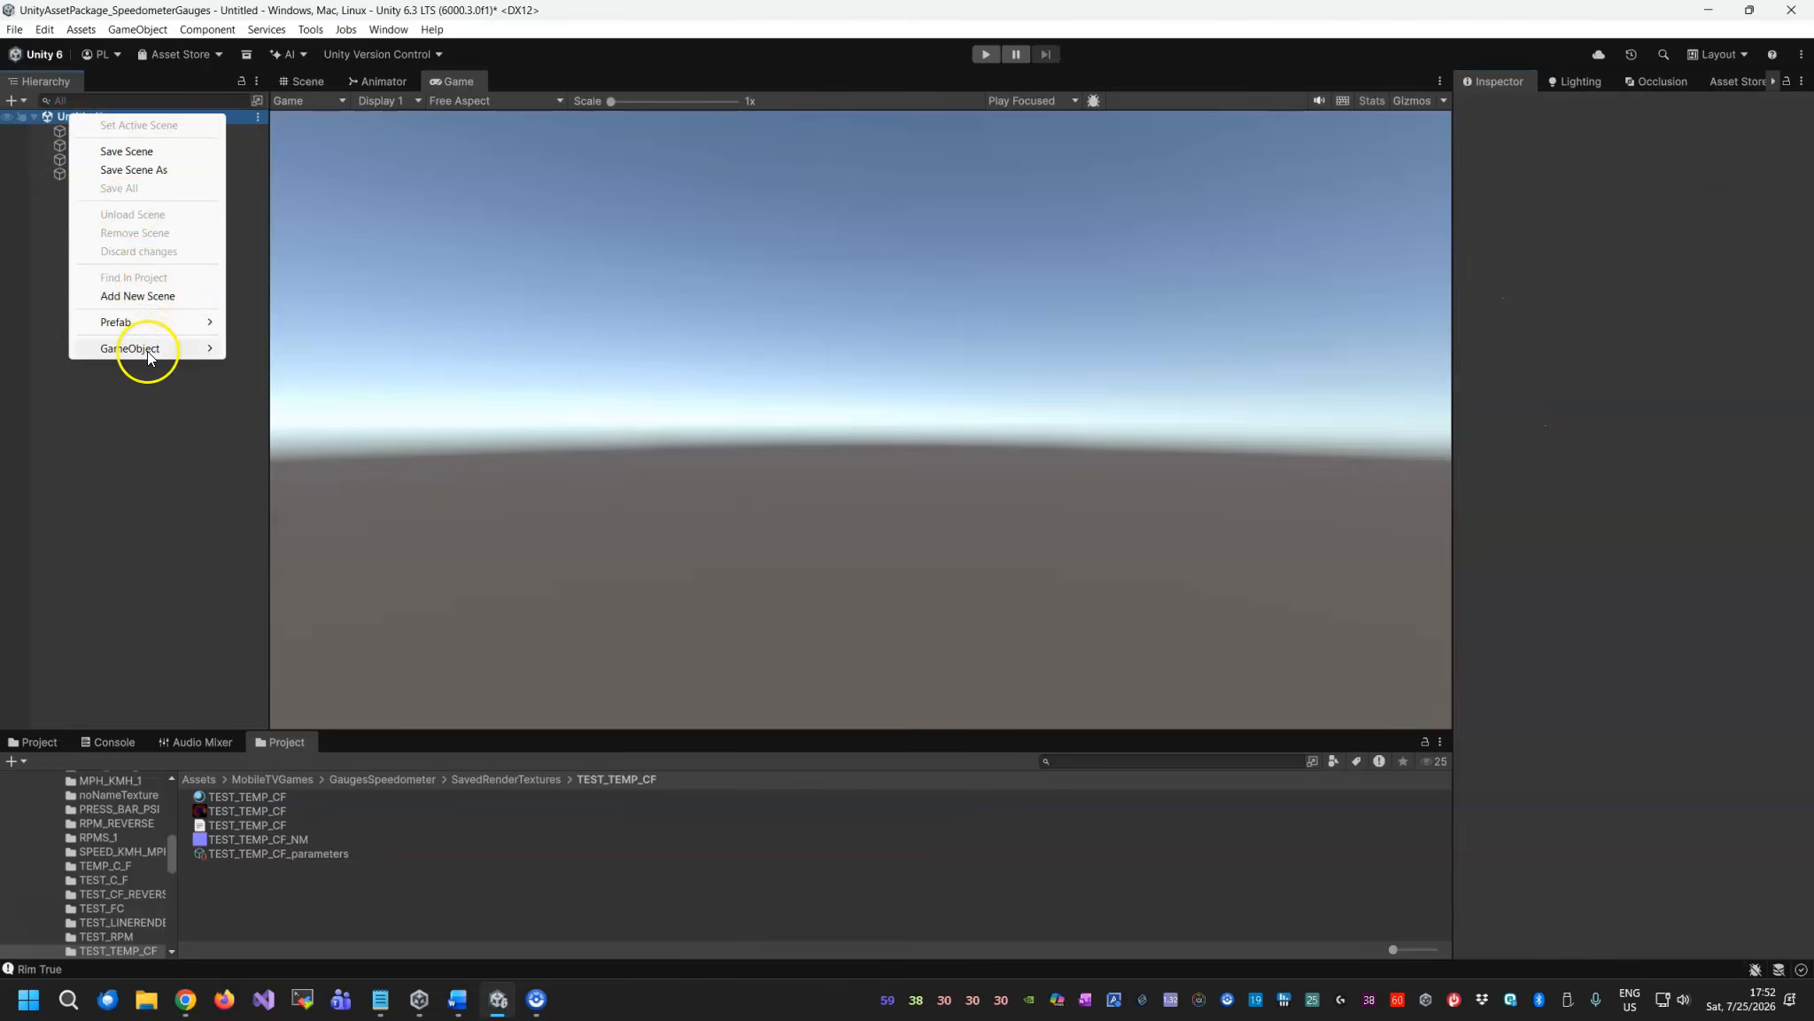
{"action": "mouse_move", "coordinate": [142, 348]}
{"action": "mouse_move", "coordinate": [317, 476]}
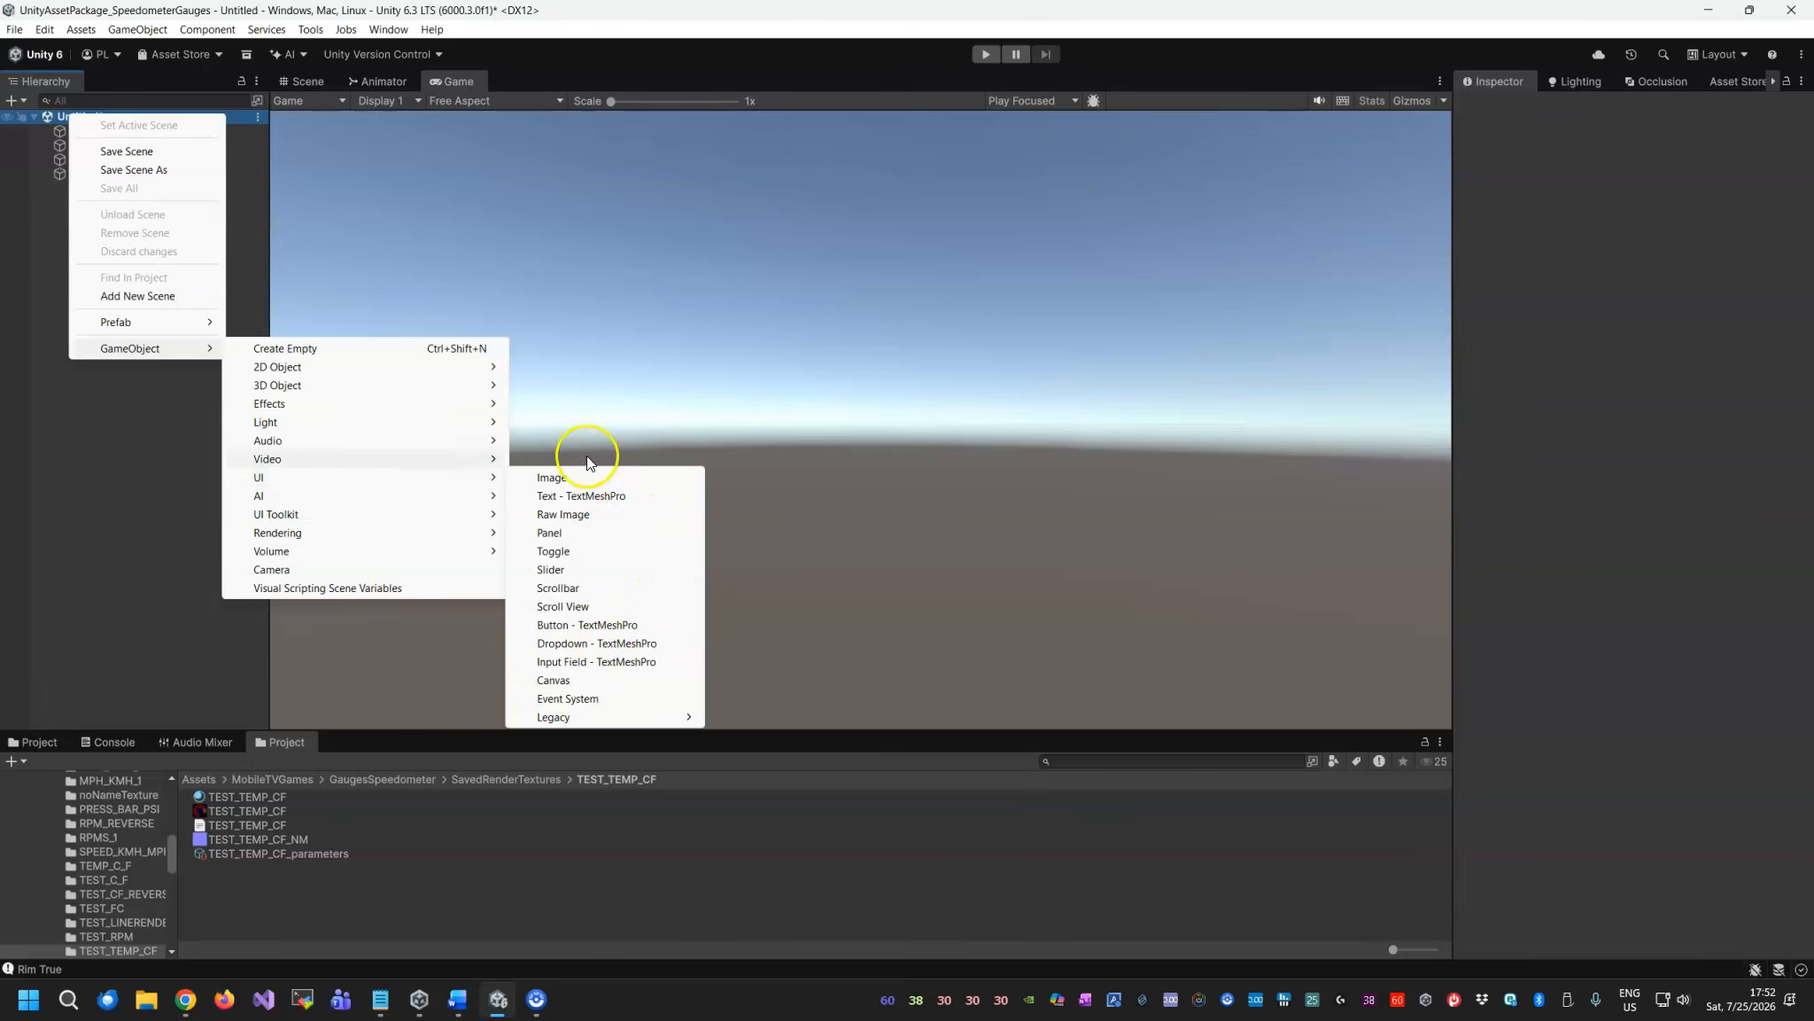
{"action": "left_click", "coordinate": [602, 679]}
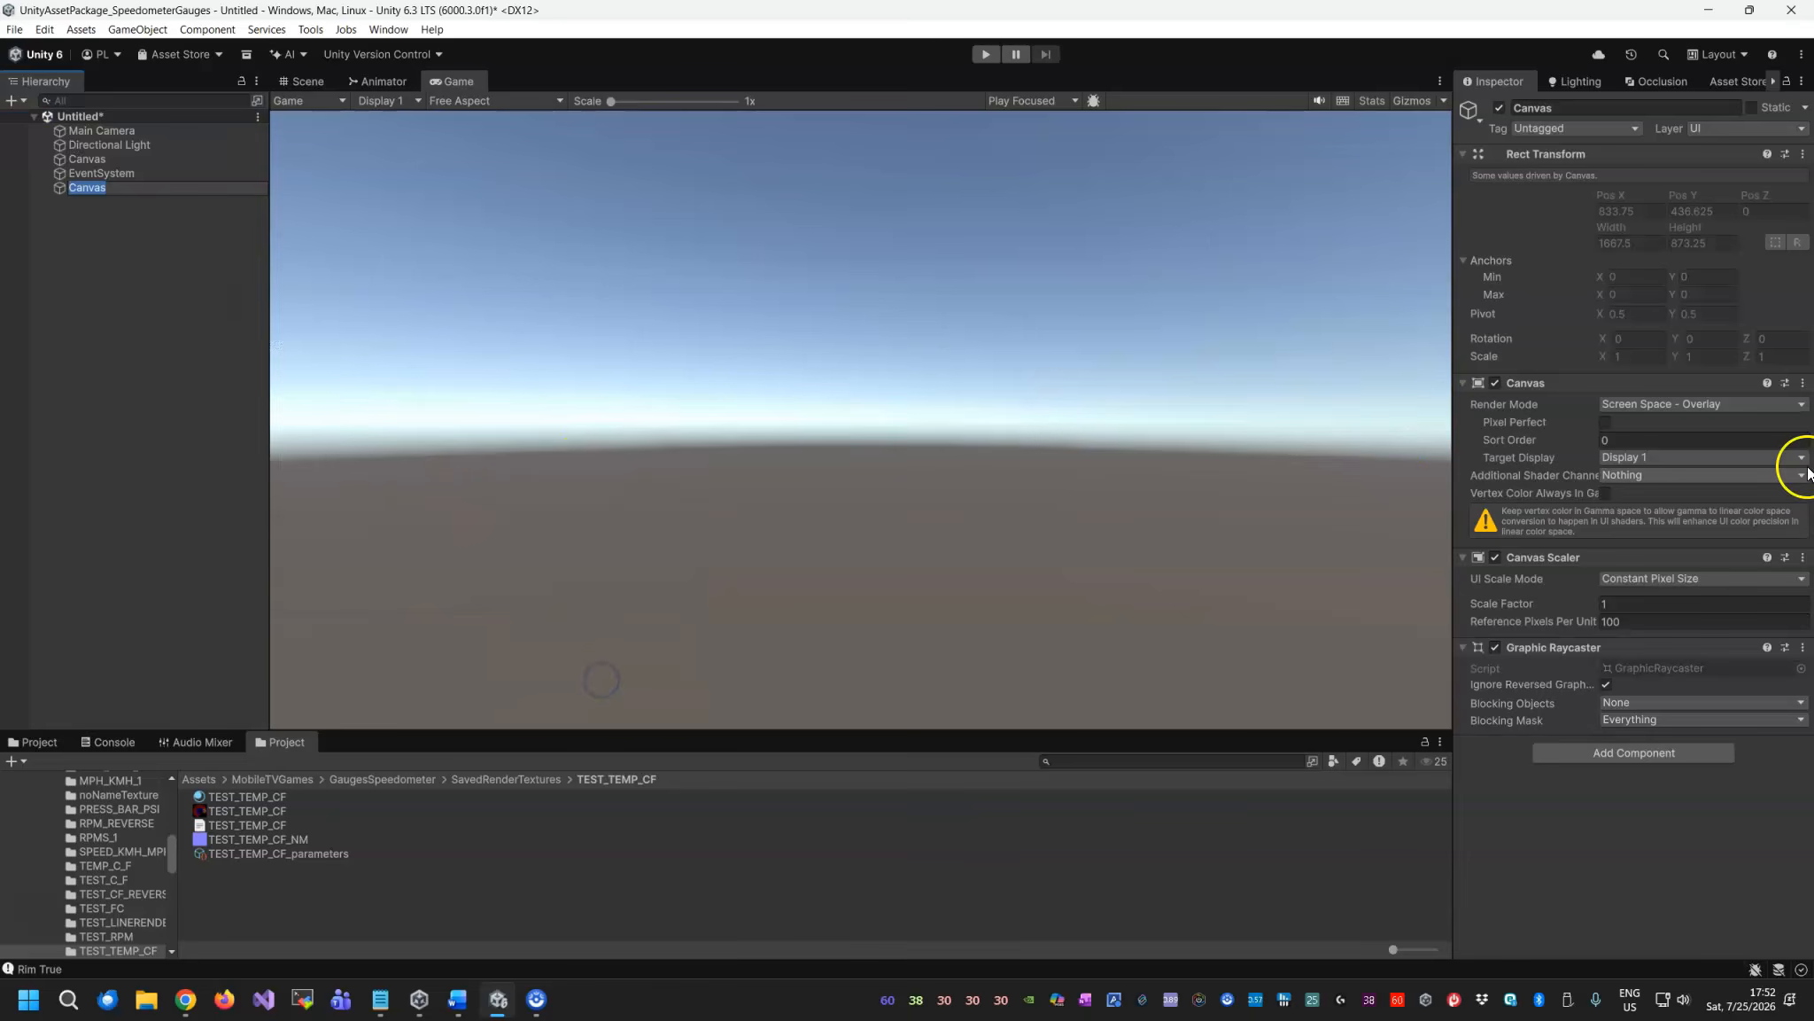
{"action": "left_click", "coordinate": [1668, 403]}
{"action": "left_click", "coordinate": [1678, 461]}
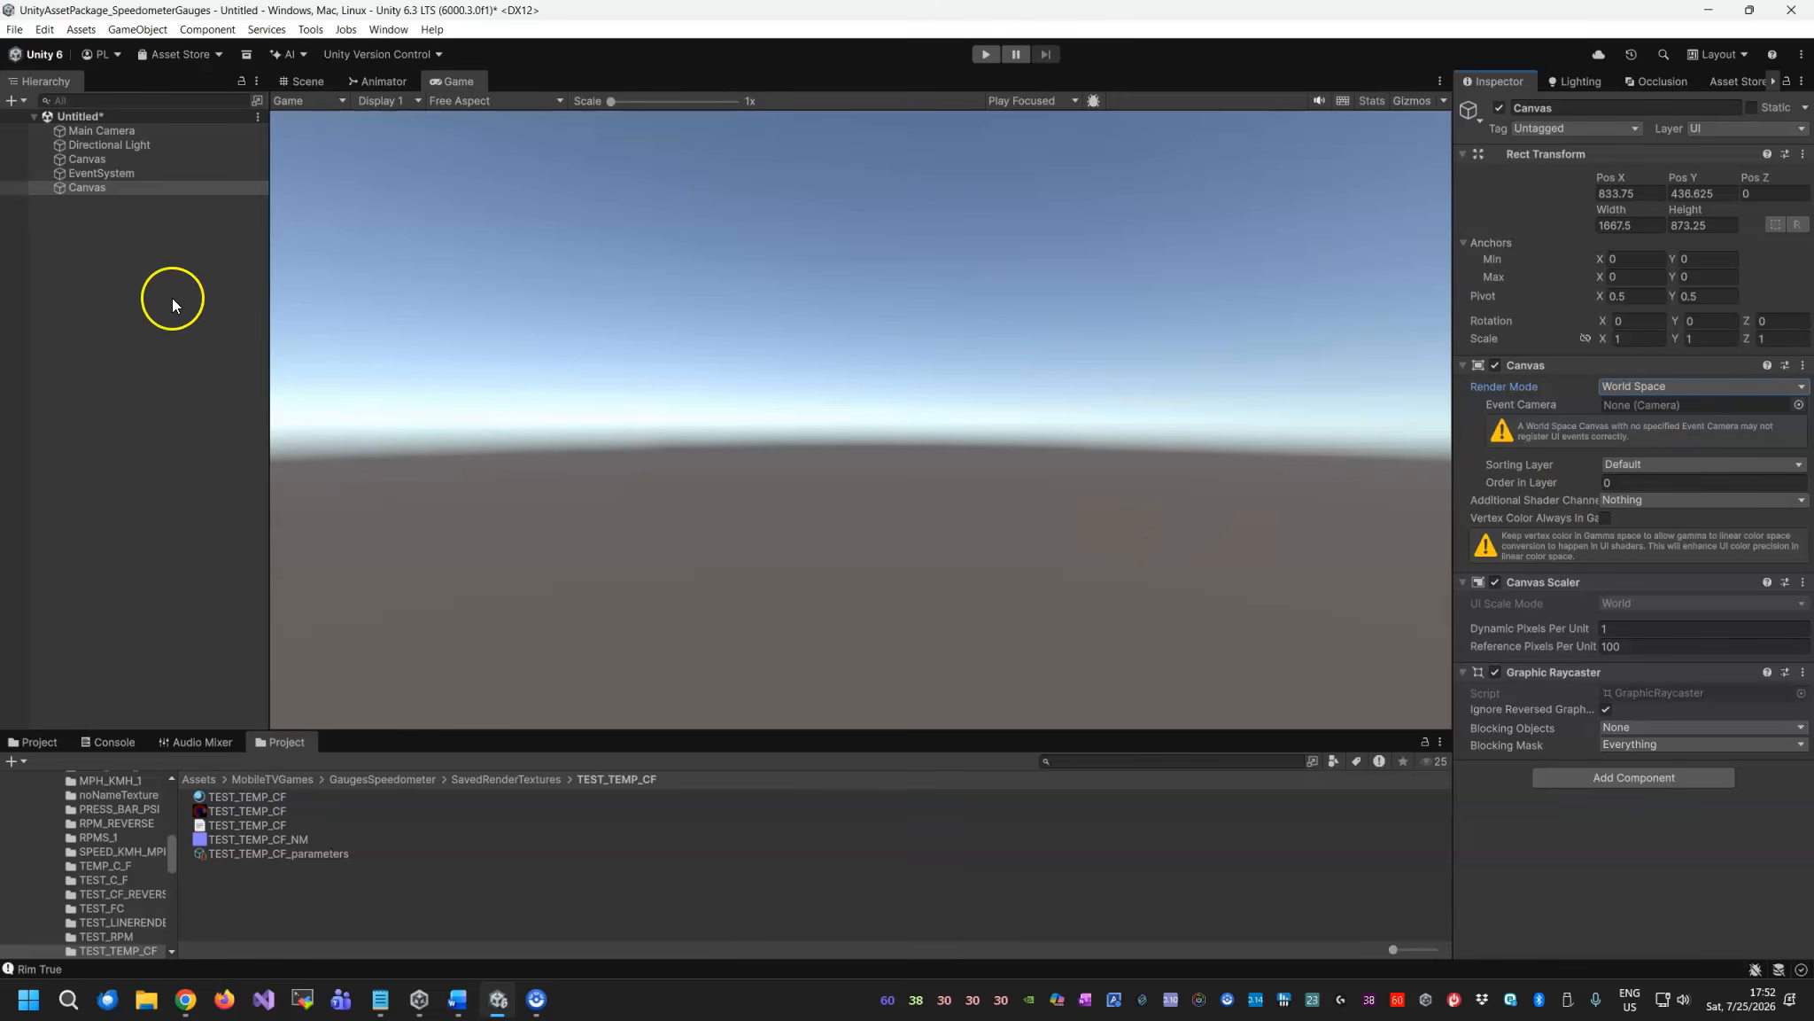
Clear the selection and turn on gizmos in the Game view.
{"action": "left_click", "coordinate": [65, 239]}
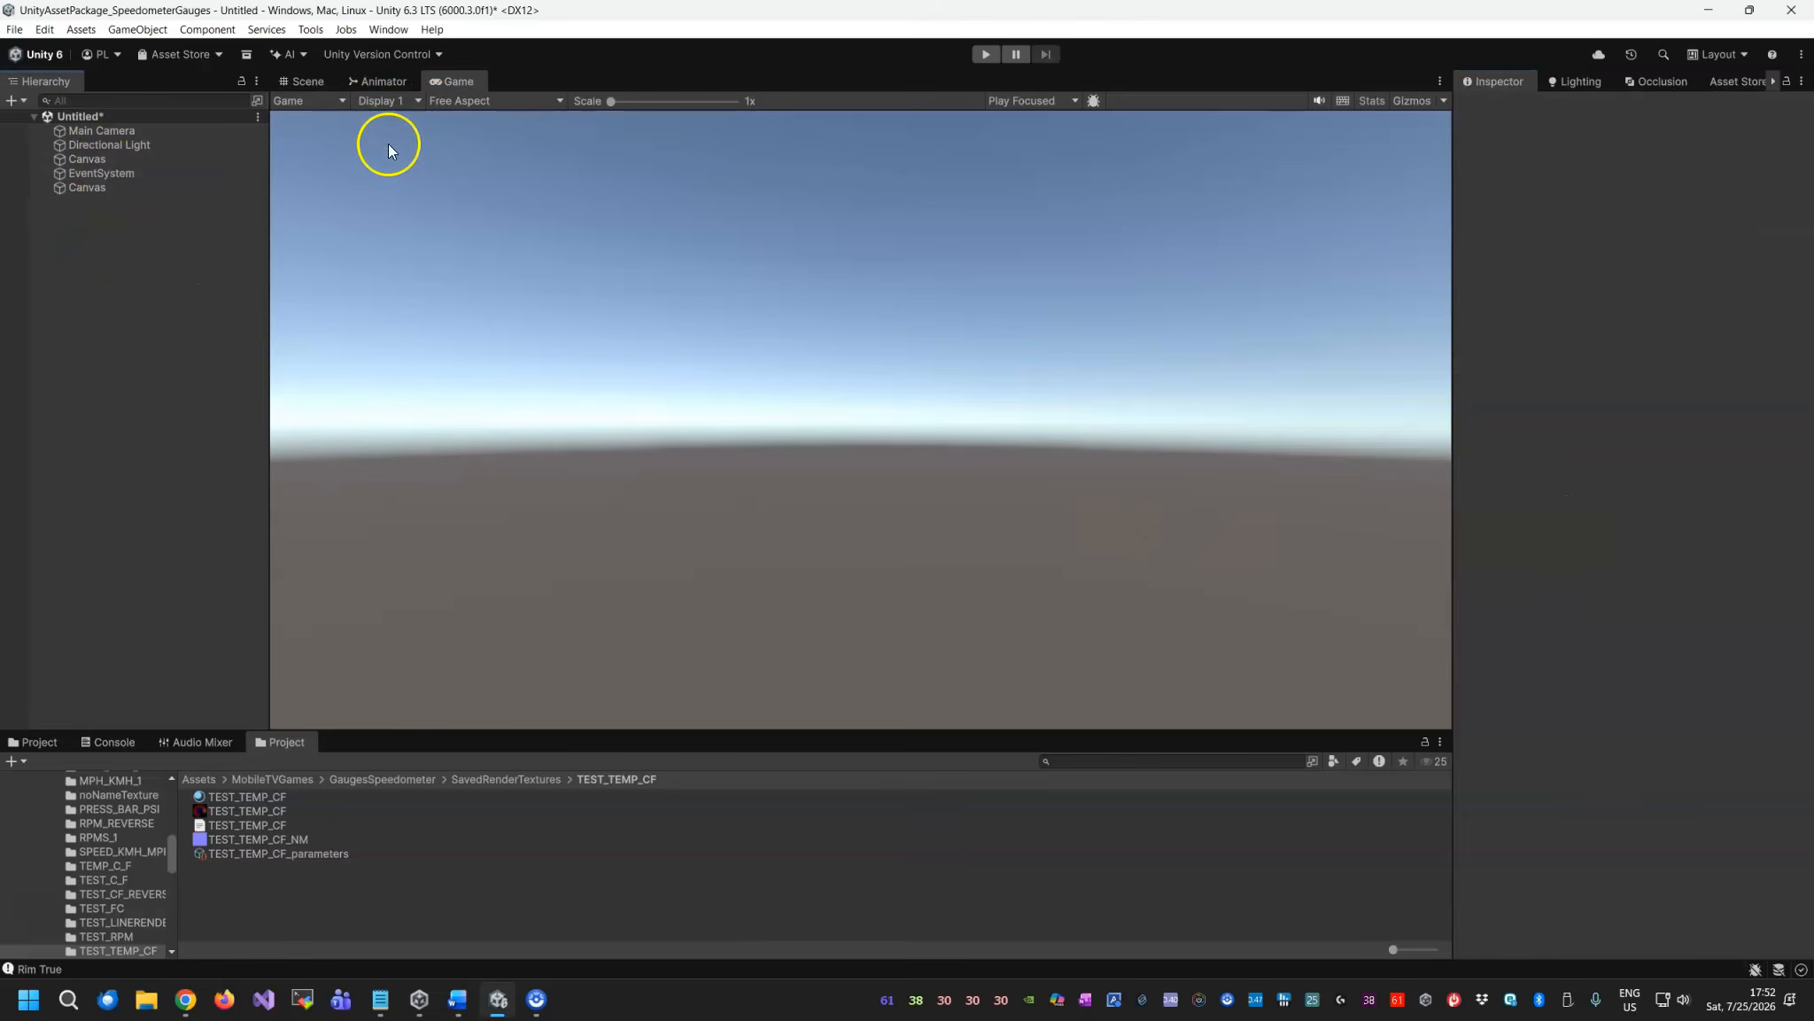
{"action": "left_click", "coordinate": [1393, 104]}
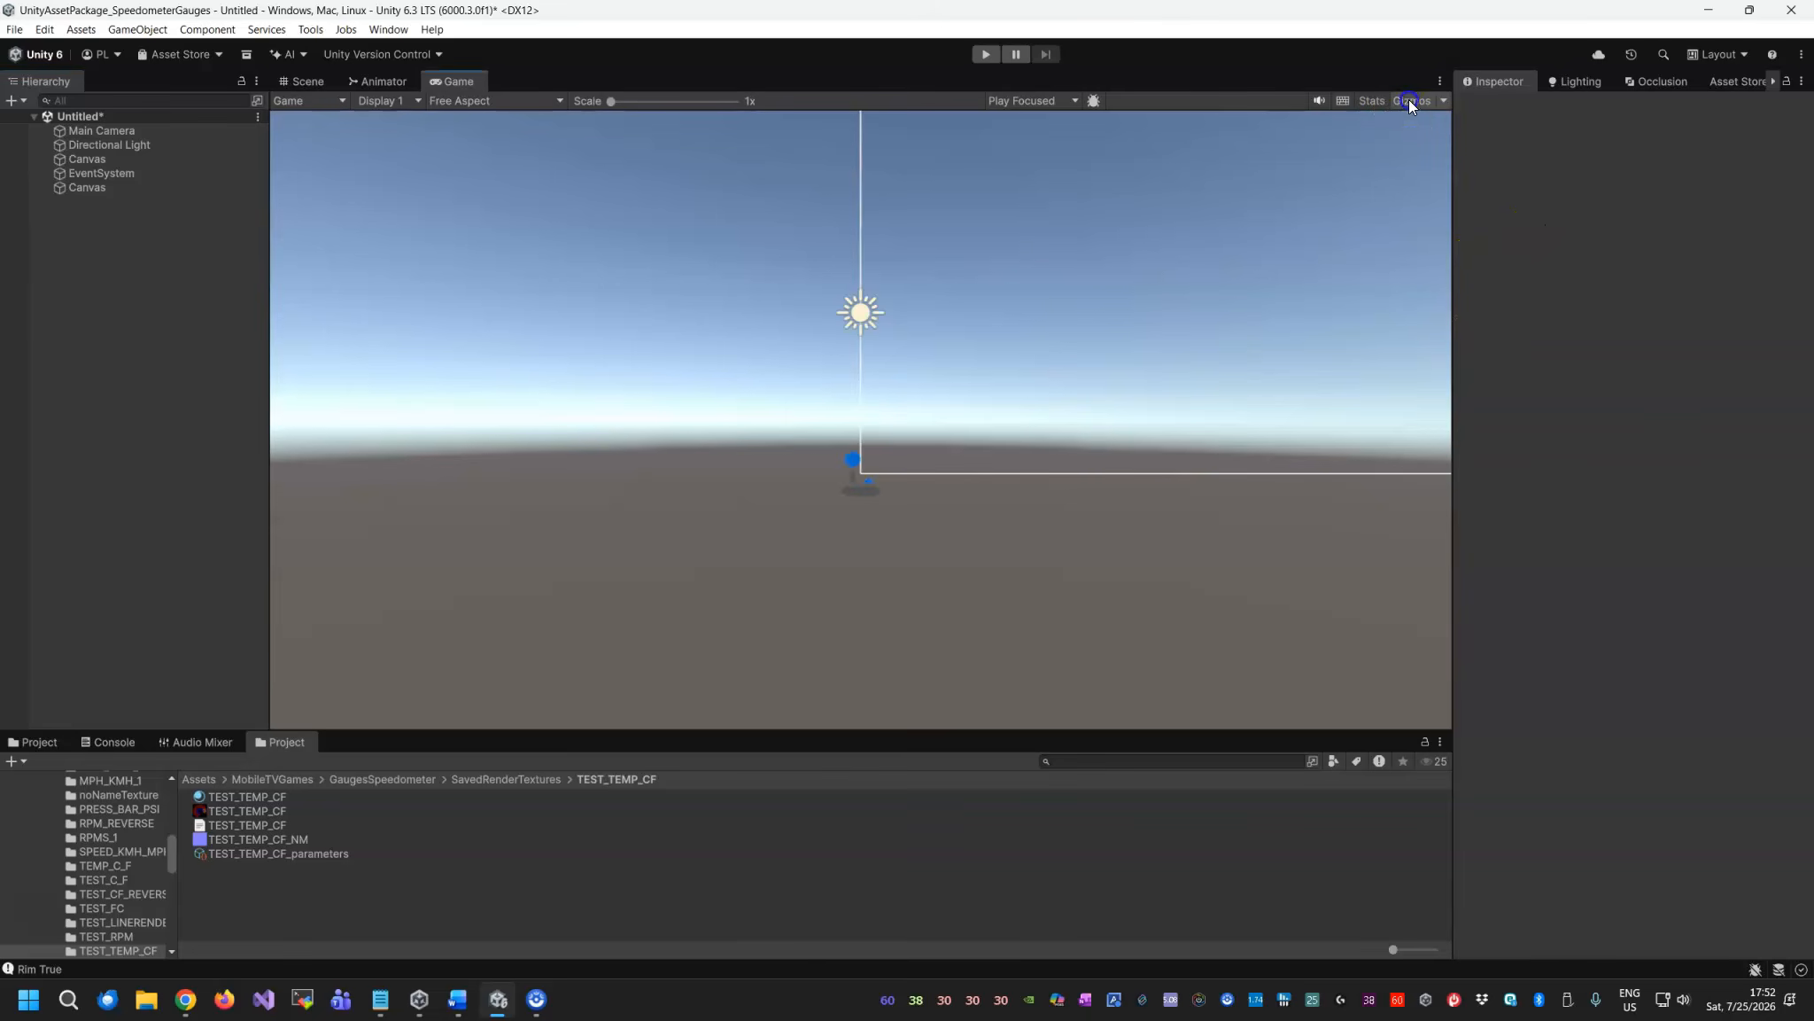
Add the GaugeCanvasOverlay prefab as a child of the first, screen-space Canvas.
{"action": "left_click", "coordinate": [302, 80]}
{"action": "right_click_drag", "start_coordinate": [757, 424], "coordinate": [869, 504]}
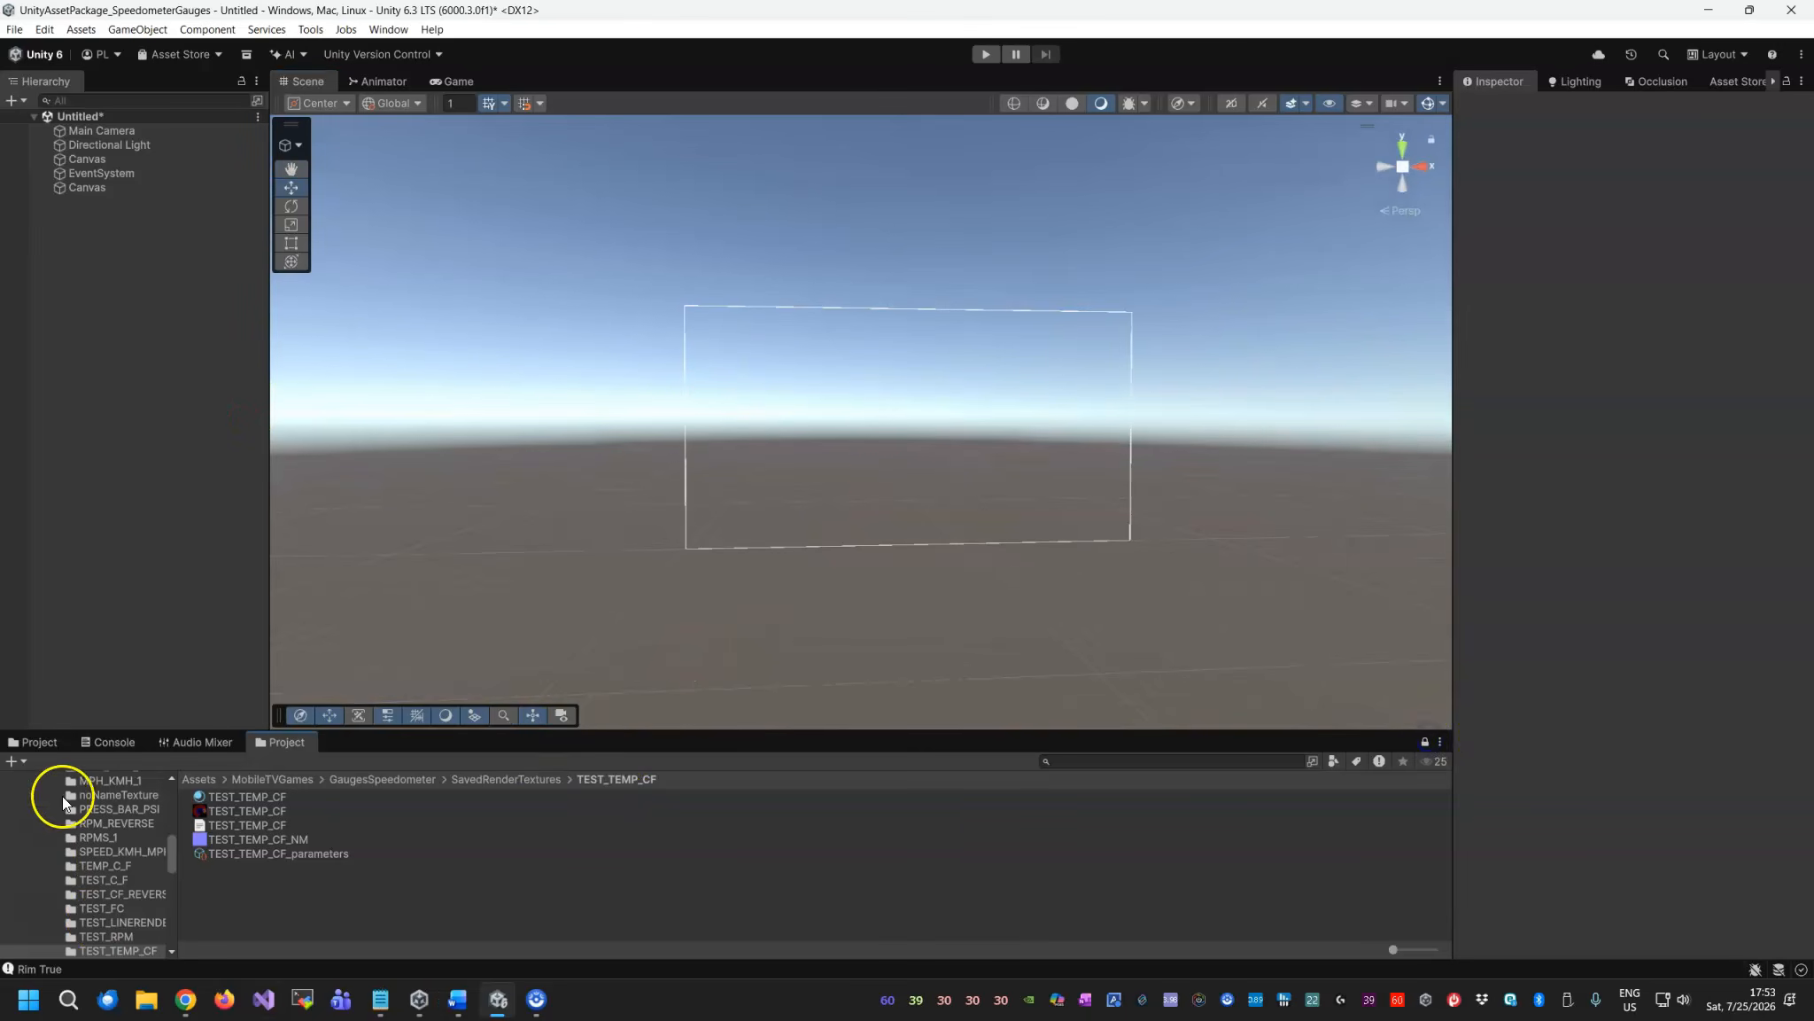
{"action": "left_click", "coordinate": [40, 744]}
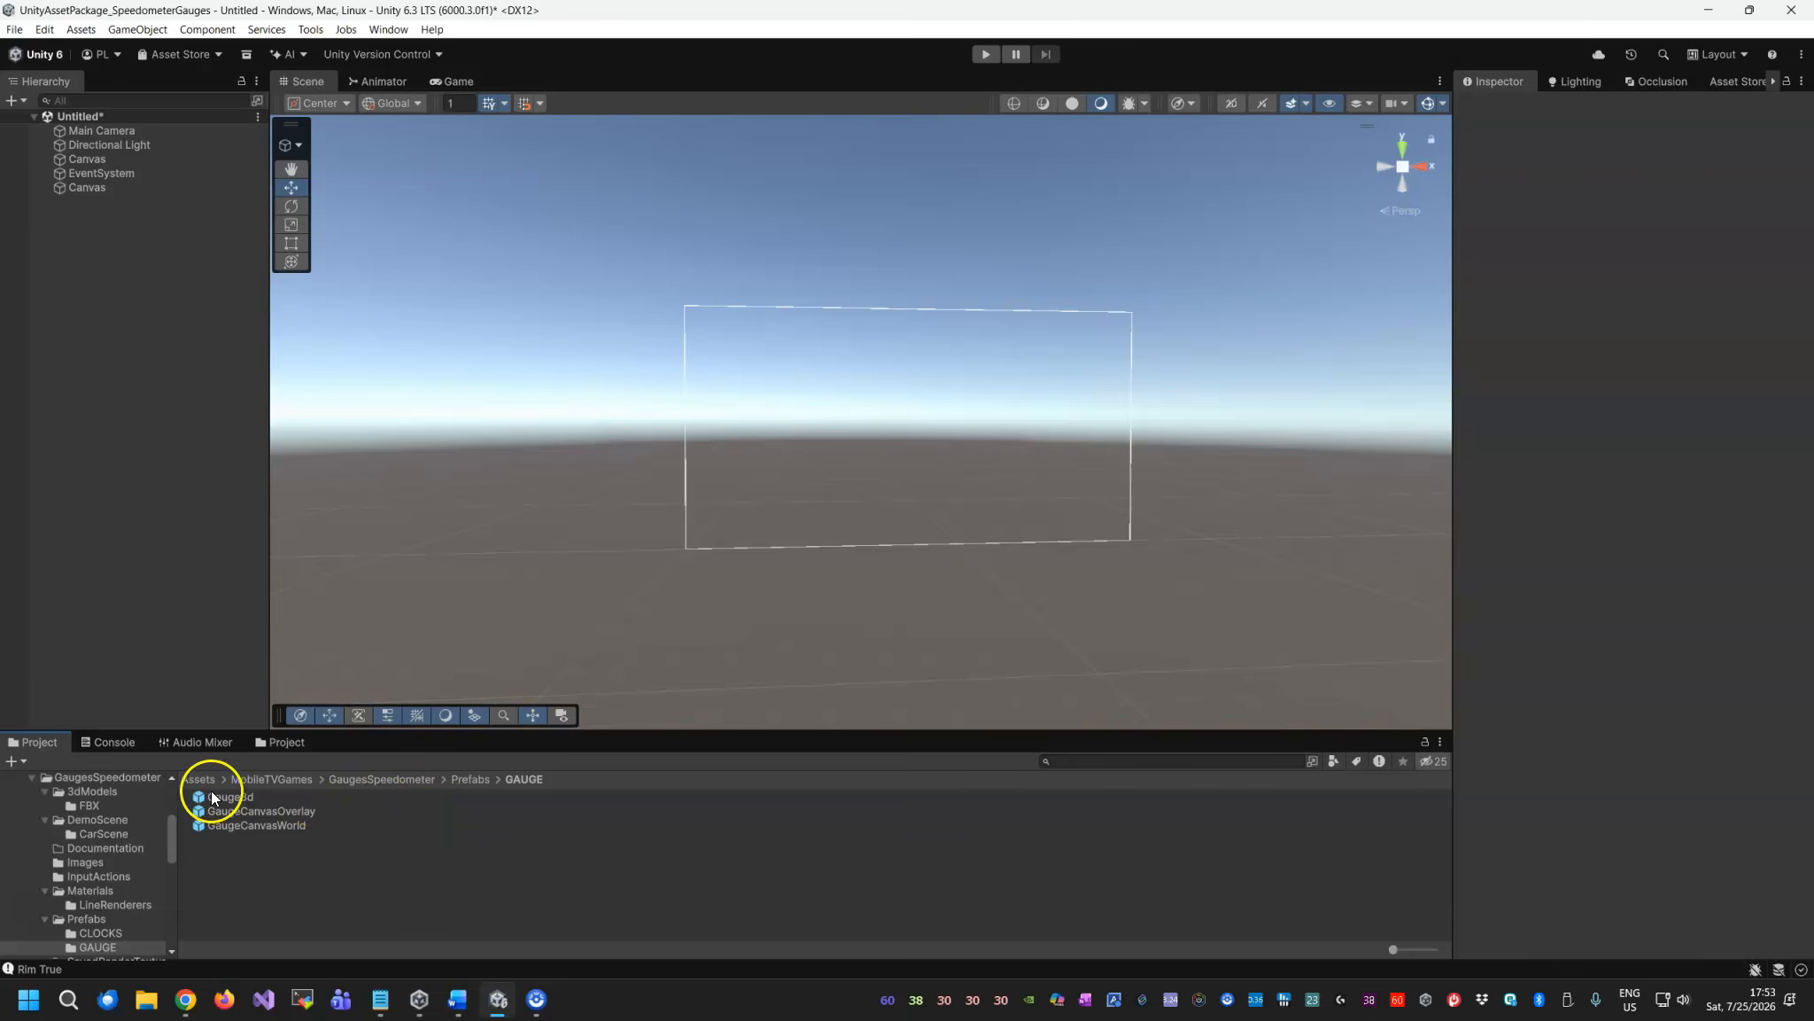
{"action": "left_click", "coordinate": [266, 812]}
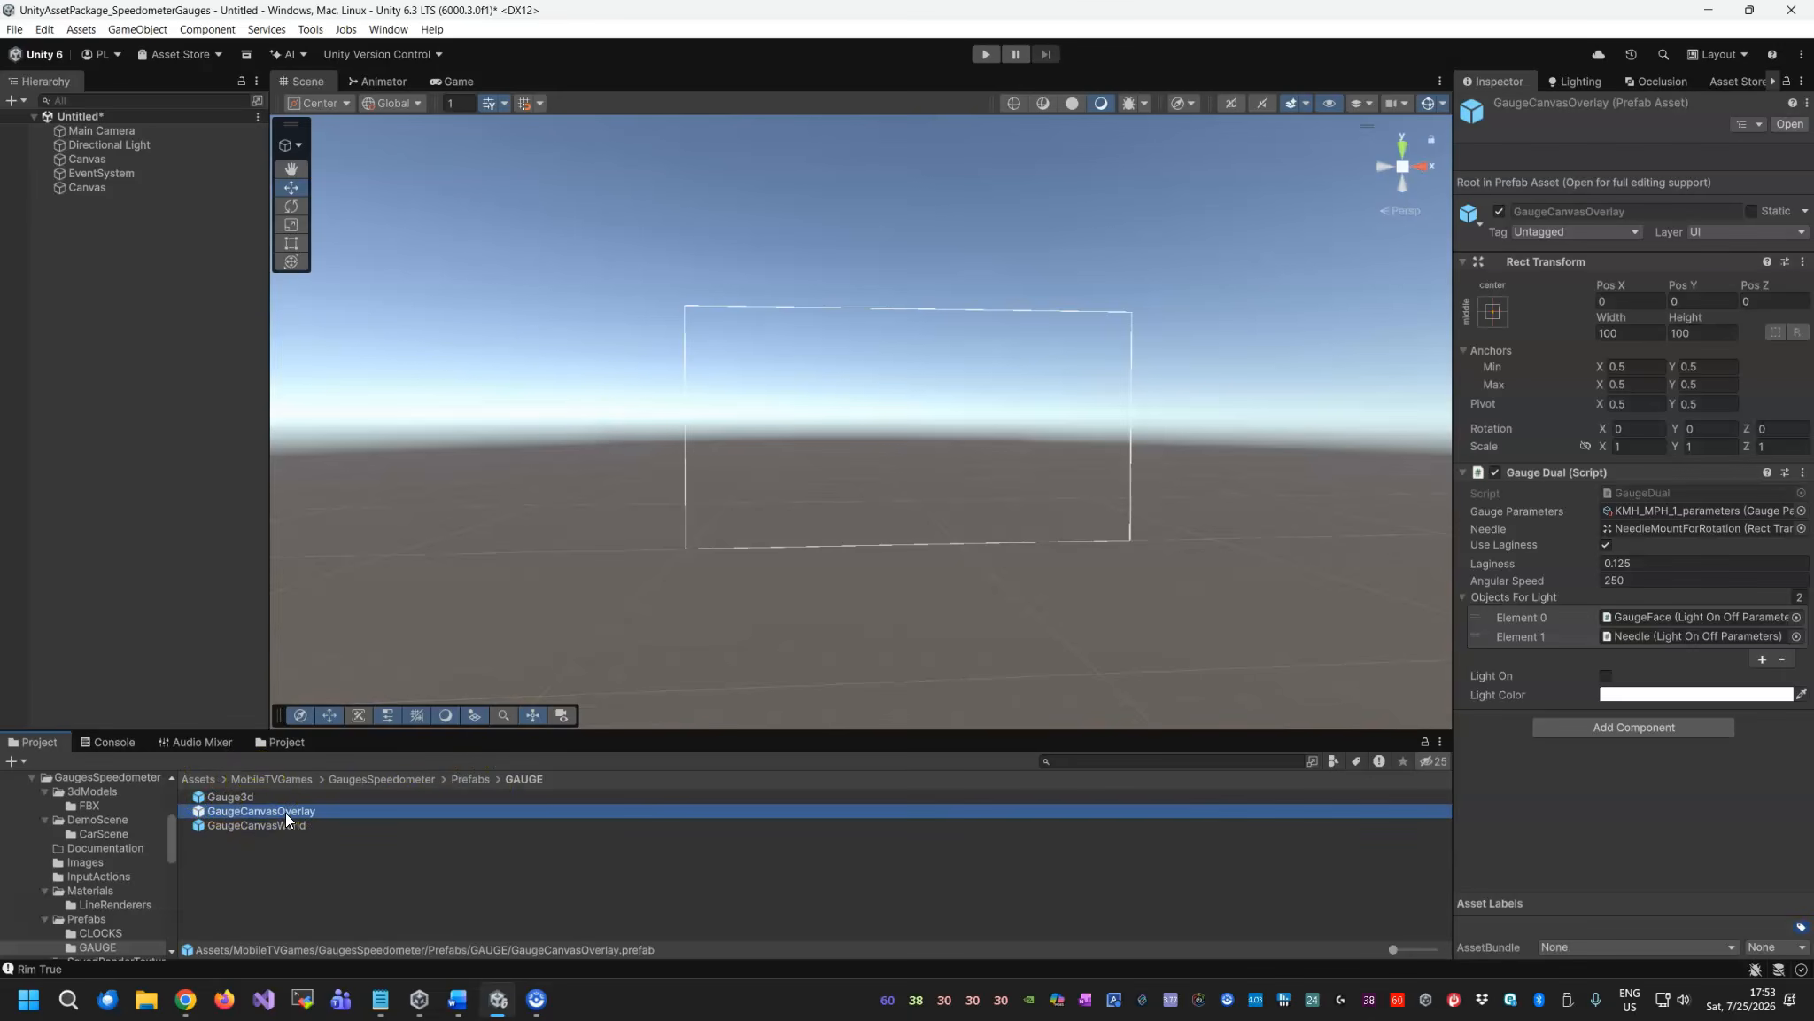
{"action": "left_click_drag", "start_coordinate": [285, 813], "coordinate": [83, 158]}
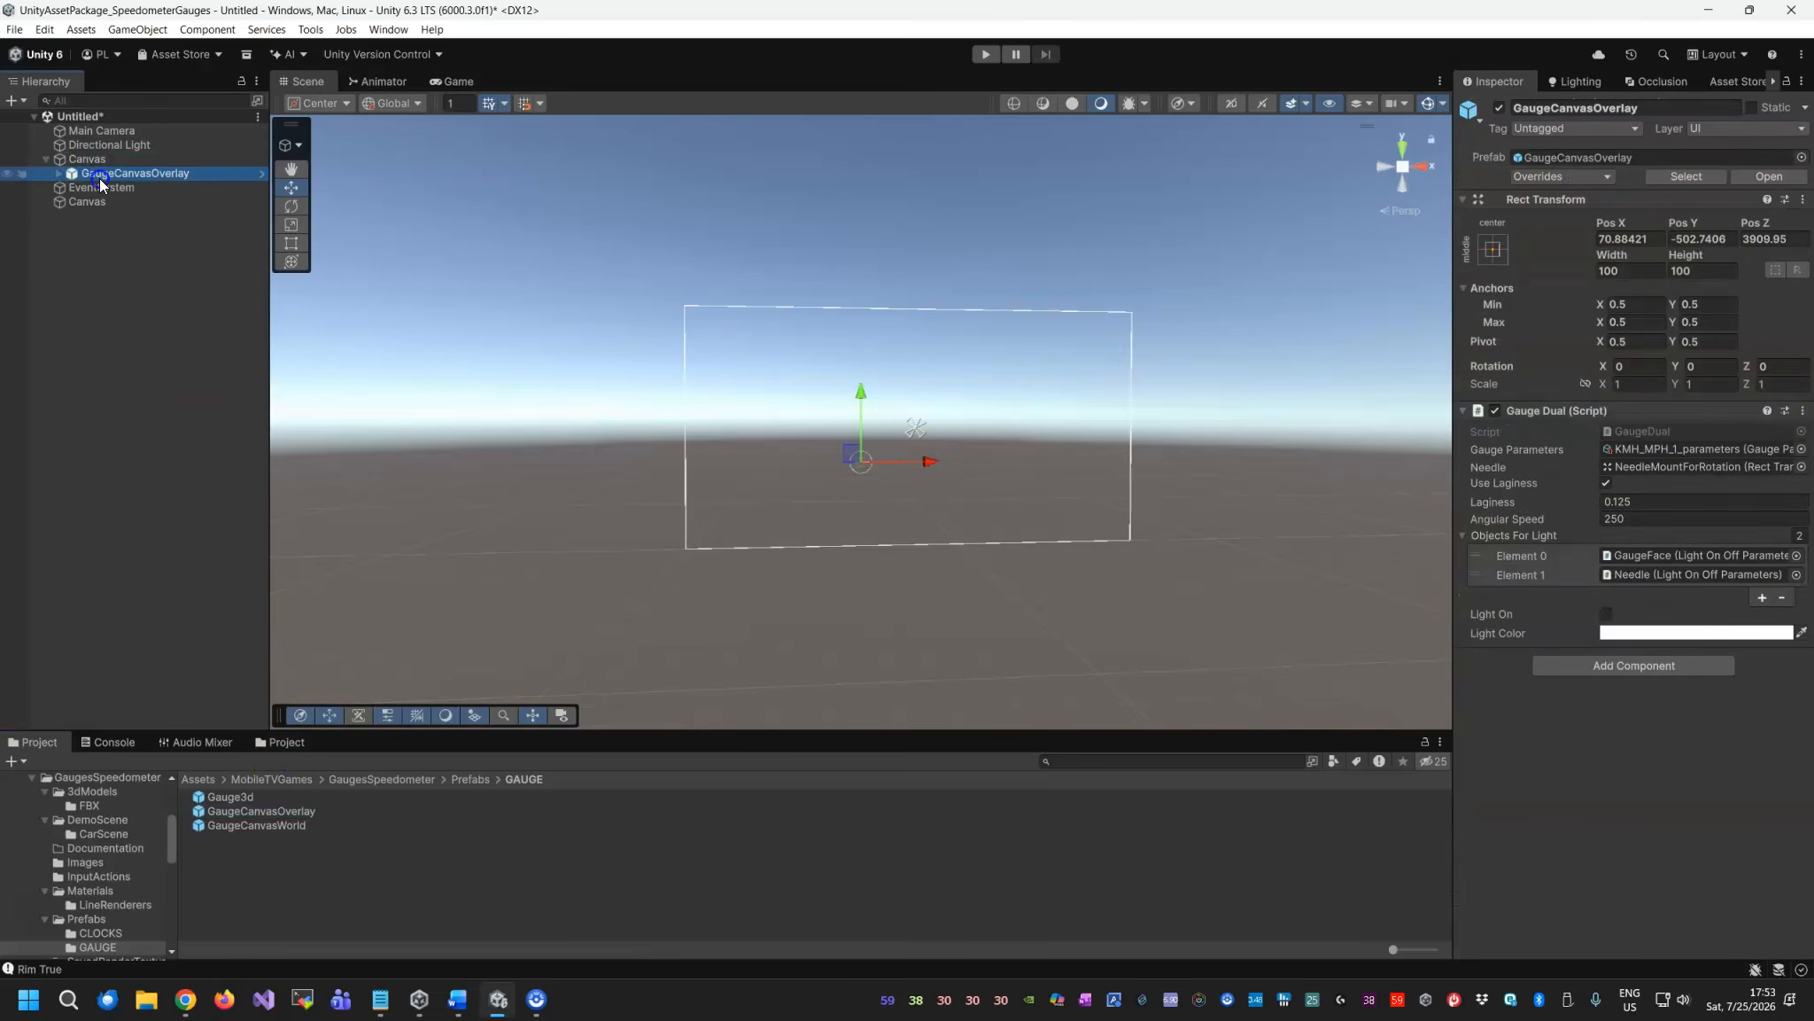
Set the overlay gauge's Pos X, Pos Y and Pos Z to 0.
{"action": "left_click", "coordinate": [1641, 237]}
{"action": "type", "text": "0"}
{"action": "key", "text": "Tab"}
{"action": "type", "text": "0"}
{"action": "key", "text": "Tab"}
{"action": "type", "text": "0"}
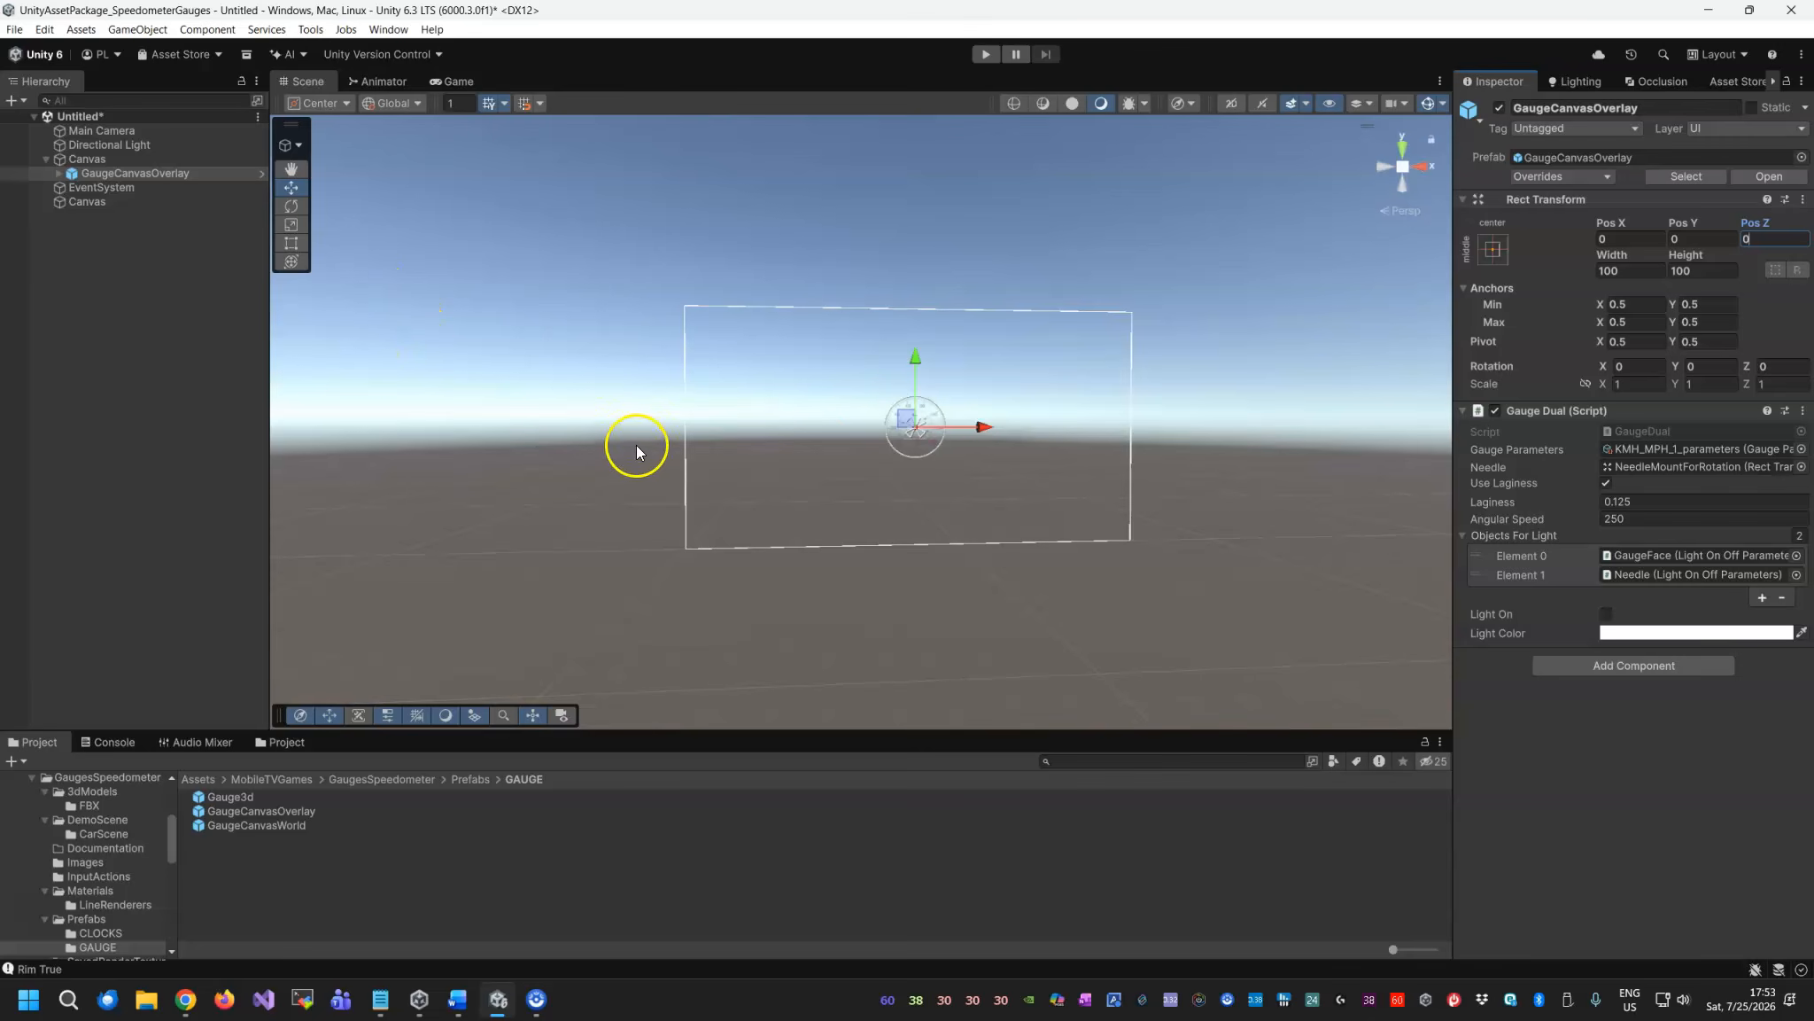
Move the overlay gauge to the canvas's lower-right area, at about Pos X 730, Pos Y -328, and check it in the Game view.
{"action": "left_click_drag", "start_coordinate": [980, 426], "coordinate": [1127, 420]}
{"action": "left_click_drag", "start_coordinate": [1081, 358], "coordinate": [1088, 432]}
{"action": "left_click", "coordinate": [447, 82]}
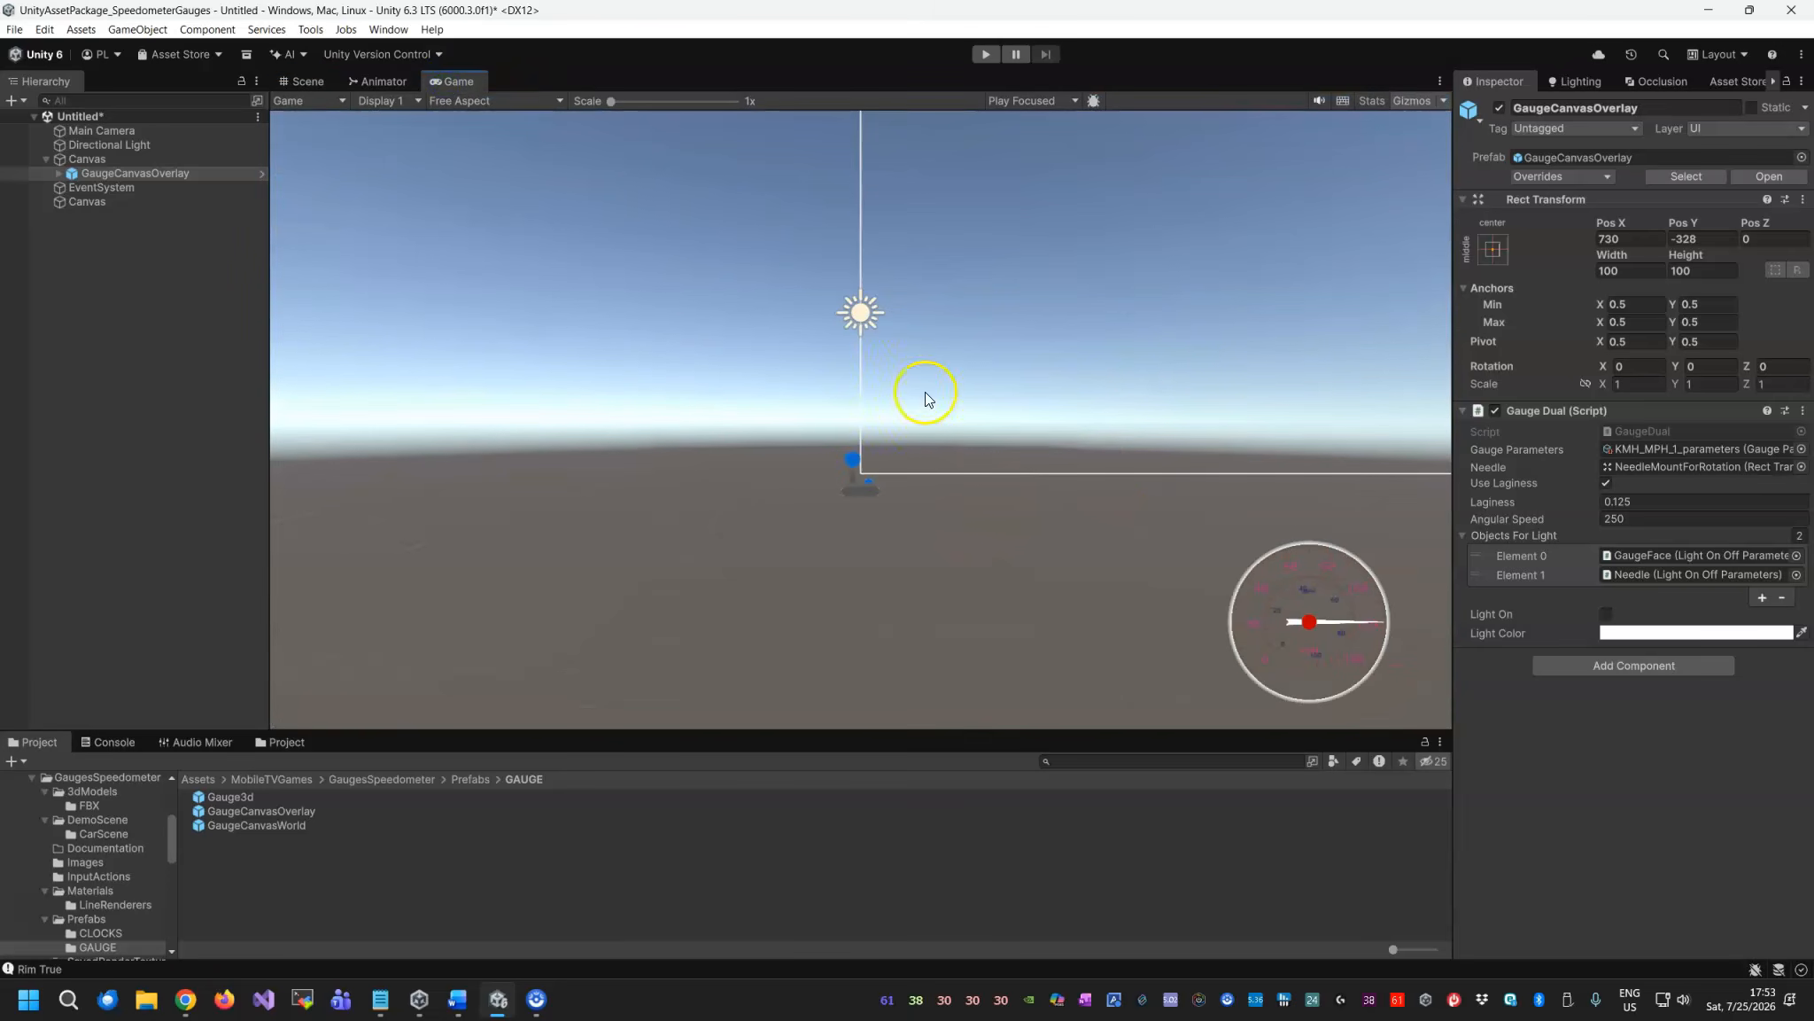
Move the overlay gauge back toward the canvas centre, to about Pos X 204, Pos Y -143, and check it in the Game view.
{"action": "left_click", "coordinate": [308, 81]}
{"action": "right_click_drag", "start_coordinate": [1143, 554], "coordinate": [1035, 572]}
{"action": "left_click_drag", "start_coordinate": [1111, 534], "coordinate": [998, 516]}
{"action": "left_click_drag", "start_coordinate": [937, 452], "coordinate": [845, 406]}
{"action": "left_click", "coordinate": [443, 81]}
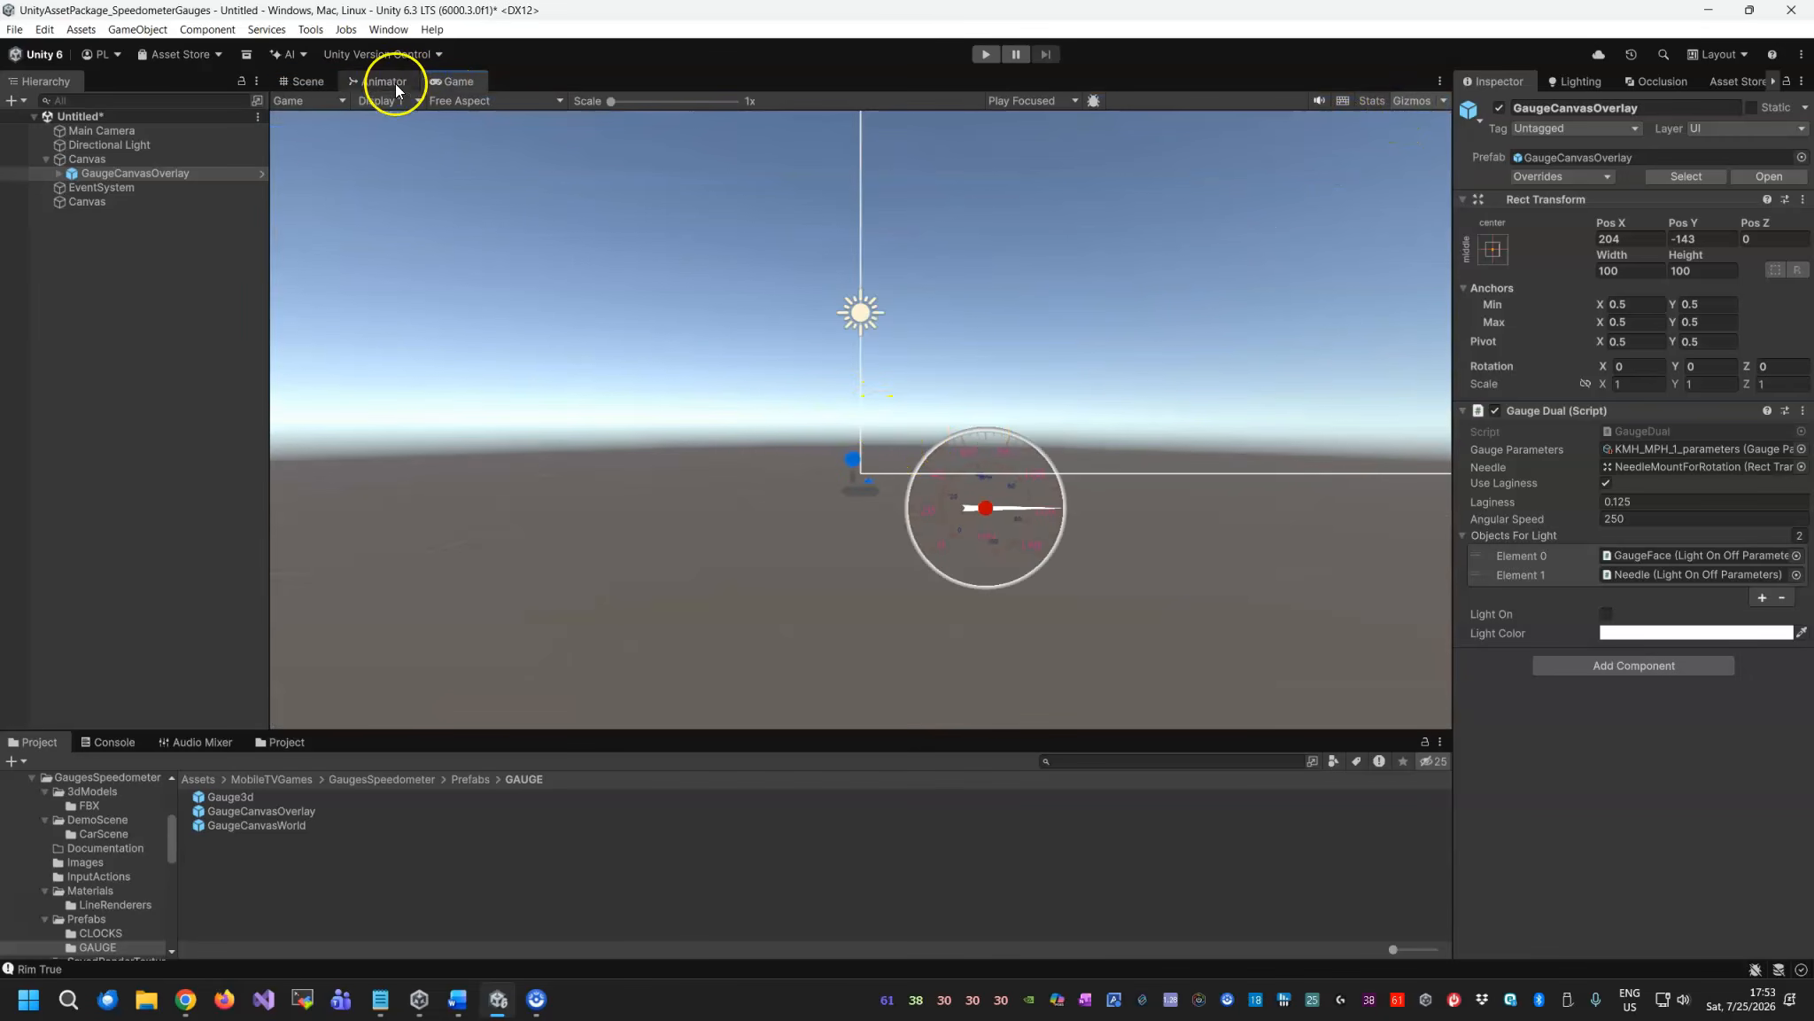
Place the overlay gauge in the canvas's lower-right corner at about Pos X 760, Pos Y -343 and check it in the Game view.
{"action": "left_click", "coordinate": [321, 81]}
{"action": "left_click_drag", "start_coordinate": [995, 479], "coordinate": [1132, 485]}
{"action": "left_click_drag", "start_coordinate": [1065, 420], "coordinate": [1065, 470]}
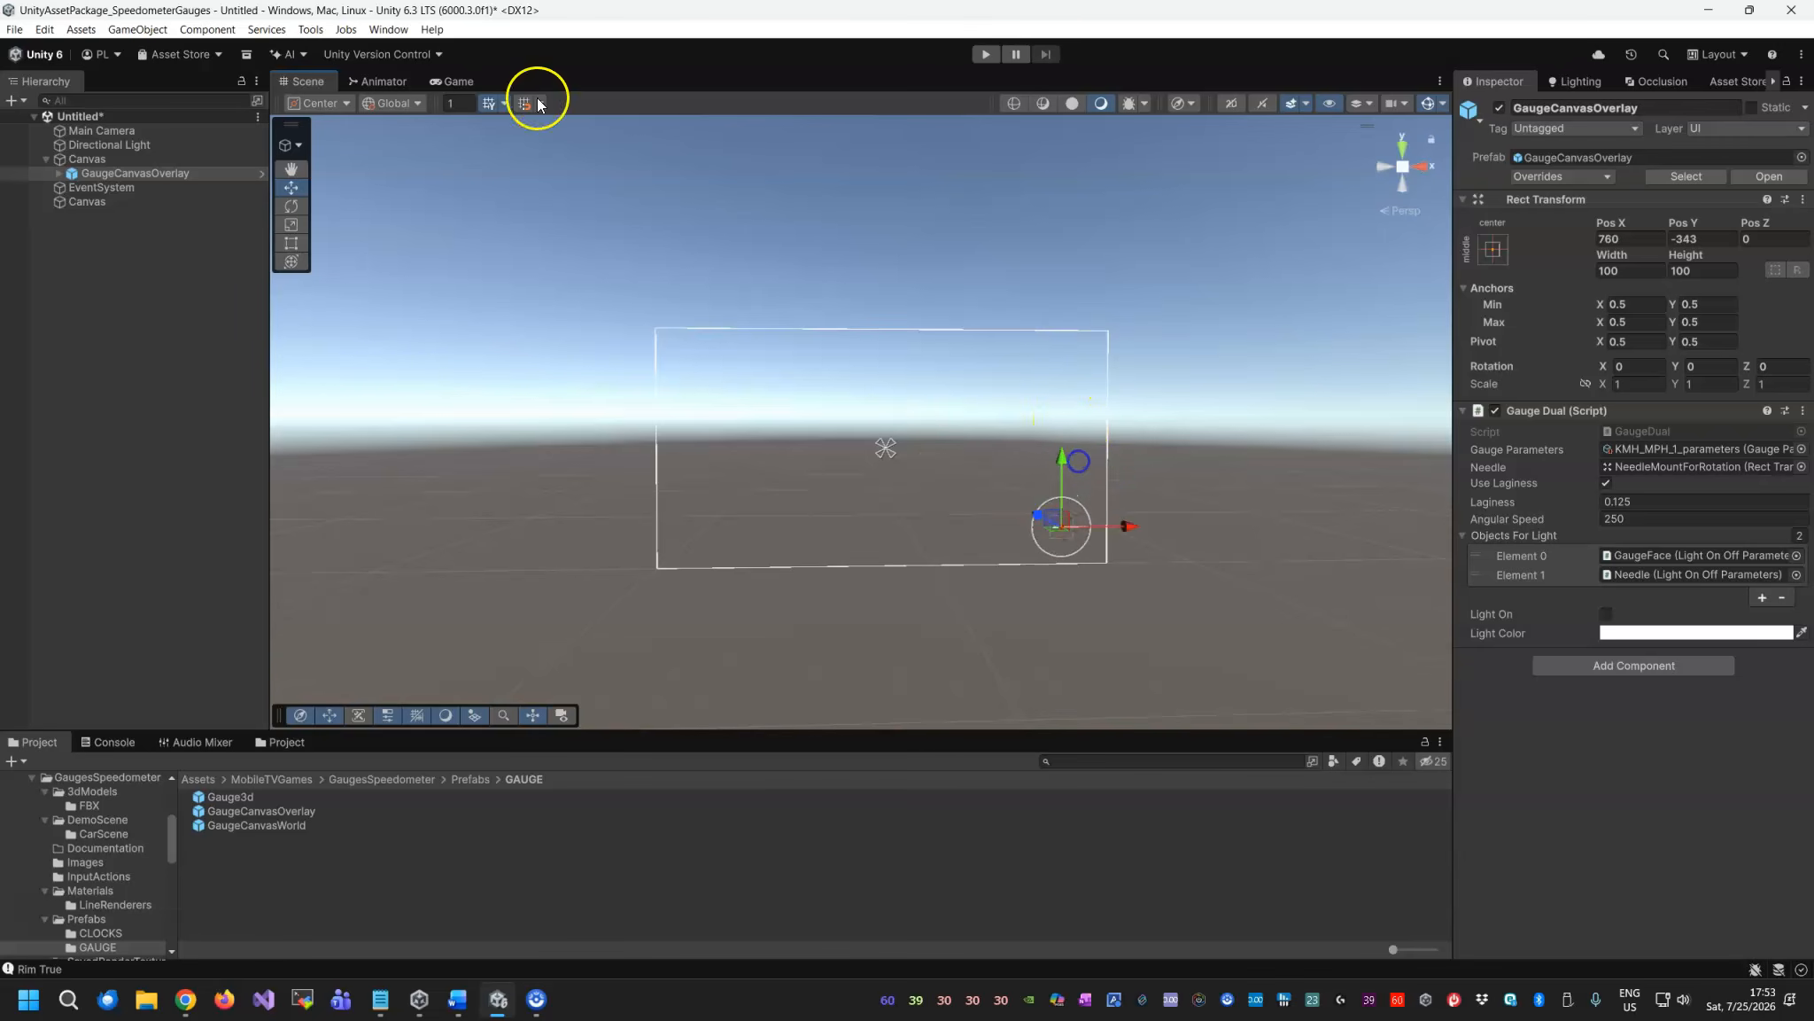
{"action": "left_click", "coordinate": [456, 81]}
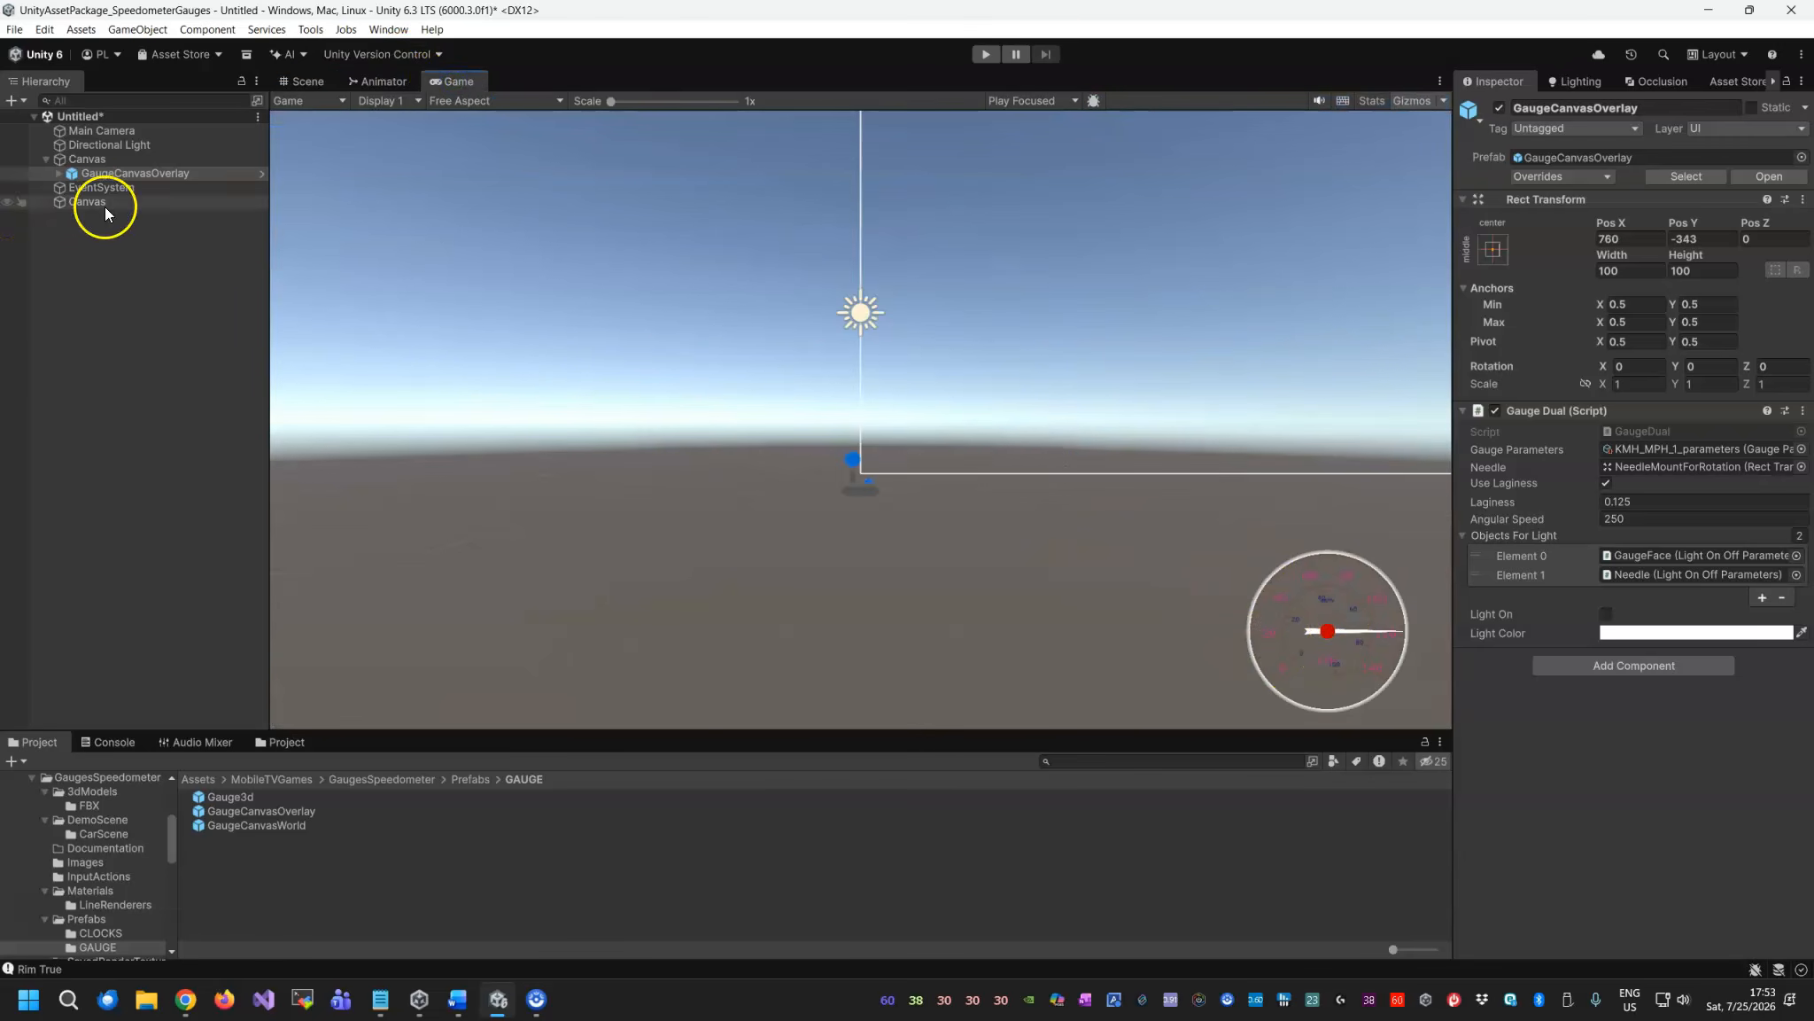
Unpack the GaugeCanvasOverlay prefab instance completely.
{"action": "right_click", "coordinate": [116, 172]}
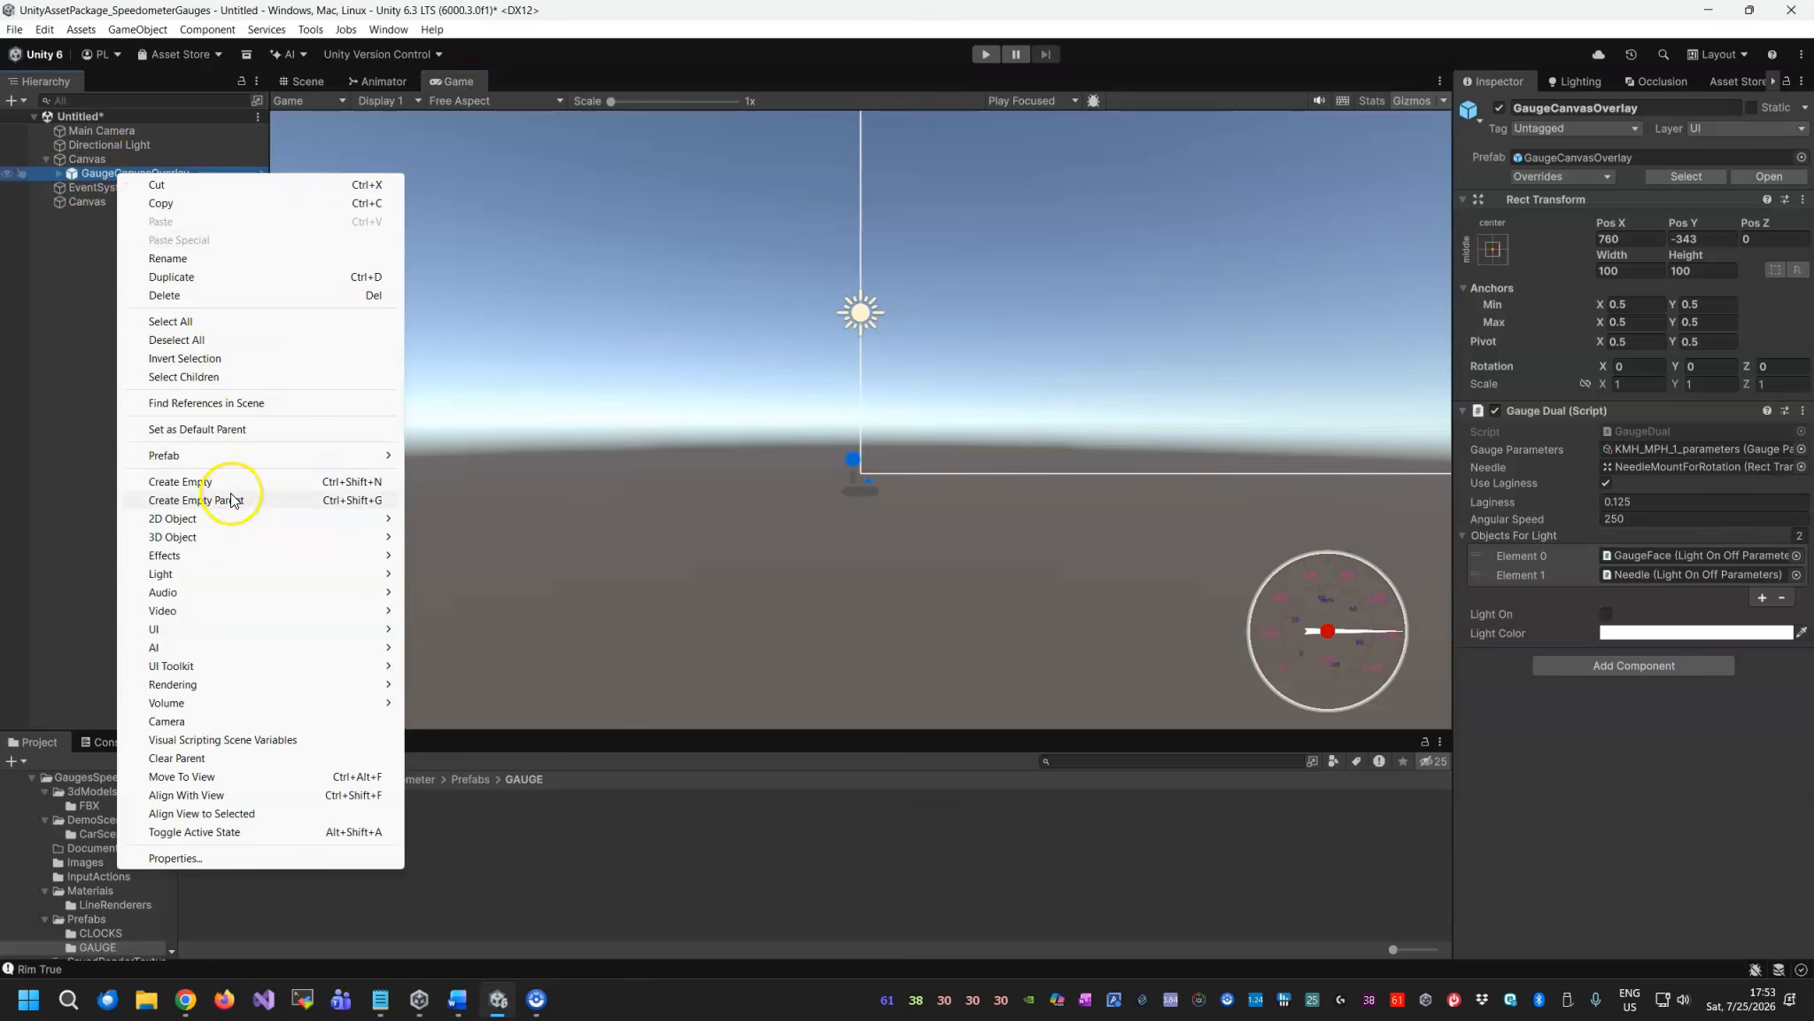
{"action": "mouse_move", "coordinate": [228, 456]}
{"action": "left_click", "coordinate": [494, 610]}
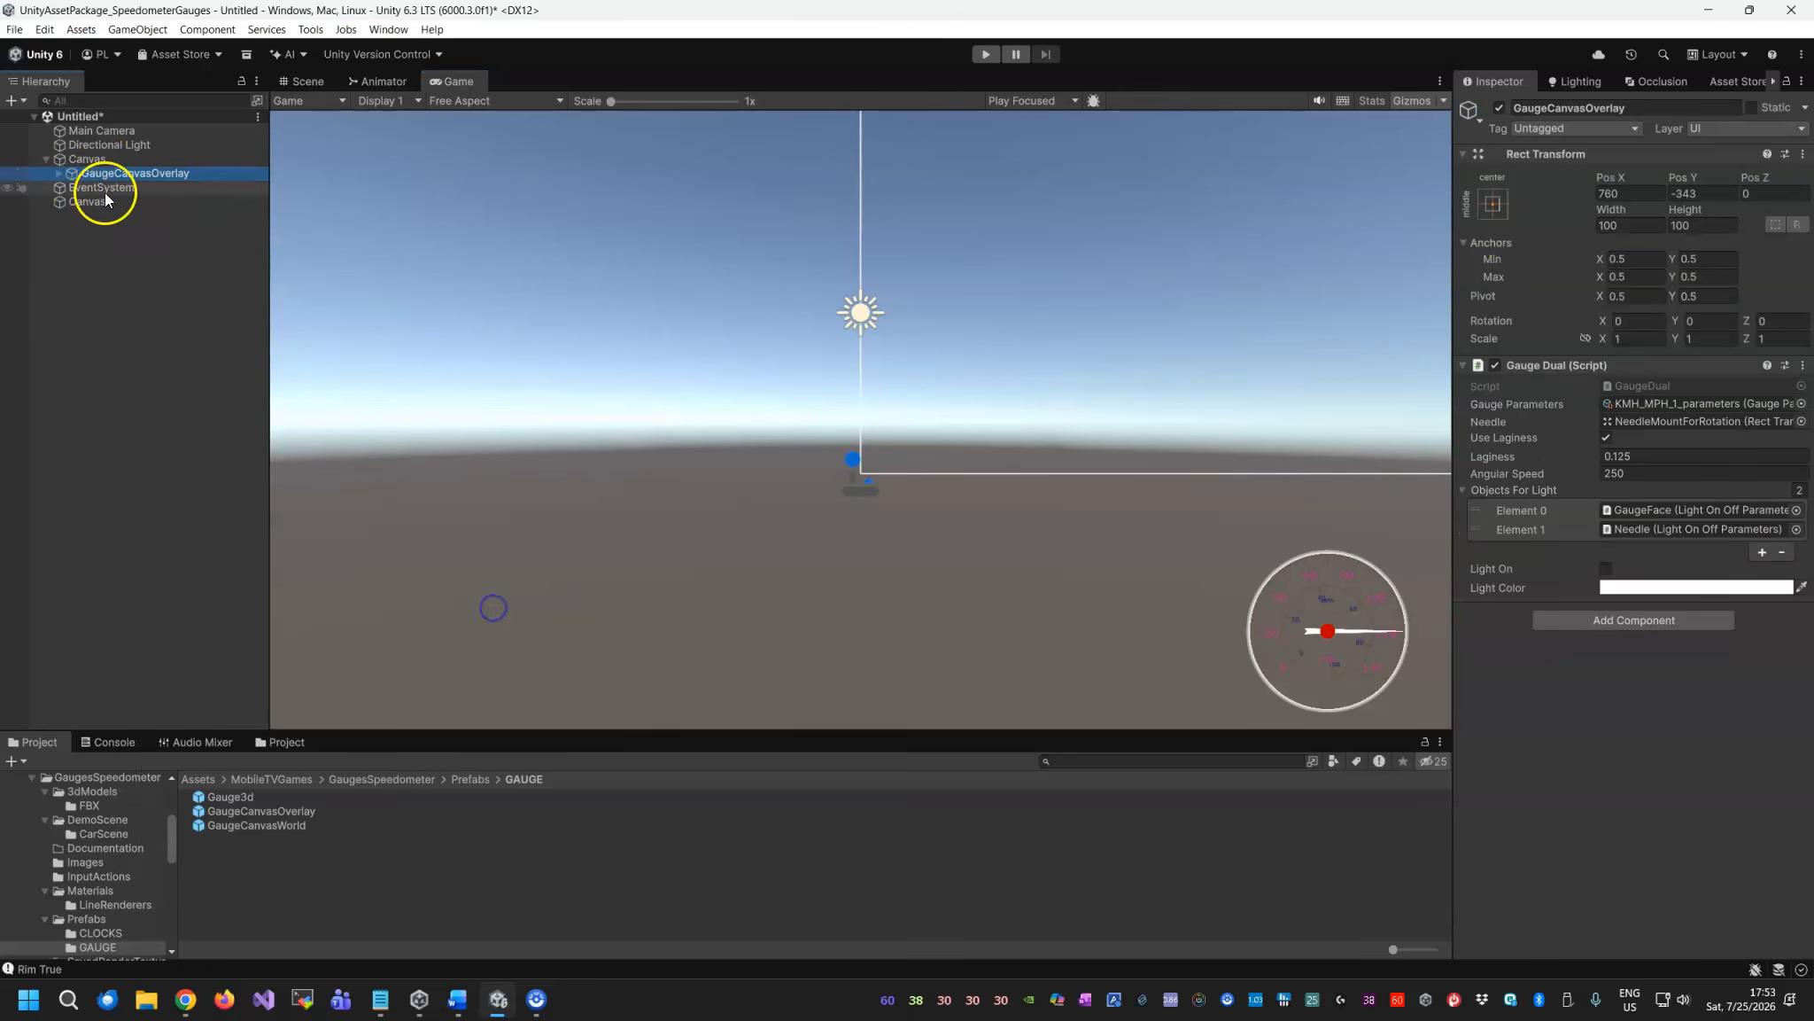
Try the overlay gauge with its Background object enabled, and disable the Background again.
{"action": "left_click", "coordinate": [59, 173]}
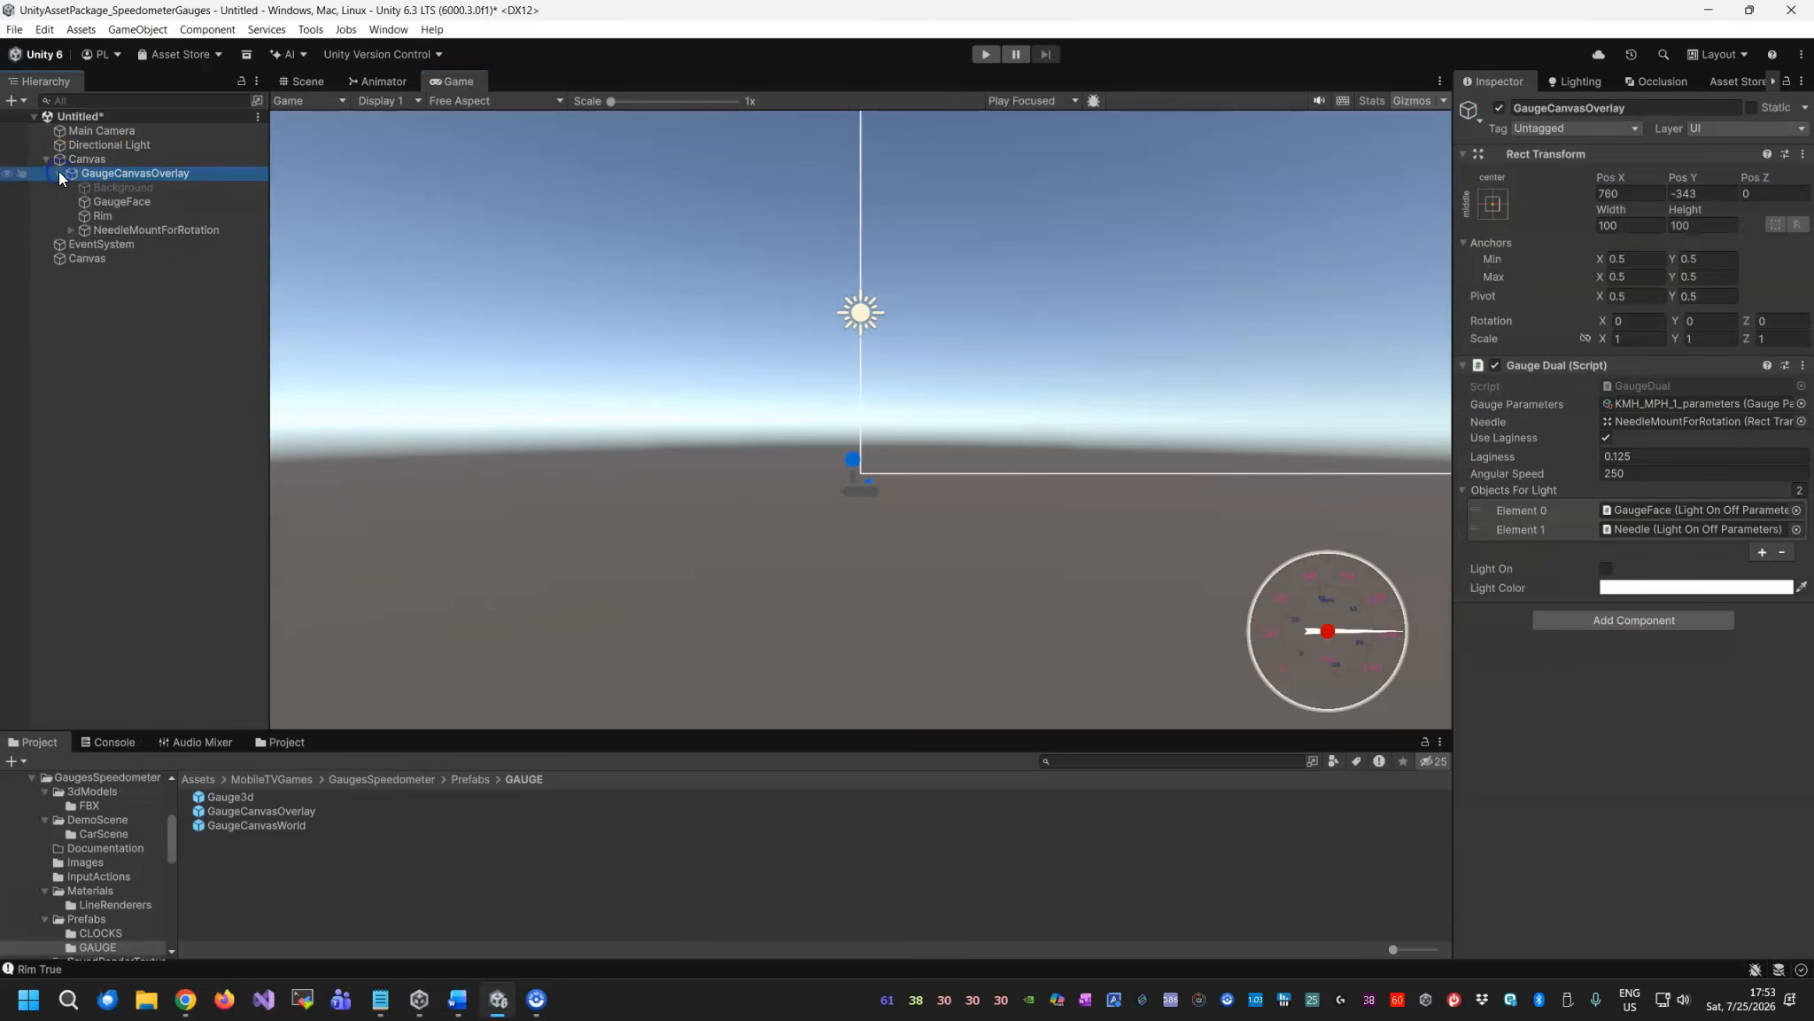
{"action": "left_click", "coordinate": [169, 187]}
{"action": "left_click", "coordinate": [1498, 108]}
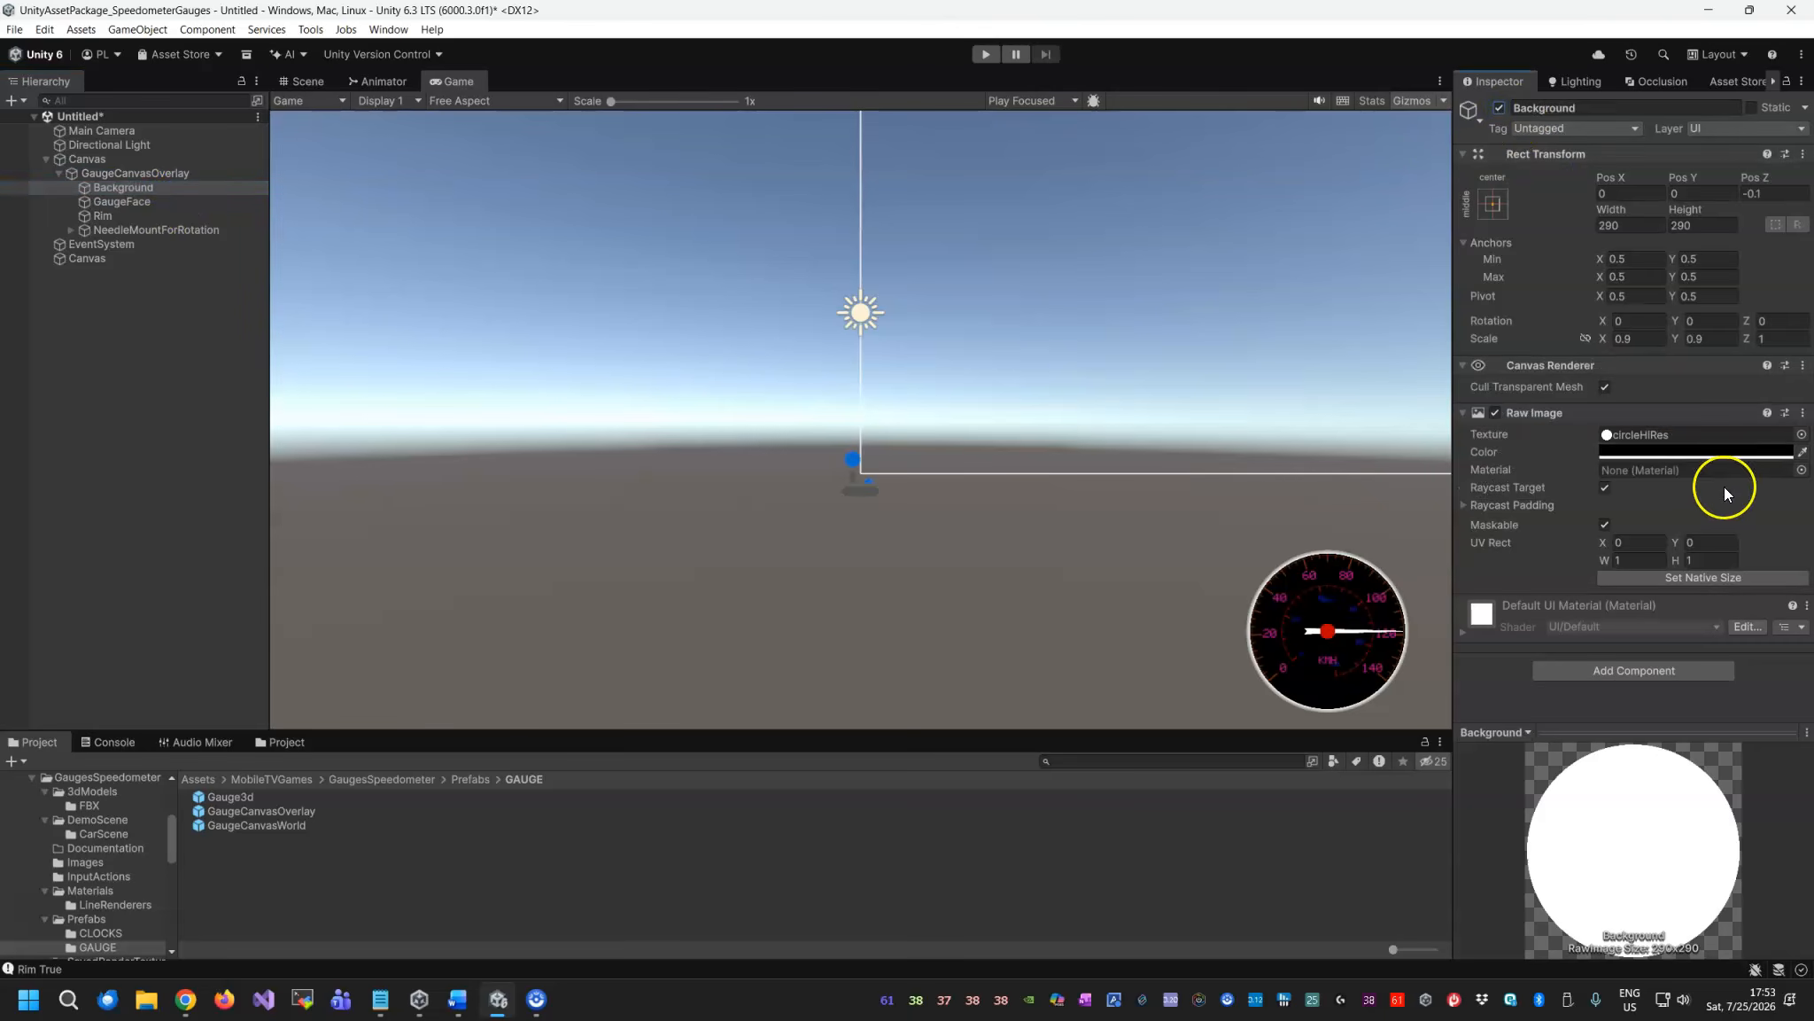
{"action": "left_click", "coordinate": [1498, 108]}
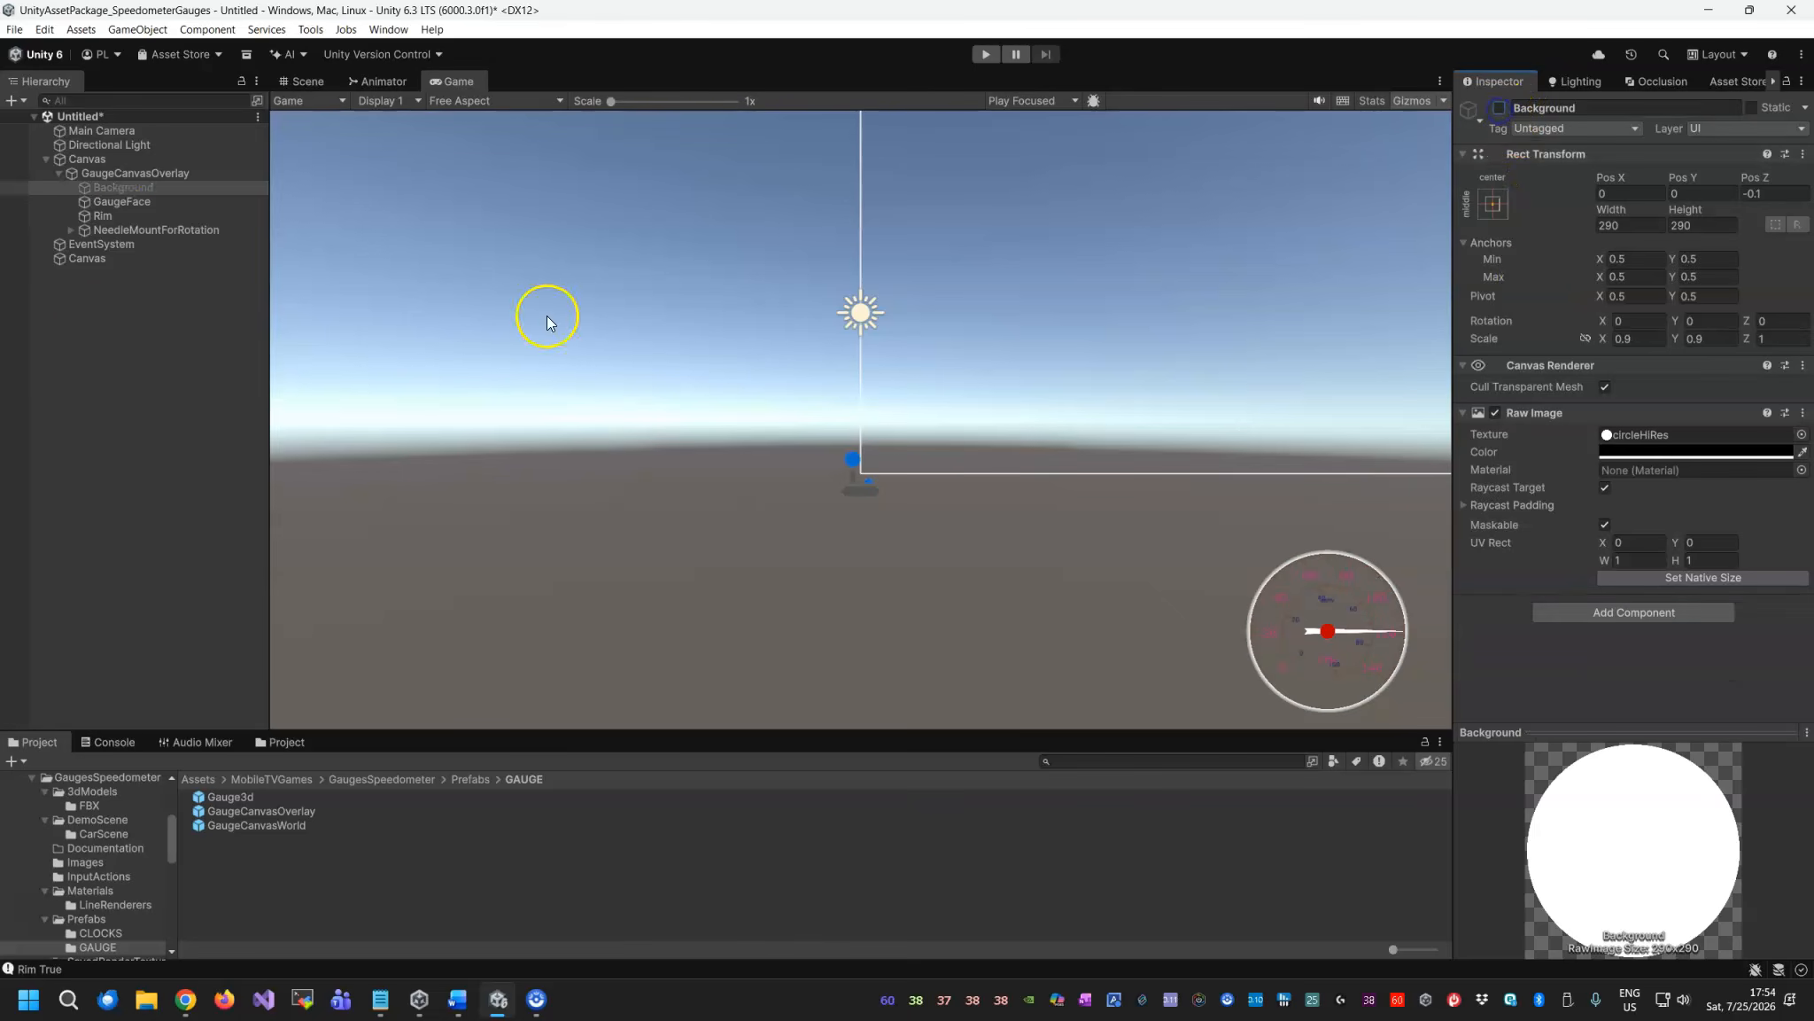
Assign the TEST_TEMP_CF texture to GaugeFace's Raw Image and TEST_TEMP_CF_parameters to GaugeCanvasOverlay's Gauge Parameters.
{"action": "left_click", "coordinate": [121, 203]}
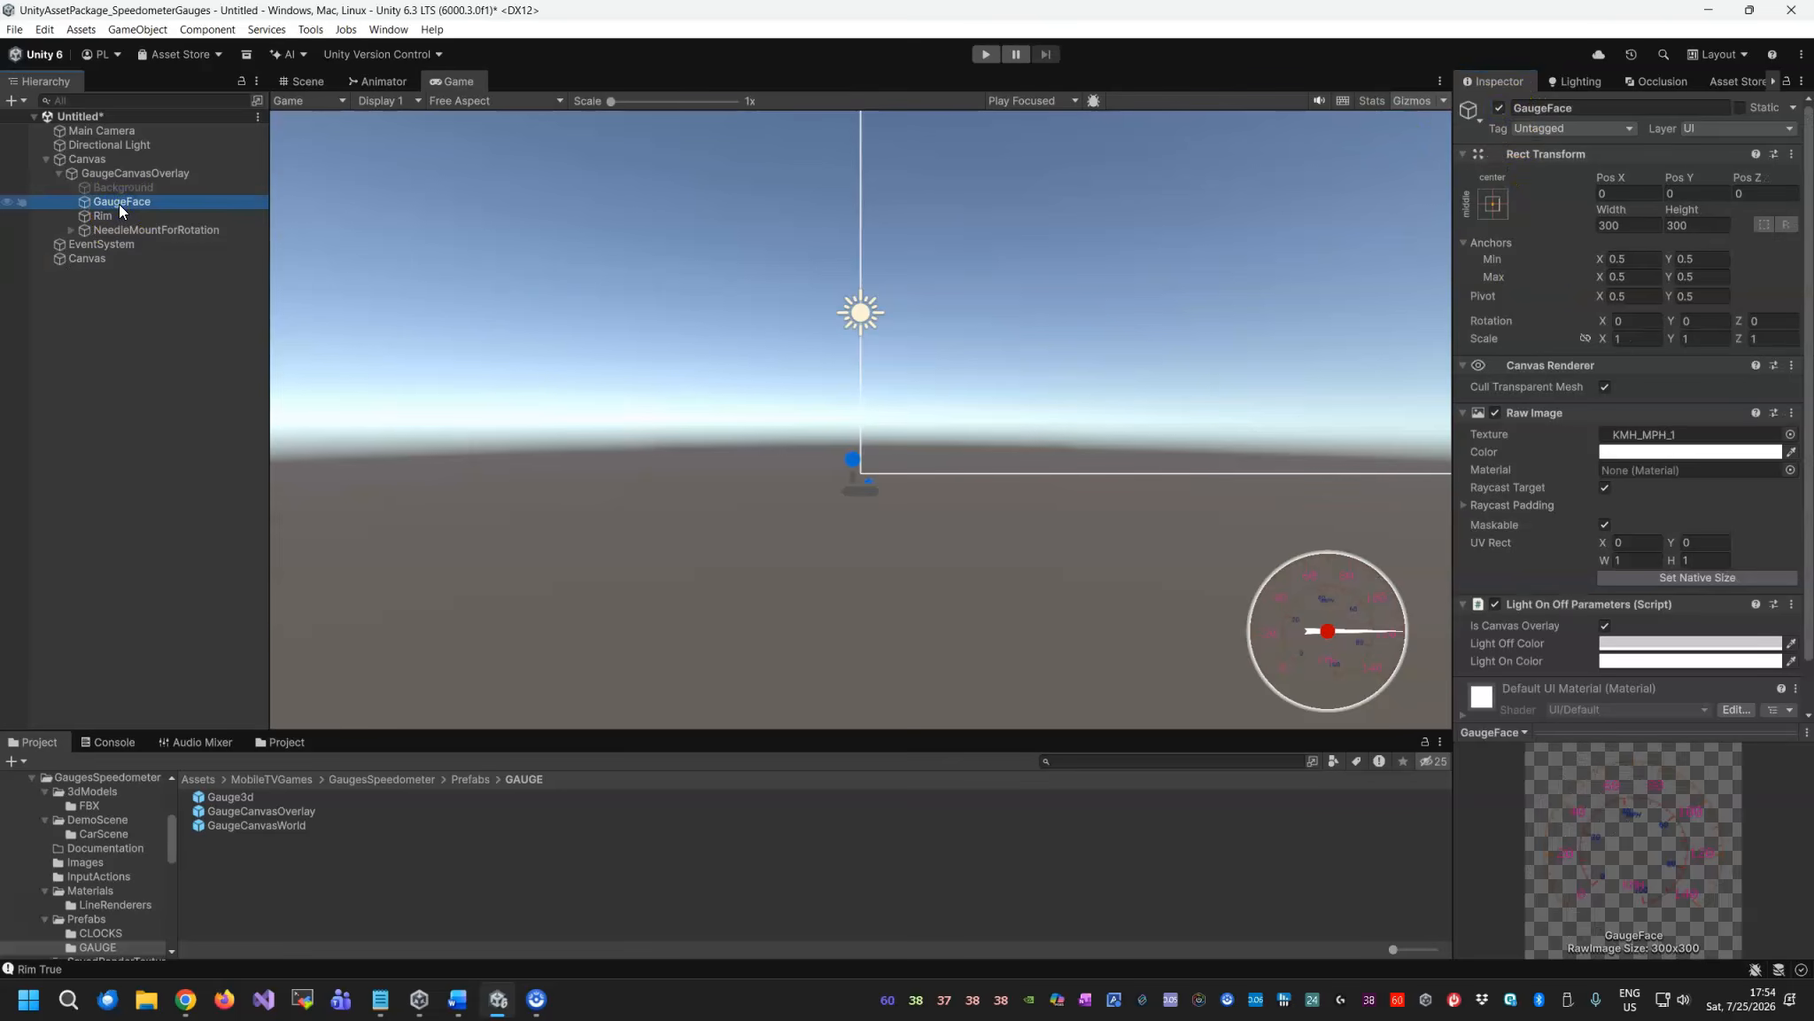
{"action": "left_click", "coordinate": [274, 746]}
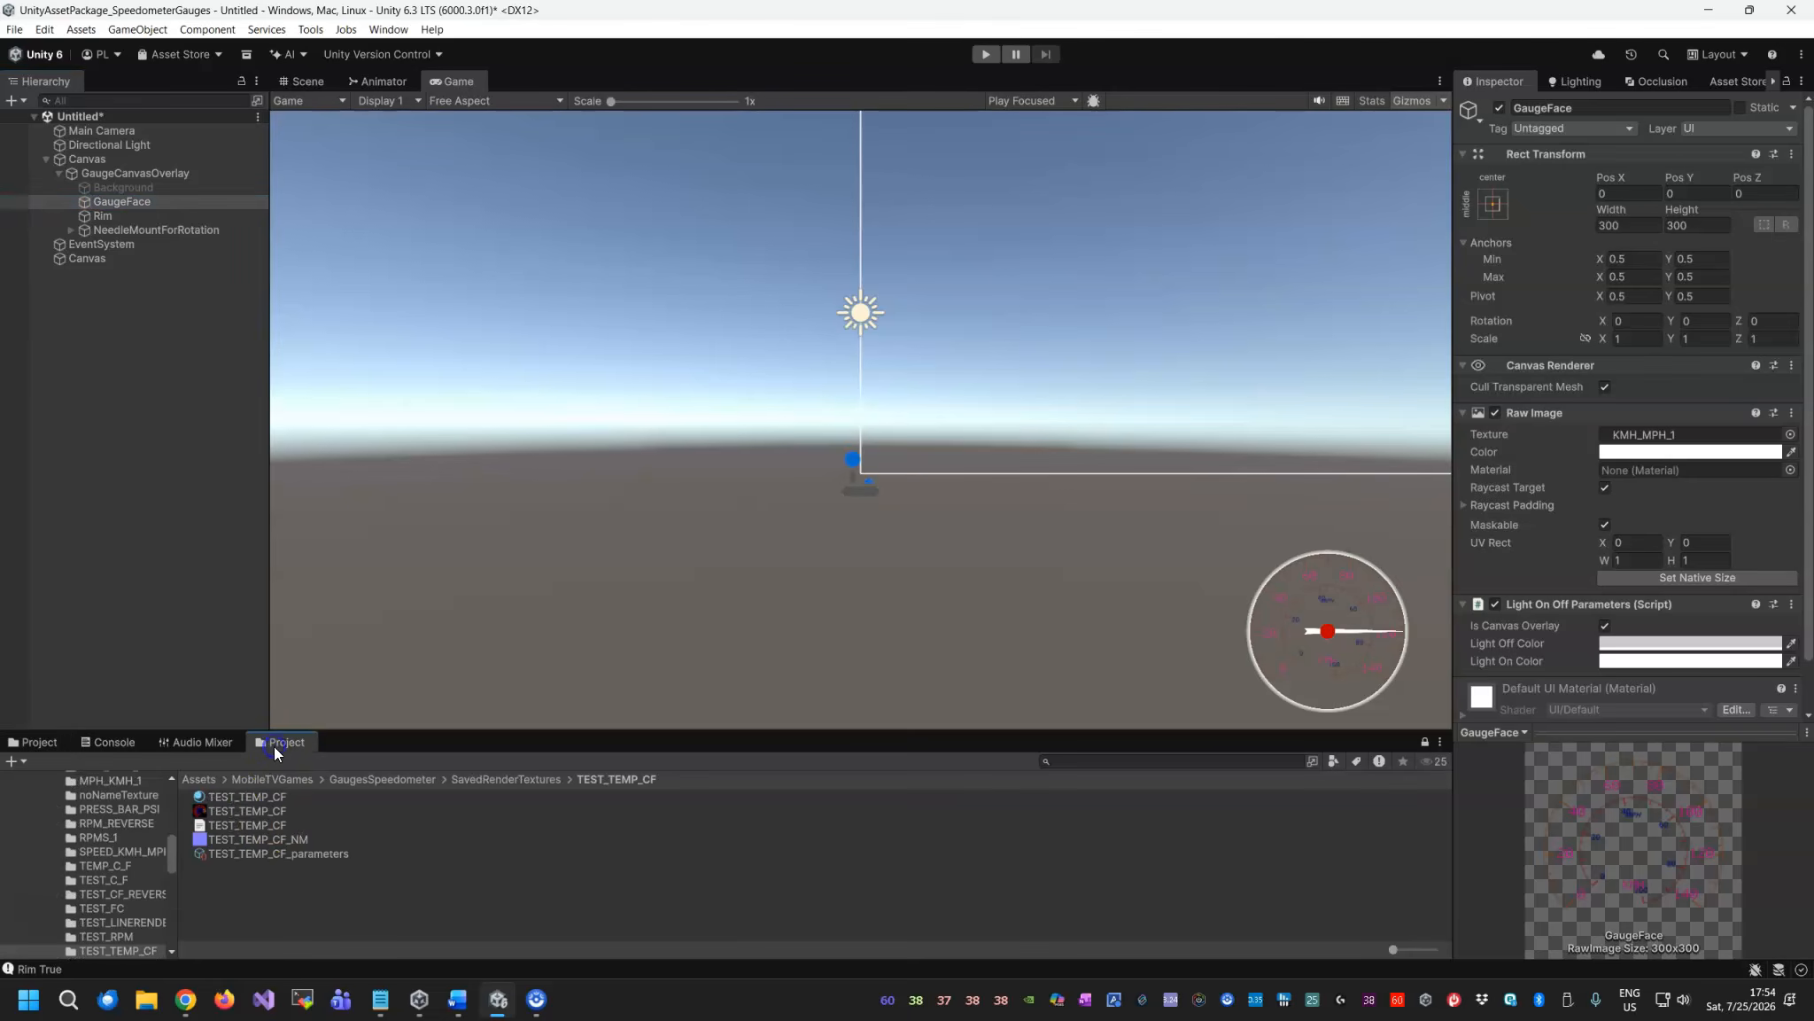
{"action": "scroll", "coordinate": [1628, 447], "scroll_direction": "down", "scroll_amount": 2}
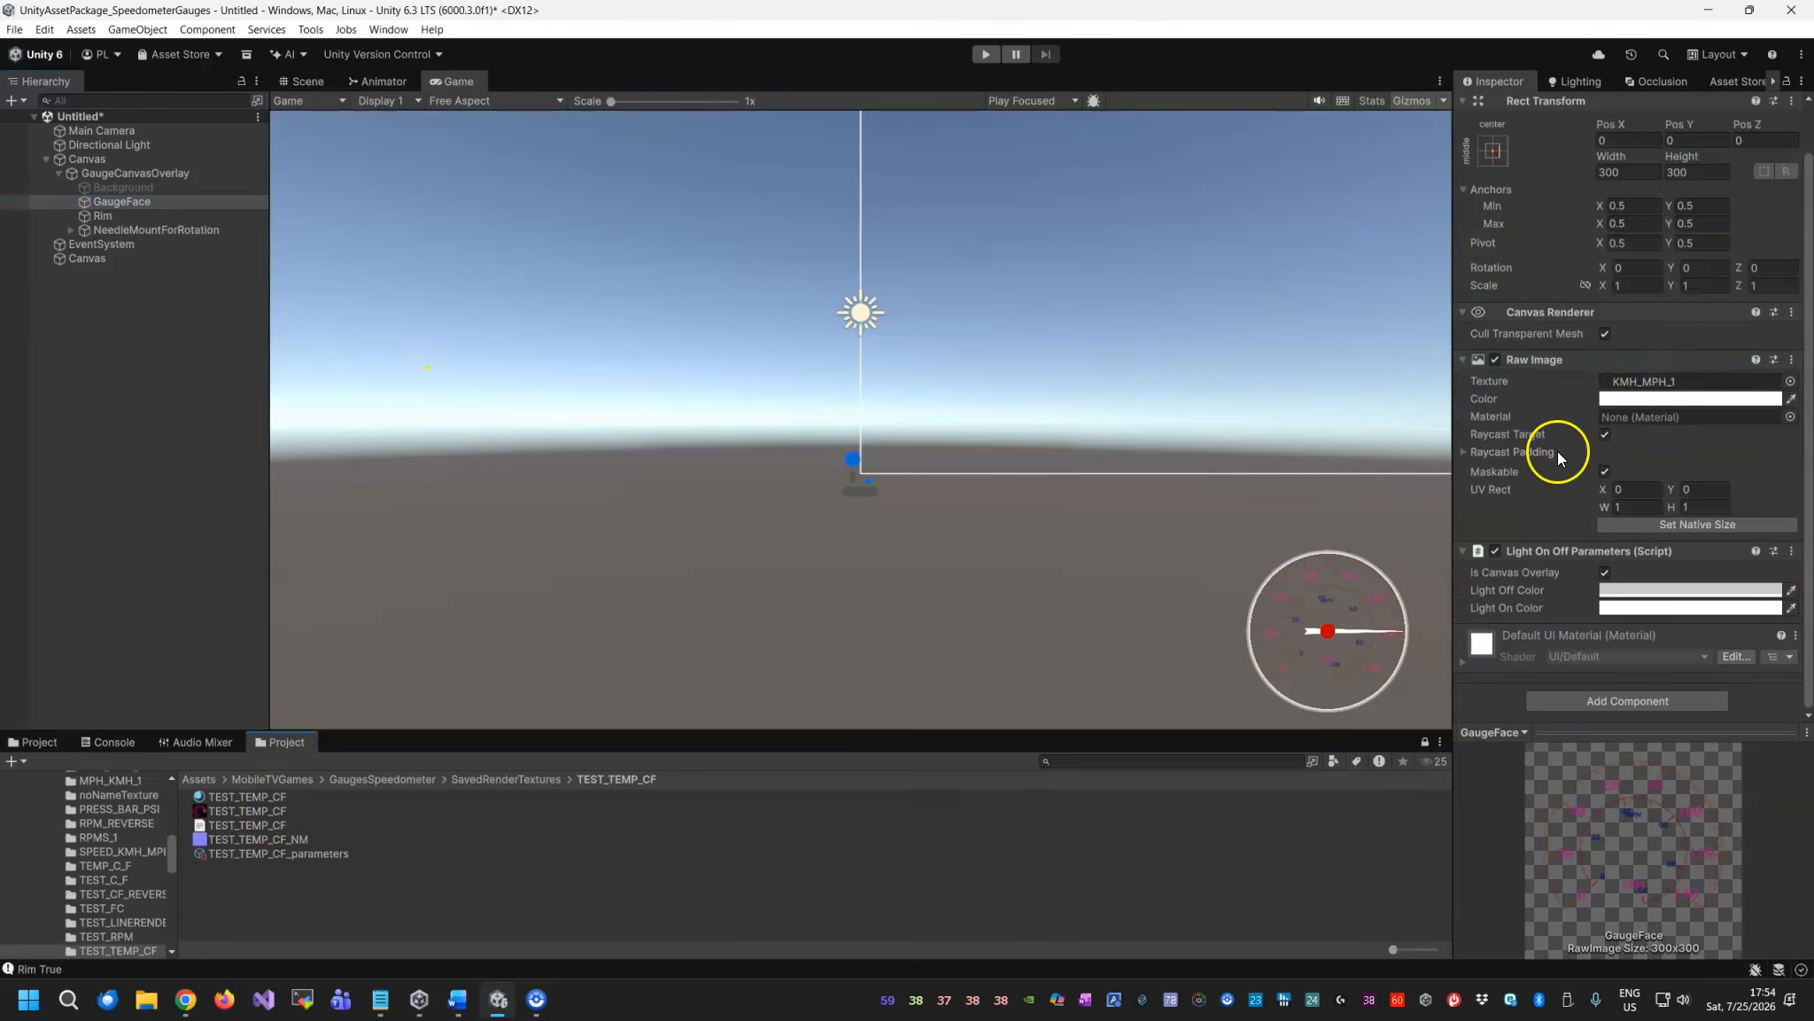
{"action": "left_click_drag", "start_coordinate": [262, 815], "coordinate": [1697, 382]}
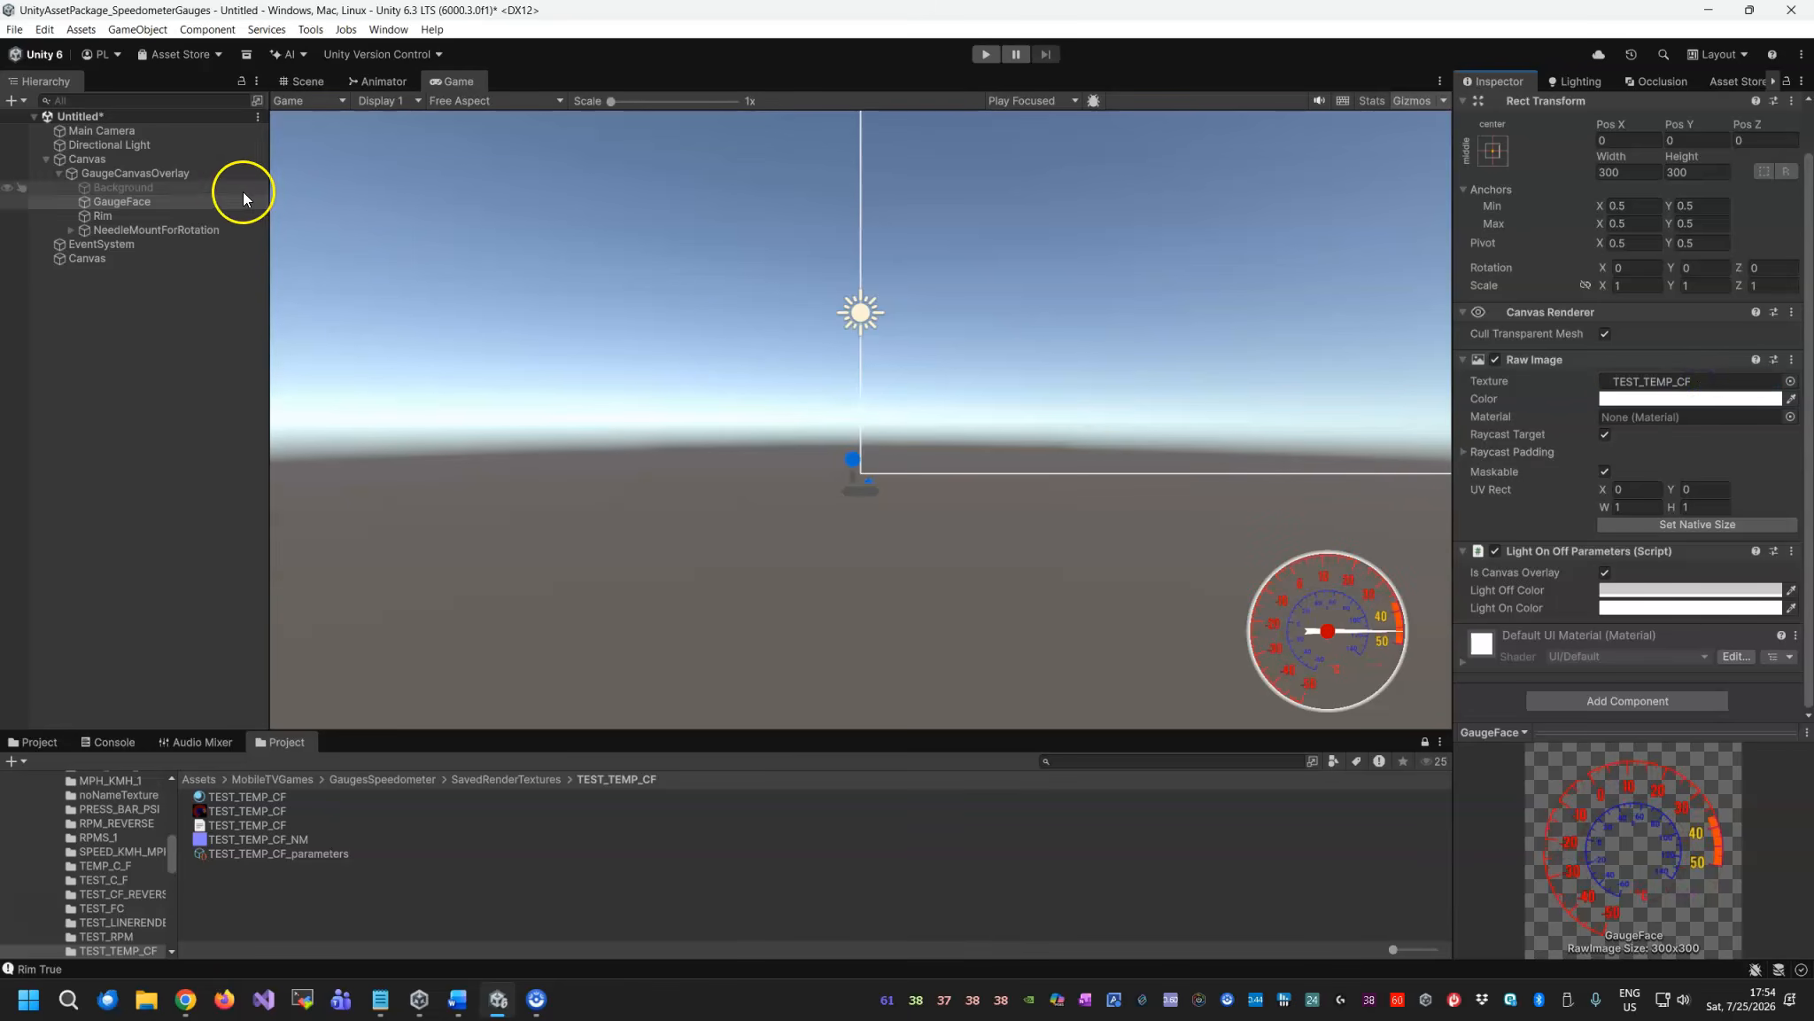
{"action": "left_click", "coordinate": [144, 175]}
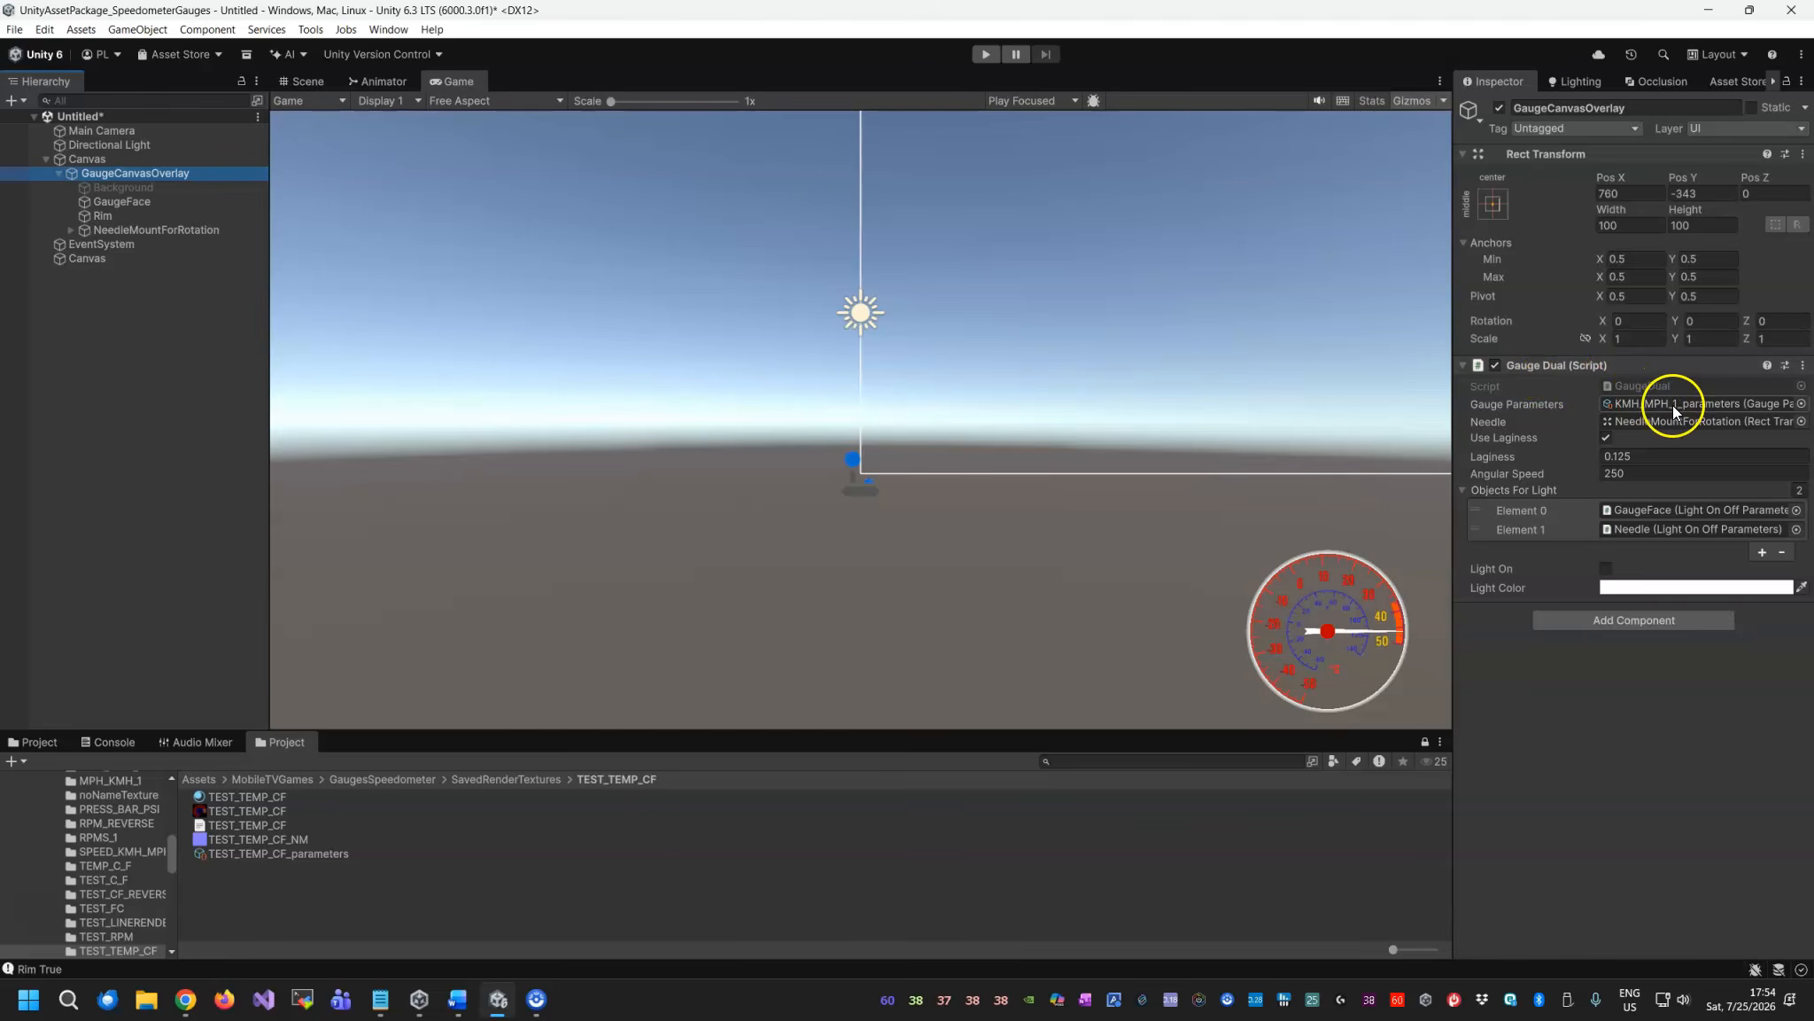
{"action": "left_click_drag", "start_coordinate": [253, 859], "coordinate": [1667, 406]}
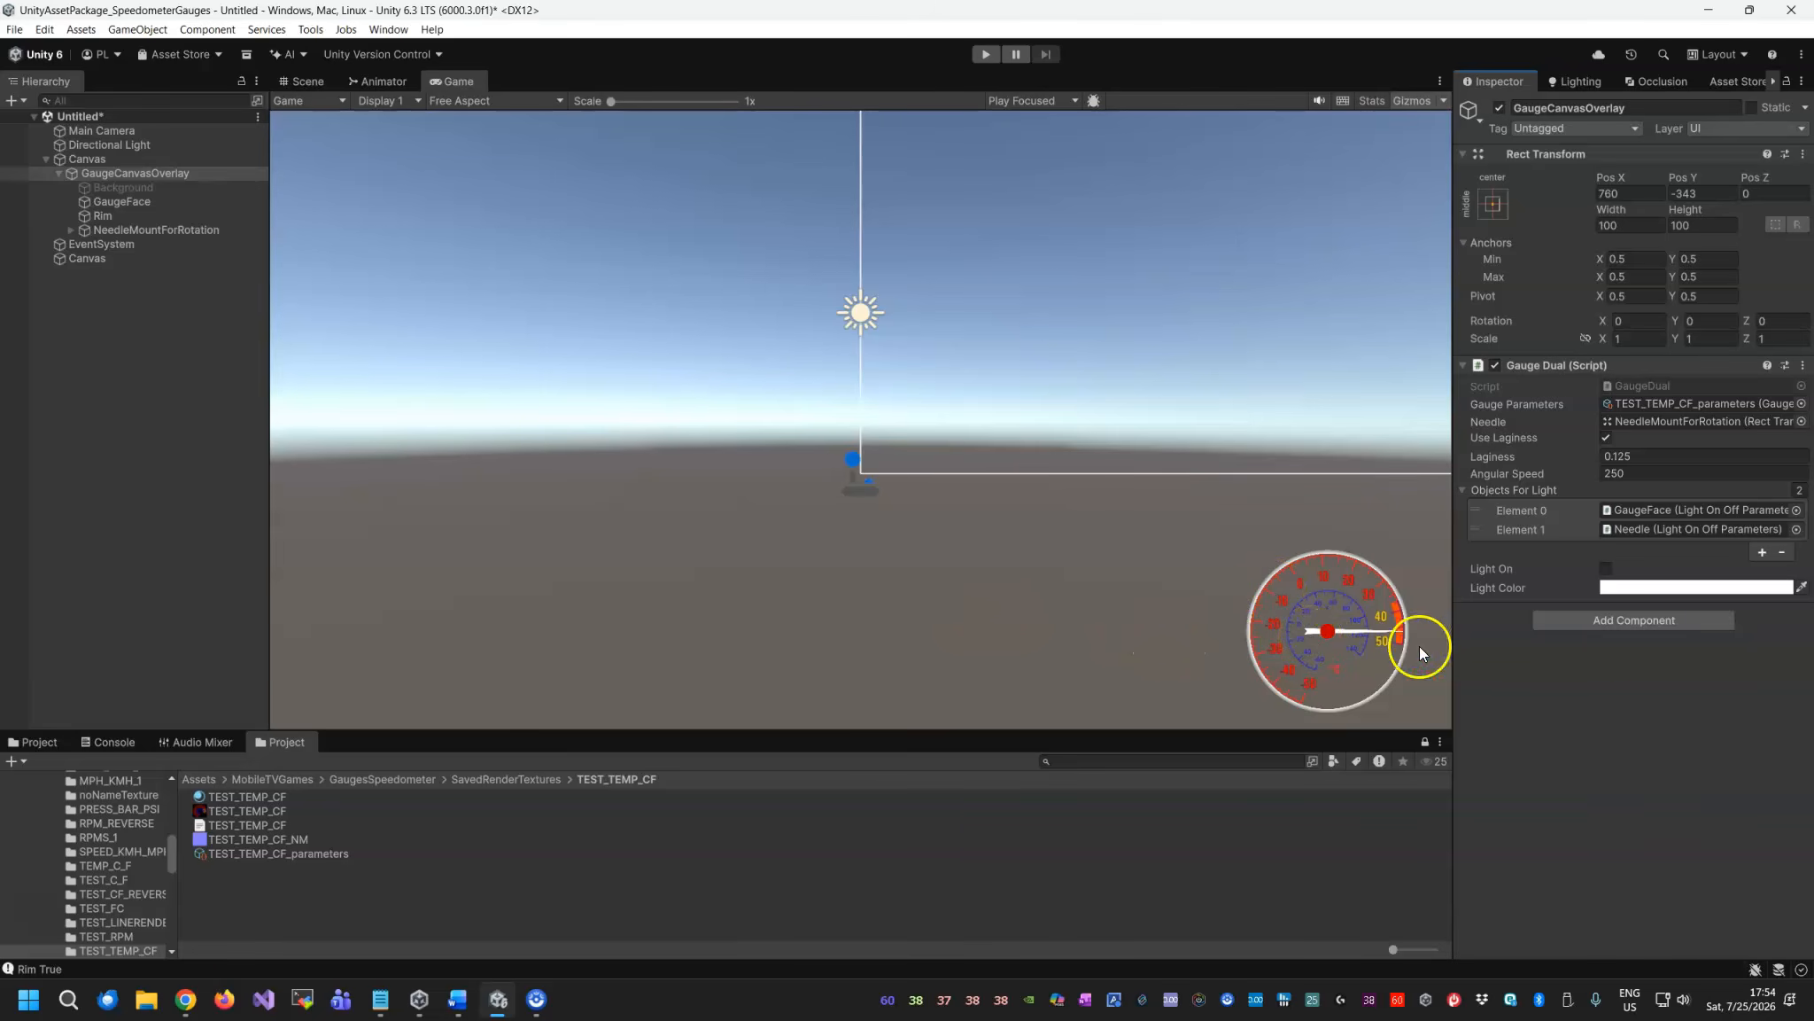
Add the Gauge Test Script component to GaugeCanvasOverlay and assign GaugeCanvasOverlay itself as its Testing Gauge.
{"action": "left_click", "coordinate": [1639, 619]}
{"action": "type", "text": "tes"}
{"action": "left_click", "coordinate": [1586, 735]}
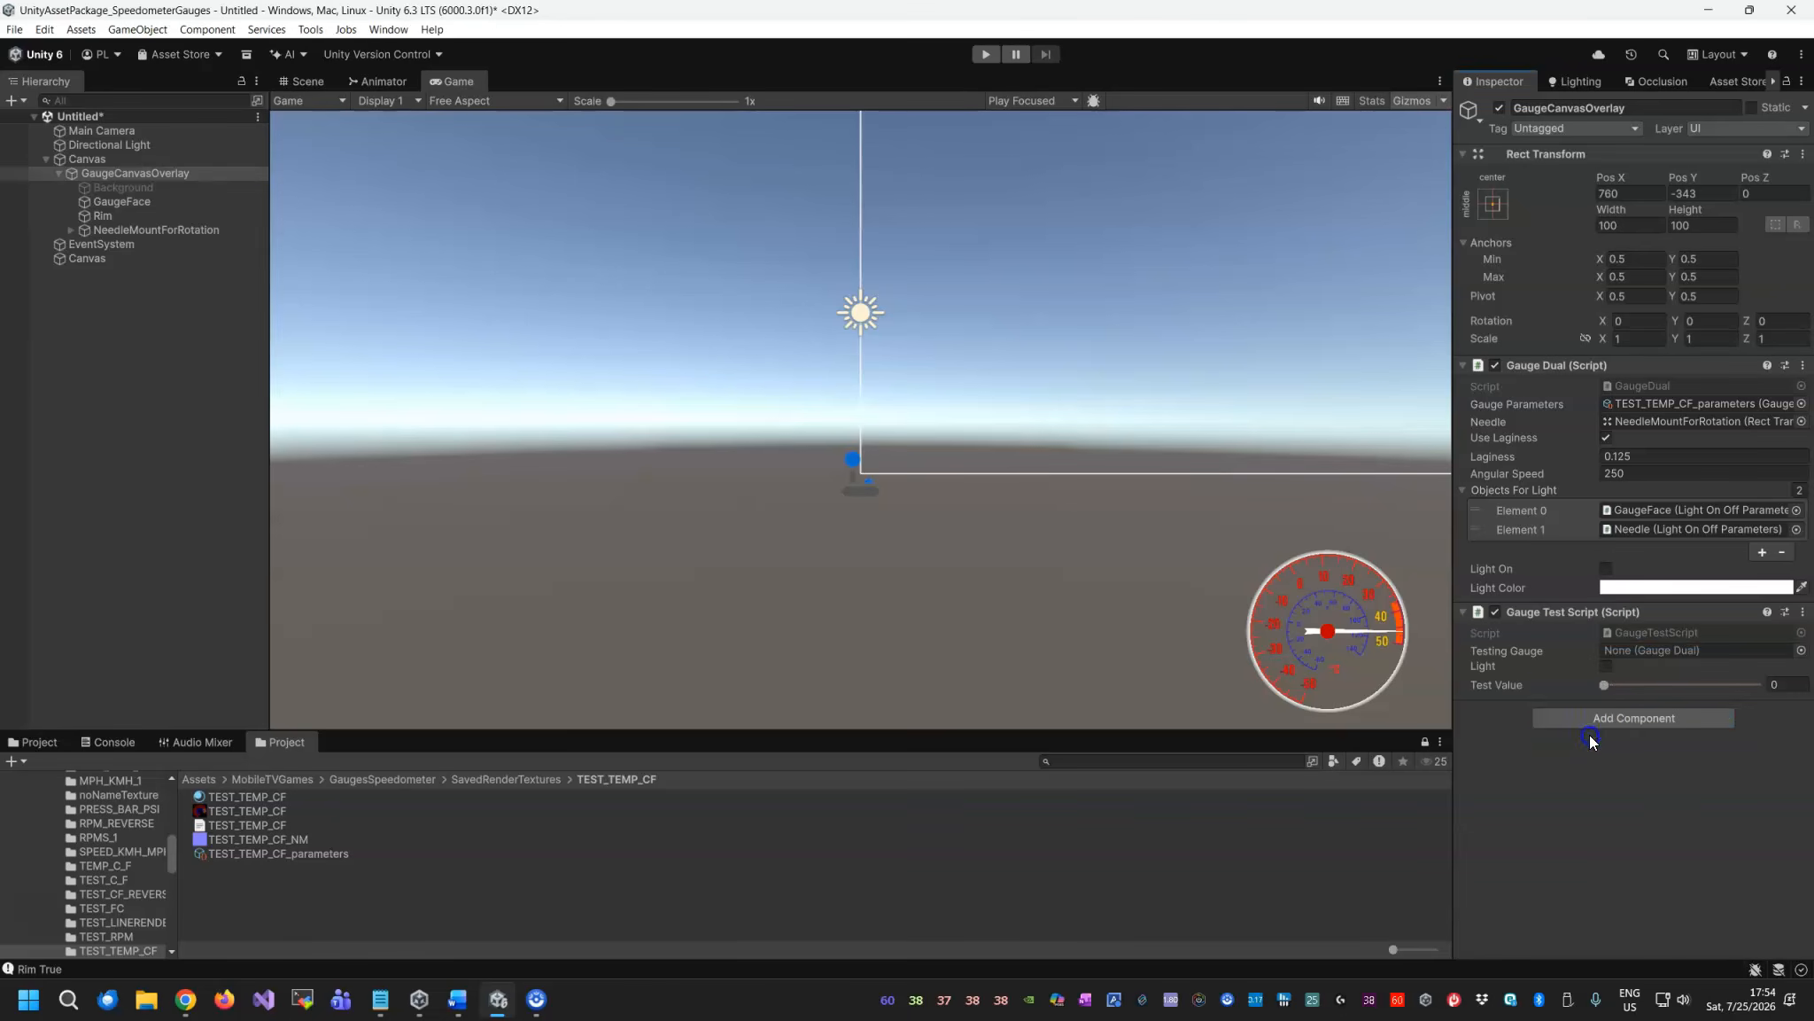
{"action": "left_click_drag", "start_coordinate": [130, 177], "coordinate": [1715, 660]}
Enter Play mode and test the overlay gauge by sweeping Test Value and switching Light on and off.
{"action": "left_click", "coordinate": [985, 54]}
{"action": "left_click", "coordinate": [1160, 506]}
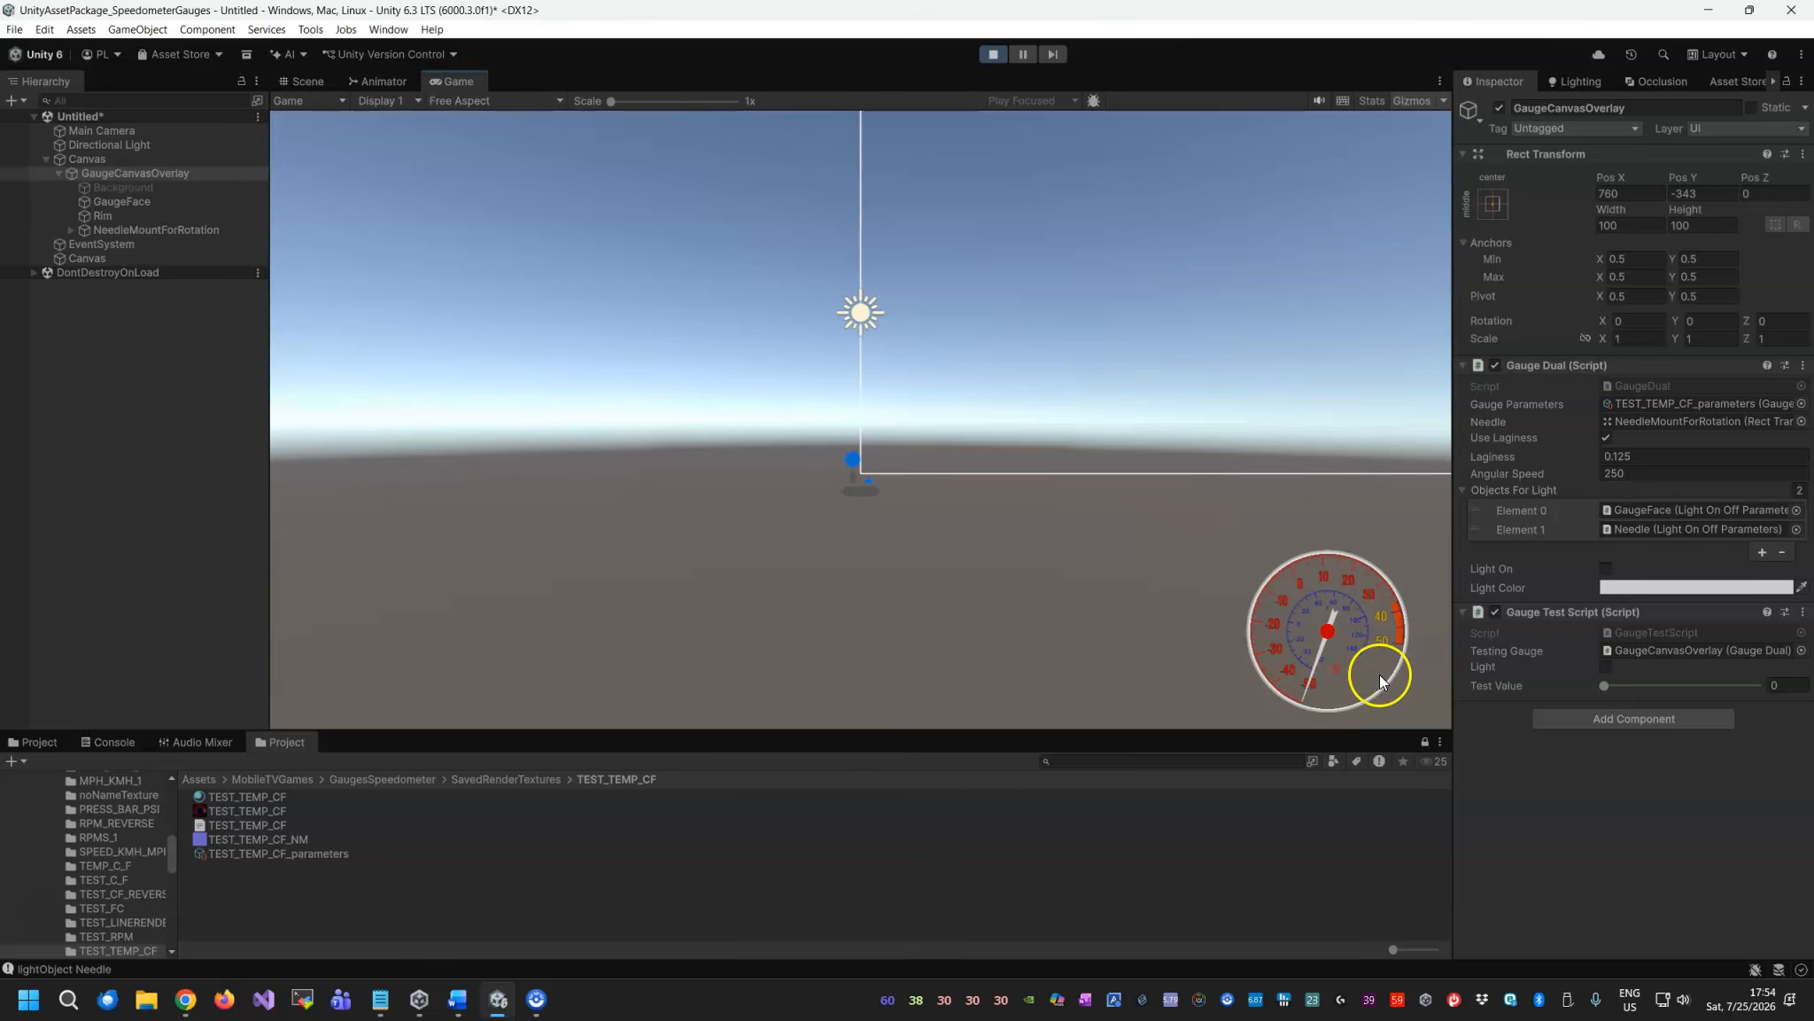
{"action": "left_click_drag", "start_coordinate": [1604, 689], "coordinate": [1503, 697]}
{"action": "left_click", "coordinate": [1605, 668]}
{"action": "left_click", "coordinate": [1605, 668]}
{"action": "left_click_drag", "start_coordinate": [1604, 684], "coordinate": [1520, 701]}
Turn off Use Laginess and compare the needle's response to Test Value sweeps before and after setting Angular Speed to 2250.
{"action": "left_click", "coordinate": [1589, 458]}
{"action": "left_click", "coordinate": [1606, 438]}
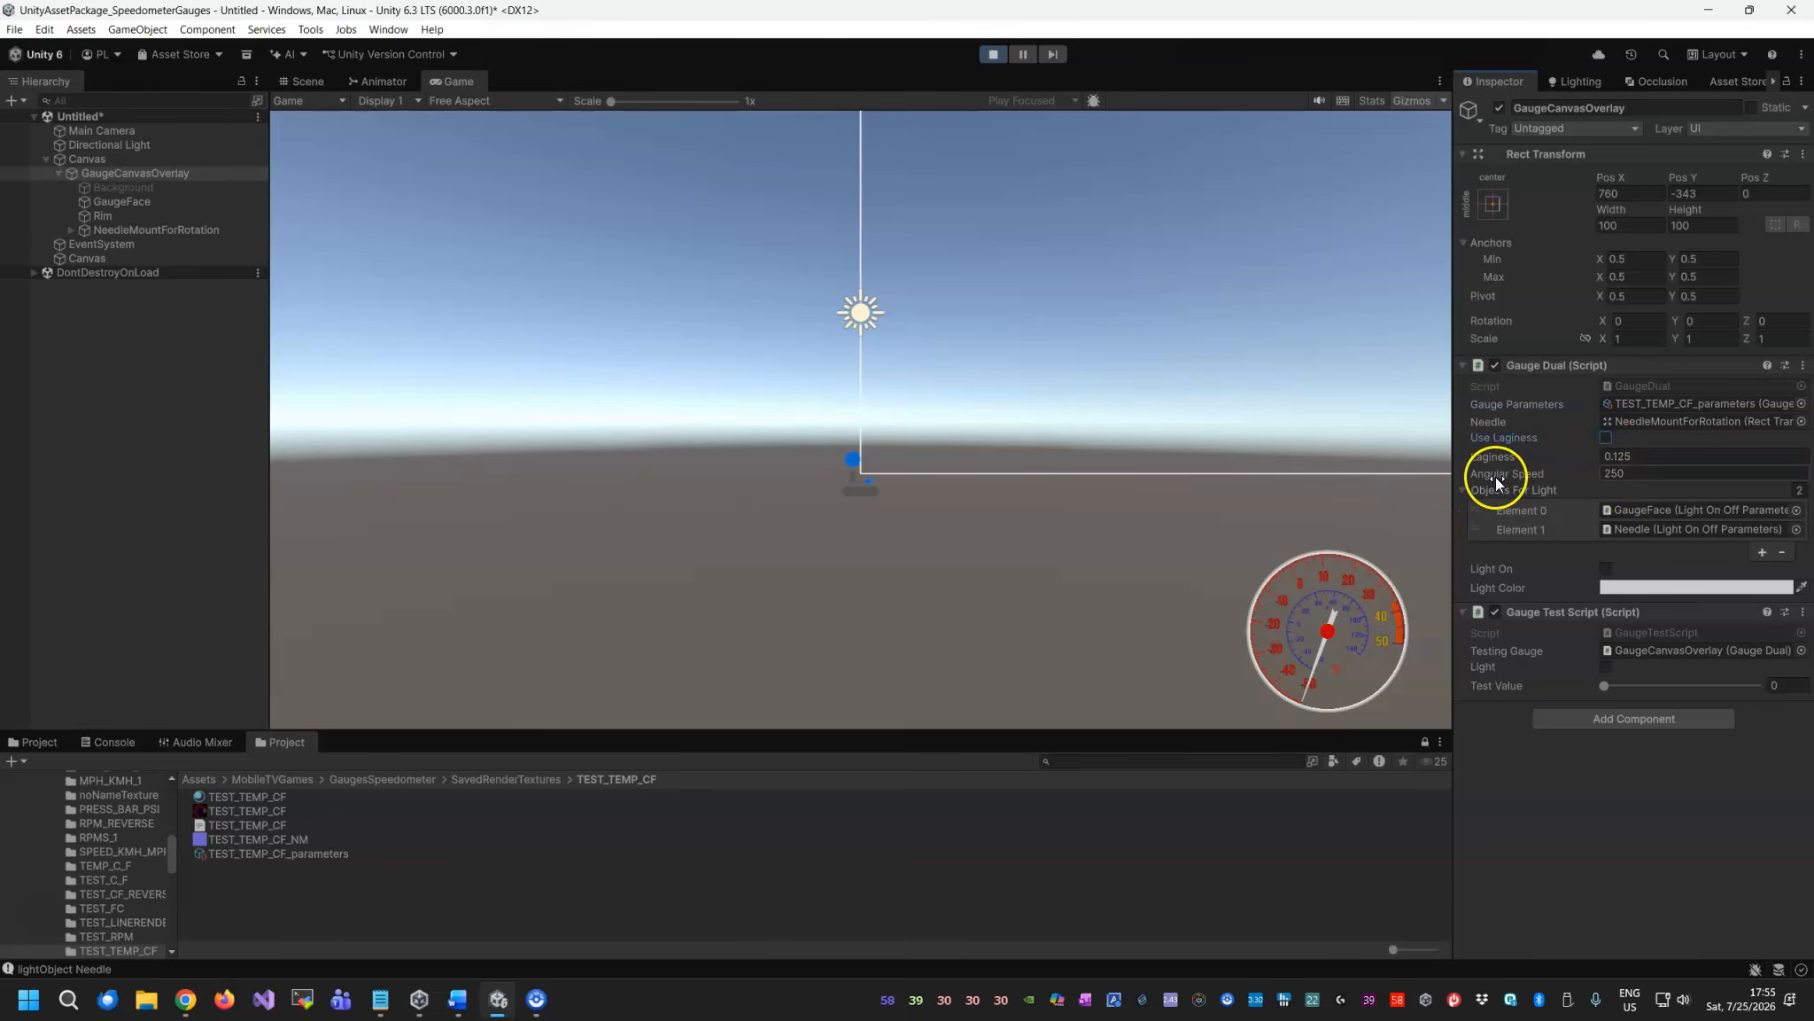
{"action": "left_click_drag", "start_coordinate": [1605, 685], "coordinate": [1810, 692]}
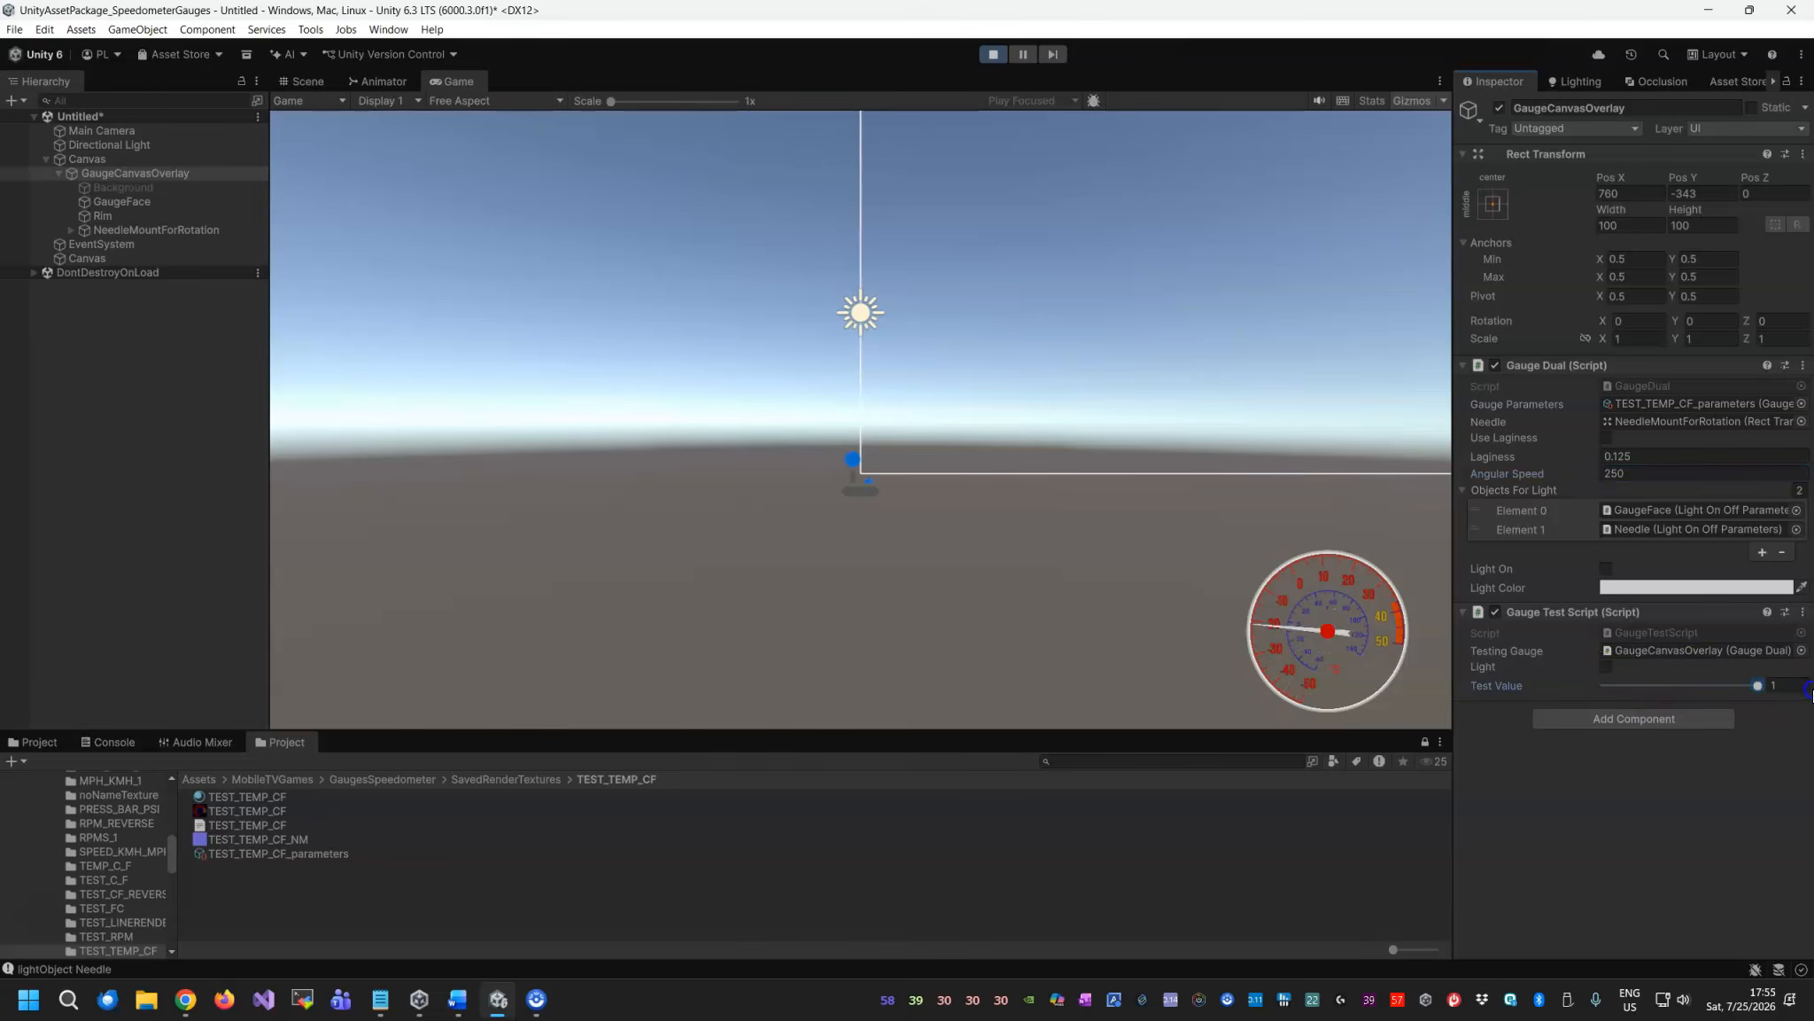
{"action": "left_click", "coordinate": [1604, 687]}
{"action": "left_click", "coordinate": [1638, 475]}
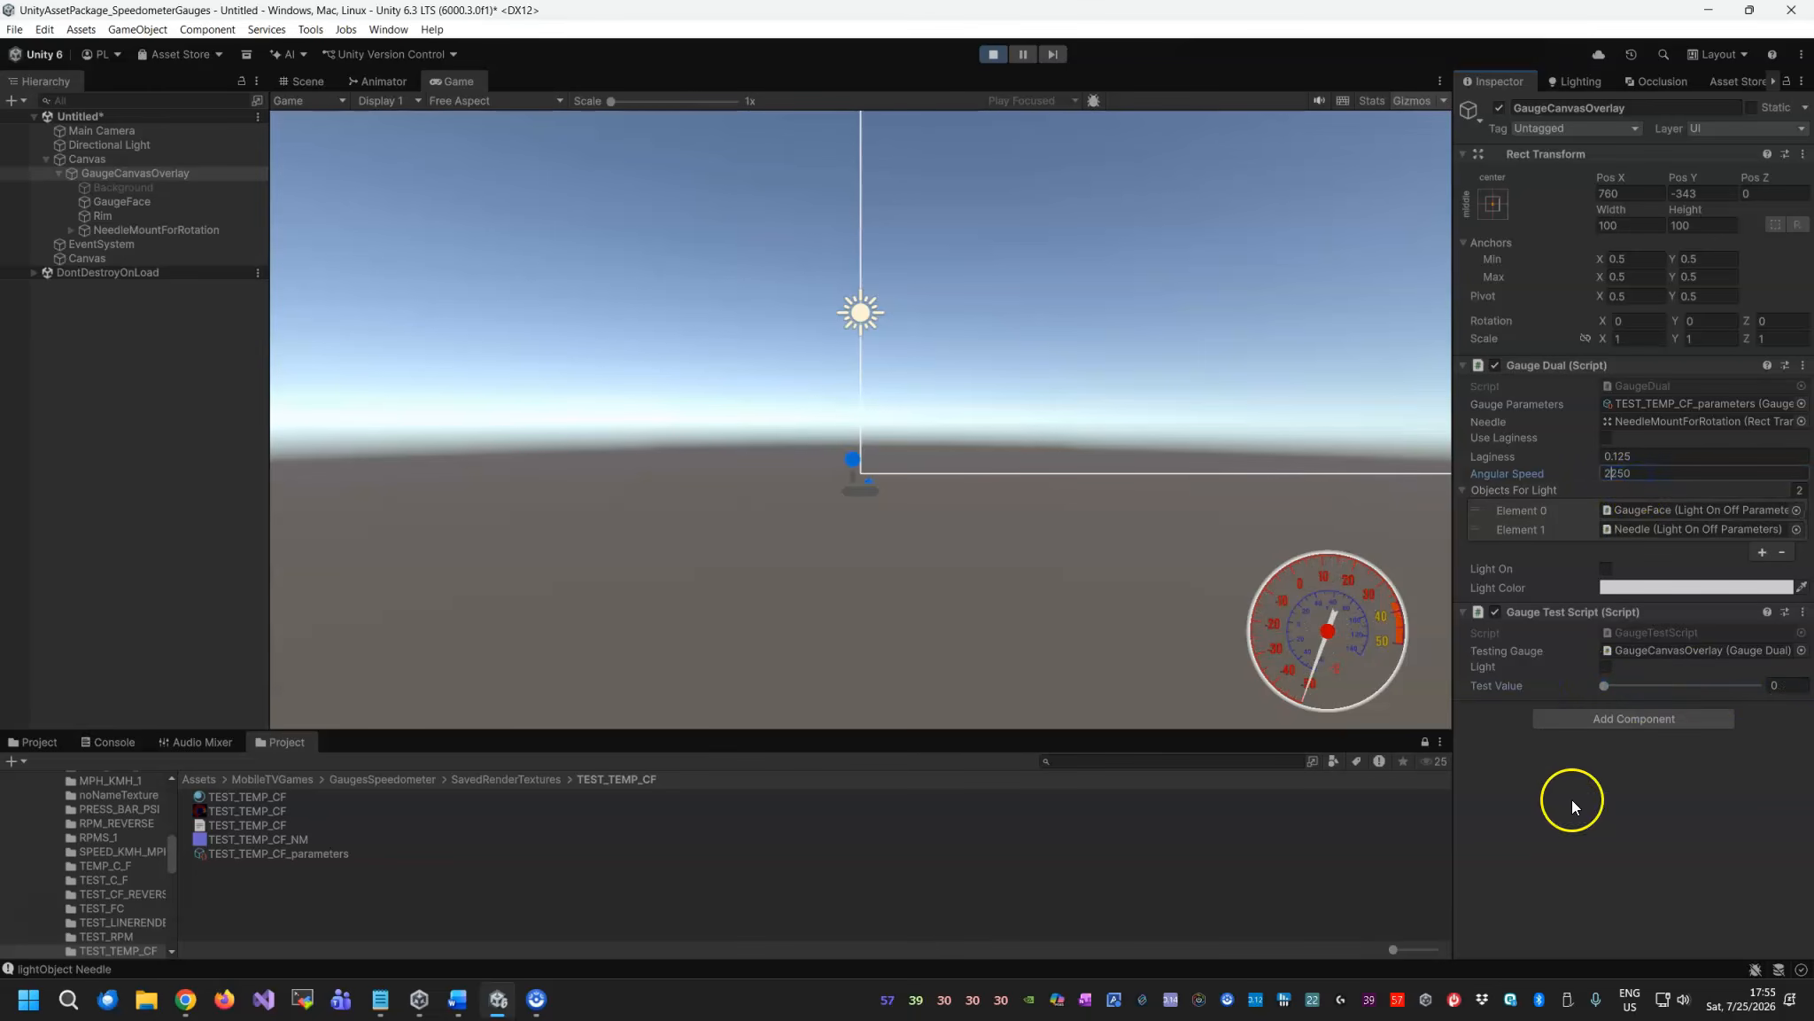
{"action": "left_click", "coordinate": [1603, 685]}
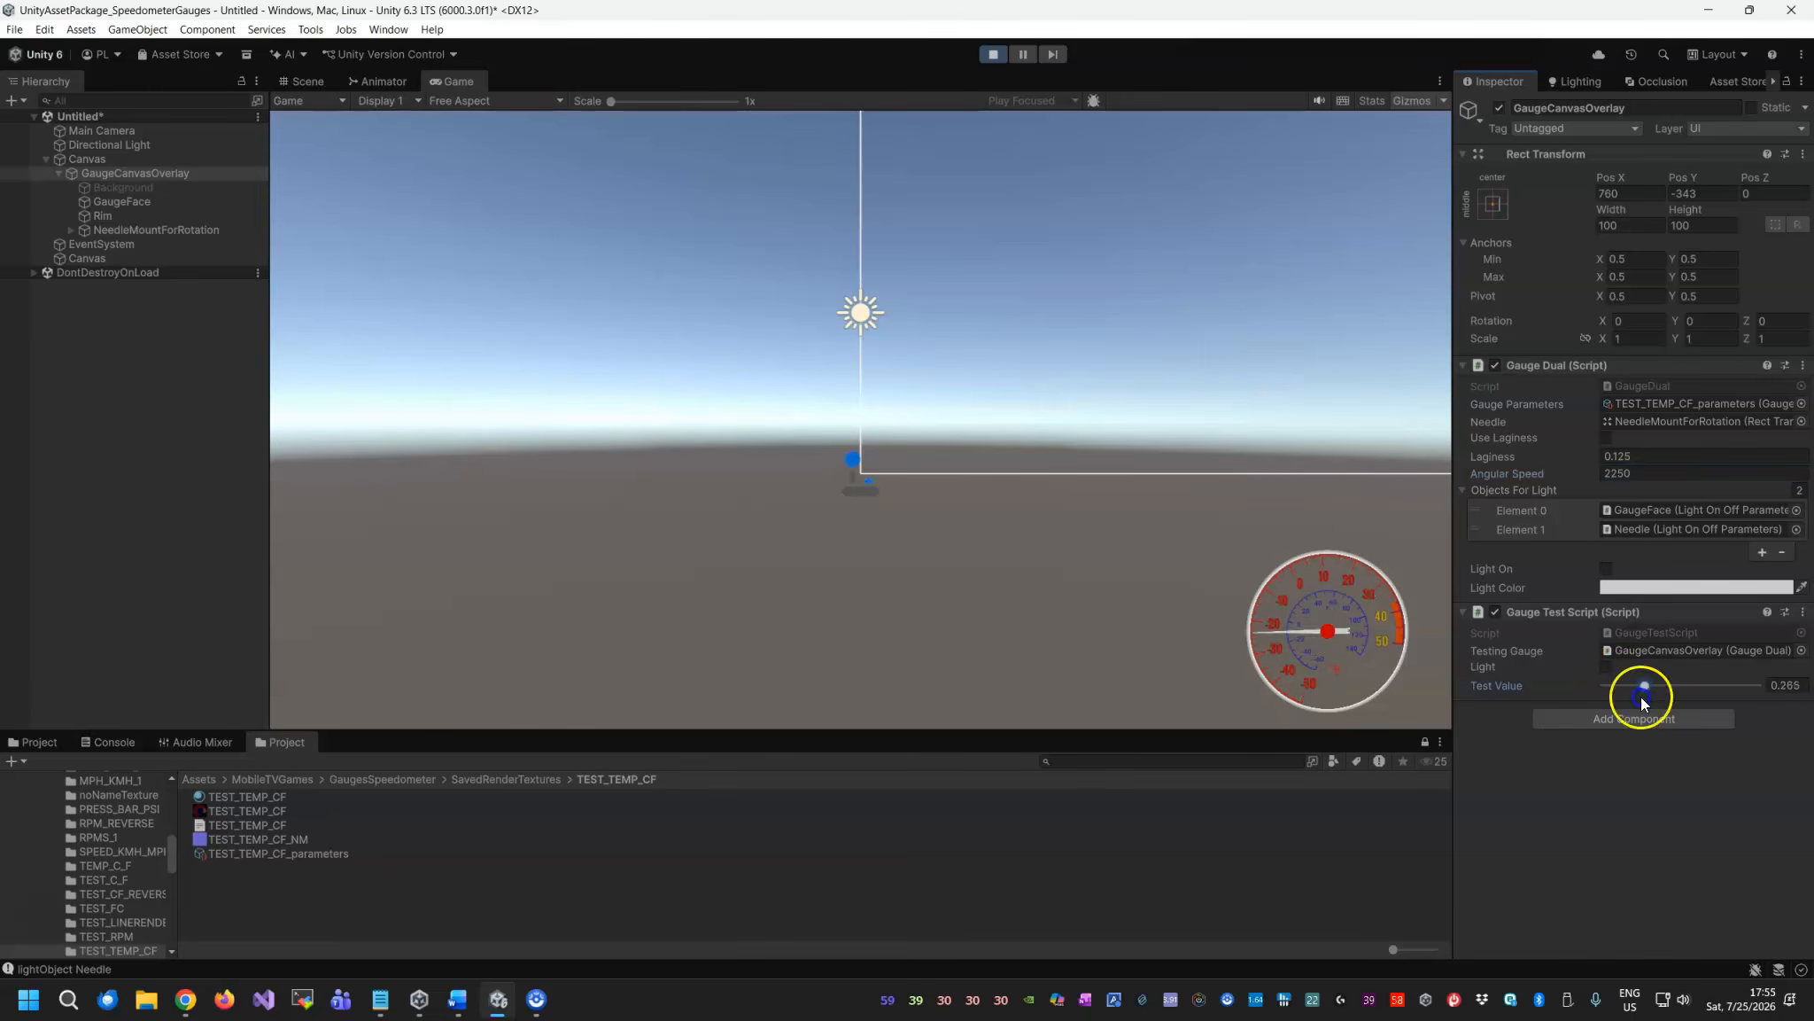
Set Angular Speed back to 250, re-enable Use Laginess and sweep Test Value again.
{"action": "left_click", "coordinate": [1650, 476]}
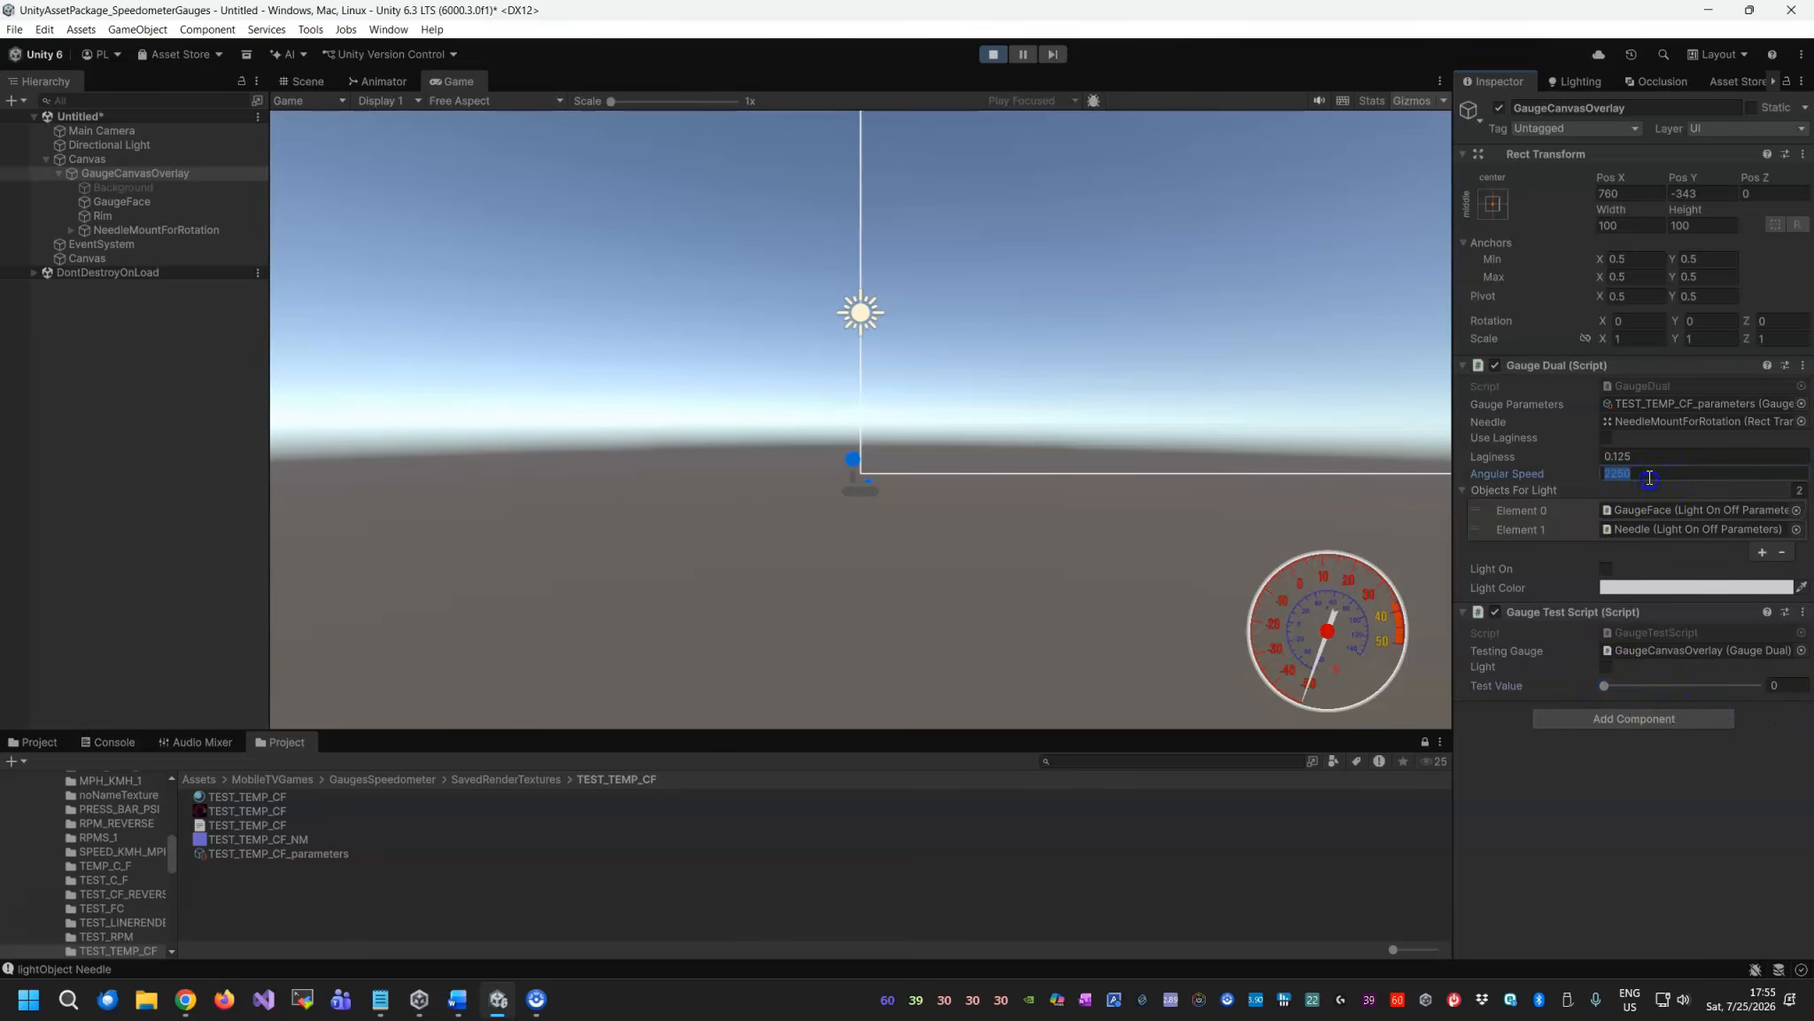
{"action": "left_click", "coordinate": [1604, 440]}
{"action": "mouse_move", "coordinate": [1608, 689]}
{"action": "left_mouse_down"}
{"action": "mouse_move", "coordinate": [1789, 700]}
{"action": "mouse_move", "coordinate": [1574, 692]}
{"action": "left_mouse_up"}
Try different Laginess values, ending at 0.05, while sweeping Test Value to compare the needle's response.
{"action": "left_click", "coordinate": [1680, 461]}
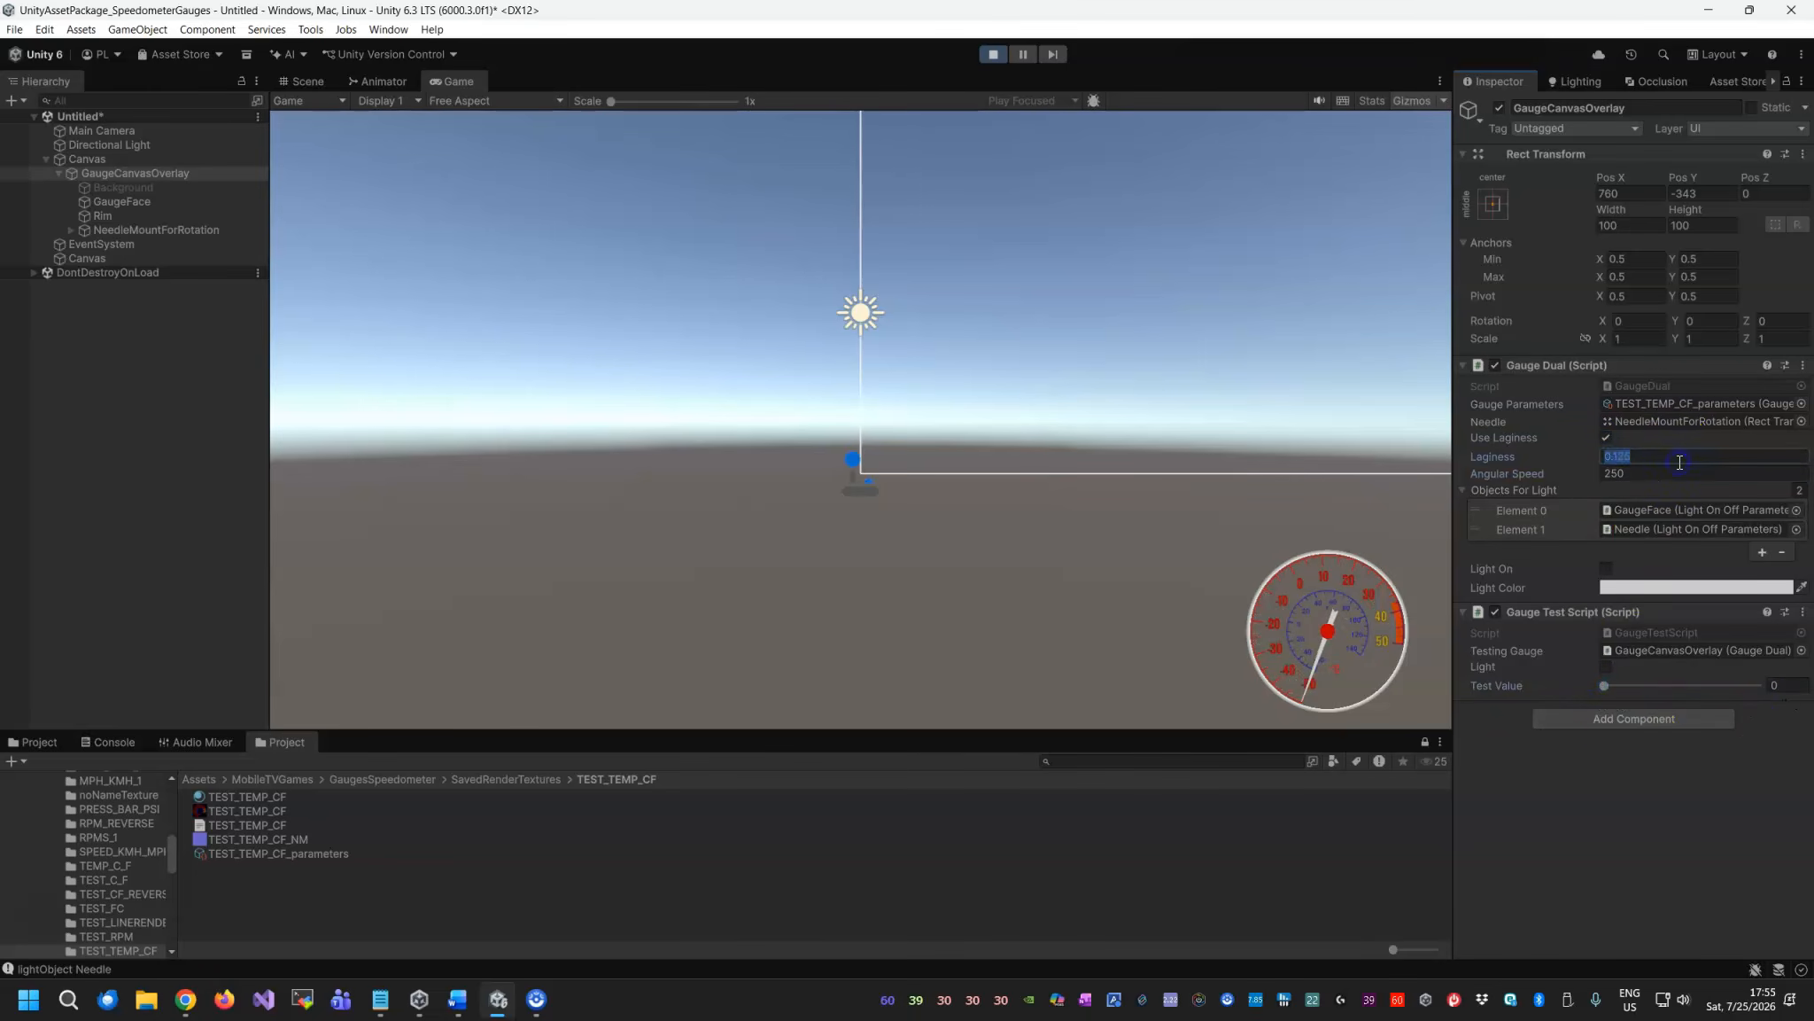
{"action": "mouse_move", "coordinate": [1605, 686]}
{"action": "left_mouse_down"}
{"action": "mouse_move", "coordinate": [1794, 688]}
{"action": "mouse_move", "coordinate": [1627, 688]}
{"action": "left_mouse_up"}
{"action": "left_click", "coordinate": [1655, 458]}
{"action": "double_click", "coordinate": [1675, 460]}
{"action": "mouse_move", "coordinate": [1627, 685]}
{"action": "left_mouse_down"}
{"action": "mouse_move", "coordinate": [1724, 689]}
{"action": "mouse_move", "coordinate": [1604, 687]}
{"action": "left_mouse_up"}
Test the gauge's light by switching Light on and off, and exit Play mode.
{"action": "left_click", "coordinate": [1606, 667]}
{"action": "left_click", "coordinate": [1606, 666]}
{"action": "left_click", "coordinate": [1602, 572]}
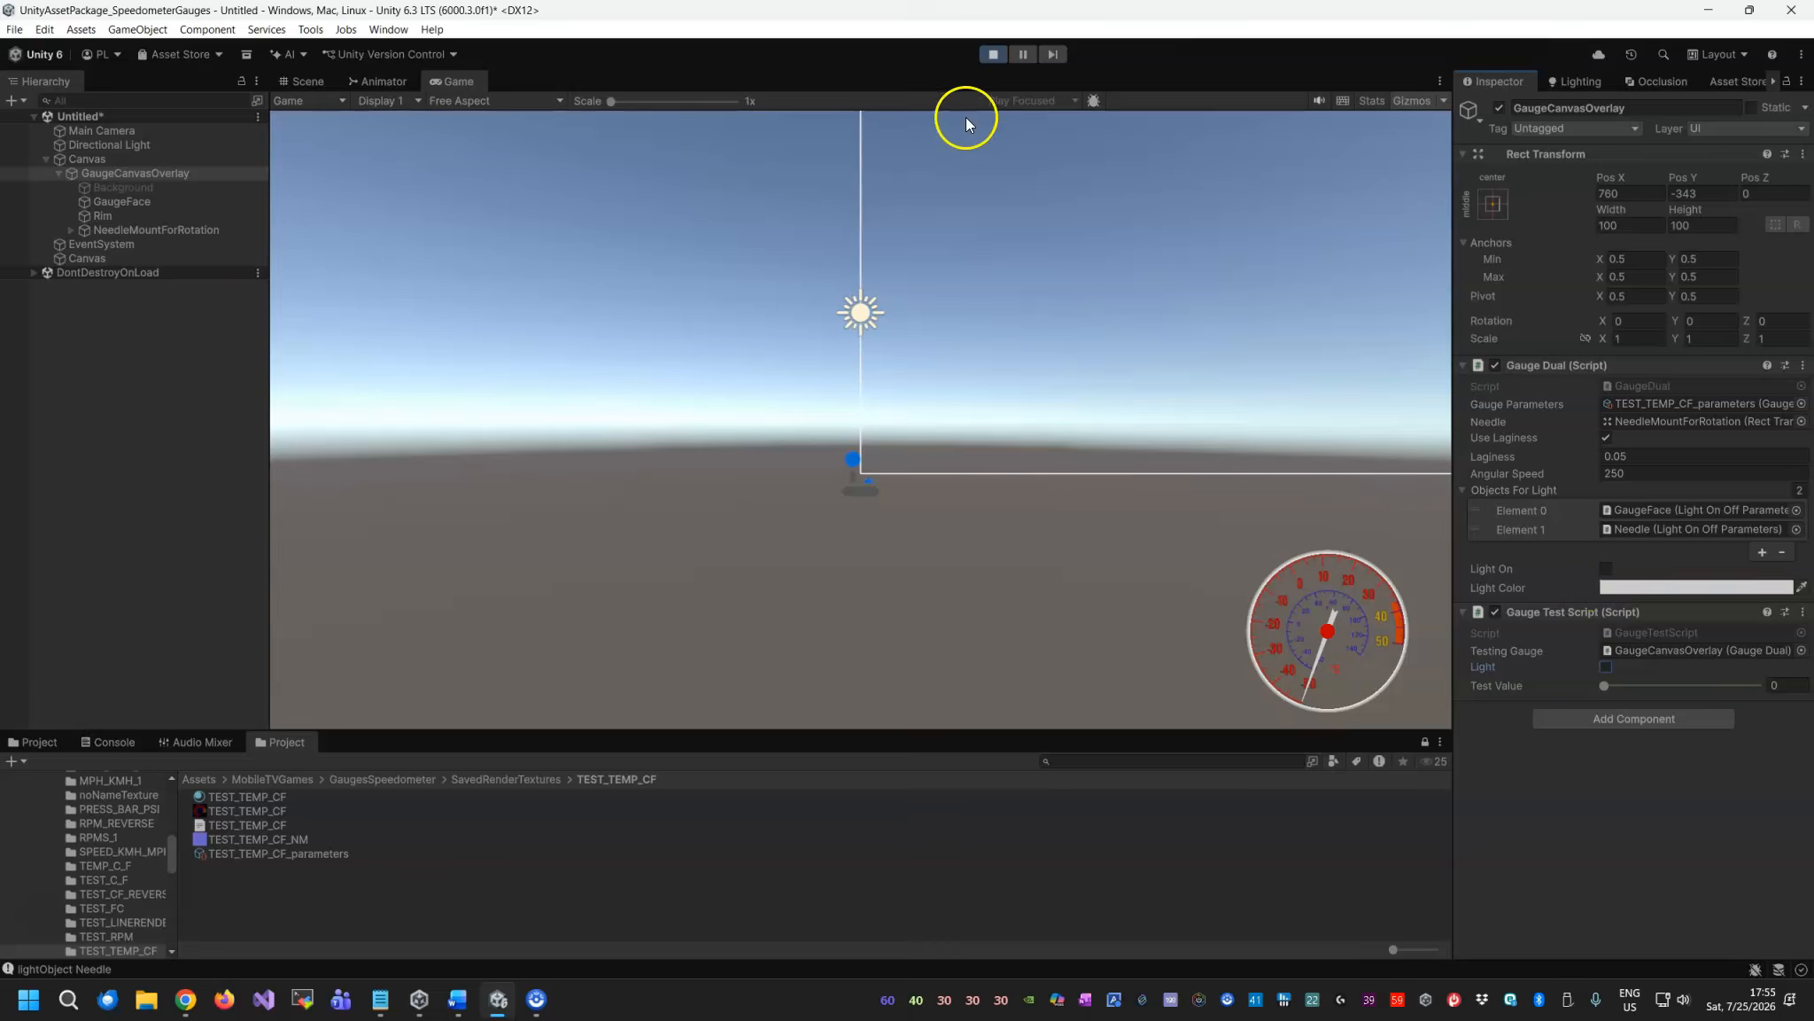
{"action": "left_click", "coordinate": [994, 53]}
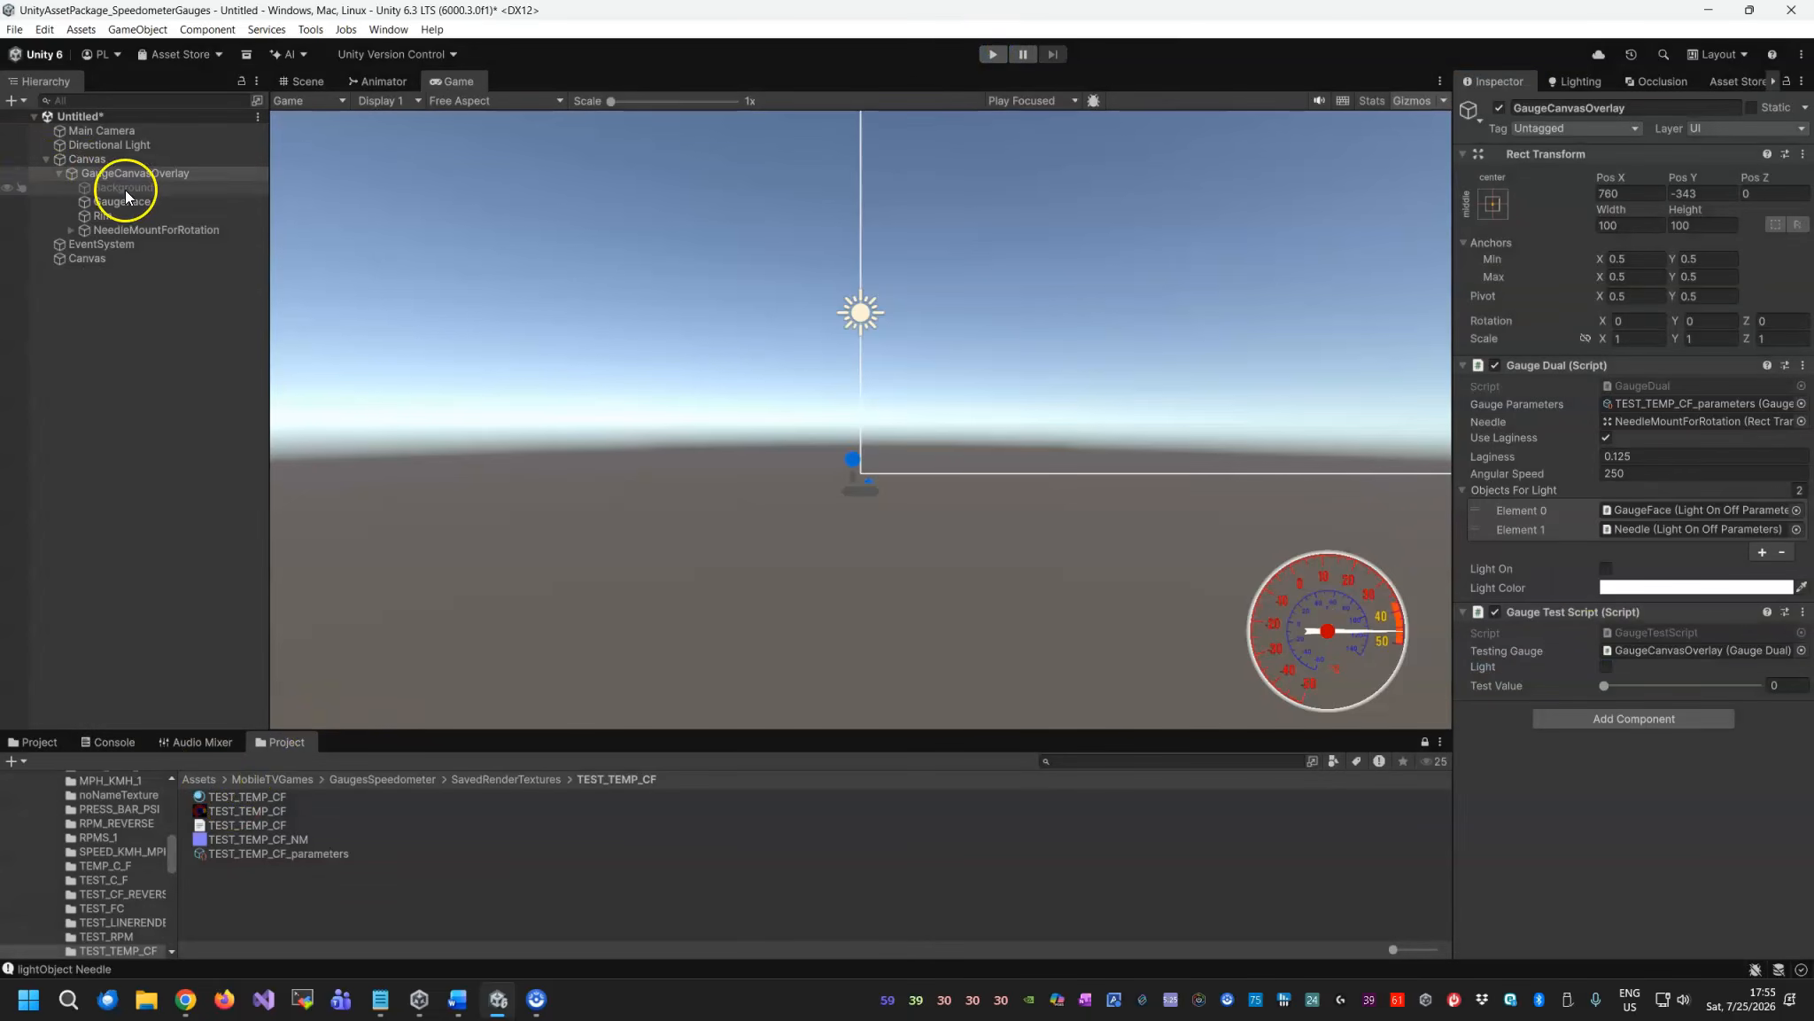
Add the GaugeCanvasWorld prefab as a child of the World Space Canvas.
{"action": "left_click", "coordinate": [98, 257]}
{"action": "left_click", "coordinate": [35, 744]}
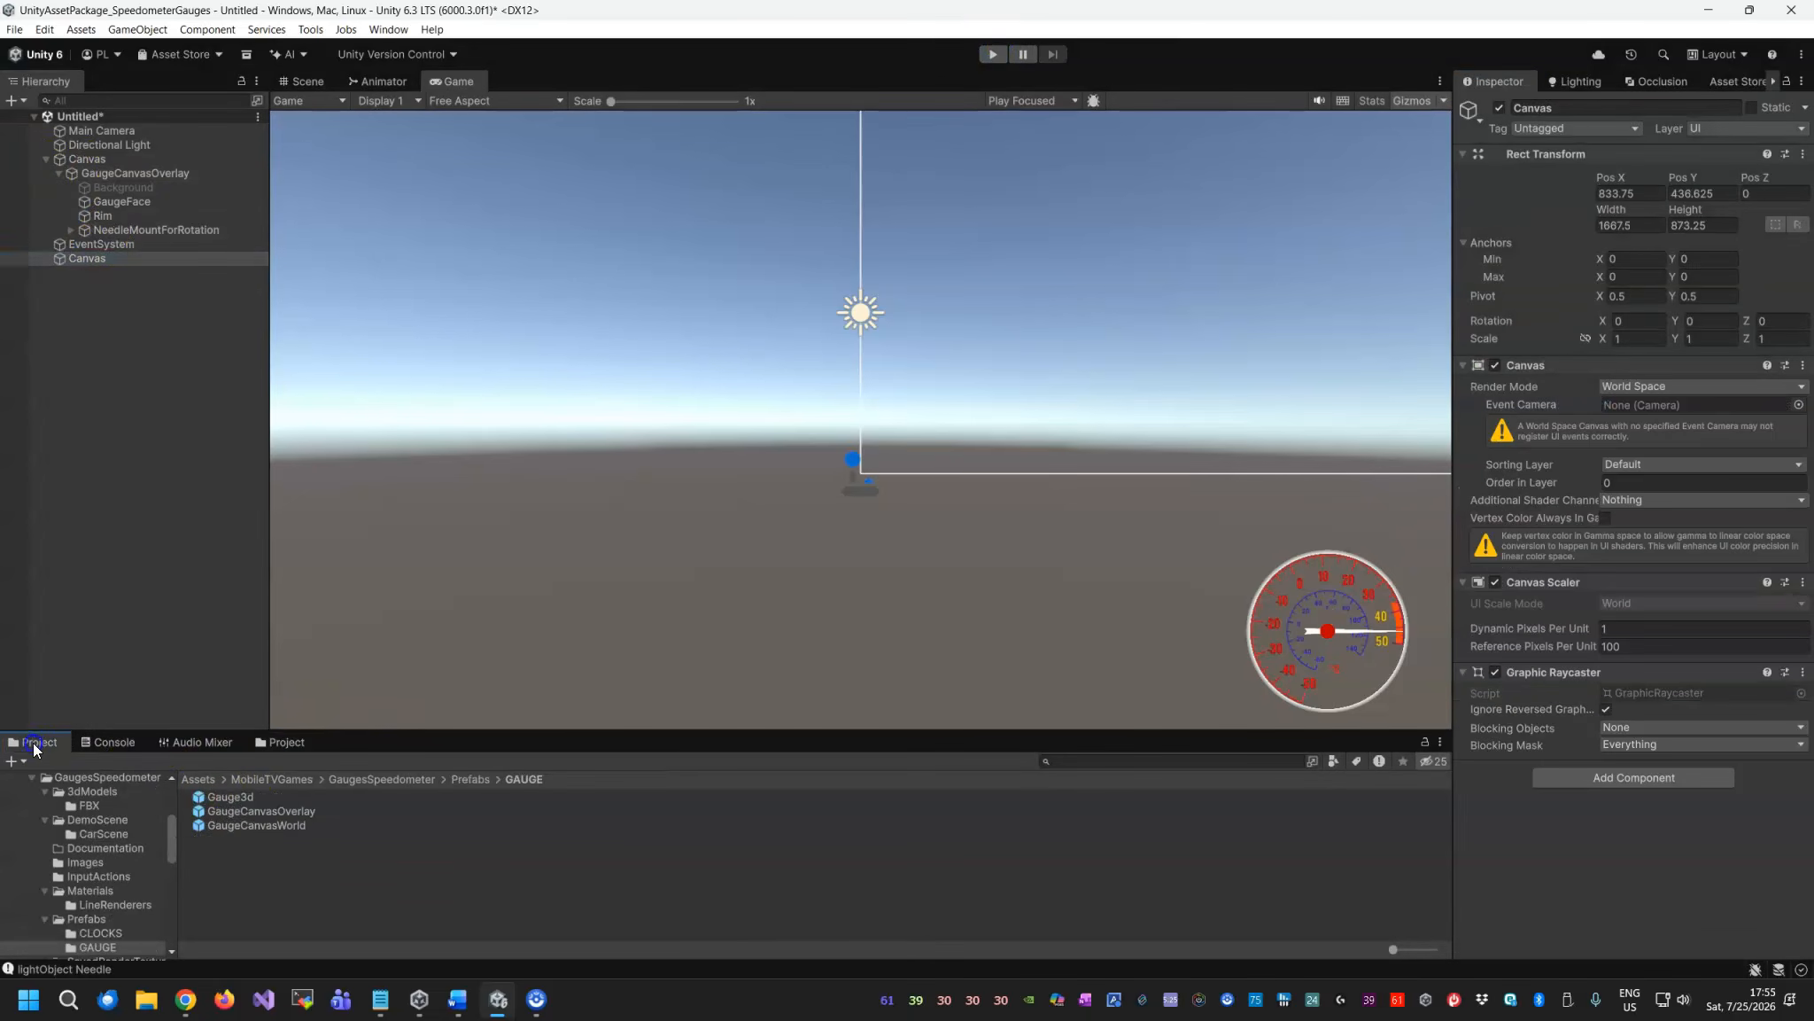
{"action": "left_click_drag", "start_coordinate": [259, 824], "coordinate": [95, 260]}
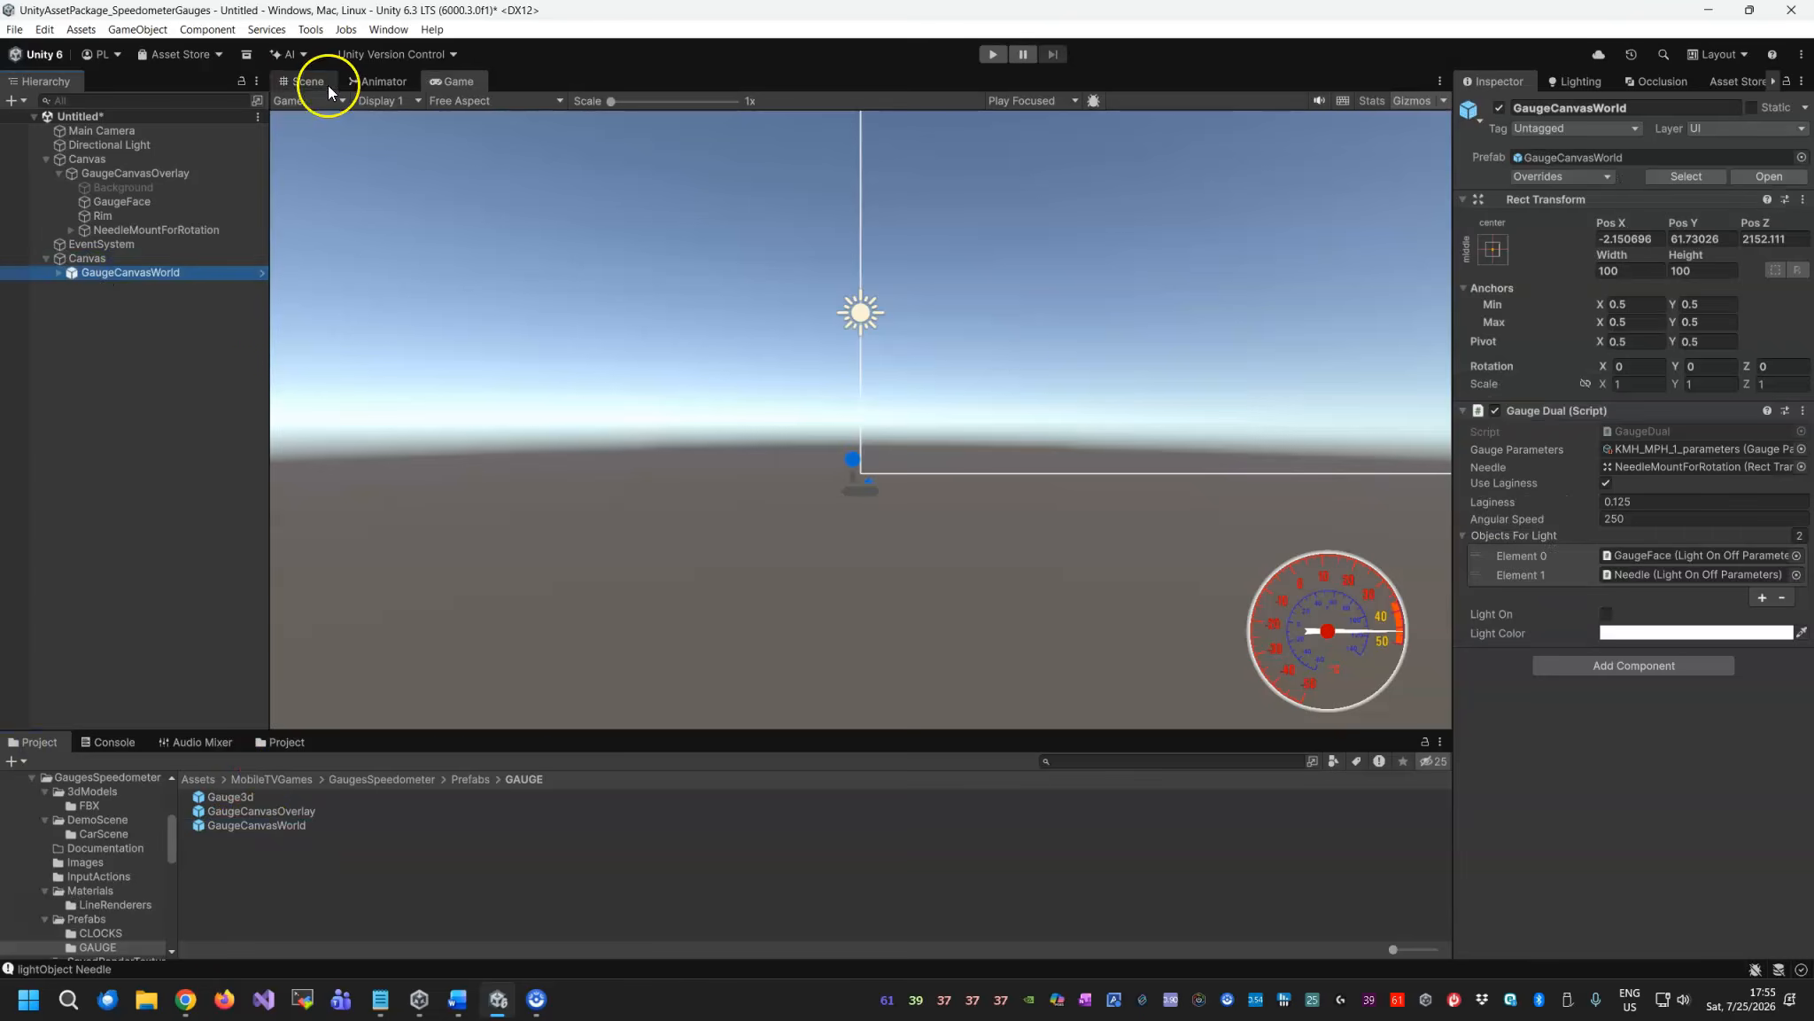
Frame GaugeCanvasWorld in the Scene view and unpack its prefab instance completely.
{"action": "left_click", "coordinate": [305, 81]}
{"action": "key", "text": "f"}
{"action": "right_click_drag", "start_coordinate": [831, 498], "coordinate": [992, 533]}
{"action": "scroll", "coordinate": [880, 555], "scroll_direction": "down", "scroll_amount": 1}
{"action": "middle_click_drag", "start_coordinate": [880, 555], "coordinate": [1226, 613]}
{"action": "right_click_drag", "start_coordinate": [1166, 619], "coordinate": [1093, 625]}
{"action": "middle_click_drag", "start_coordinate": [1093, 626], "coordinate": [963, 599]}
{"action": "right_click", "coordinate": [119, 271]}
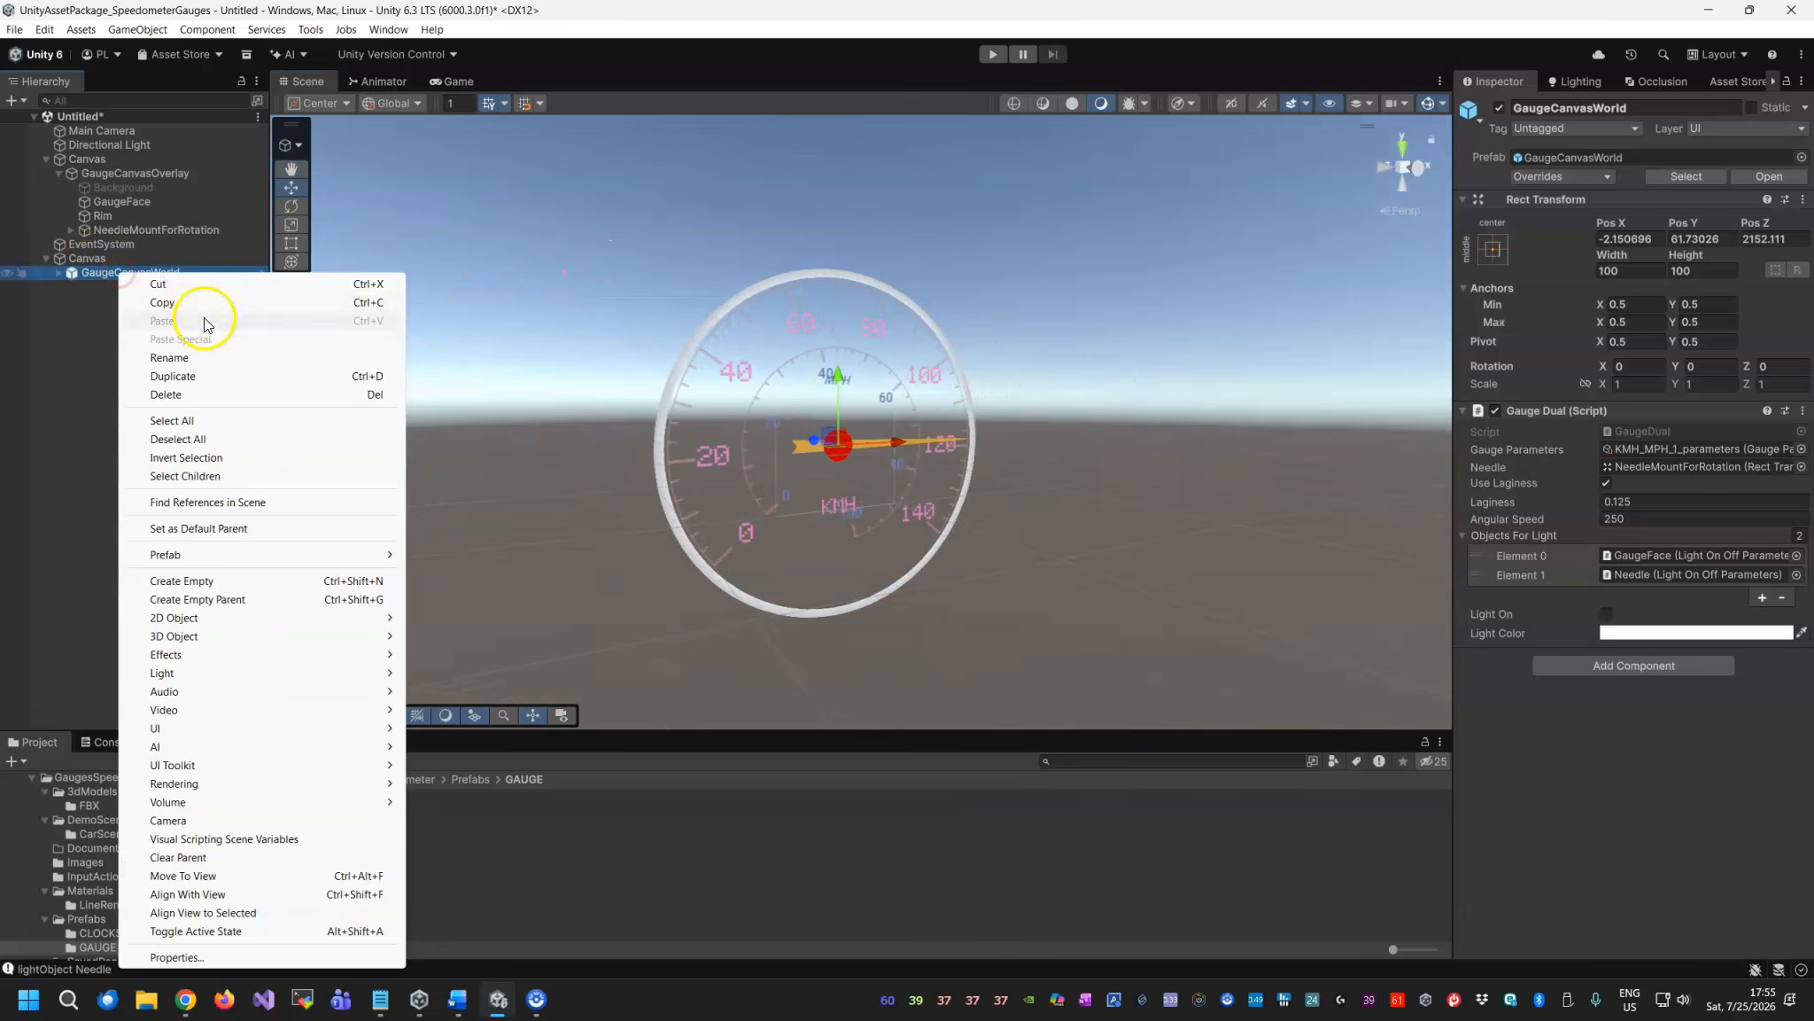
{"action": "mouse_move", "coordinate": [209, 557]}
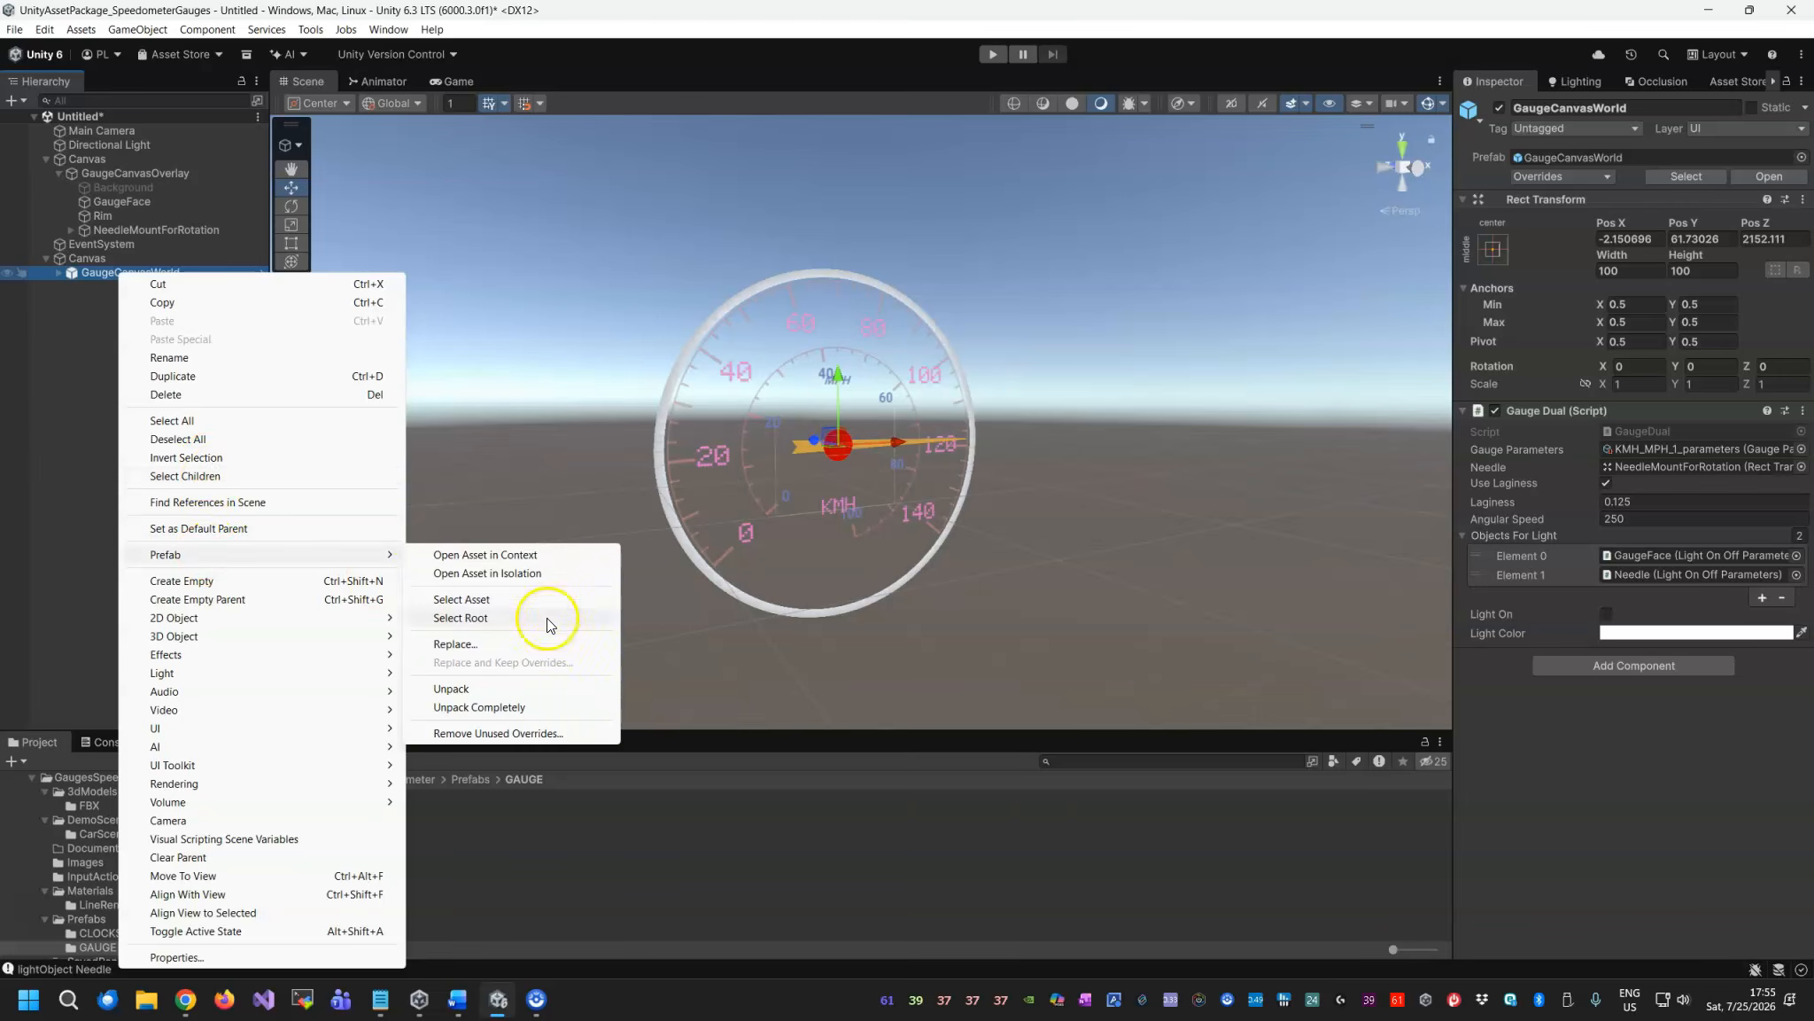
{"action": "left_click", "coordinate": [501, 700]}
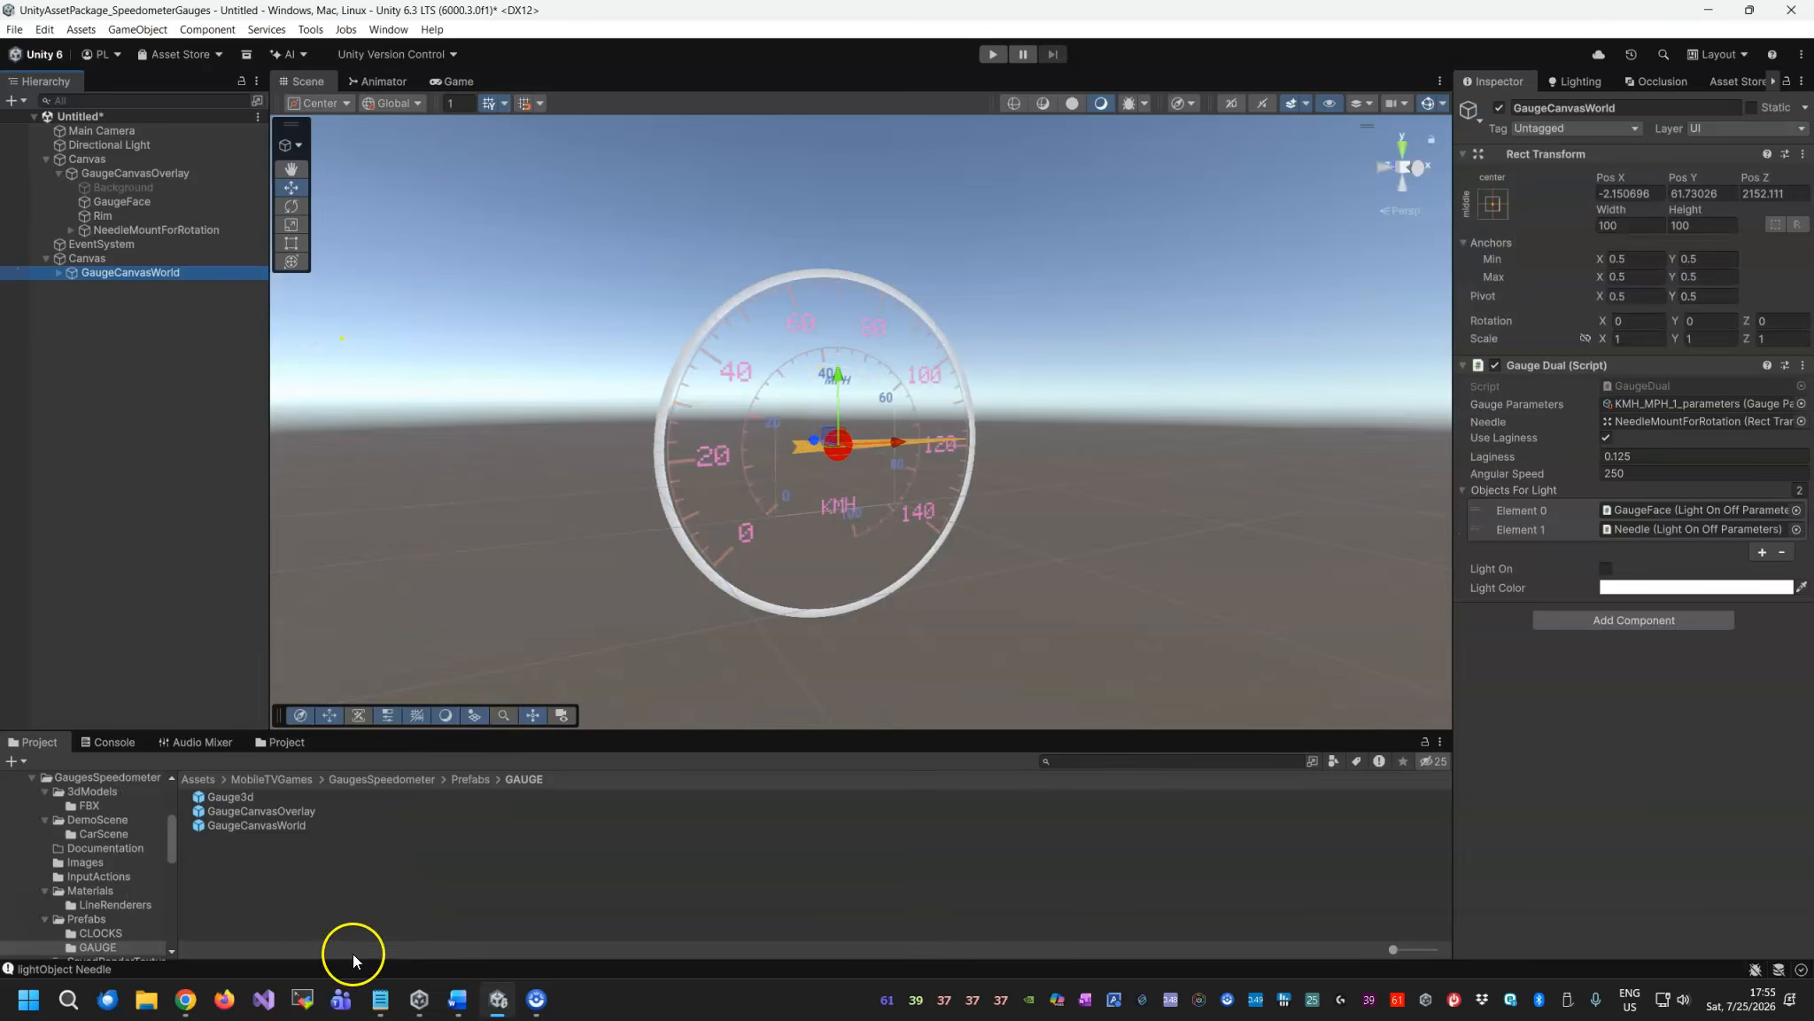
Add the Gauge3d prefab to the scene root, outside both canvases.
{"action": "left_click_drag", "start_coordinate": [233, 797], "coordinate": [198, 674]}
{"action": "left_click_drag", "start_coordinate": [130, 381], "coordinate": [130, 381]}
Set the GaugeCanvasWorld object's position to 0 on X, Y and Z.
{"action": "left_click", "coordinate": [140, 272]}
{"action": "left_click", "coordinate": [1662, 192]}
{"action": "type", "text": "0"}
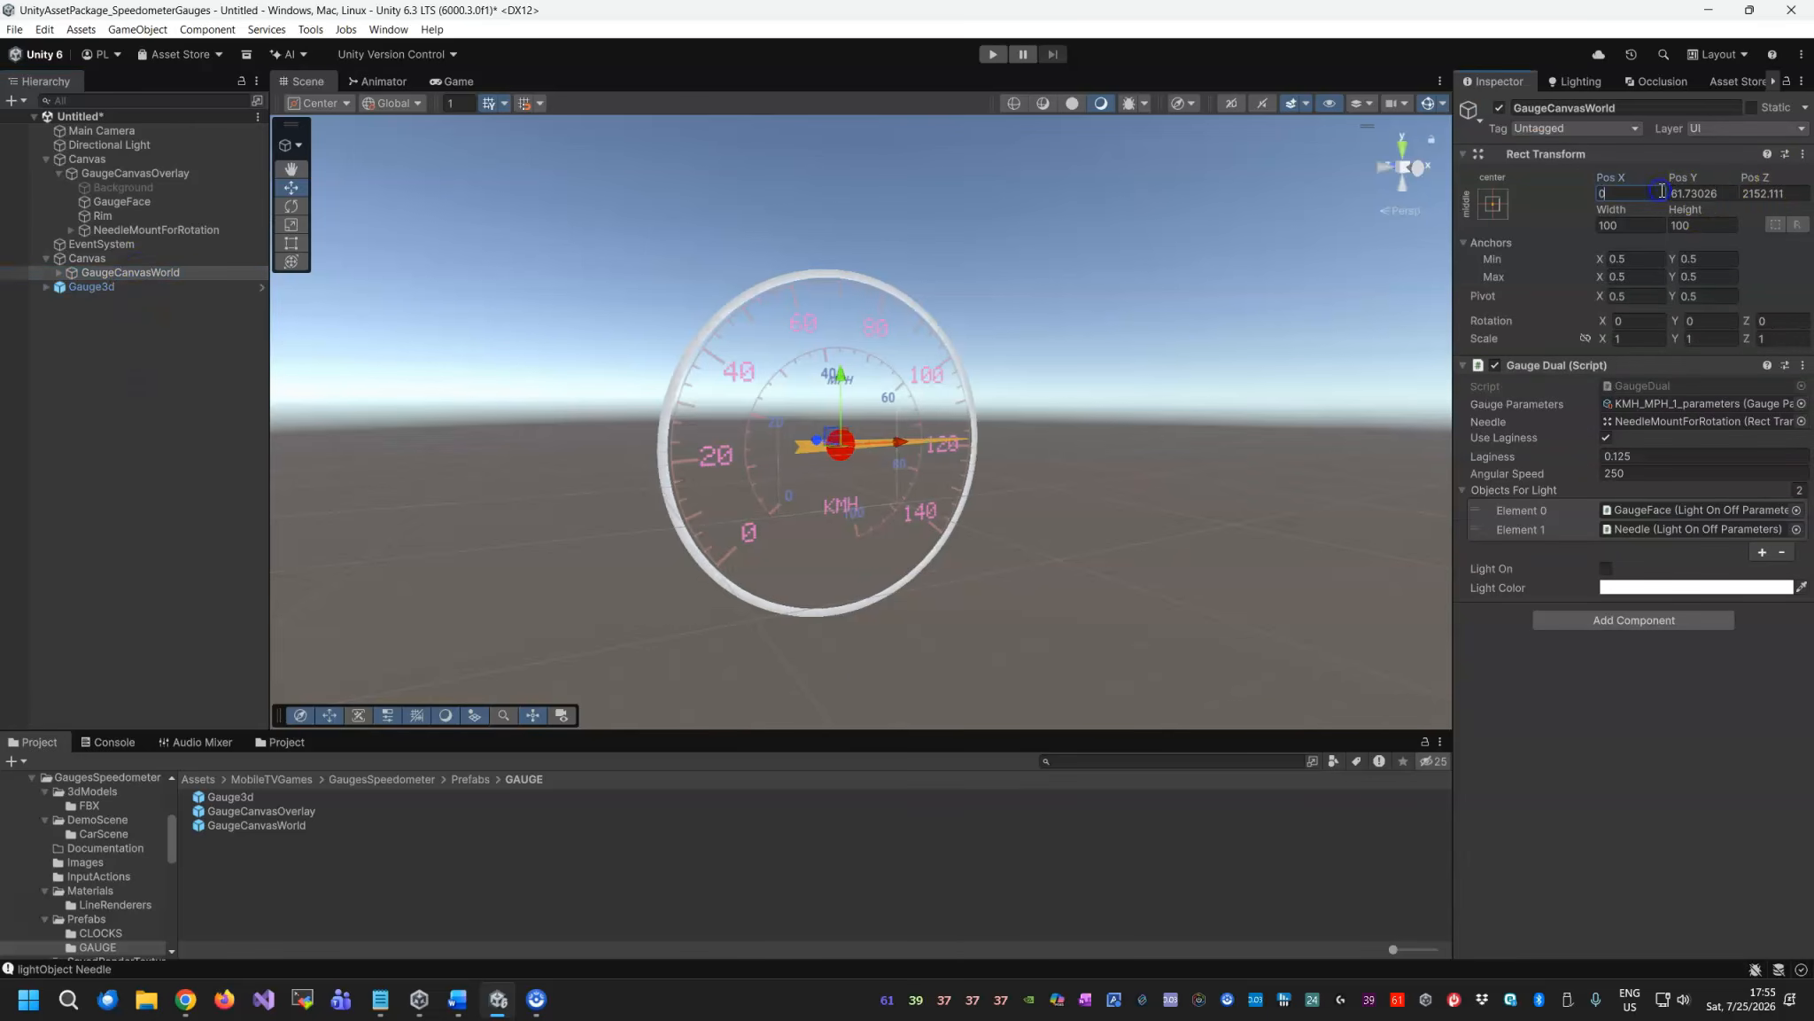
{"action": "key", "text": "Tab"}
{"action": "type", "text": "0"}
{"action": "key", "text": "Tab"}
{"action": "type", "text": "0"}
Unpack the Gauge3d prefab instance and expand it in the hierarchy to show its child objects.
{"action": "left_click", "coordinate": [96, 287]}
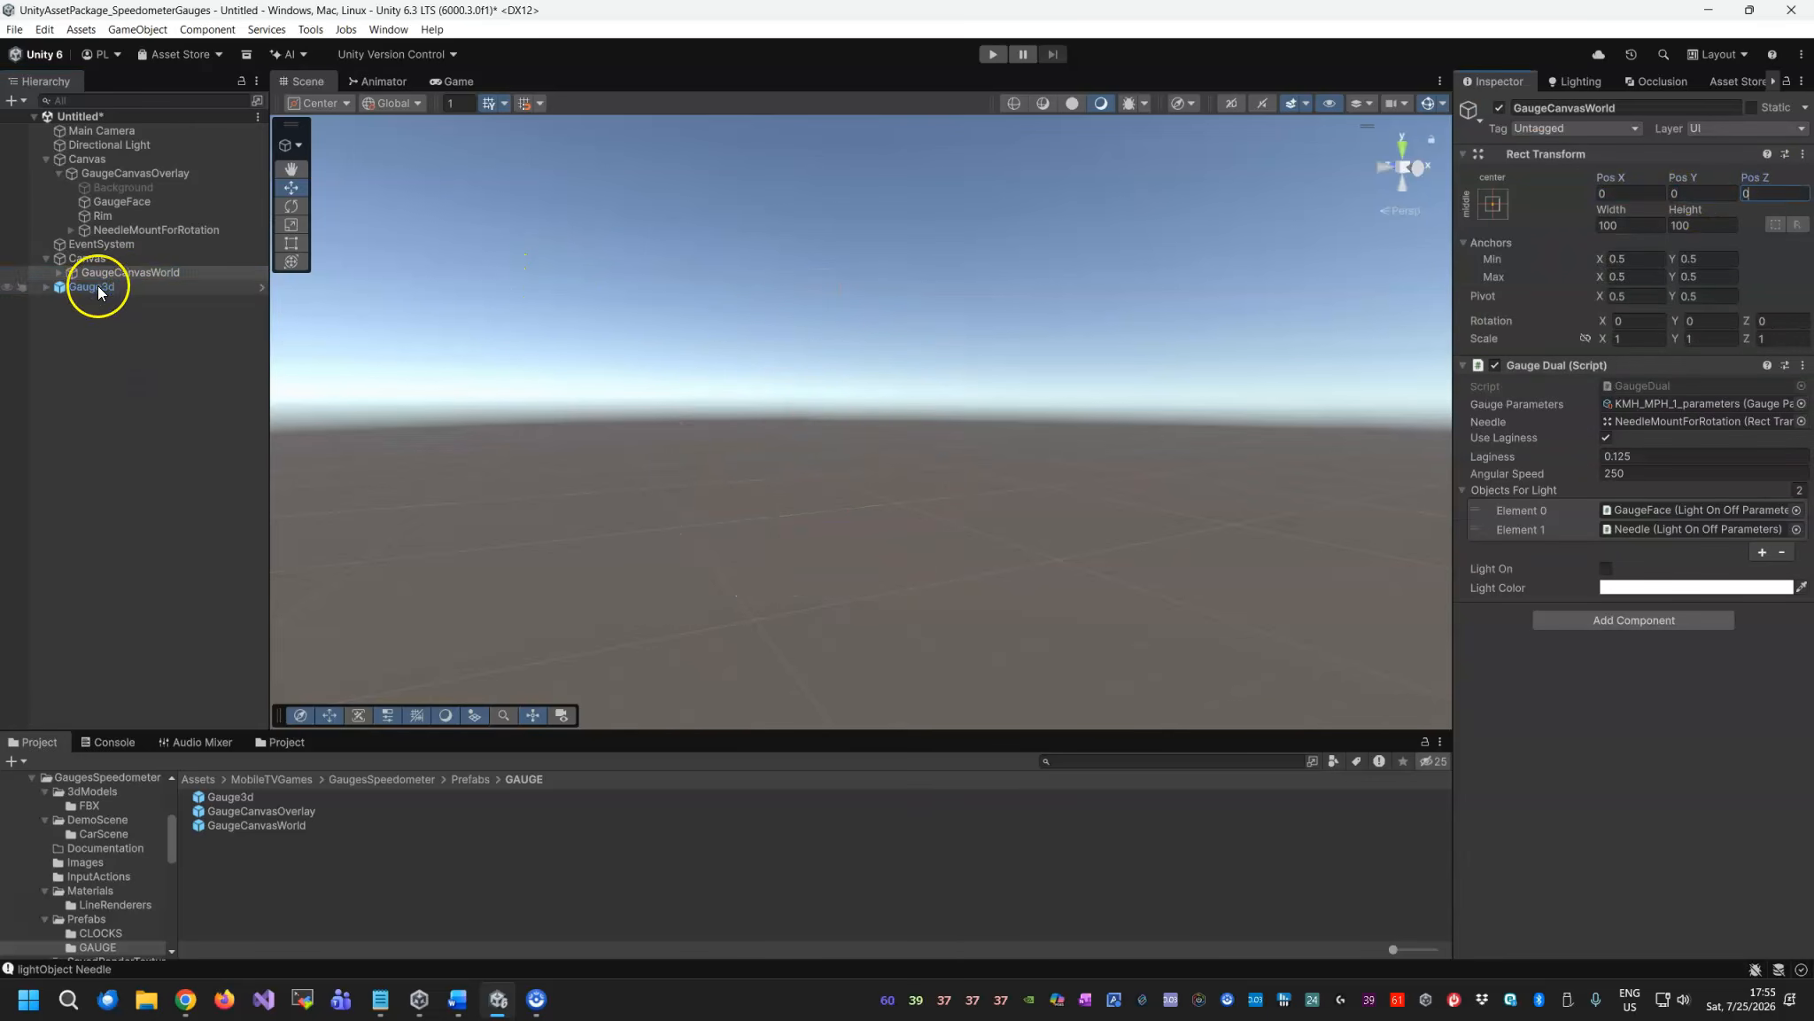
{"action": "right_click", "coordinate": [99, 286]}
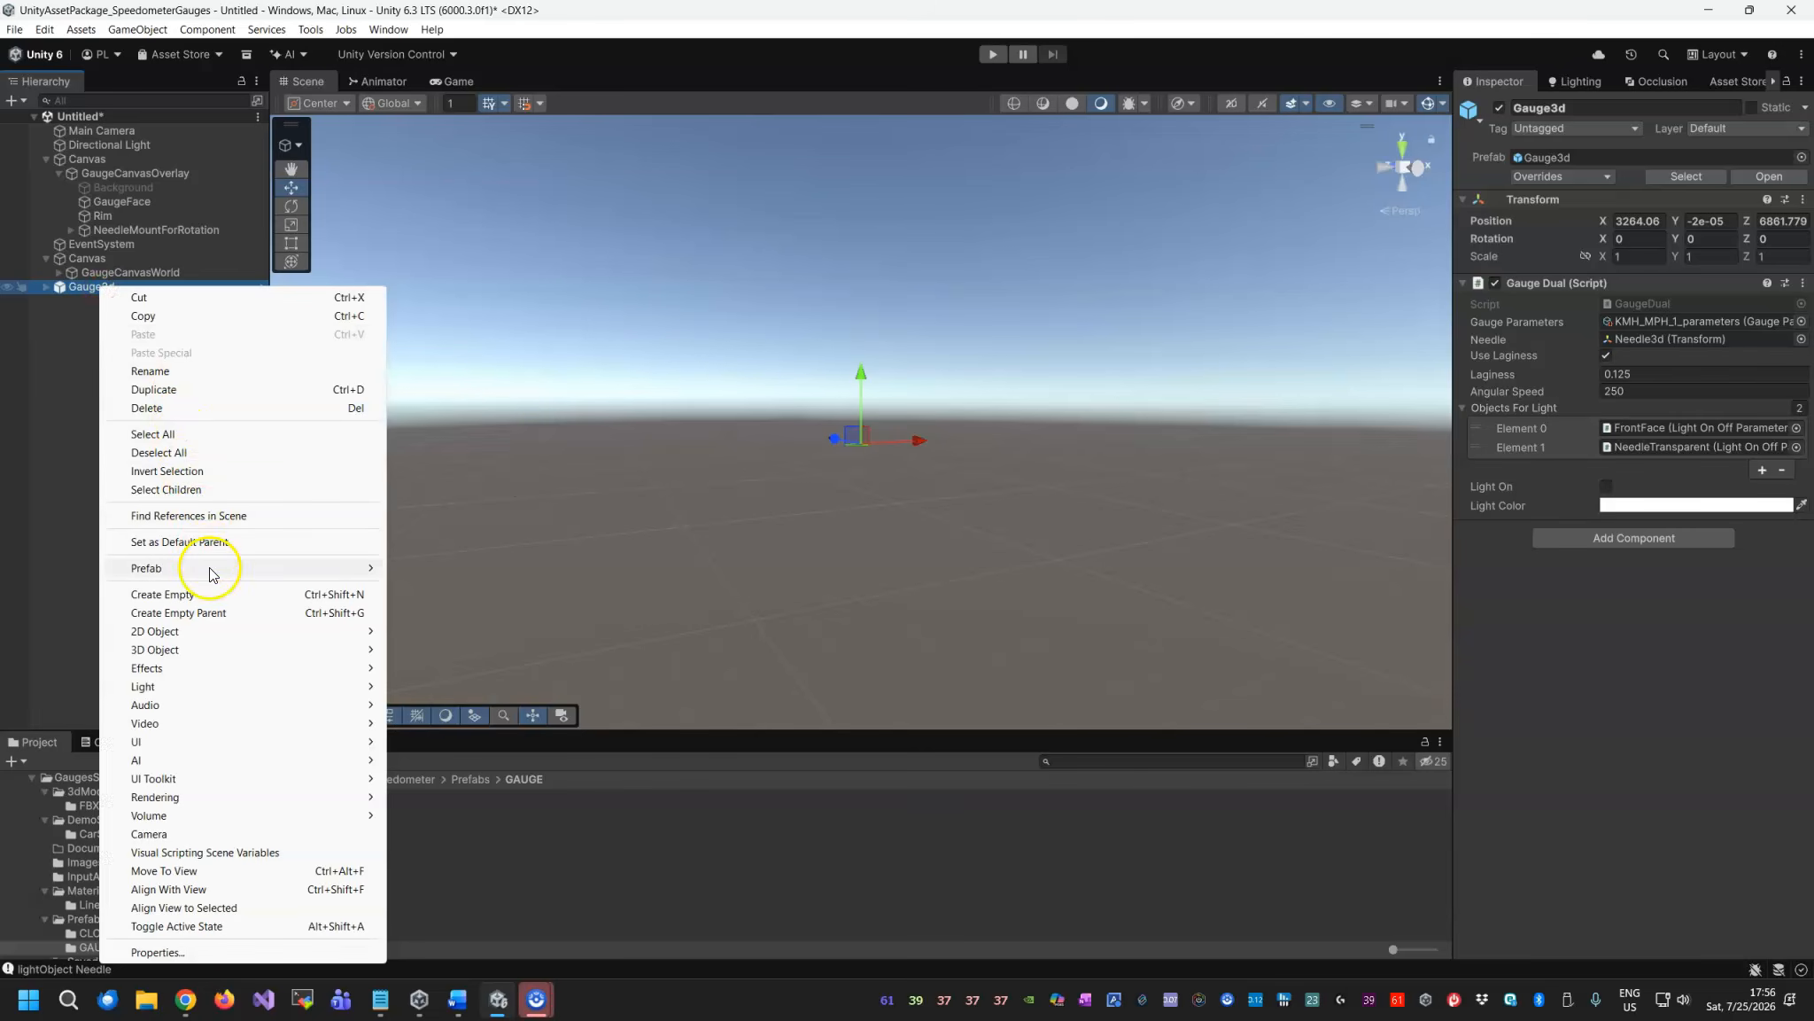
{"action": "mouse_move", "coordinate": [210, 567]}
{"action": "left_click", "coordinate": [486, 720]}
{"action": "left_click", "coordinate": [46, 286]}
Set the Gauge3d object's position to 0 on X, Y and Z.
{"action": "left_click", "coordinate": [1635, 175]}
{"action": "type", "text": "0"}
{"action": "key", "text": "Tab"}
{"action": "type", "text": "0"}
{"action": "key", "text": "Tab"}
{"action": "type", "text": "0"}
Frame Gauge3d and the Main Camera in the Scene view, and check the gauge through the camera in the Game view.
{"action": "left_click", "coordinate": [767, 146]}
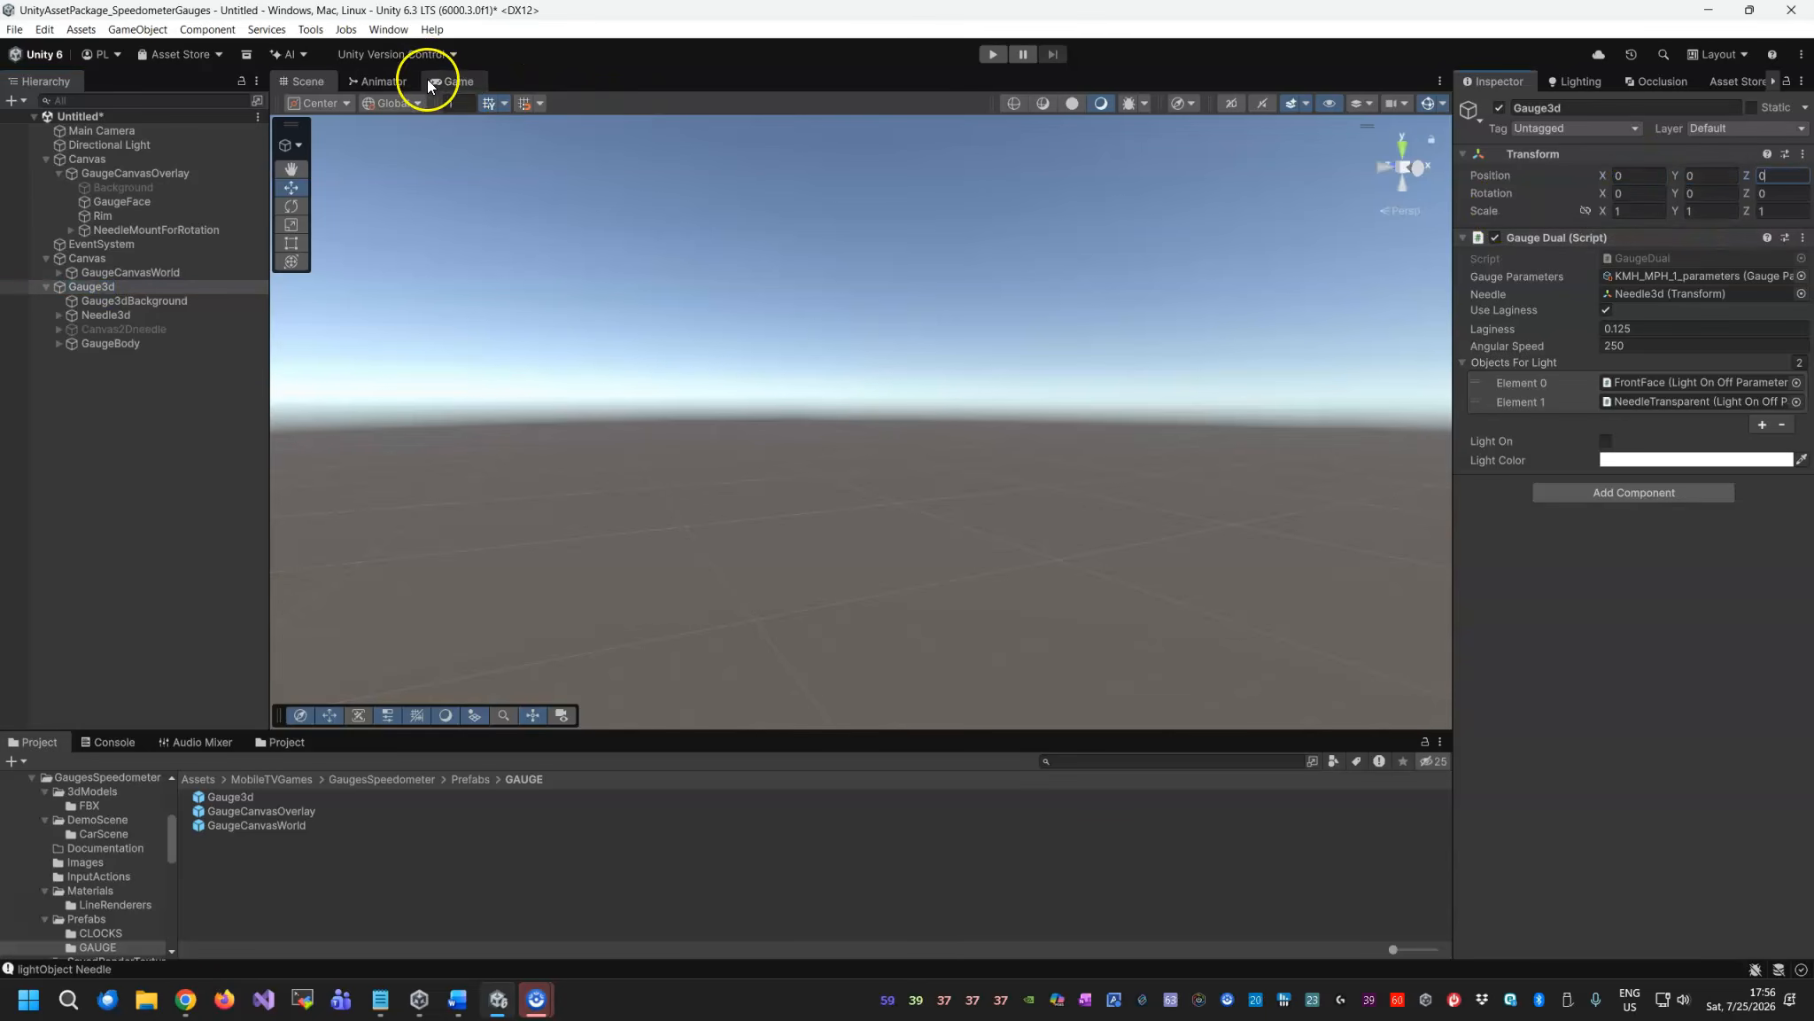
{"action": "right_click_drag", "start_coordinate": [599, 303], "coordinate": [637, 334]}
{"action": "left_click", "coordinate": [93, 286]}
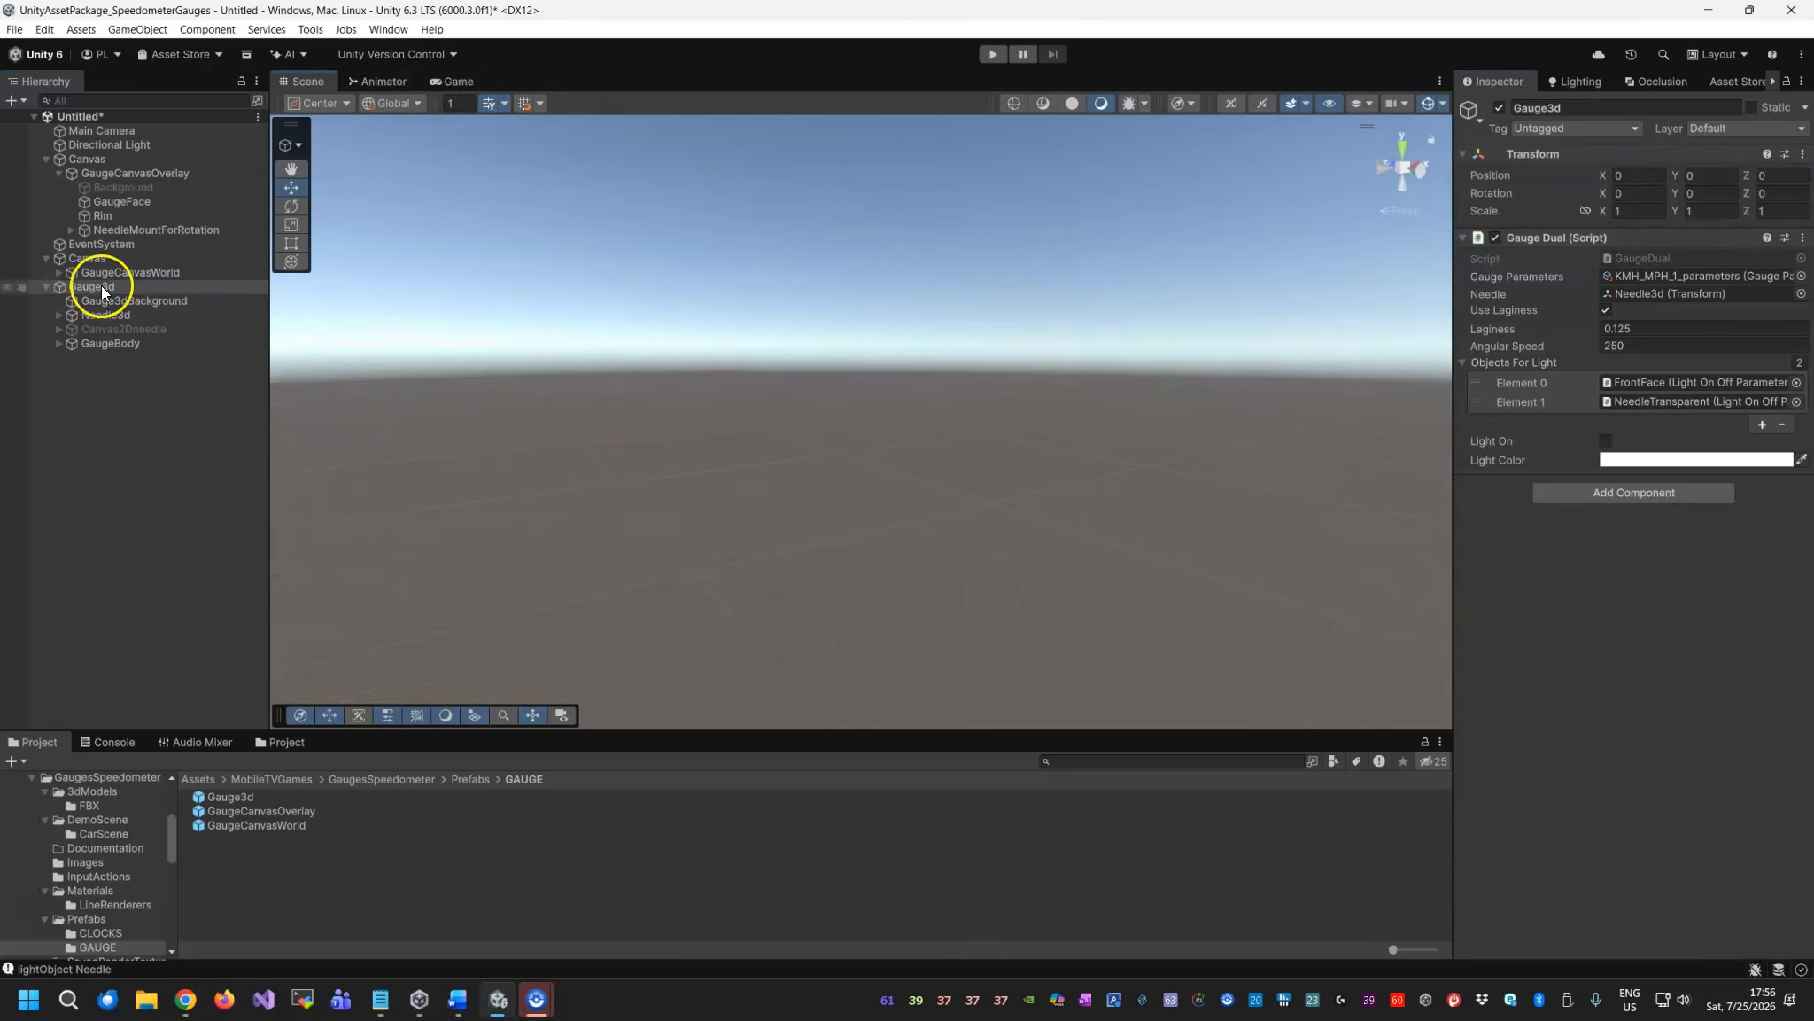
{"action": "key", "text": "f"}
{"action": "right_click_drag", "start_coordinate": [979, 621], "coordinate": [1118, 711]}
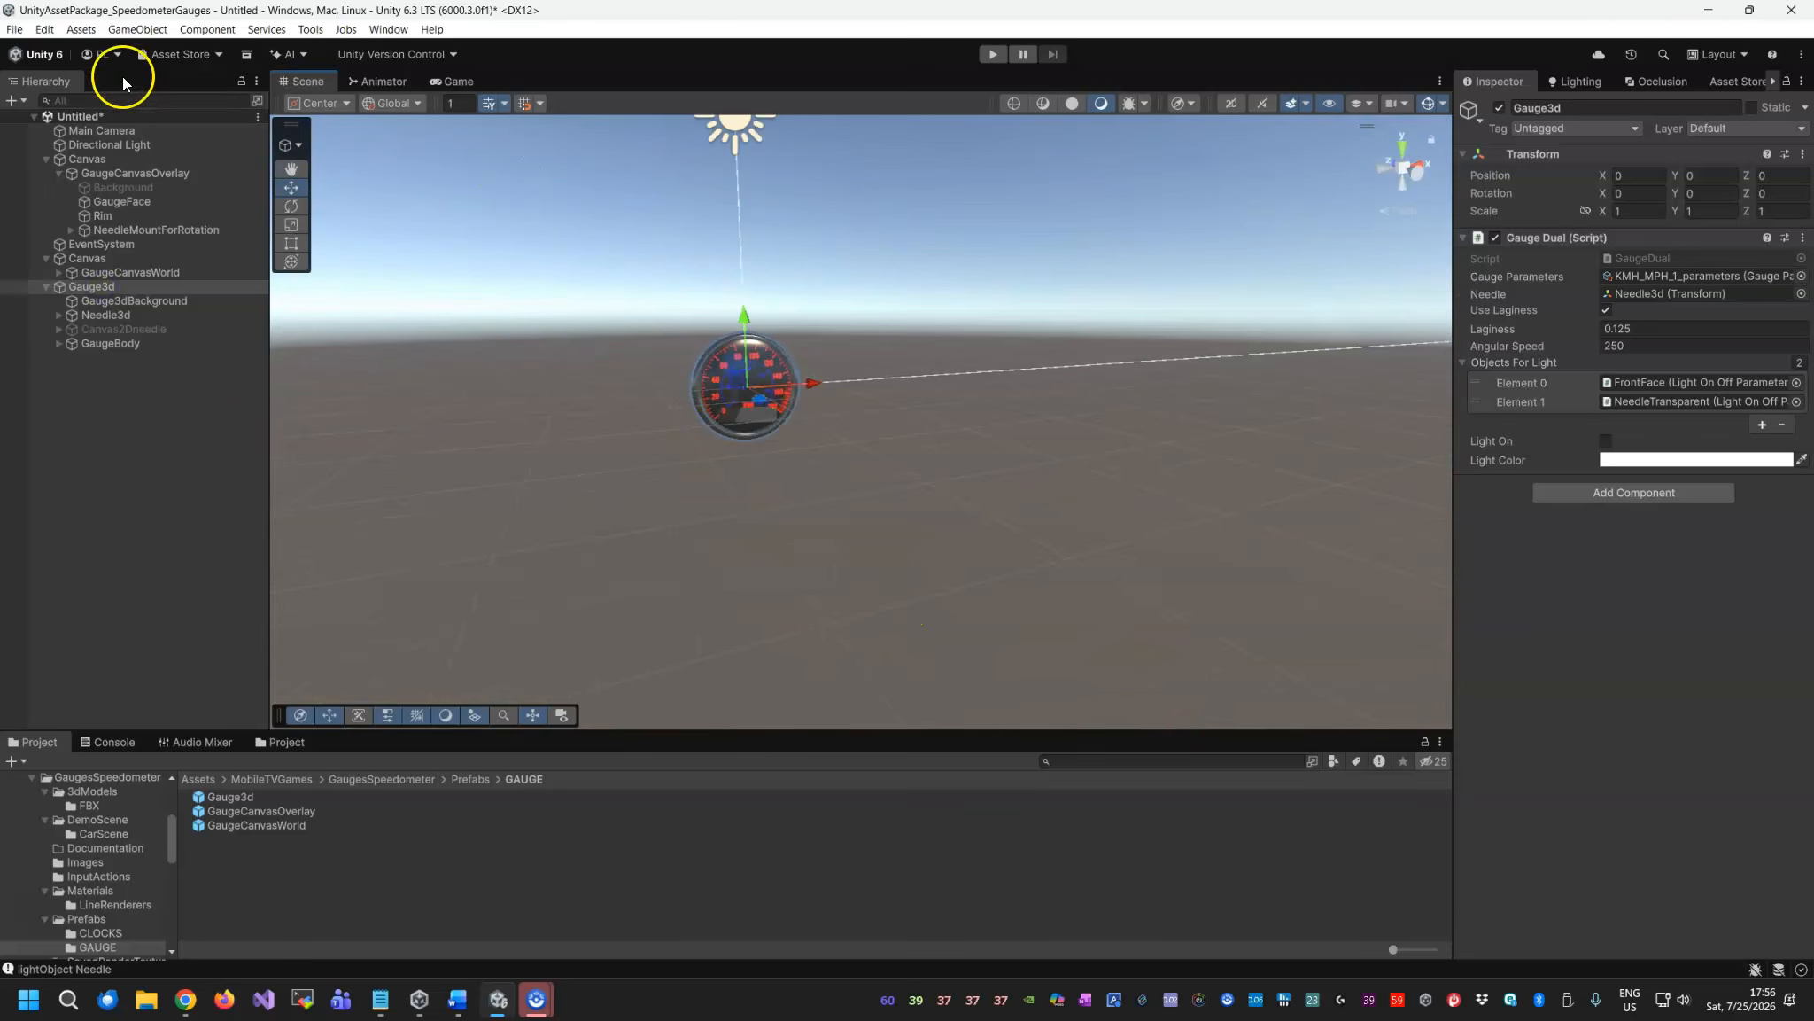
{"action": "double_click", "coordinate": [105, 130]}
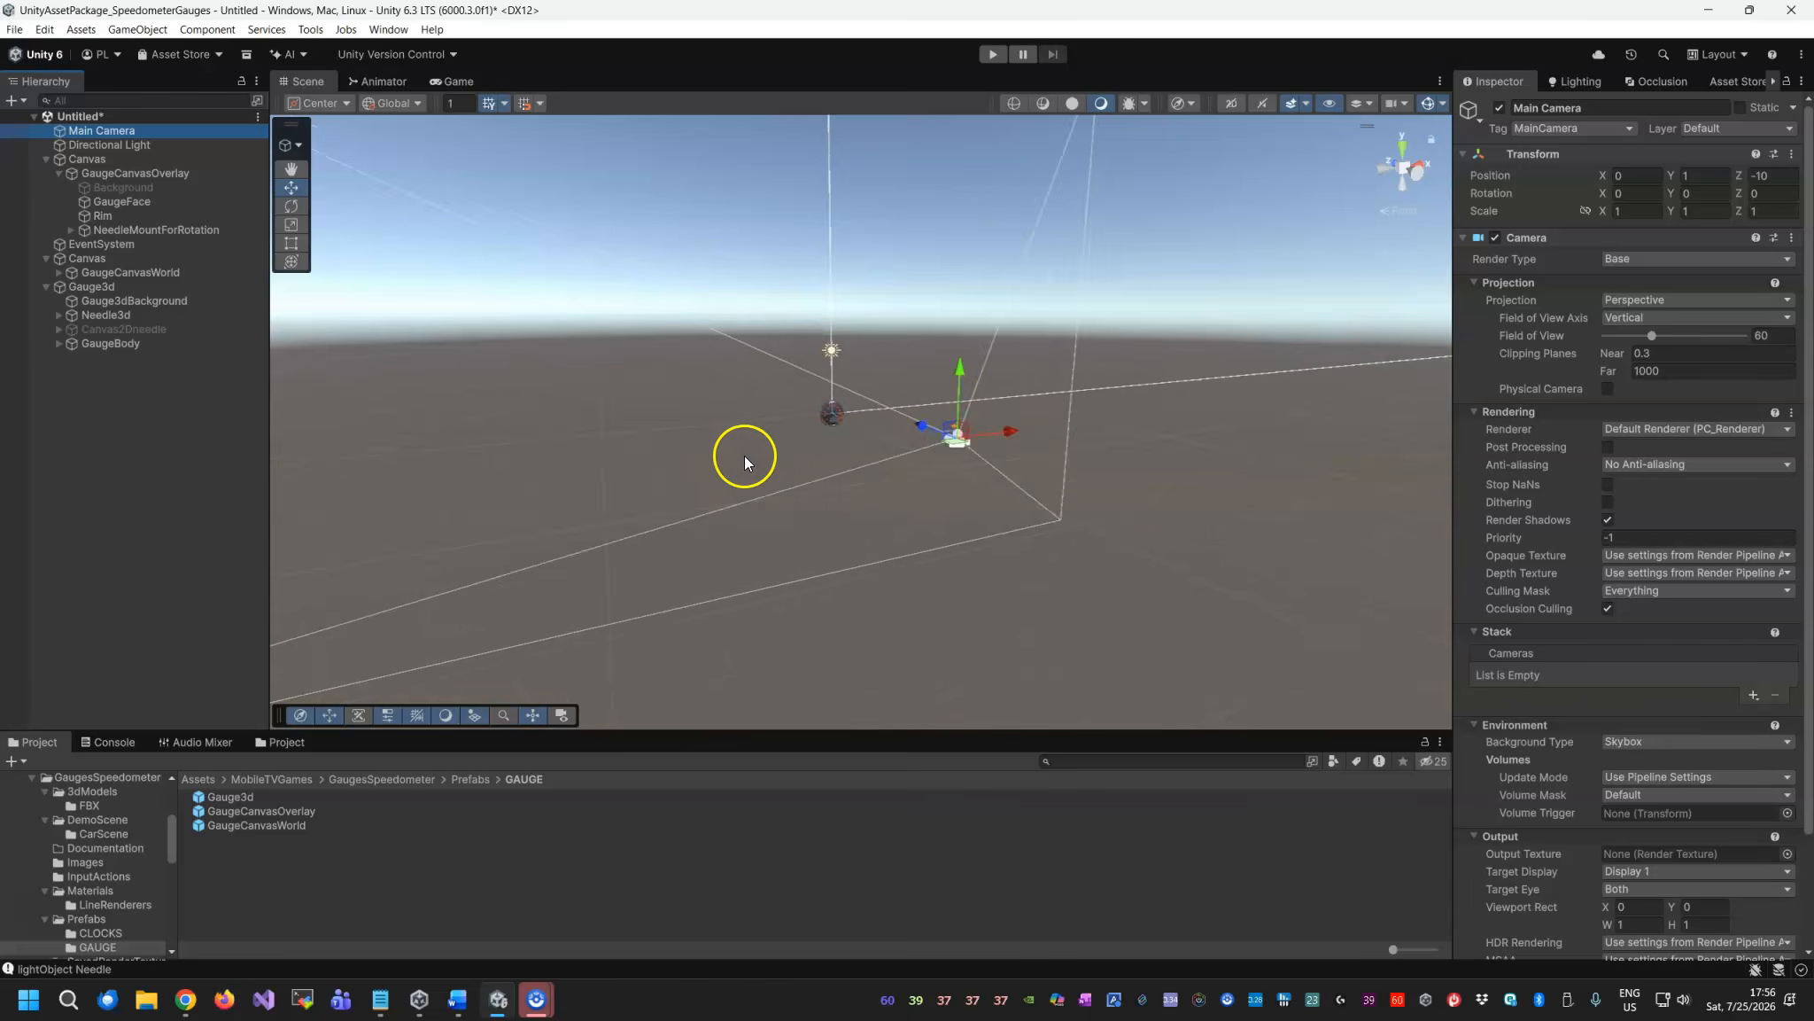
{"action": "left_click", "coordinate": [454, 81]}
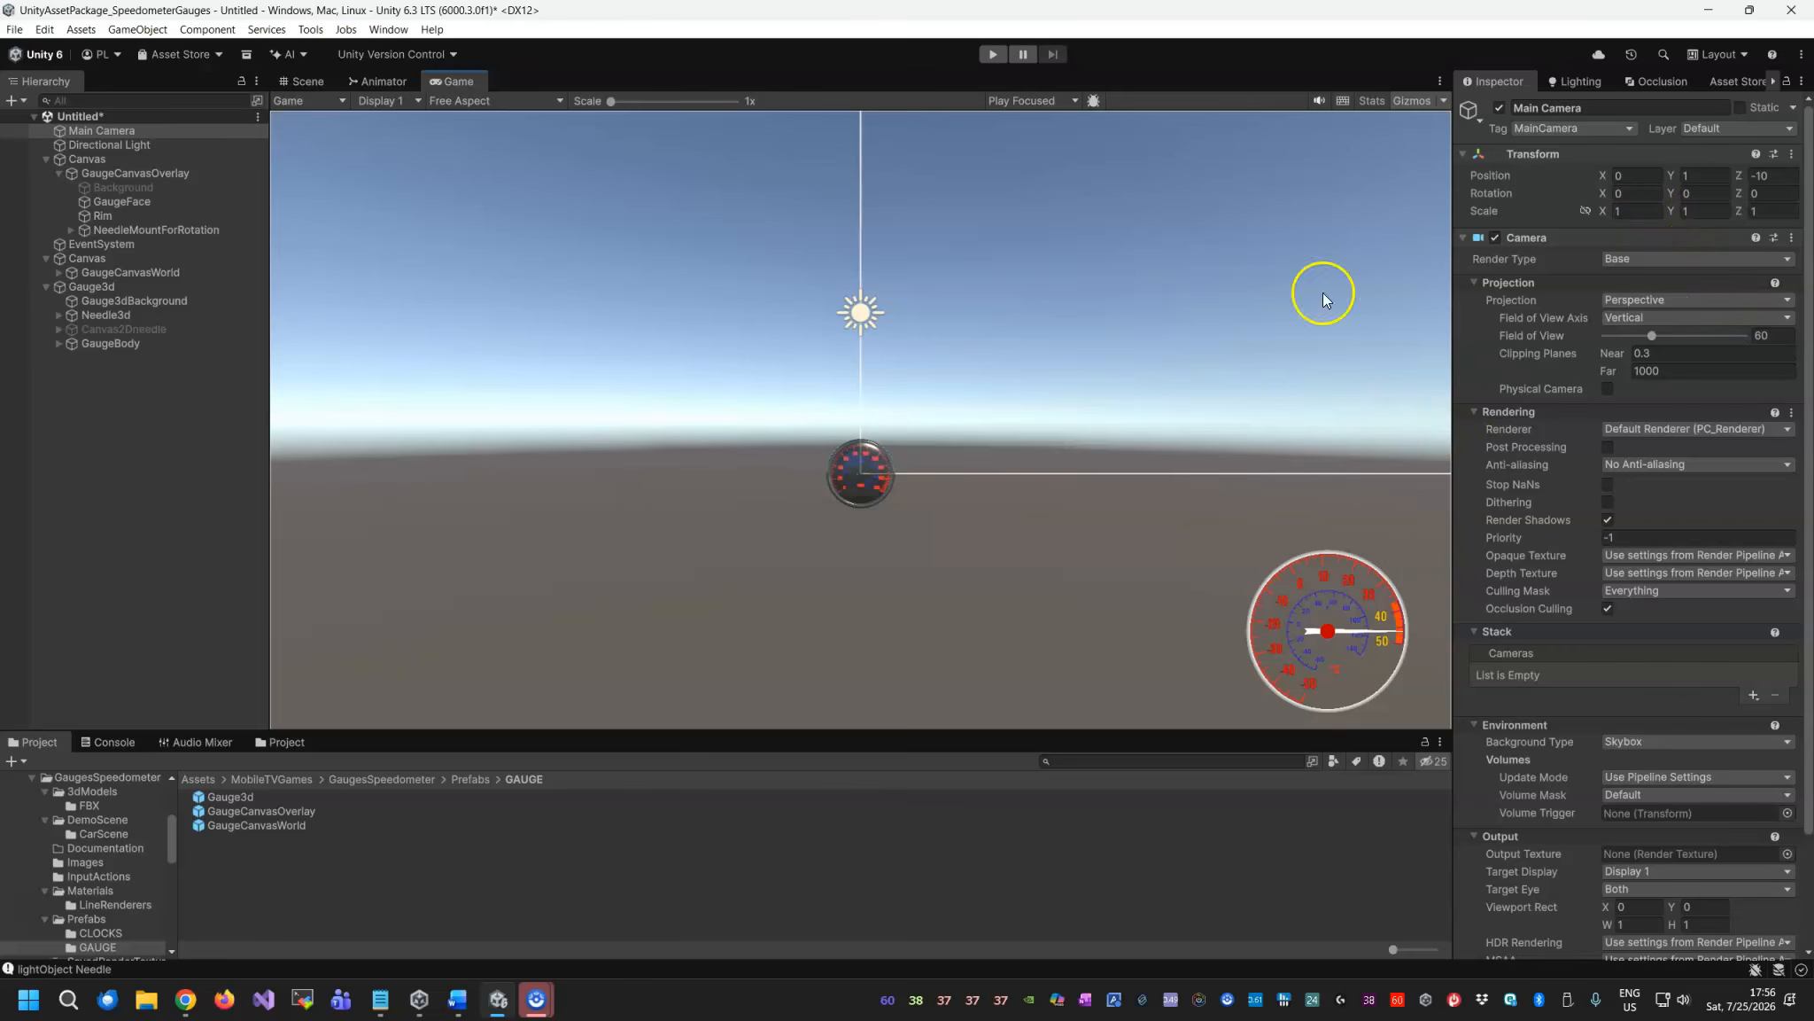
Enlarge Gauge3d uniformly, trying a scale of 2 and settling on 4 for X, Y and Z.
{"action": "left_click", "coordinate": [88, 286]}
{"action": "left_click", "coordinate": [1641, 213]}
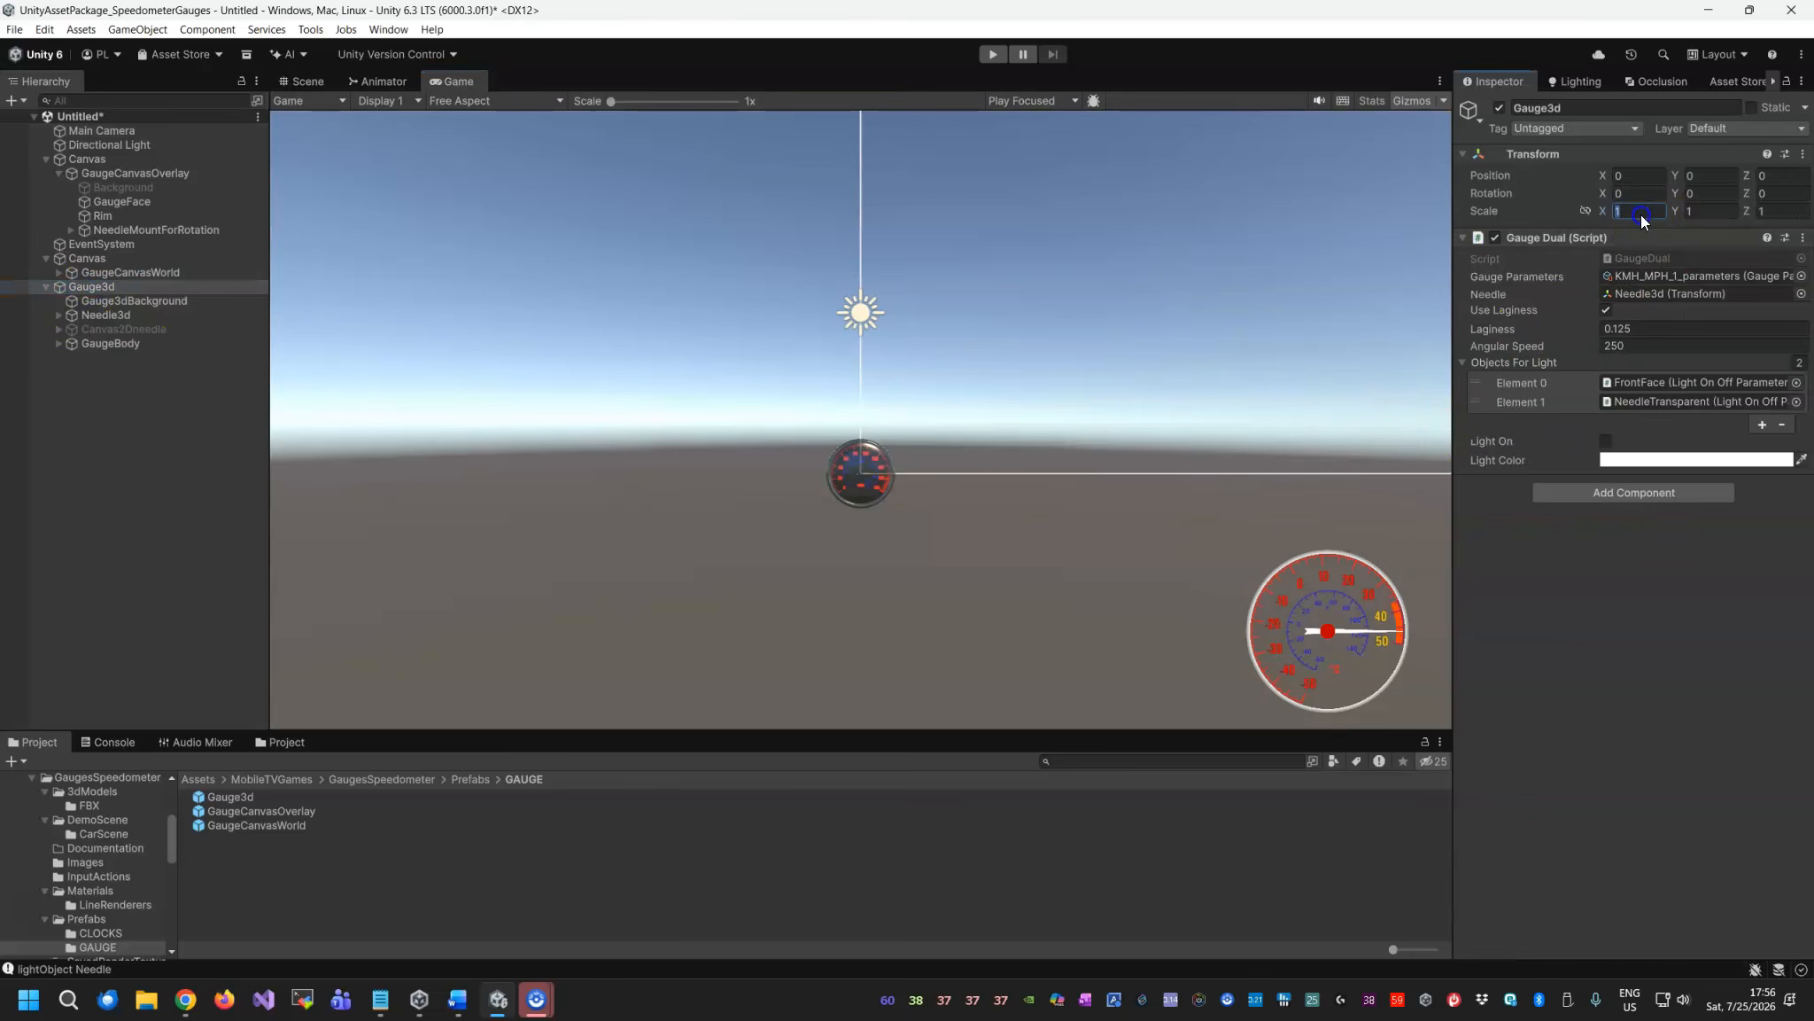
{"action": "type", "text": "22"}
{"action": "left_click", "coordinate": [1781, 210]}
{"action": "type", "text": "2"}
{"action": "left_click", "coordinate": [1642, 211]}
{"action": "type", "text": "4"}
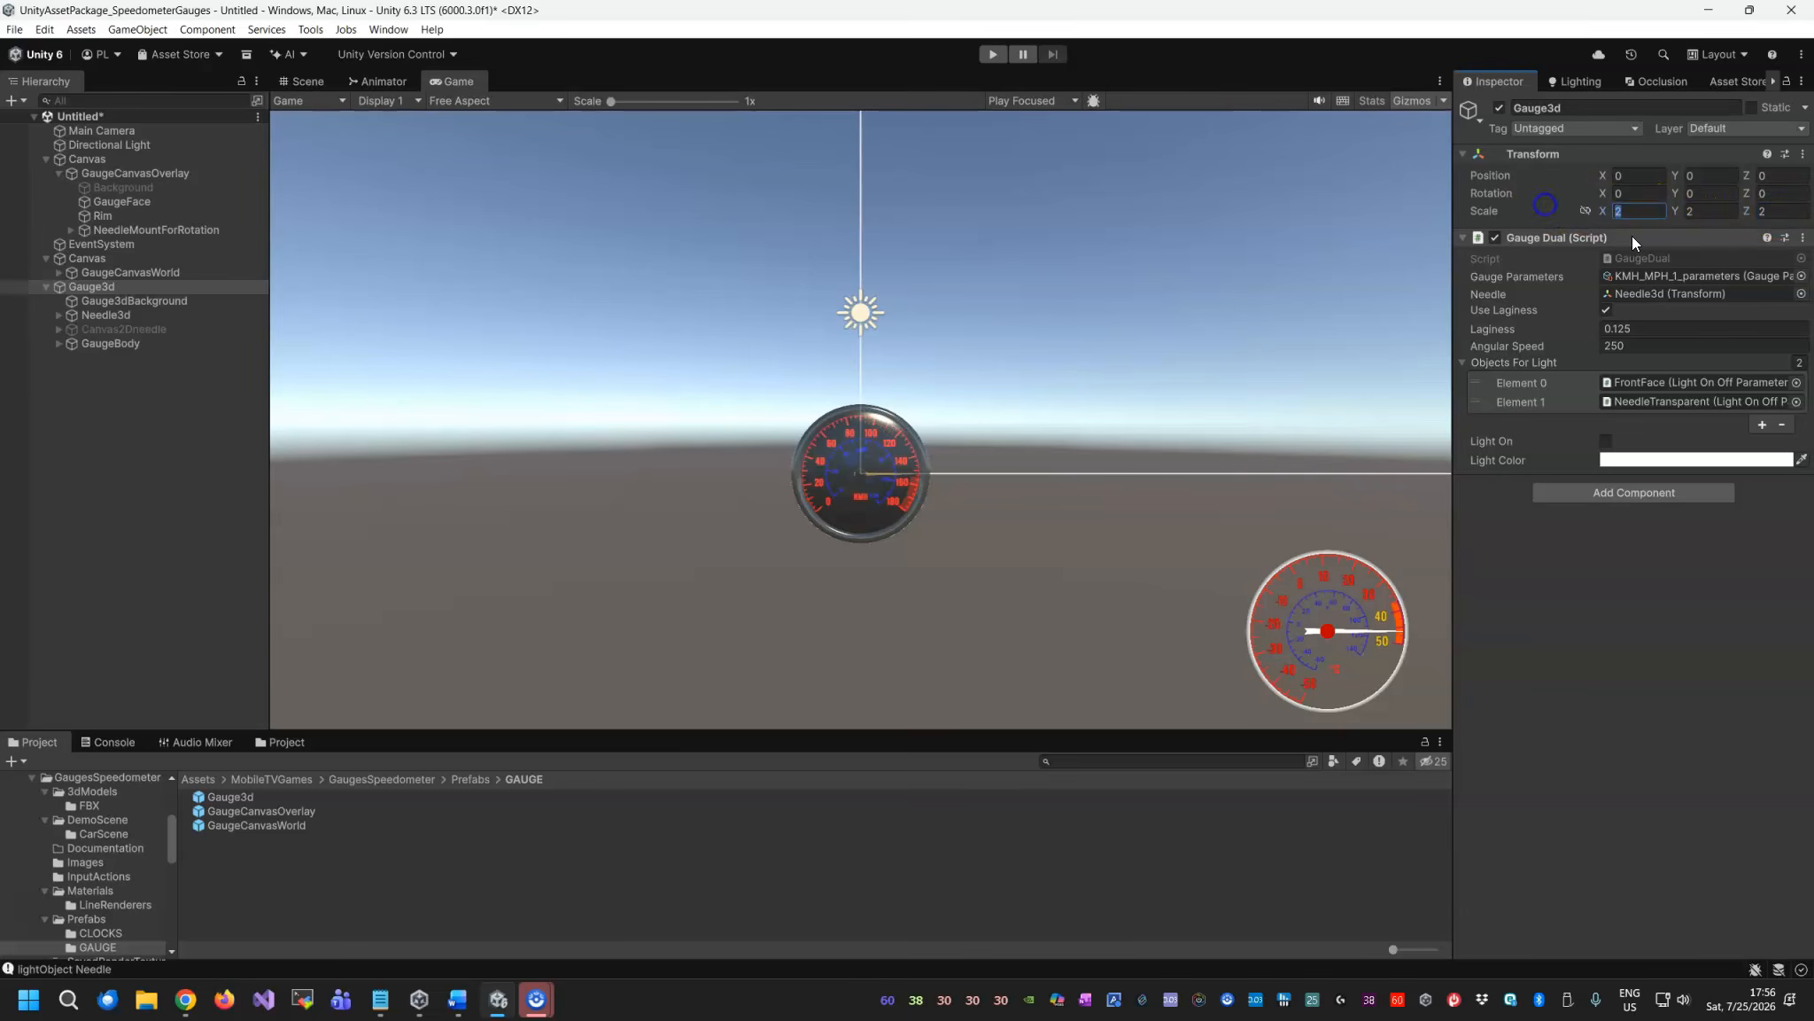
{"action": "key", "text": "Tab"}
{"action": "type", "text": "4"}
{"action": "key", "text": "Tab"}
{"action": "type", "text": "4"}
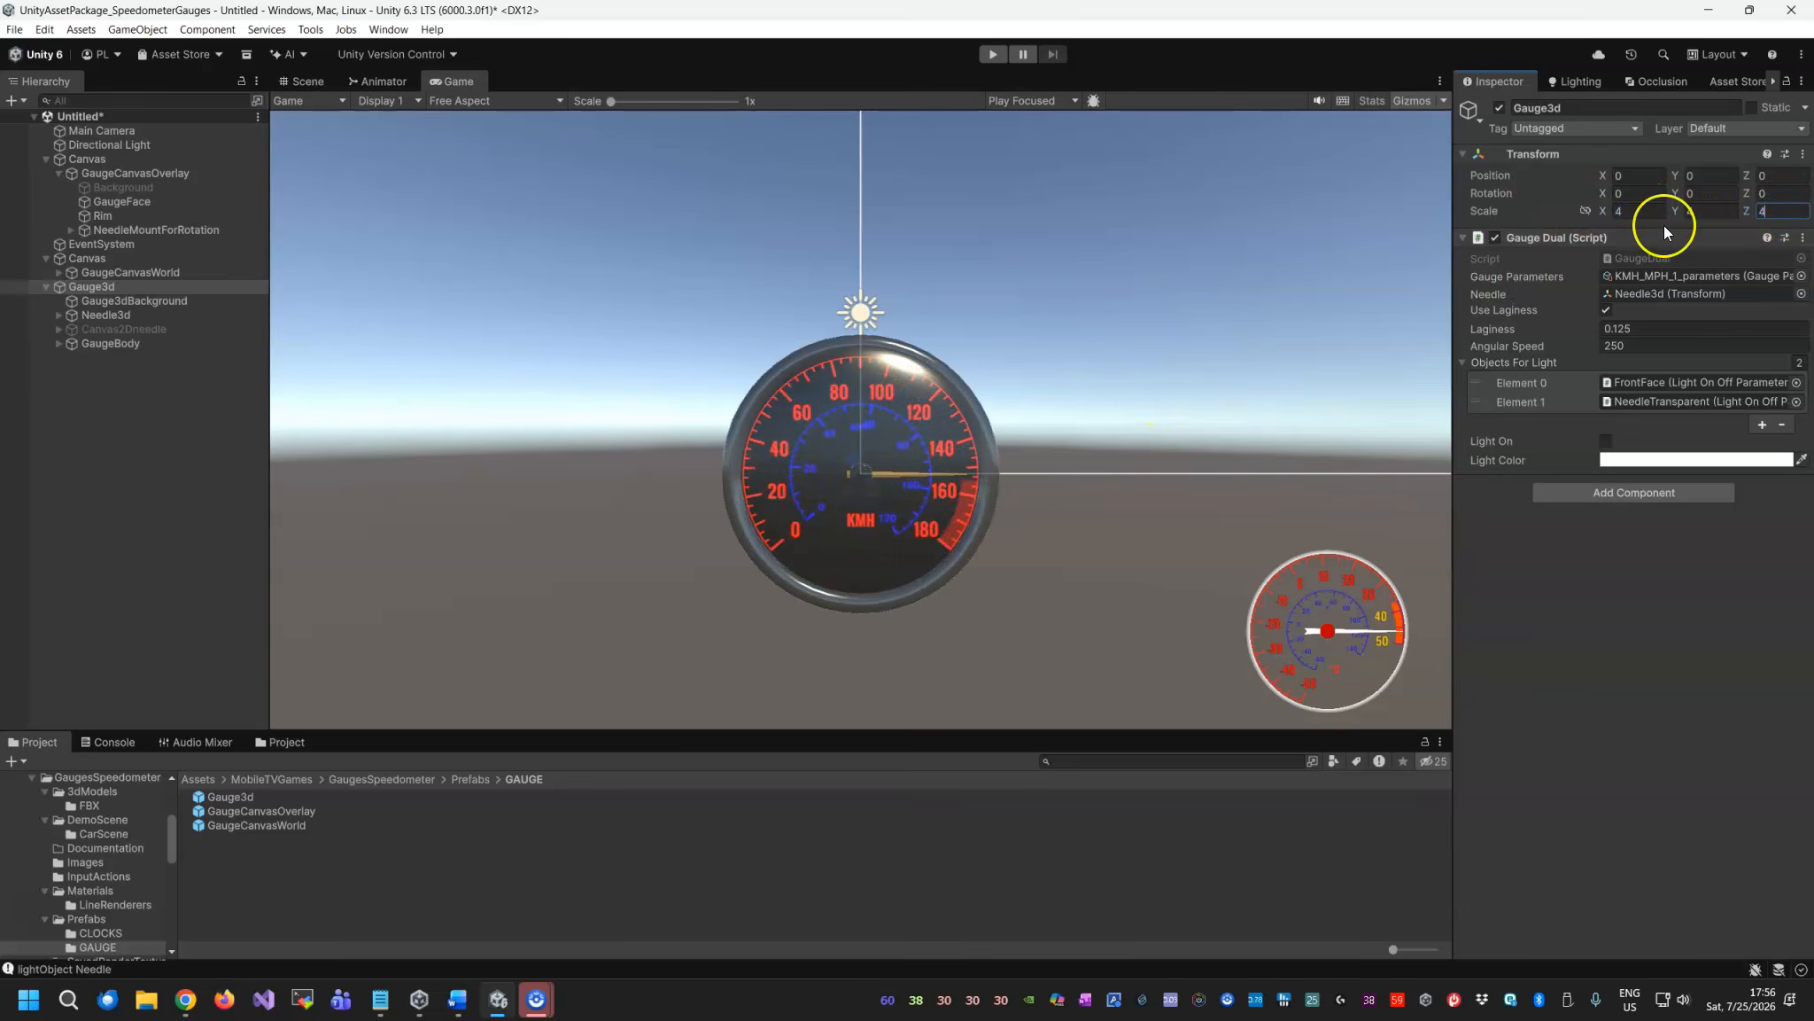
Tilt Gauge3d by rotating it to about 38.2 on X and -32.93 on Y.
{"action": "left_click", "coordinate": [1686, 193]}
{"action": "left_click_drag", "start_coordinate": [1685, 193], "coordinate": [718, 295]}
{"action": "left_click", "coordinate": [1725, 205]}
{"action": "mouse_move", "coordinate": [1747, 193]}
{"action": "left_mouse_down"}
{"action": "mouse_move", "coordinate": [10, 194]}
{"action": "mouse_move", "coordinate": [1777, 199]}
{"action": "left_mouse_up"}
{"action": "left_click_drag", "start_coordinate": [1602, 194], "coordinate": [941, 224]}
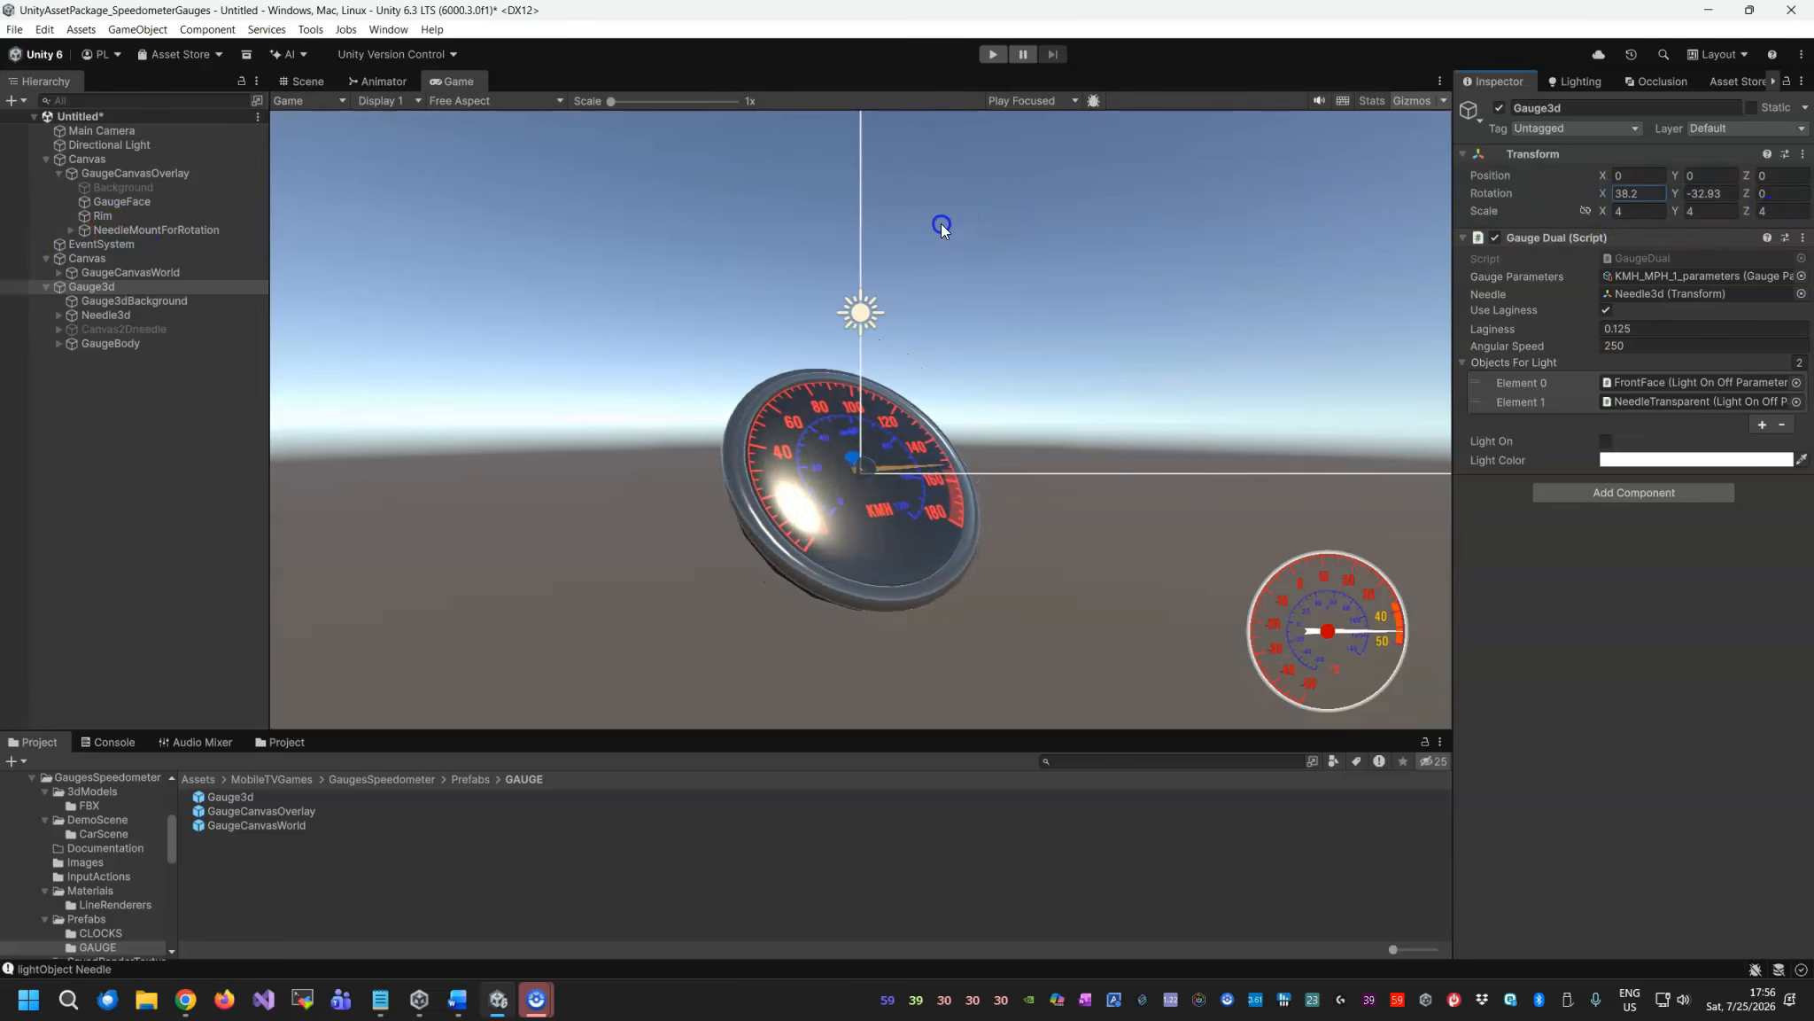
Move GaugeCanvasWorld to about X -805, Y -426, Z 209 in the Scene view and check it in the Game view.
{"action": "left_click", "coordinate": [140, 257]}
{"action": "left_click", "coordinate": [122, 272]}
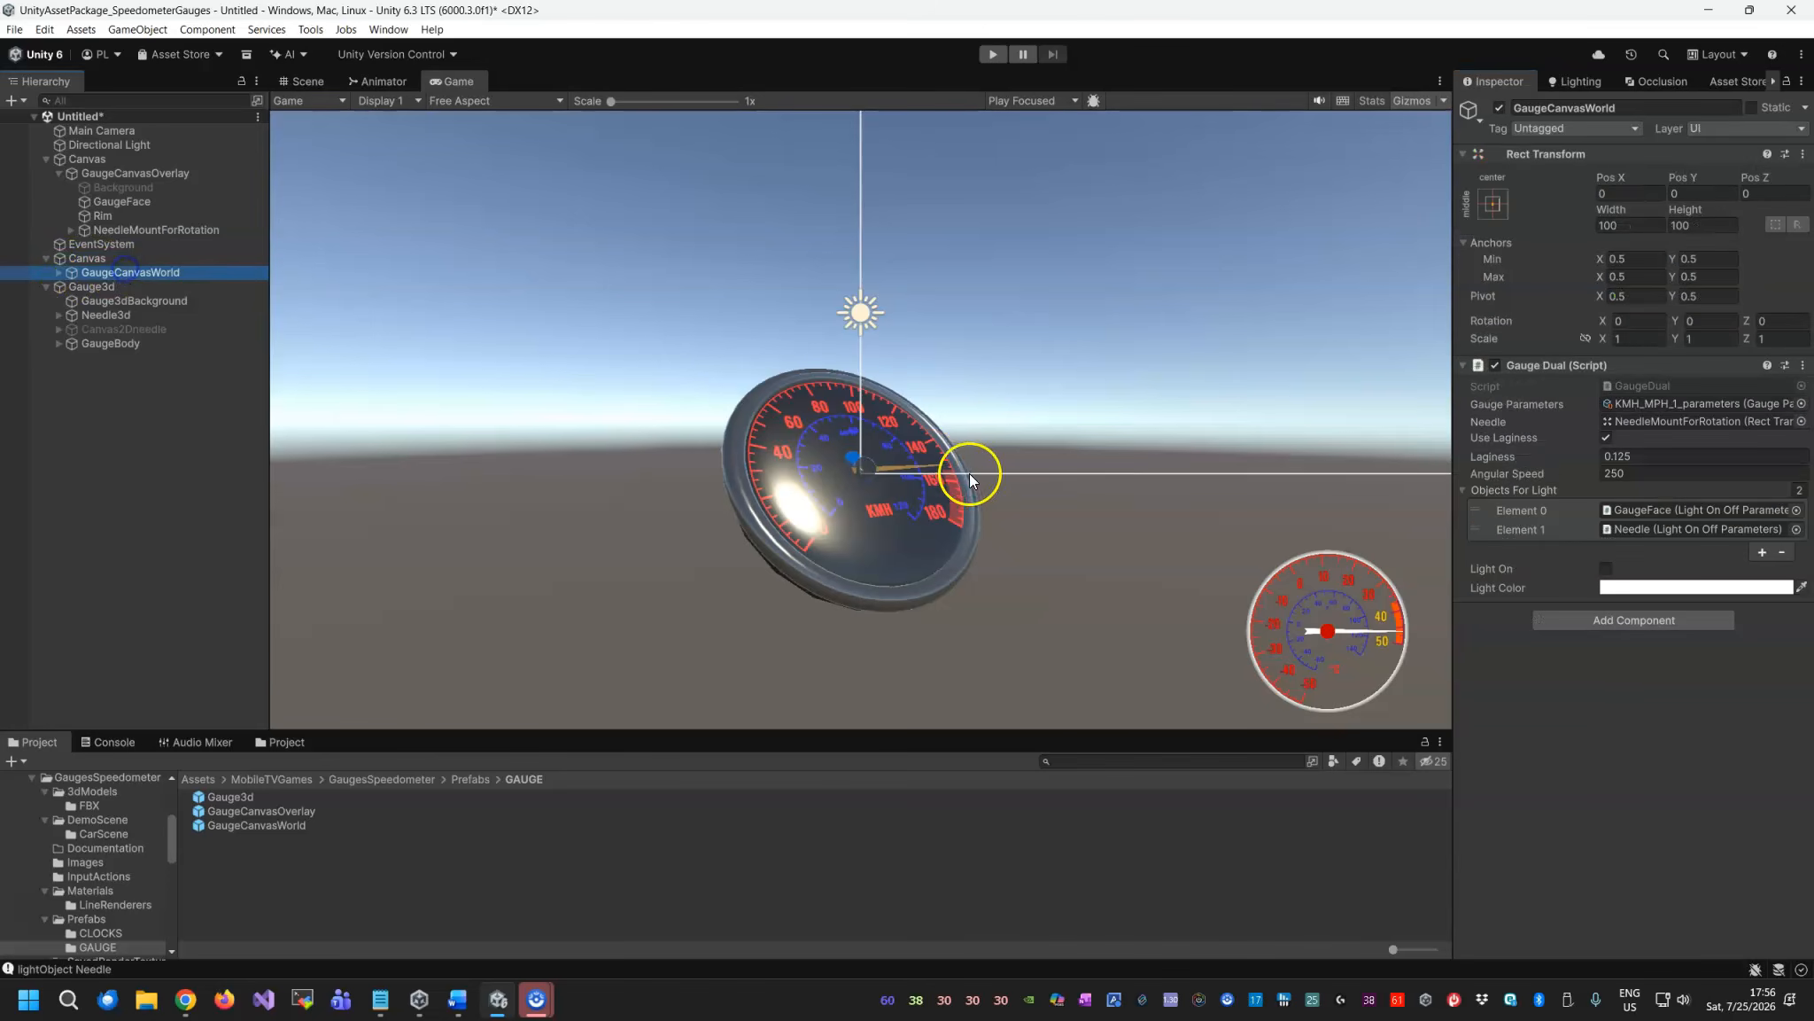
{"action": "left_click", "coordinate": [304, 81]}
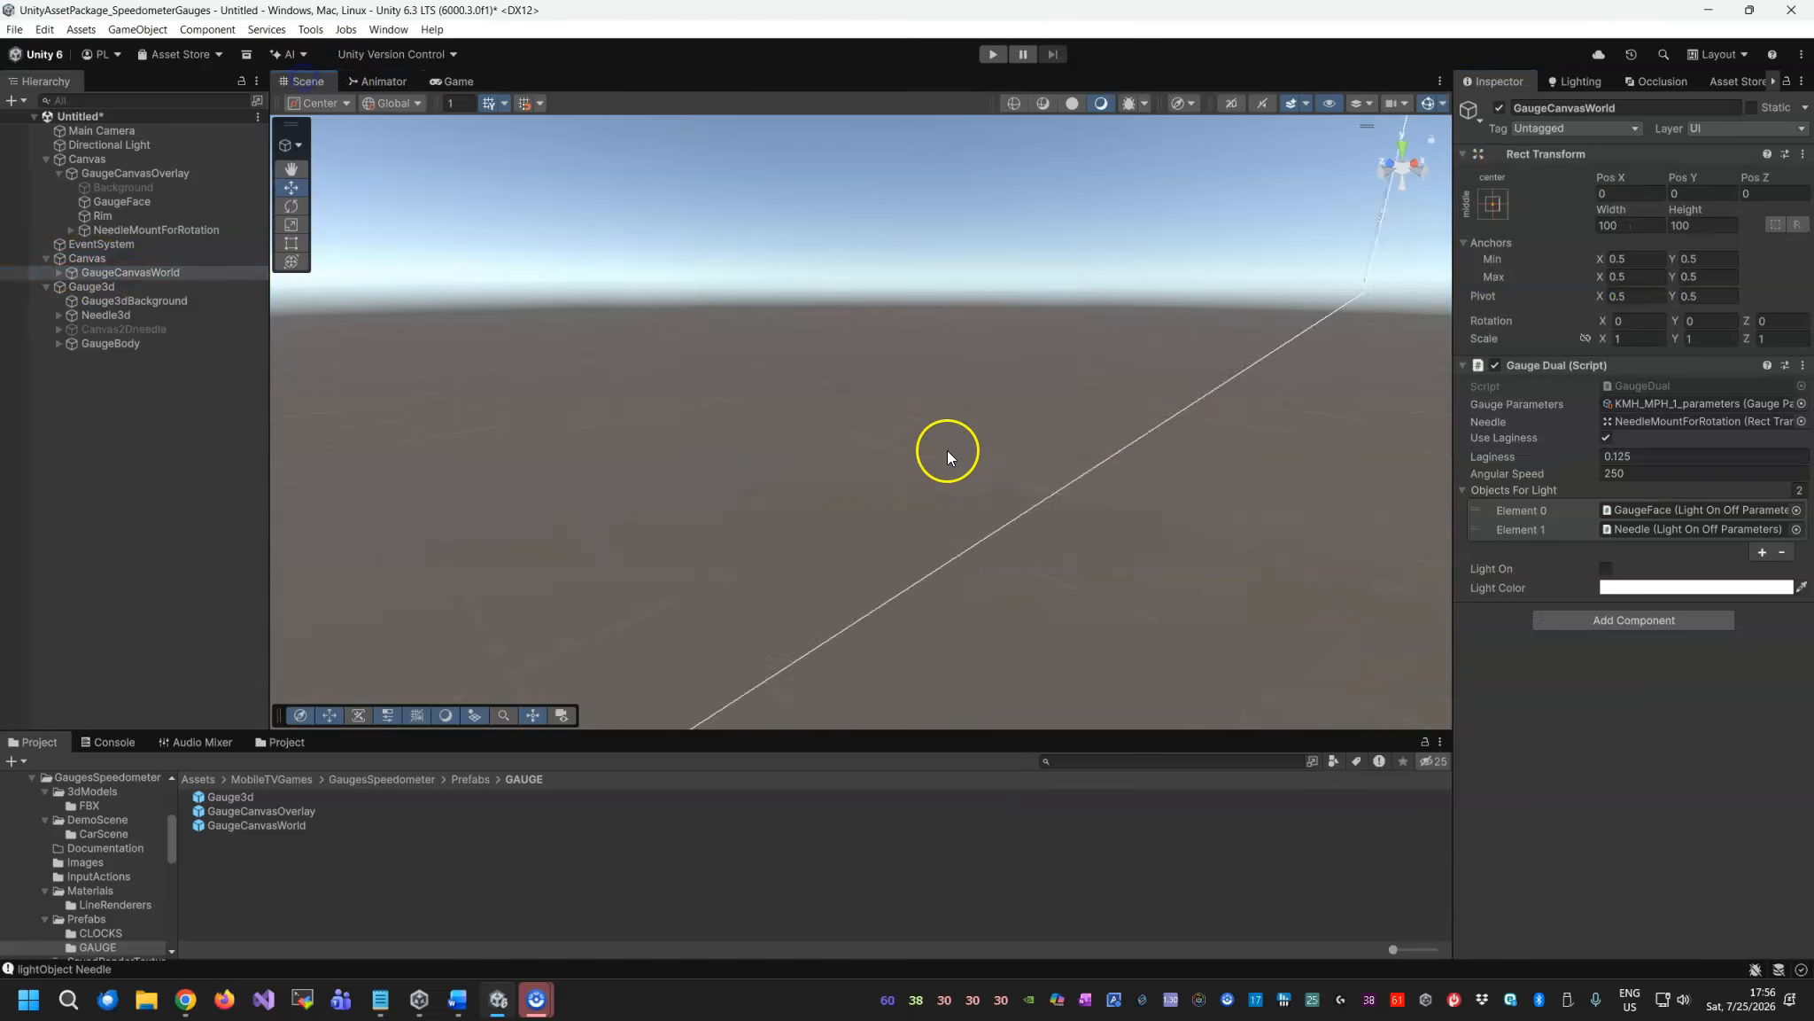
{"action": "key", "text": "f"}
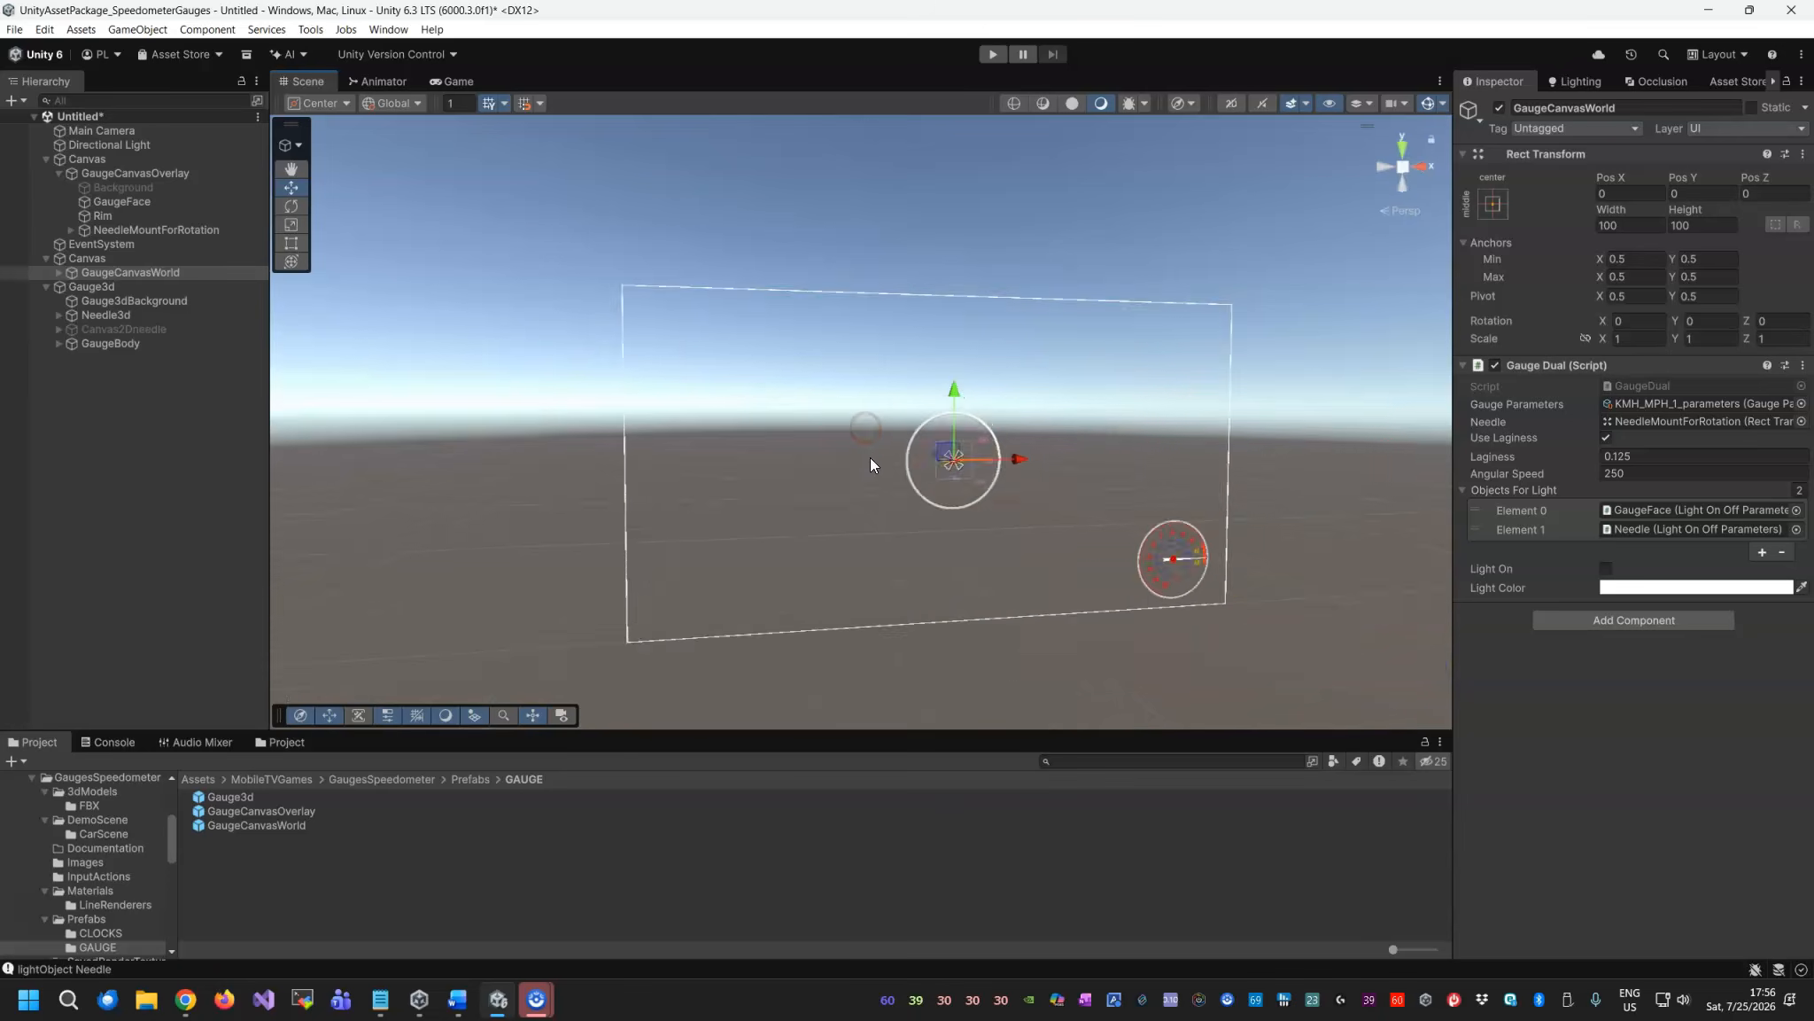
{"action": "middle_click_drag", "start_coordinate": [877, 487], "coordinate": [954, 480]}
{"action": "left_click_drag", "start_coordinate": [976, 397], "coordinate": [741, 423]}
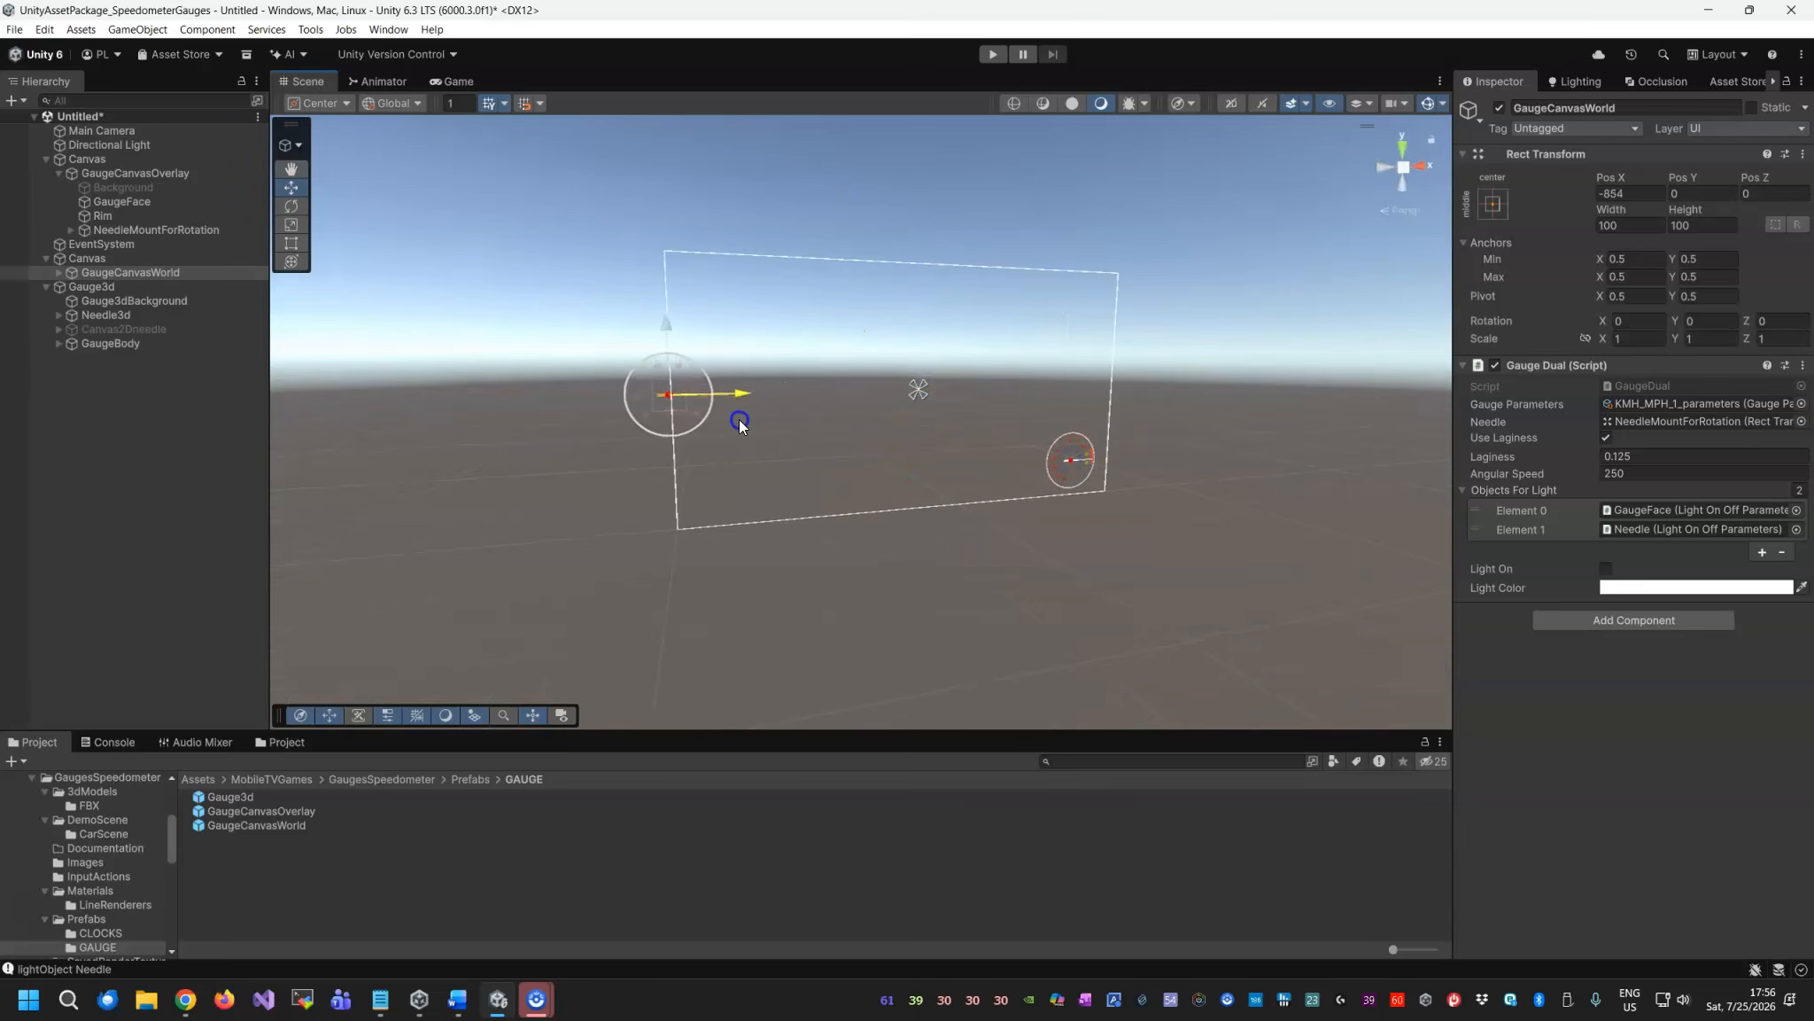
{"action": "left_click_drag", "start_coordinate": [663, 328], "coordinate": [663, 462]}
{"action": "left_click_drag", "start_coordinate": [921, 576], "coordinate": [1097, 567], "text": "alt"}
{"action": "left_click_drag", "start_coordinate": [980, 494], "coordinate": [877, 481]}
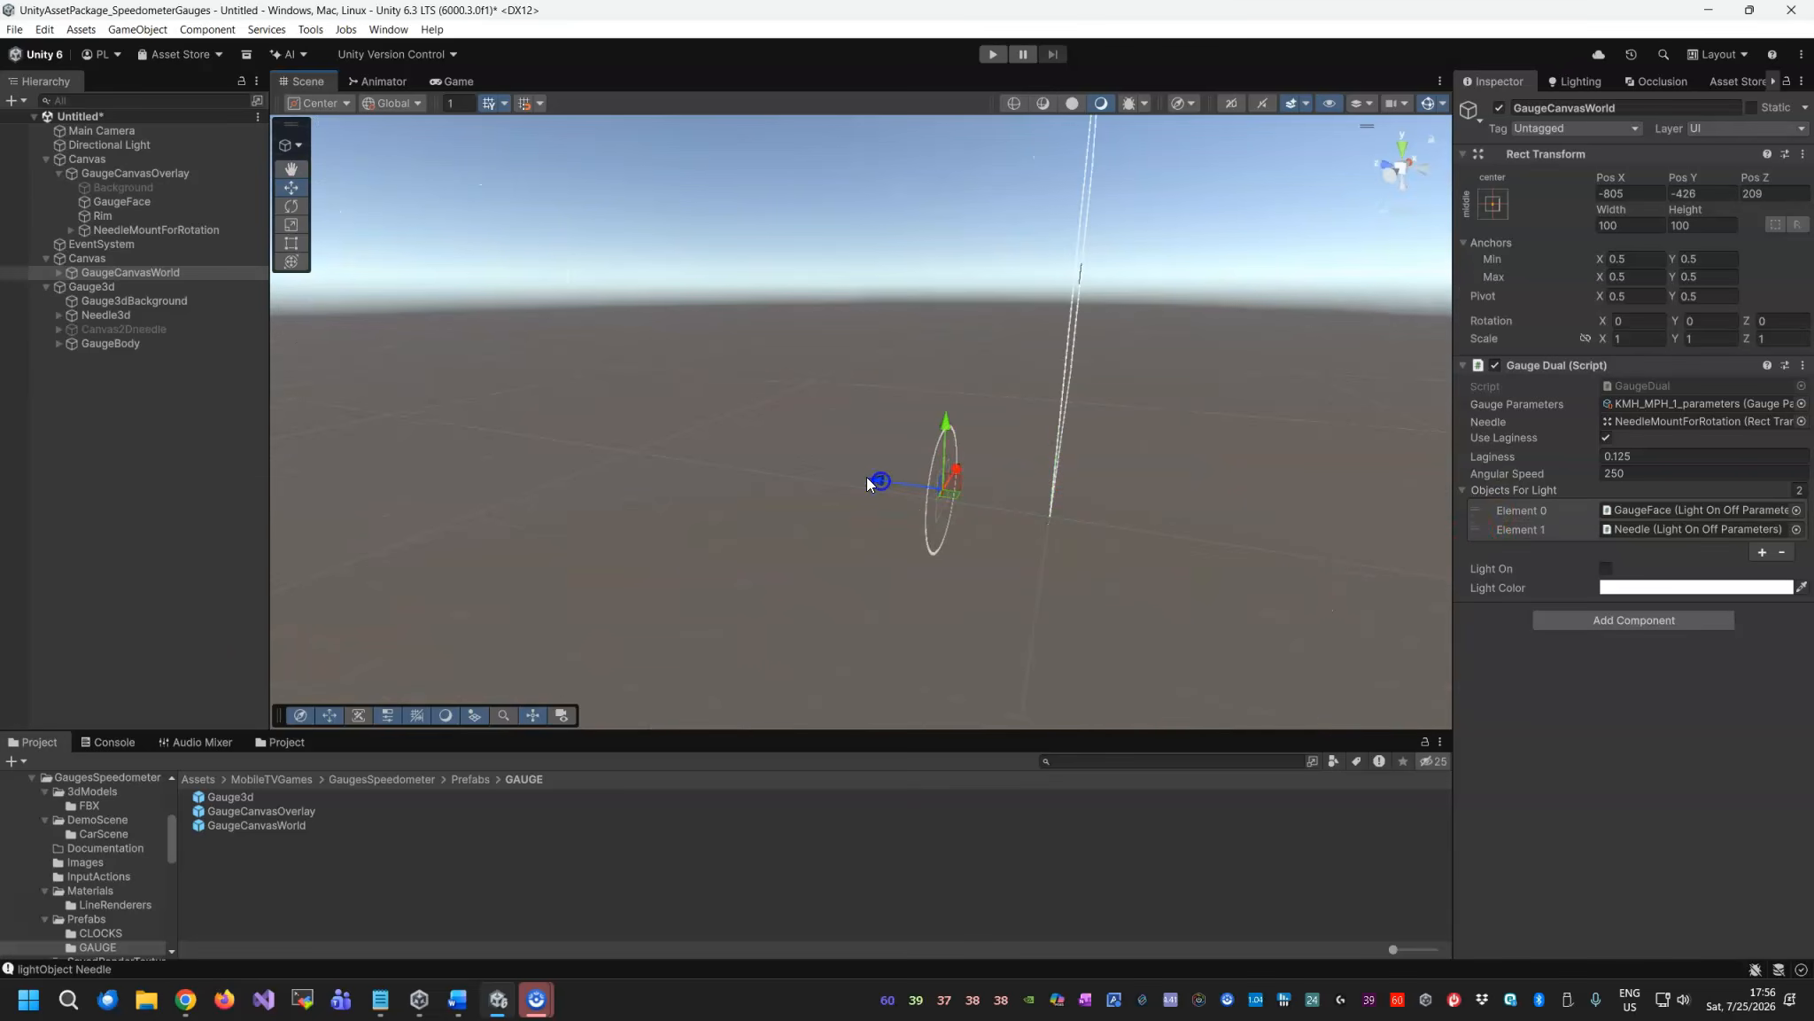
{"action": "left_click", "coordinate": [455, 82]}
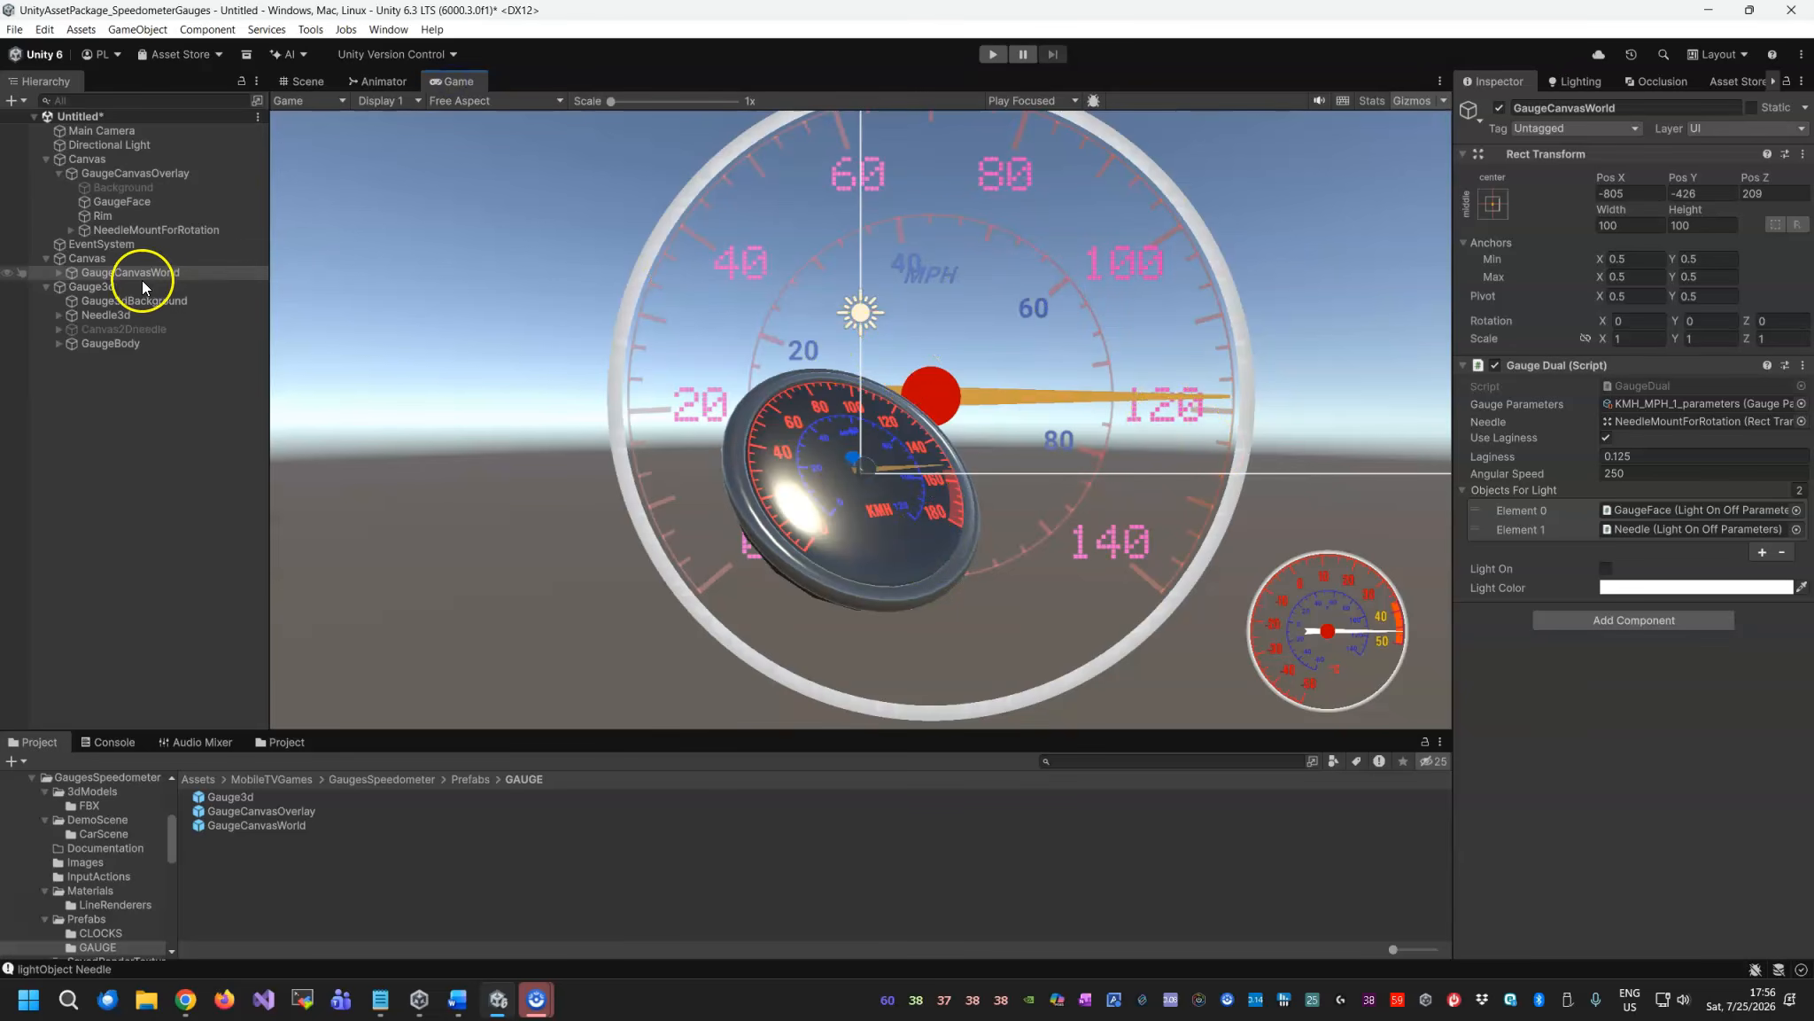
Assign the TEST_TEMP_CF material to the GaugeFace raw image of GaugeCanvasWorld.
{"action": "left_click", "coordinate": [59, 272]}
{"action": "left_click", "coordinate": [157, 300]}
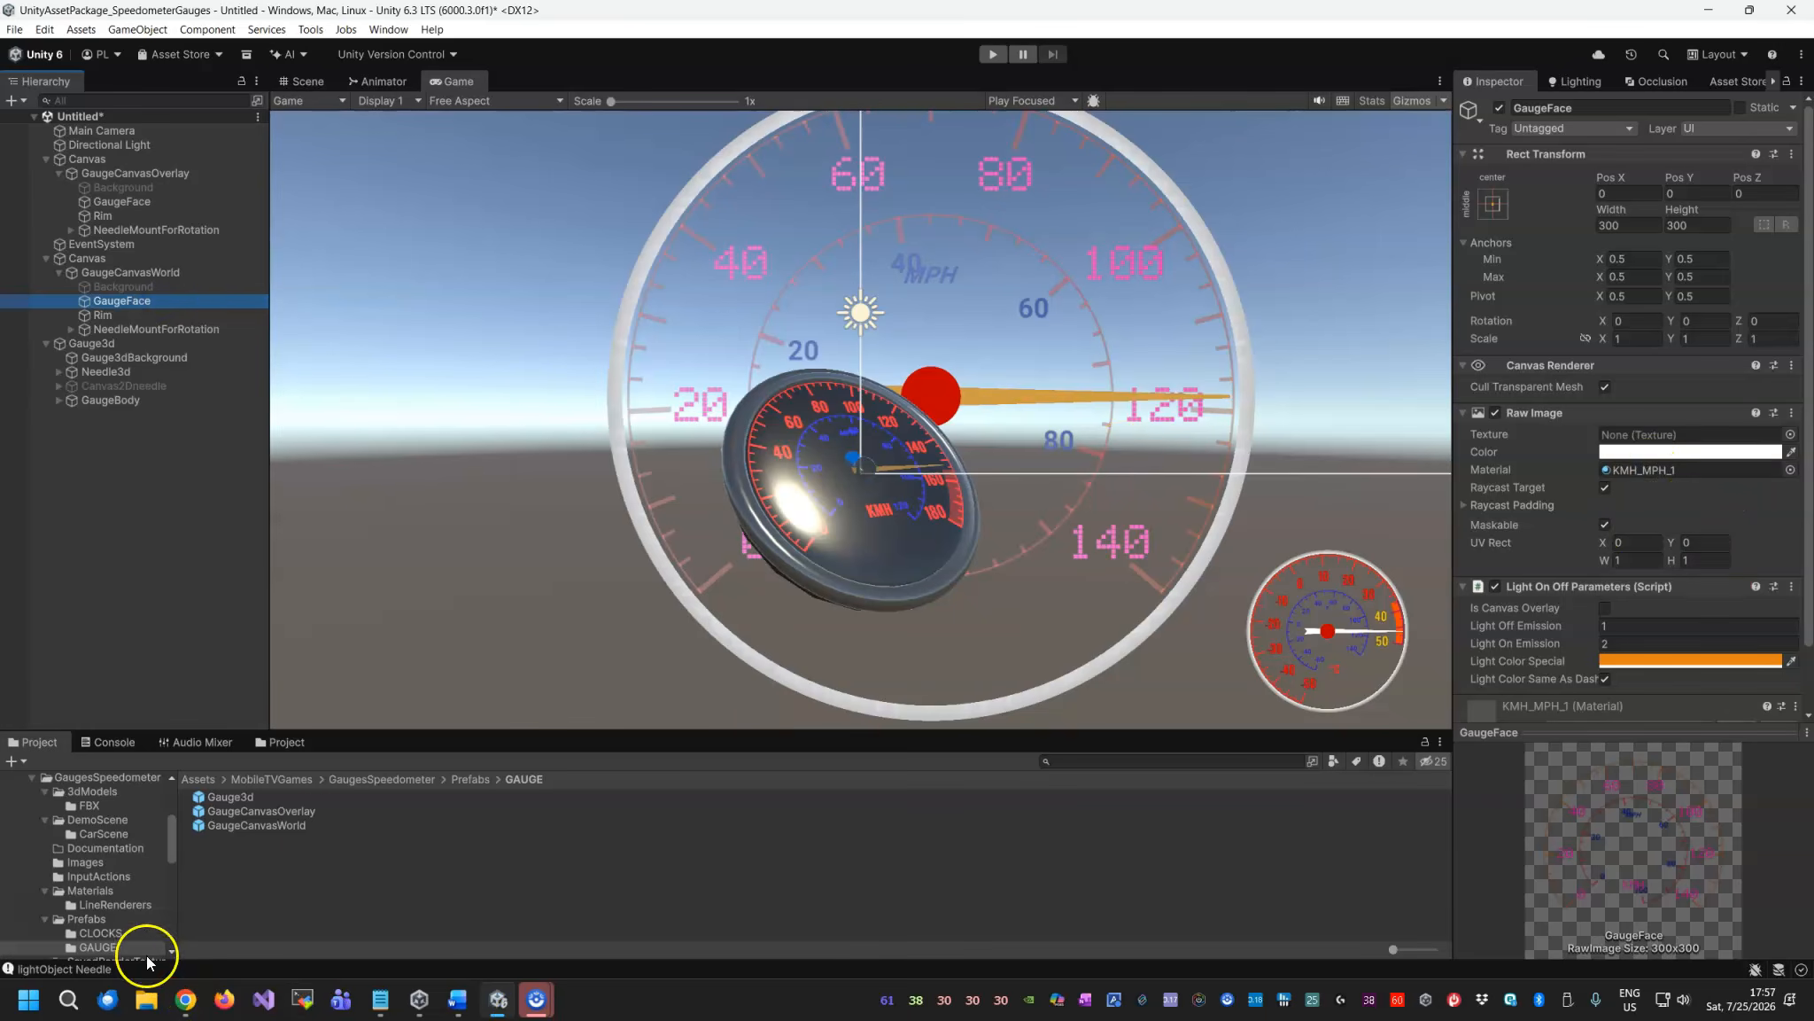
{"action": "left_click", "coordinate": [287, 744]}
{"action": "left_click_drag", "start_coordinate": [252, 803], "coordinate": [1666, 470]}
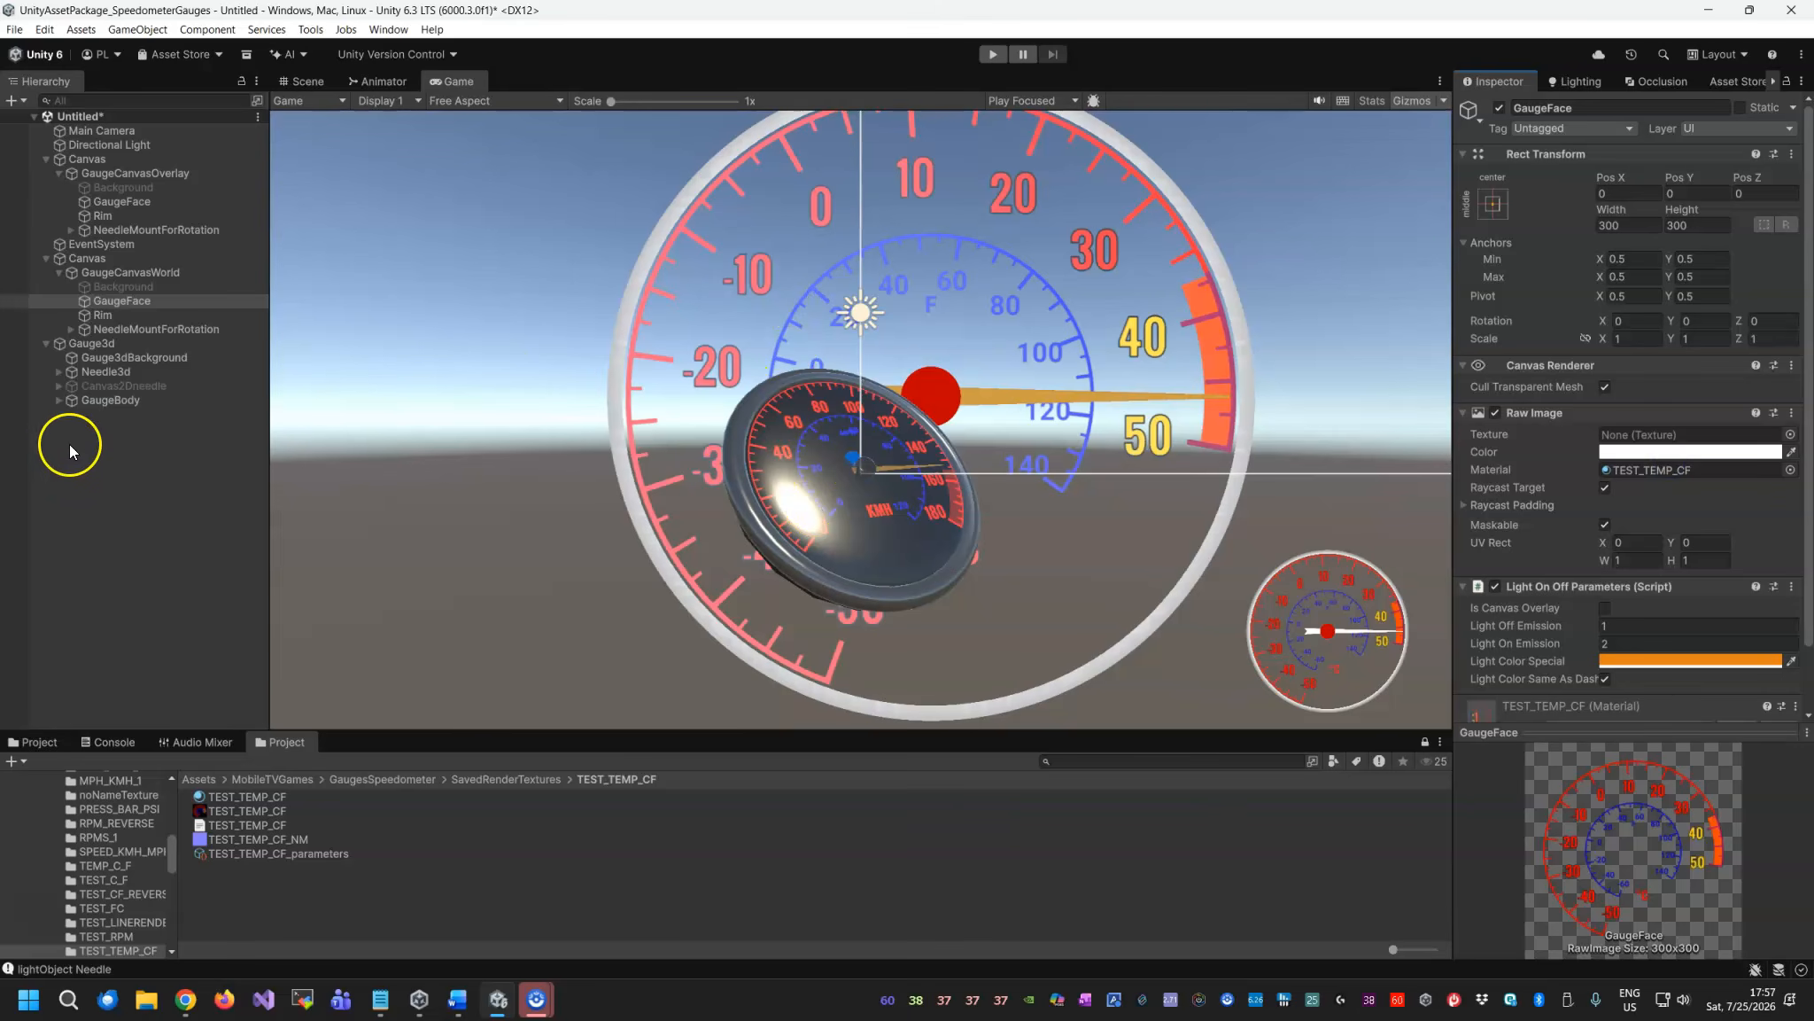
Replace the material of the FrontFace mesh in Gauge3d's GaugeBody with TEST_TEMP_CF.
{"action": "left_click", "coordinate": [119, 358]}
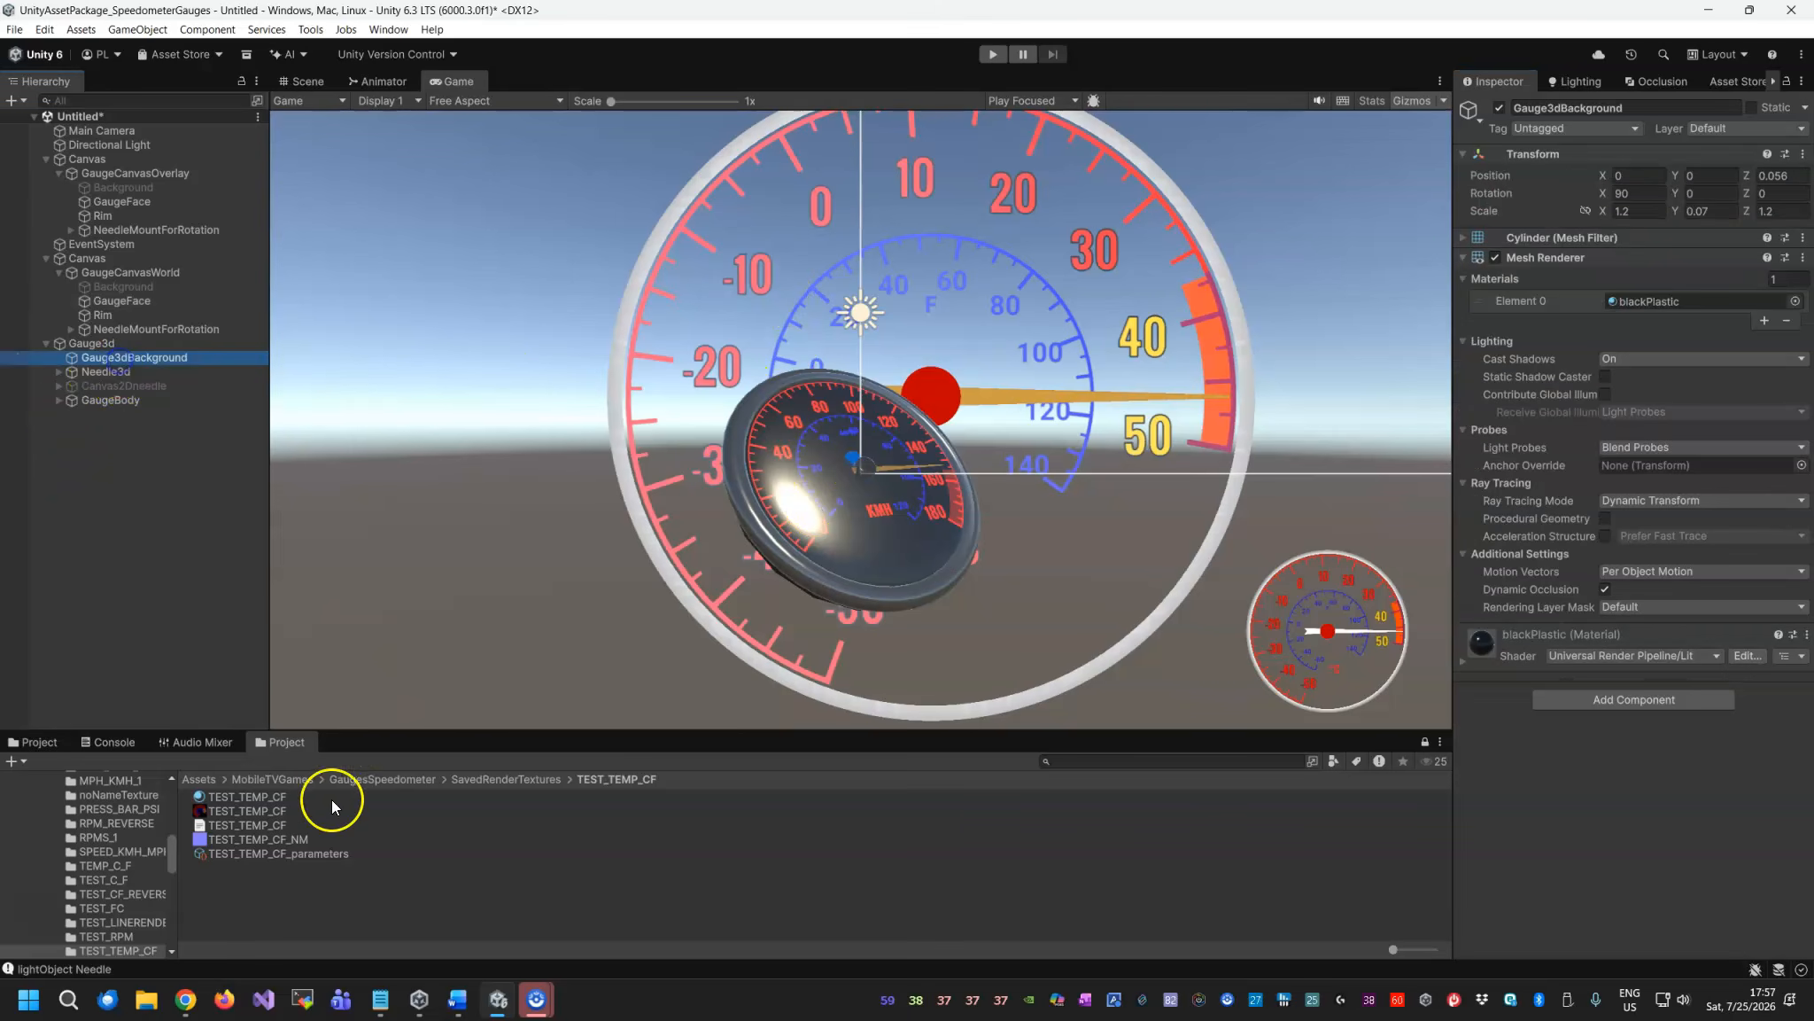
{"action": "left_click_drag", "start_coordinate": [261, 801], "coordinate": [802, 829]}
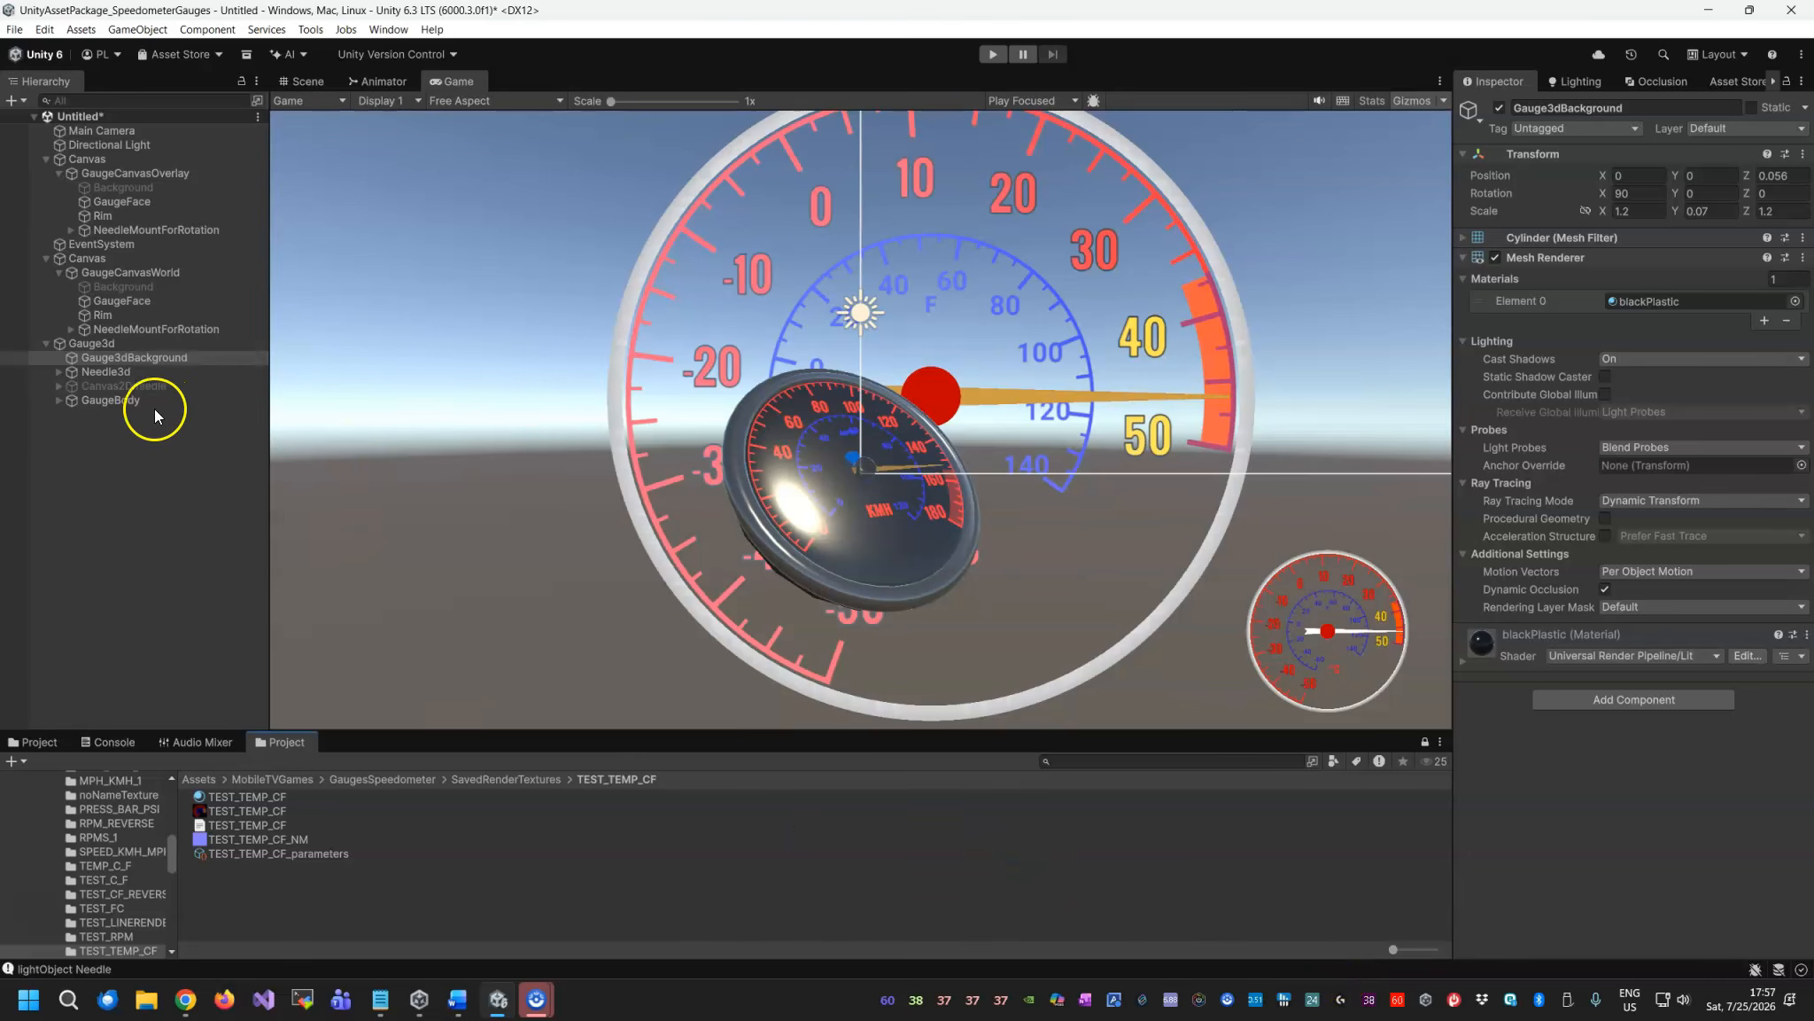
{"action": "left_click", "coordinate": [58, 399]}
{"action": "left_click", "coordinate": [118, 428]}
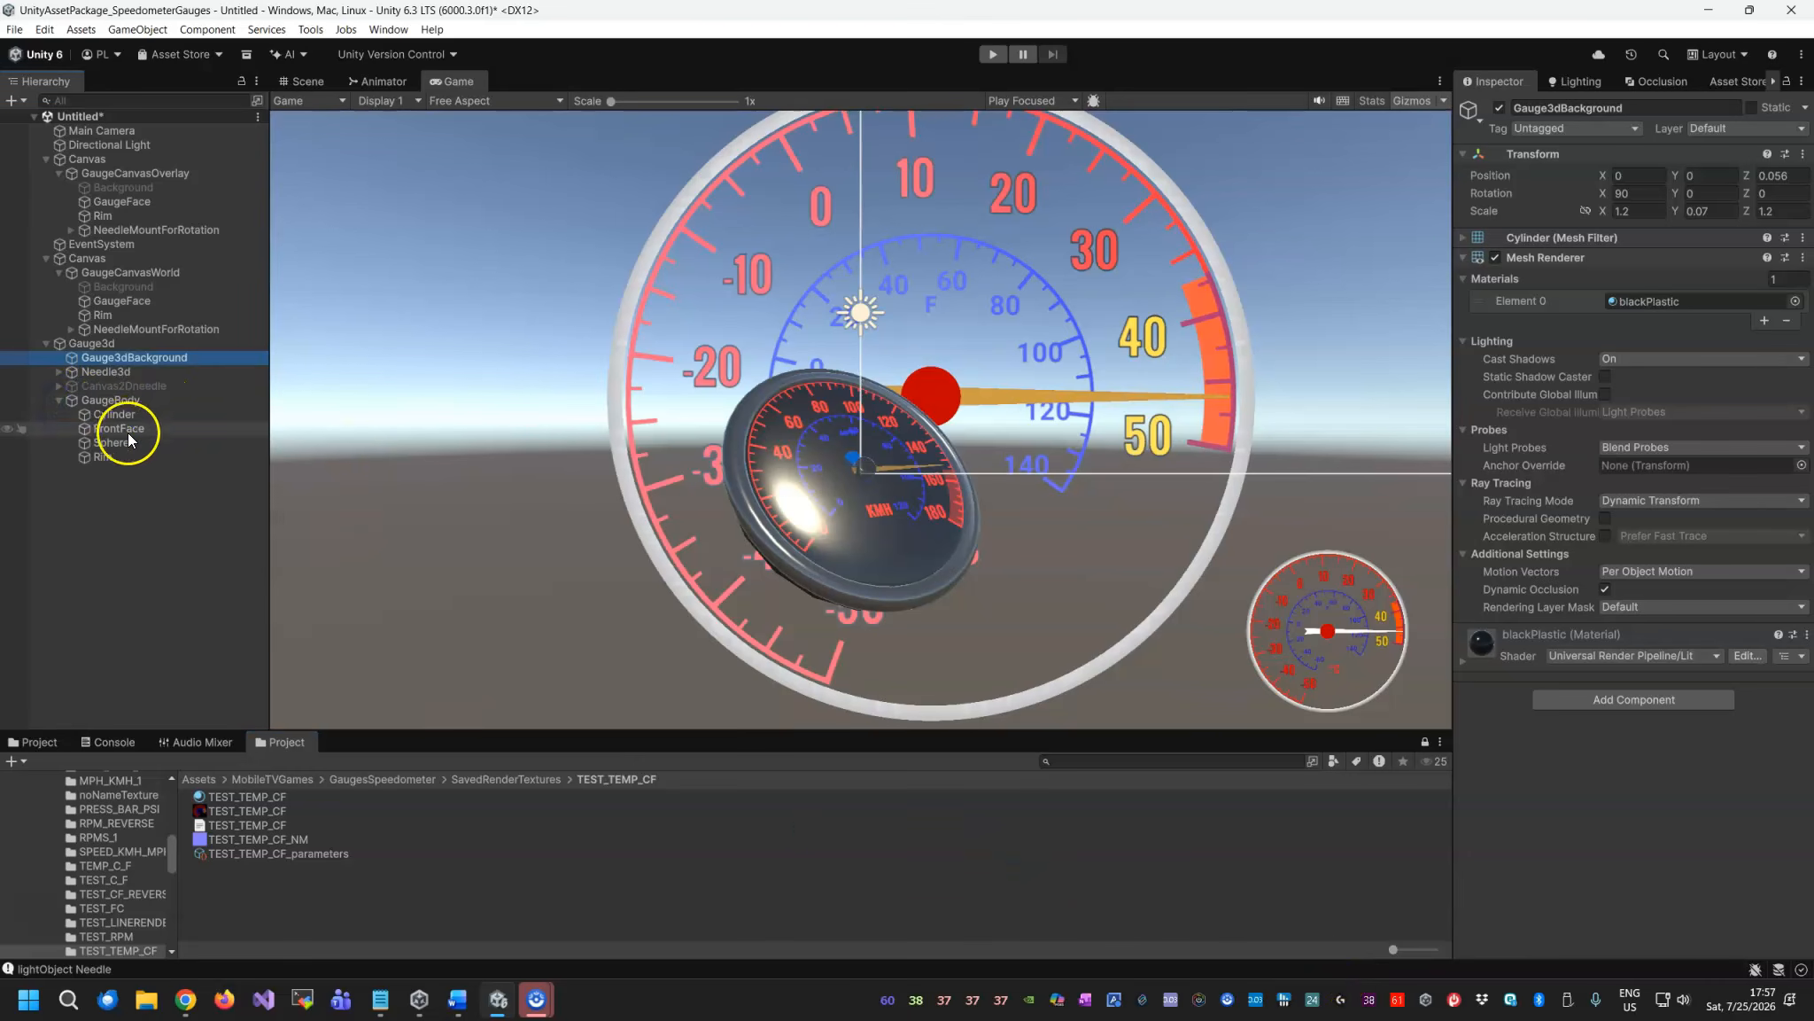
{"action": "left_click_drag", "start_coordinate": [242, 796], "coordinate": [1639, 551]}
{"action": "left_click_drag", "start_coordinate": [1699, 287], "coordinate": [1699, 296]}
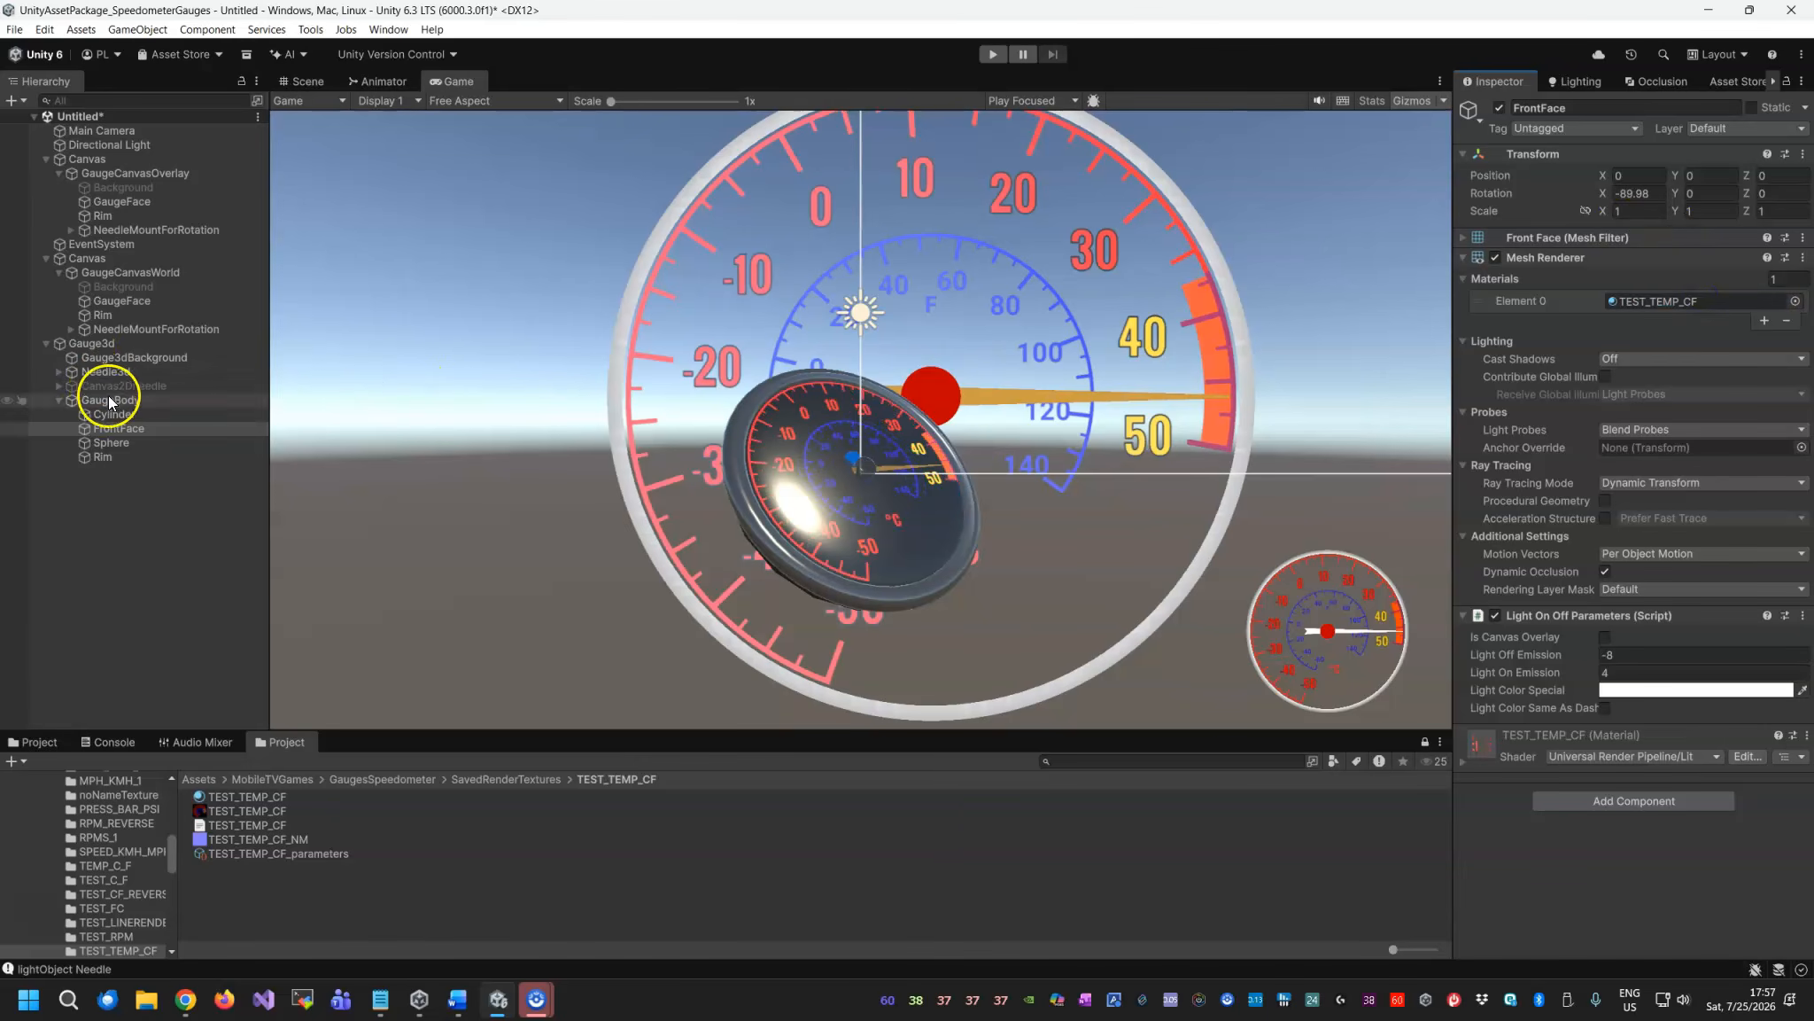
Assign TEST_TEMP_CF_parameters as the Gauge Parameters of both Gauge3d and GaugeCanvasWorld.
{"action": "left_click", "coordinate": [104, 344]}
{"action": "left_click_drag", "start_coordinate": [290, 851], "coordinate": [1723, 283]}
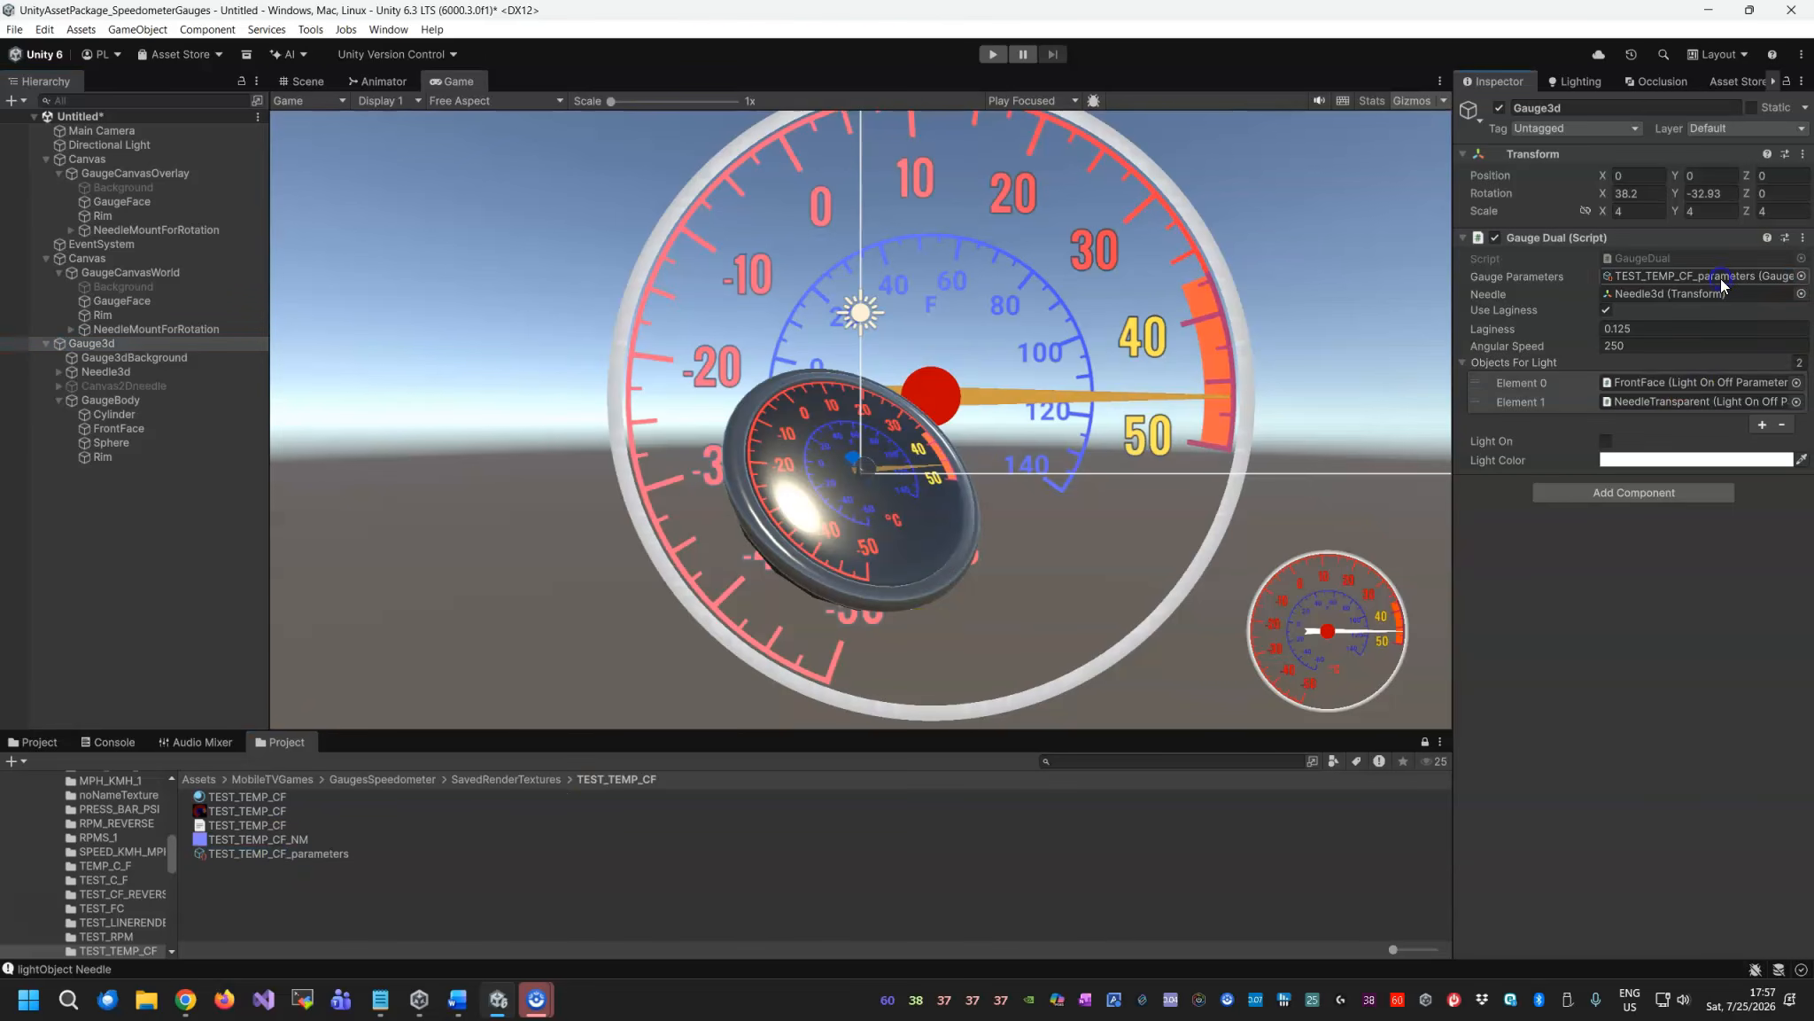
{"action": "left_click", "coordinate": [122, 271]}
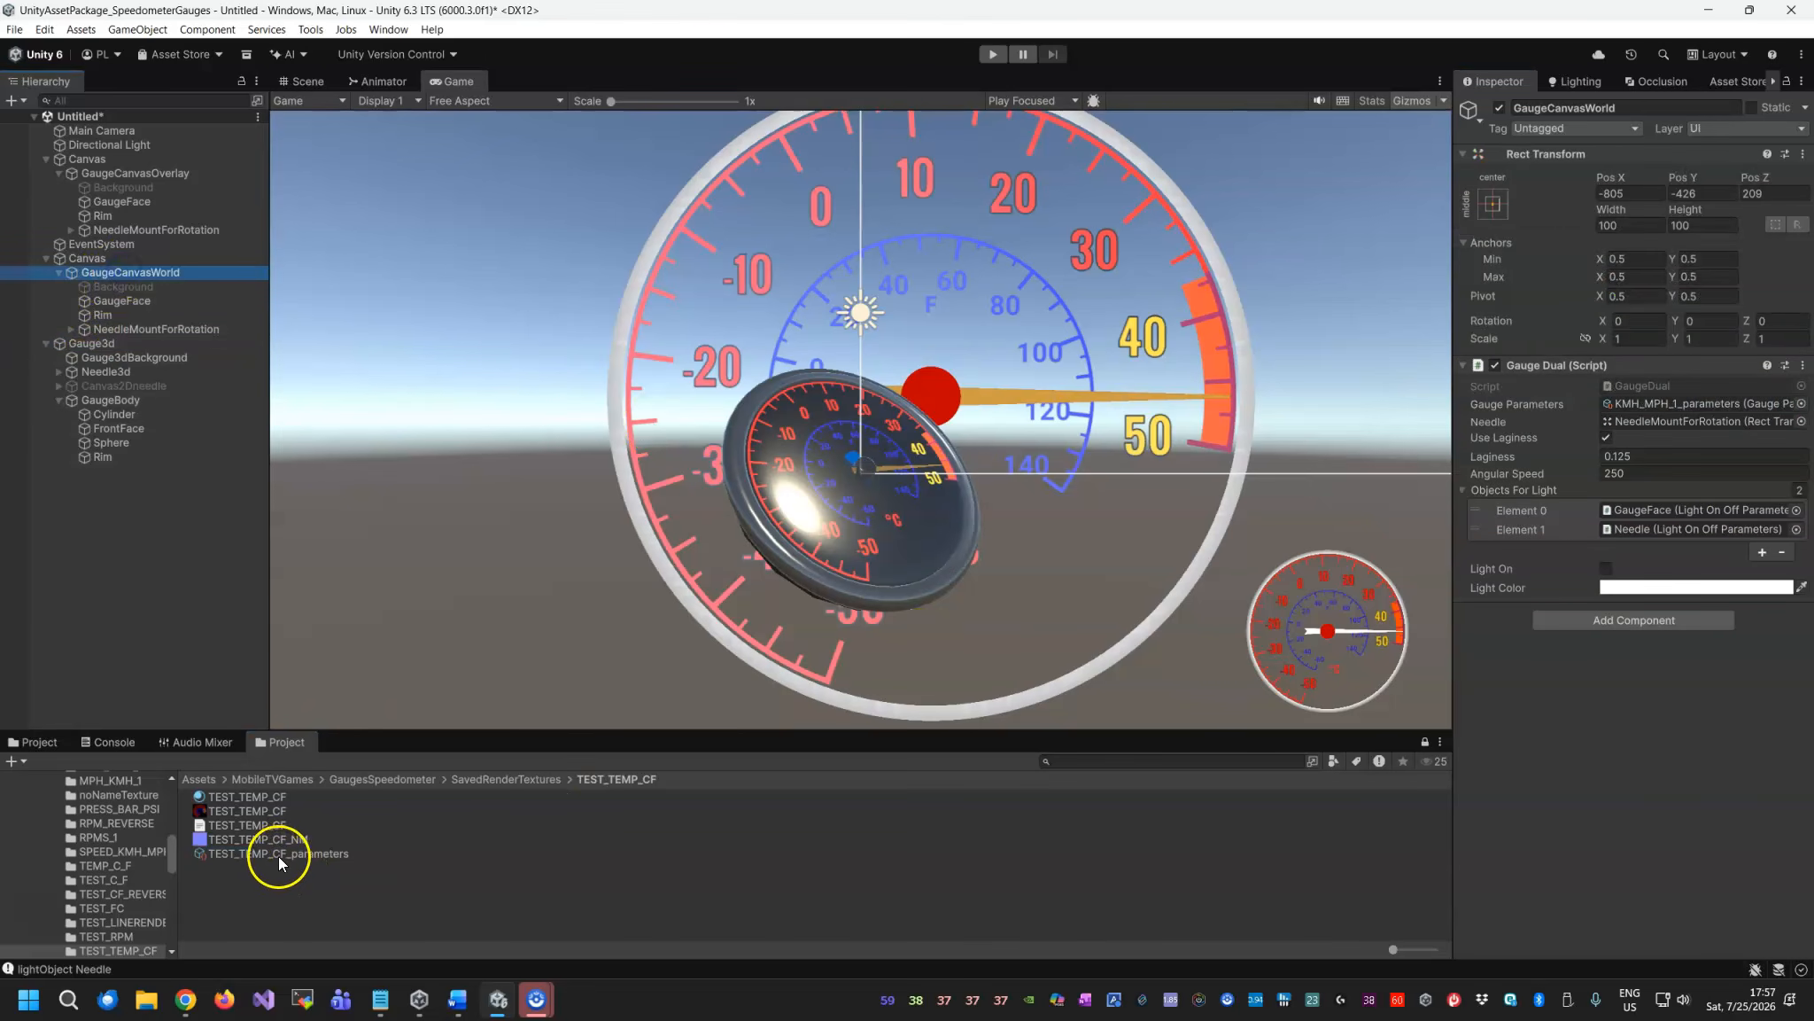
{"action": "left_click_drag", "start_coordinate": [278, 856], "coordinate": [1698, 406]}
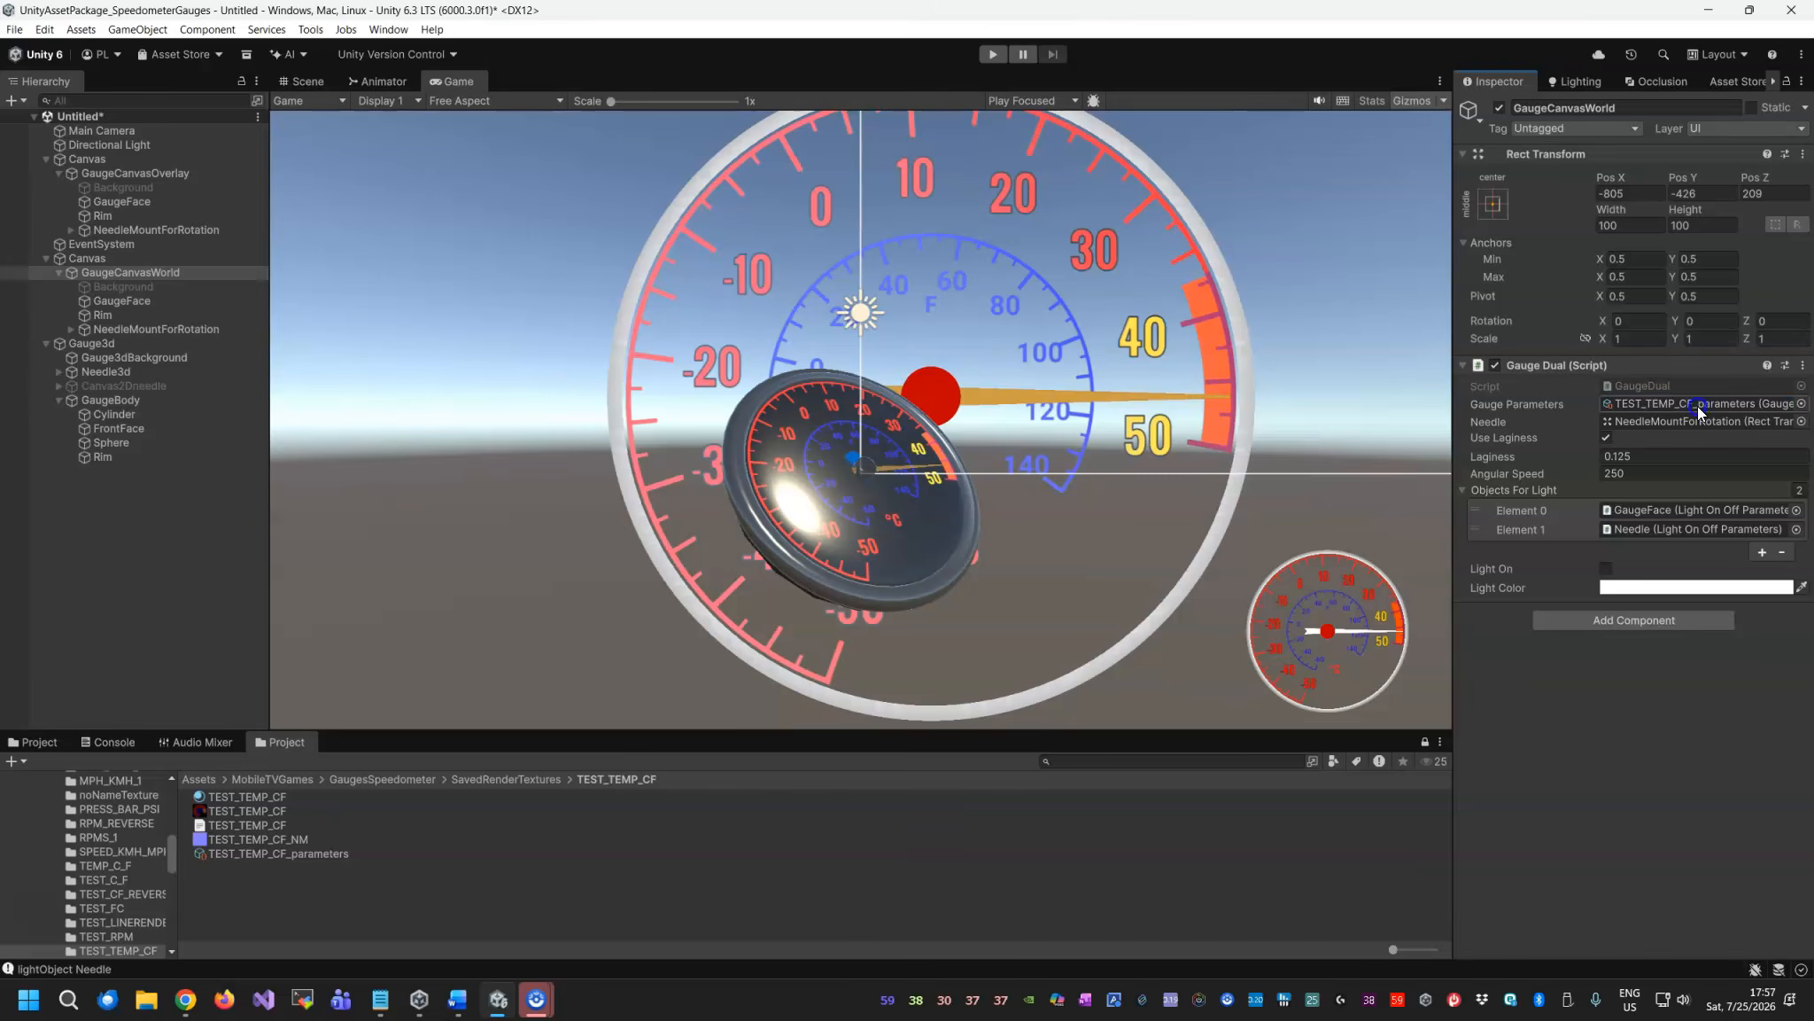
Add the Gauge Test Script component to Gauge3d and assign Gauge3d itself as the Testing Gauge.
{"action": "left_click", "coordinate": [98, 343]}
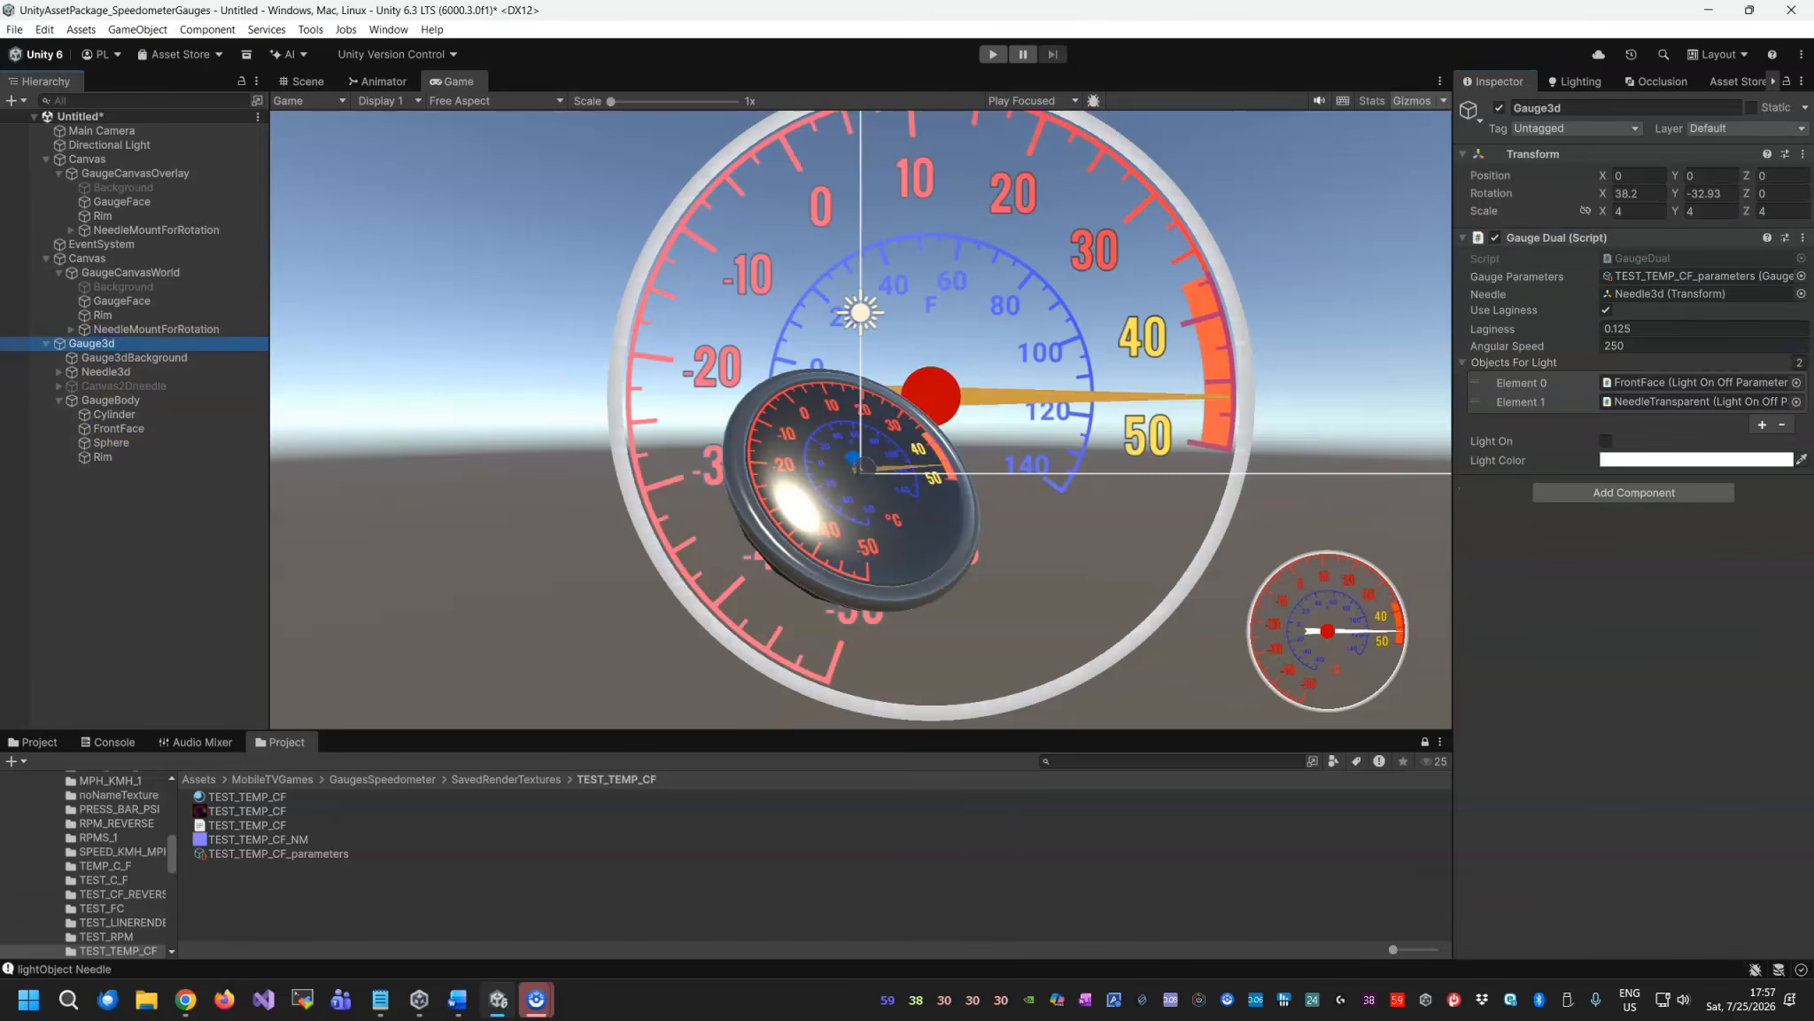
{"action": "left_click", "coordinate": [1639, 523]}
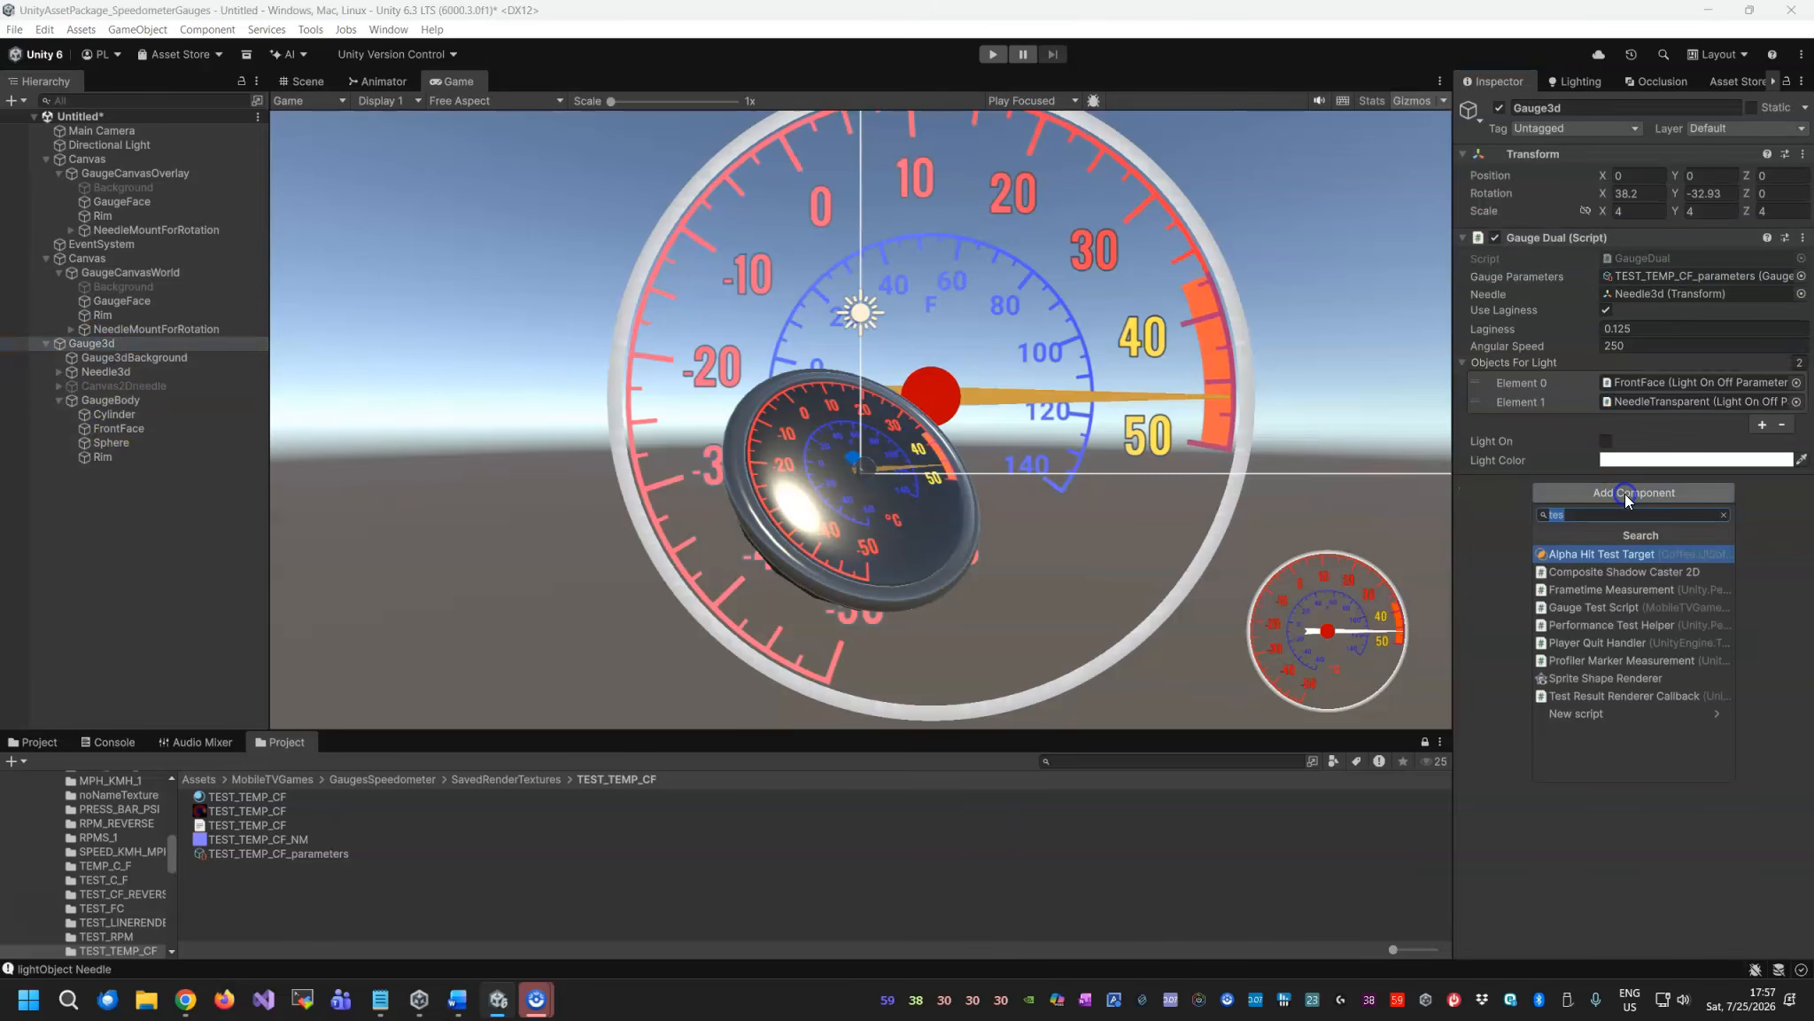
{"action": "left_click", "coordinate": [1608, 611]}
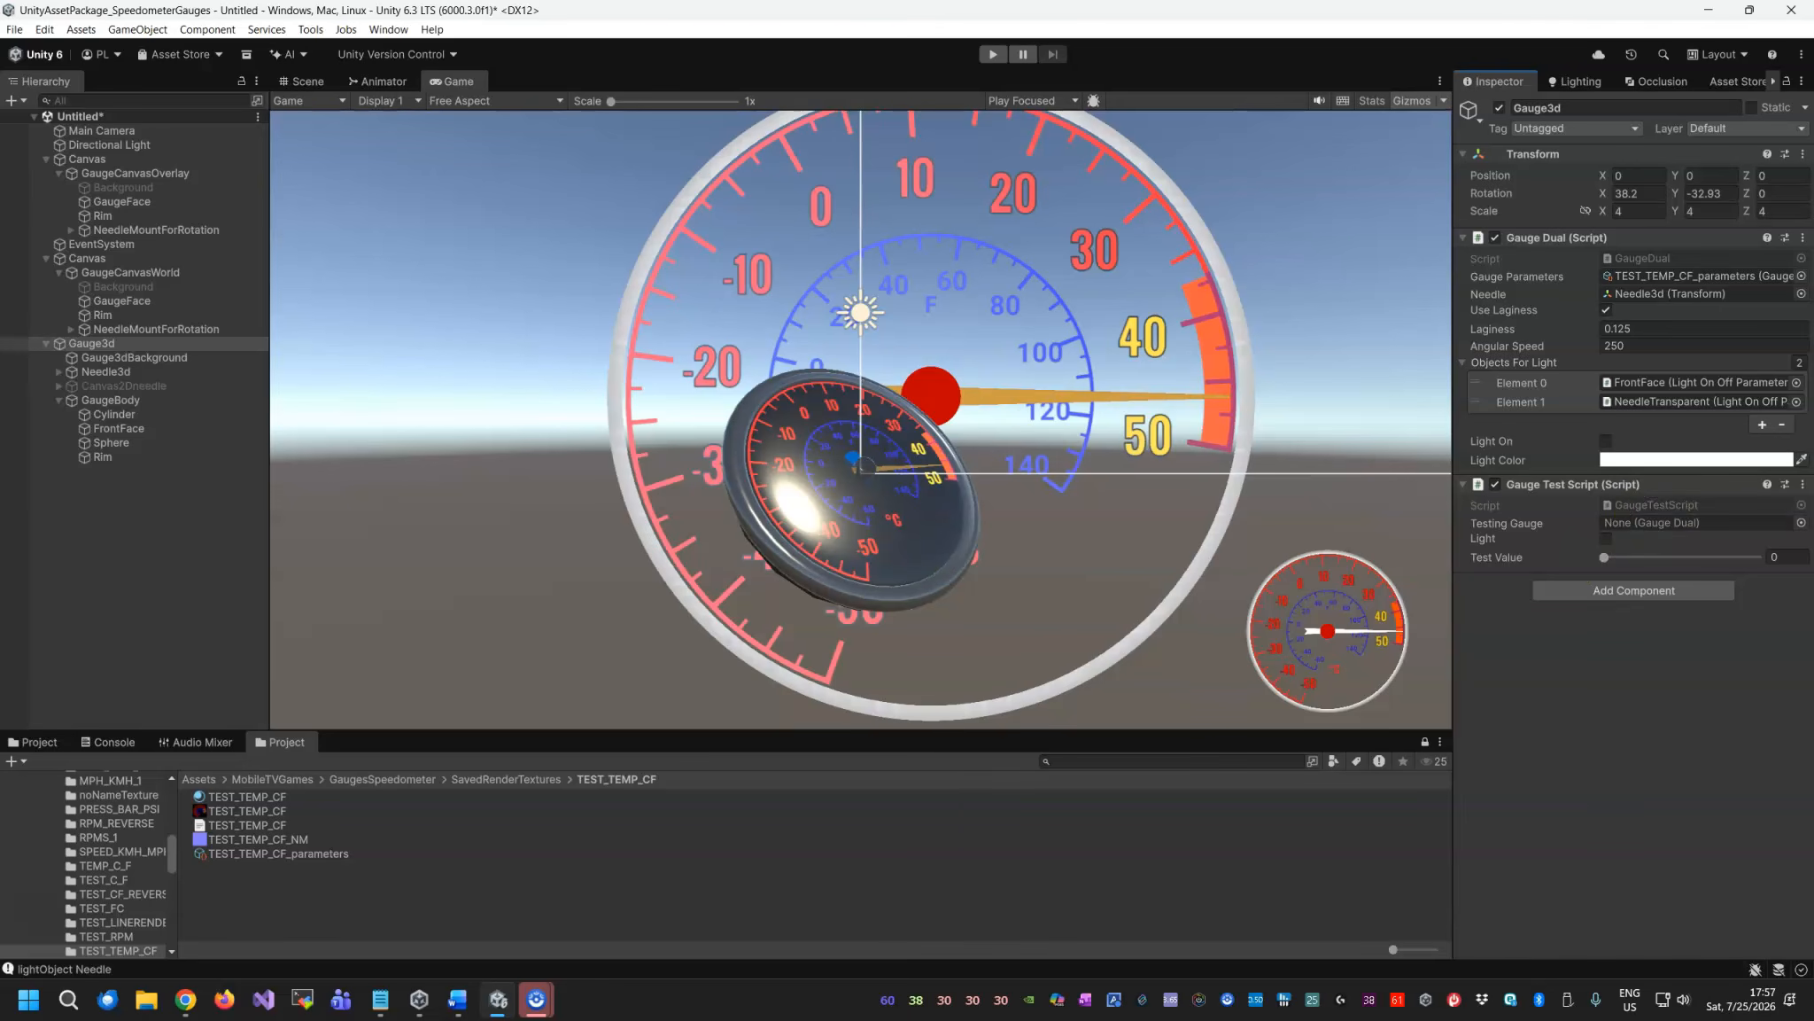
{"action": "left_click_drag", "start_coordinate": [96, 342], "coordinate": [1685, 532]}
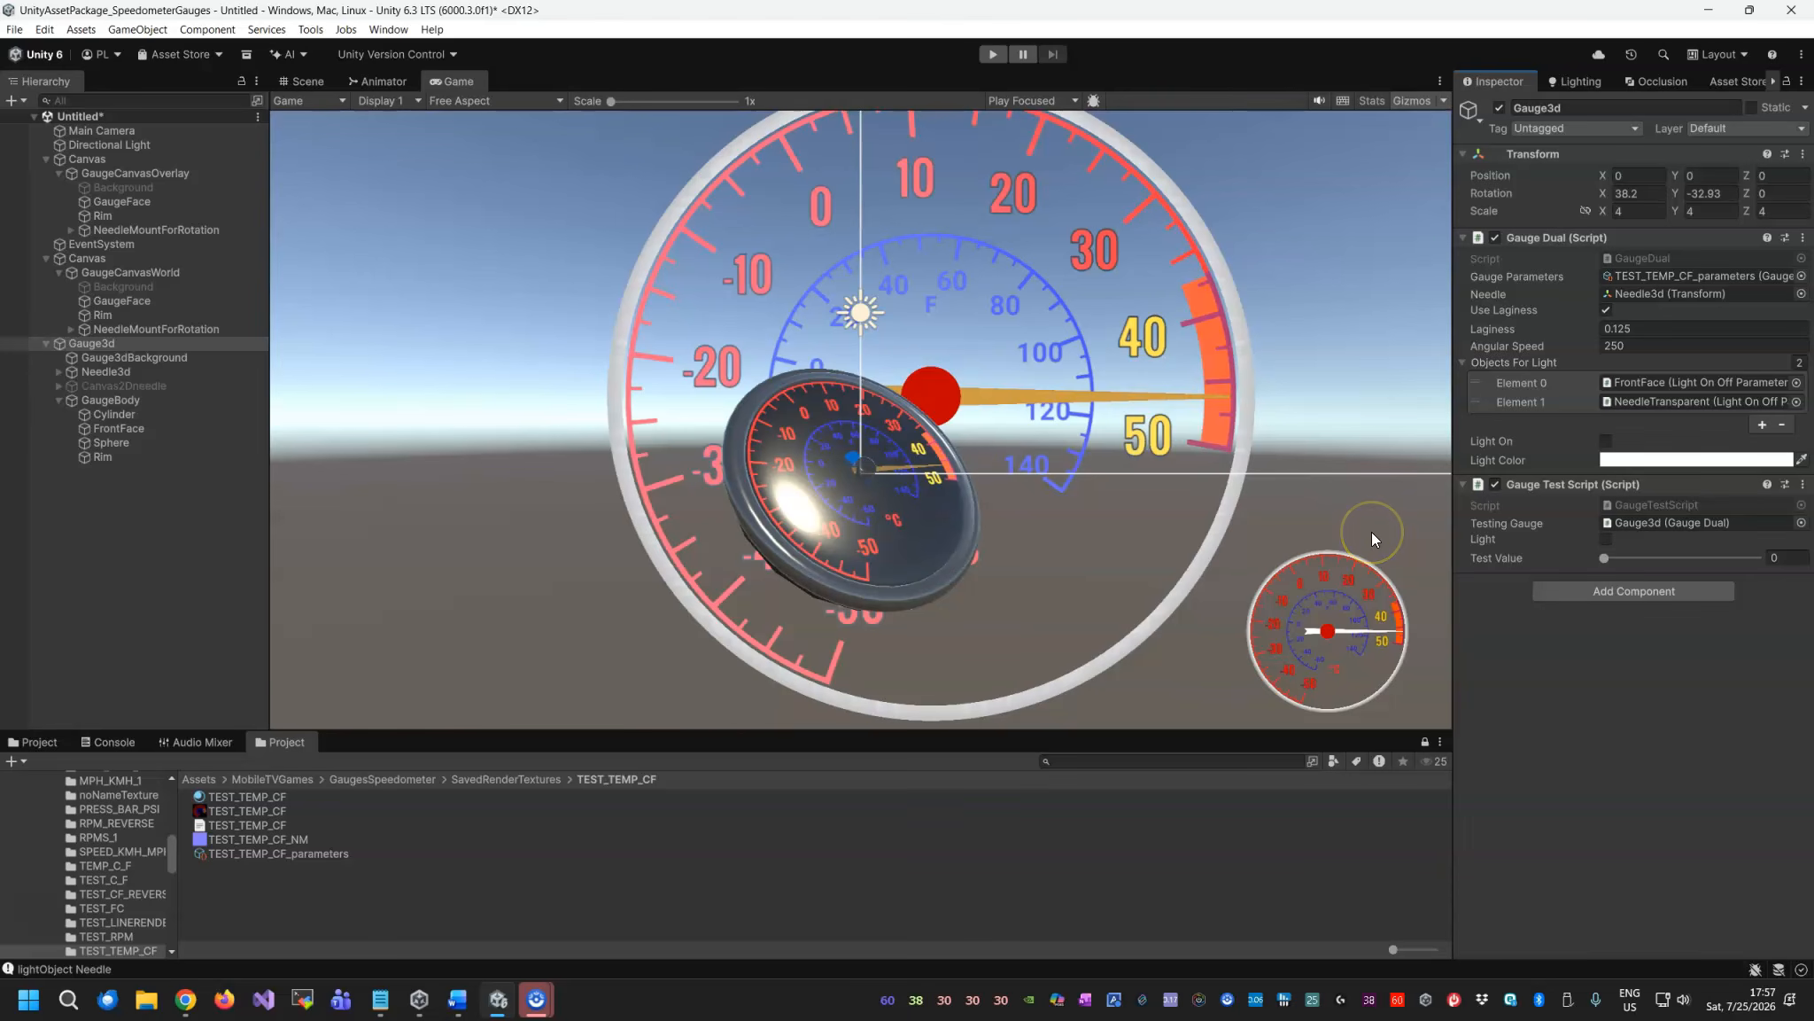
Test Gauge3d in Play mode by sweeping Test Value between 0 and 1 and toggling Light, and exit Play mode.
{"action": "left_click", "coordinate": [991, 55]}
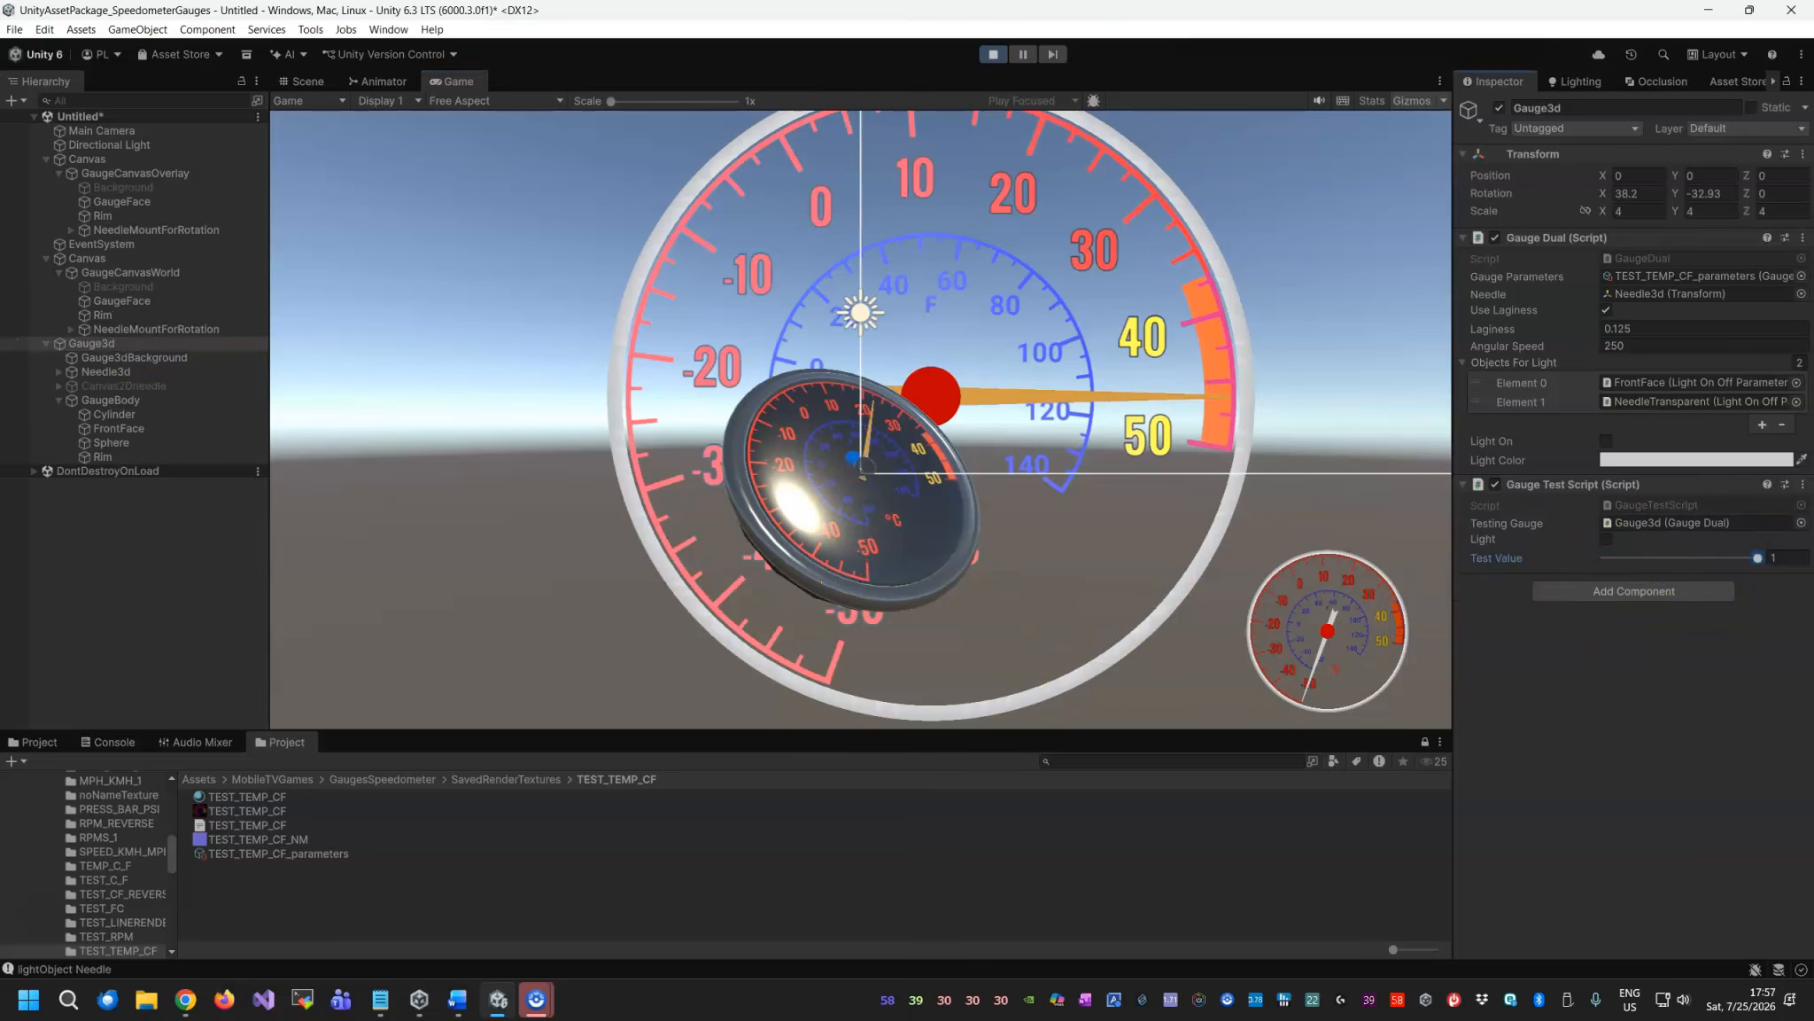
{"action": "left_click_drag", "start_coordinate": [1433, 597], "coordinate": [1597, 607]}
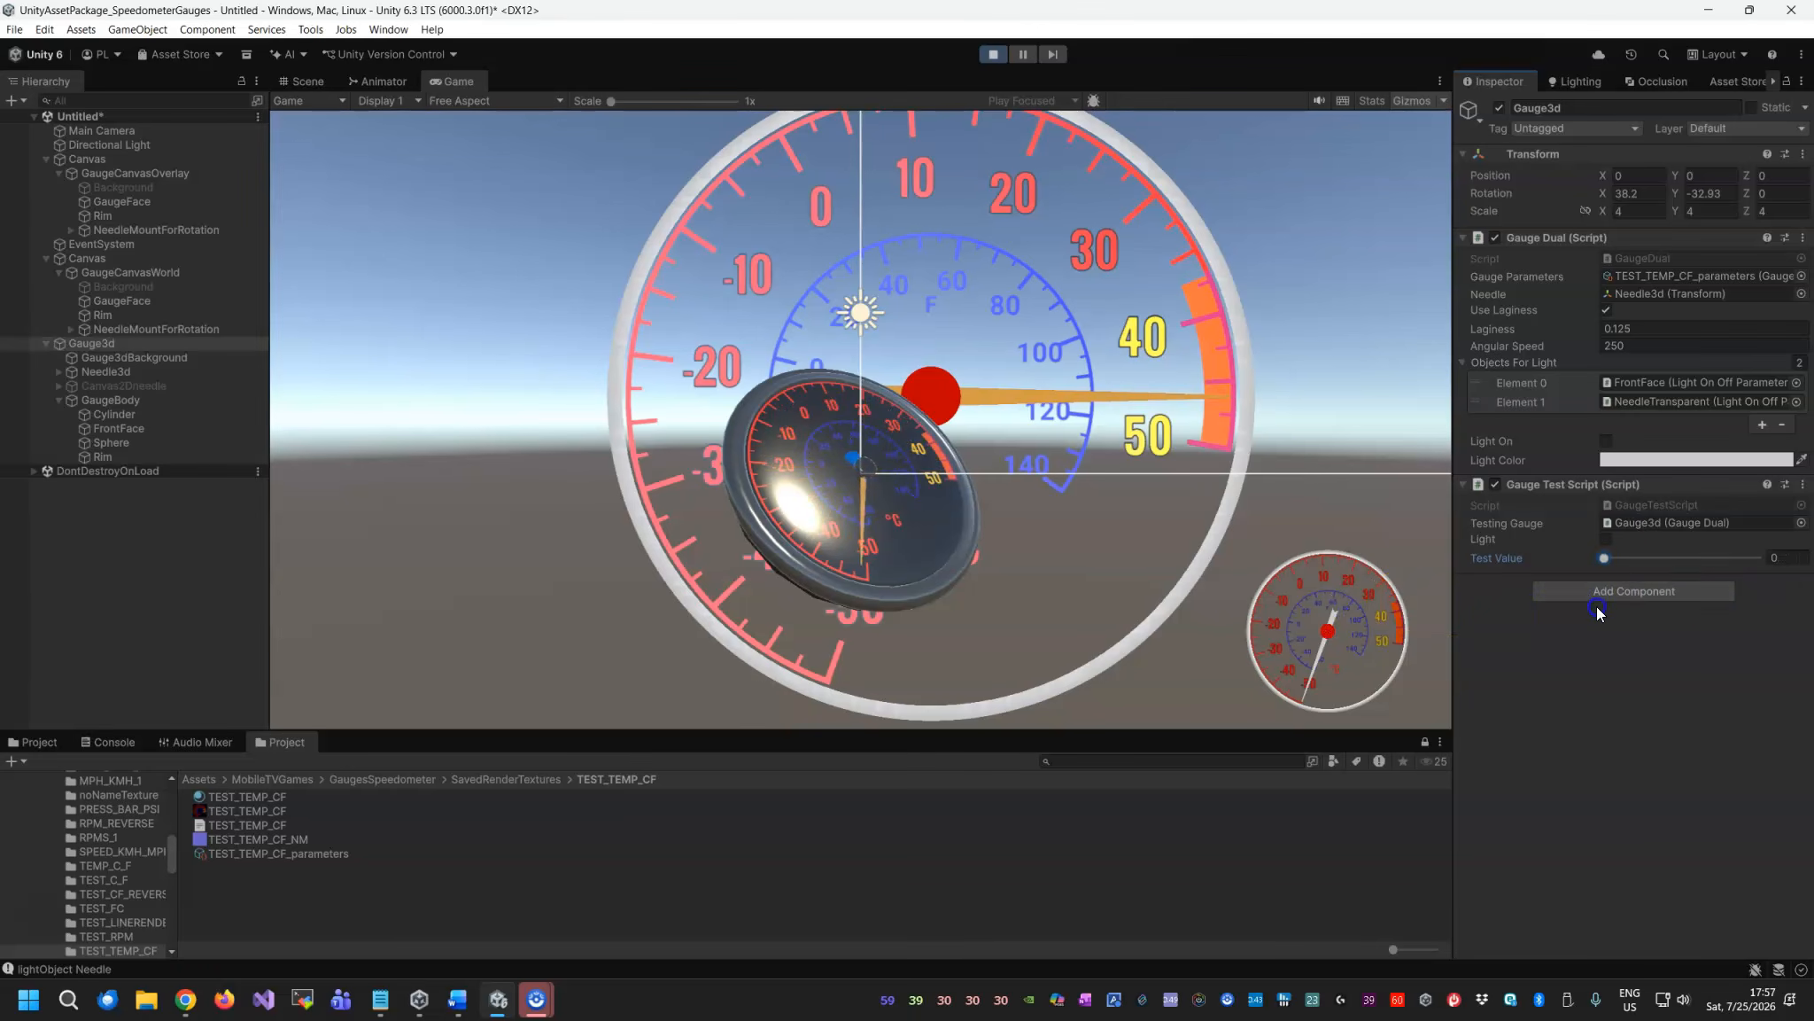
{"action": "left_click", "coordinate": [1605, 539]}
{"action": "left_click", "coordinate": [1605, 539]}
{"action": "left_click", "coordinate": [1605, 538]}
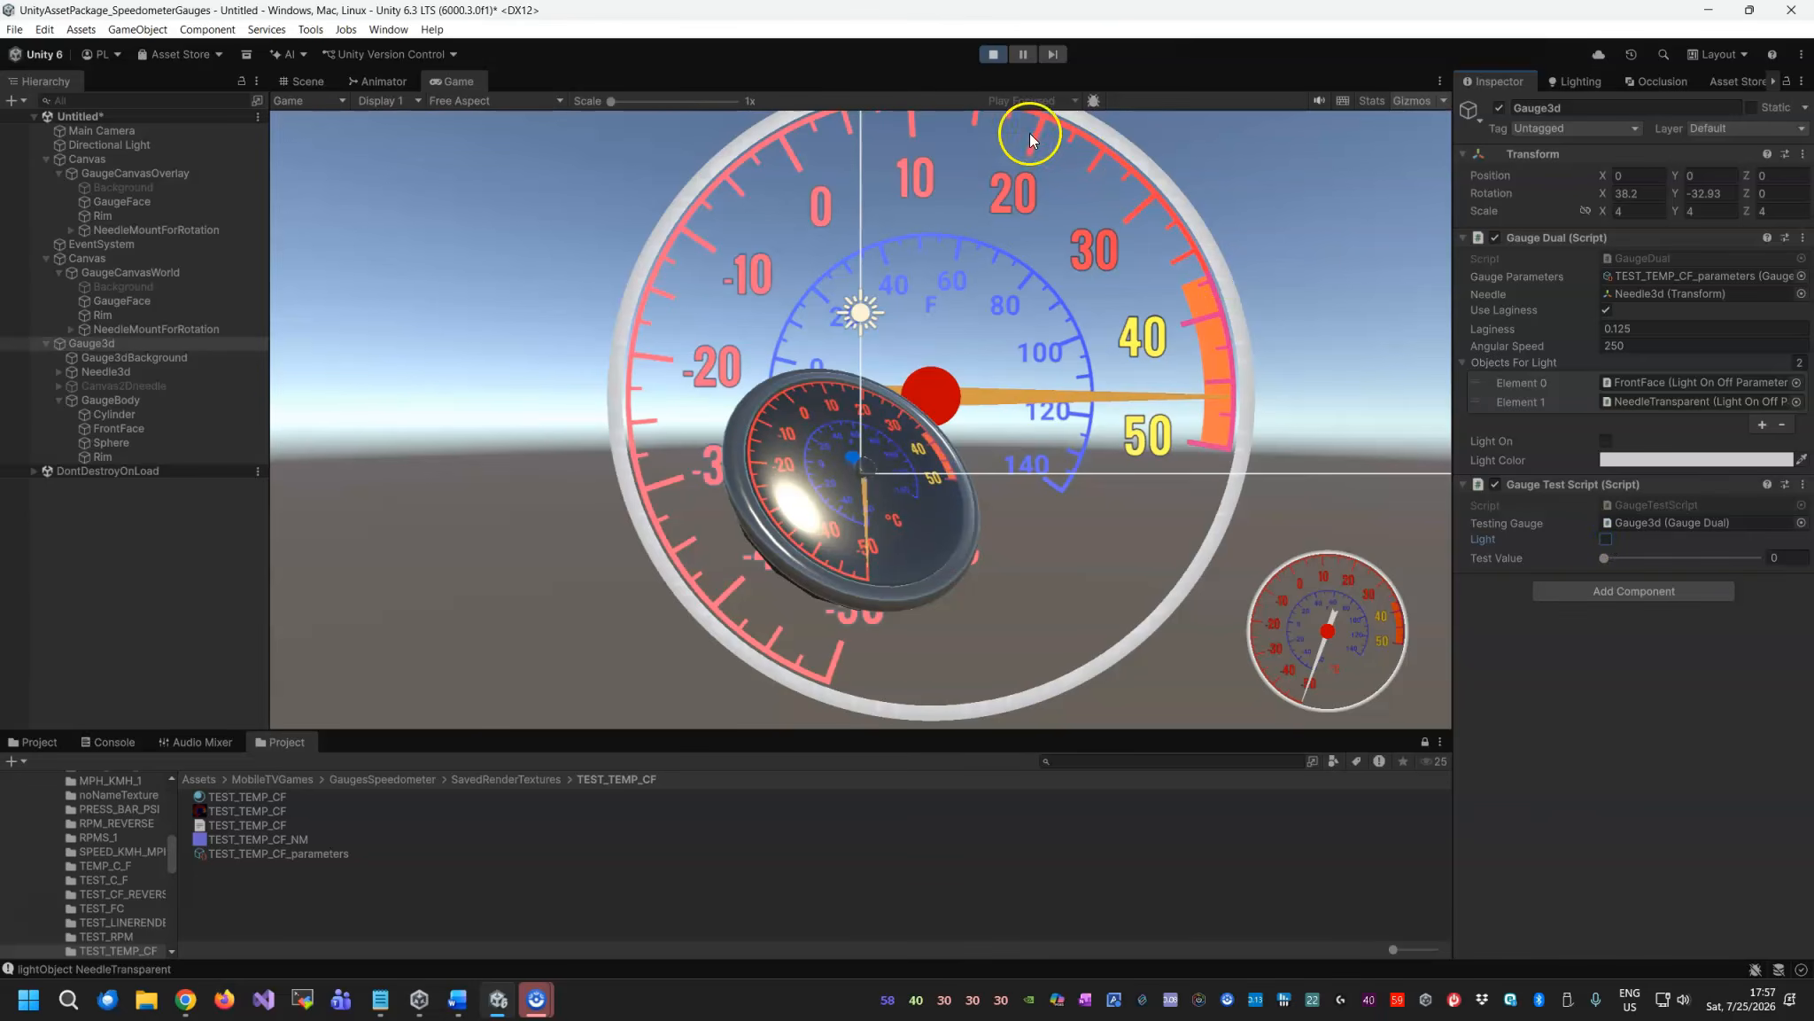
{"action": "left_click", "coordinate": [993, 54]}
{"action": "left_click", "coordinate": [1013, 515]}
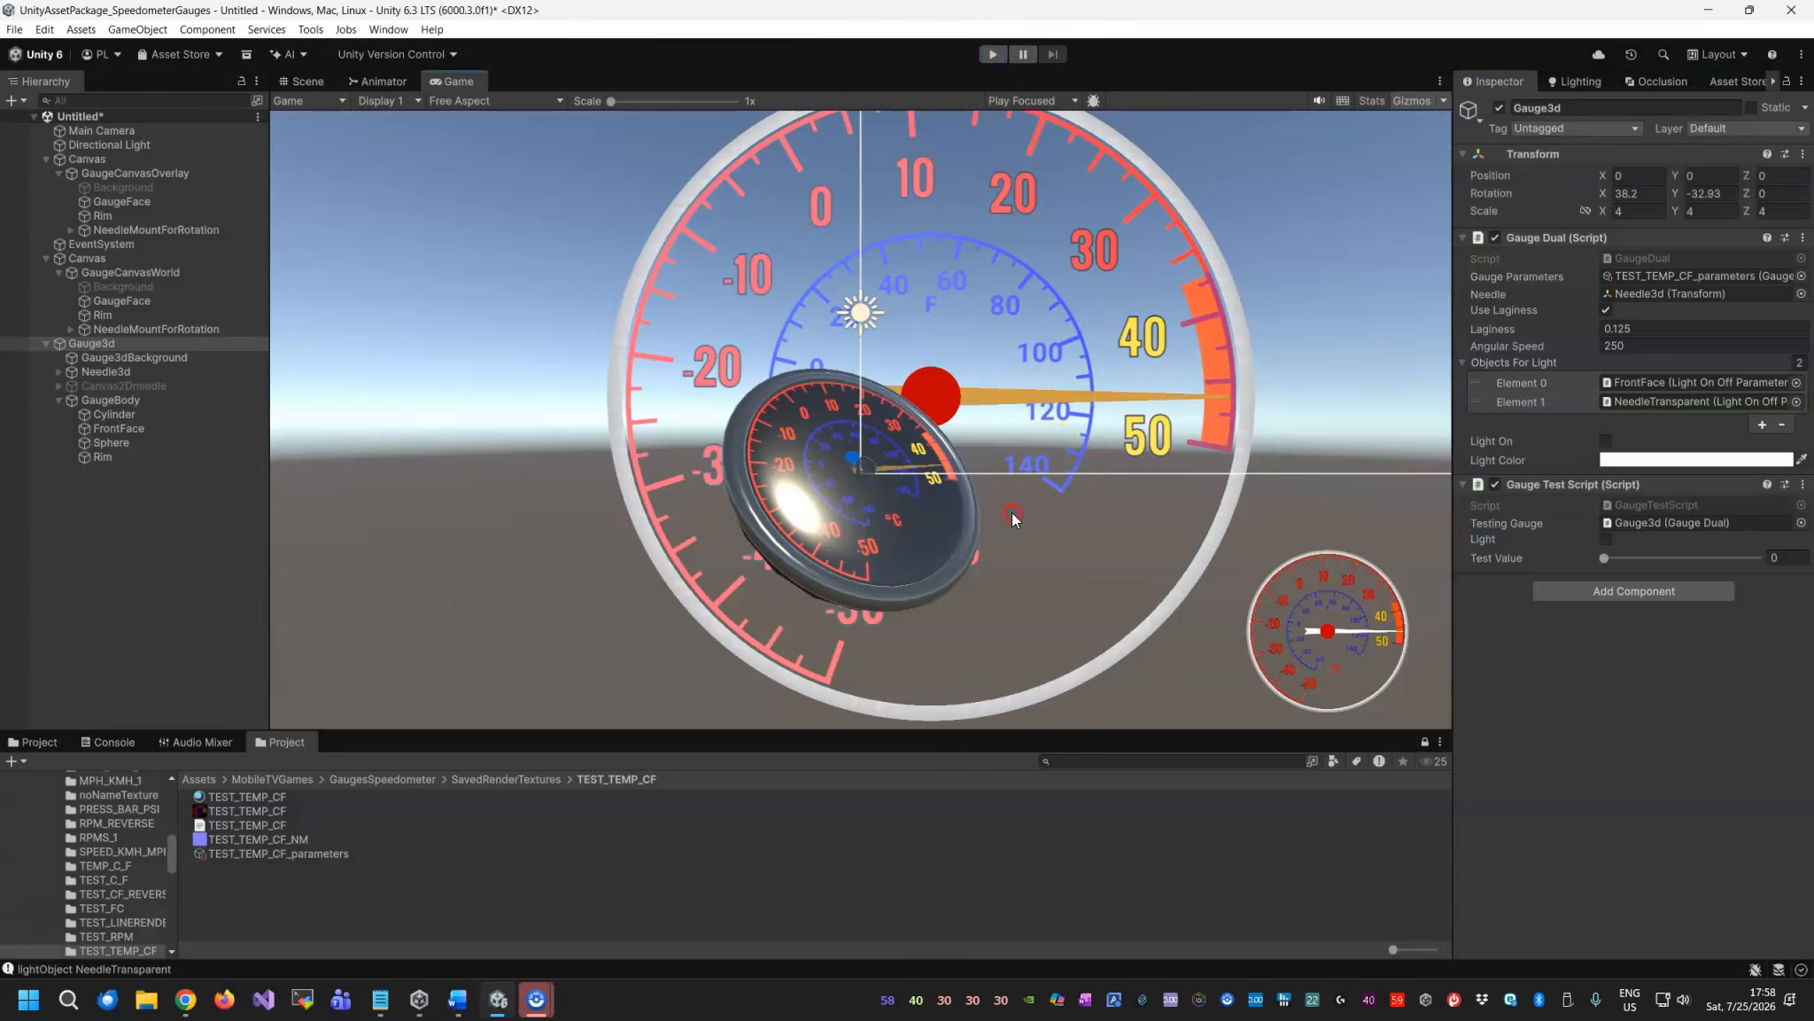
Inspect Gauge3d up close in the Scene view, and turn off gizmos in the Game view.
{"action": "left_click", "coordinate": [304, 81]}
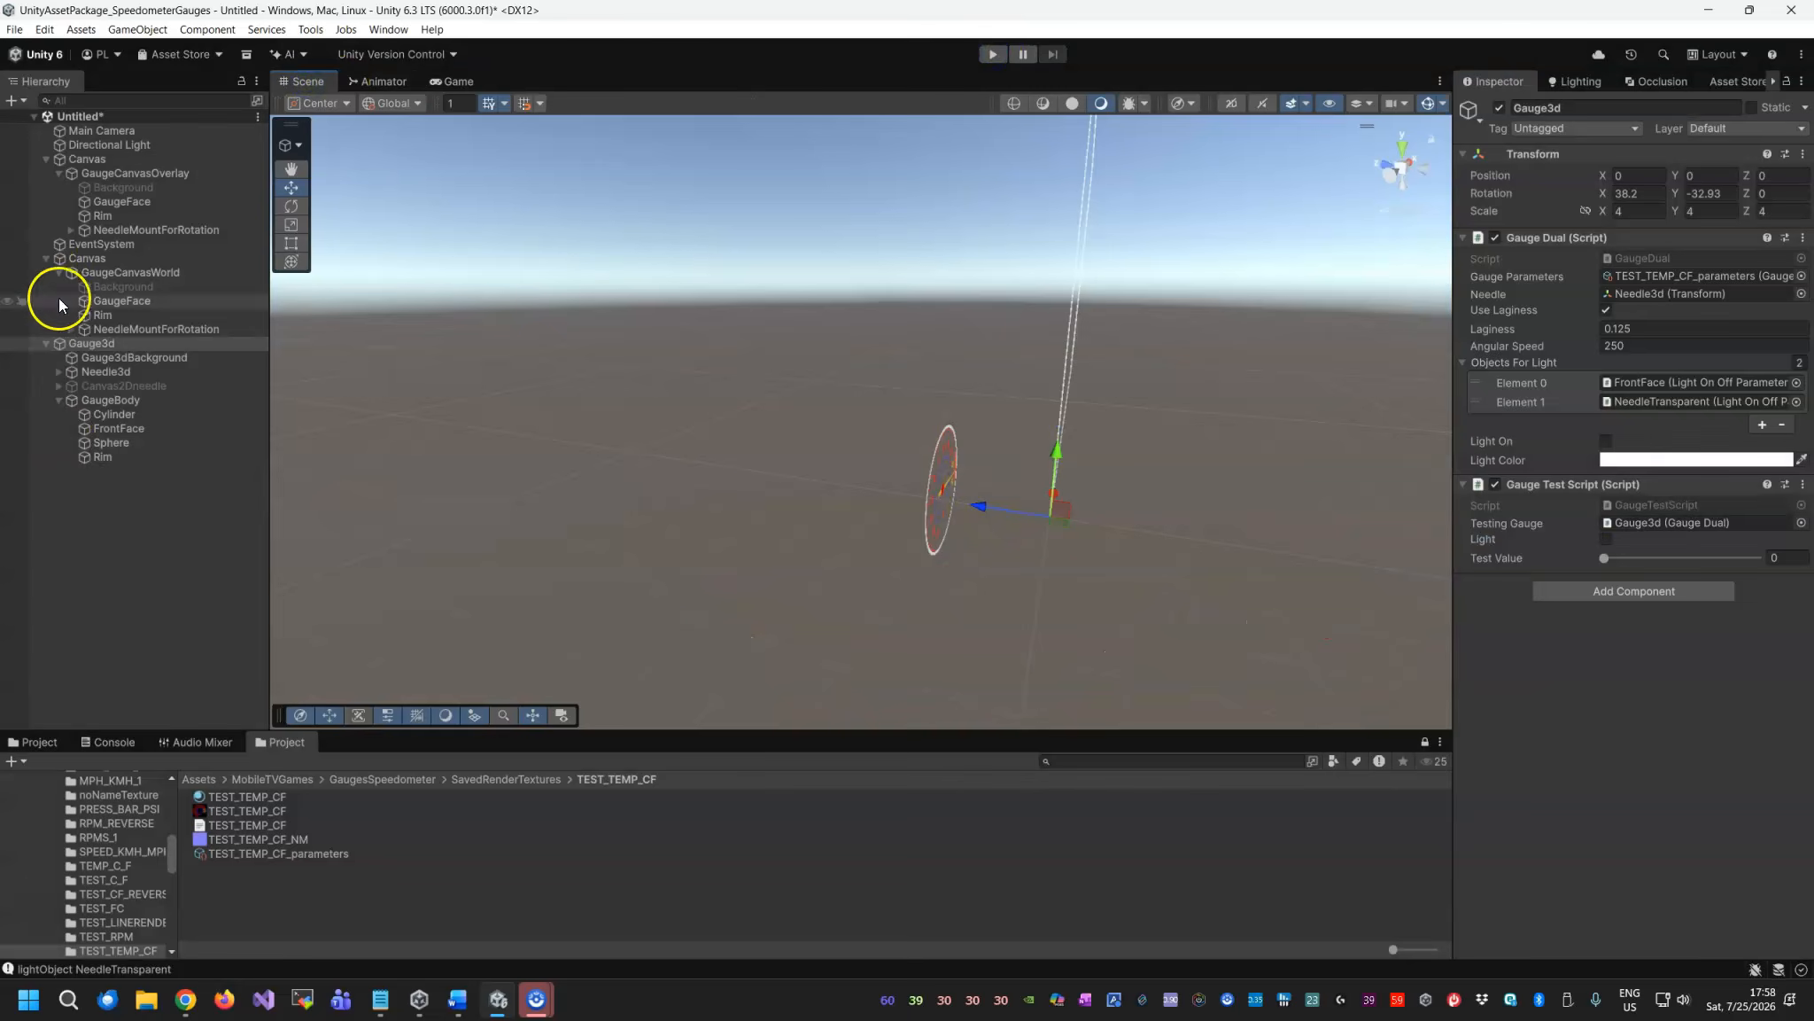
{"action": "double_click", "coordinate": [122, 342]}
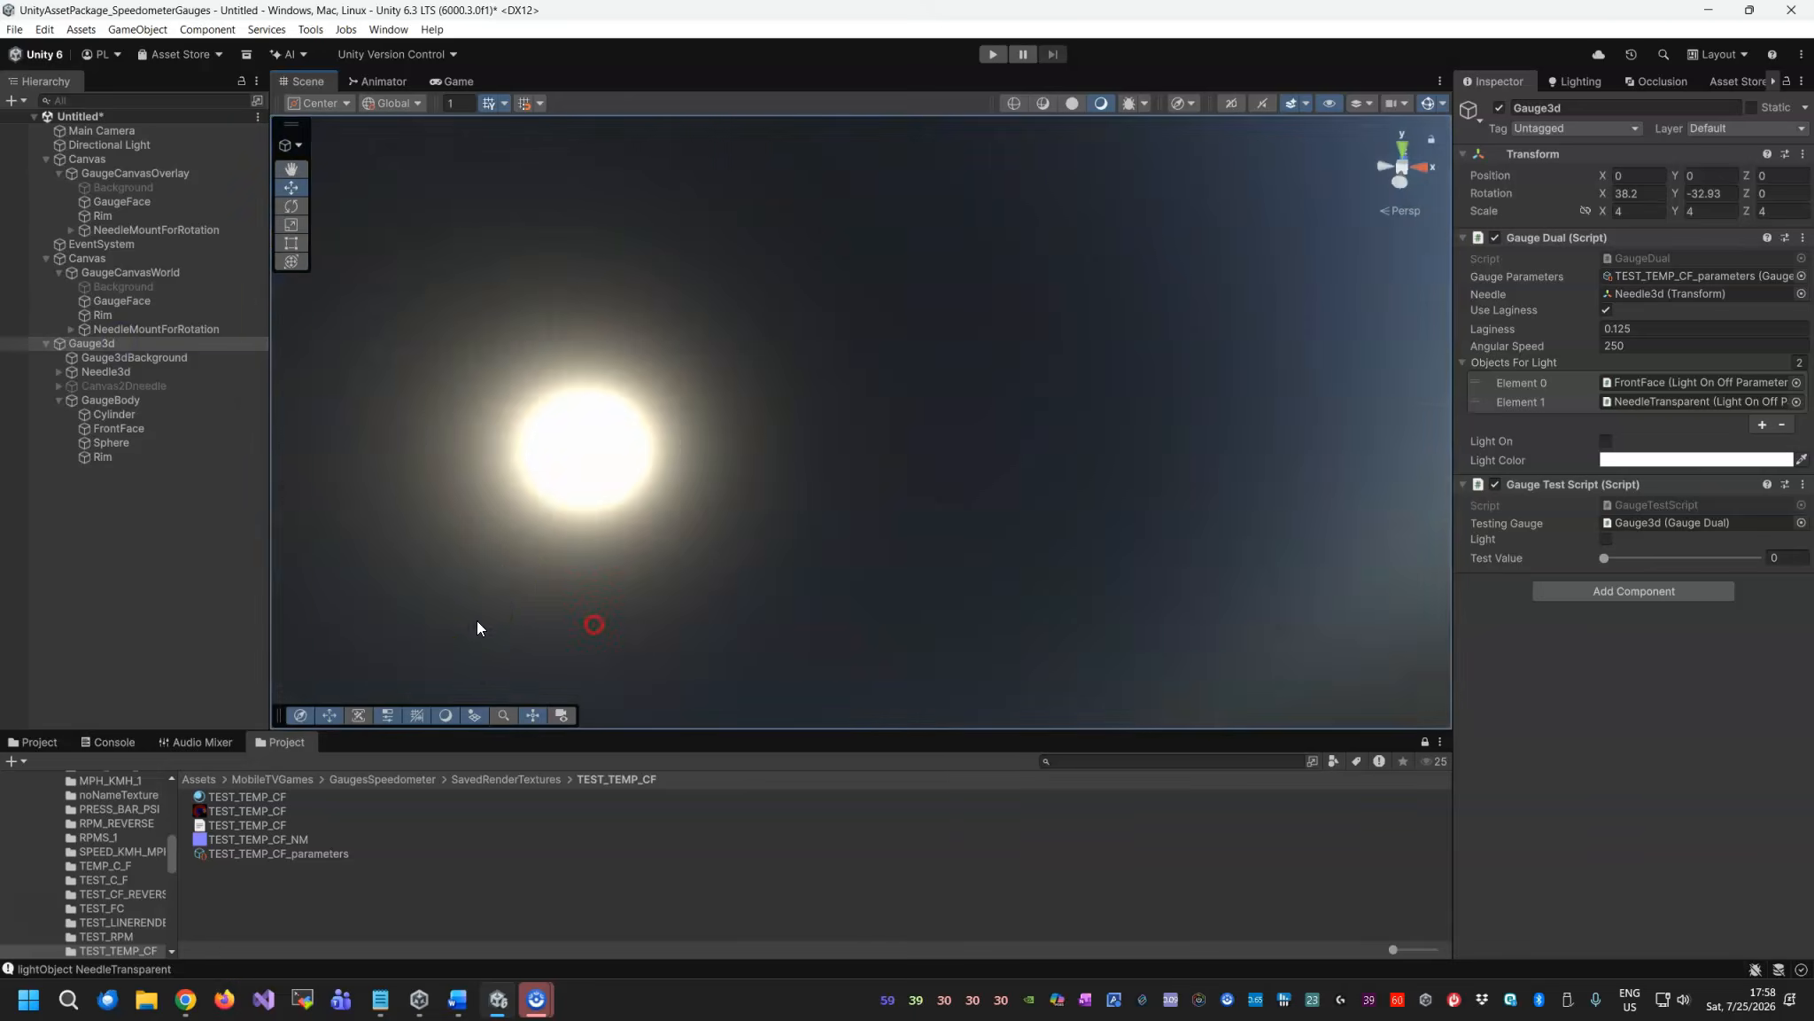
{"action": "left_click_drag", "start_coordinate": [680, 613], "coordinate": [1082, 451], "text": "alt"}
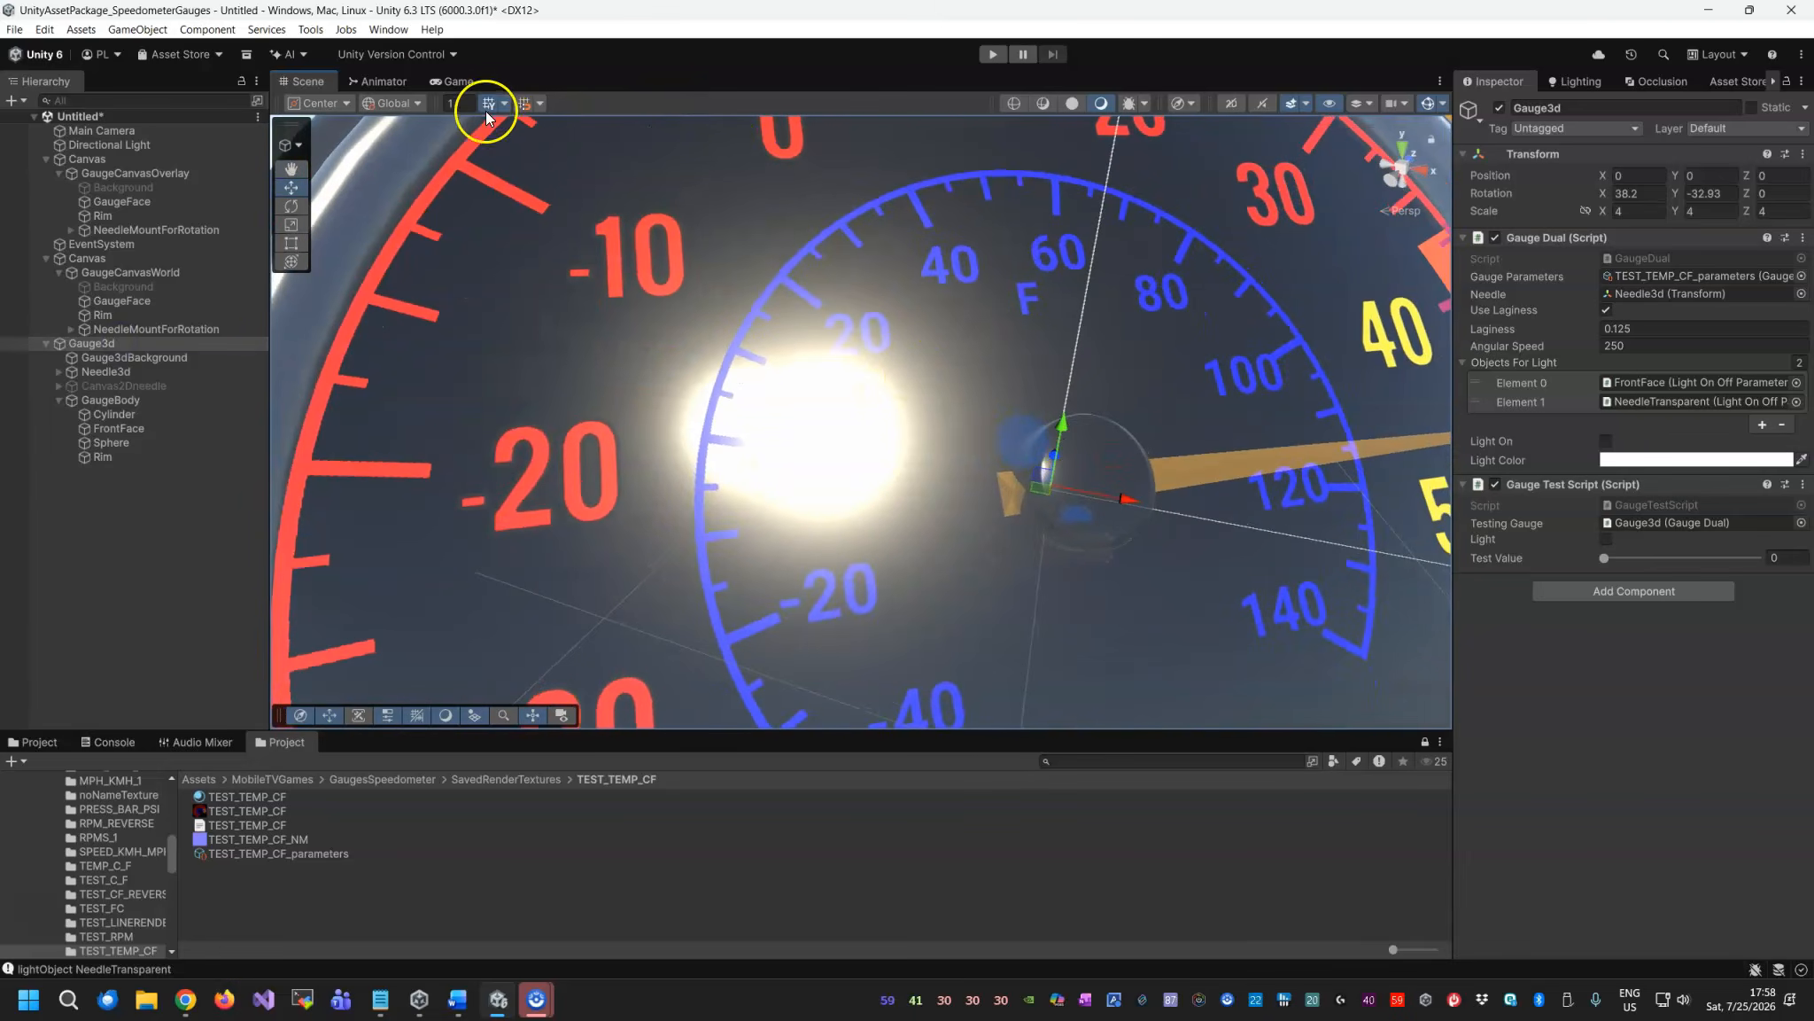
{"action": "left_click", "coordinate": [455, 82]}
{"action": "left_click", "coordinate": [1416, 99]}
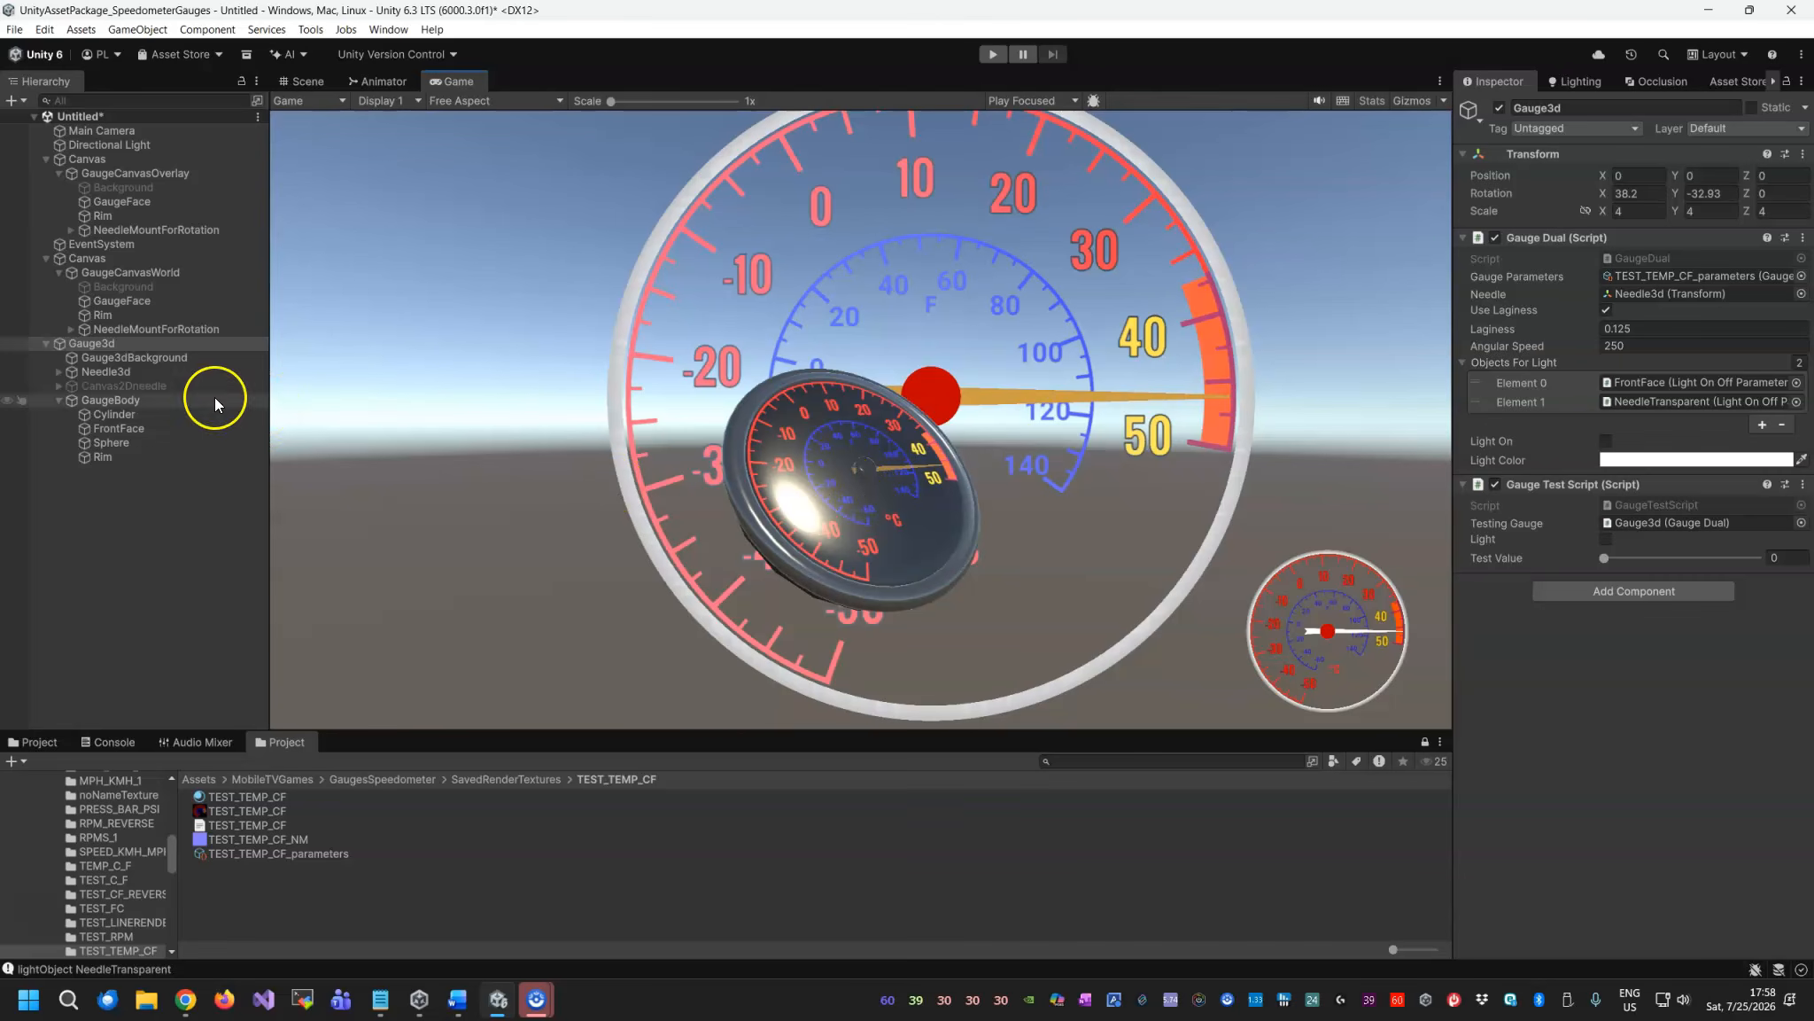
Examine Gauge3d's Objects For Light and the Light On Off Parameters of its NeedleTransparent and FrontFace meshes.
{"action": "left_click", "coordinate": [105, 344]}
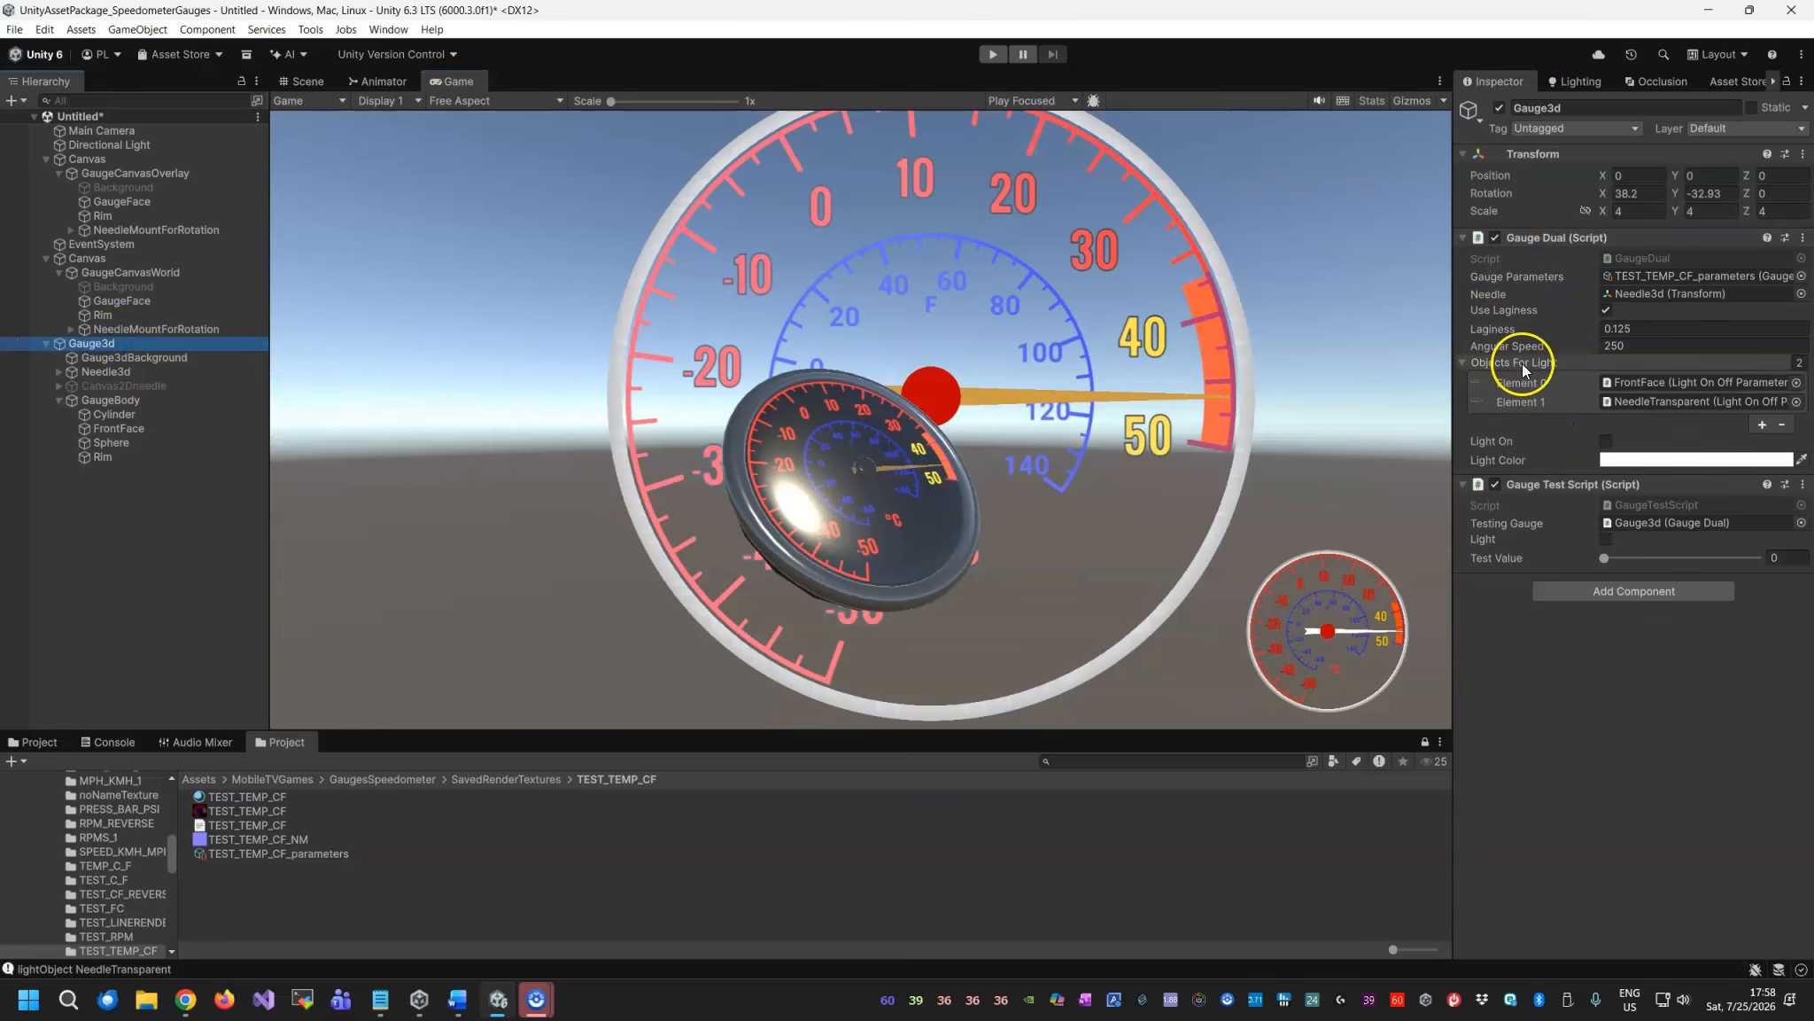
{"action": "left_click", "coordinate": [1689, 385]}
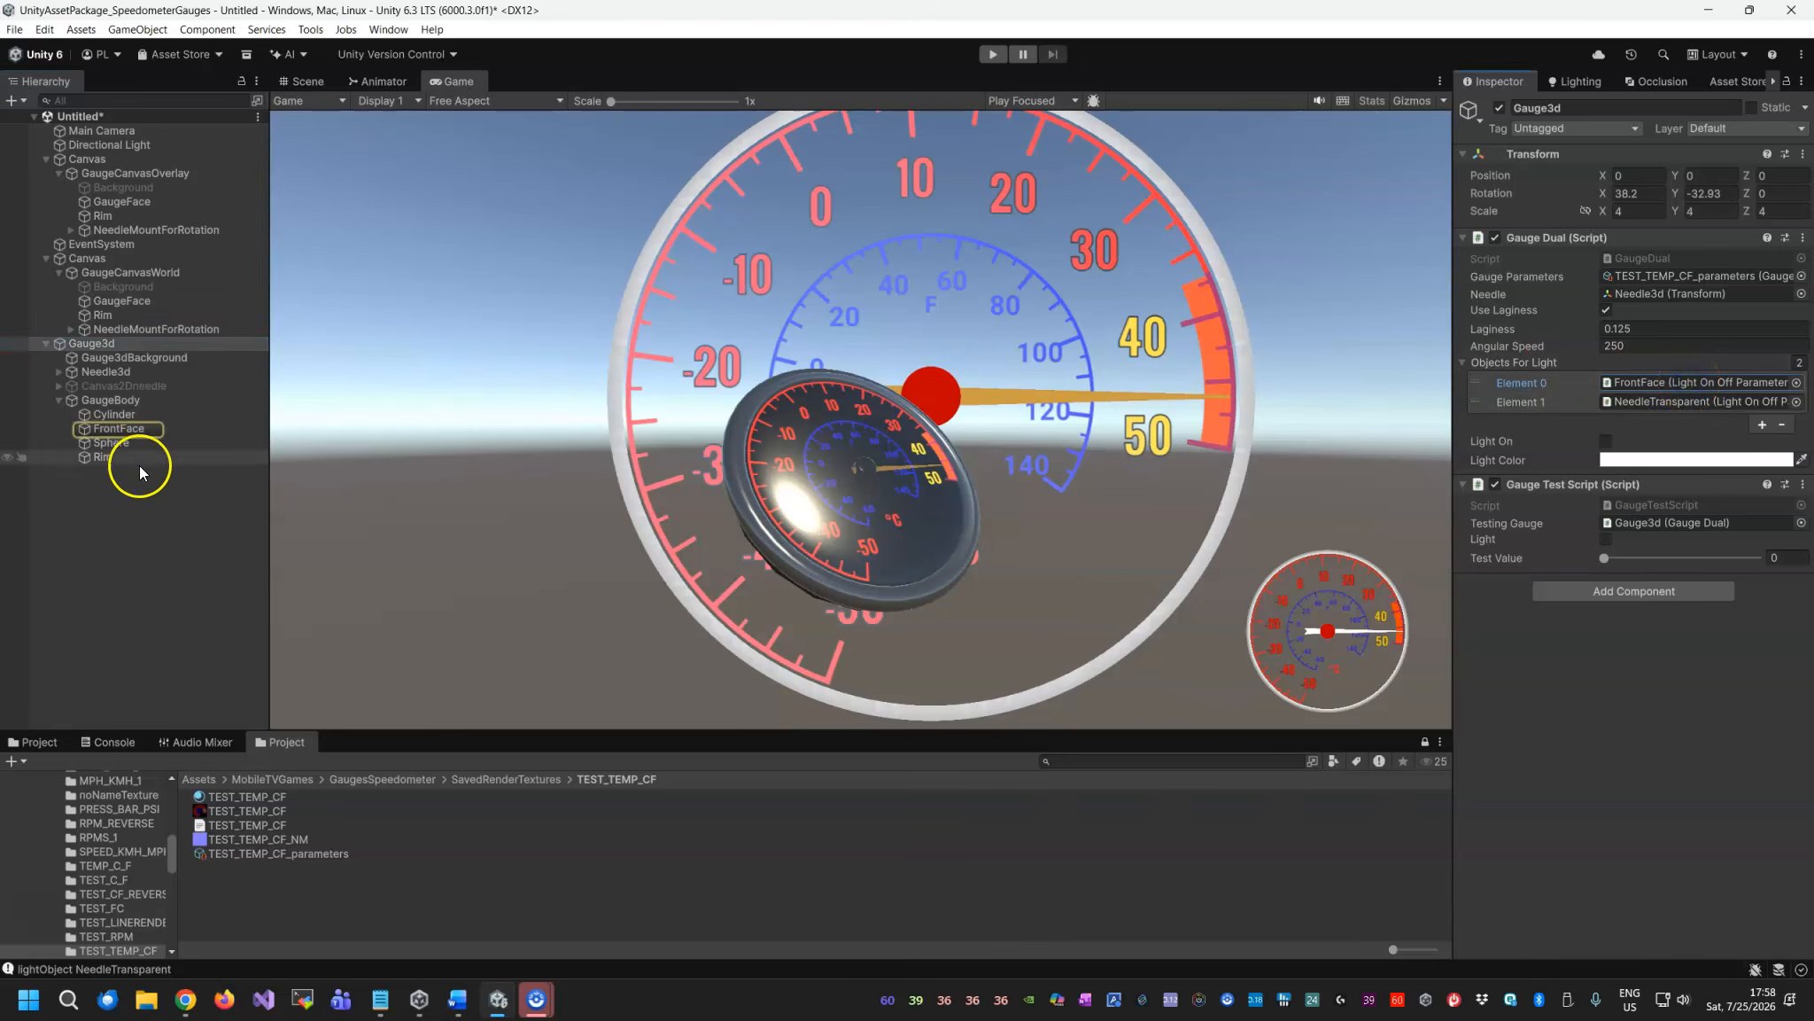
{"action": "left_click", "coordinate": [1651, 405]}
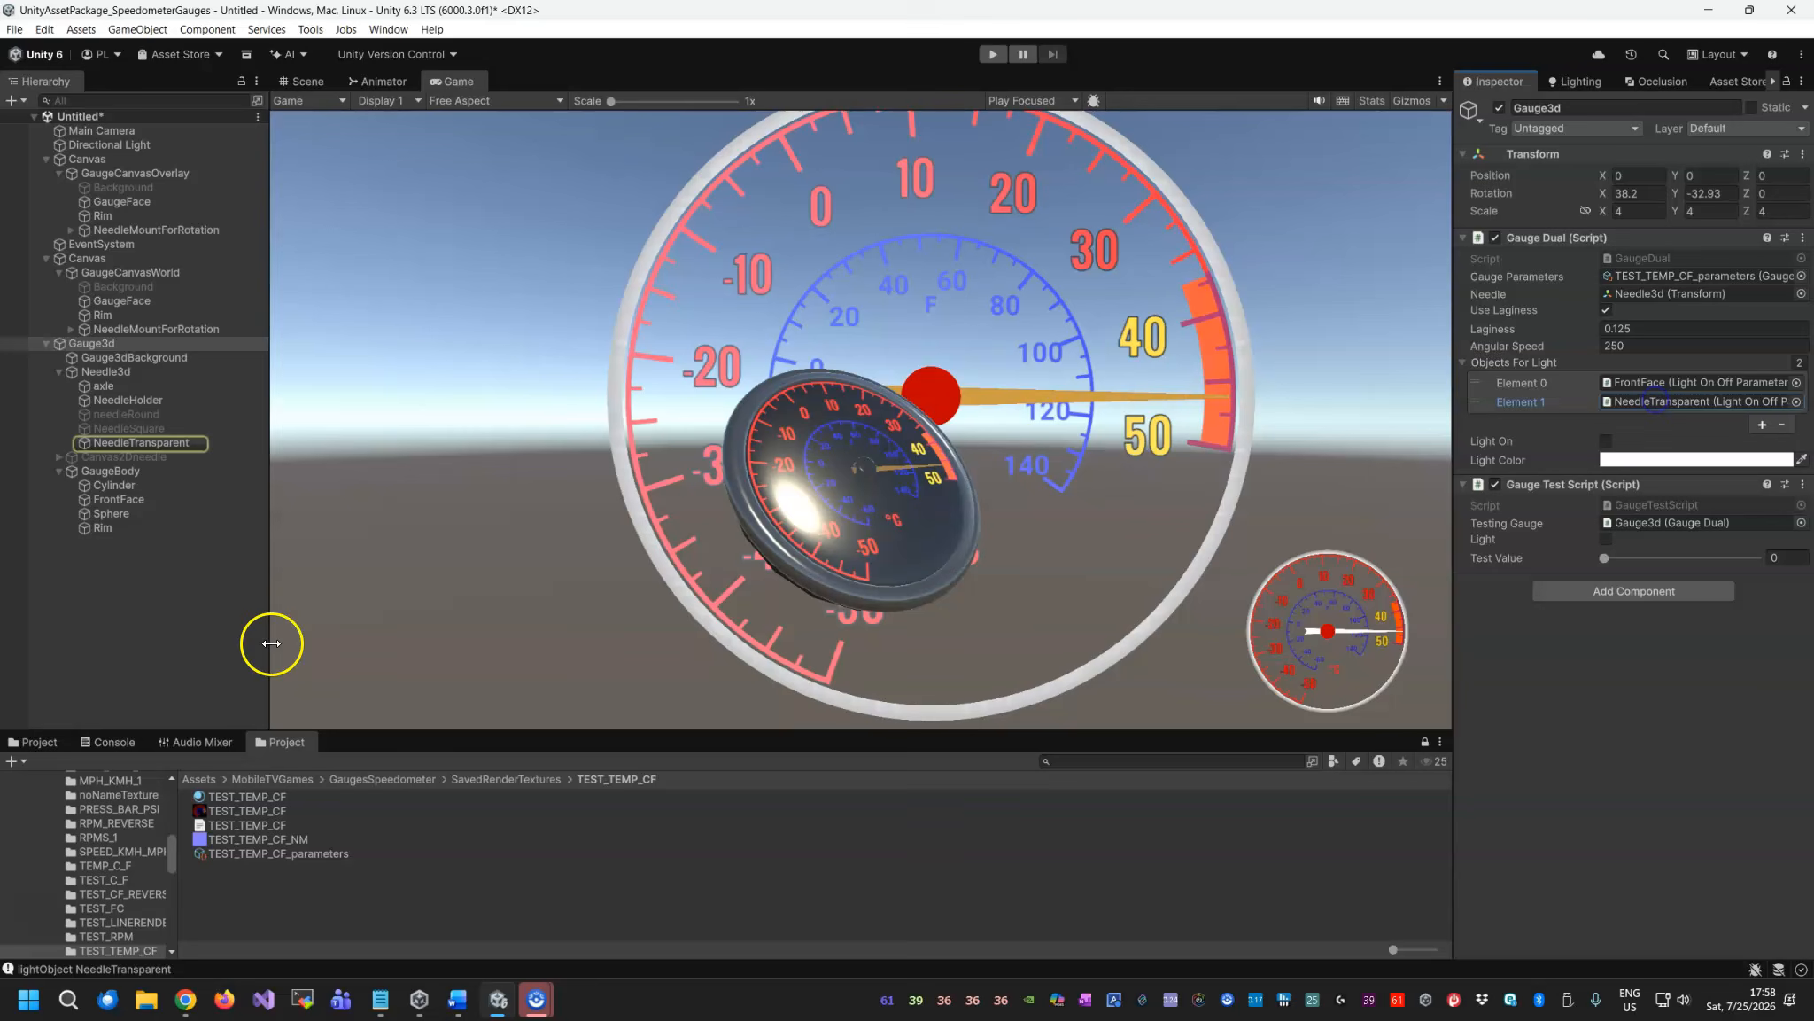
{"action": "left_click", "coordinate": [154, 442]}
{"action": "left_click", "coordinate": [153, 427]}
{"action": "left_click", "coordinate": [151, 414]}
{"action": "left_click", "coordinate": [151, 425]}
{"action": "left_click", "coordinate": [150, 440]}
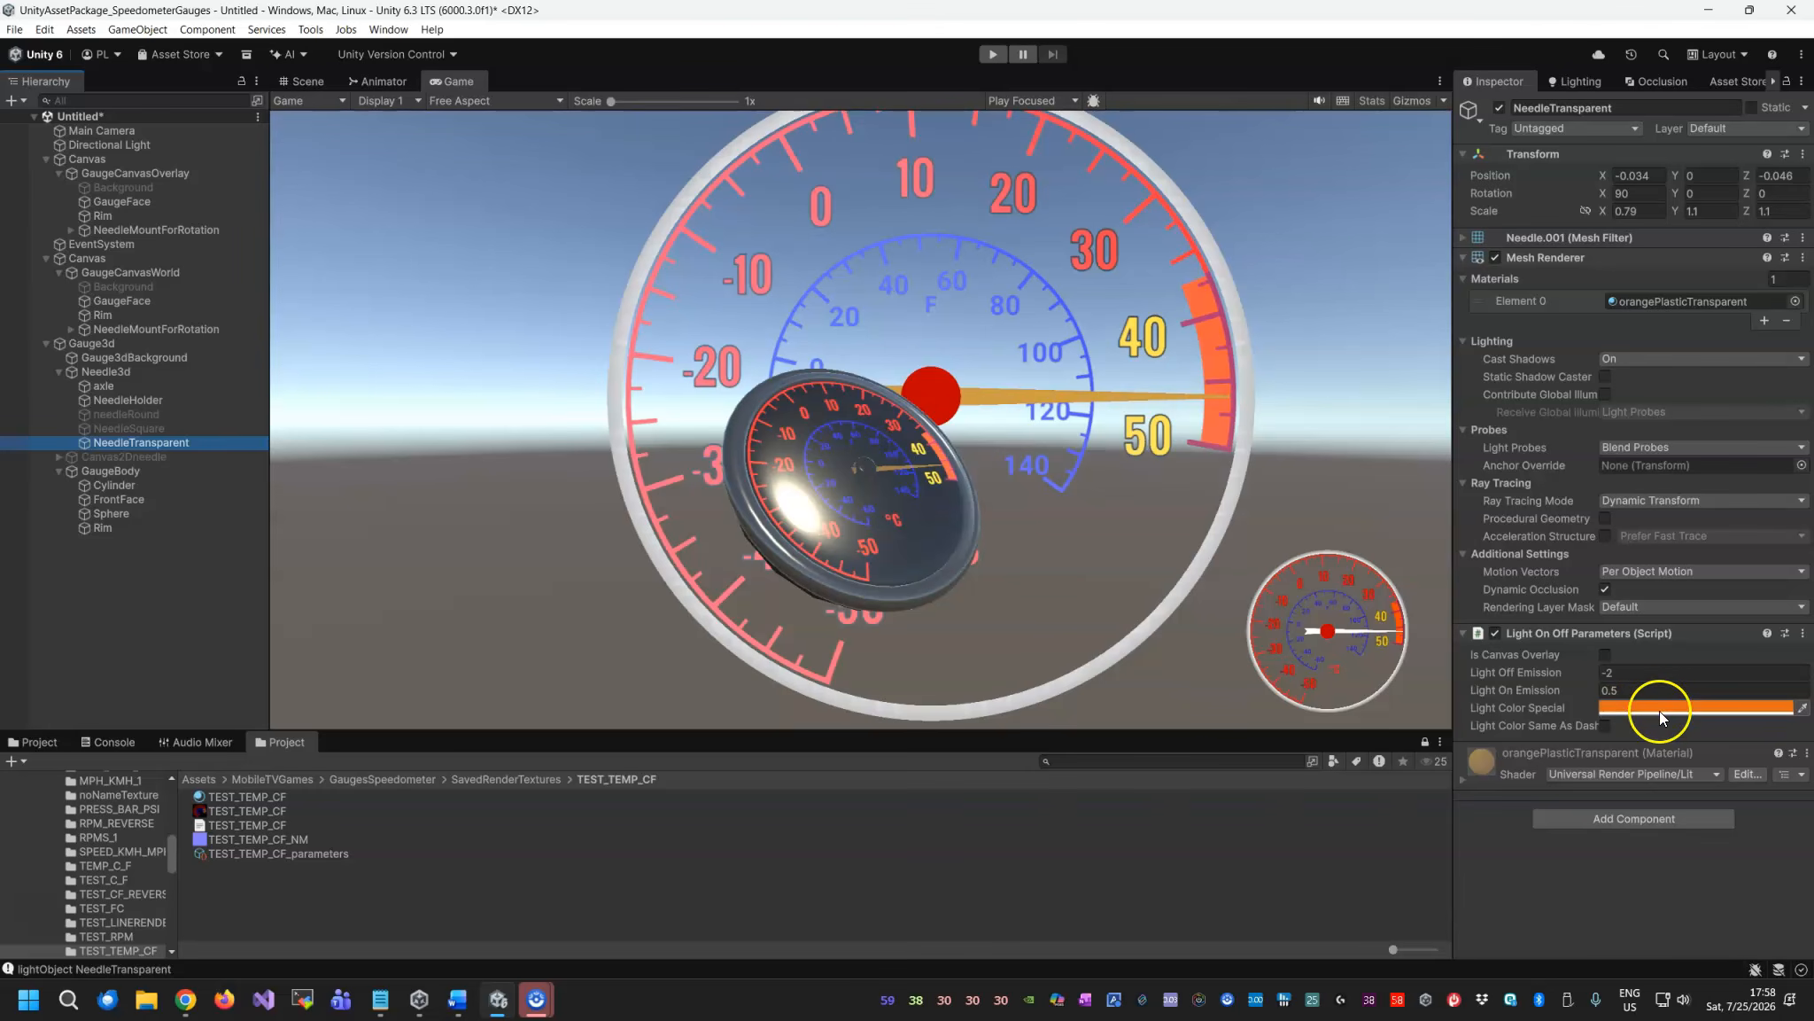
{"action": "left_click", "coordinate": [151, 498]}
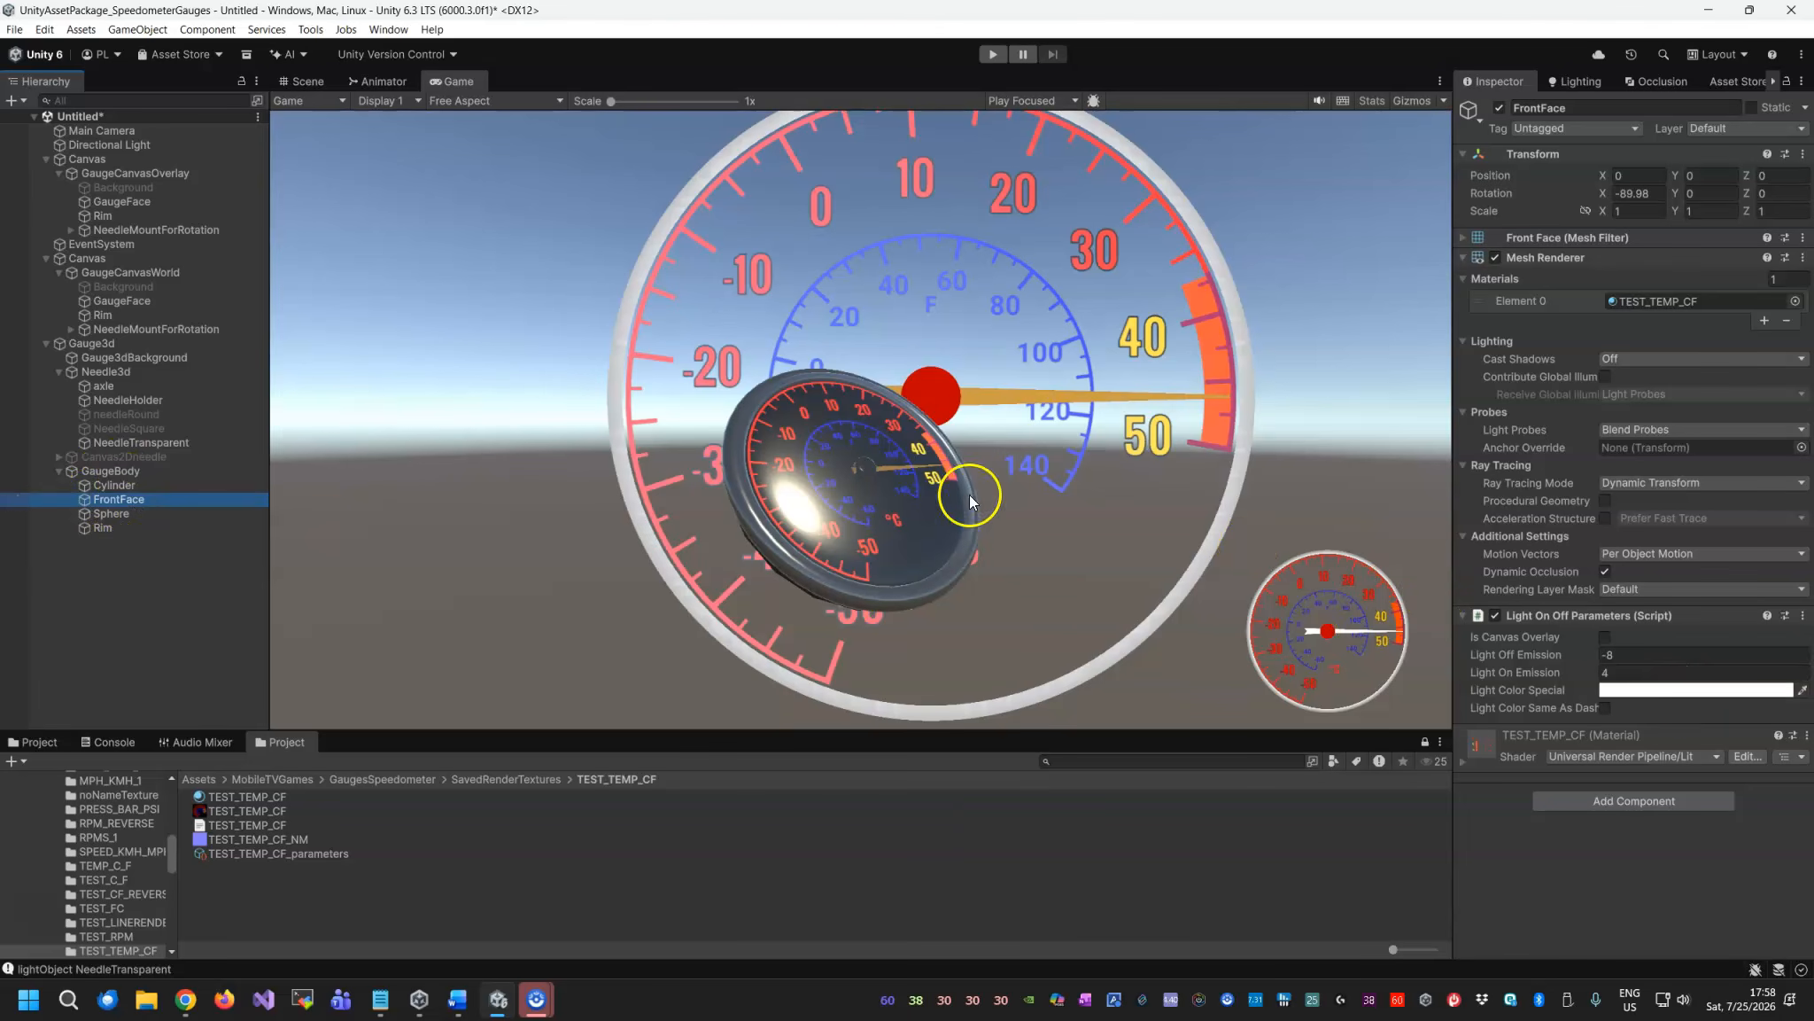
Add the Light On Off Parameters component to the Rim in Gauge3d's GaugeBody and set its Light Off Emission to -3.
{"action": "left_click", "coordinate": [140, 526]}
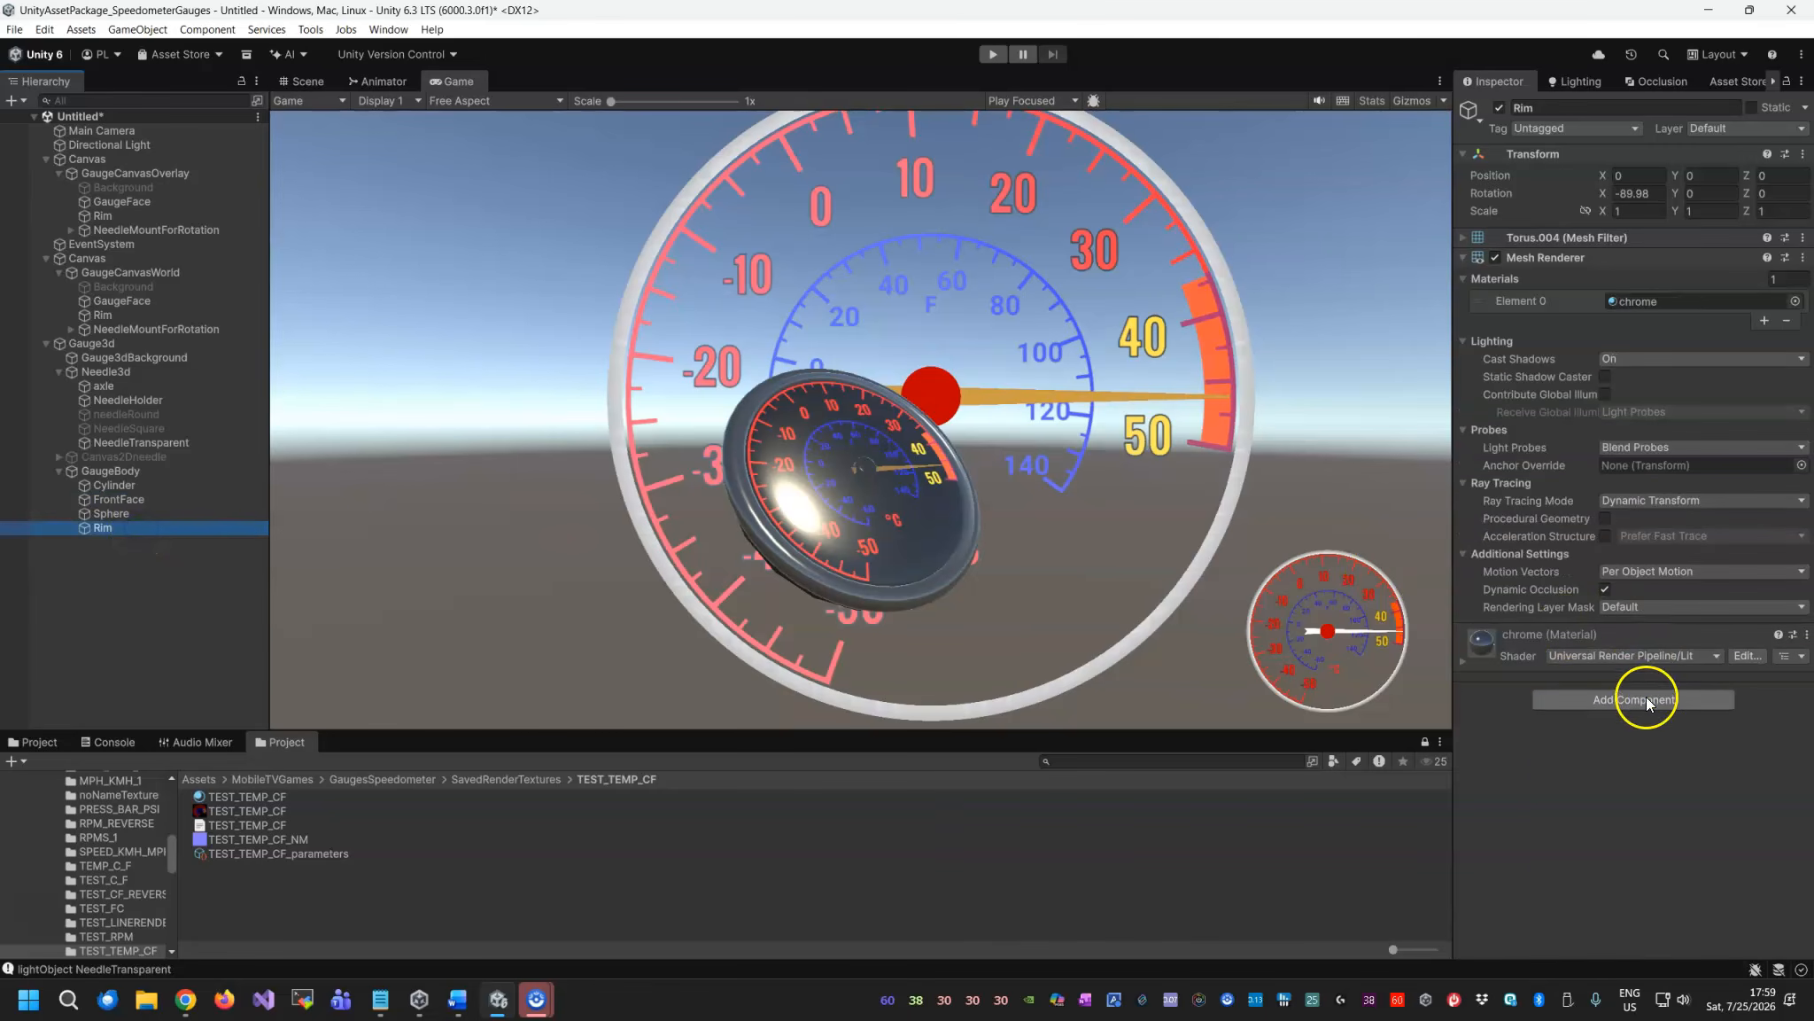
{"action": "left_click", "coordinate": [1644, 698]}
{"action": "type", "text": "light"}
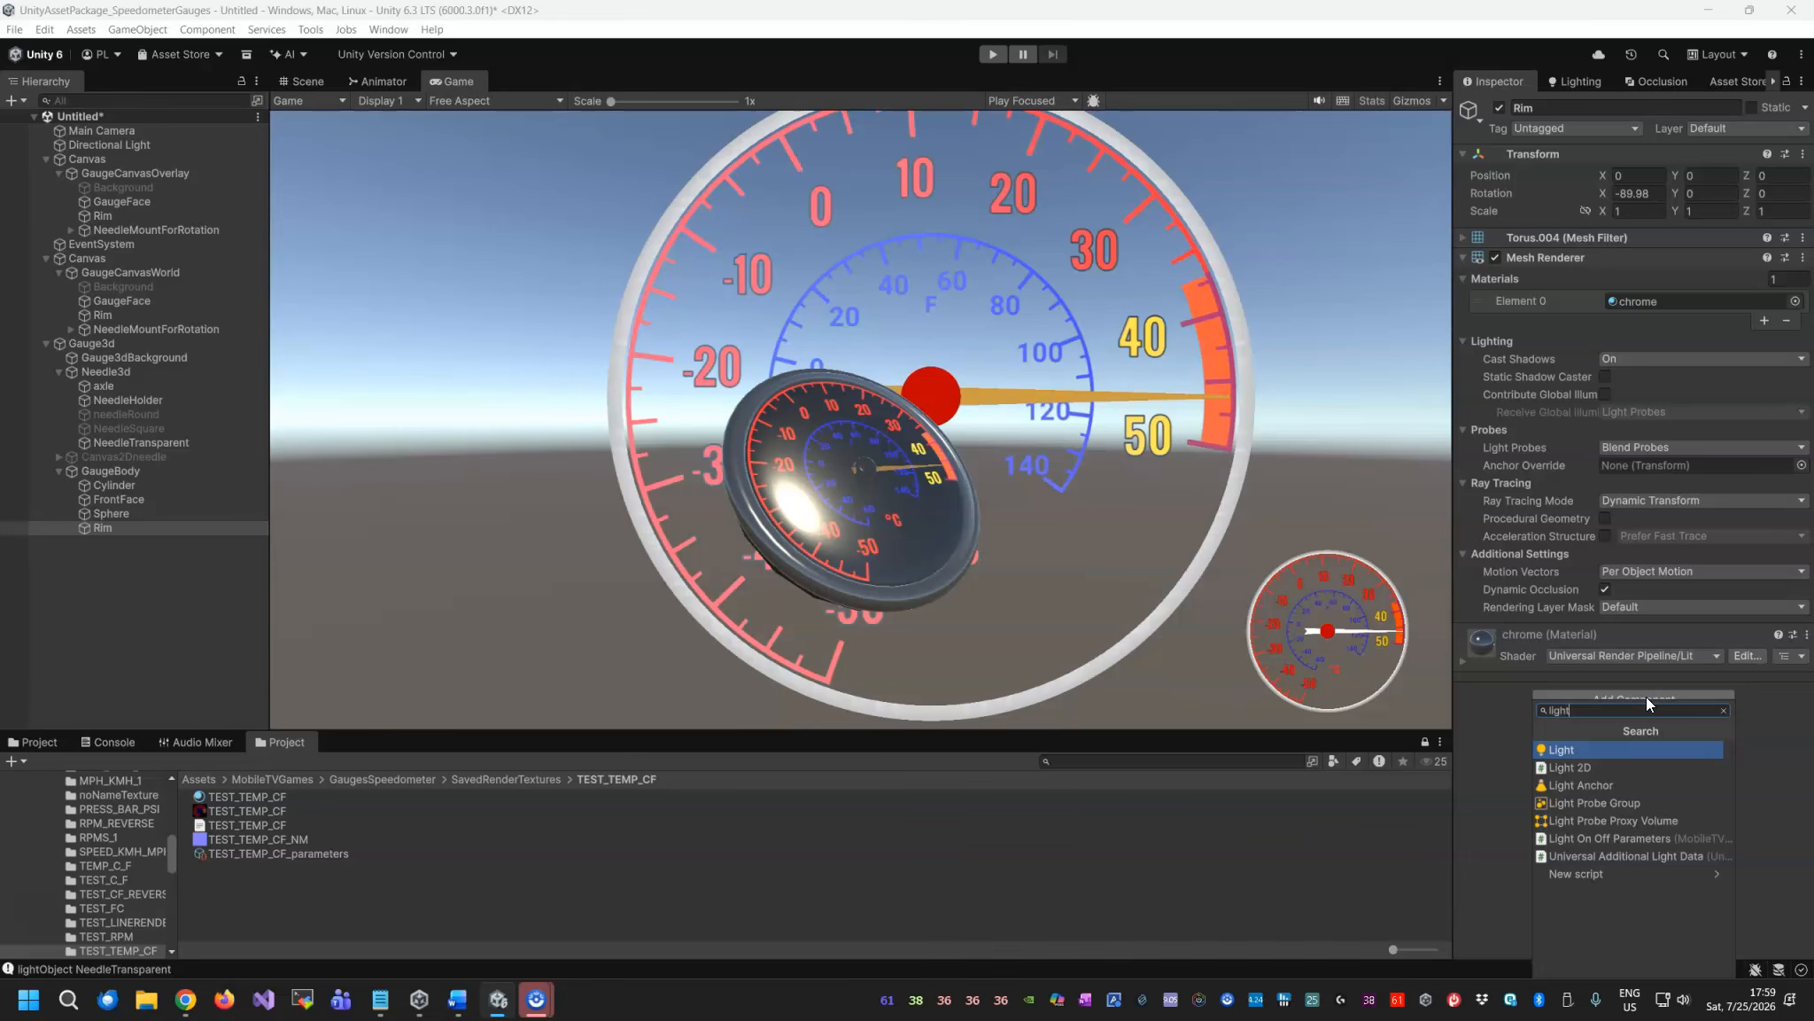
{"action": "left_click", "coordinate": [1640, 838]}
{"action": "left_click", "coordinate": [1633, 673]}
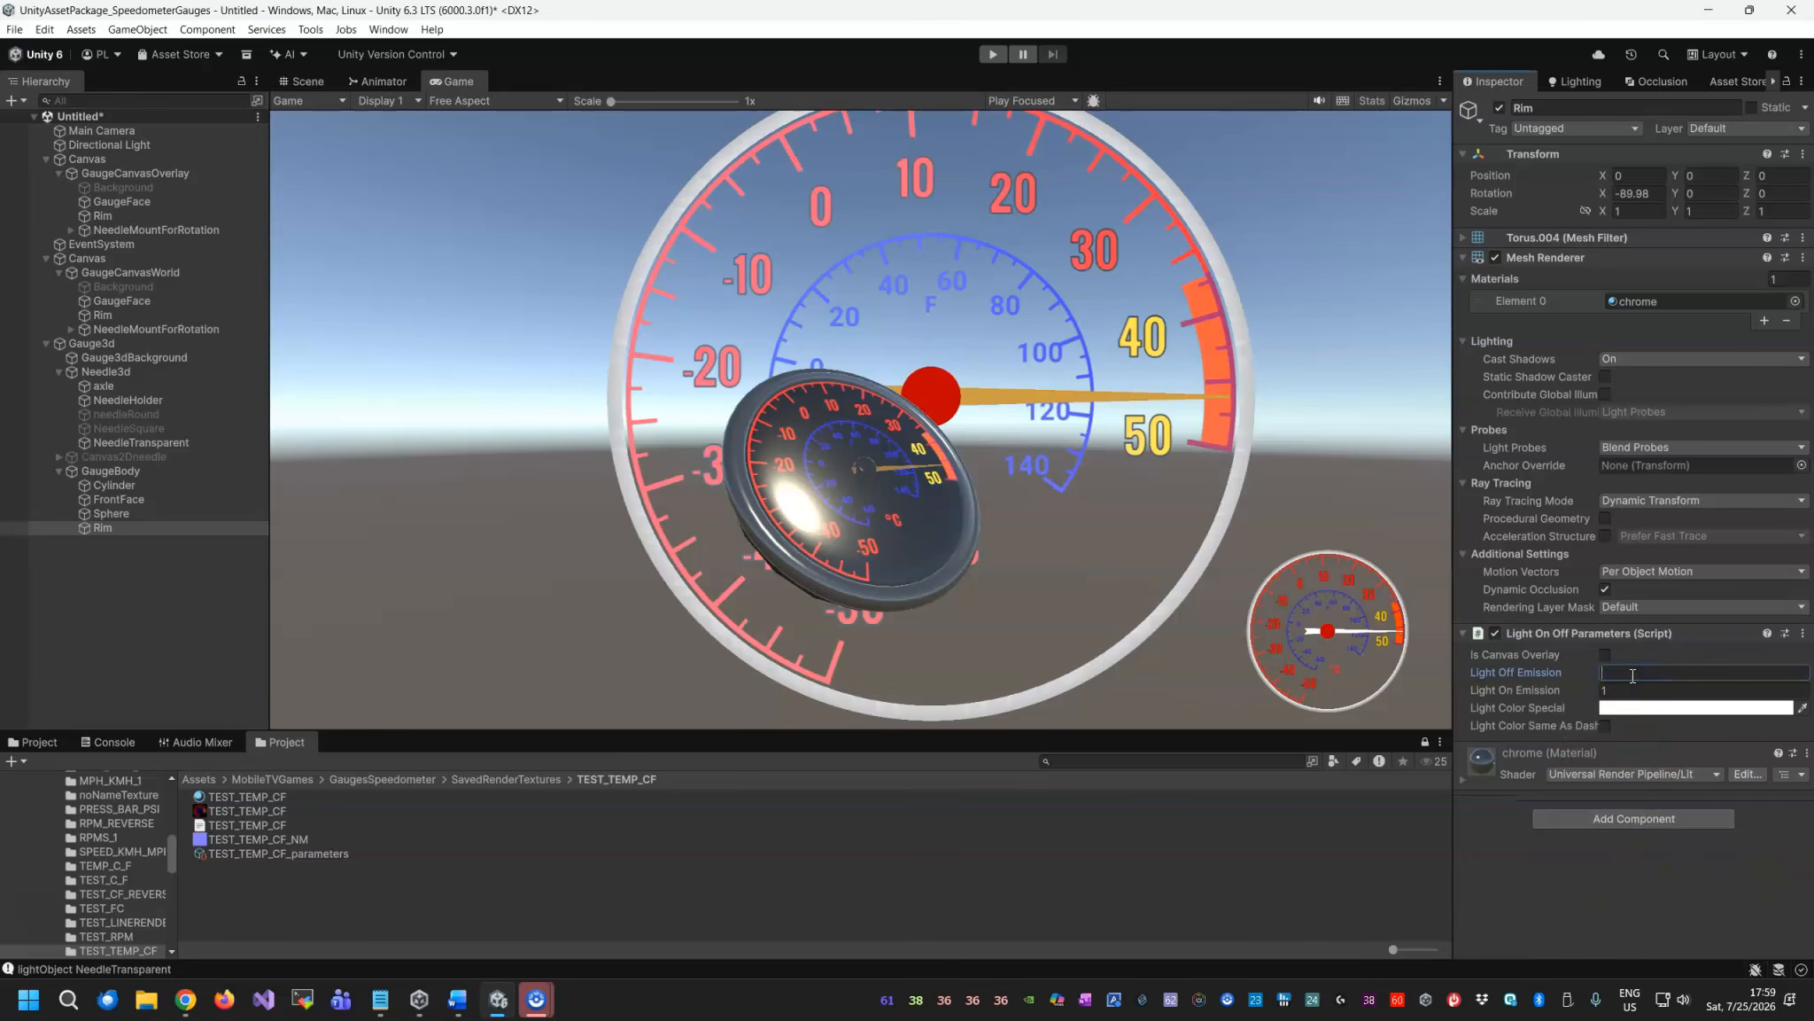
Set the Light Color Special of the GaugeBody Rim to bright green.
{"action": "left_click", "coordinate": [1656, 707]}
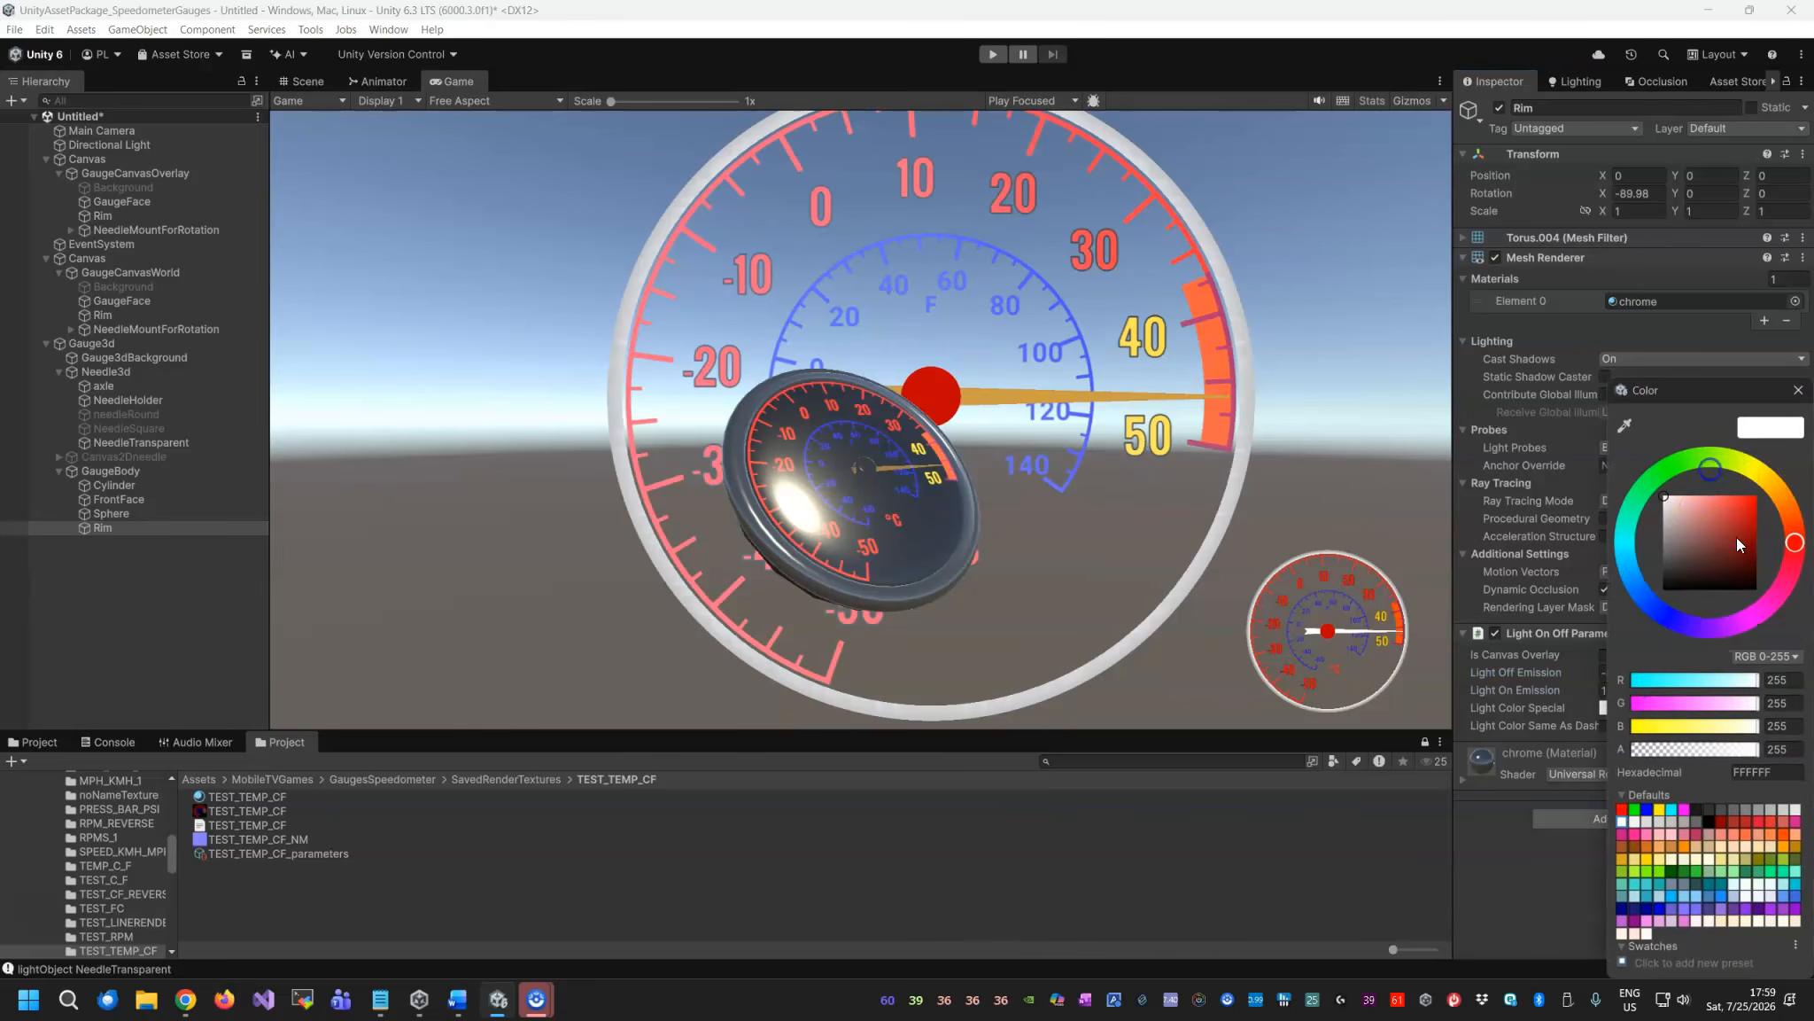
{"action": "left_click", "coordinate": [1696, 458]}
{"action": "left_click", "coordinate": [1736, 502]}
{"action": "left_click", "coordinate": [1797, 391]}
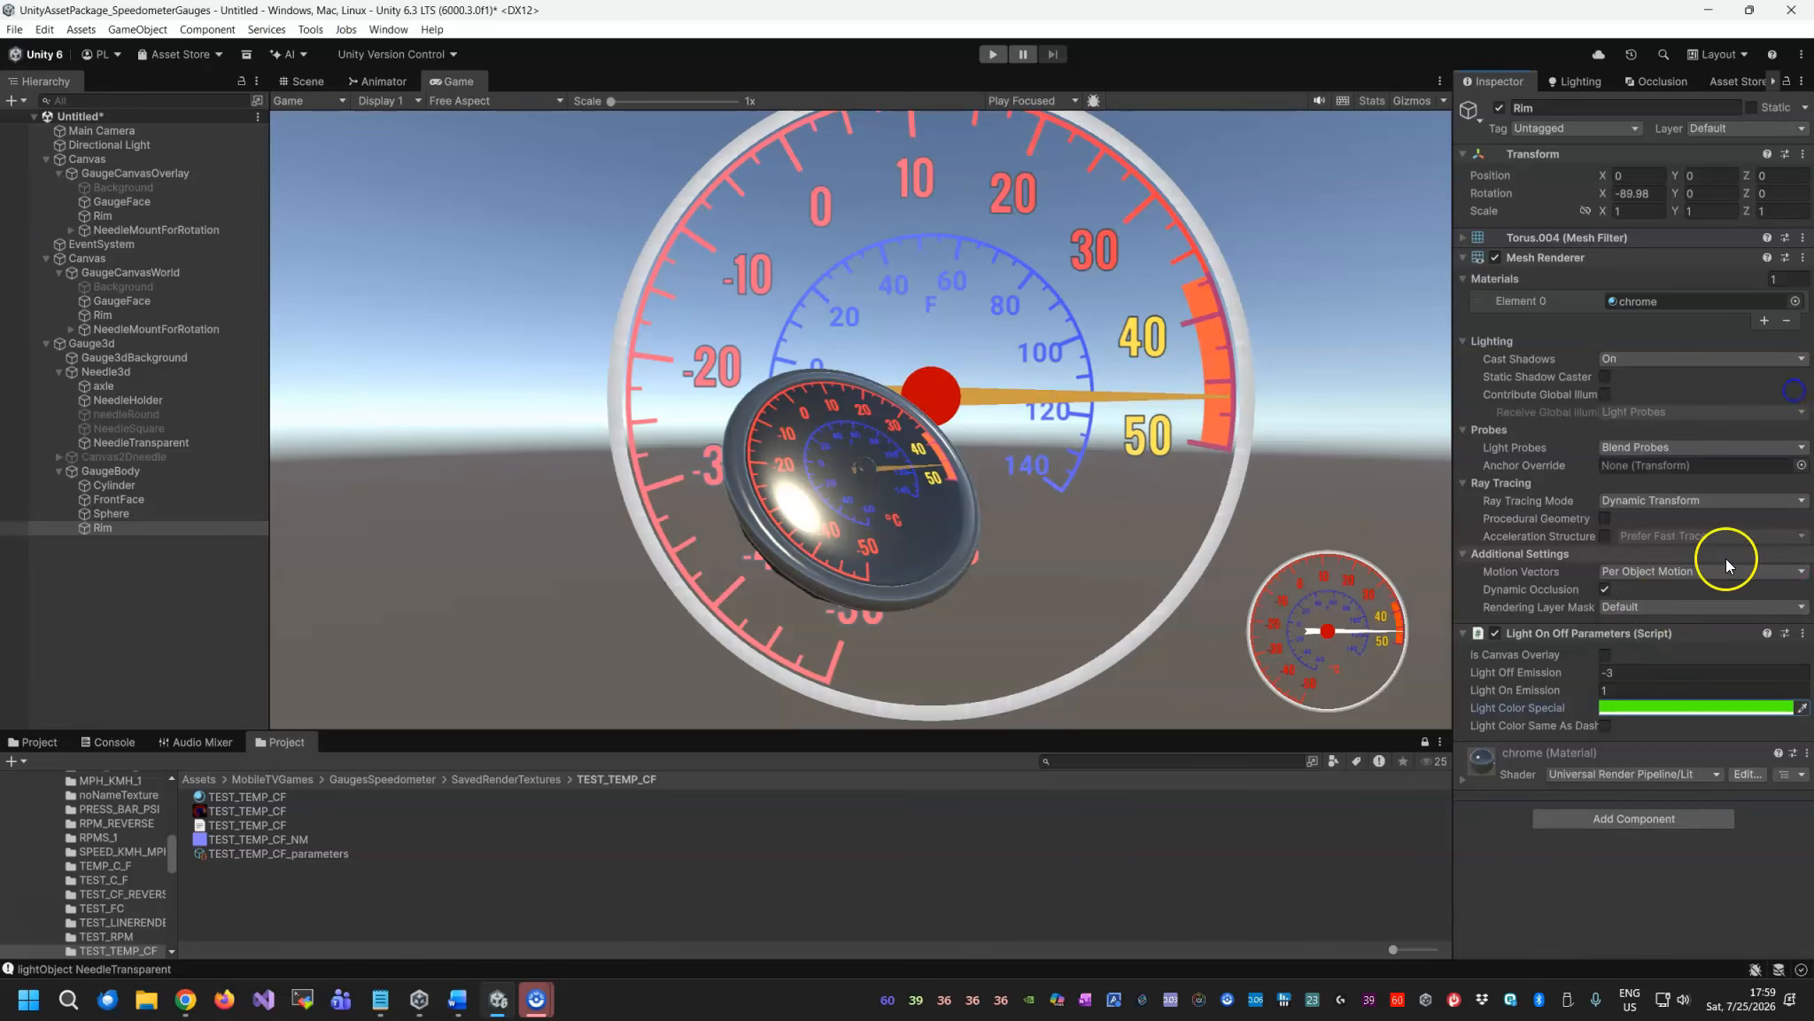
Add the GaugeBody Rim as a third element in Gauge3d's Objects For Light list.
{"action": "left_click", "coordinate": [102, 344]}
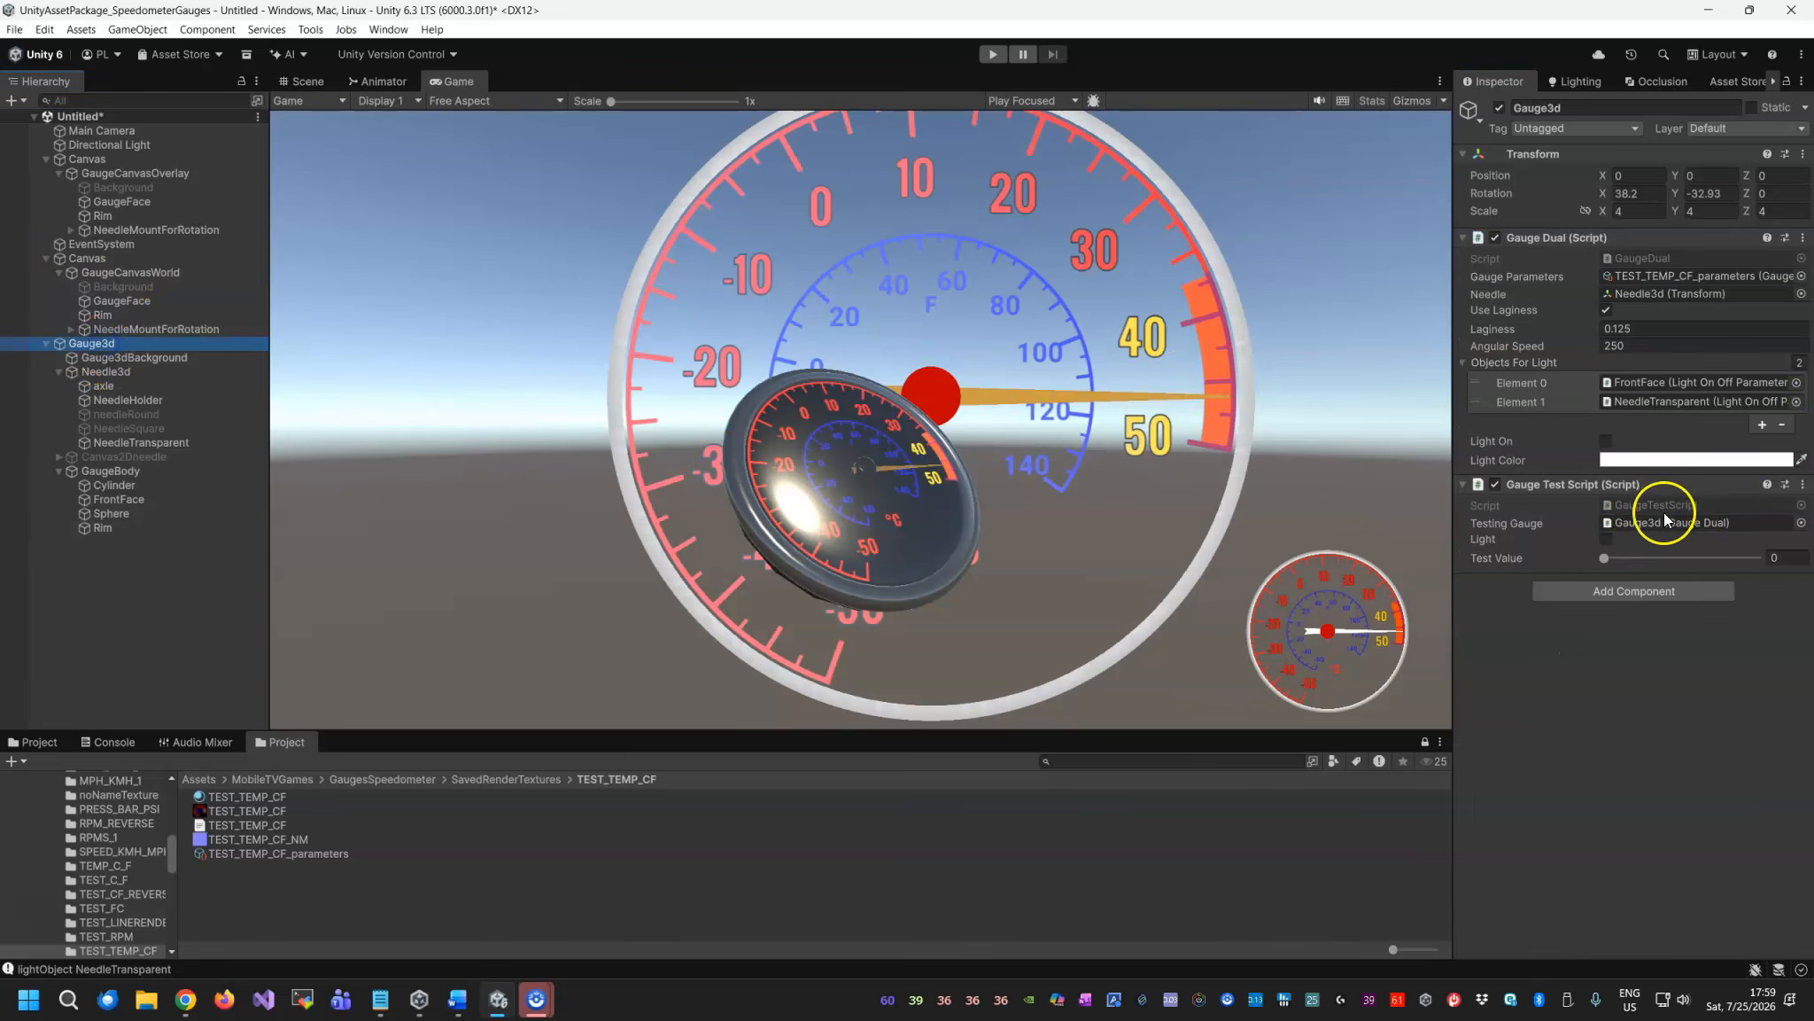
{"action": "left_click", "coordinate": [1761, 424]}
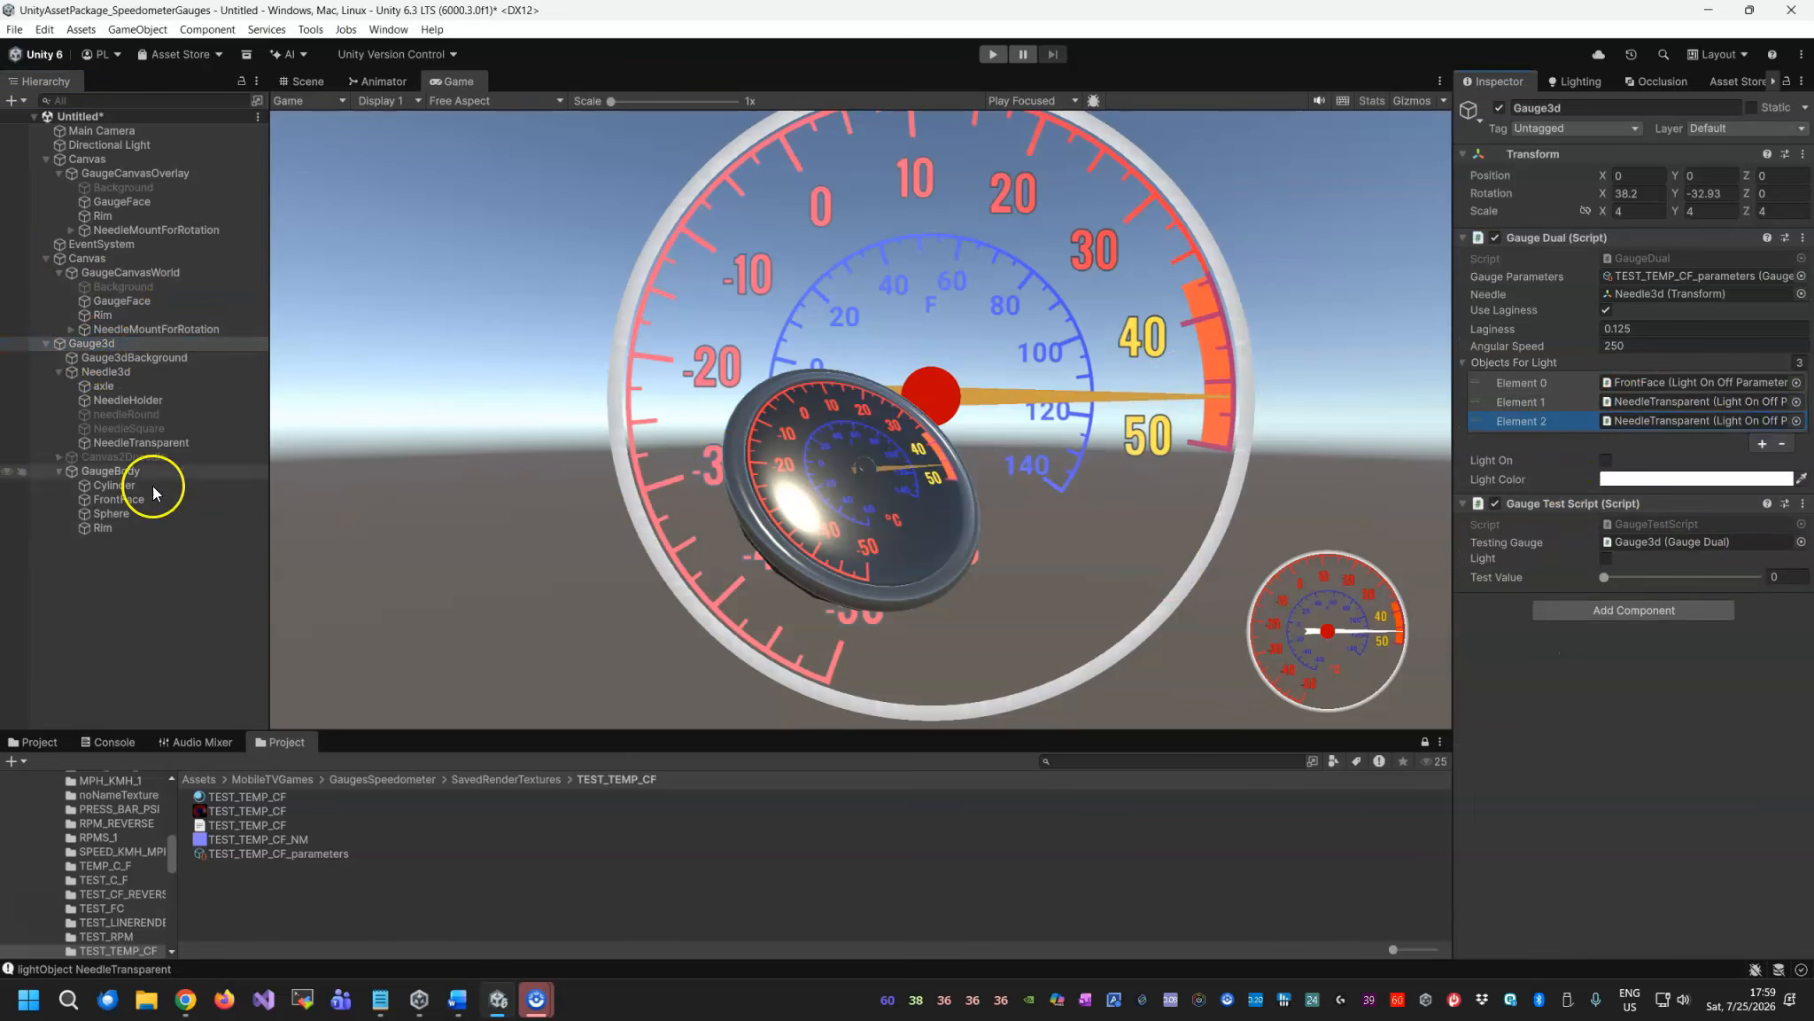
{"action": "left_click_drag", "start_coordinate": [434, 511], "coordinate": [1703, 416]}
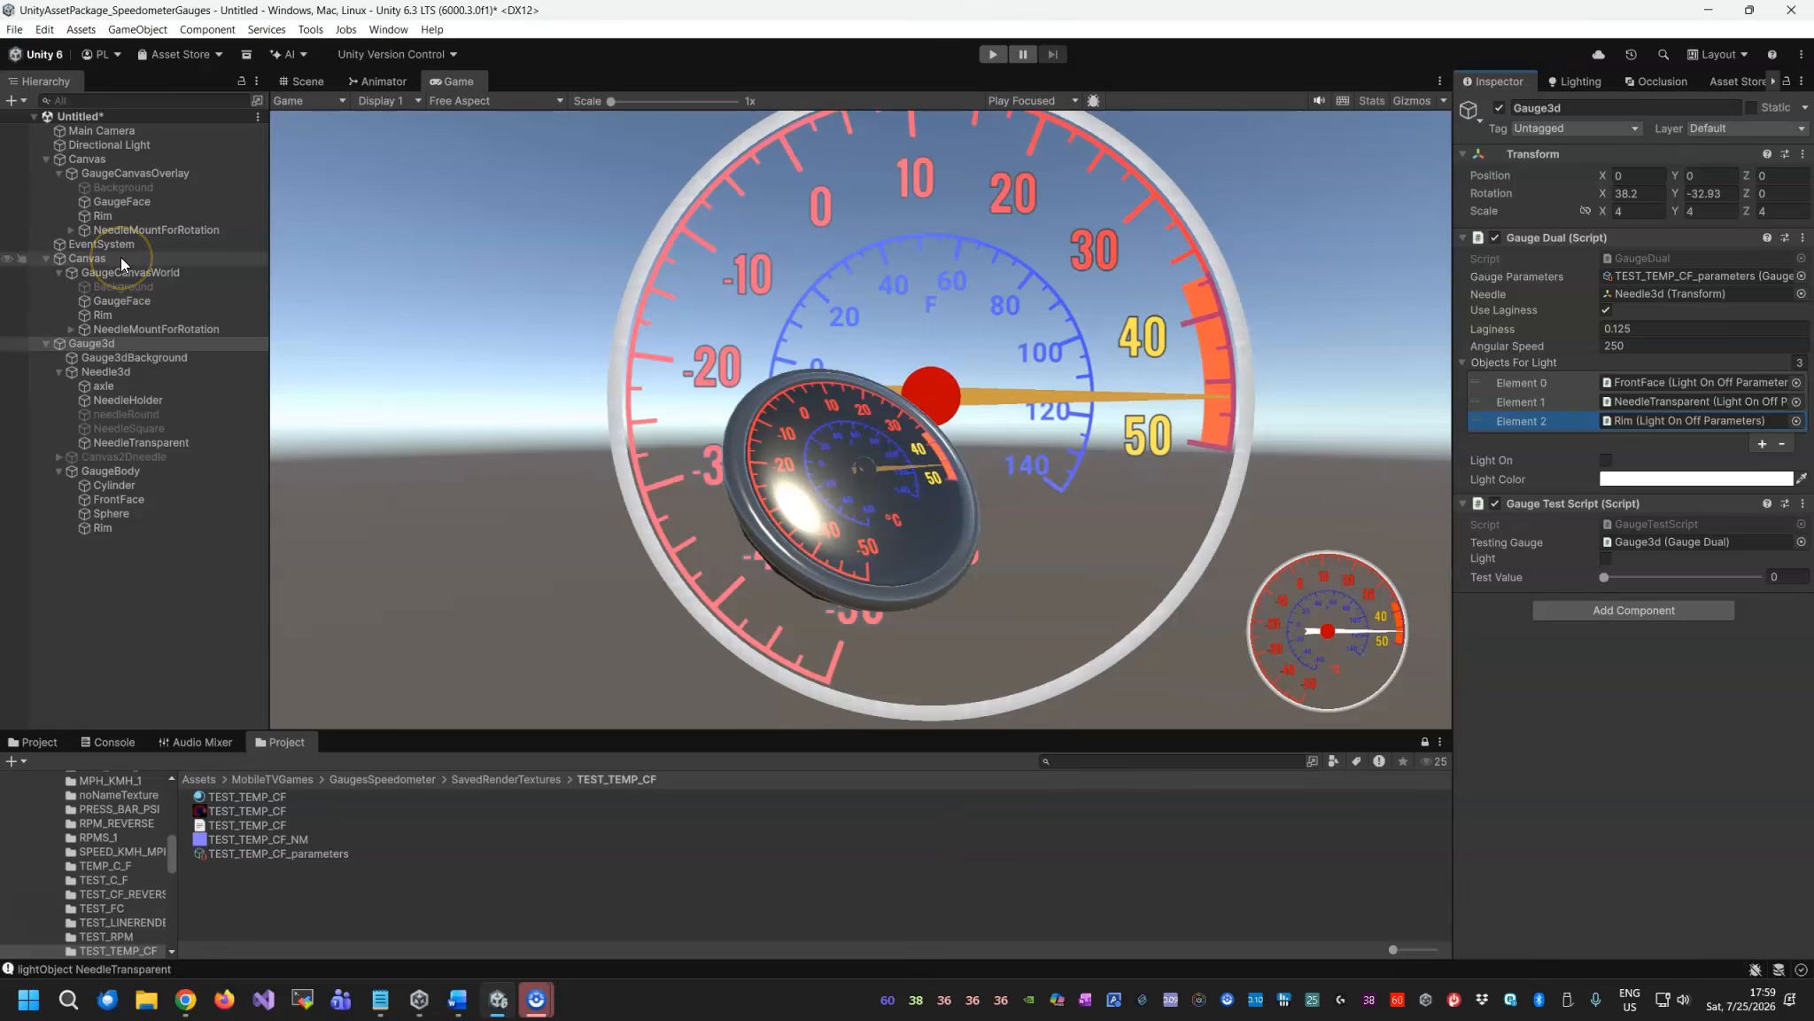
Add the Light On Off Parameters component to GaugeCanvasOverlay's Rim and enable Is Canvas Overlay.
{"action": "left_click", "coordinate": [87, 258]}
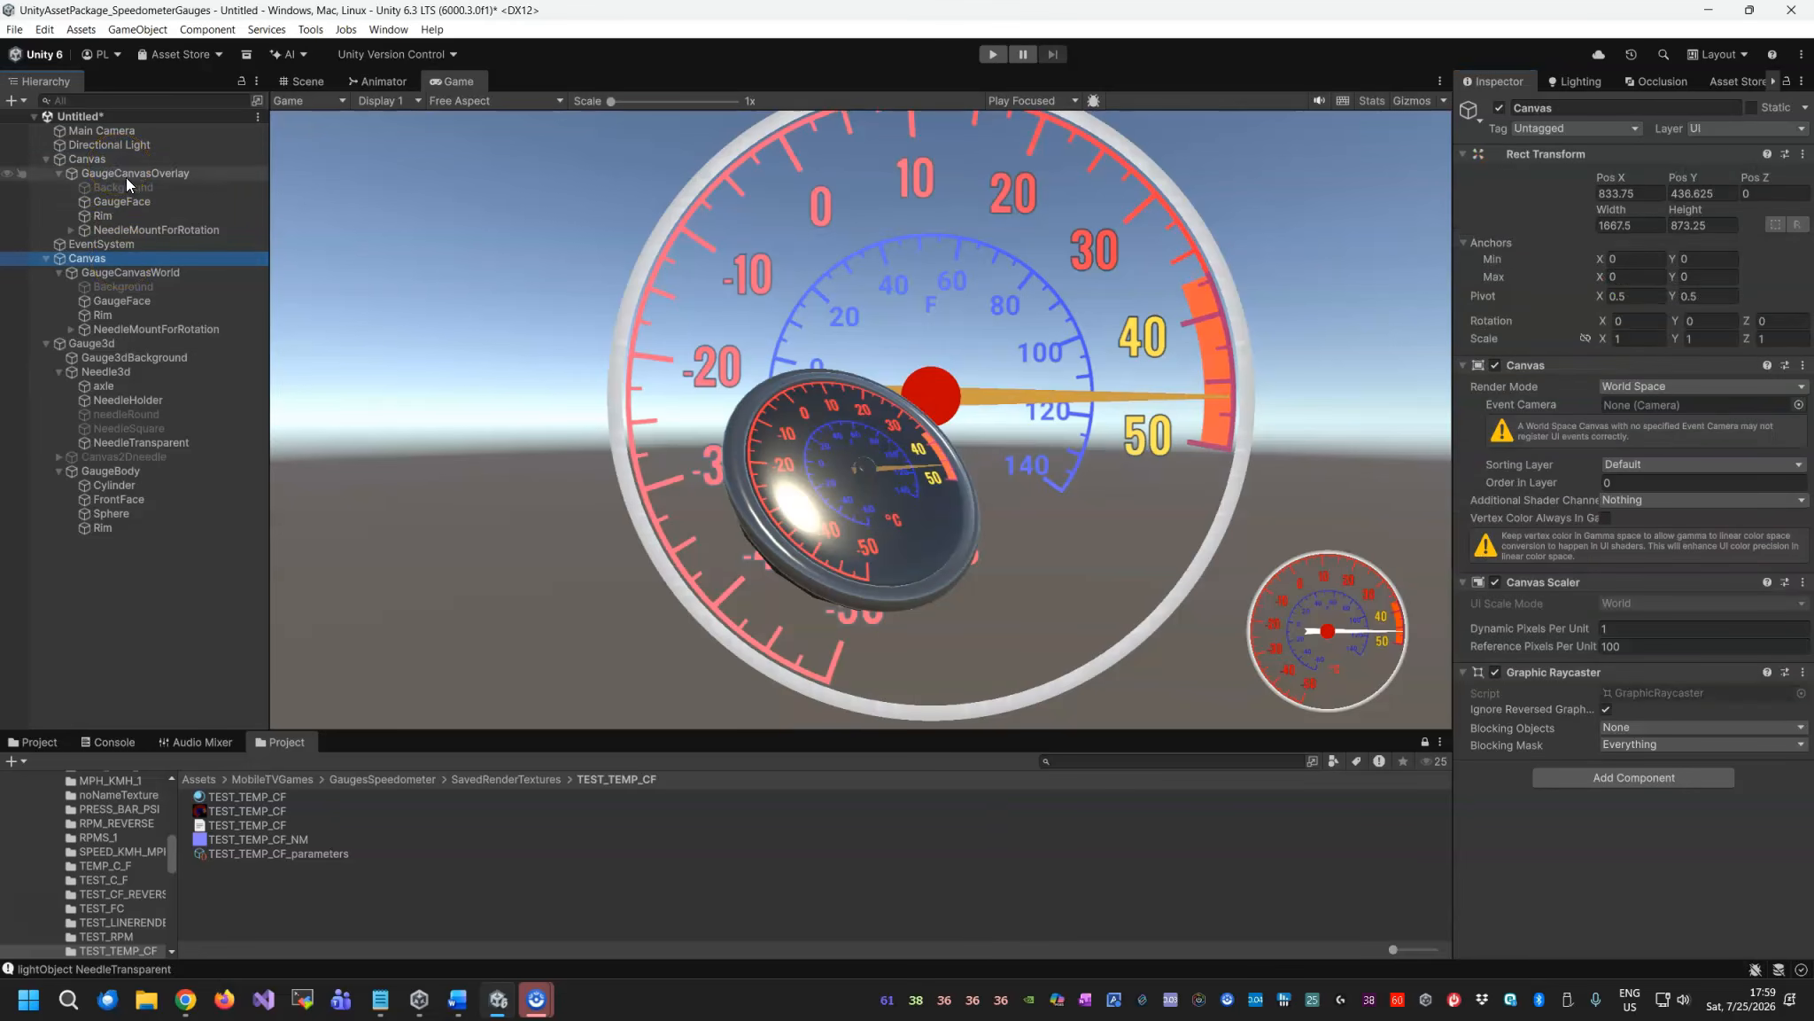
{"action": "left_click", "coordinate": [122, 202]}
{"action": "left_click", "coordinate": [119, 217]}
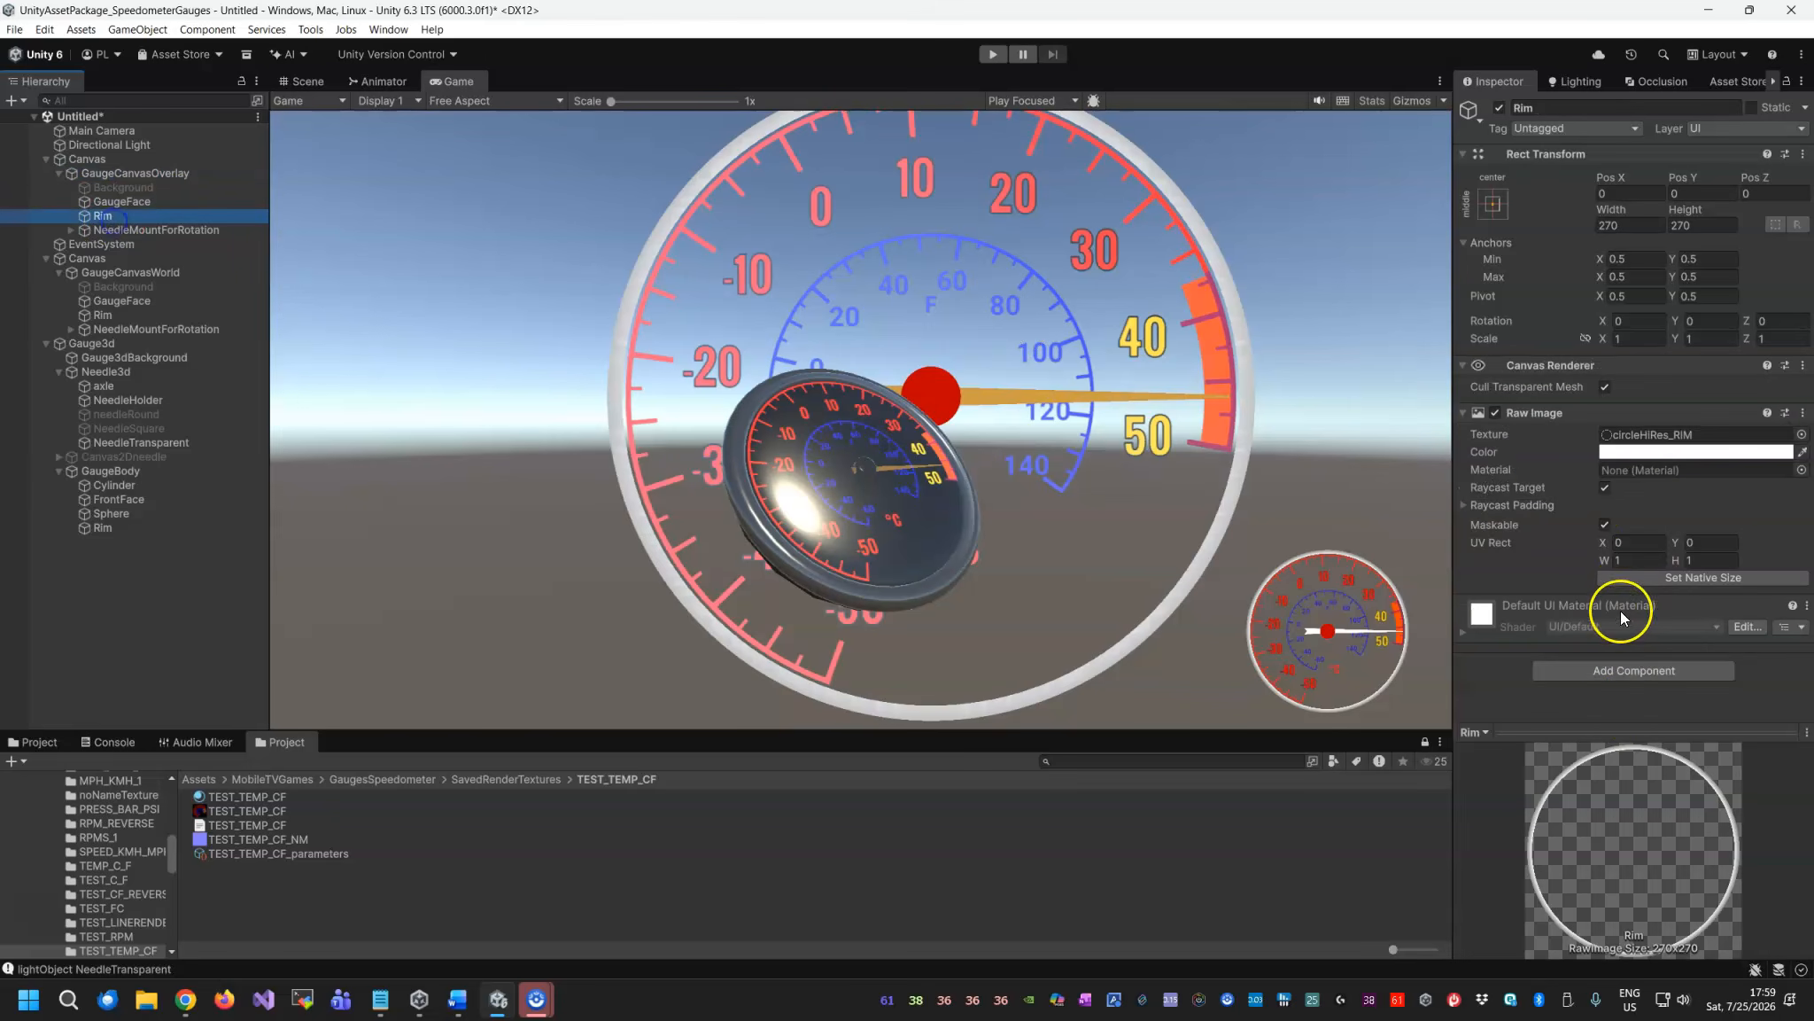
{"action": "left_click", "coordinate": [1621, 670]}
{"action": "left_click", "coordinate": [1621, 821]}
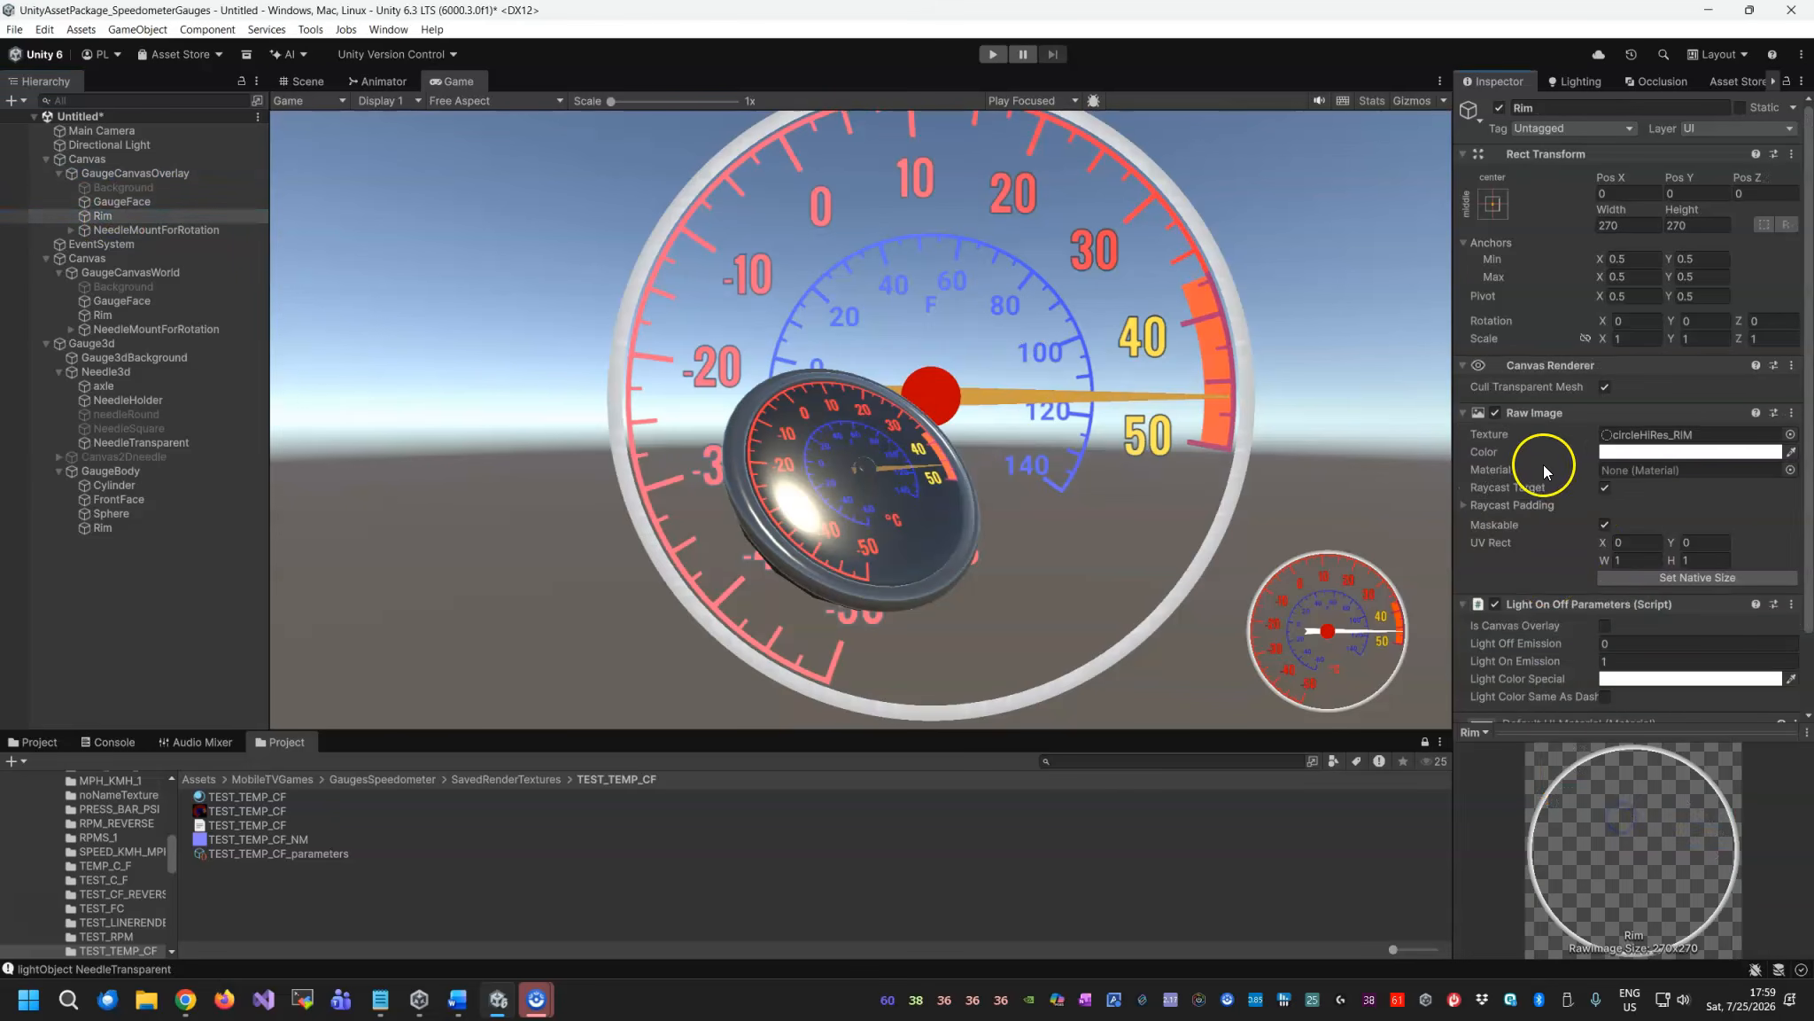
{"action": "scroll", "coordinate": [1585, 532], "scroll_direction": "down", "scroll_amount": 2}
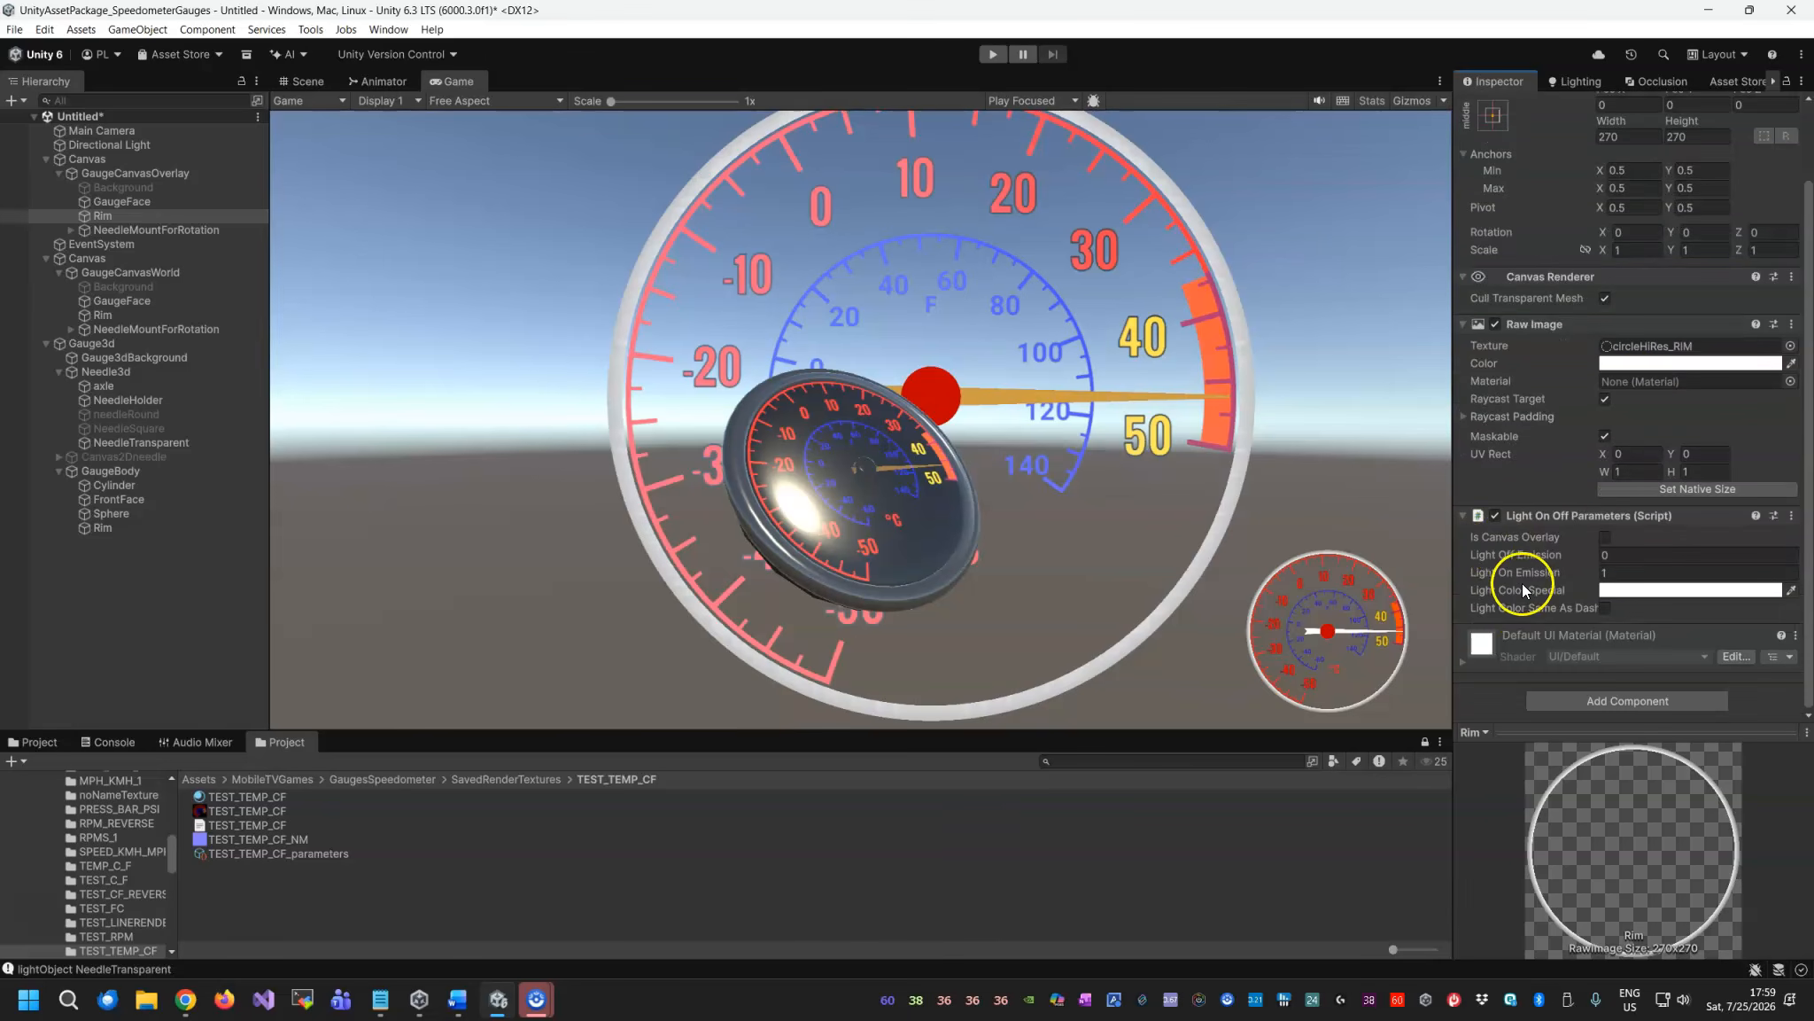
{"action": "left_click", "coordinate": [1606, 537]}
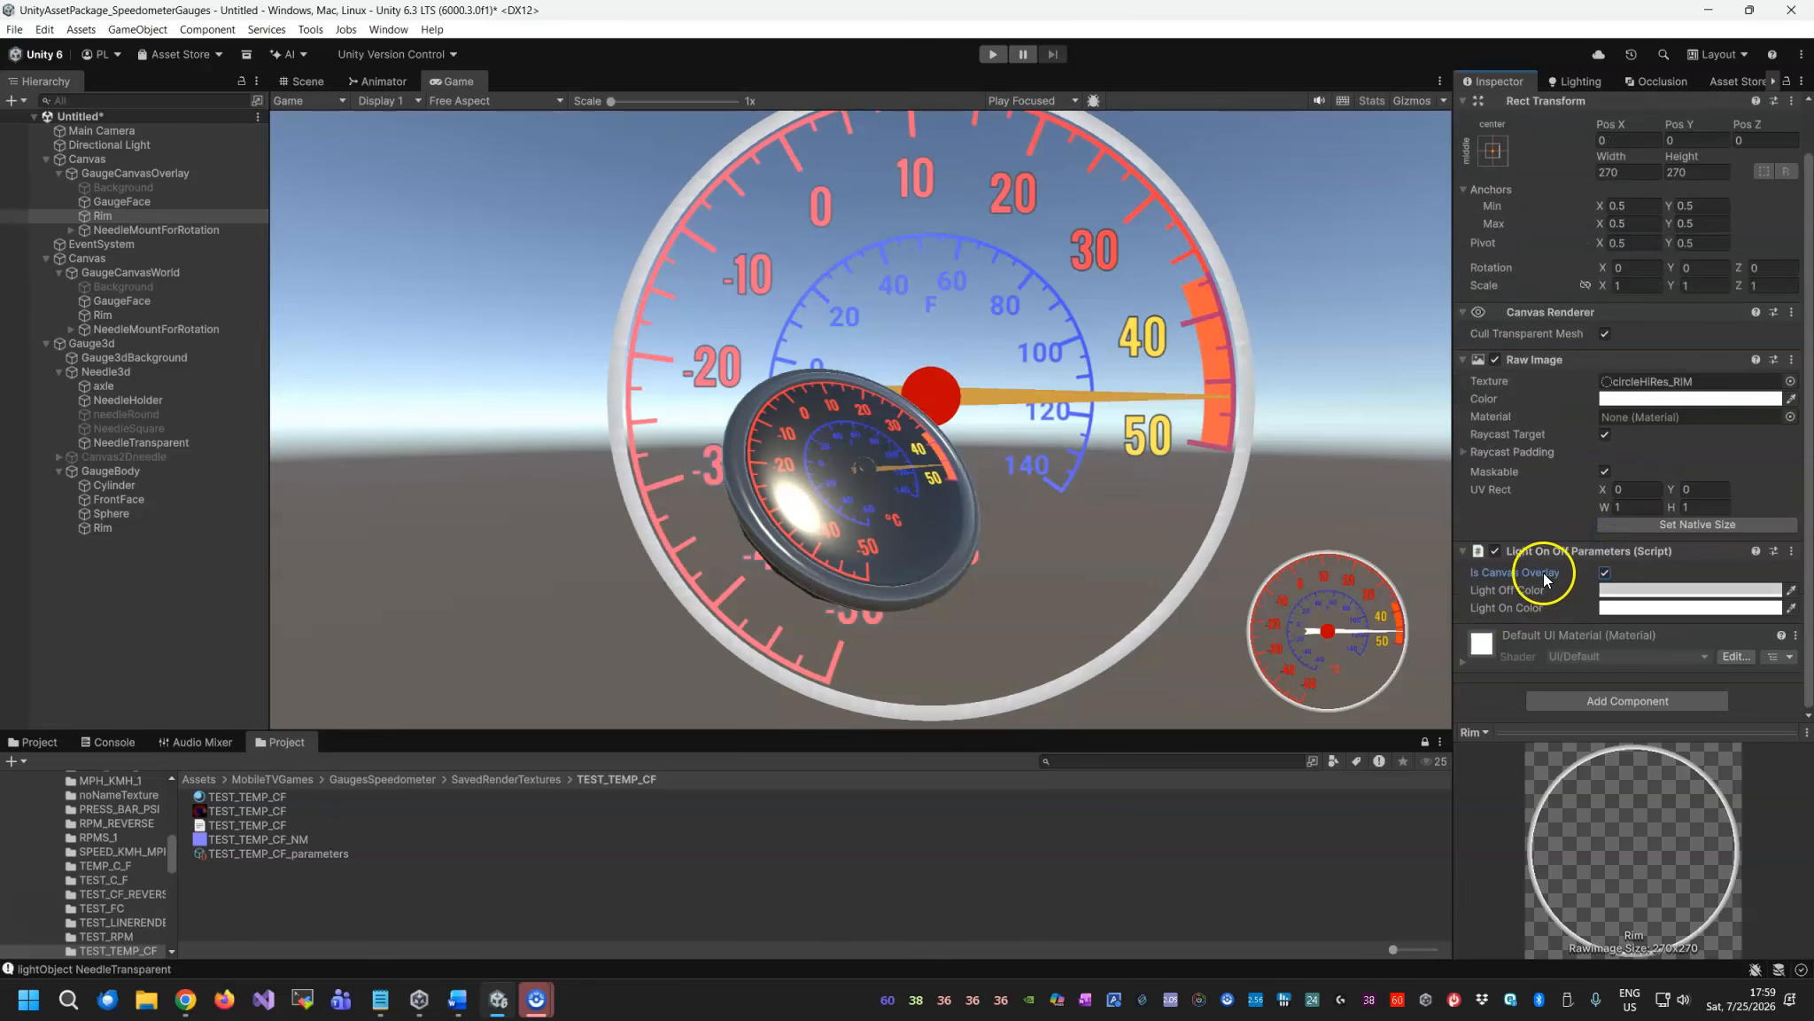
Keep the Light Off Color of GaugeCanvasOverlay's Rim light grey and set its Light On Color to green.
{"action": "left_click", "coordinate": [1669, 591]}
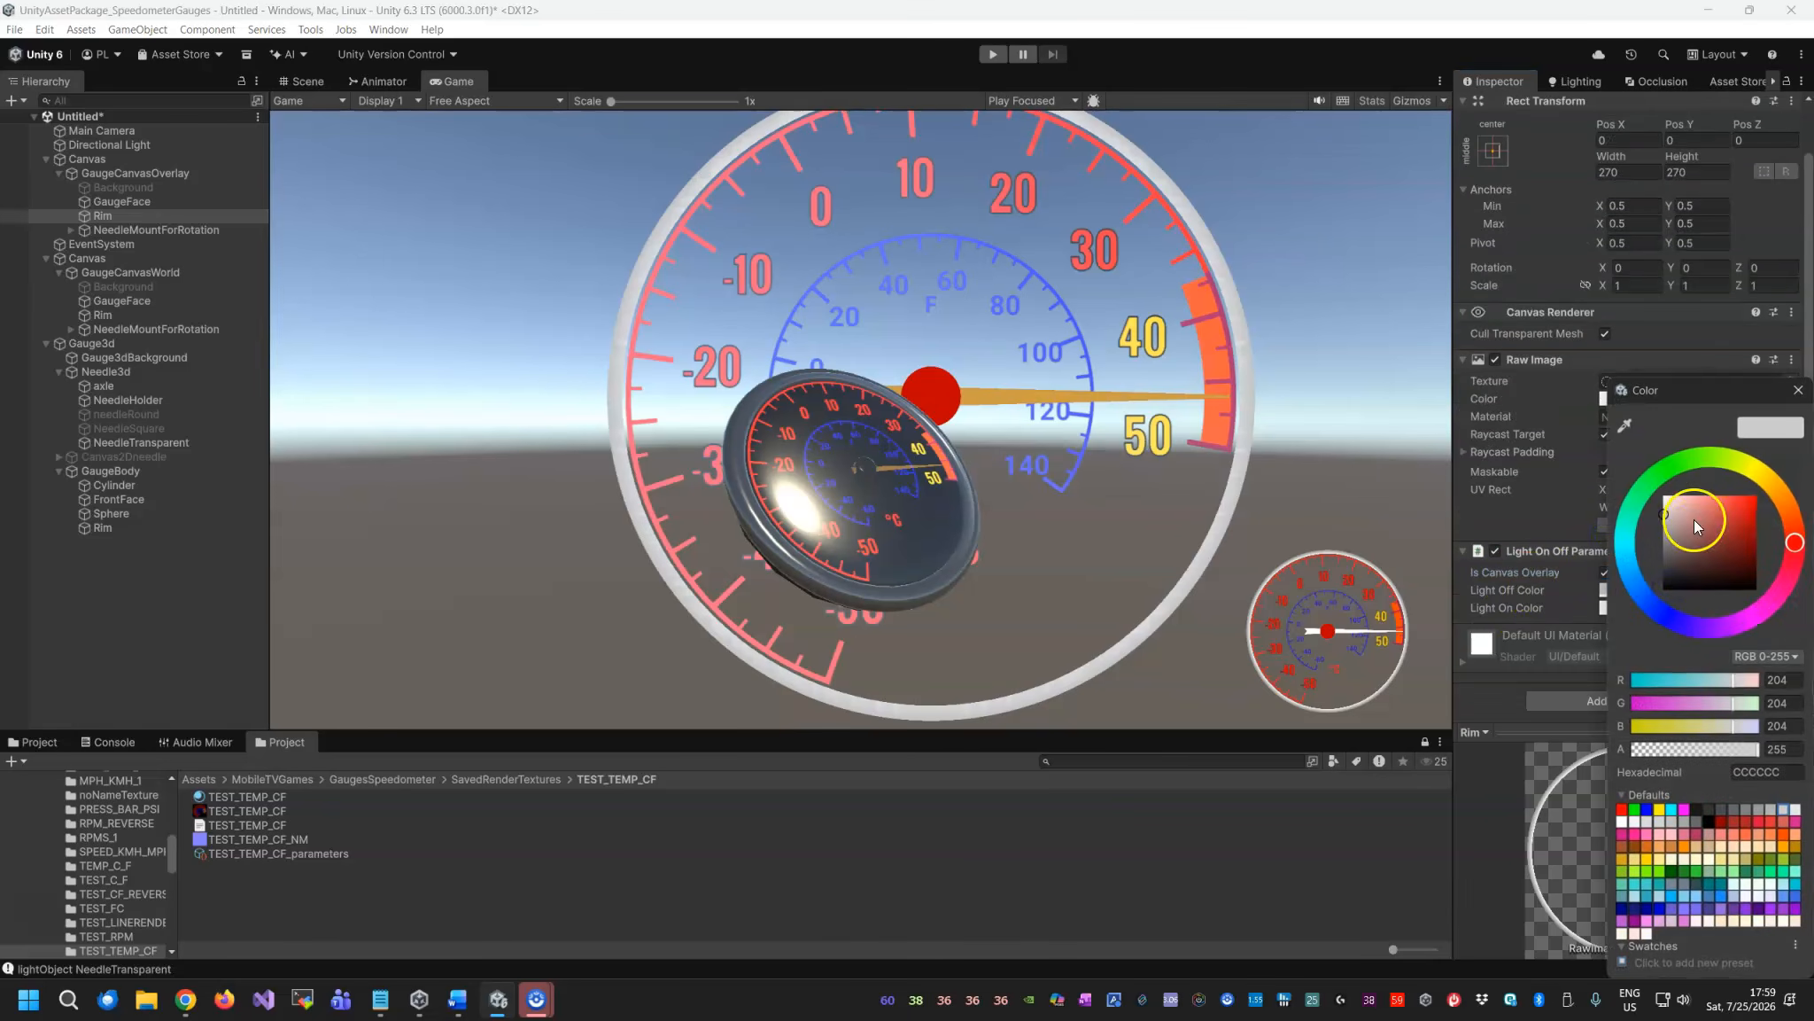
{"action": "left_click", "coordinate": [1797, 391]}
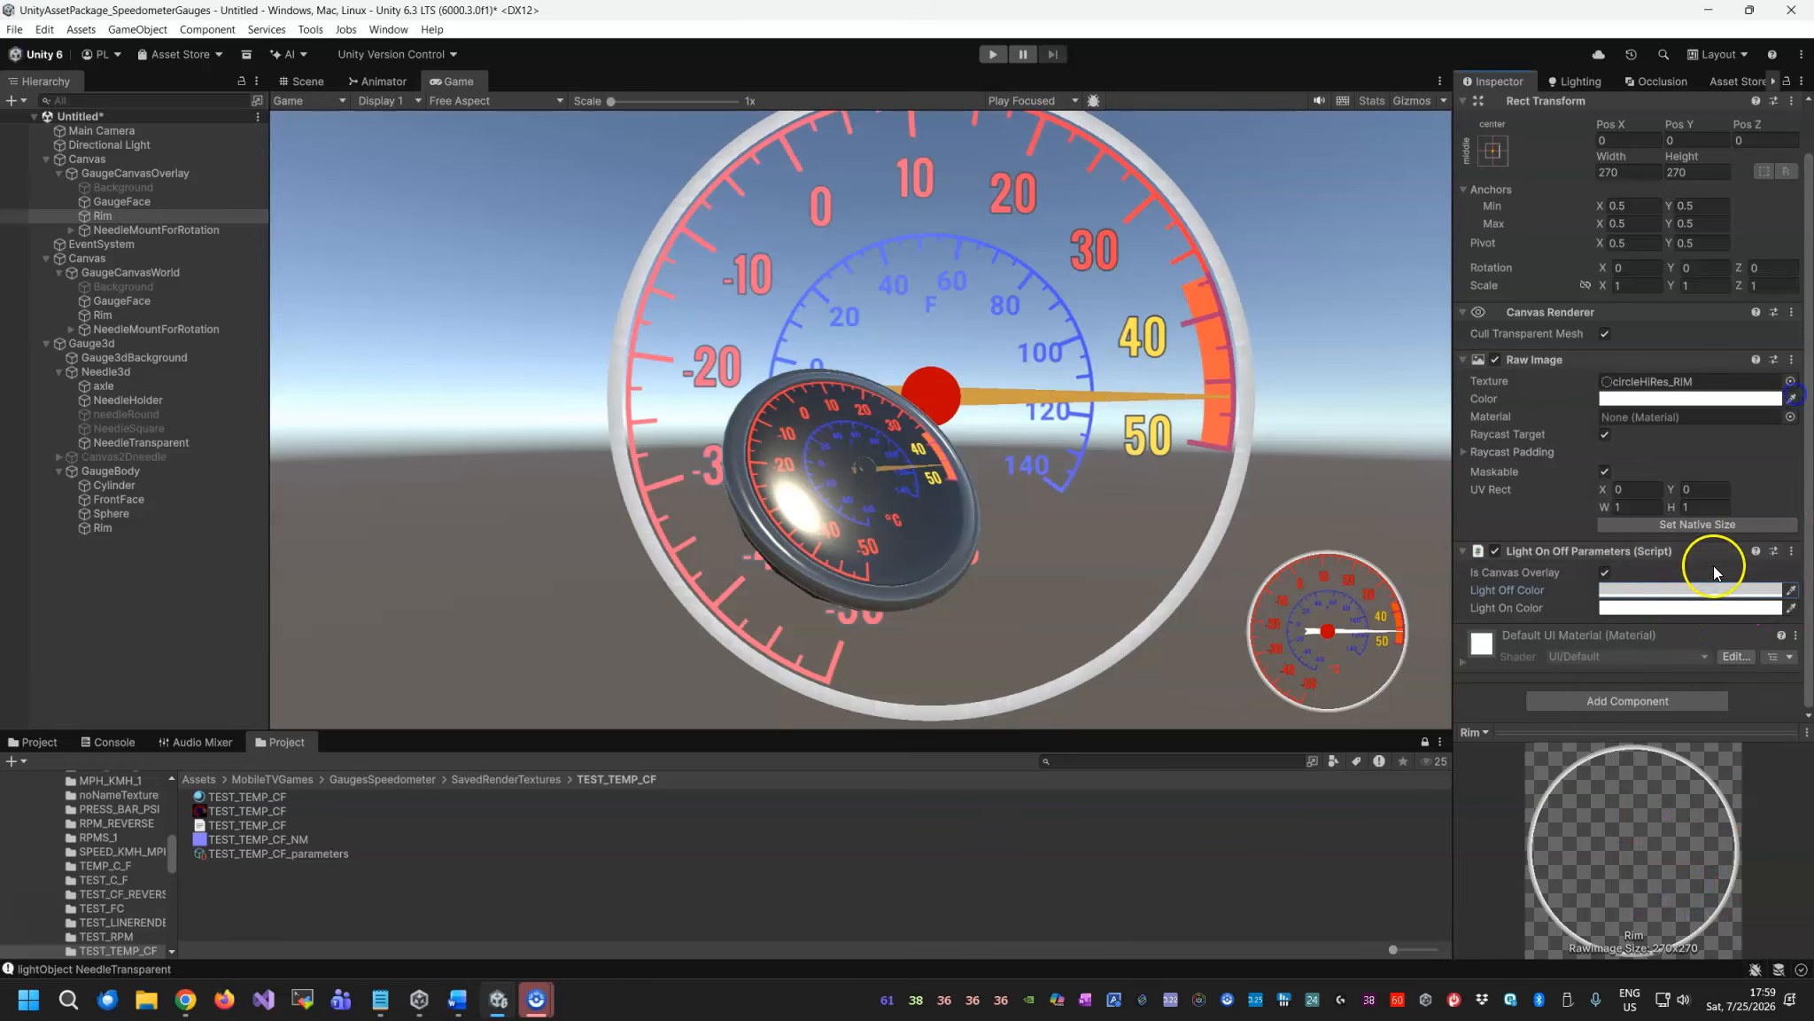
{"action": "left_click", "coordinate": [1688, 611]}
{"action": "left_click", "coordinate": [1677, 465]}
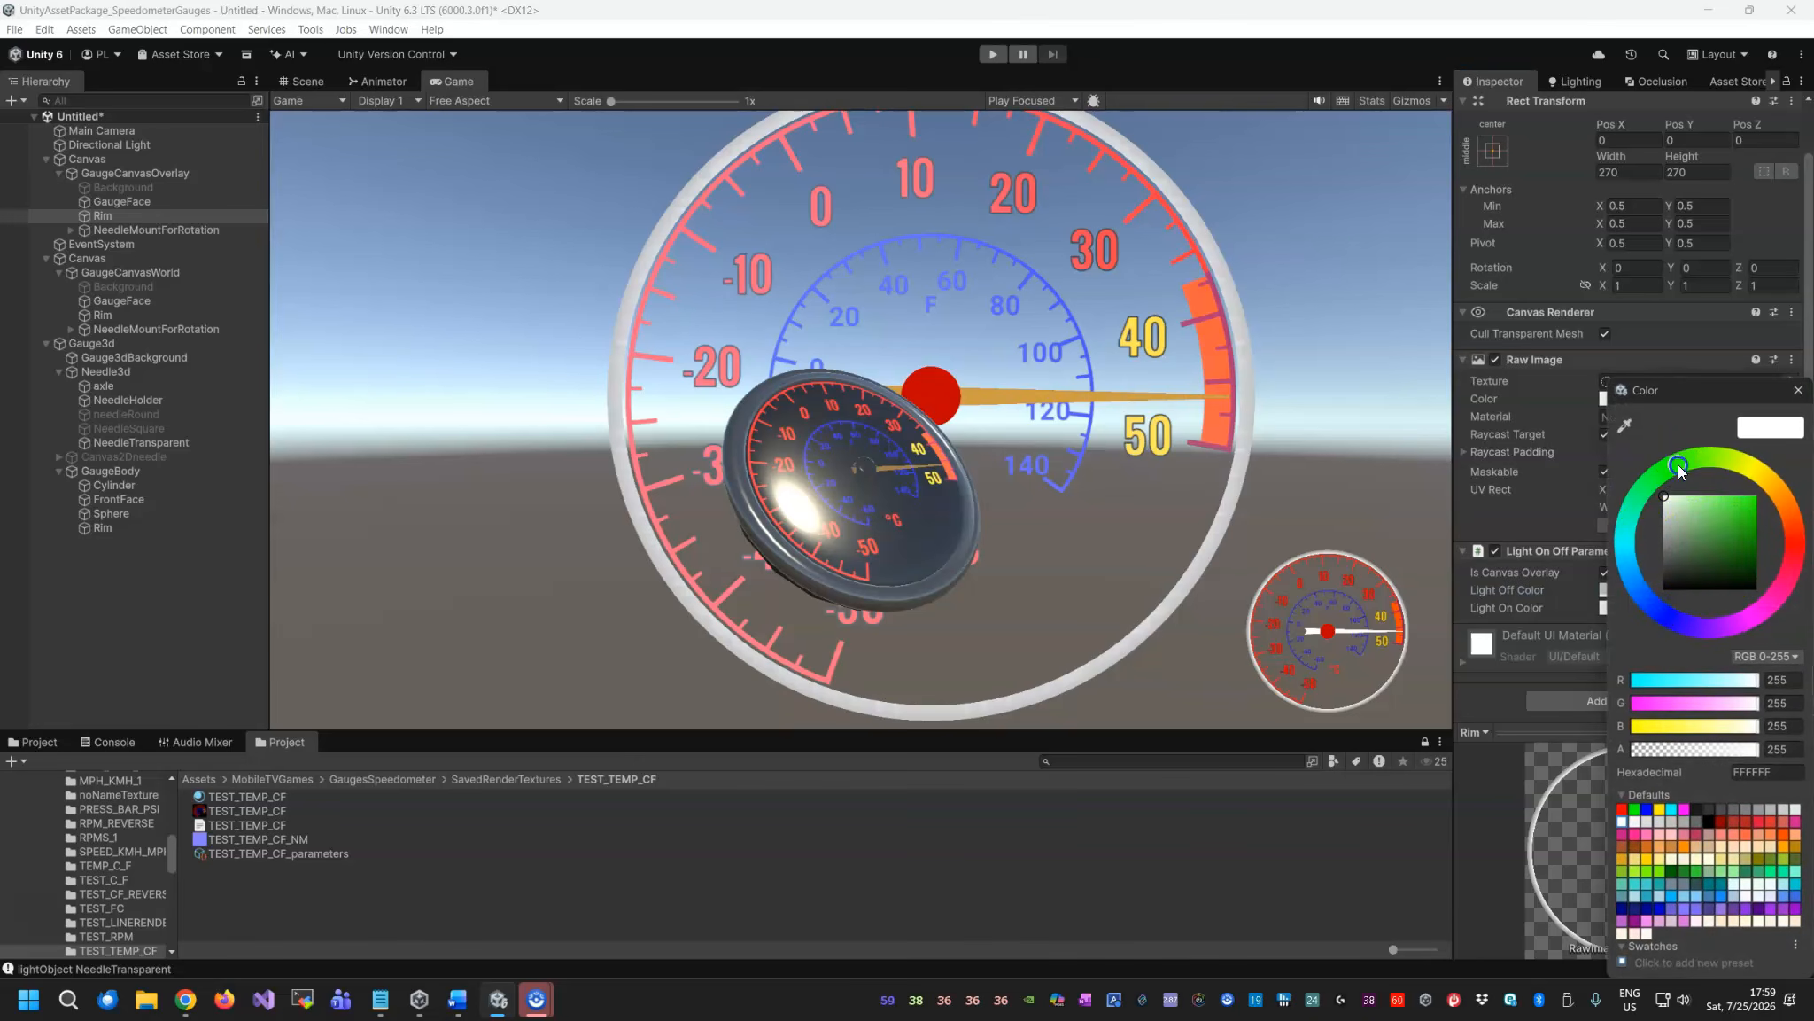
{"action": "left_click_drag", "start_coordinate": [1741, 510], "coordinate": [1768, 480]}
{"action": "left_click", "coordinate": [1797, 391]}
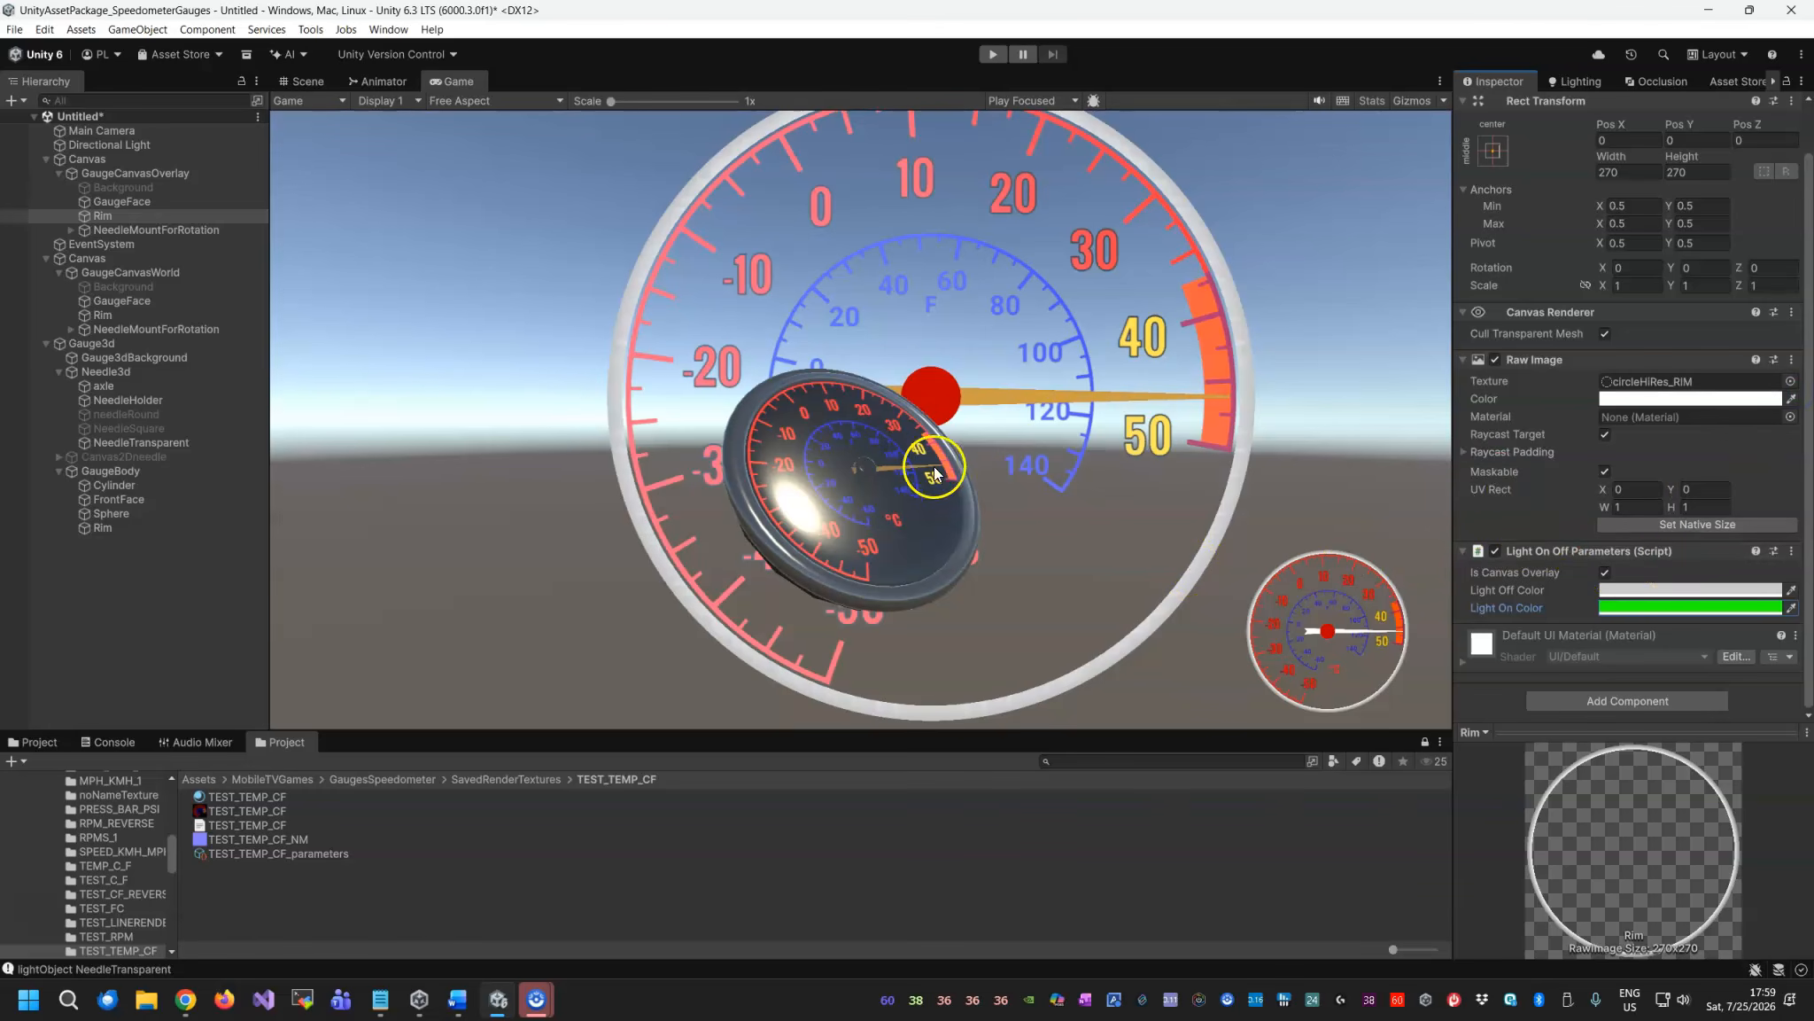
Enter Play mode and test Gauge3d's rim lighting by toggling Light on and off repeatedly.
{"action": "left_click", "coordinate": [995, 57]}
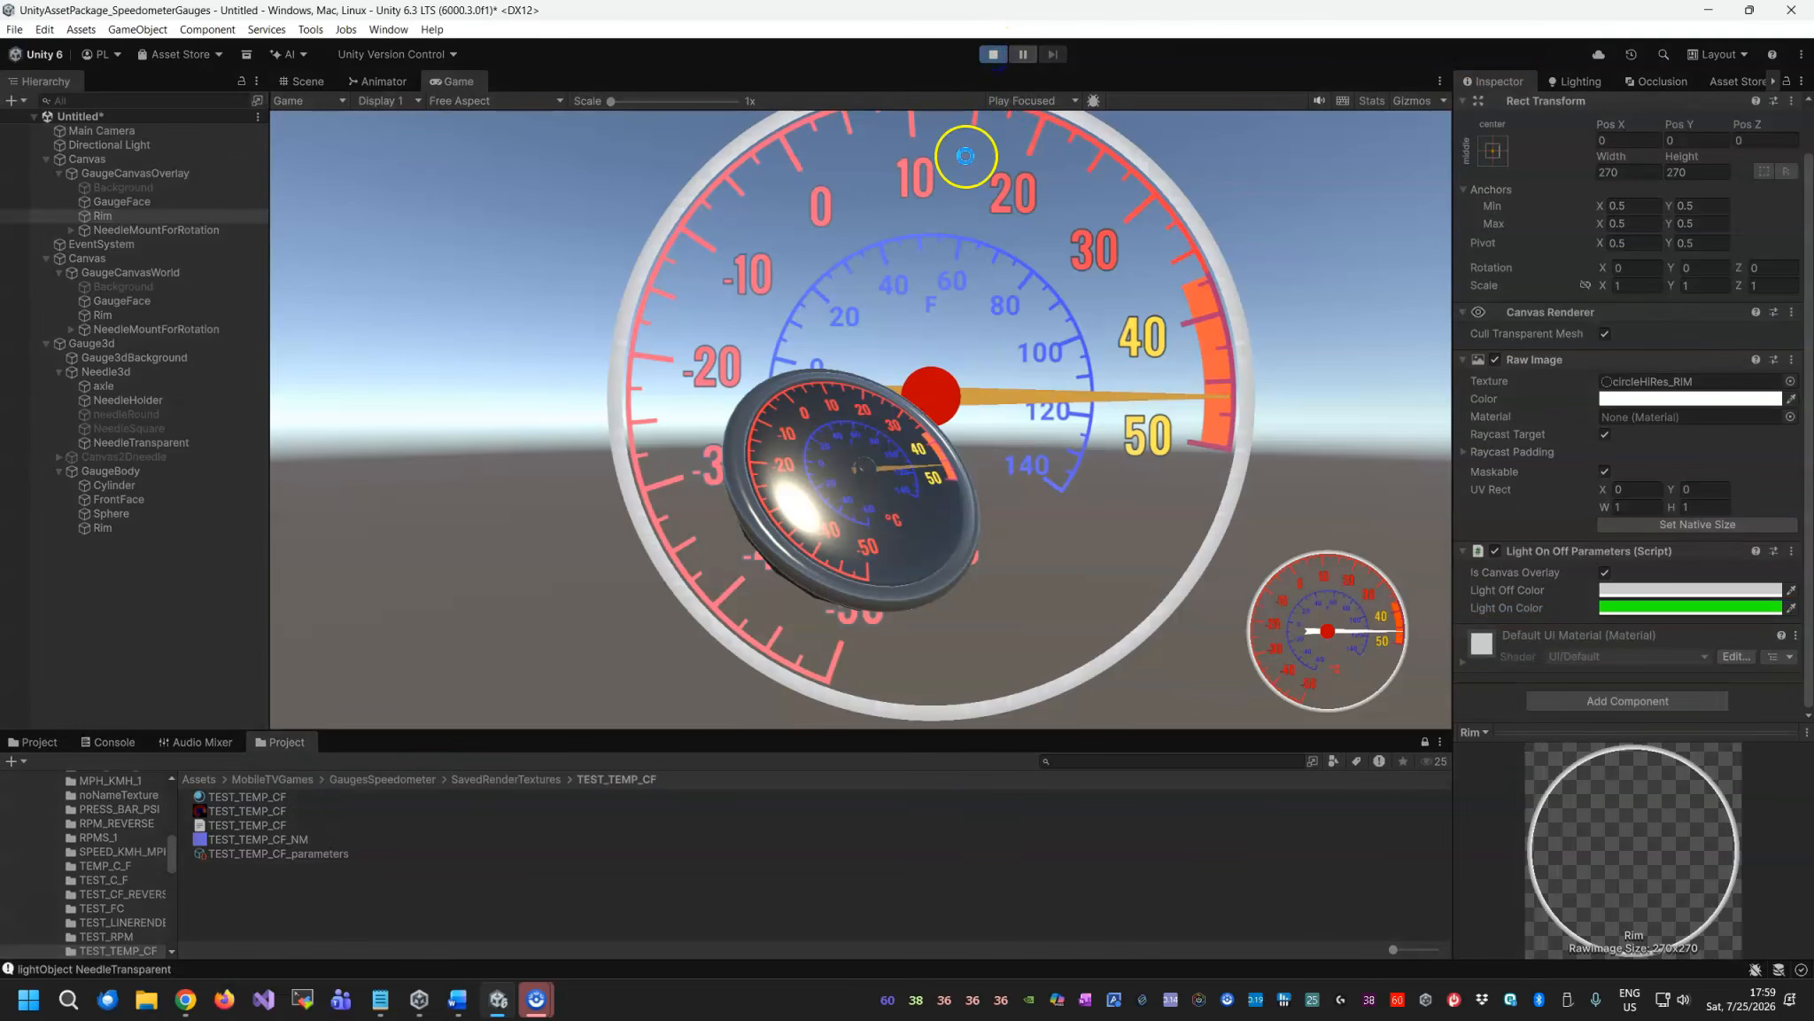
{"action": "left_click", "coordinate": [116, 346]}
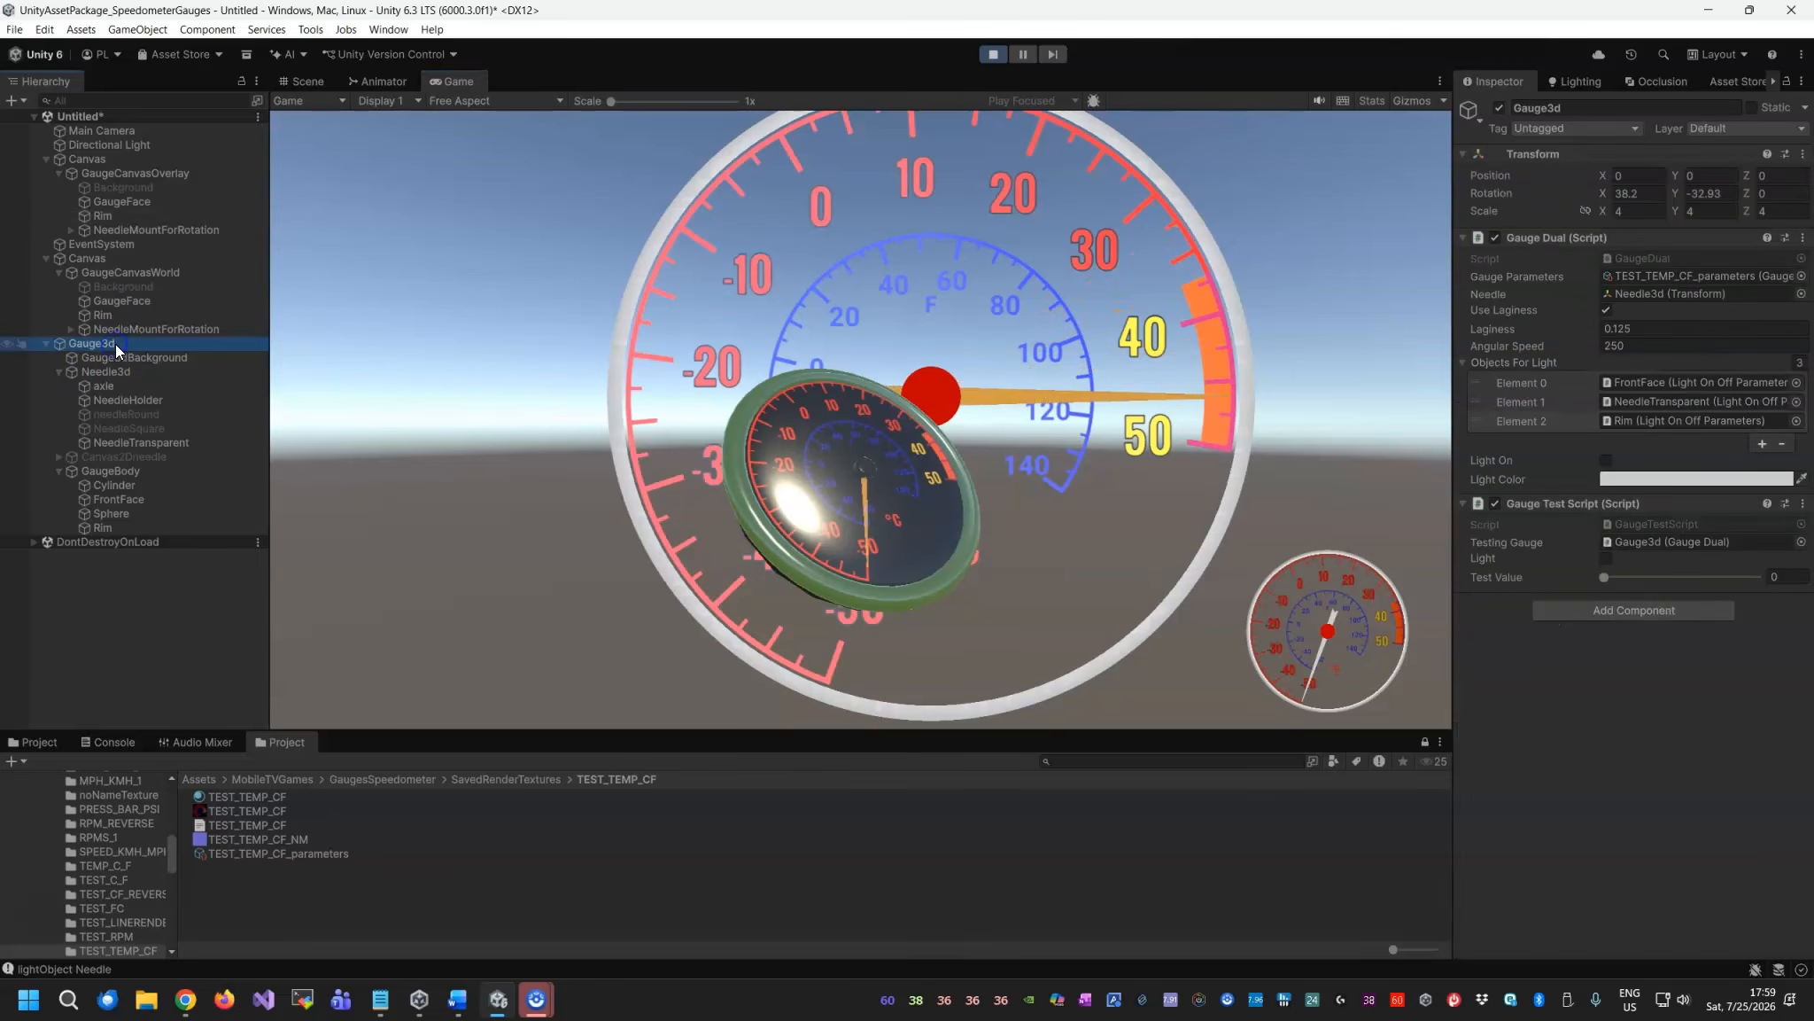
{"action": "left_click", "coordinate": [1607, 559]}
{"action": "left_click", "coordinate": [1607, 558]}
{"action": "left_click", "coordinate": [1607, 558]}
{"action": "left_click", "coordinate": [1607, 558]}
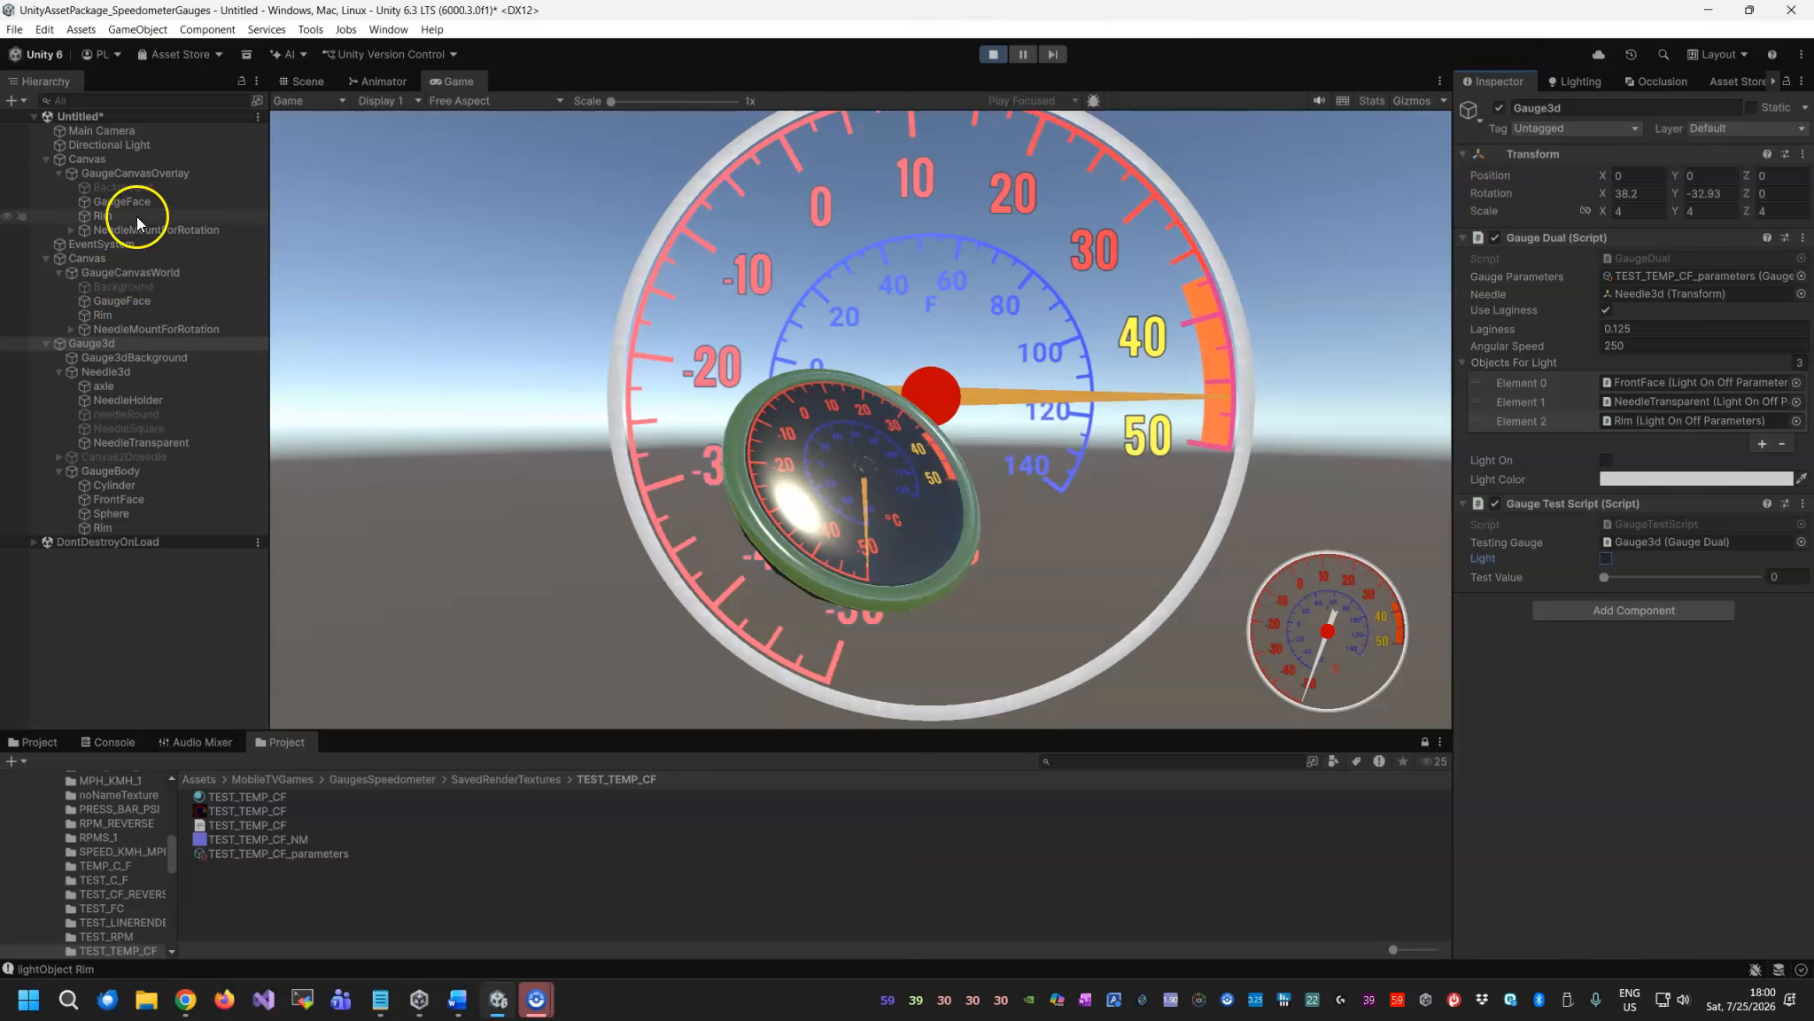
Test GaugeCanvasOverlay's lighting in Play mode by toggling its Light option.
{"action": "left_click", "coordinate": [131, 175]}
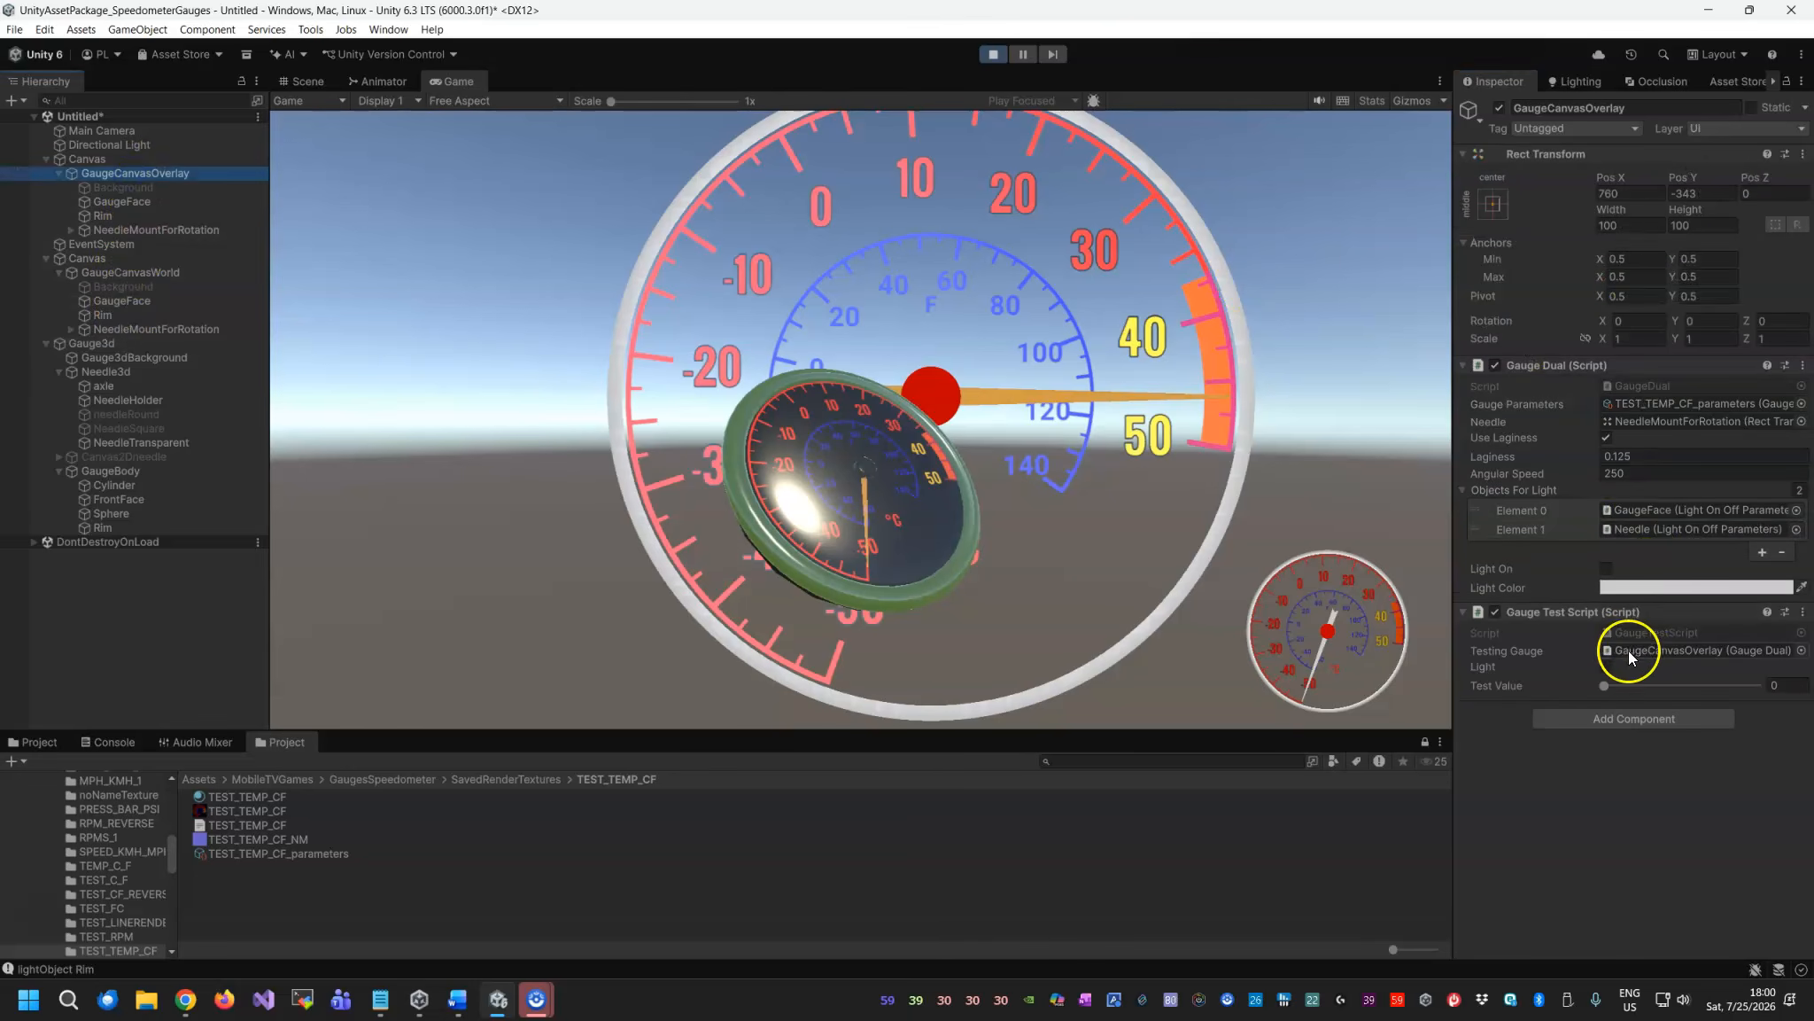
{"action": "left_click", "coordinate": [1608, 669]}
{"action": "left_click", "coordinate": [1607, 668]}
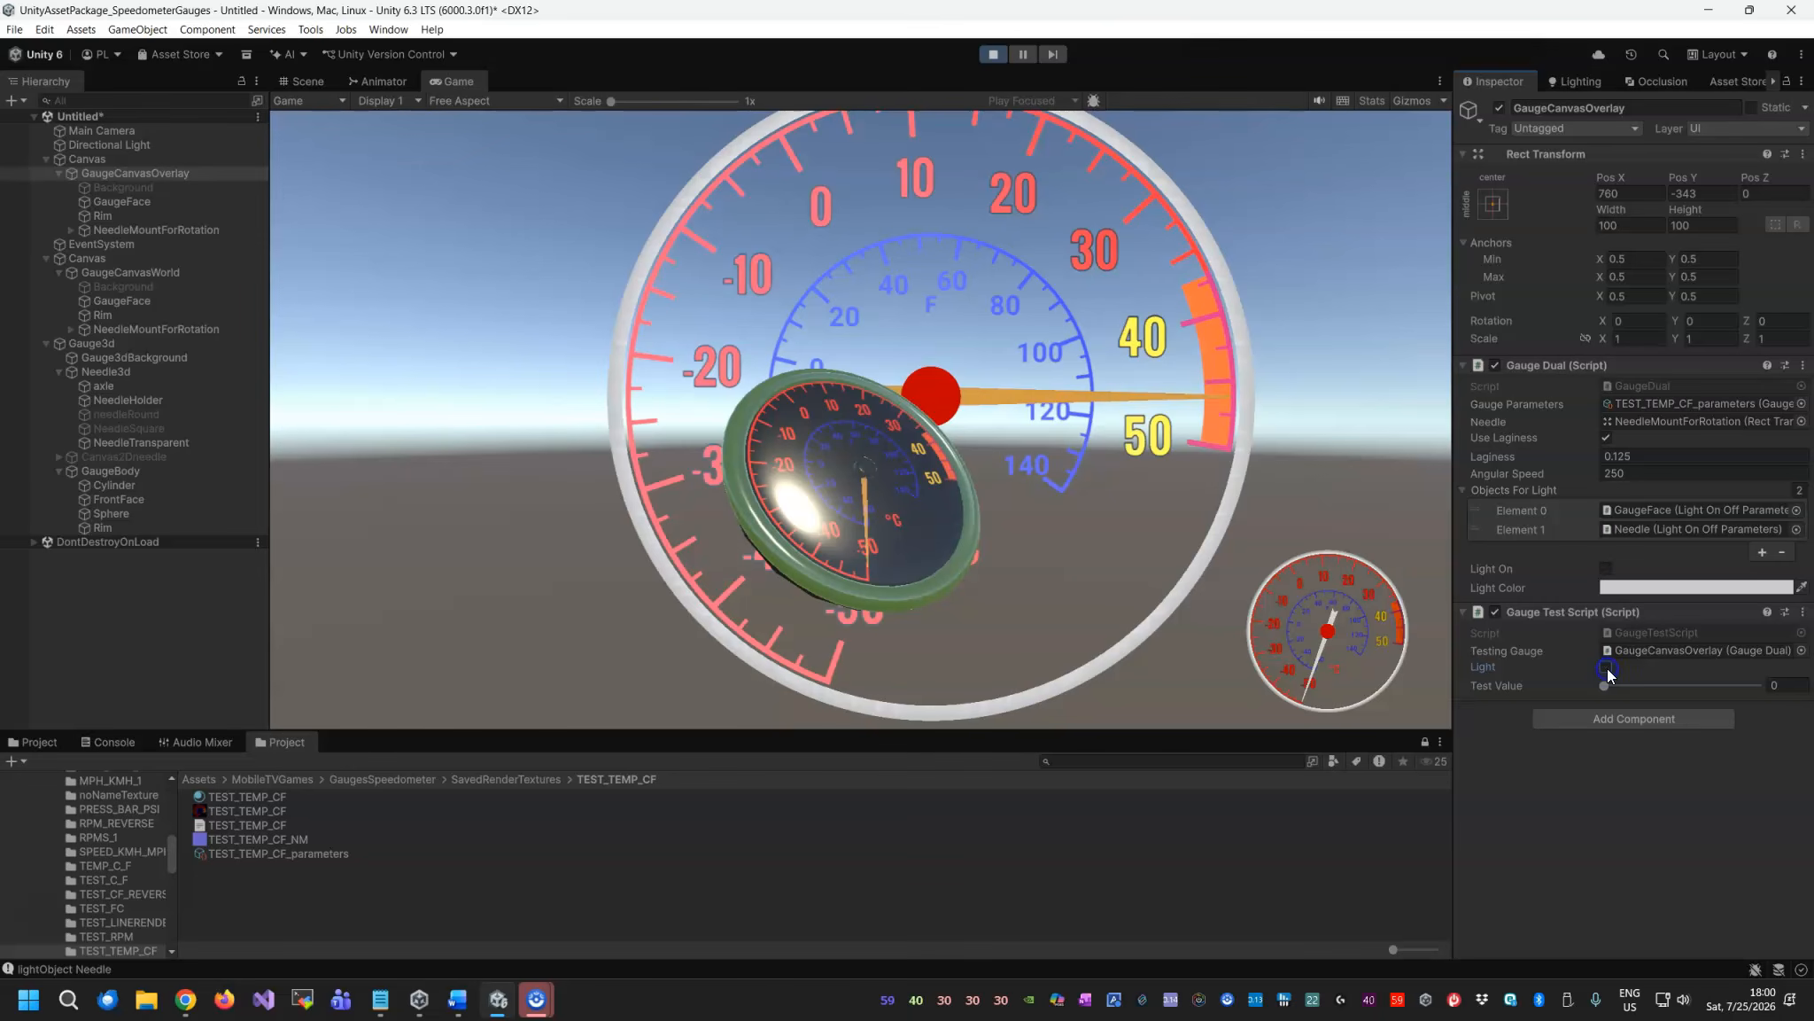
{"action": "left_click", "coordinate": [1607, 669]}
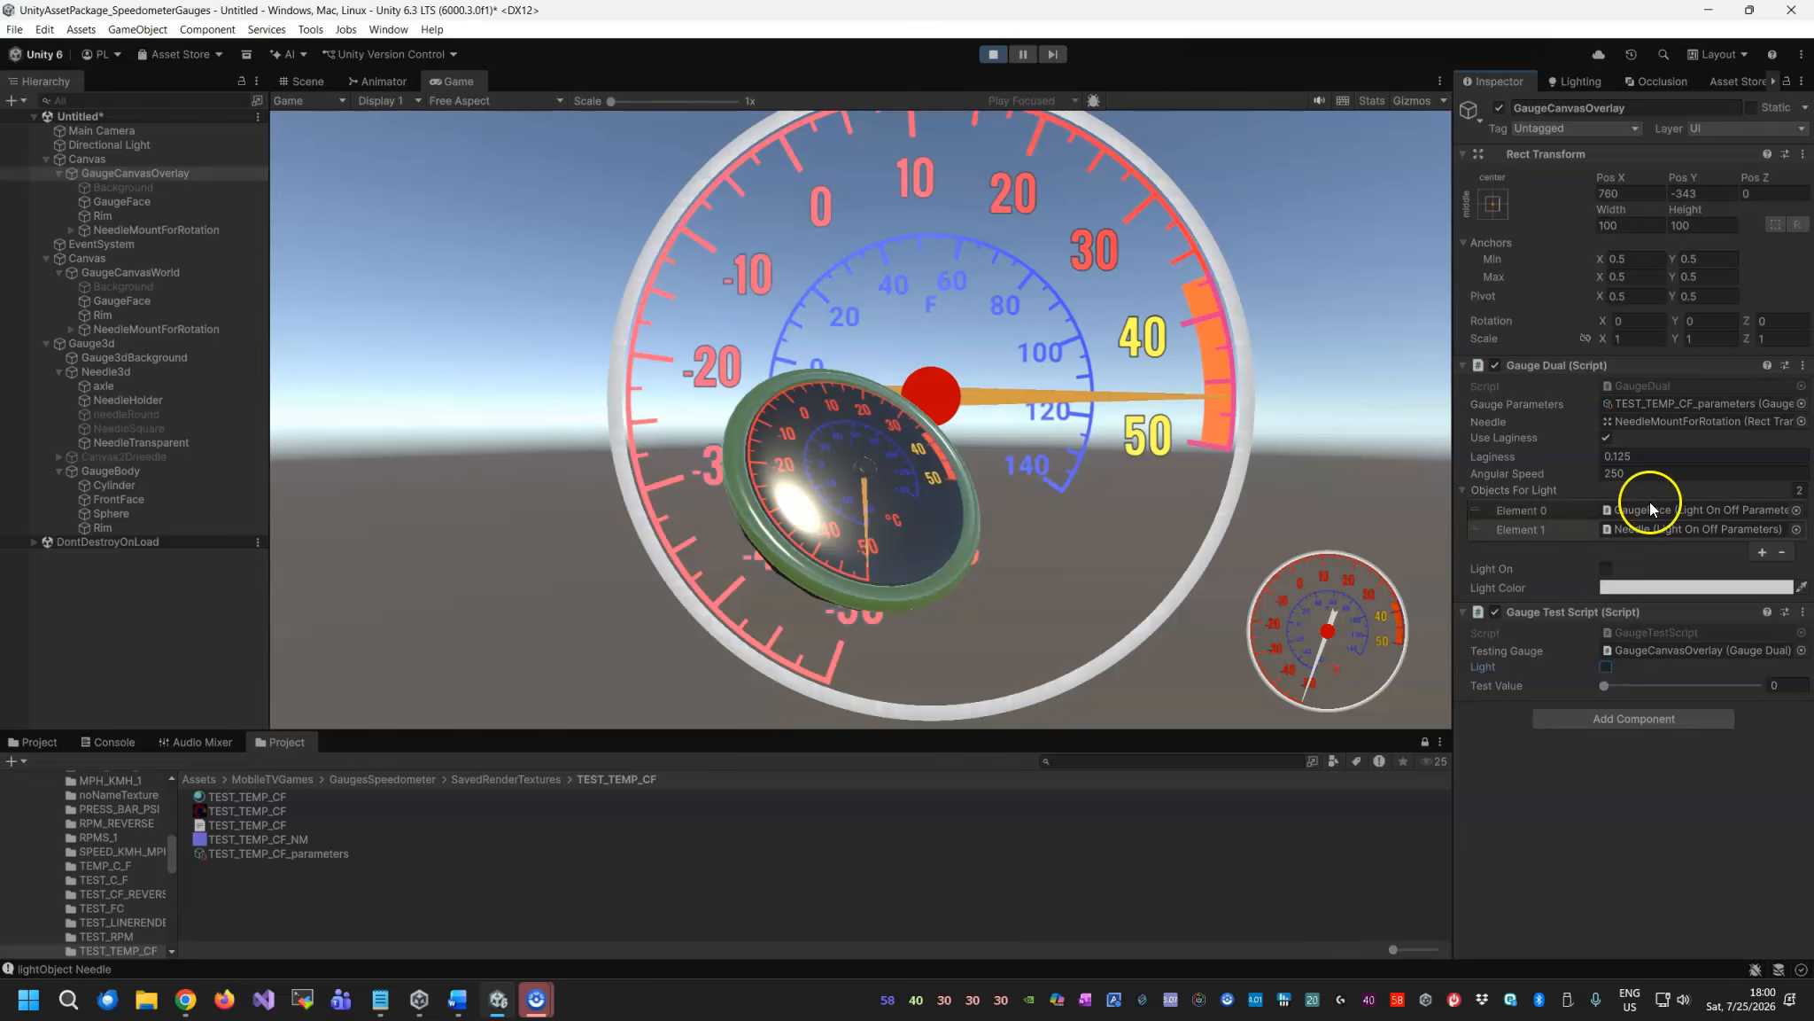
Add GaugeCanvasOverlay's Rim as the third element of its Objects For Light and test it by toggling Light on and off.
{"action": "left_click", "coordinate": [1762, 552]}
{"action": "left_click", "coordinate": [126, 319]}
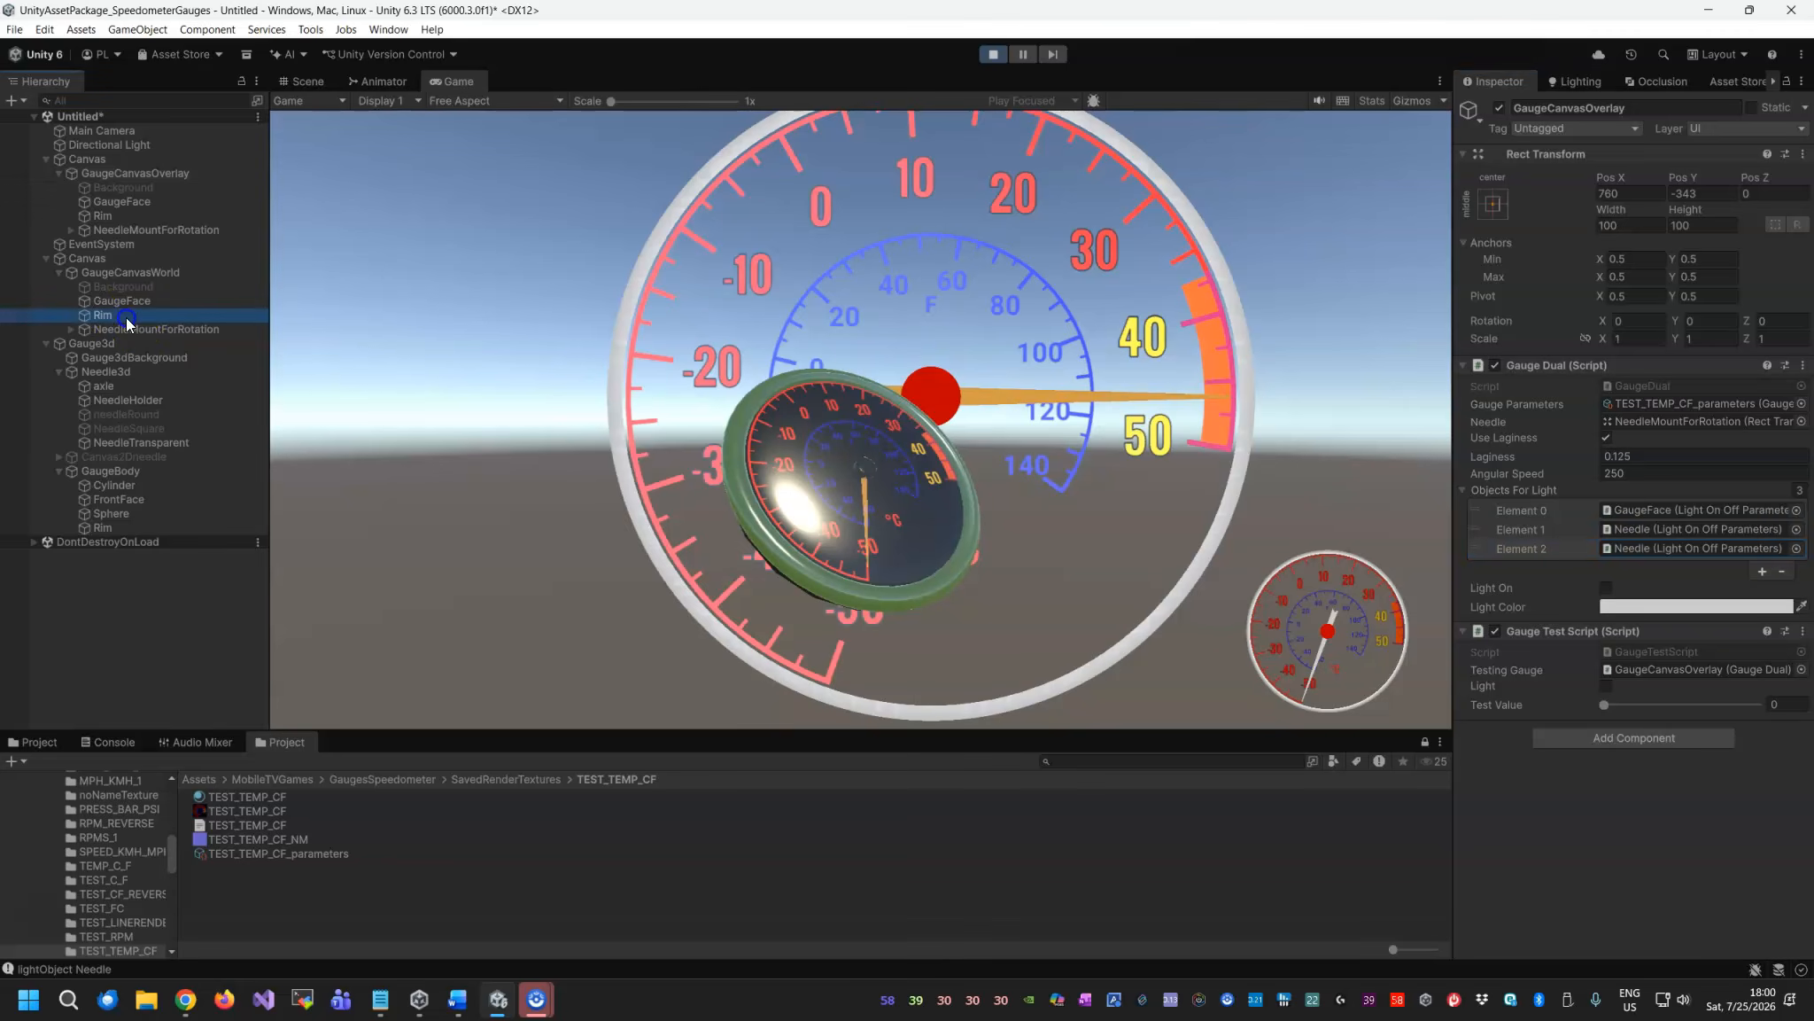
{"action": "left_click", "coordinate": [104, 216]}
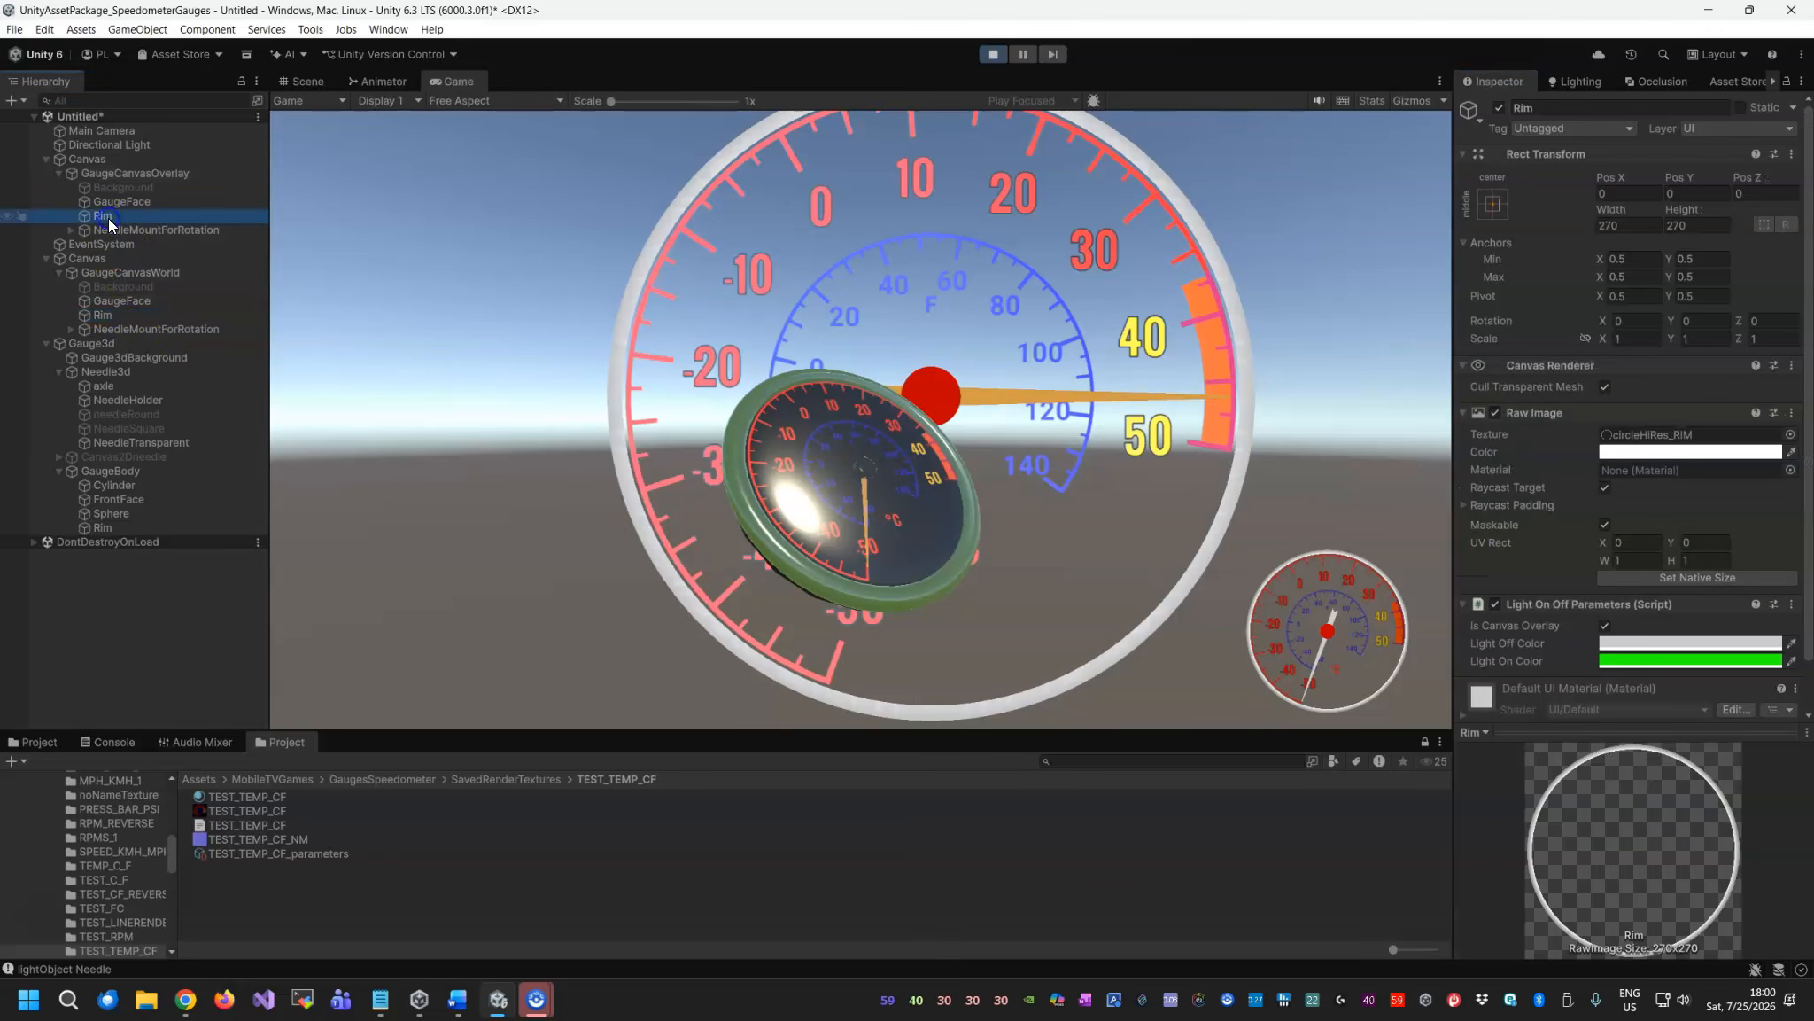
{"action": "left_click", "coordinate": [133, 172]}
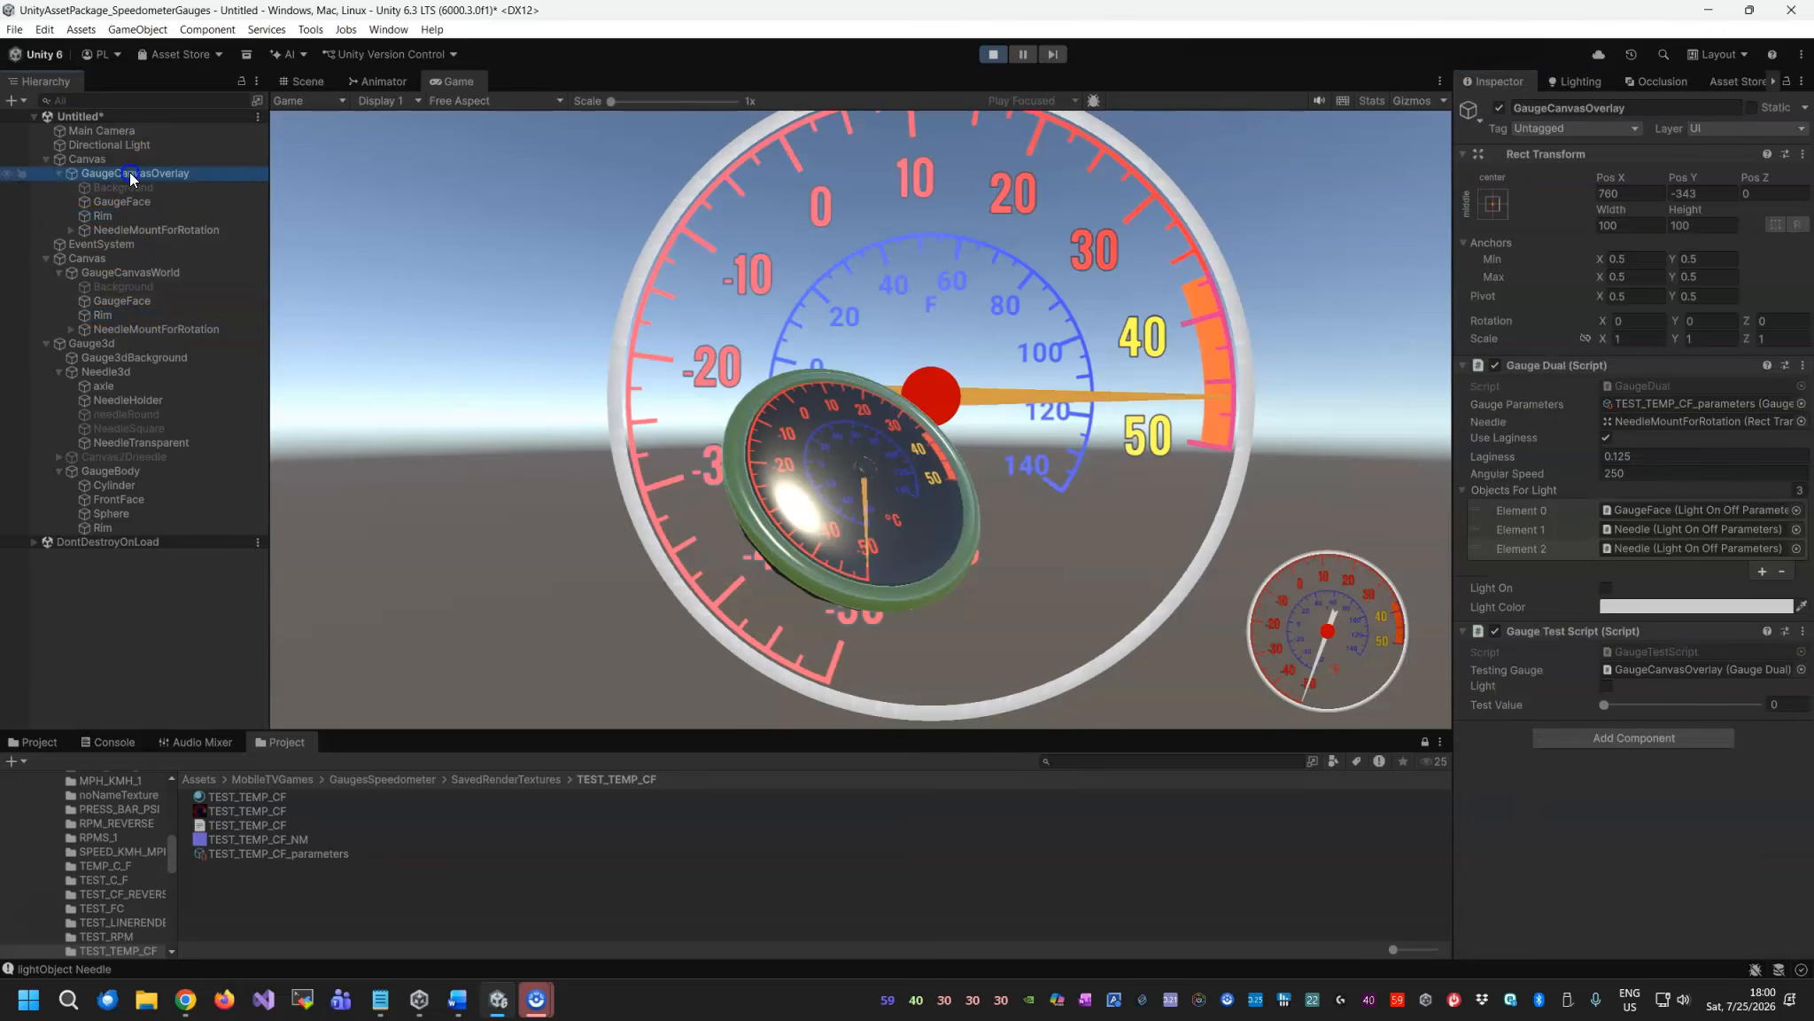
{"action": "left_click", "coordinate": [1689, 548]}
{"action": "left_click", "coordinate": [1607, 686]}
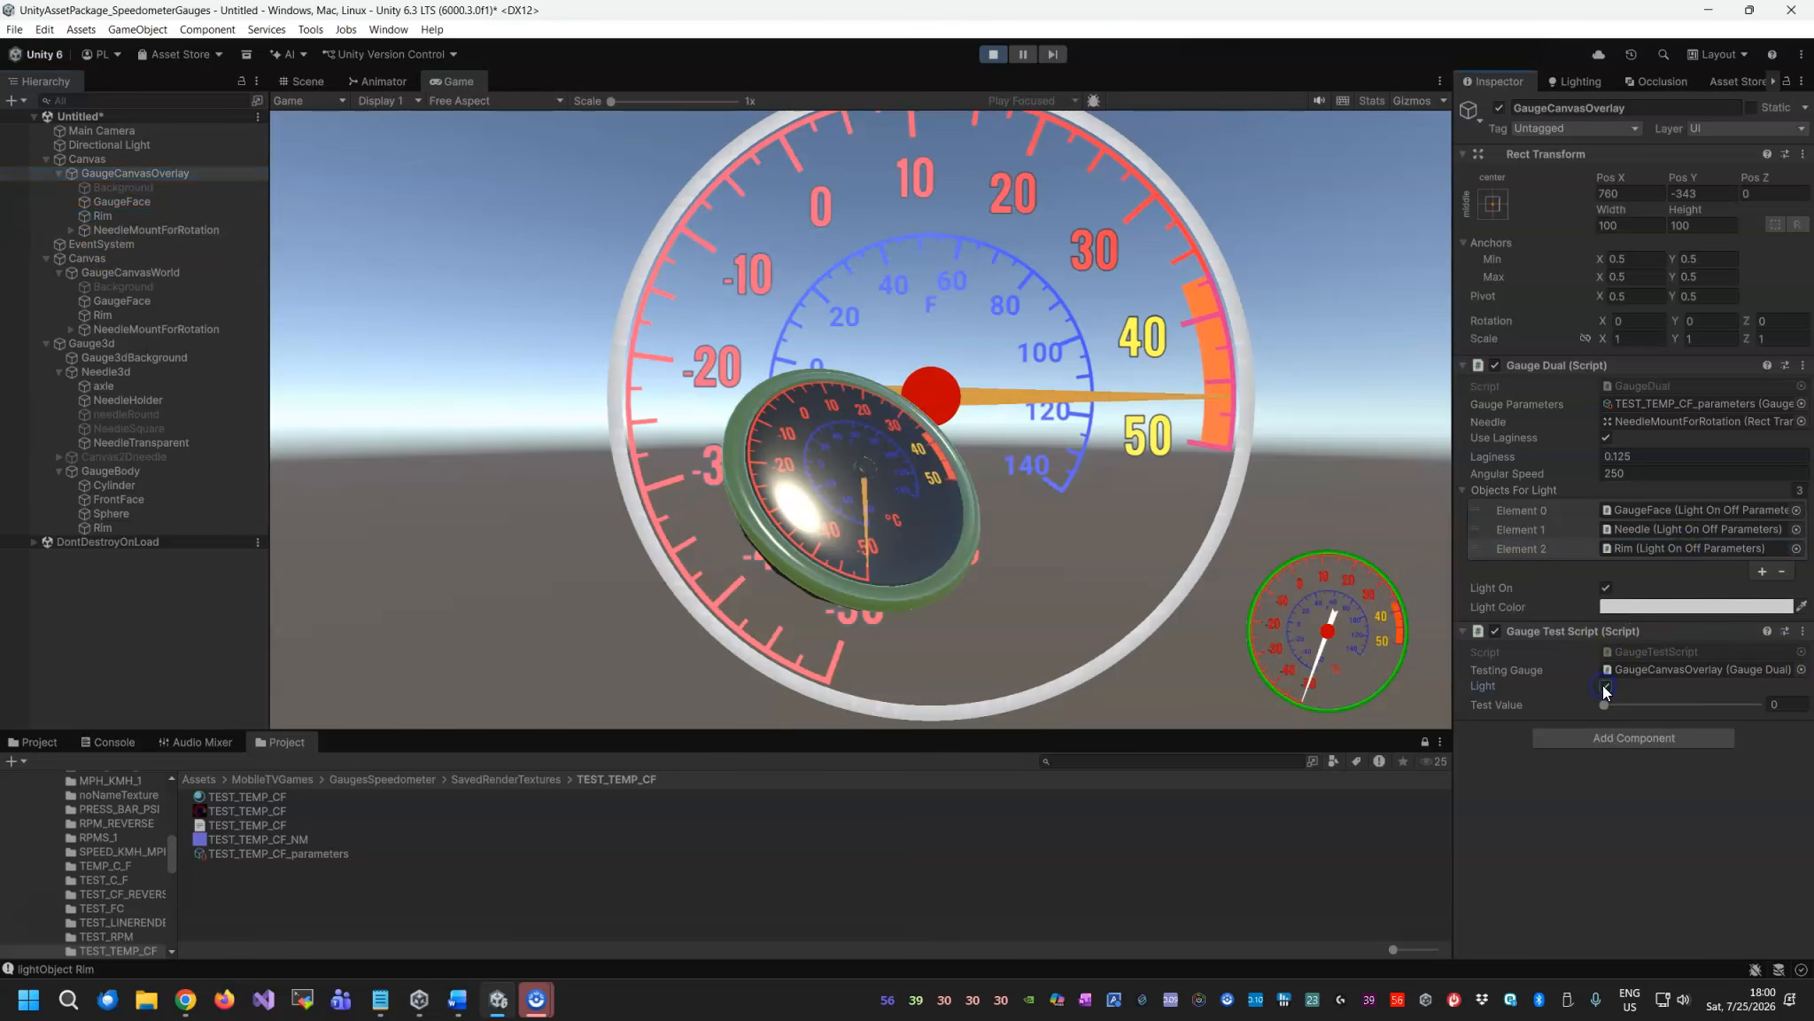
{"action": "left_click", "coordinate": [1607, 686]}
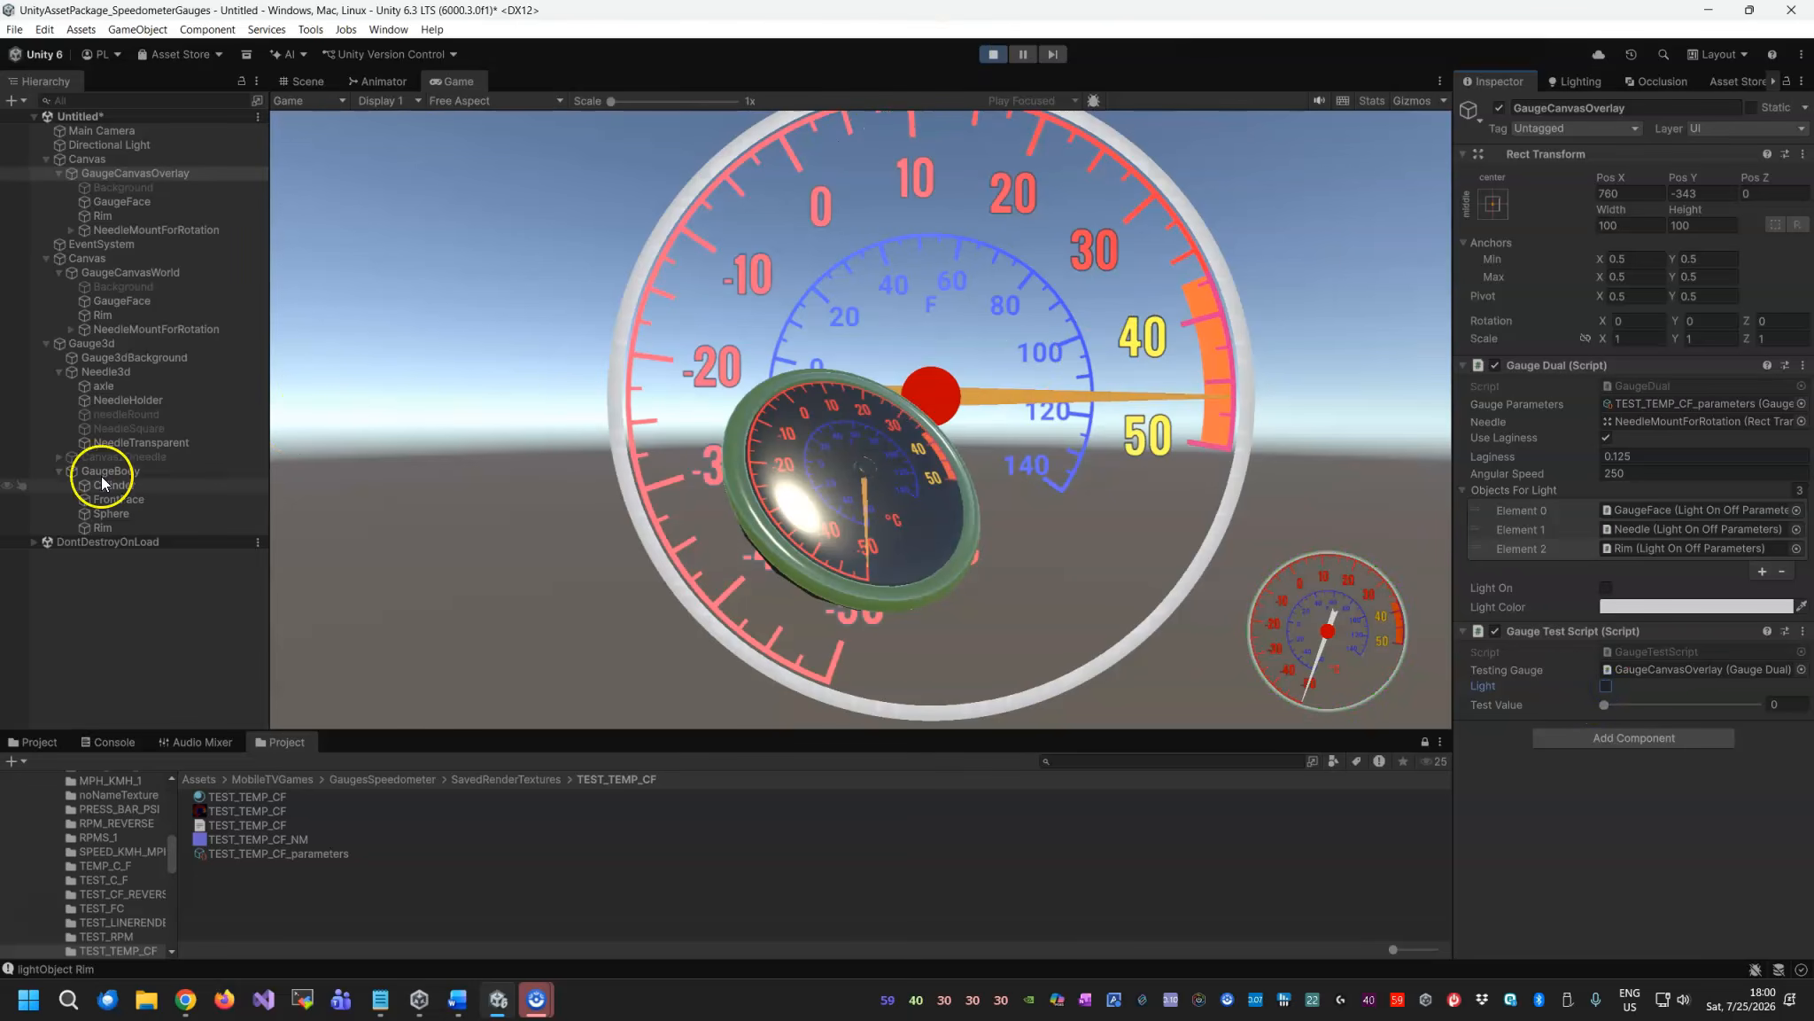
Set the Light Off Emission of Gauge3d's Rim to -5 and test it by repeatedly toggling Gauge3d's Light option.
{"action": "left_click", "coordinate": [120, 529]}
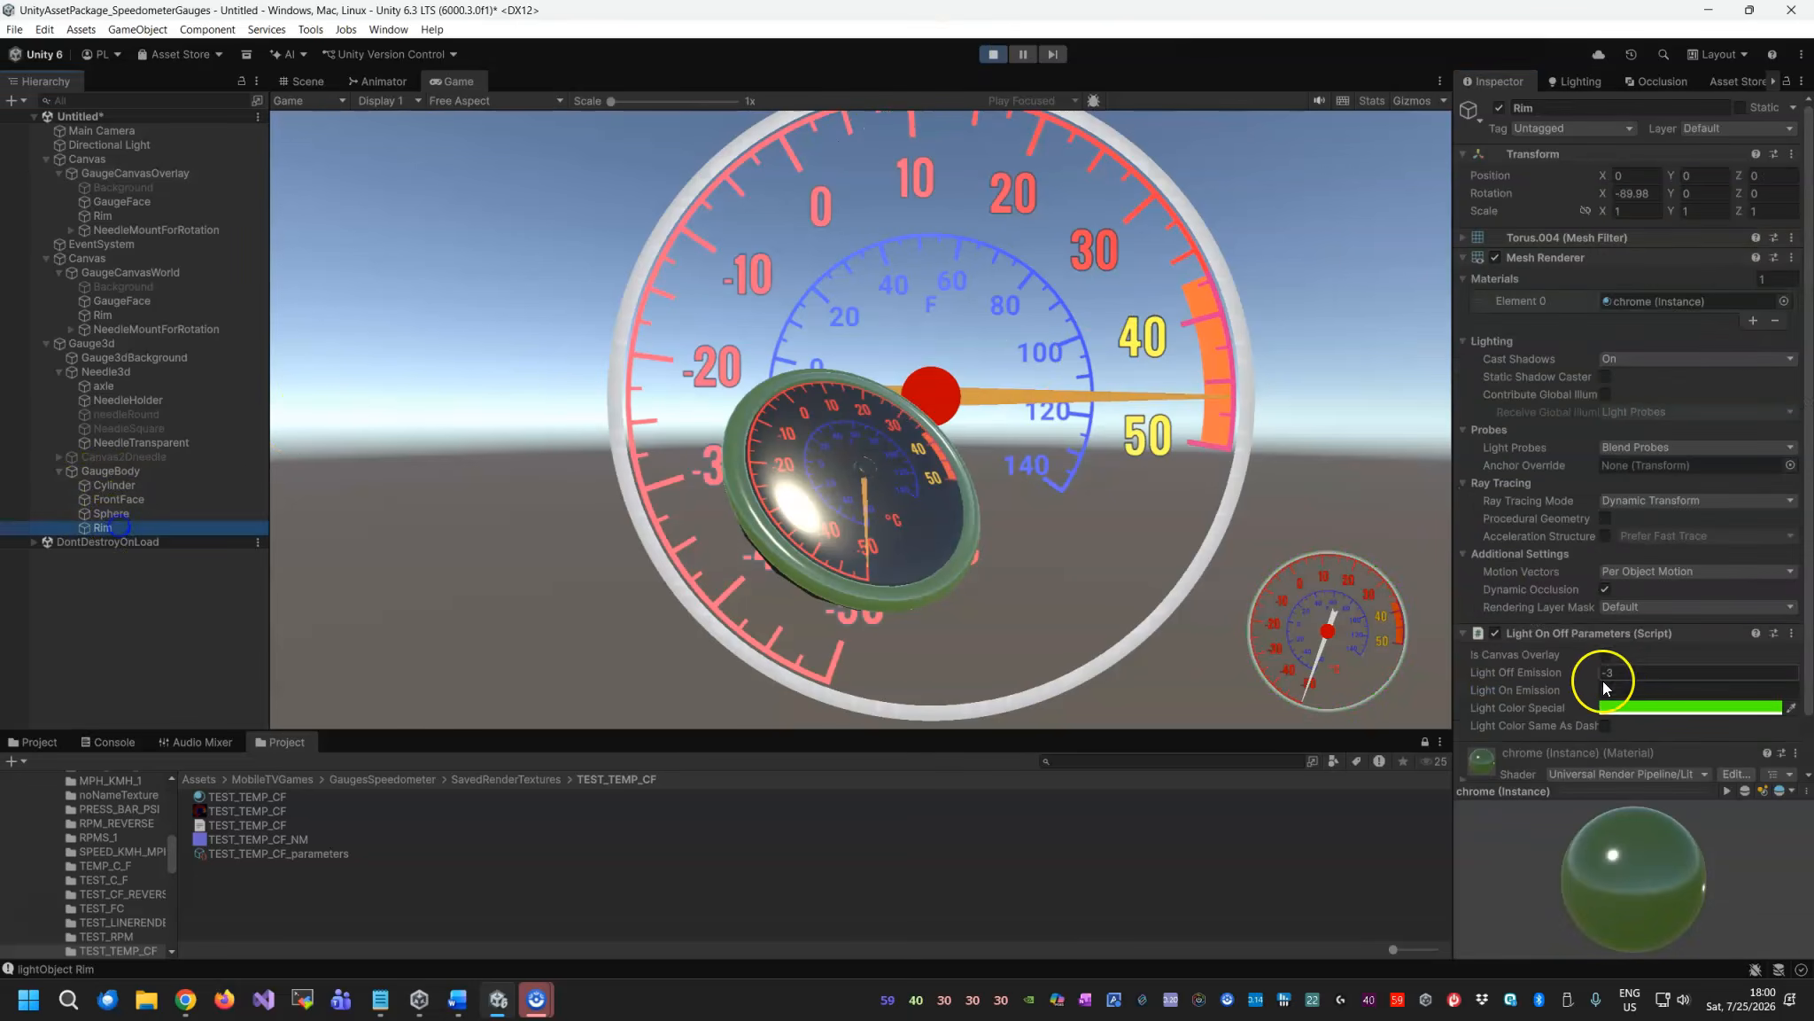
{"action": "left_click", "coordinate": [1643, 674]}
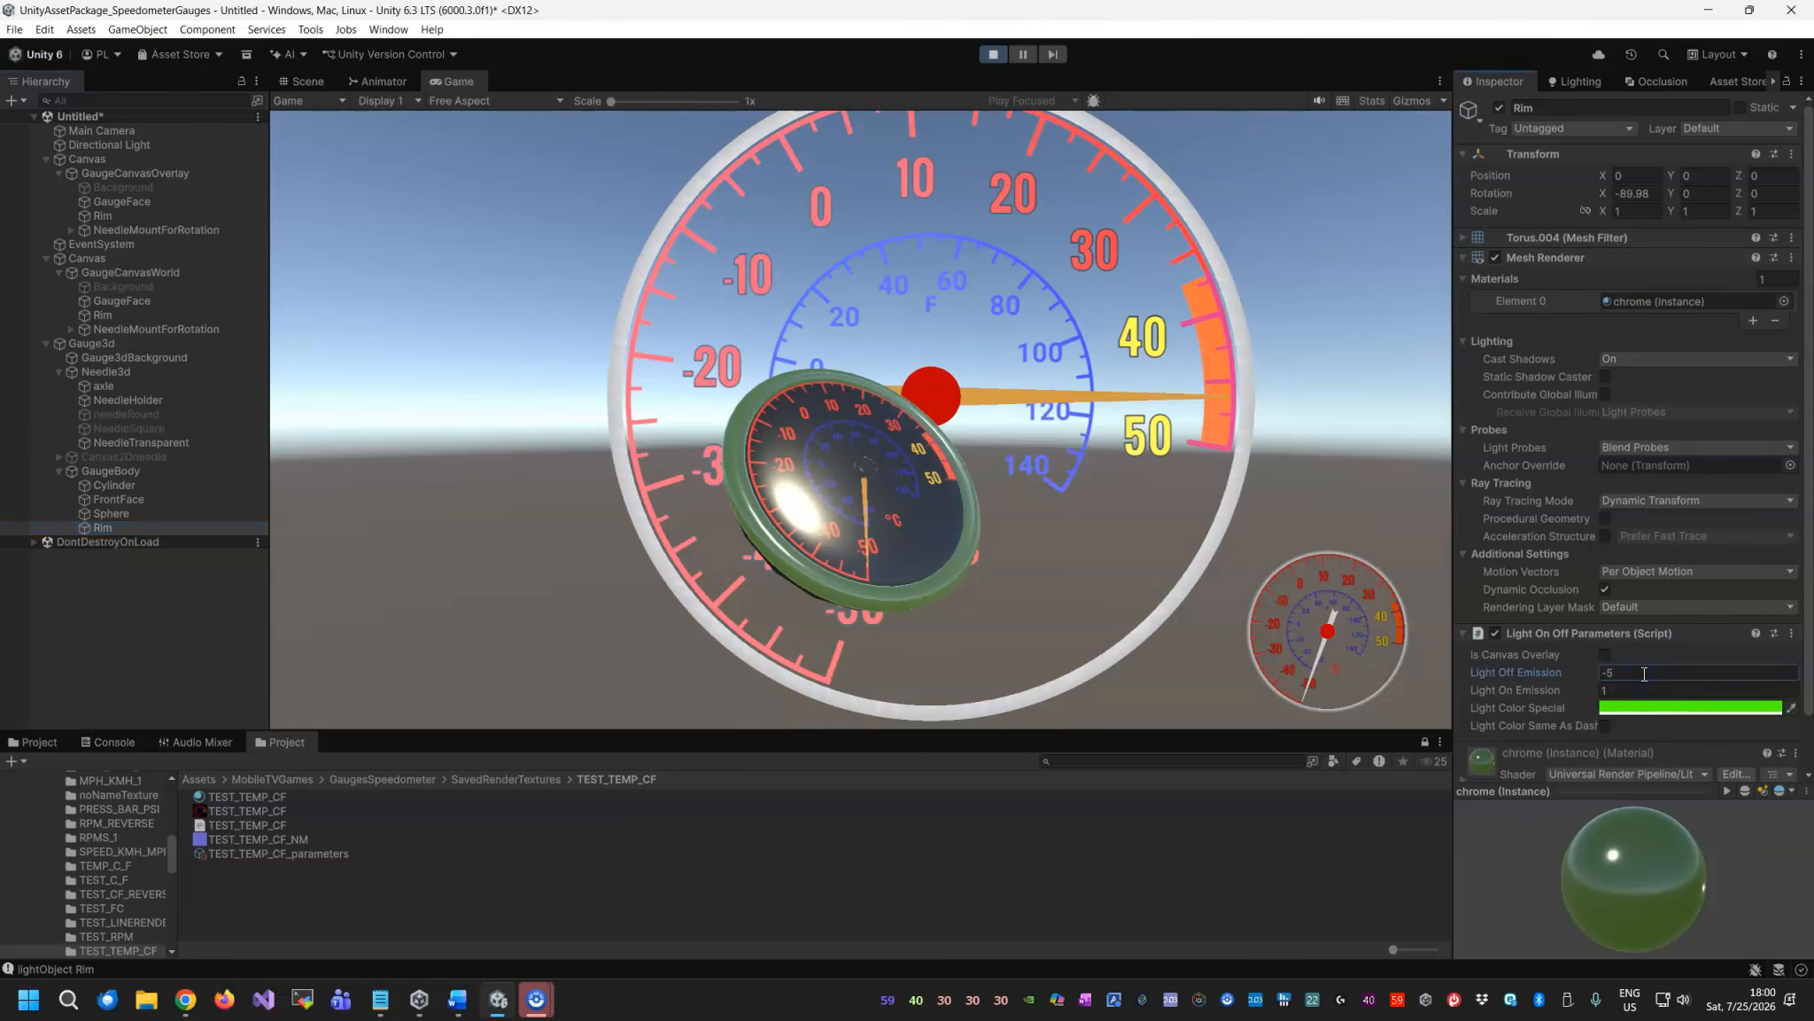
{"action": "left_click", "coordinate": [127, 345]}
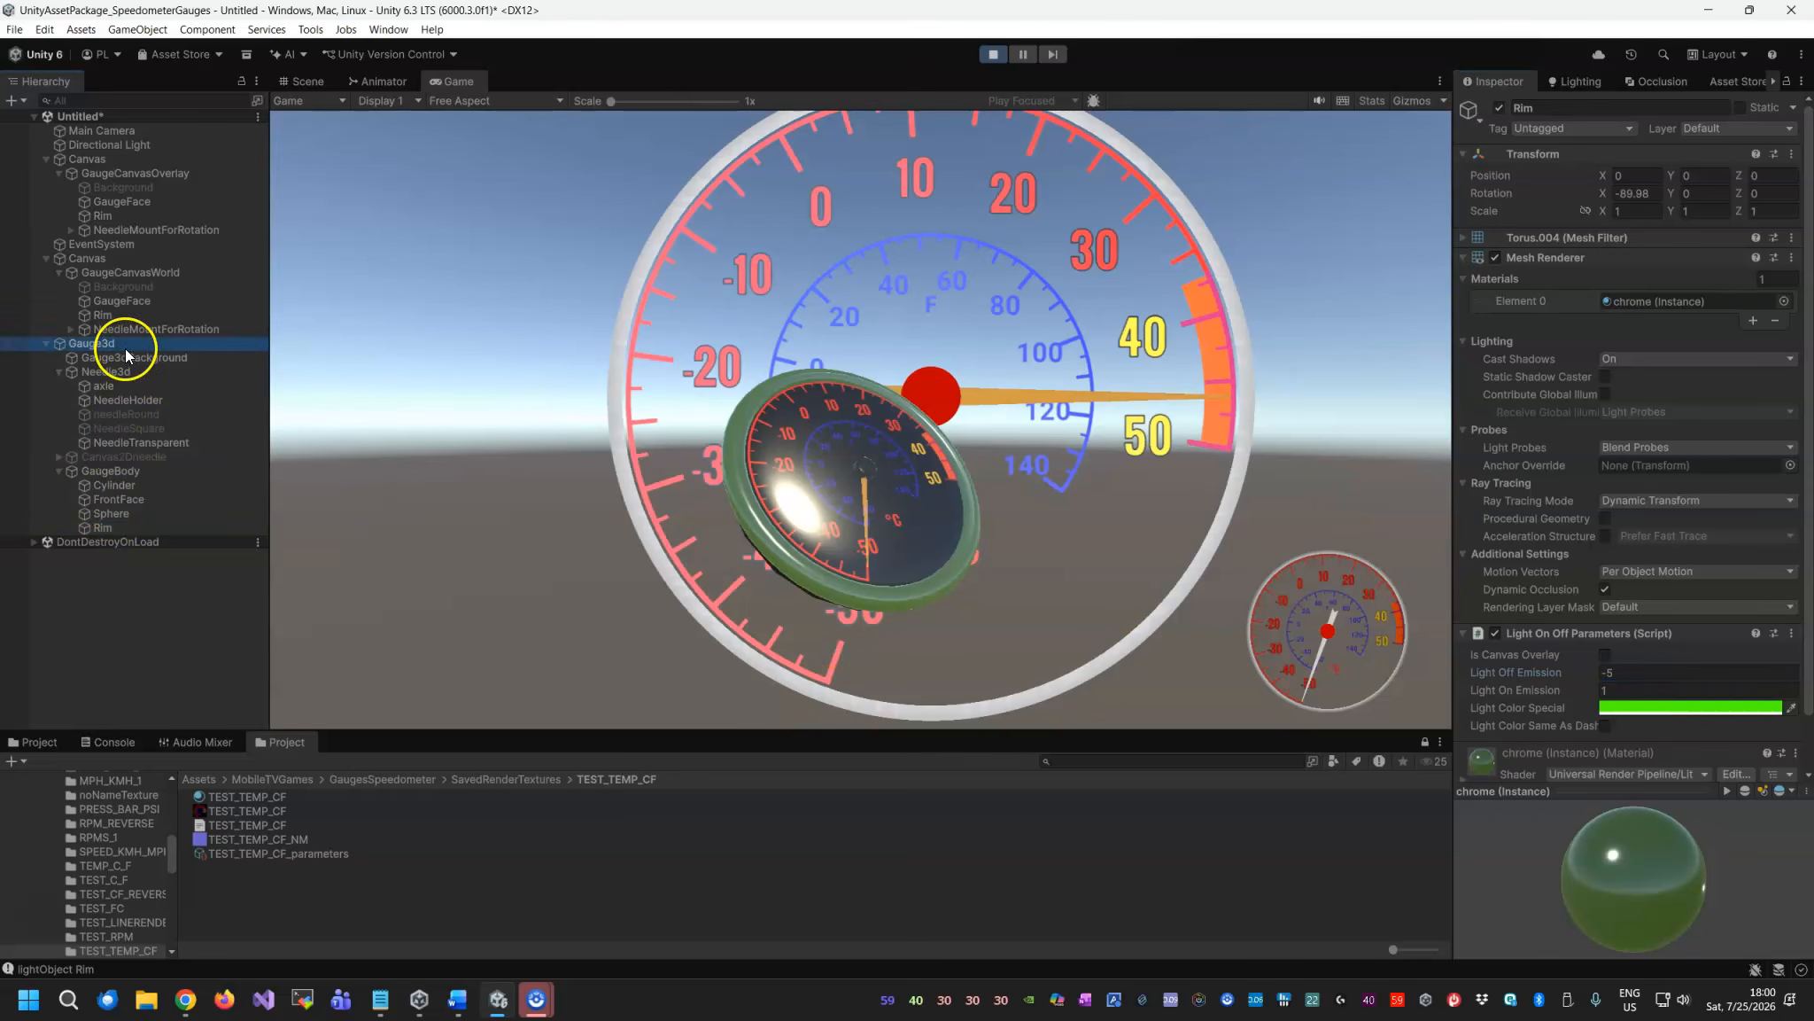
{"action": "left_click", "coordinate": [1604, 560]}
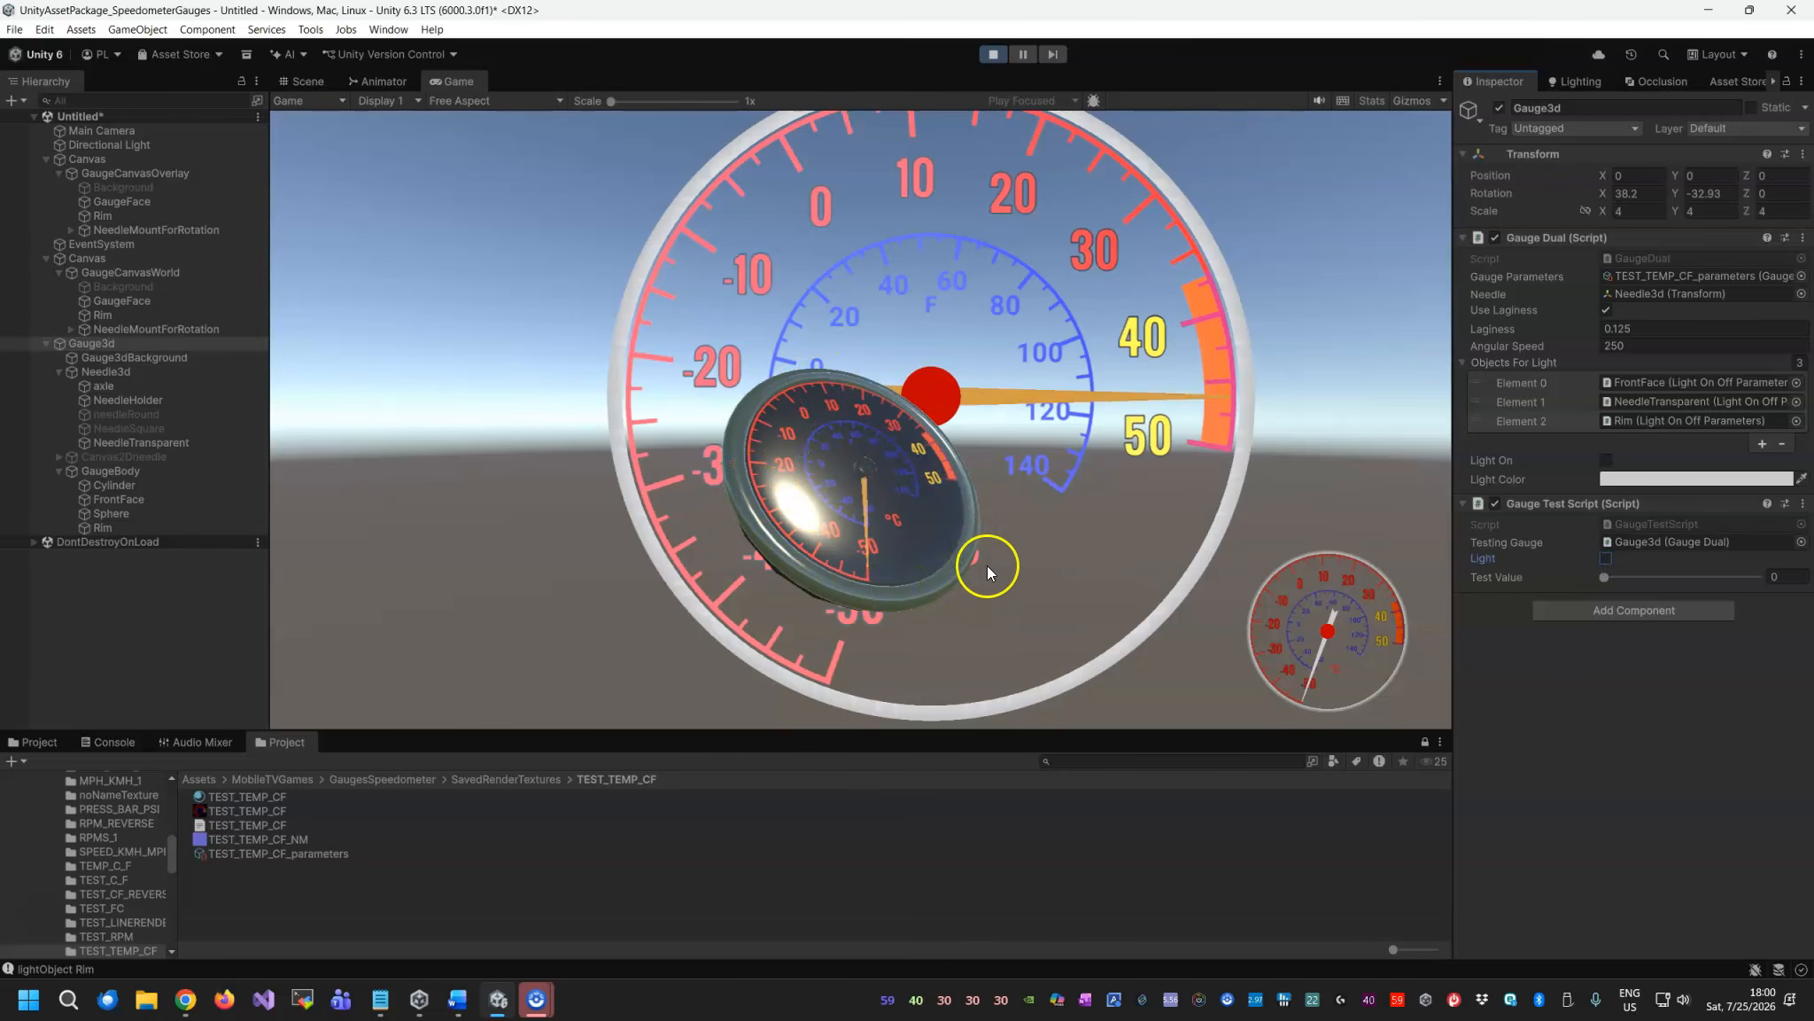
{"action": "left_click", "coordinate": [1606, 559]}
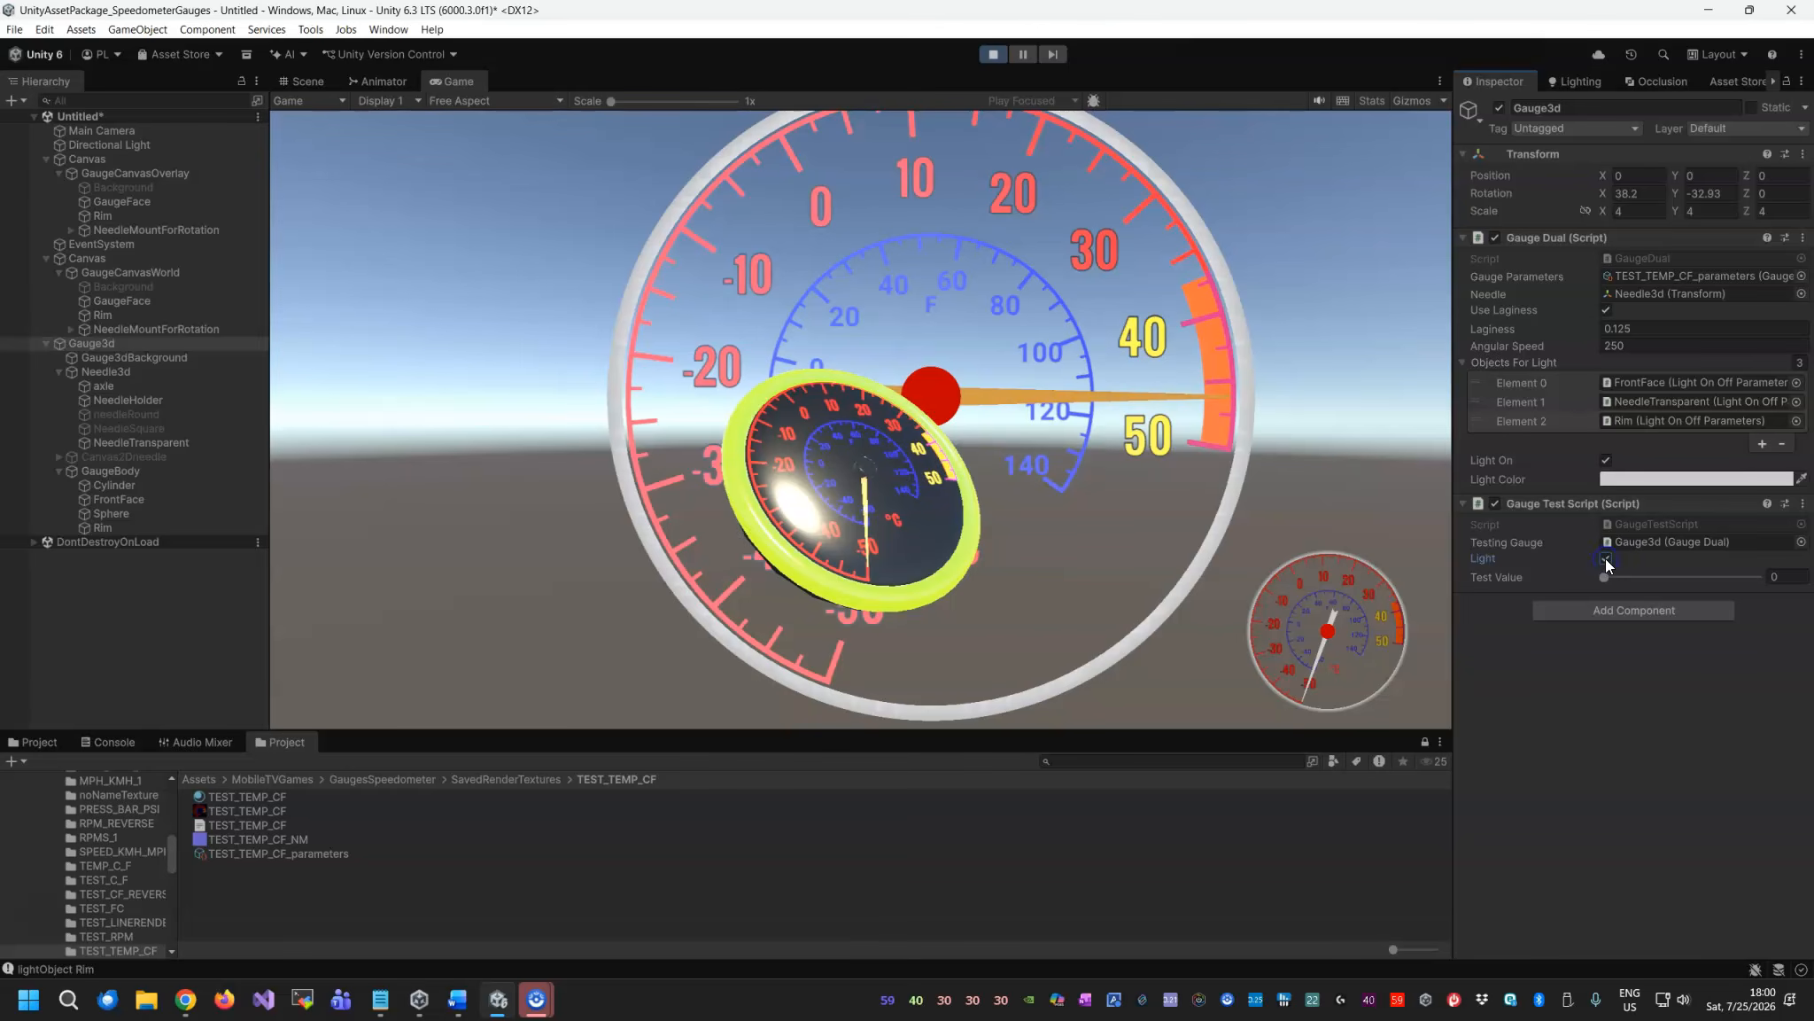
{"action": "left_click", "coordinate": [1605, 559]}
{"action": "left_click_drag", "start_coordinate": [1606, 577], "coordinate": [1533, 571]}
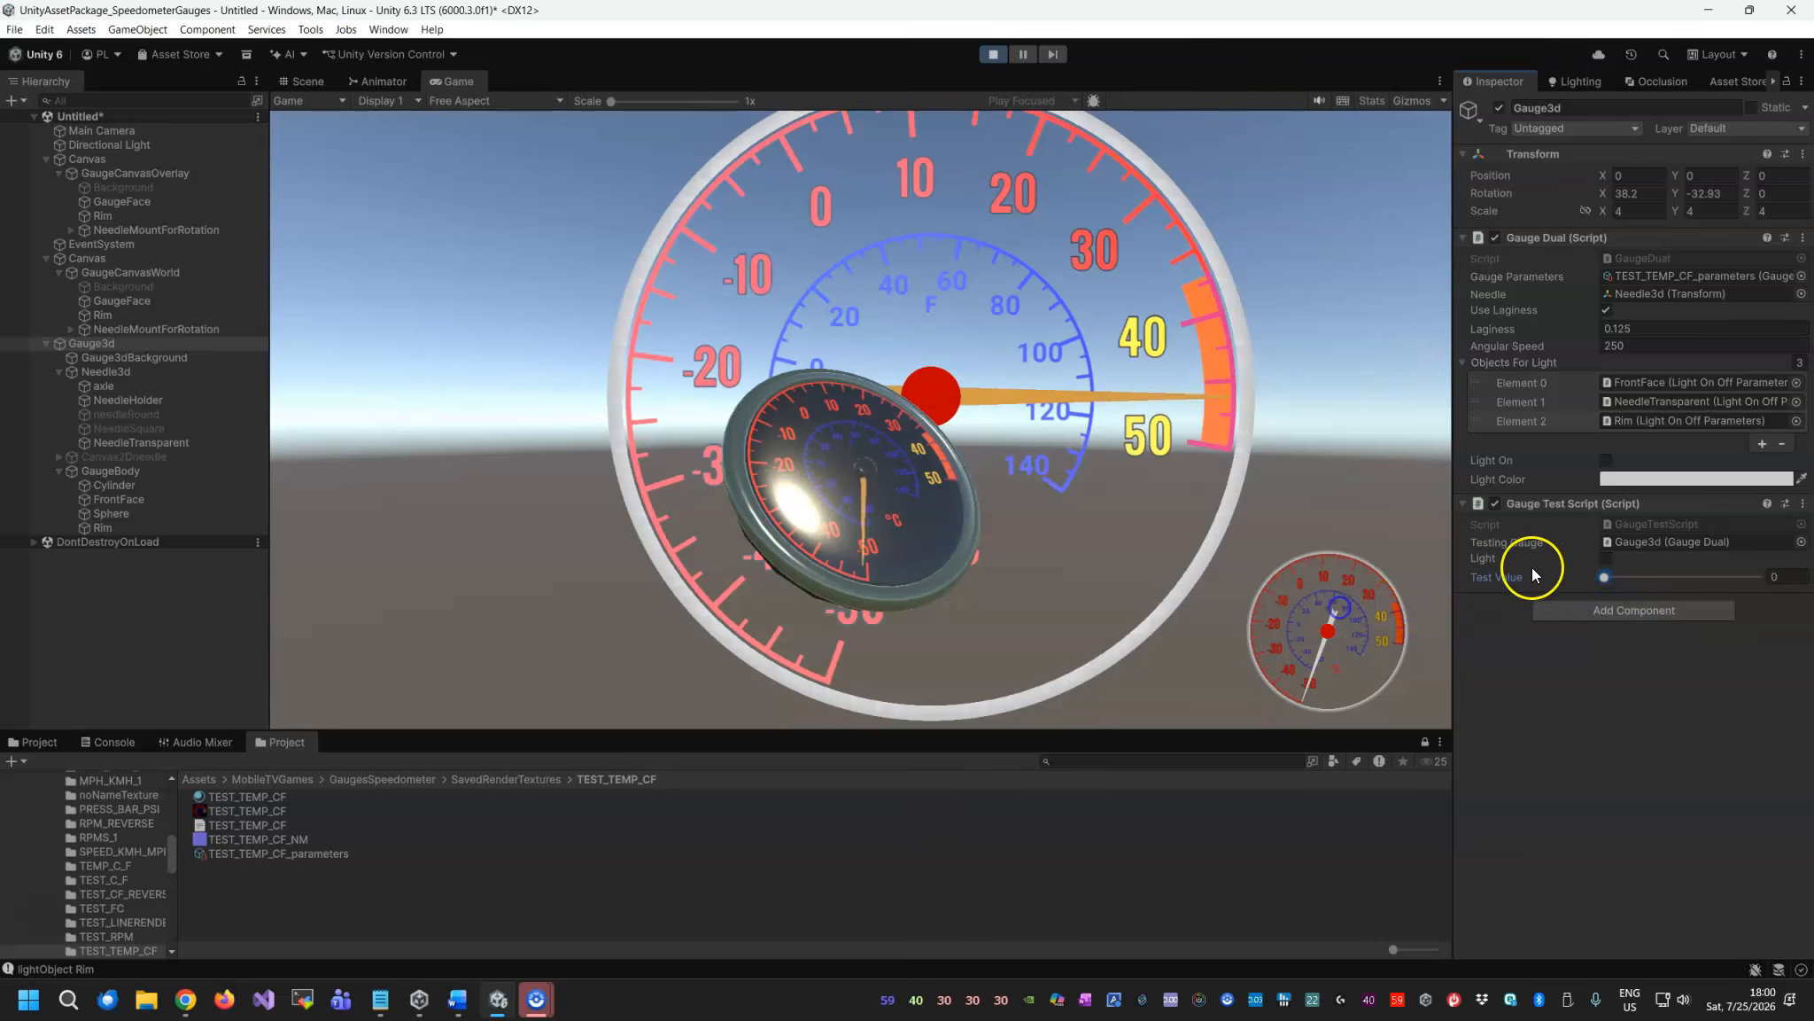
{"action": "left_click", "coordinate": [1607, 558]}
{"action": "left_click", "coordinate": [1607, 558]}
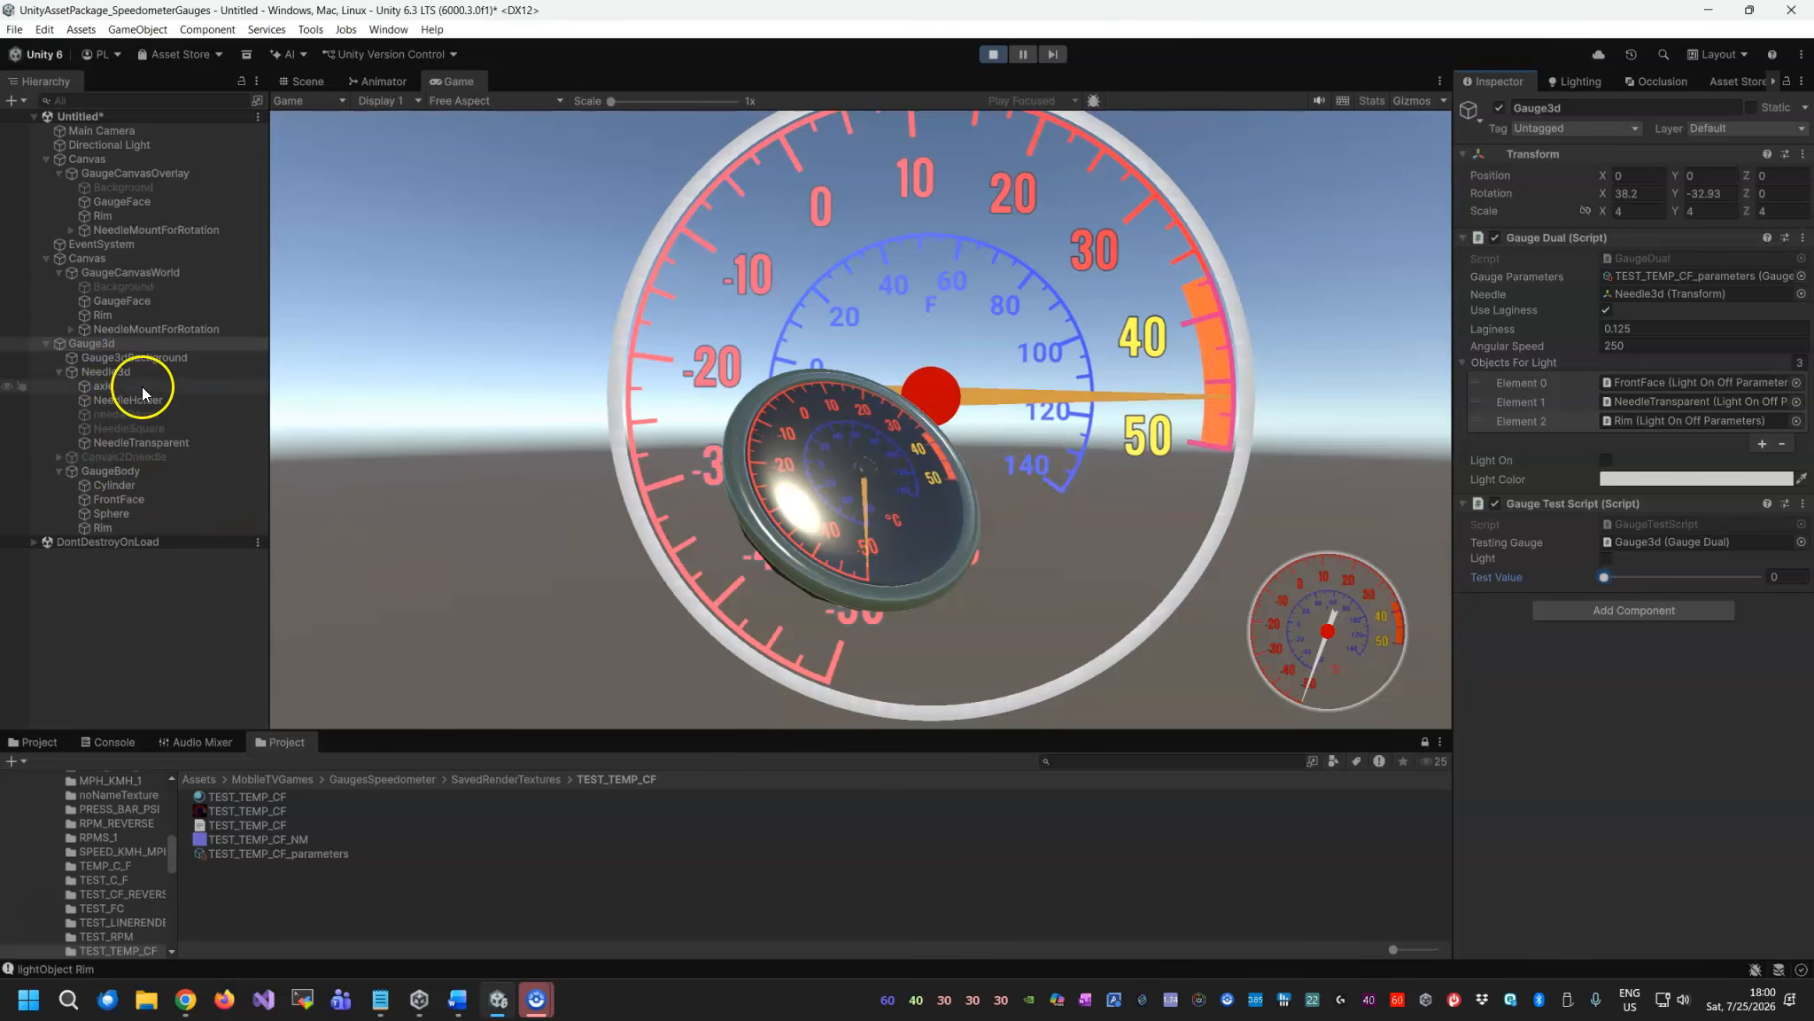
Preview the gauge backgrounds by briefly deactivating Gauge3dBackground and briefly activating GaugeCanvasWorld's Background, restoring each one.
{"action": "left_click", "coordinate": [142, 357]}
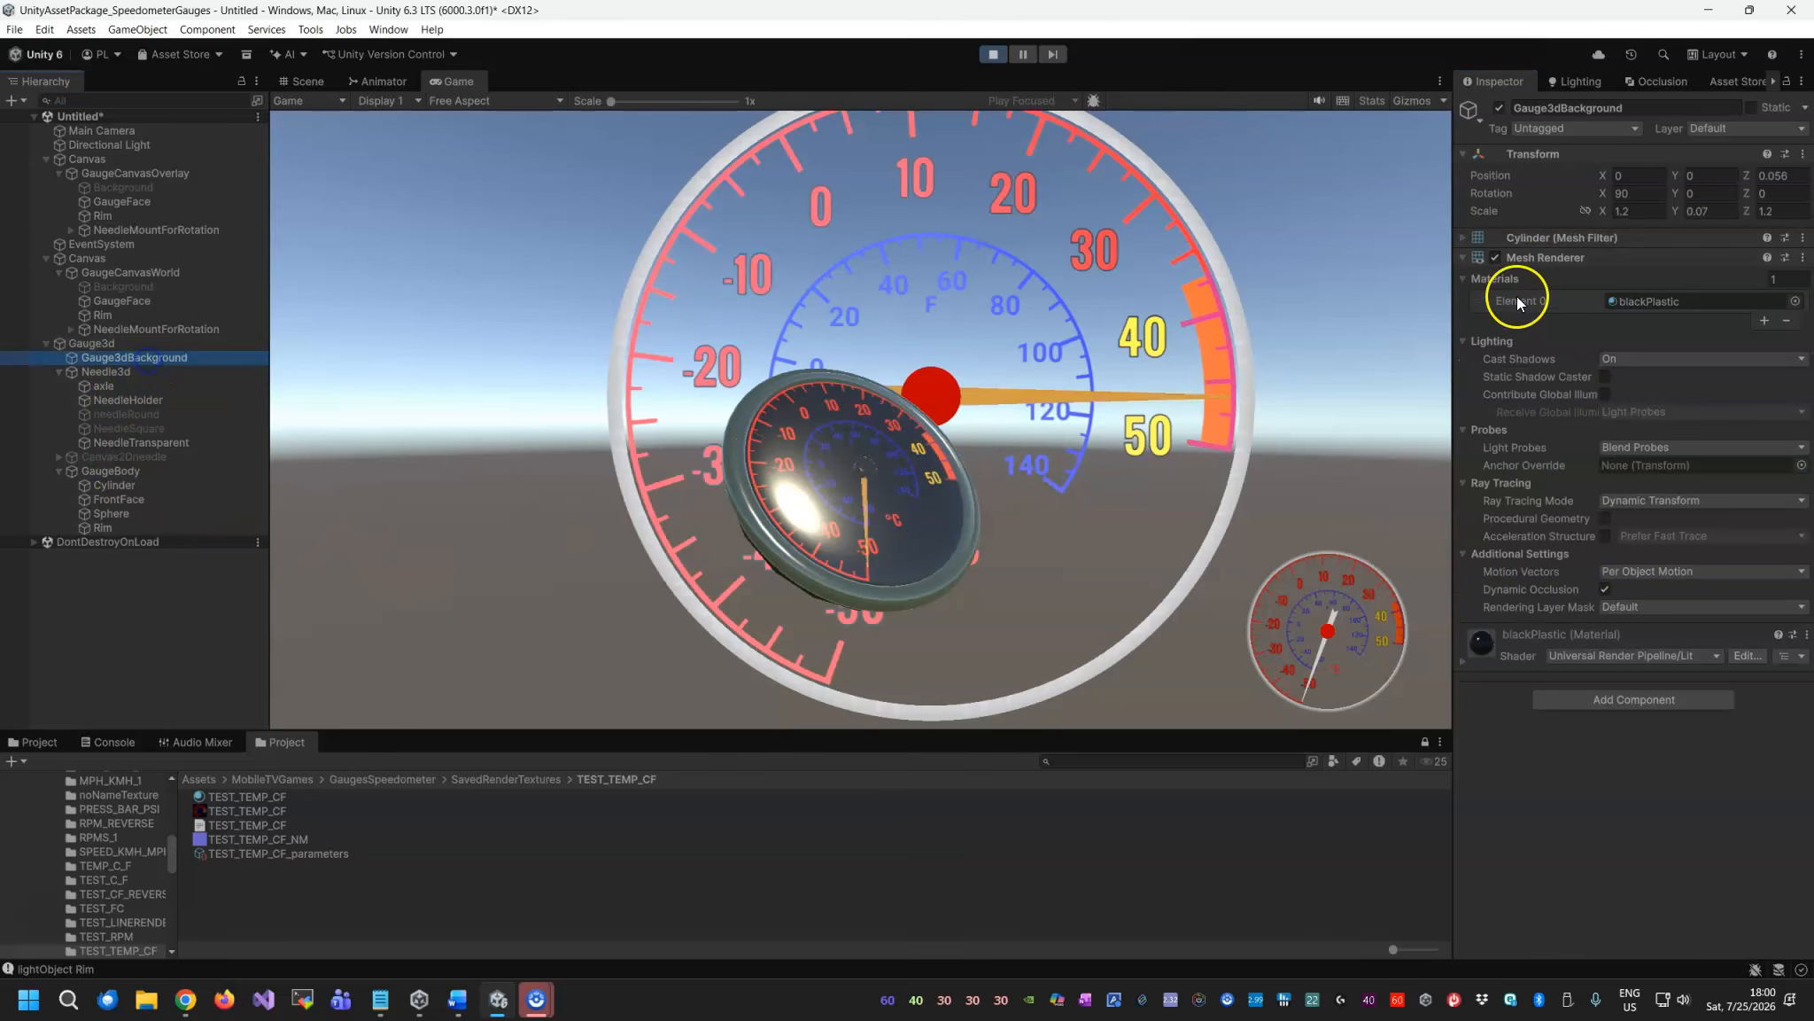
{"action": "left_click", "coordinate": [1500, 108]}
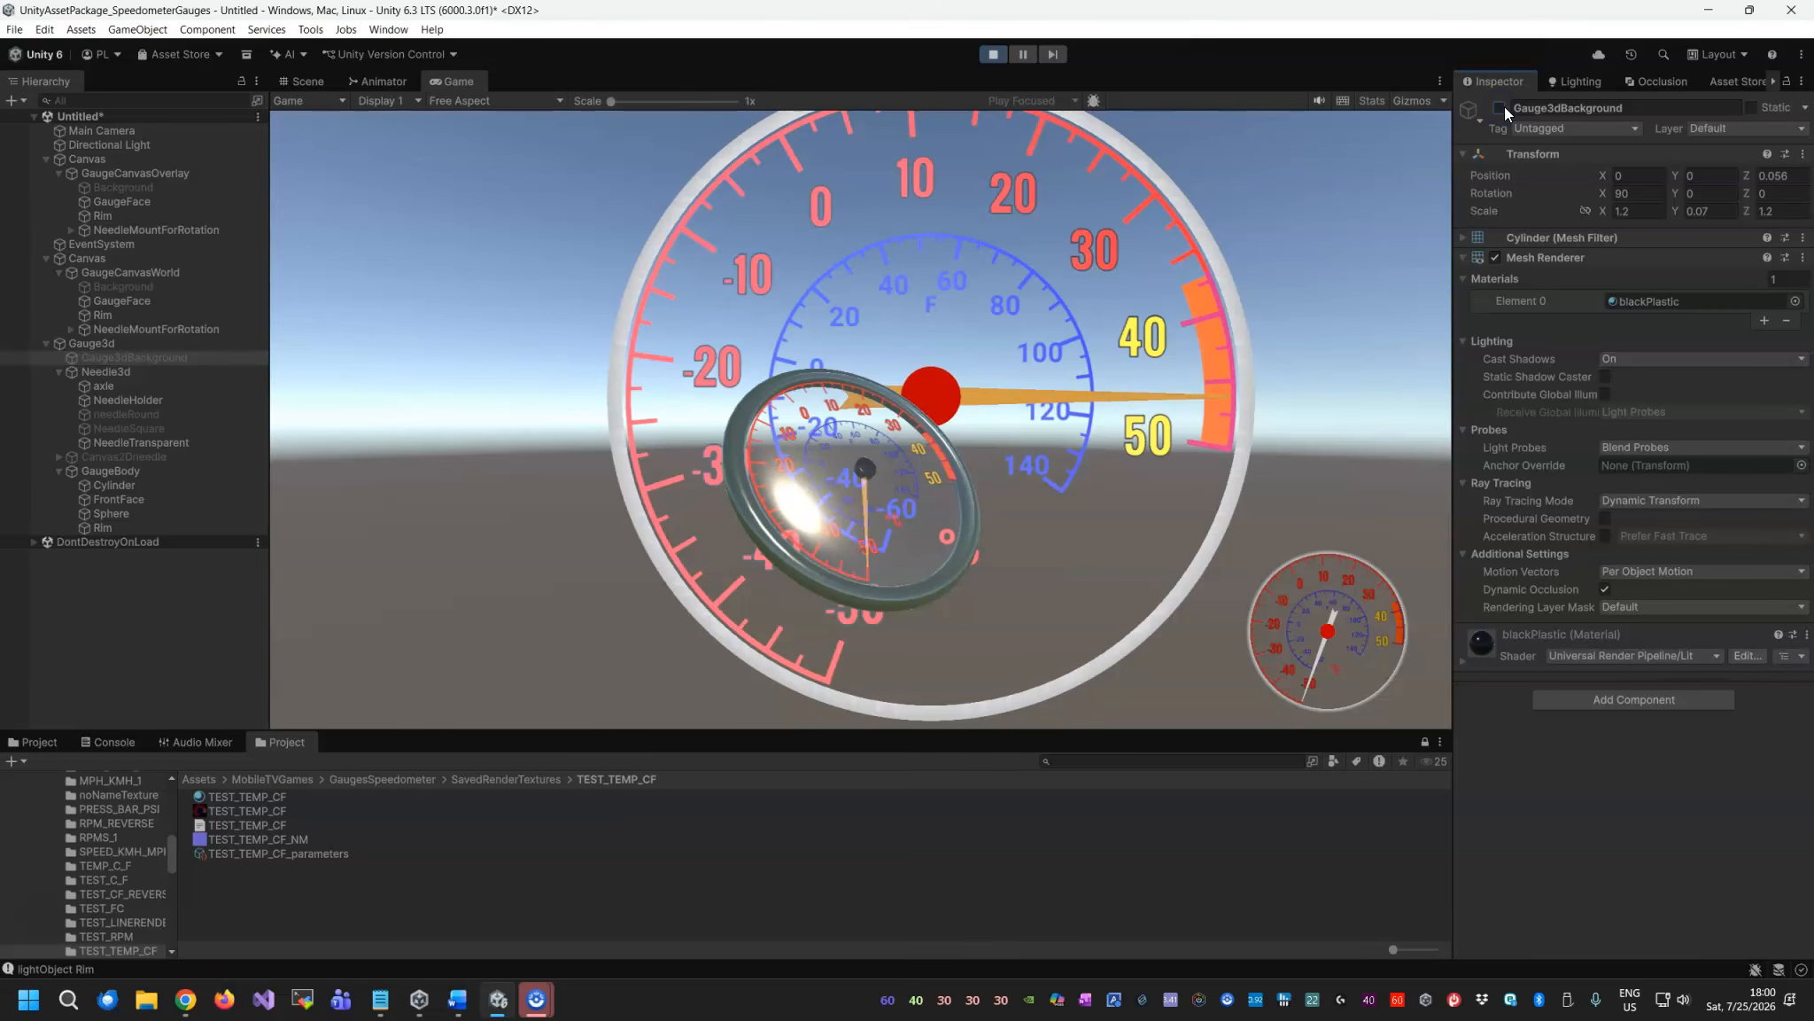
{"action": "left_click", "coordinate": [1499, 108]}
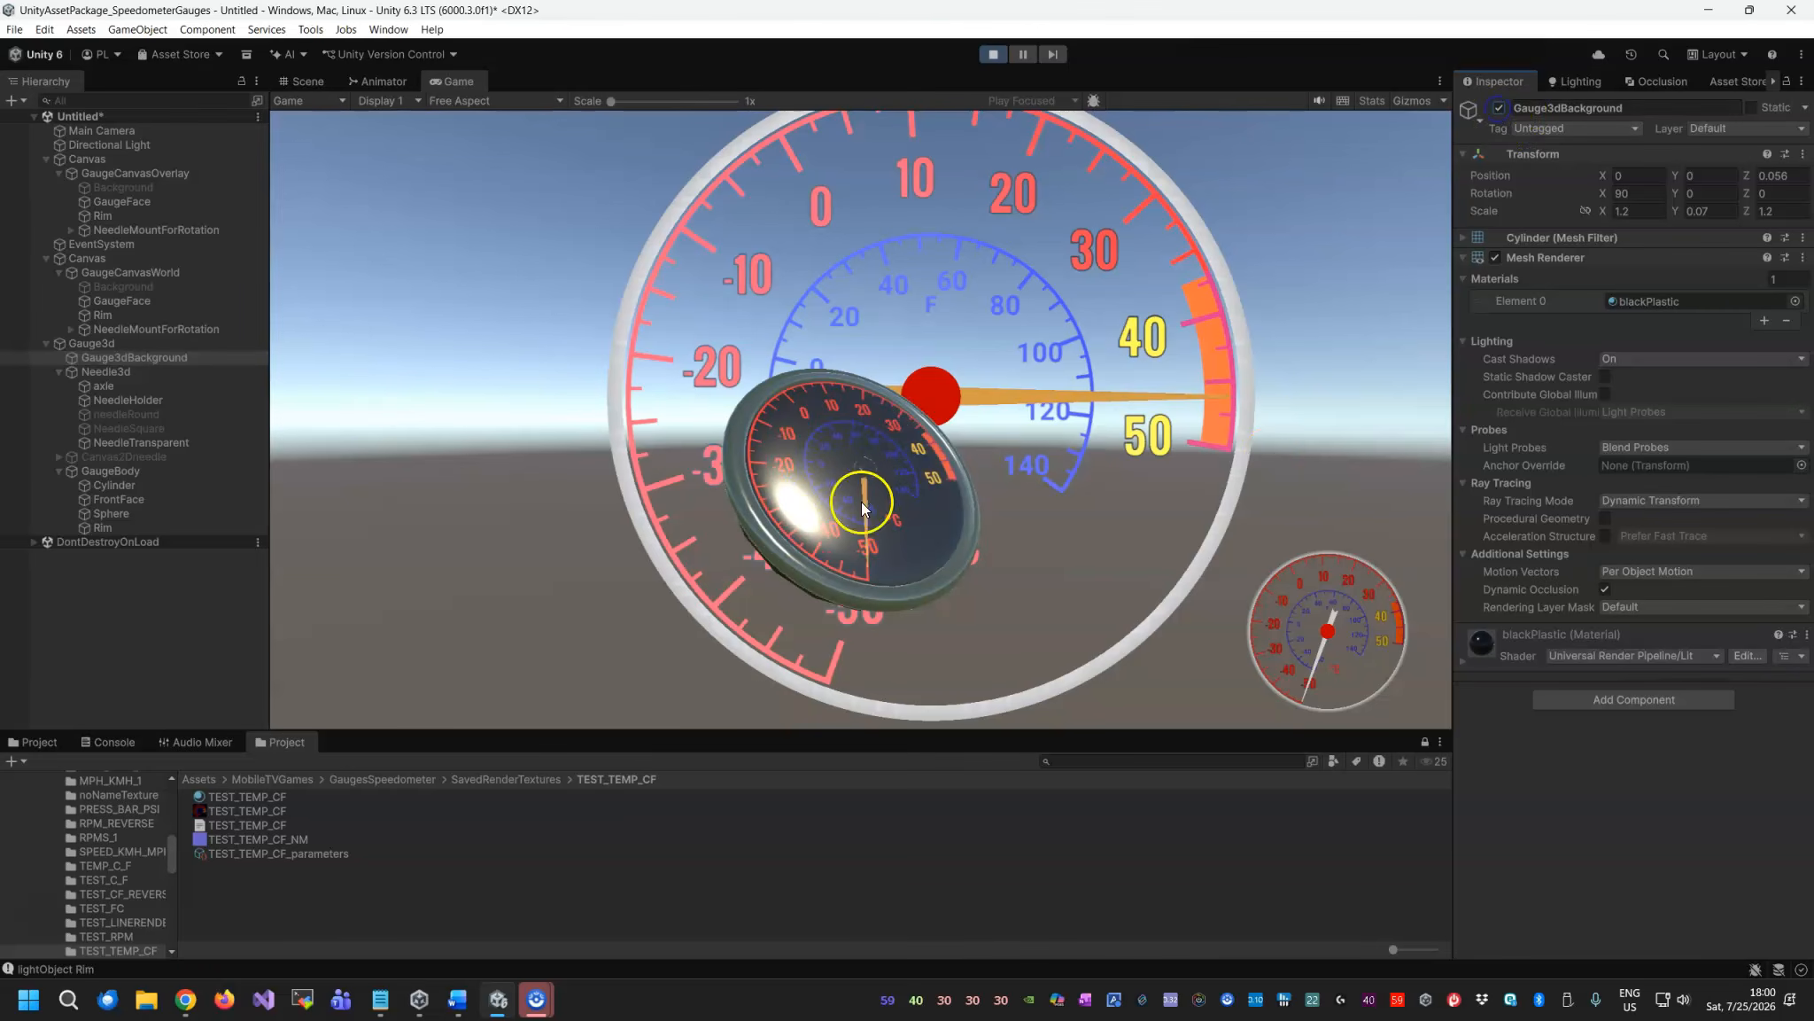
{"action": "left_click", "coordinate": [144, 302]}
{"action": "left_click", "coordinate": [133, 287]}
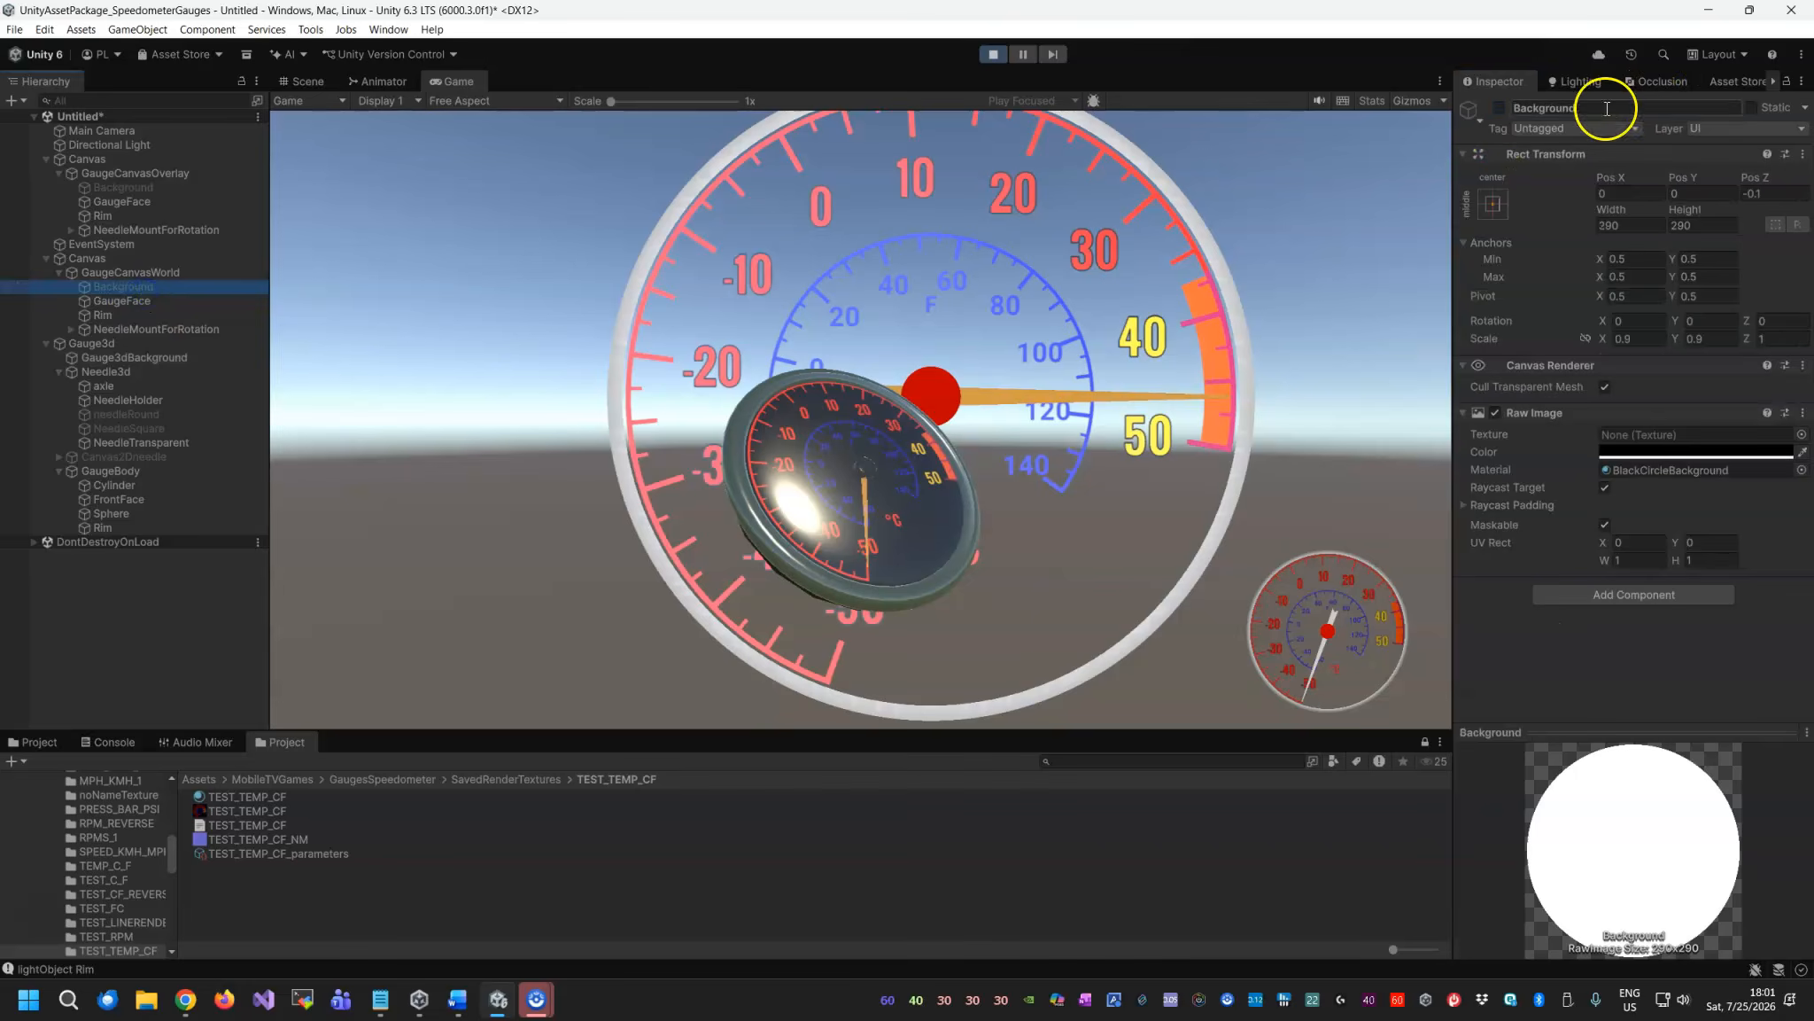
{"action": "left_click", "coordinate": [1499, 108]}
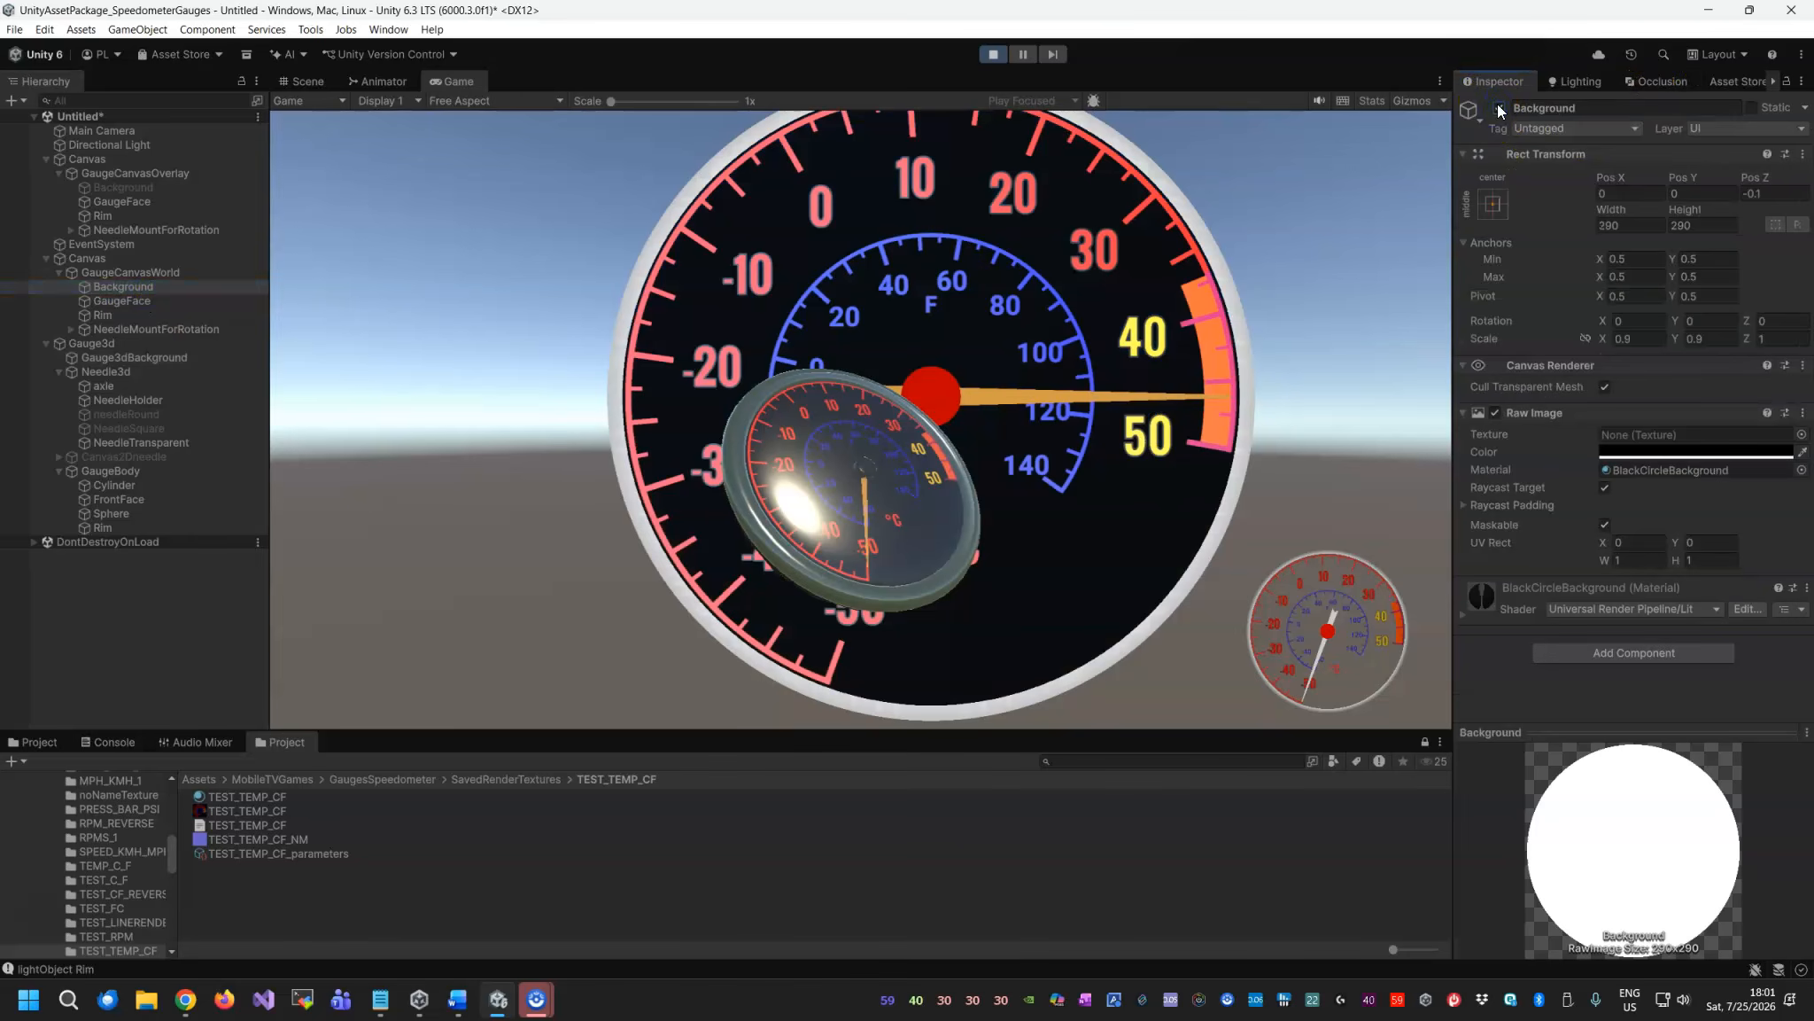
{"action": "left_click", "coordinate": [1498, 107]}
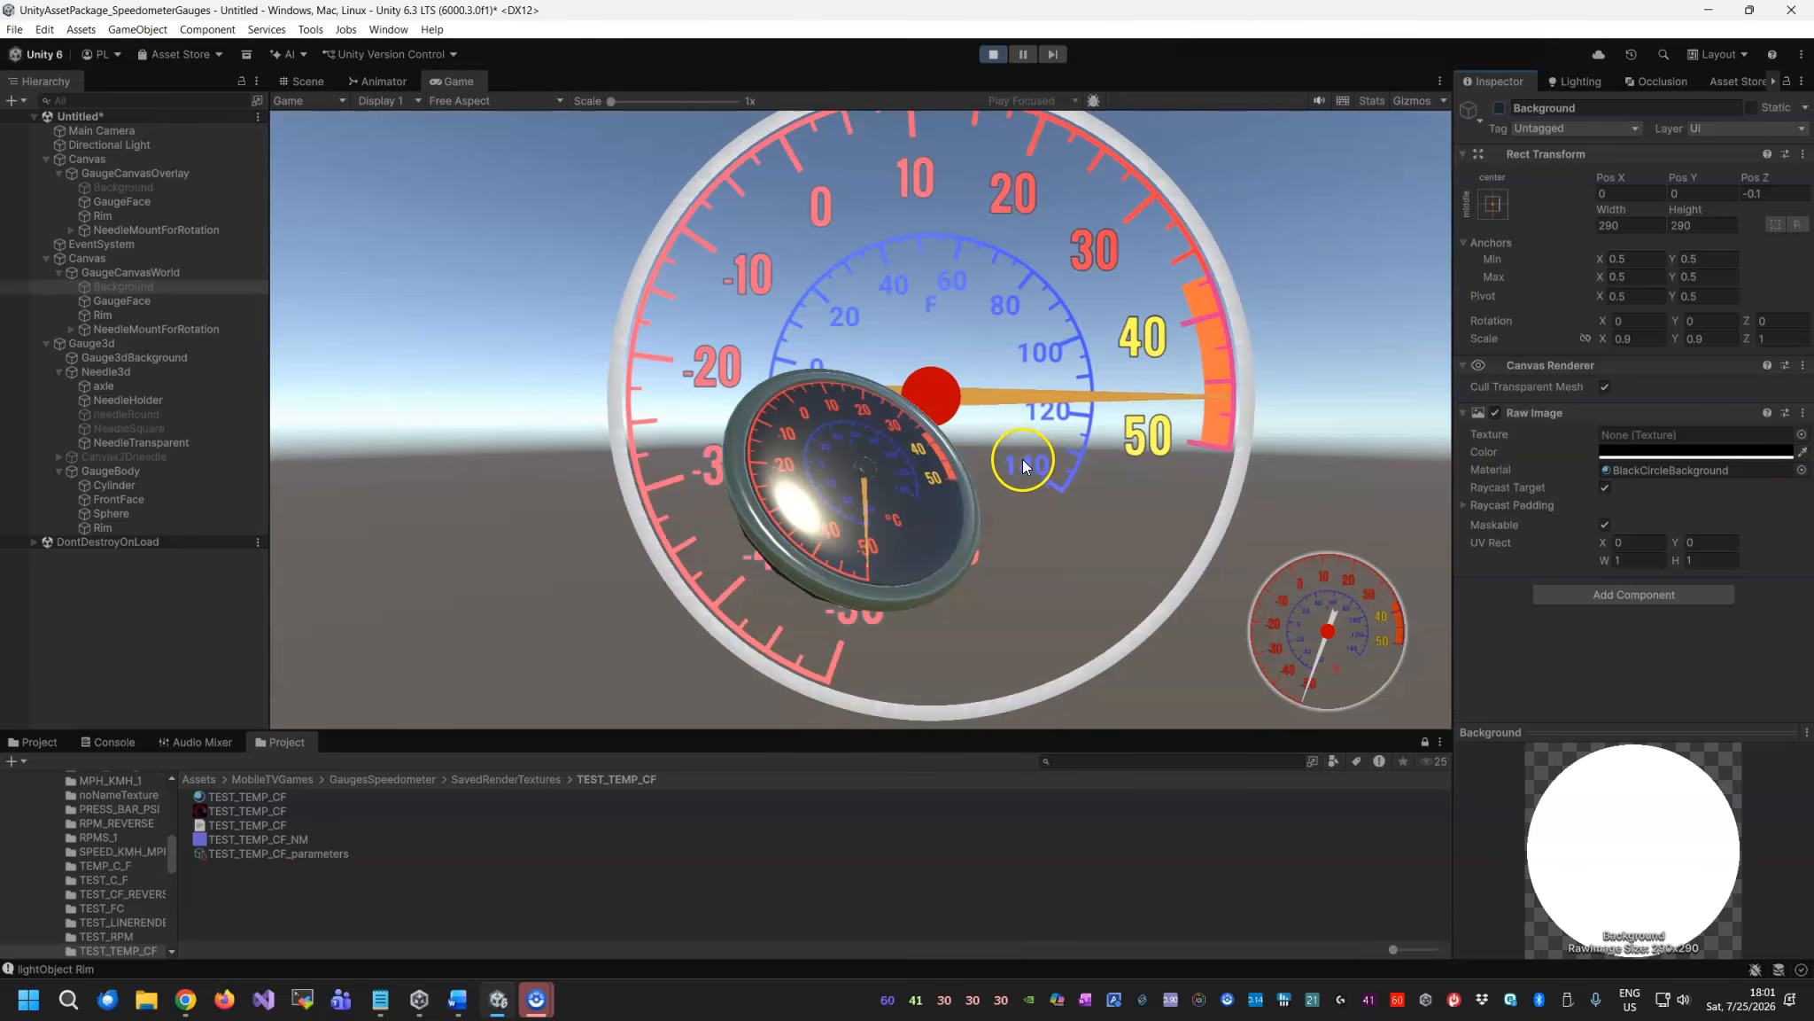
Exit Play mode and open the CarScene scene from the DemoScene folder of GaugesSpeedometer.
{"action": "left_click", "coordinate": [993, 54]}
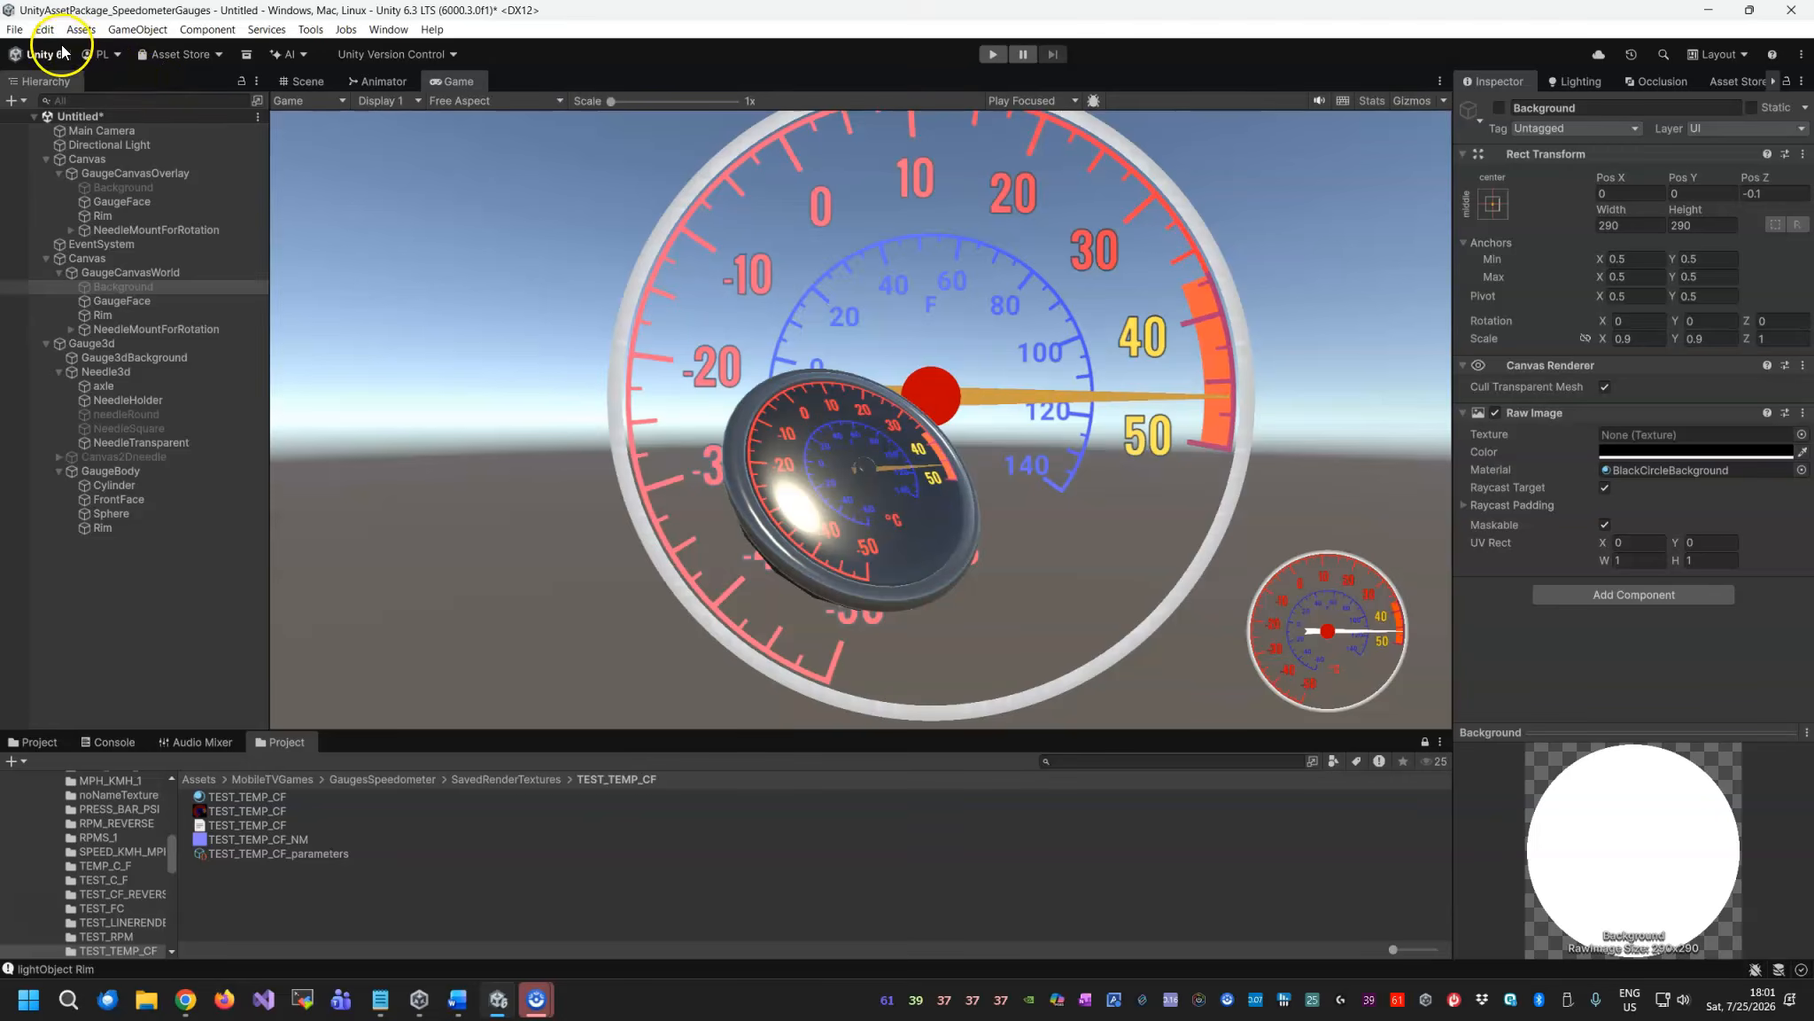
{"action": "left_click", "coordinate": [15, 29]}
{"action": "mouse_move", "coordinate": [71, 86]}
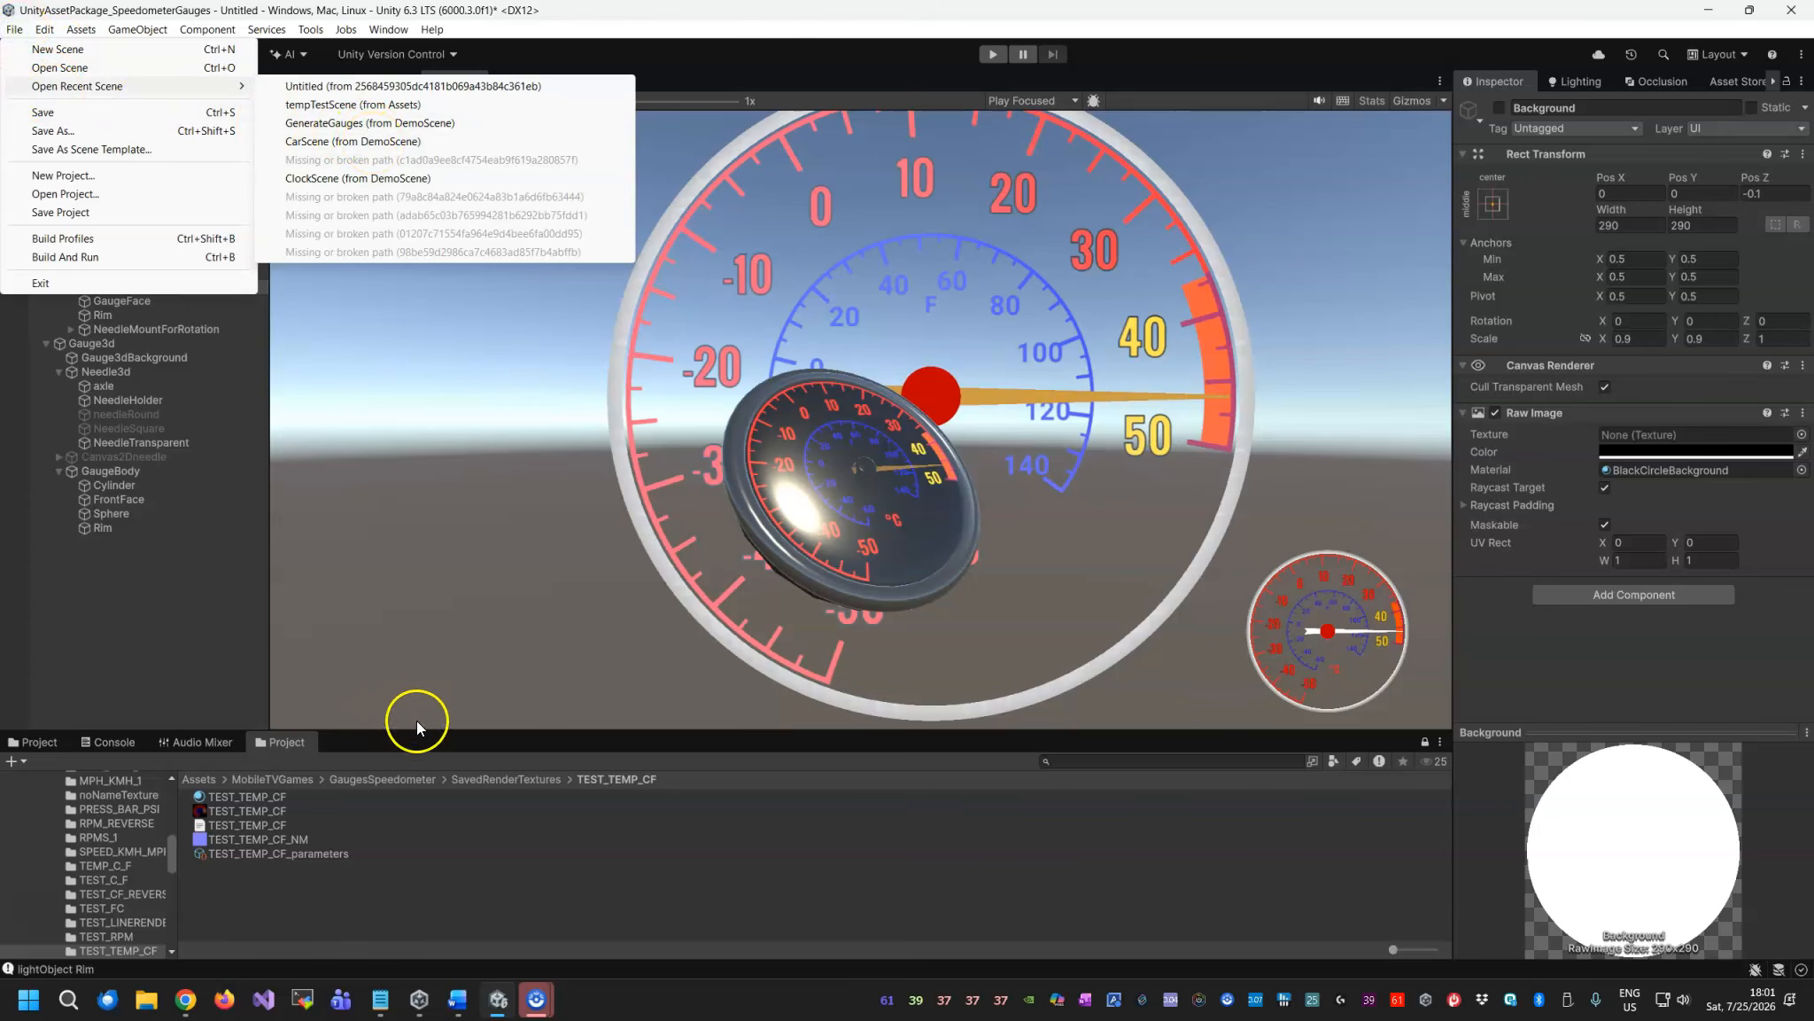
{"action": "left_click", "coordinate": [41, 755]}
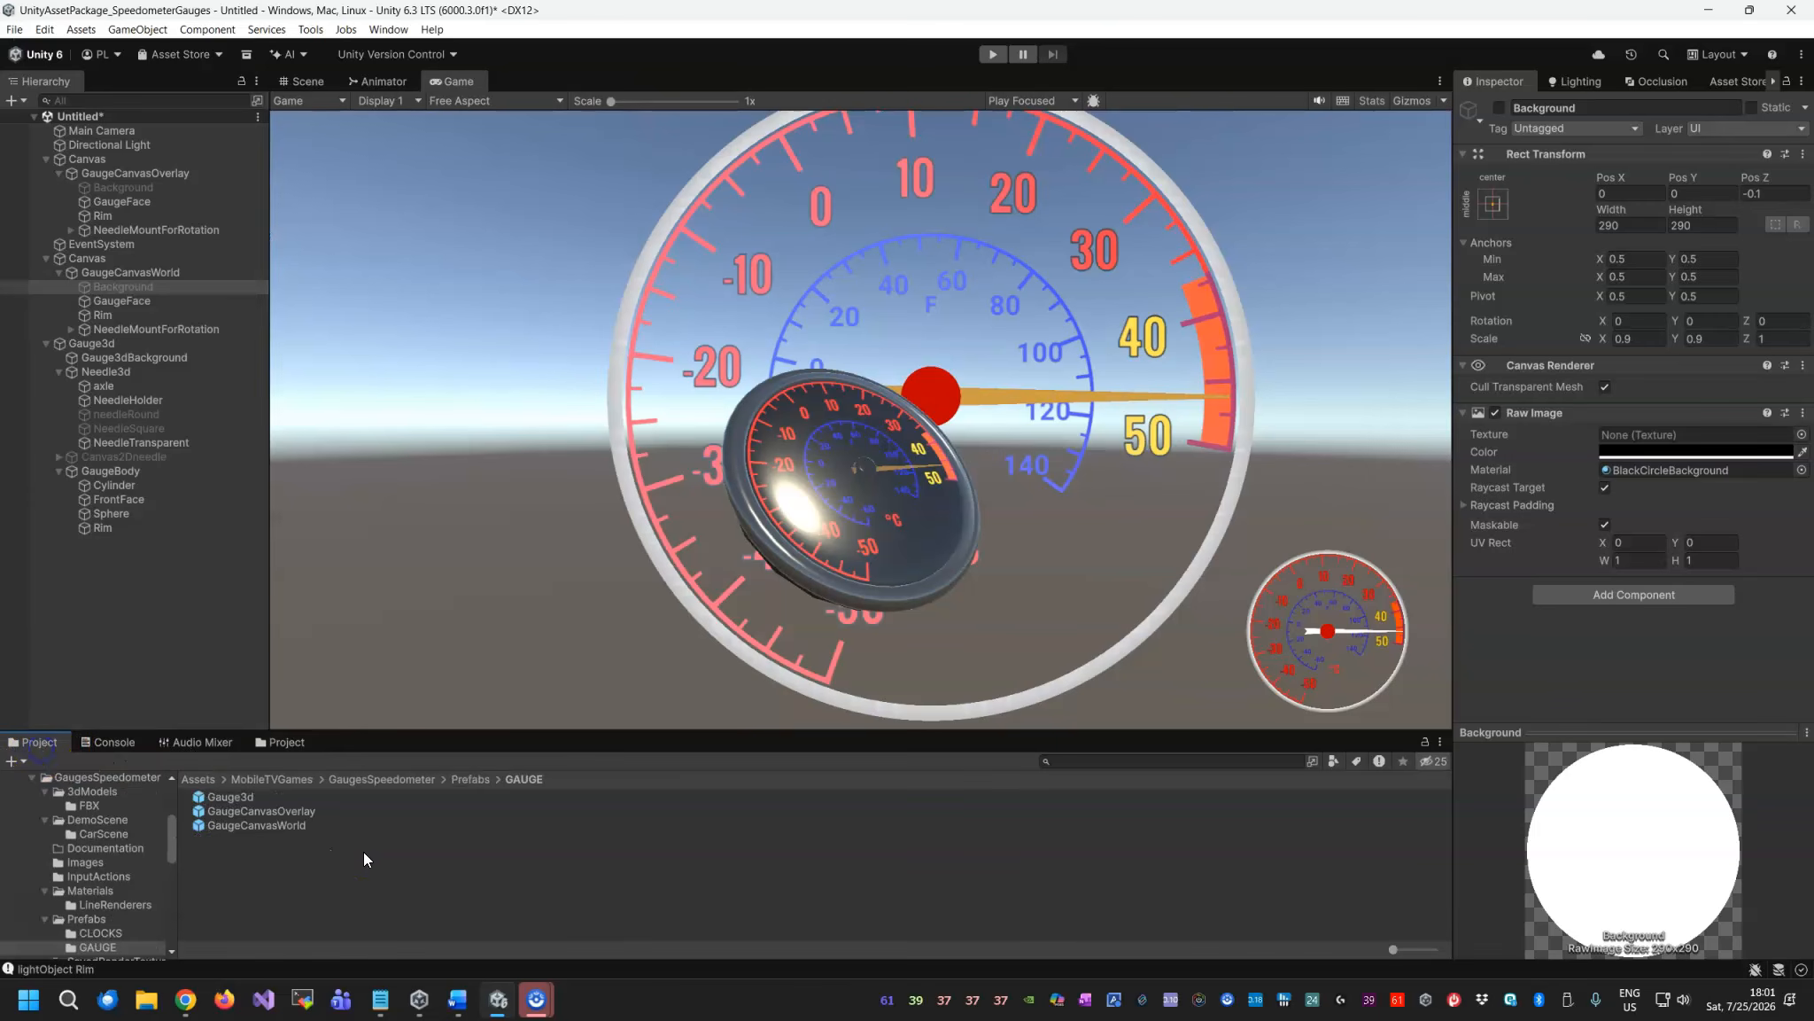
{"action": "left_click", "coordinate": [369, 780]}
{"action": "double_click", "coordinate": [256, 811]}
{"action": "double_click", "coordinate": [244, 810]}
{"action": "left_click", "coordinate": [928, 536]}
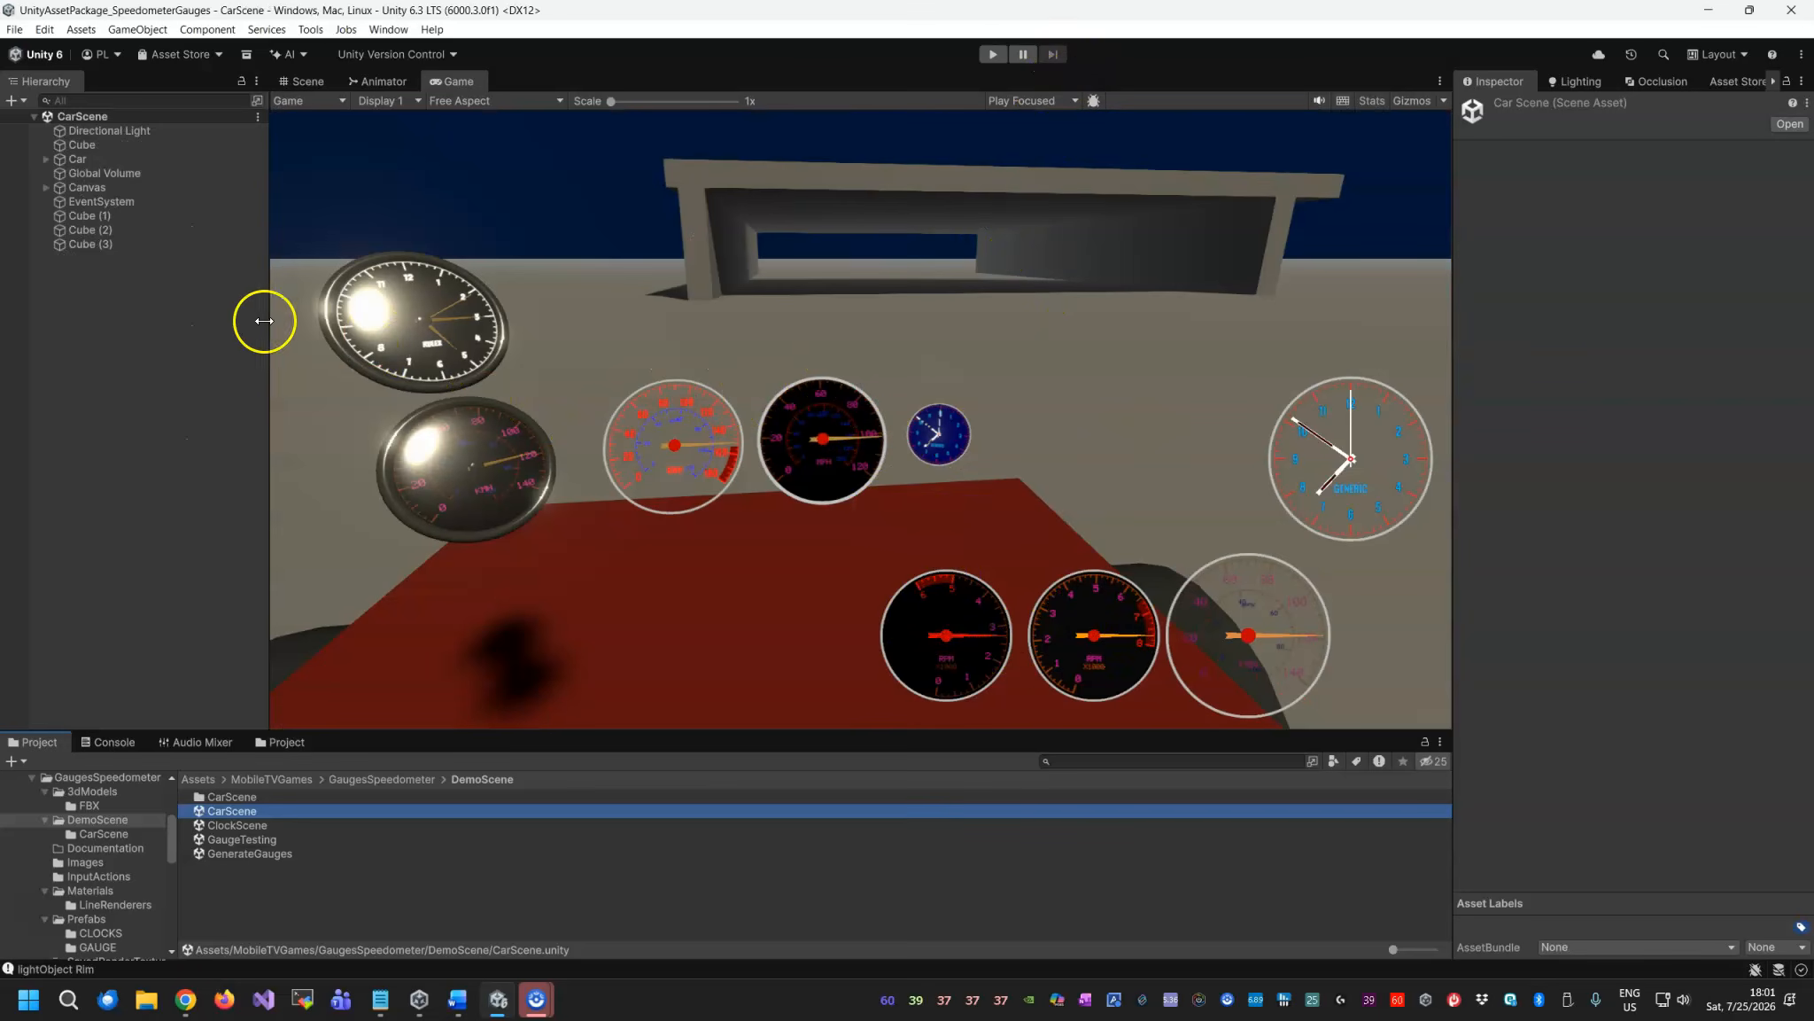
Examine the Car object's script components, including the gauge and clock references of Car Velocity RPM.
{"action": "left_click", "coordinate": [79, 159]}
{"action": "scroll", "coordinate": [1559, 532], "scroll_direction": "down", "scroll_amount": 5}
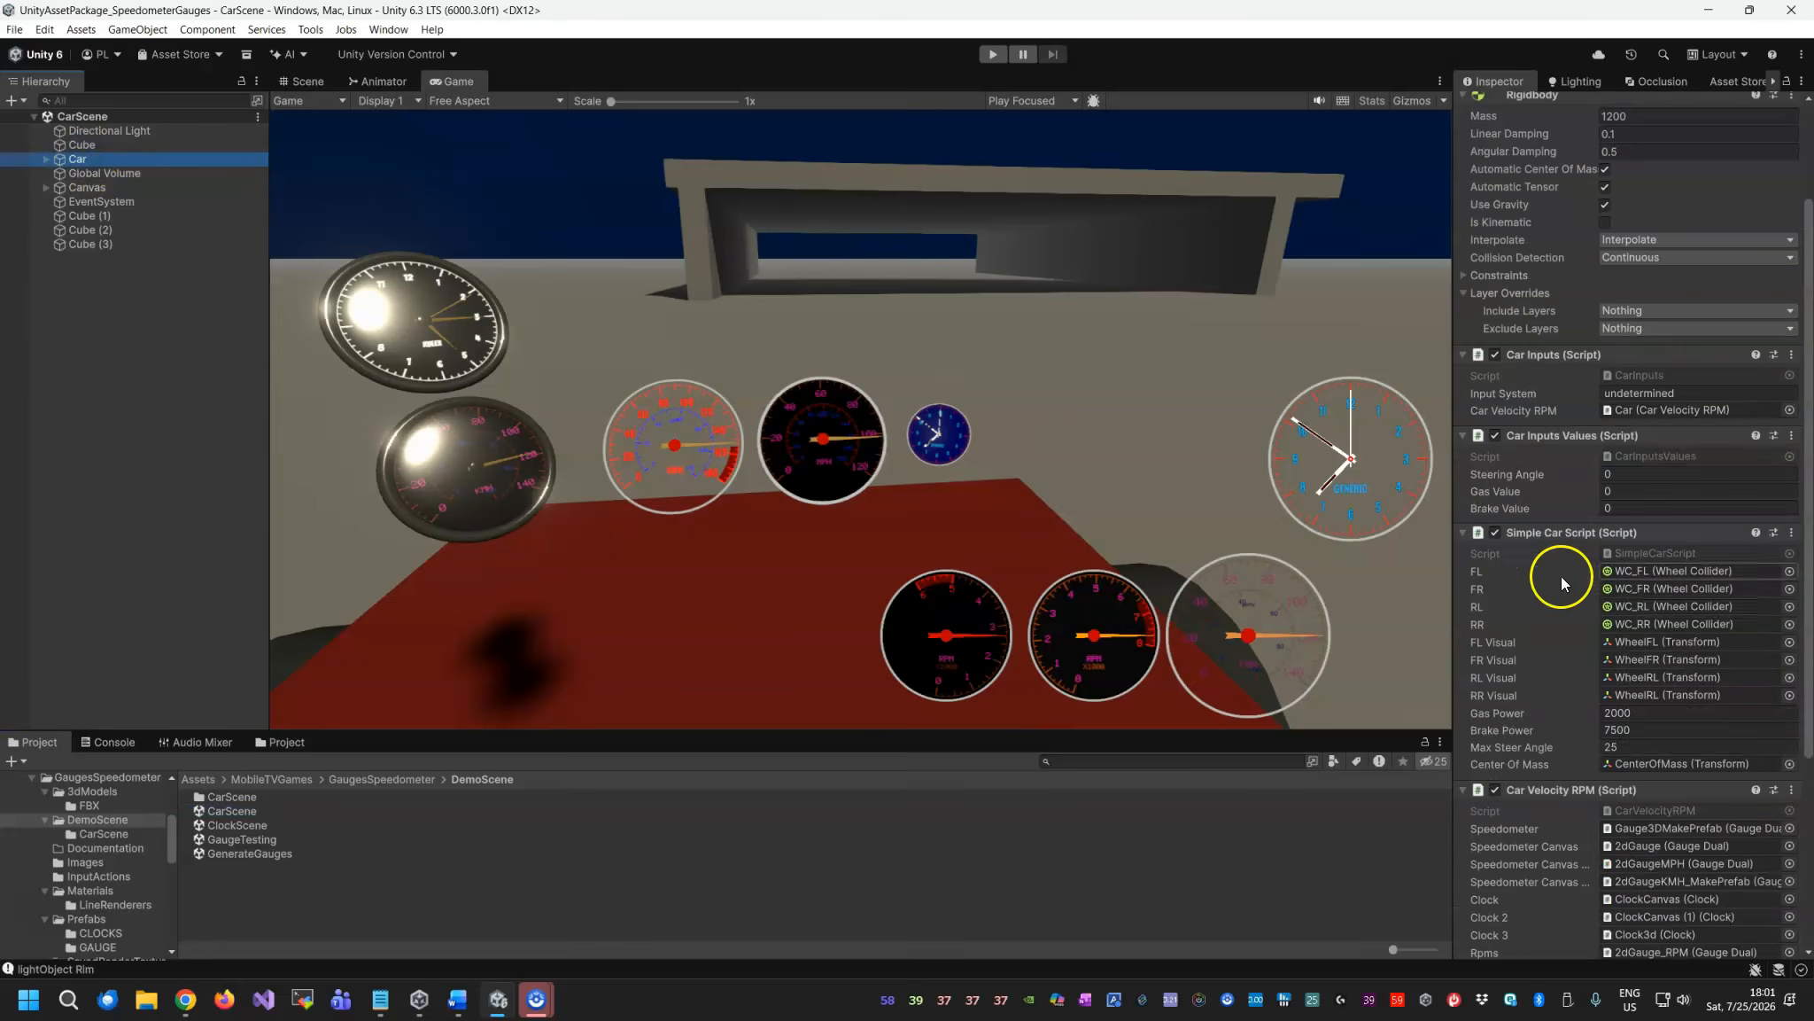
{"action": "scroll", "coordinate": [1542, 620], "scroll_direction": "down", "scroll_amount": 5}
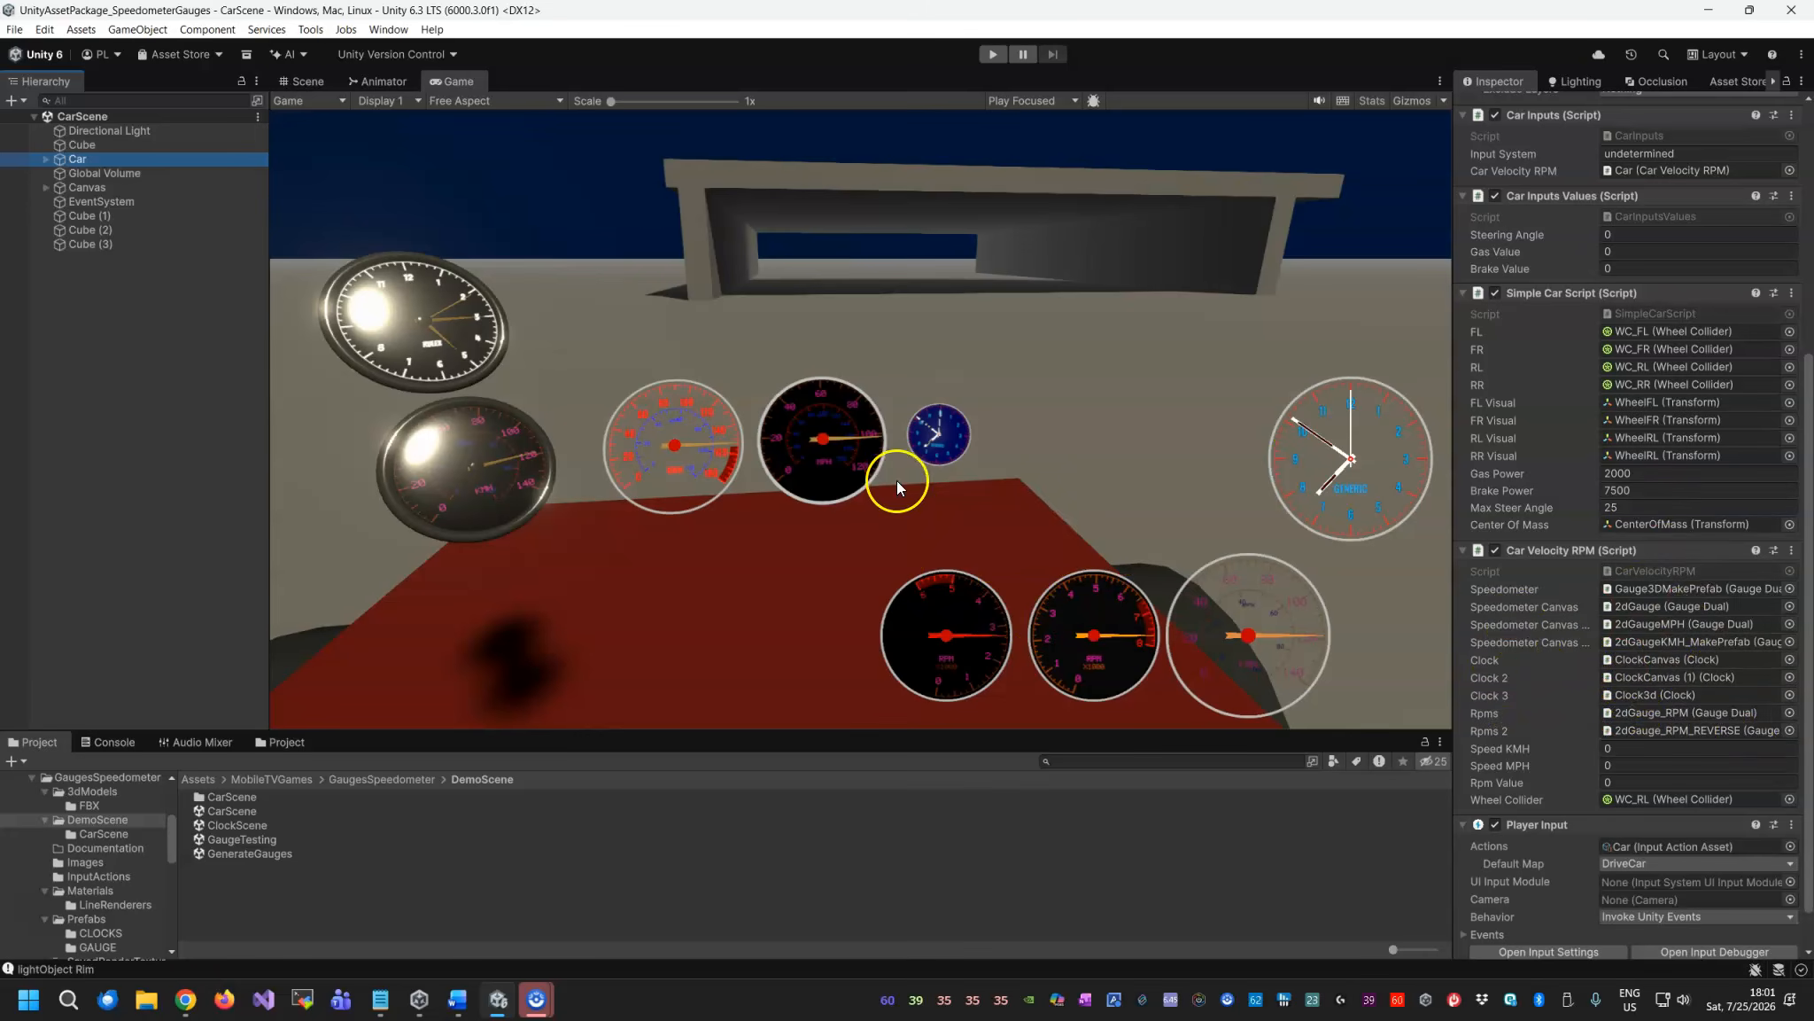
Run CarScene in Play mode, drive the car forward while steering right to test its gauges, and exit Play mode.
{"action": "left_click", "coordinate": [994, 54]}
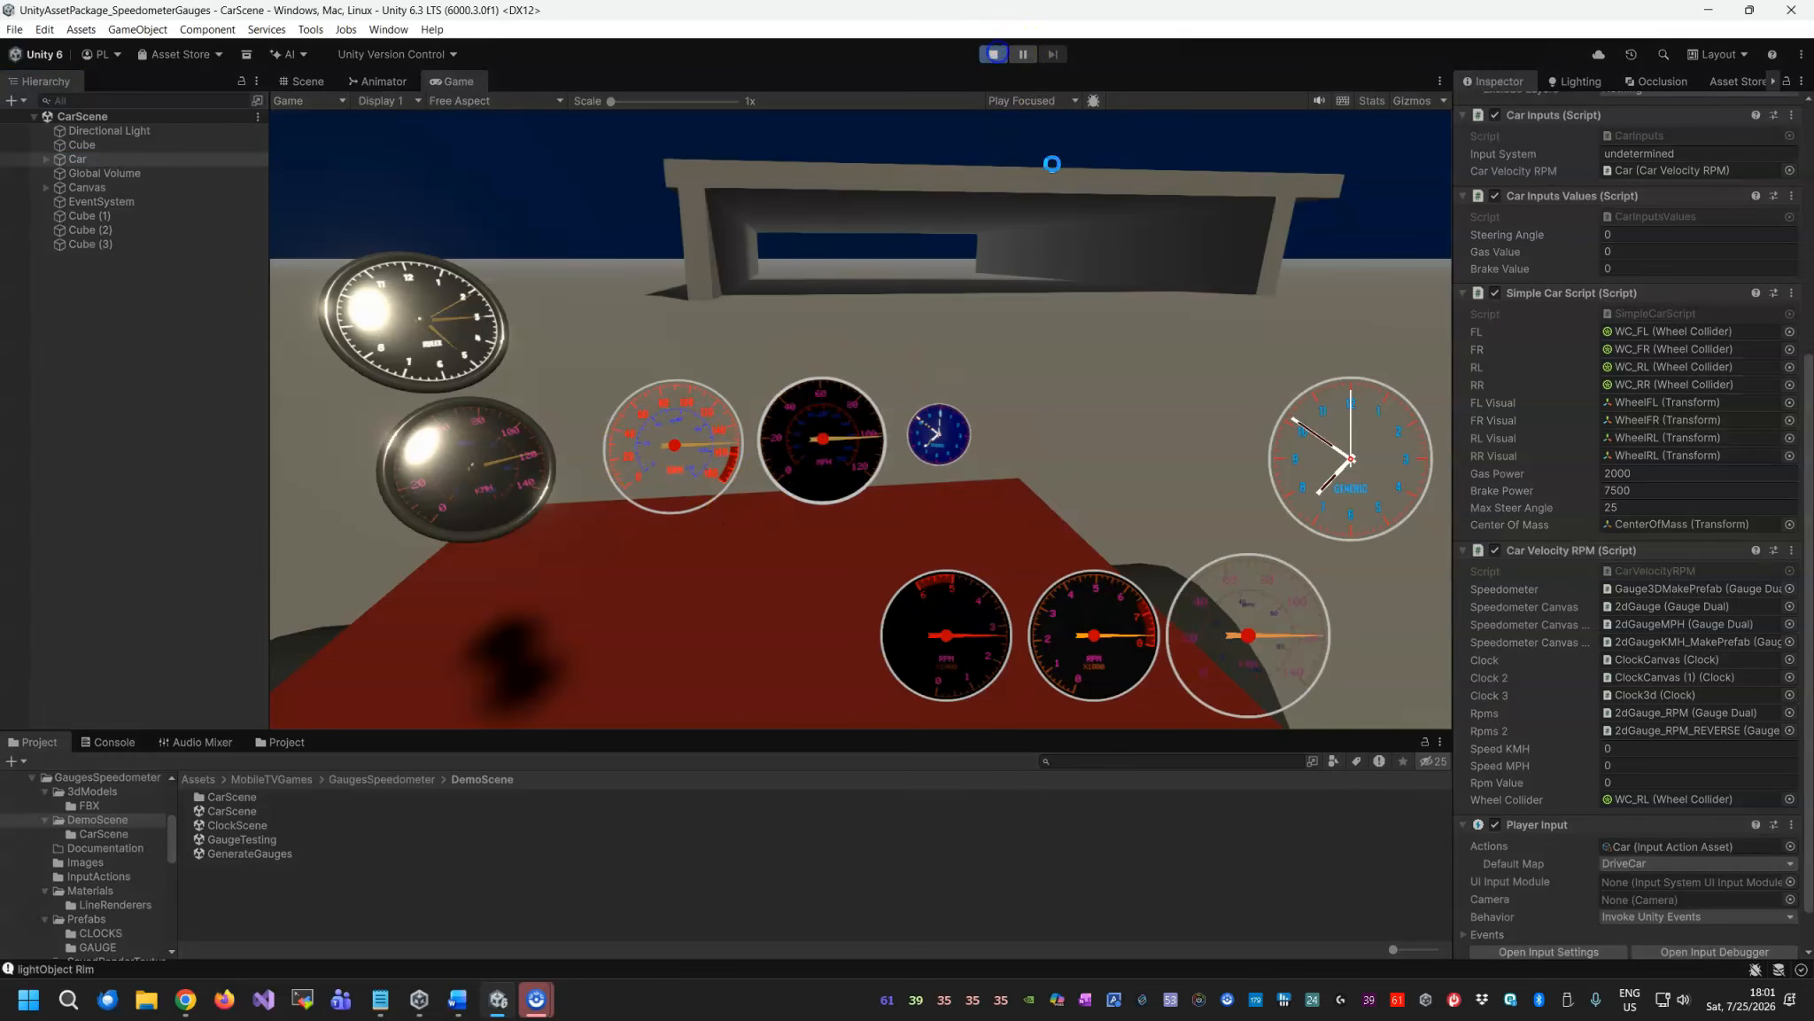
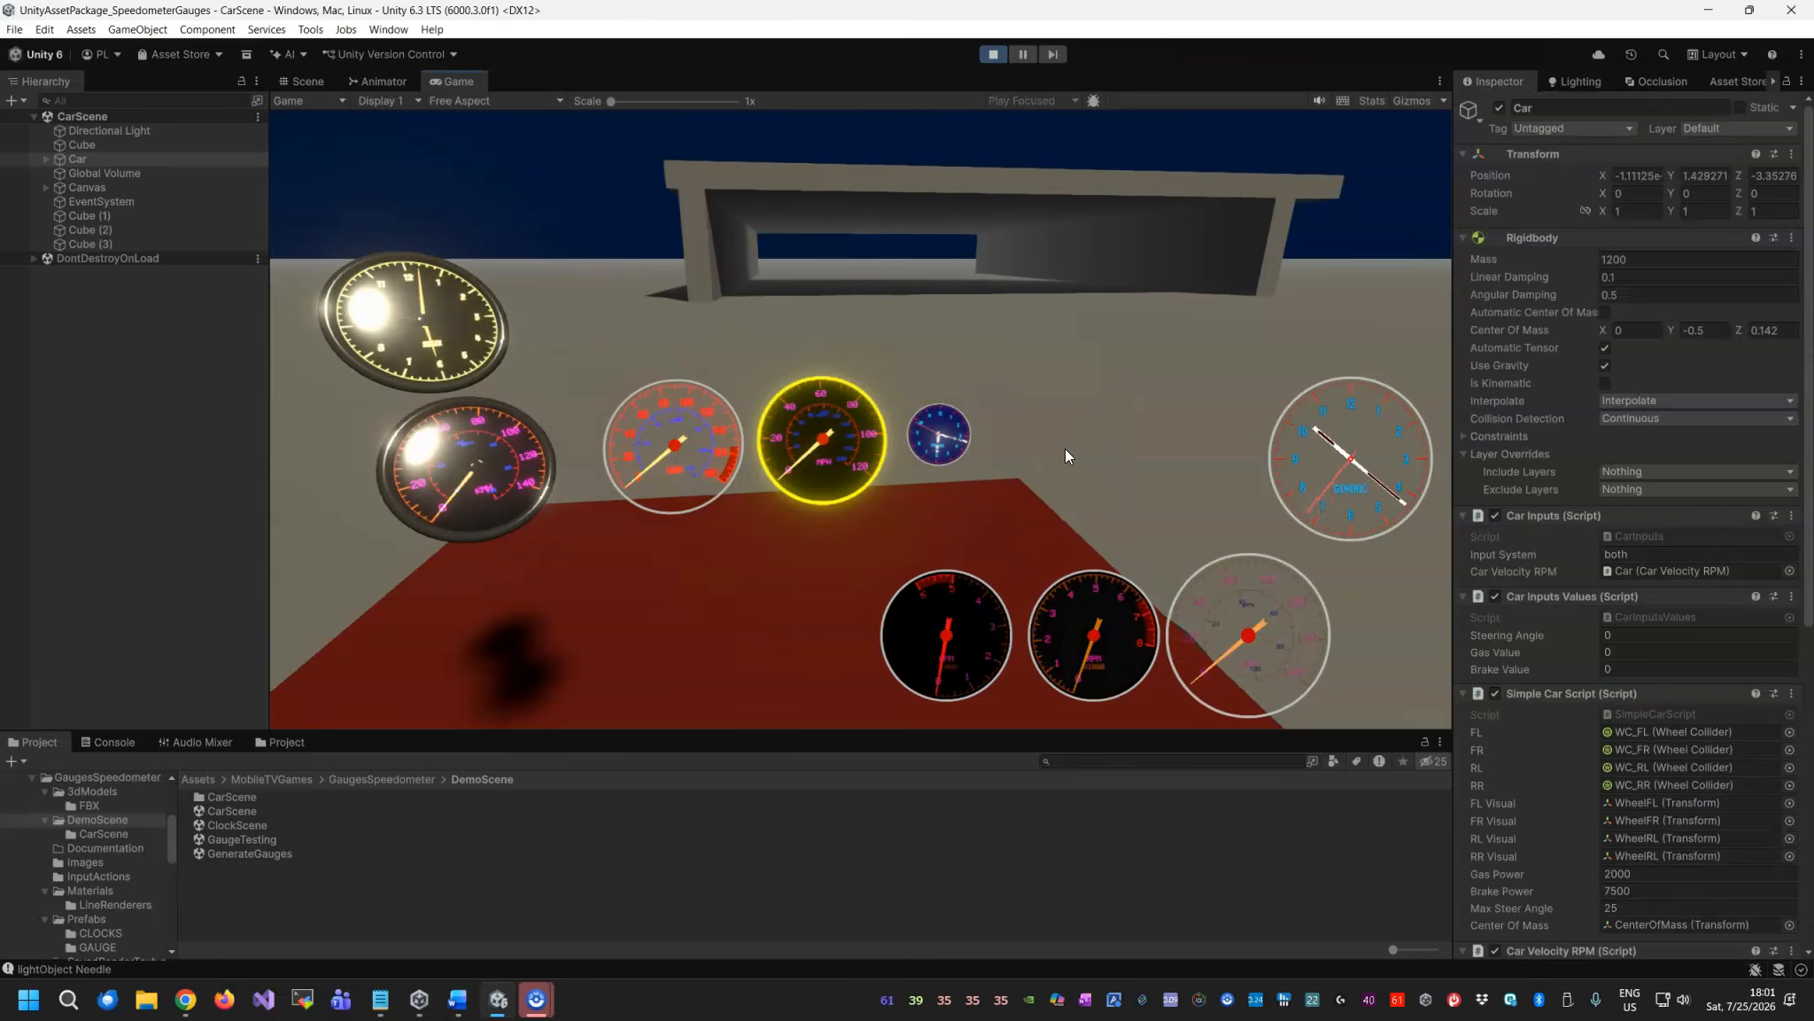
{"action": "key", "text": "w"}
{"action": "key", "text": "d"}
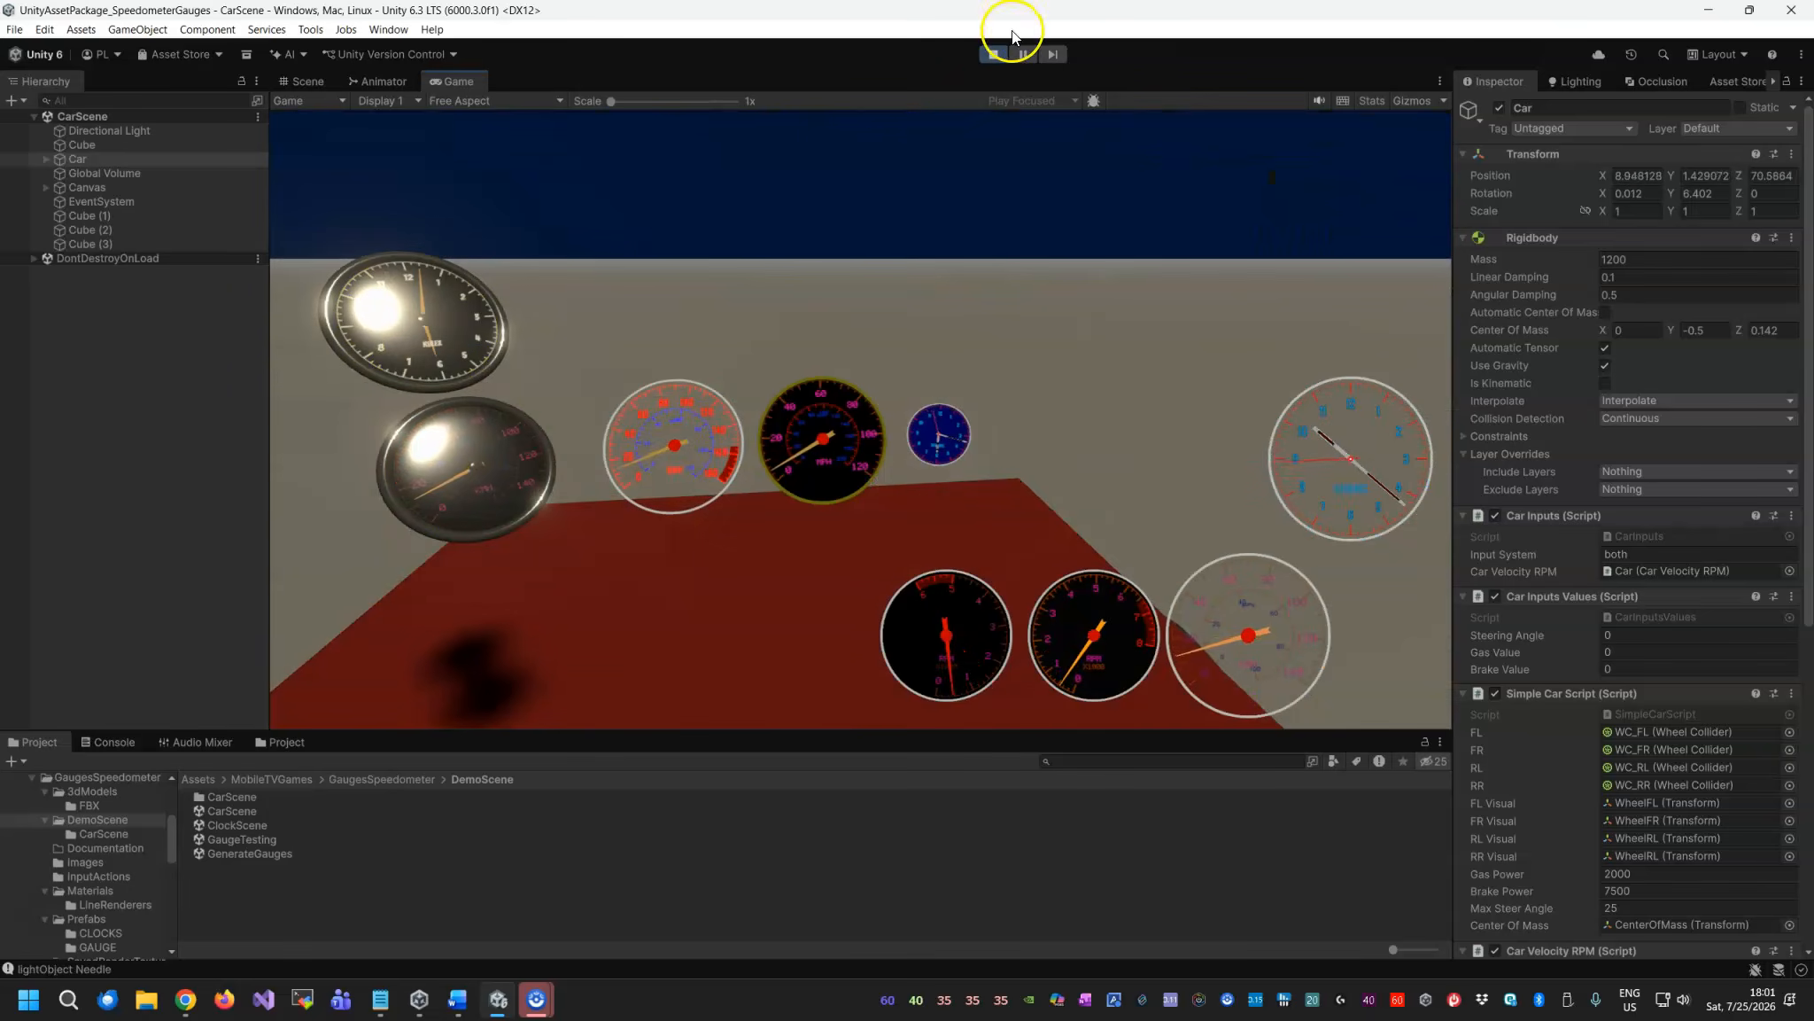
{"action": "left_click", "coordinate": [994, 54]}
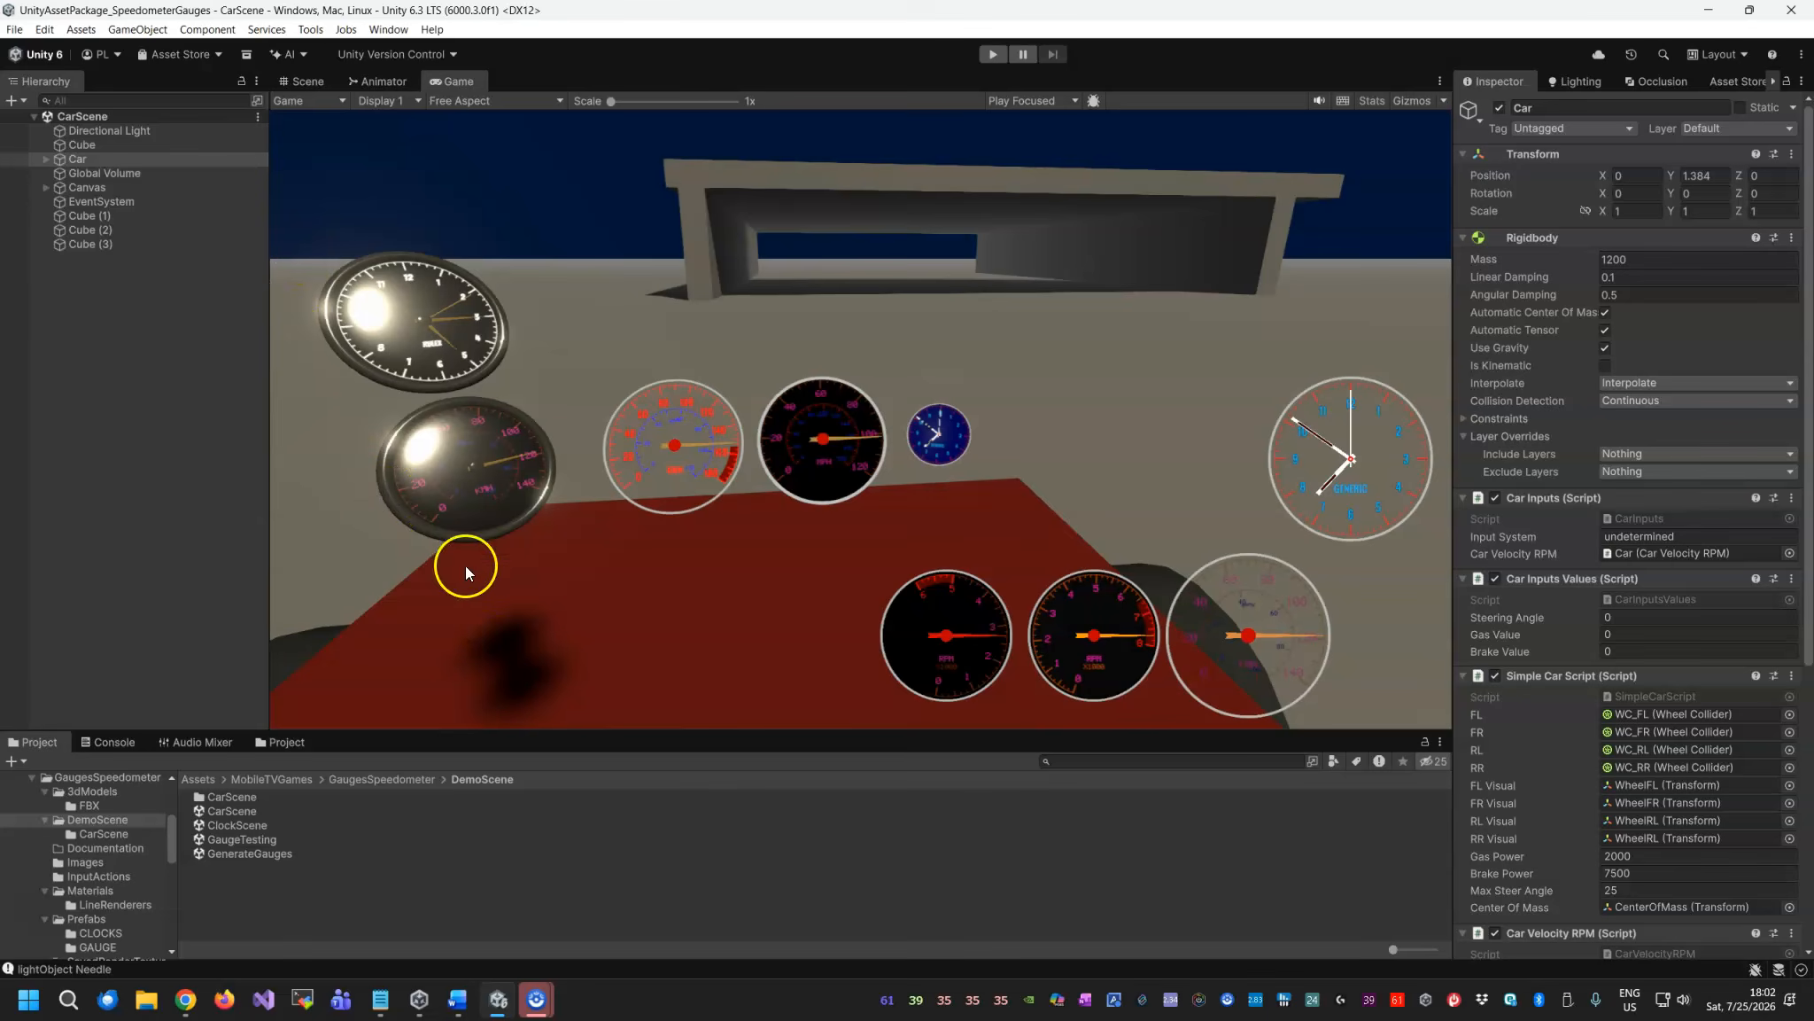
Save CarScene and open the ClockScene scene from the DemoScene folder.
{"action": "left_click", "coordinate": [15, 29]}
{"action": "mouse_move", "coordinate": [66, 88]}
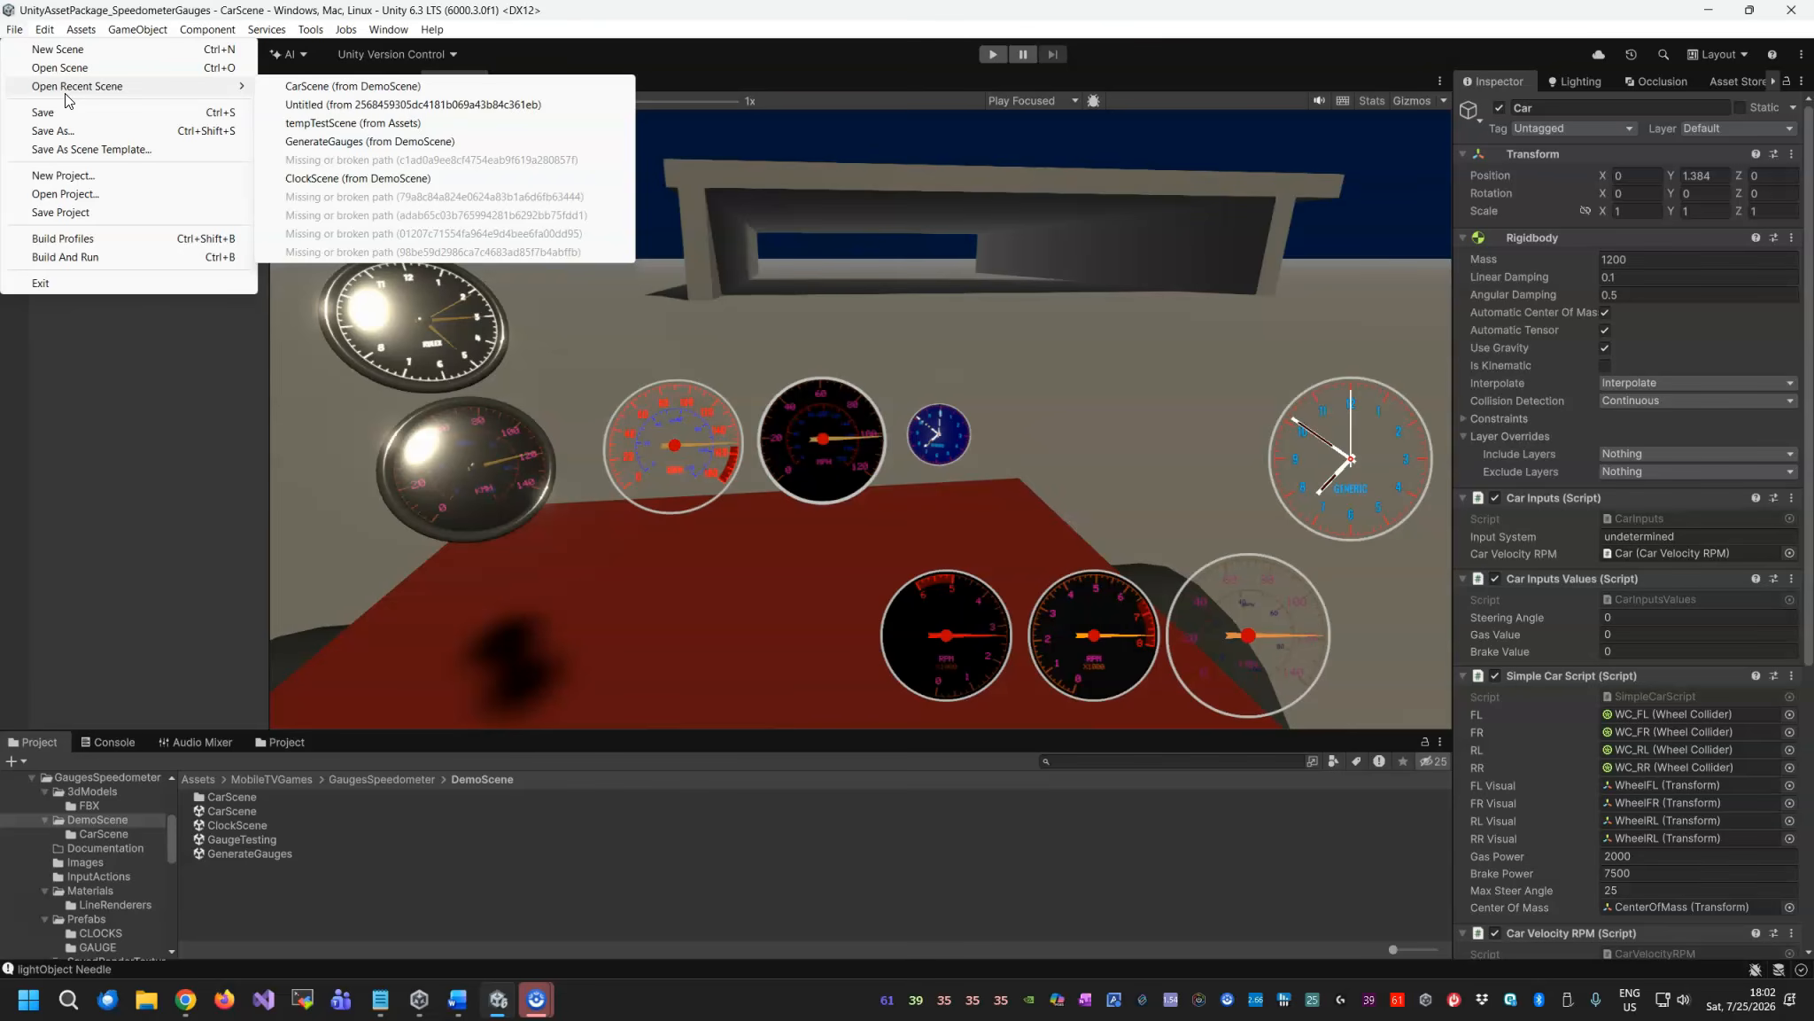
{"action": "left_click", "coordinate": [70, 114]}
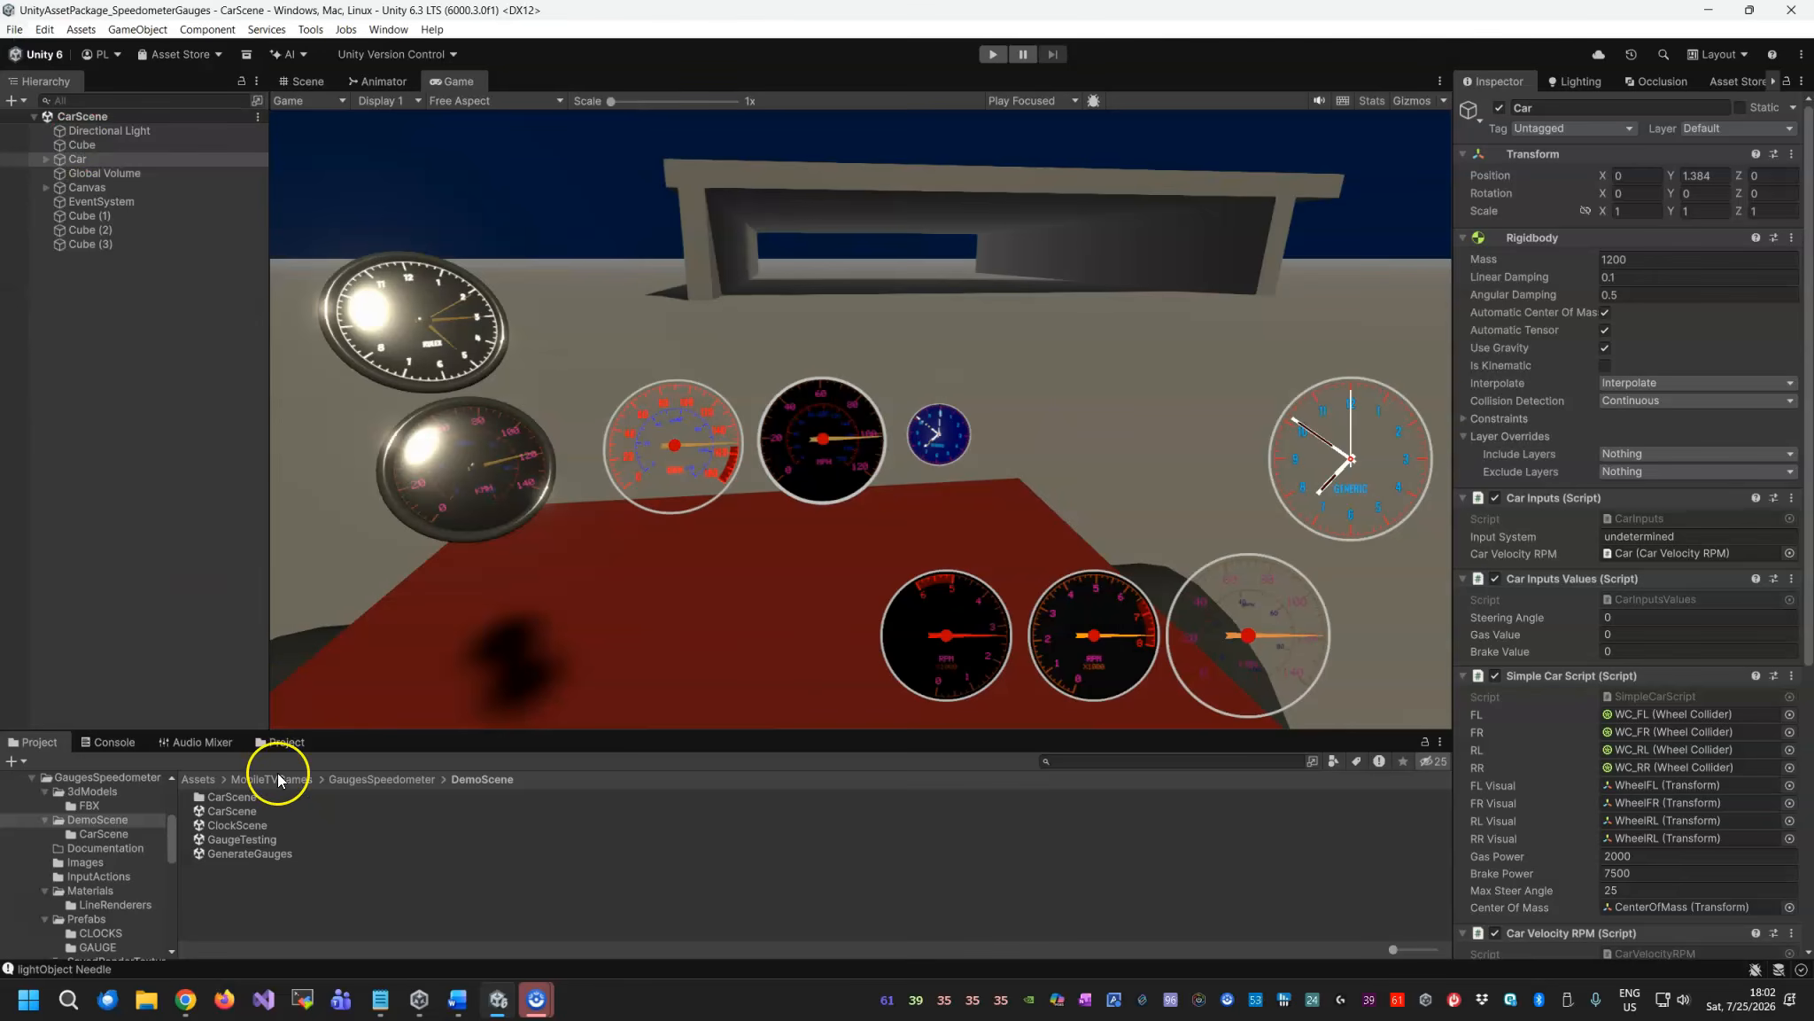
{"action": "left_click", "coordinate": [367, 780]}
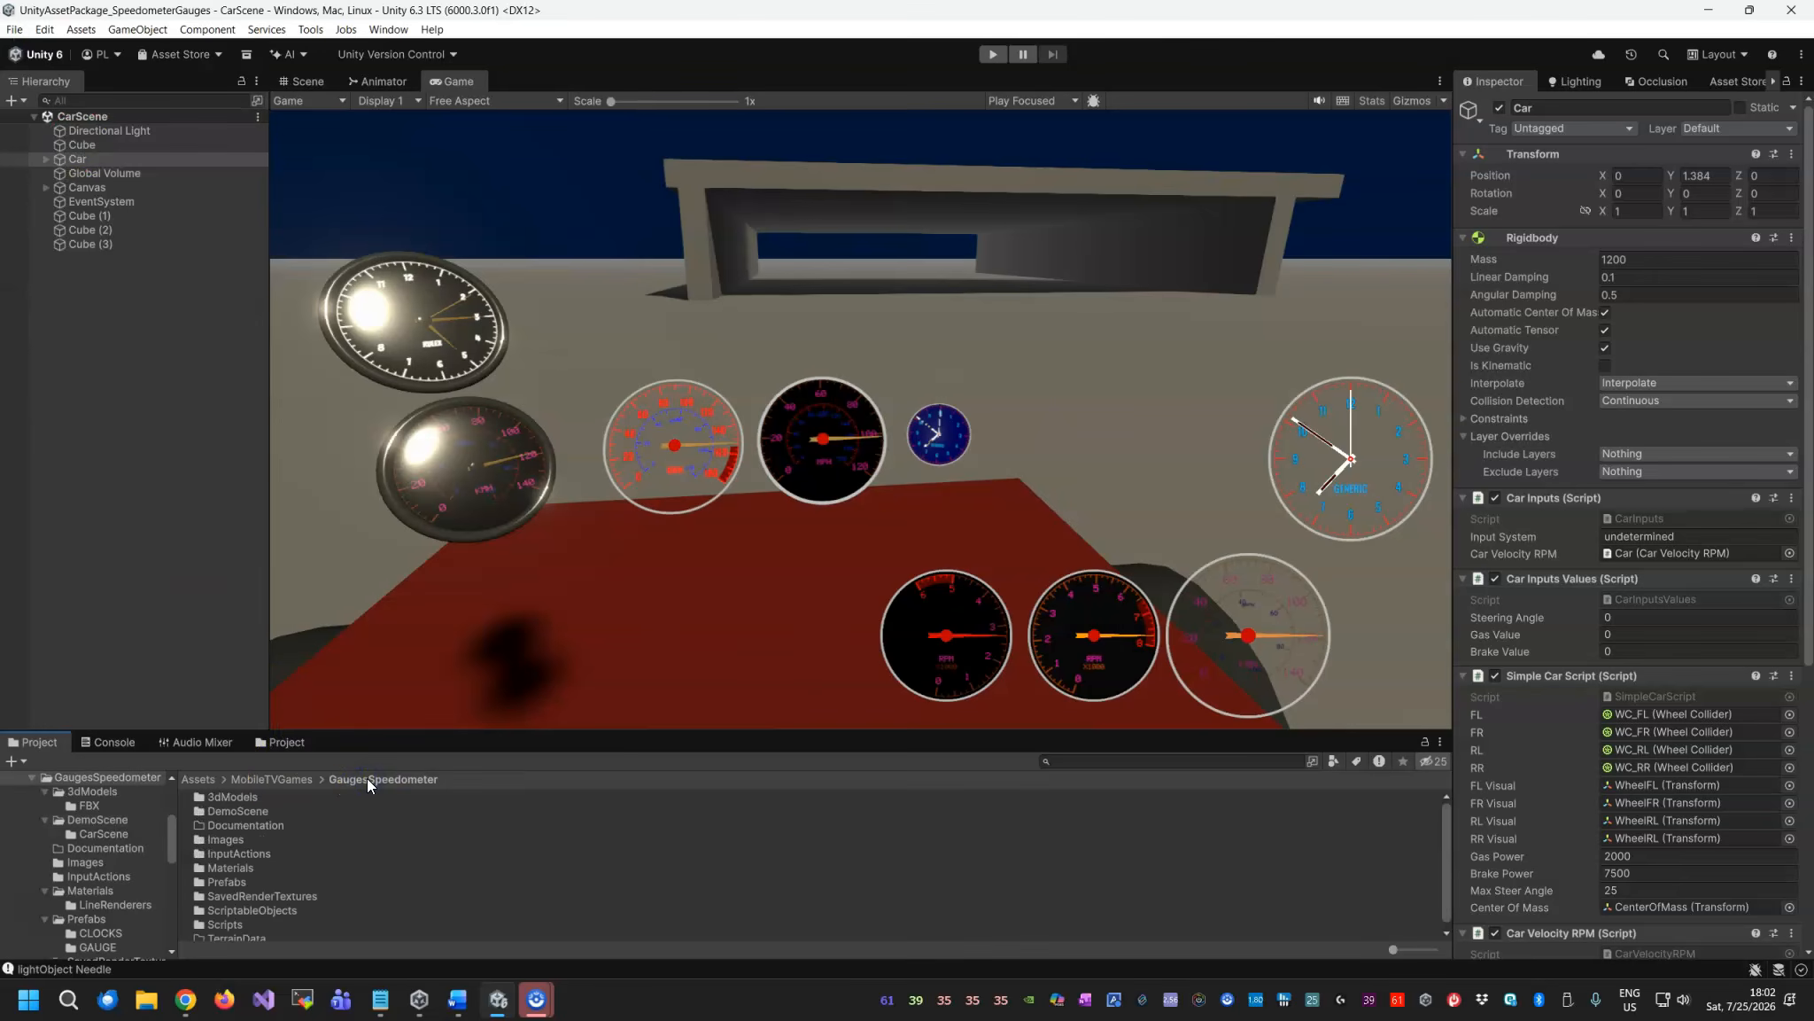
{"action": "left_click", "coordinate": [245, 811]}
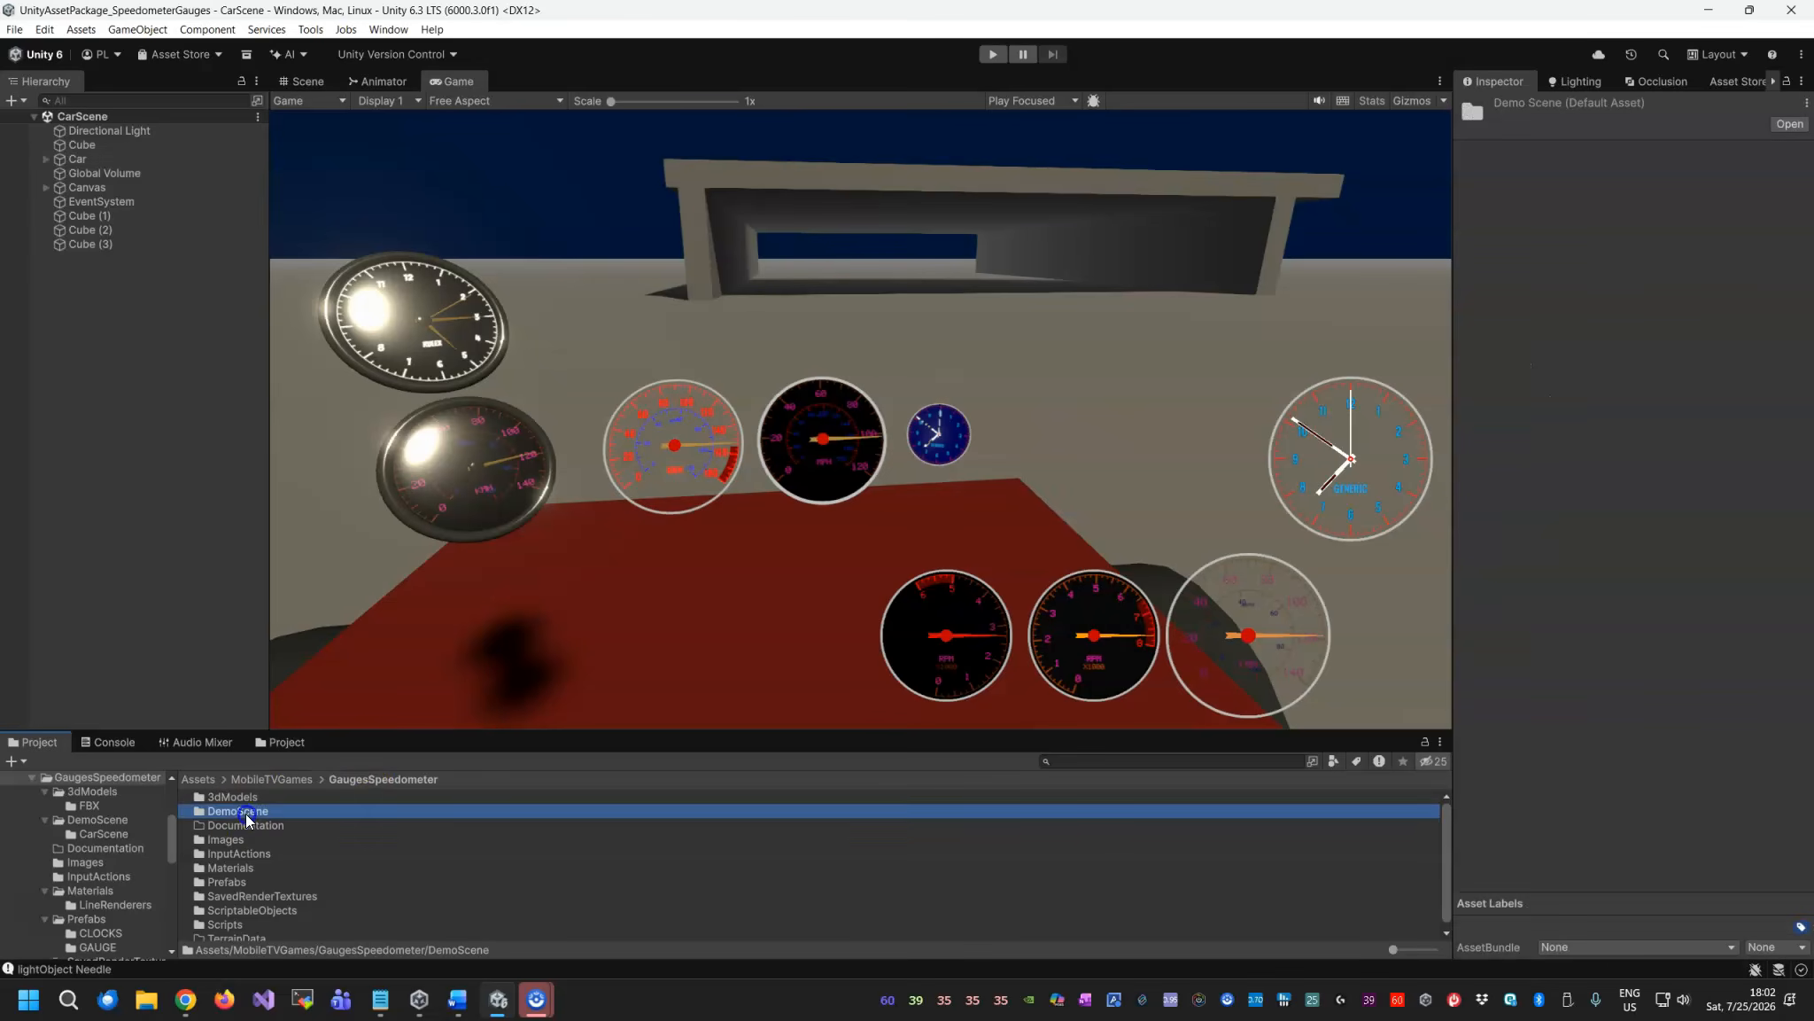
{"action": "double_click", "coordinate": [246, 813]}
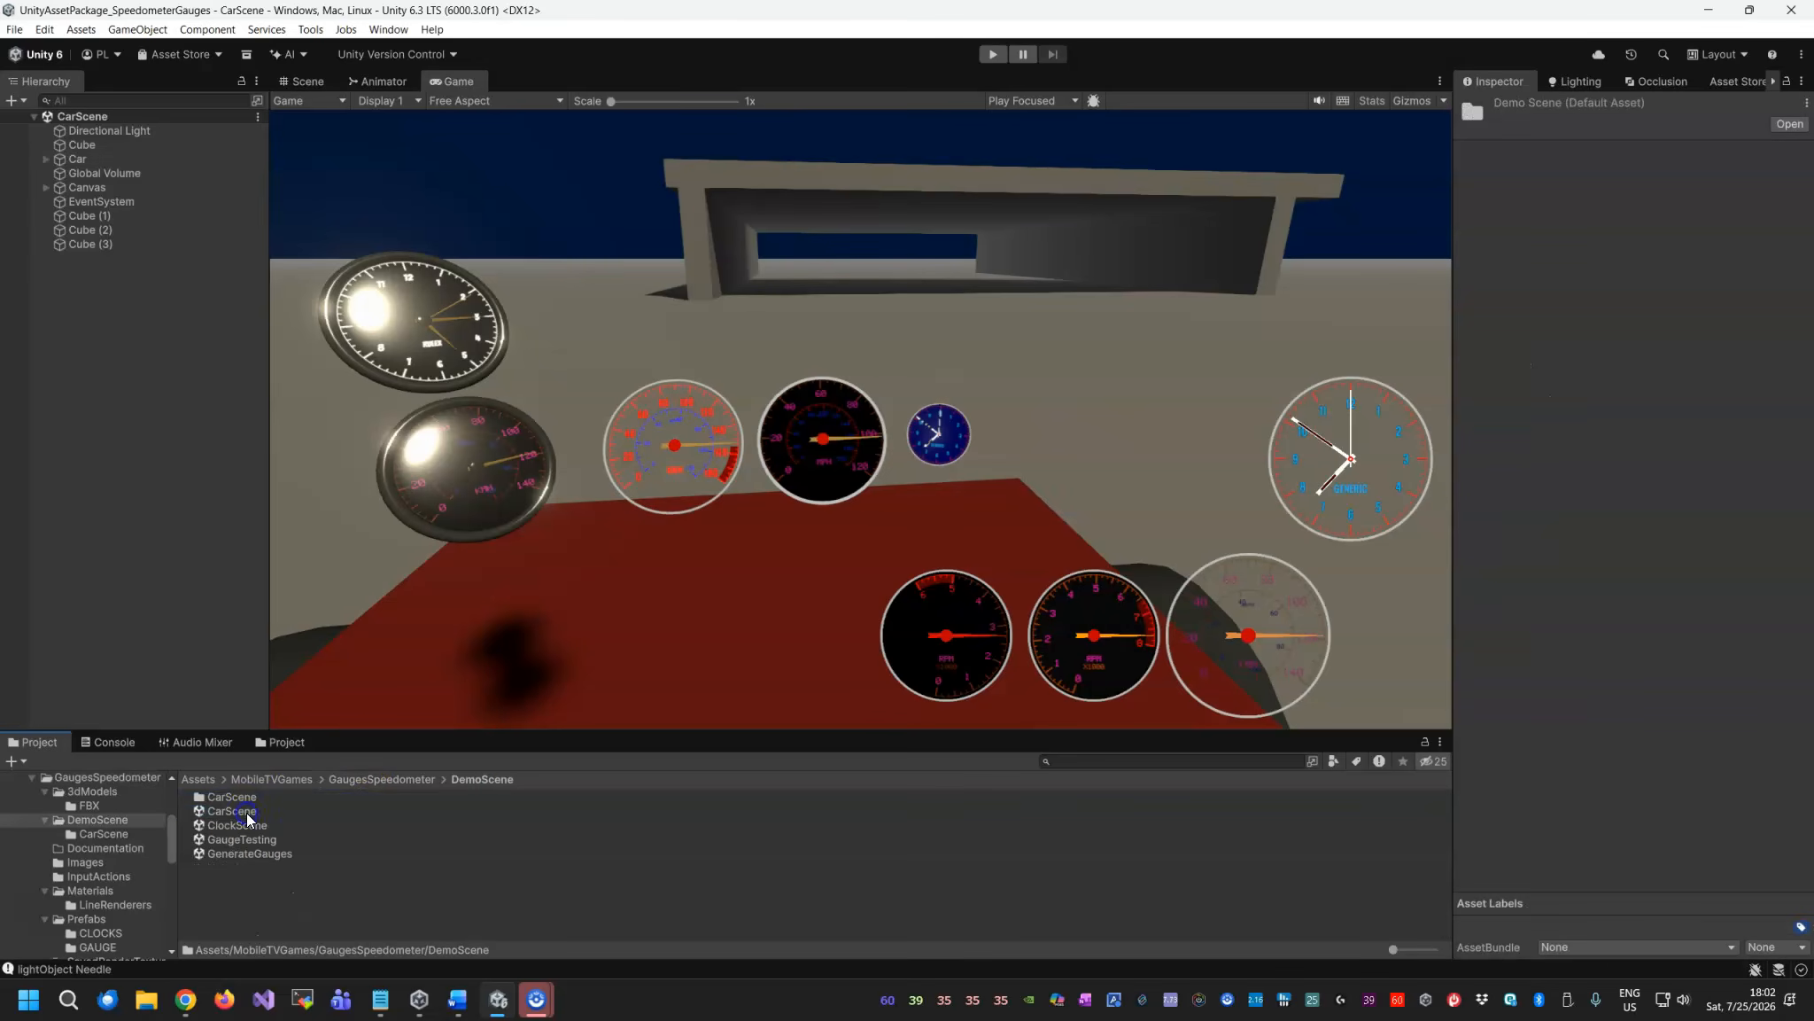
{"action": "double_click", "coordinate": [241, 826]}
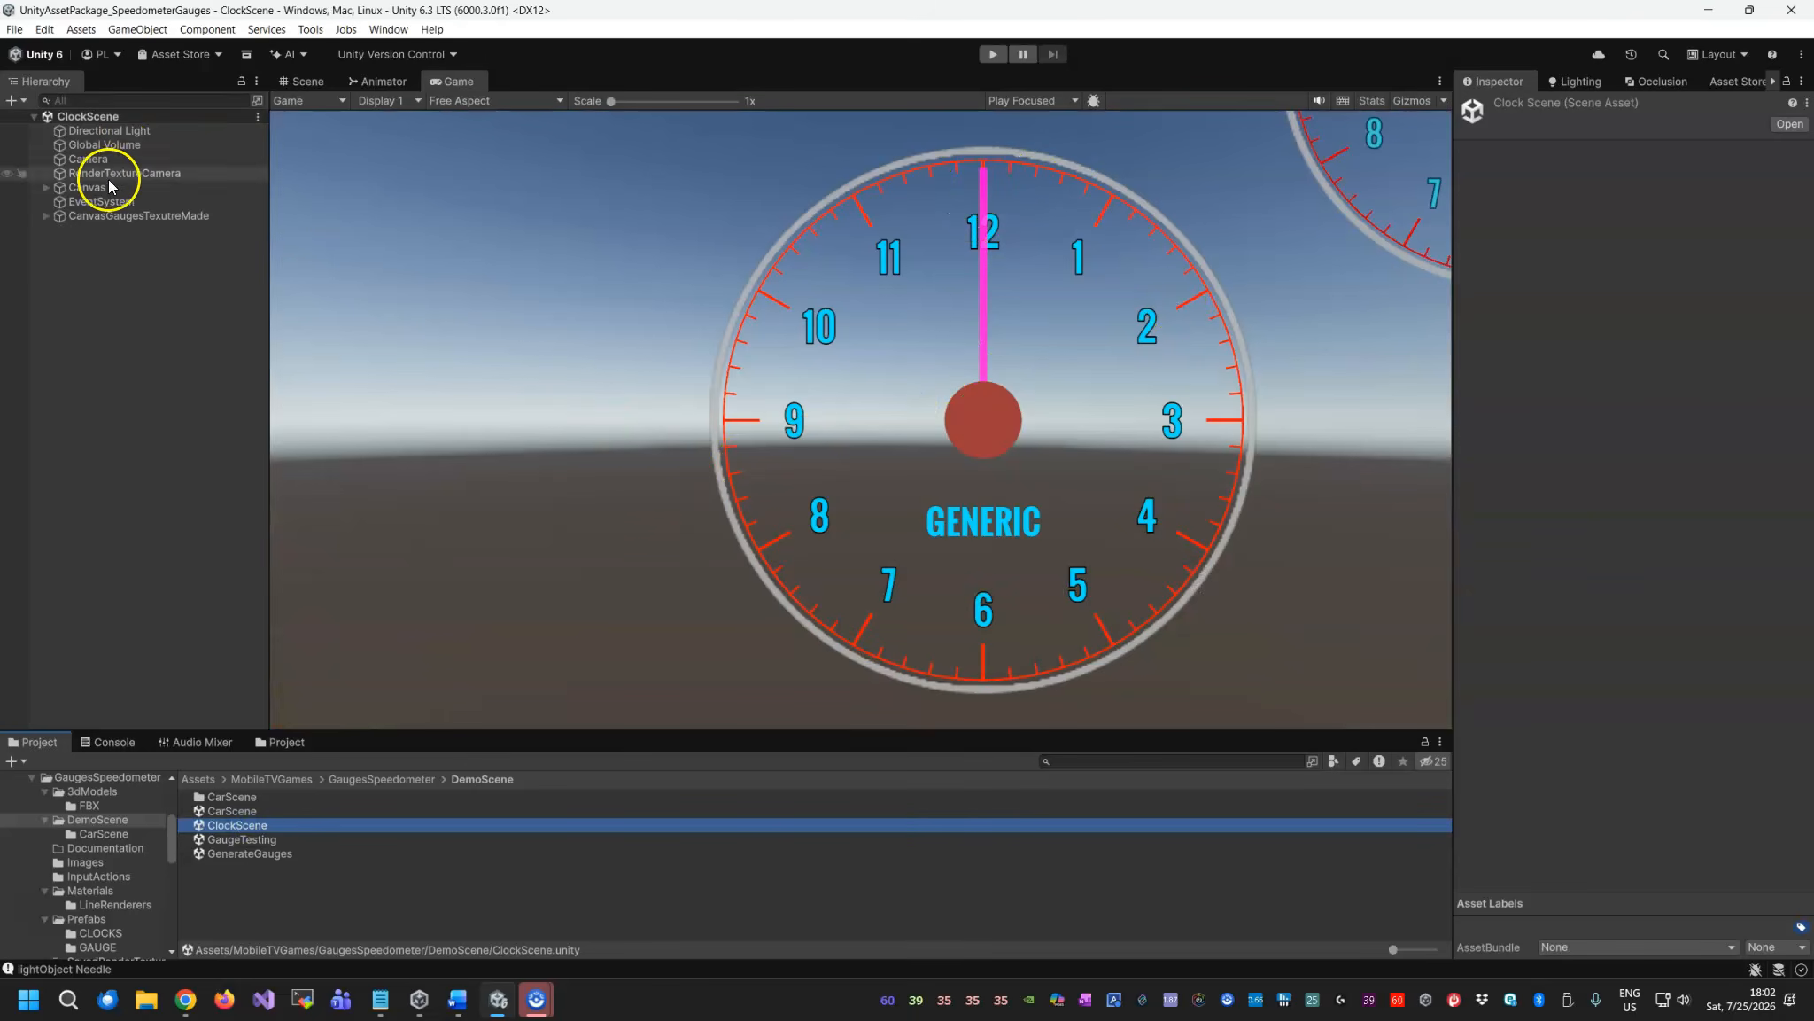
Redraw the ClockGenerate gauge under Canvas from its Drawing Dual Gauge settings.
{"action": "left_click", "coordinate": [47, 189]}
{"action": "left_click", "coordinate": [124, 200]}
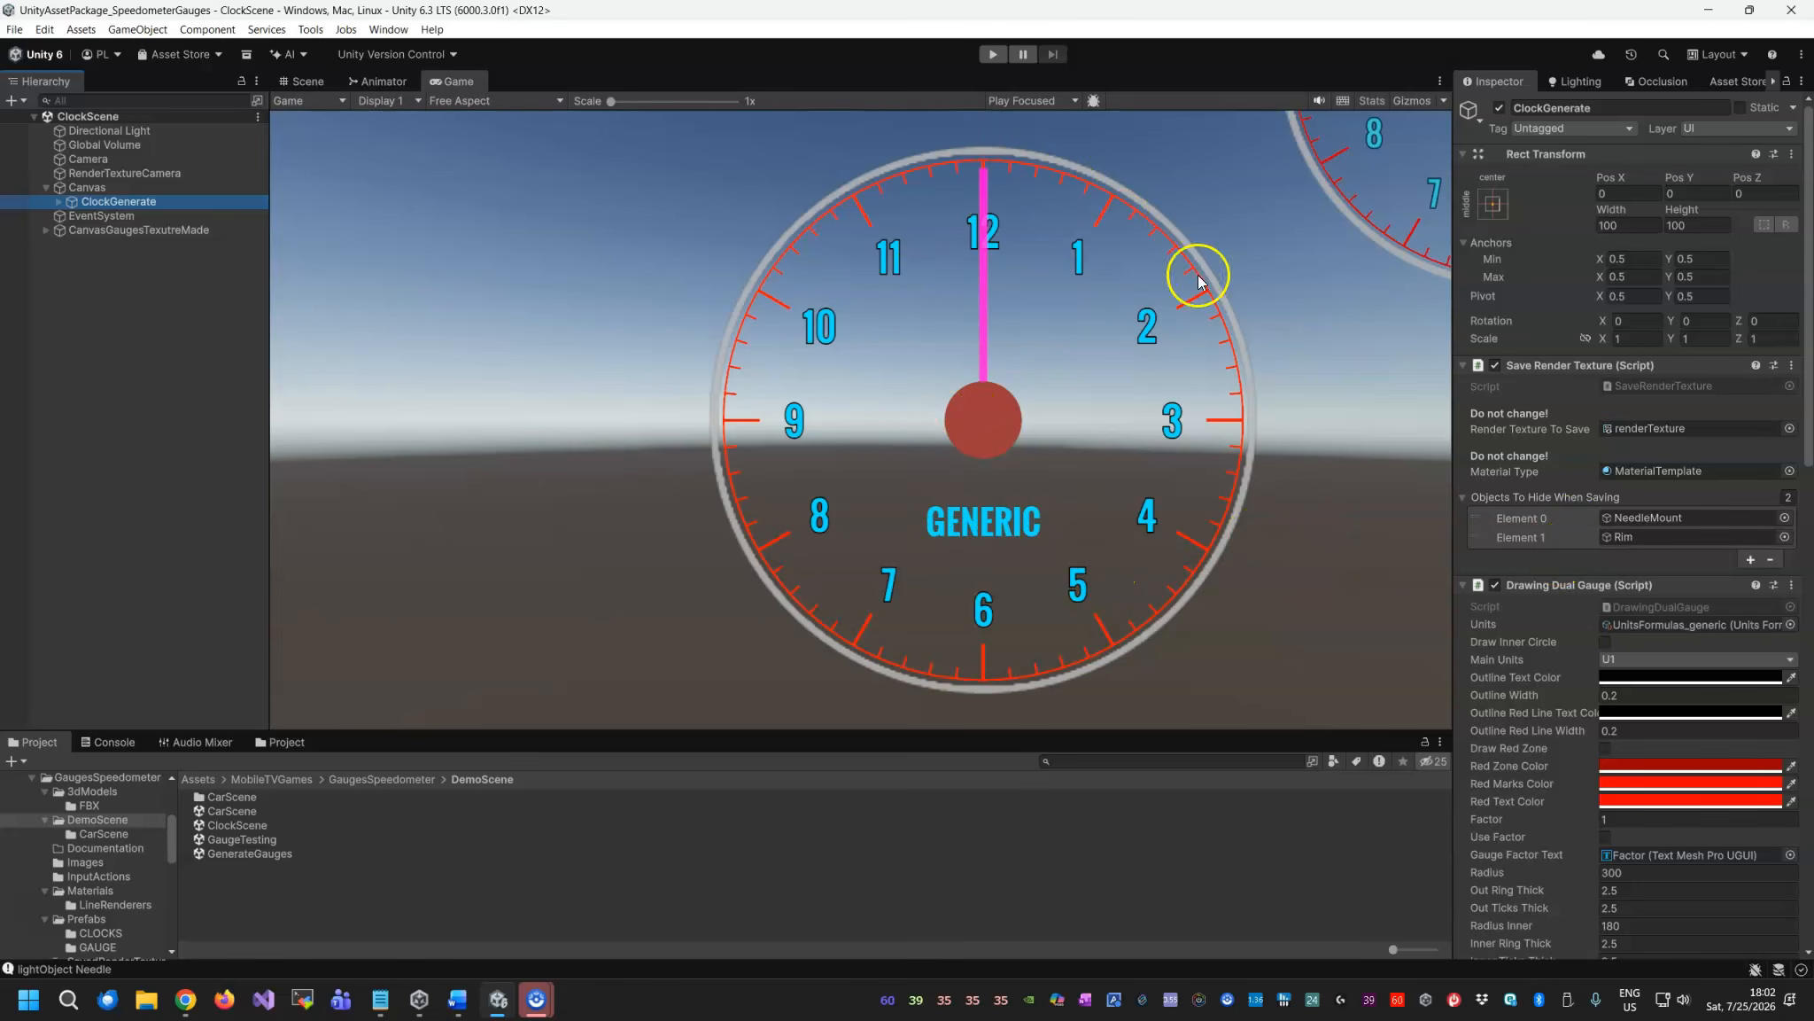
{"action": "scroll", "coordinate": [1512, 670], "scroll_direction": "down", "scroll_amount": 10}
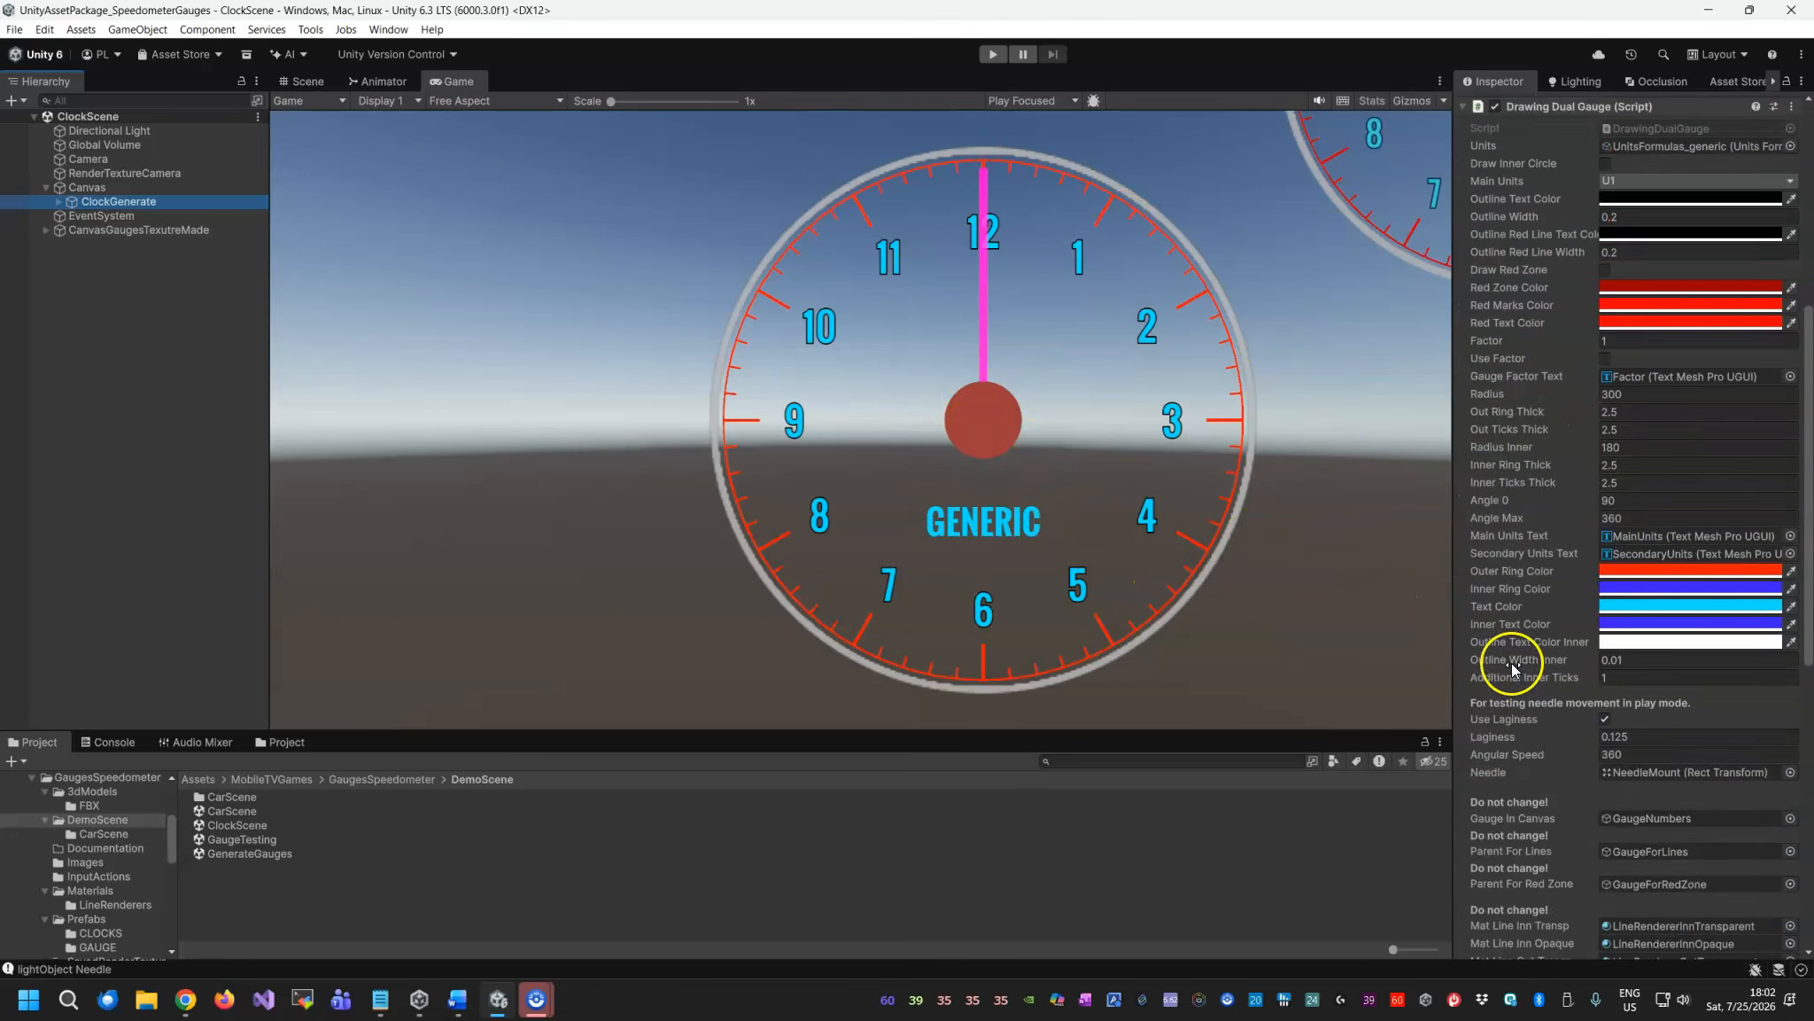
{"action": "scroll", "coordinate": [1512, 671], "scroll_direction": "down", "scroll_amount": 3}
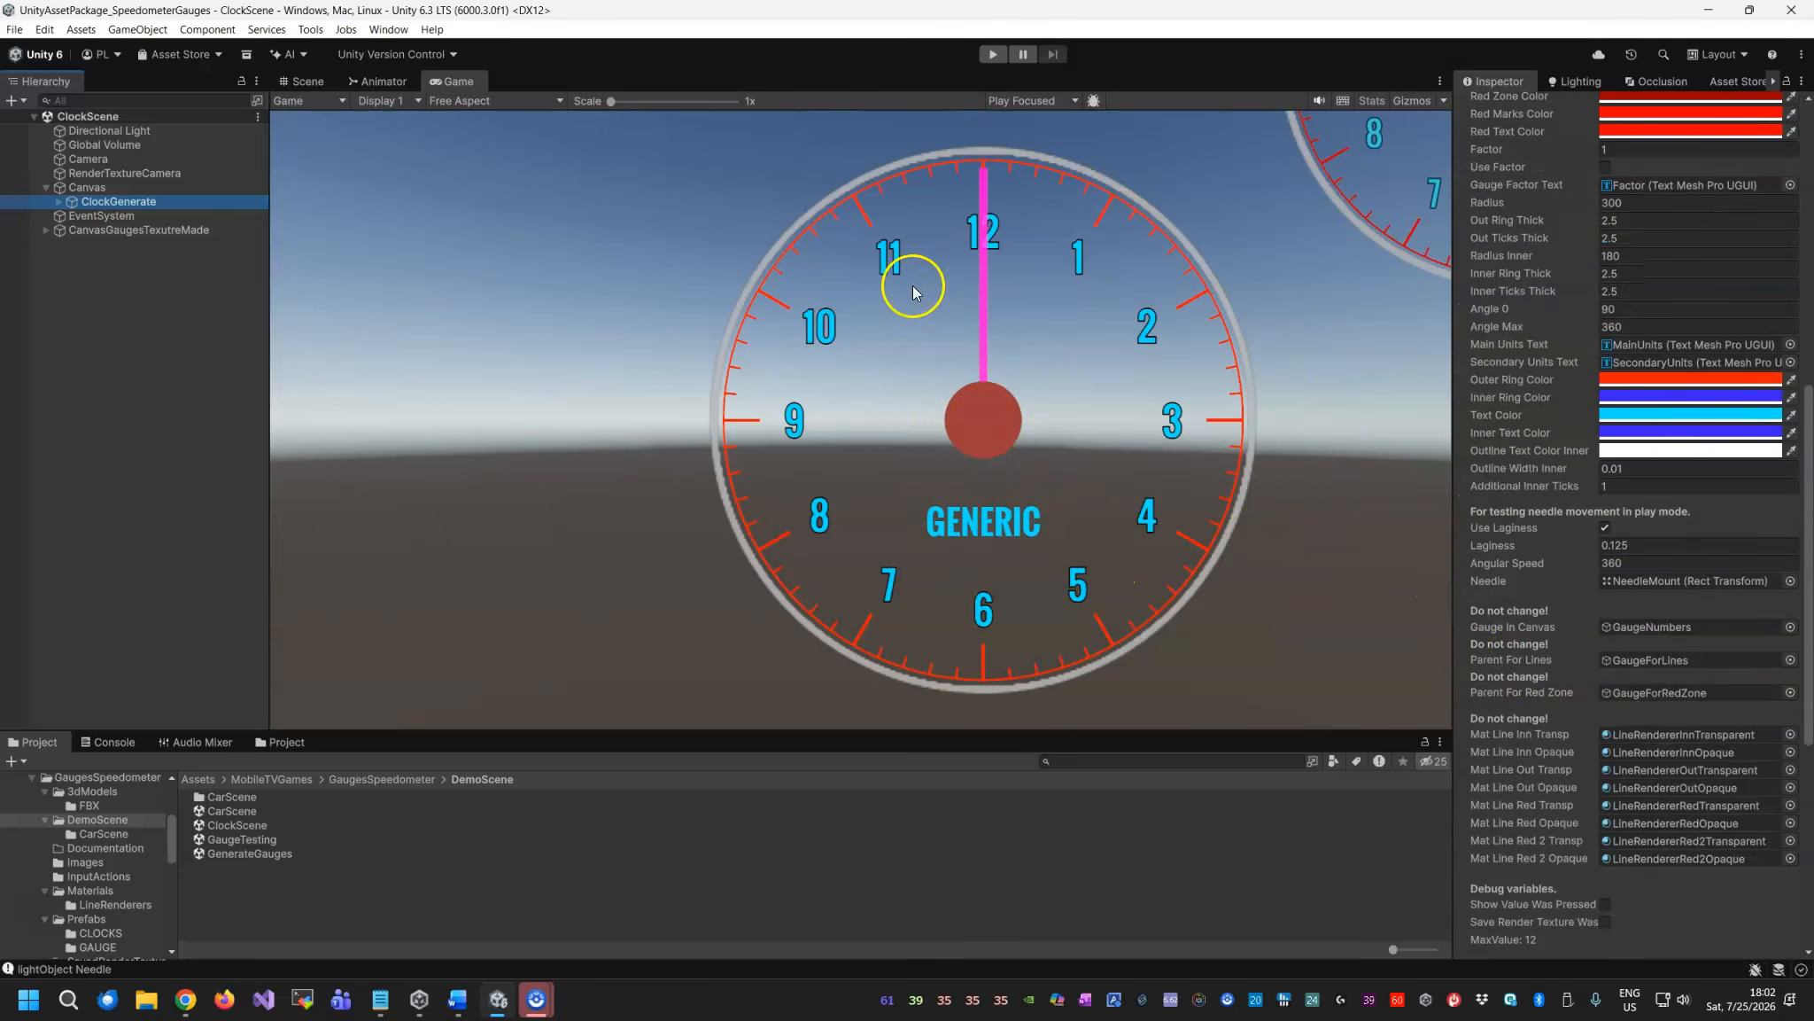
{"action": "scroll", "coordinate": [1515, 611], "scroll_direction": "down", "scroll_amount": 6}
{"action": "scroll", "coordinate": [1515, 611], "scroll_direction": "down", "scroll_amount": 3}
{"action": "left_click", "coordinate": [1510, 589]}
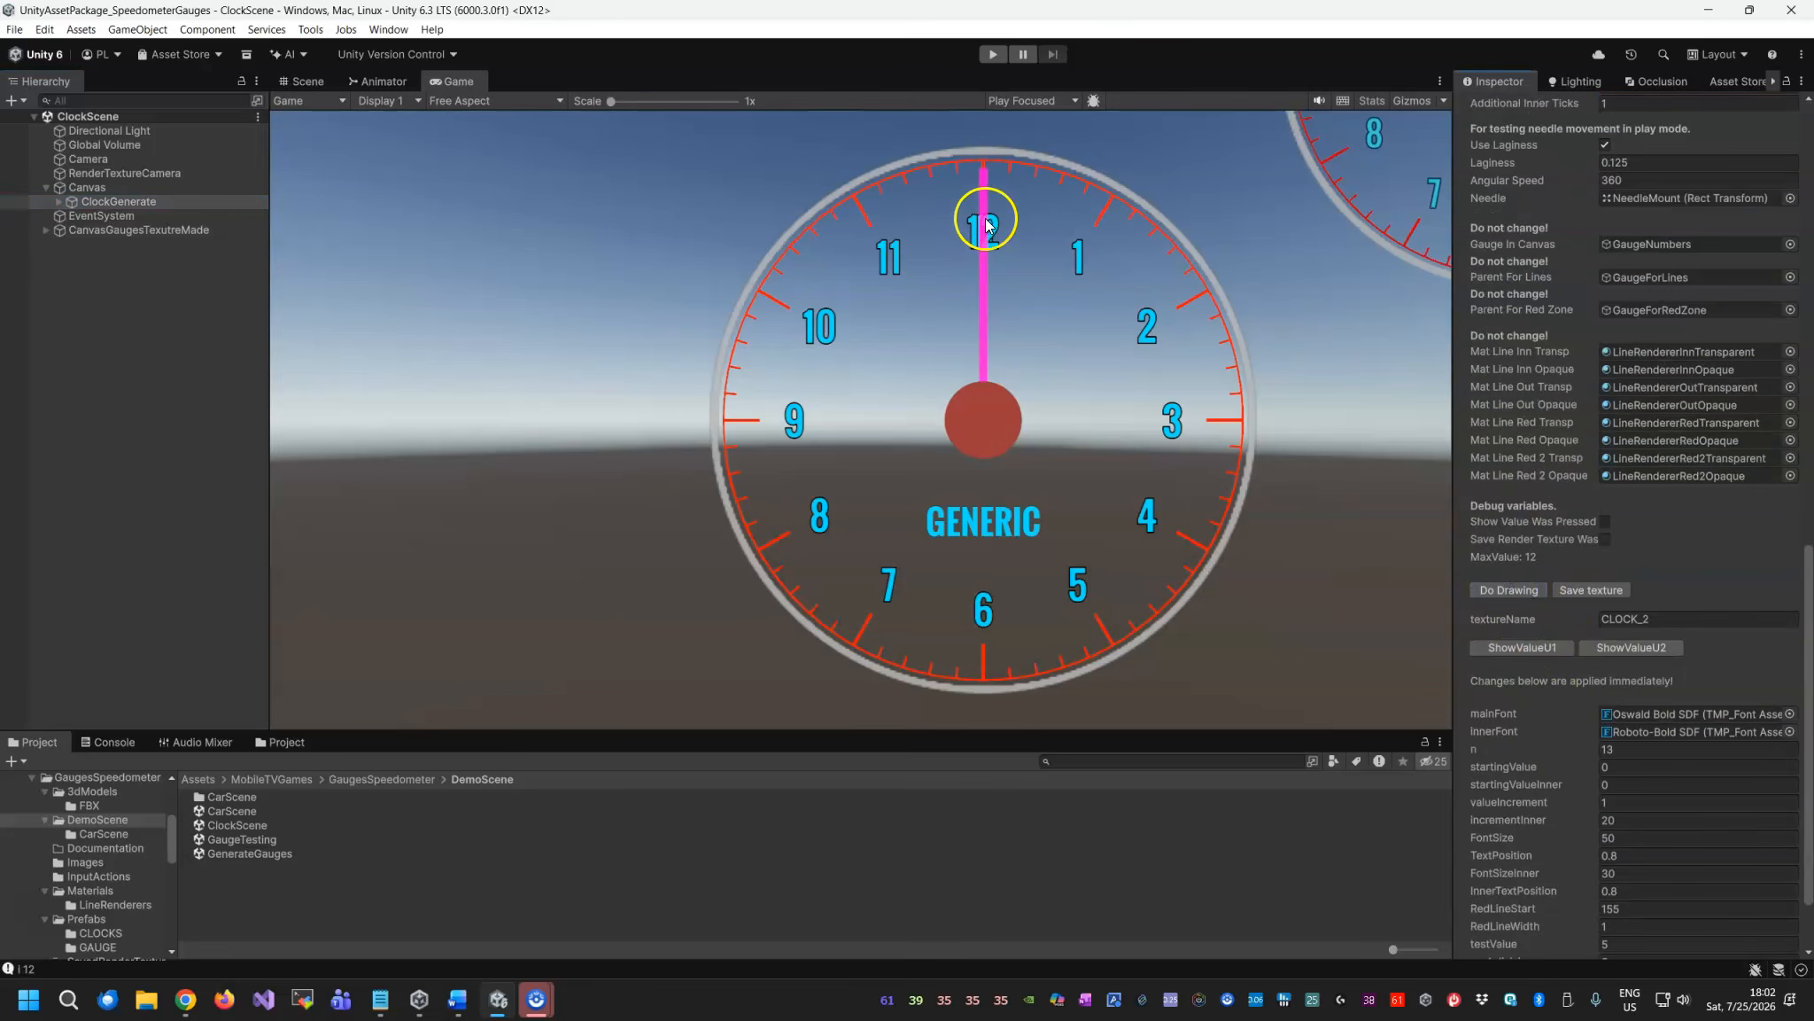
Deactivate the number 0 label under GaugeNumbers of the ClockGenerate clock face.
{"action": "left_click", "coordinate": [58, 206]}
{"action": "left_click", "coordinate": [60, 202]}
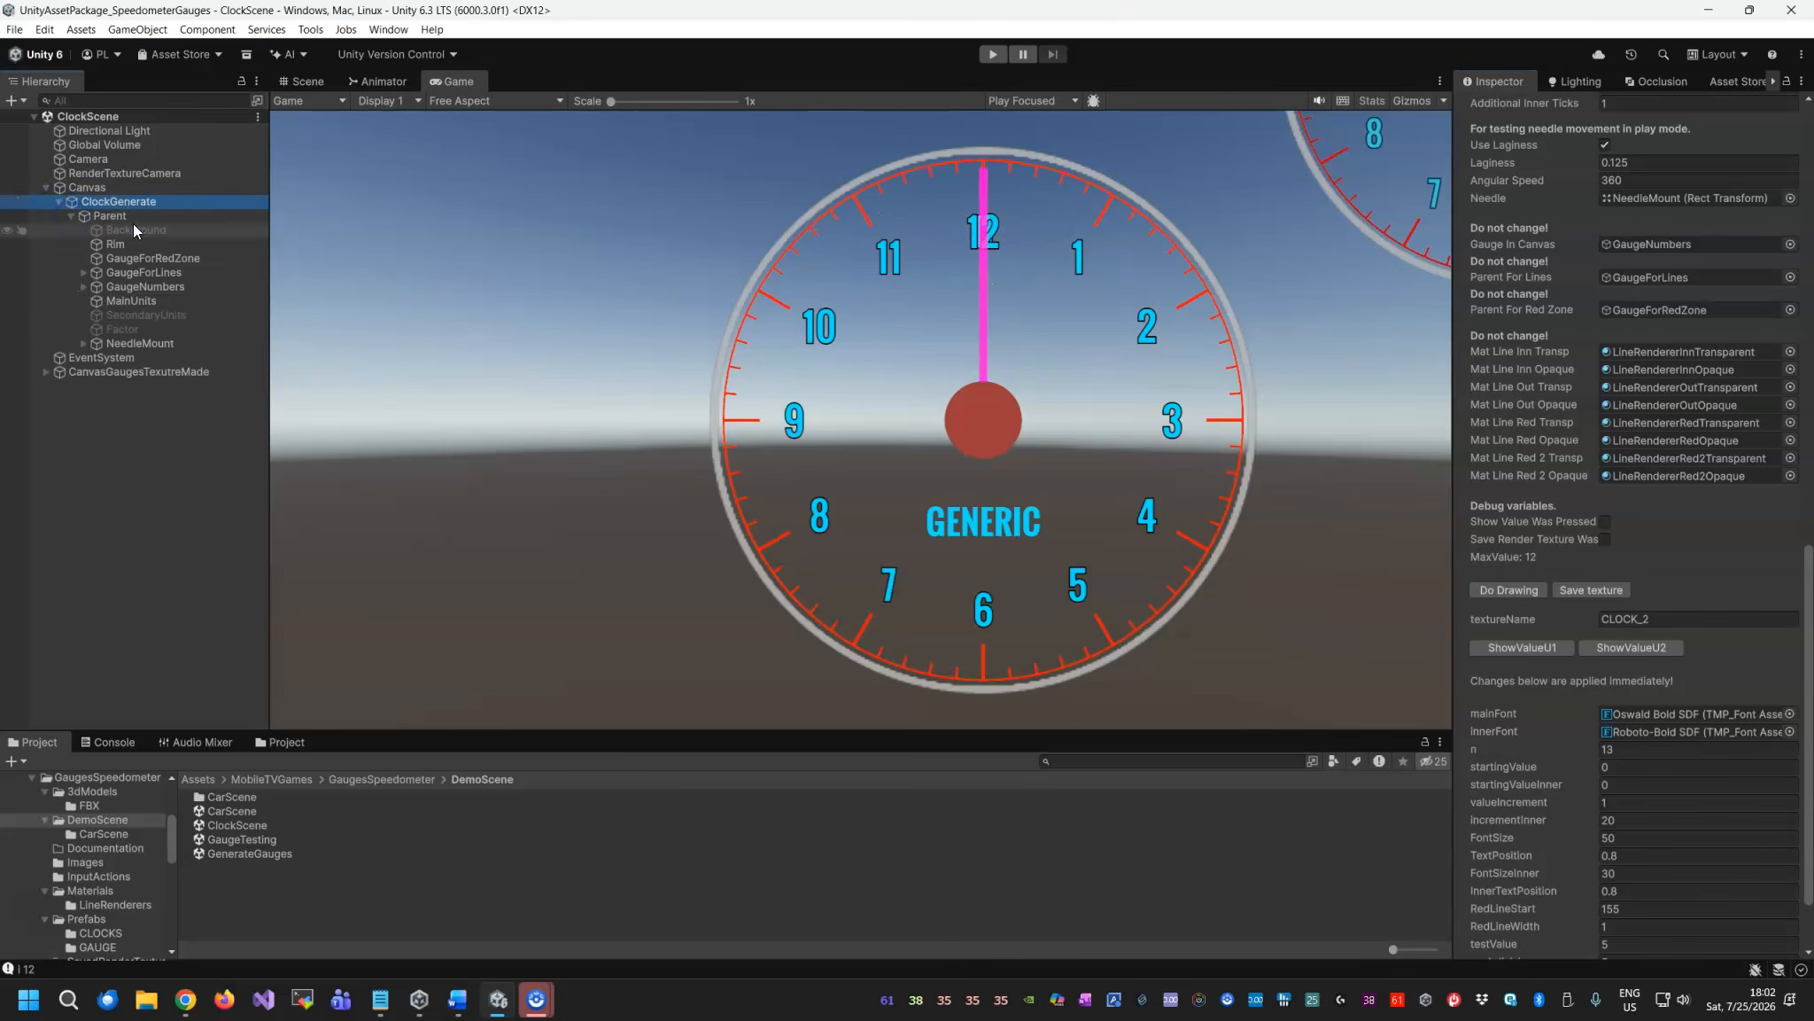
{"action": "left_click", "coordinate": [83, 287]}
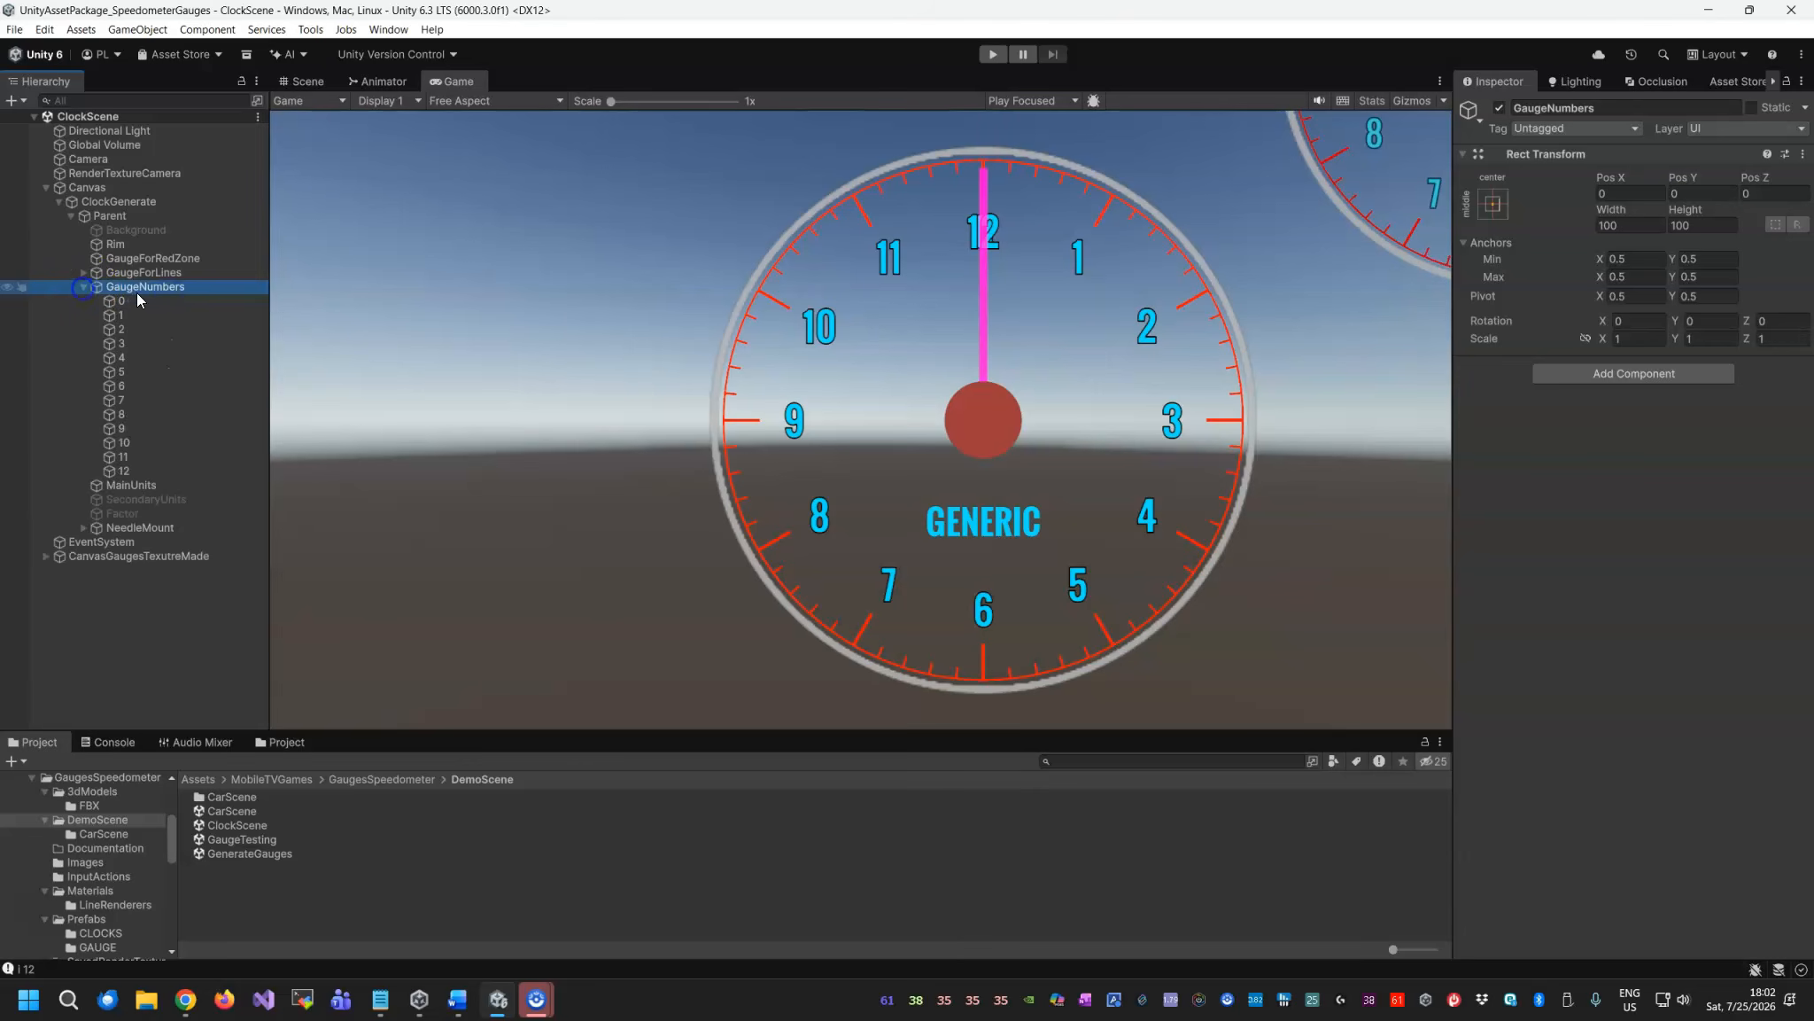
{"action": "left_click", "coordinate": [97, 301]}
{"action": "left_click", "coordinate": [1497, 107]}
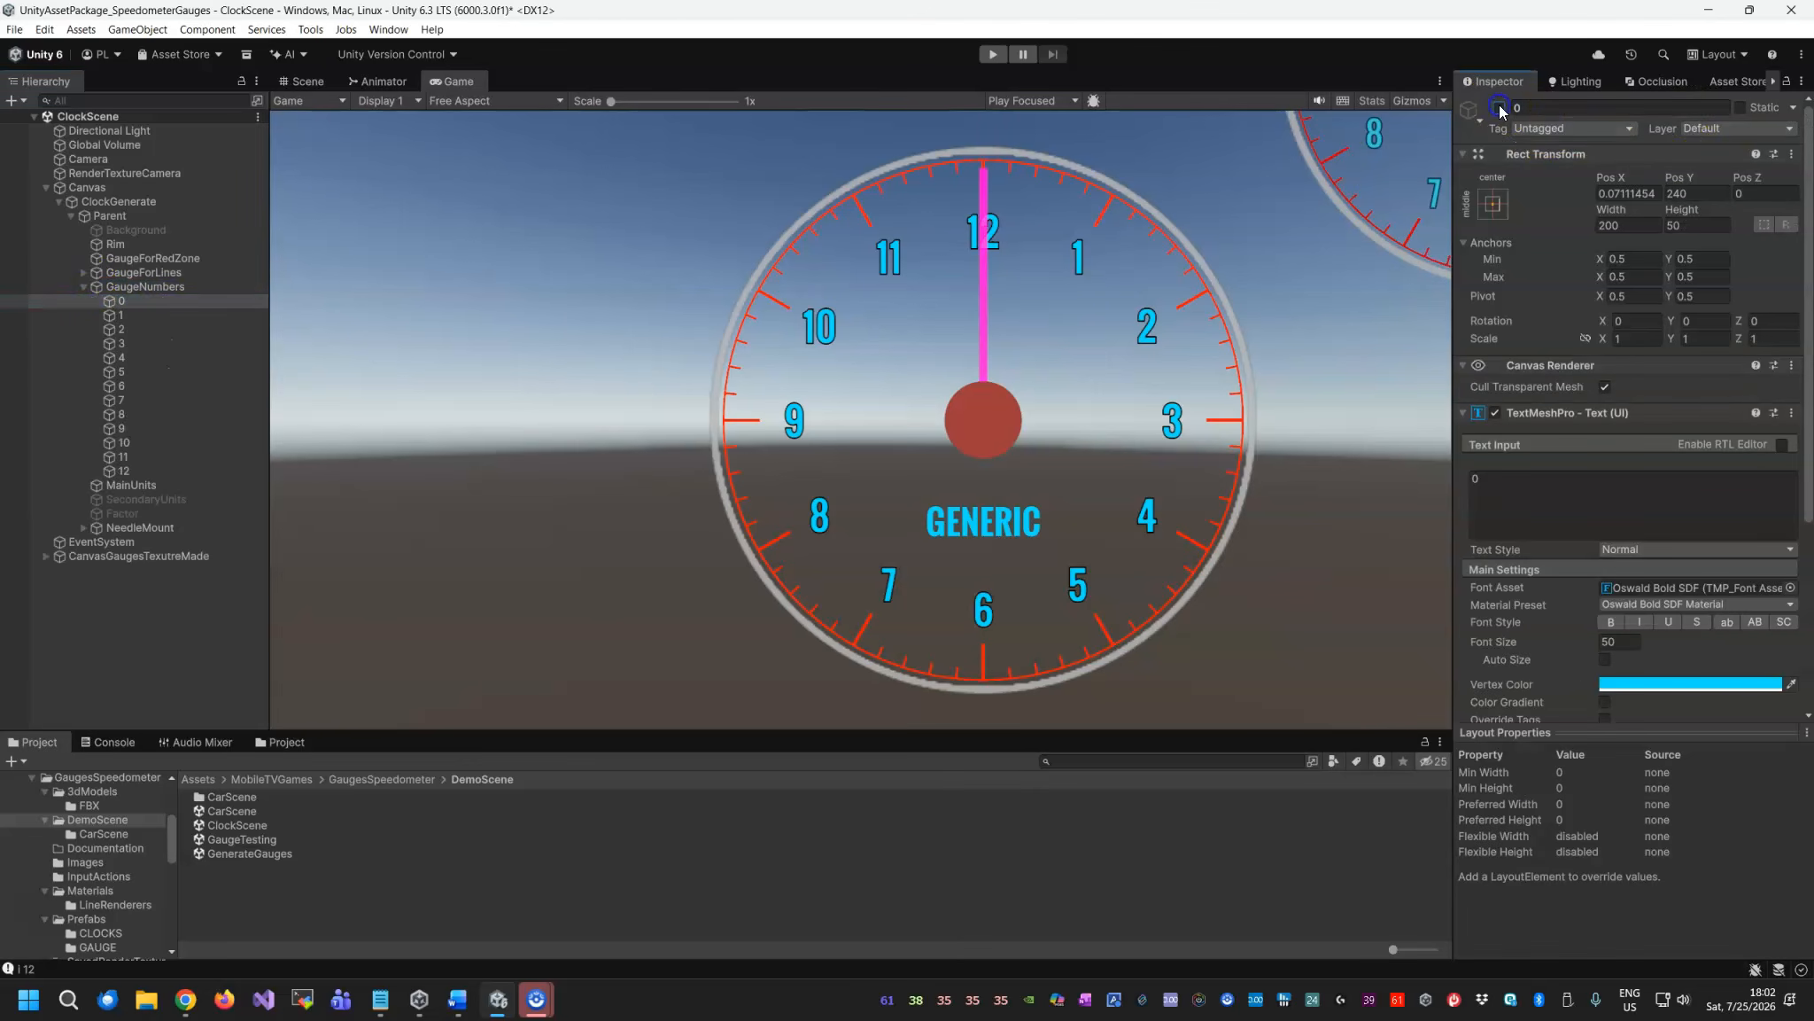
Preview the ClockGenerate clock face with its Background object active, and deactivate the Background again.
{"action": "left_click", "coordinate": [111, 200]}
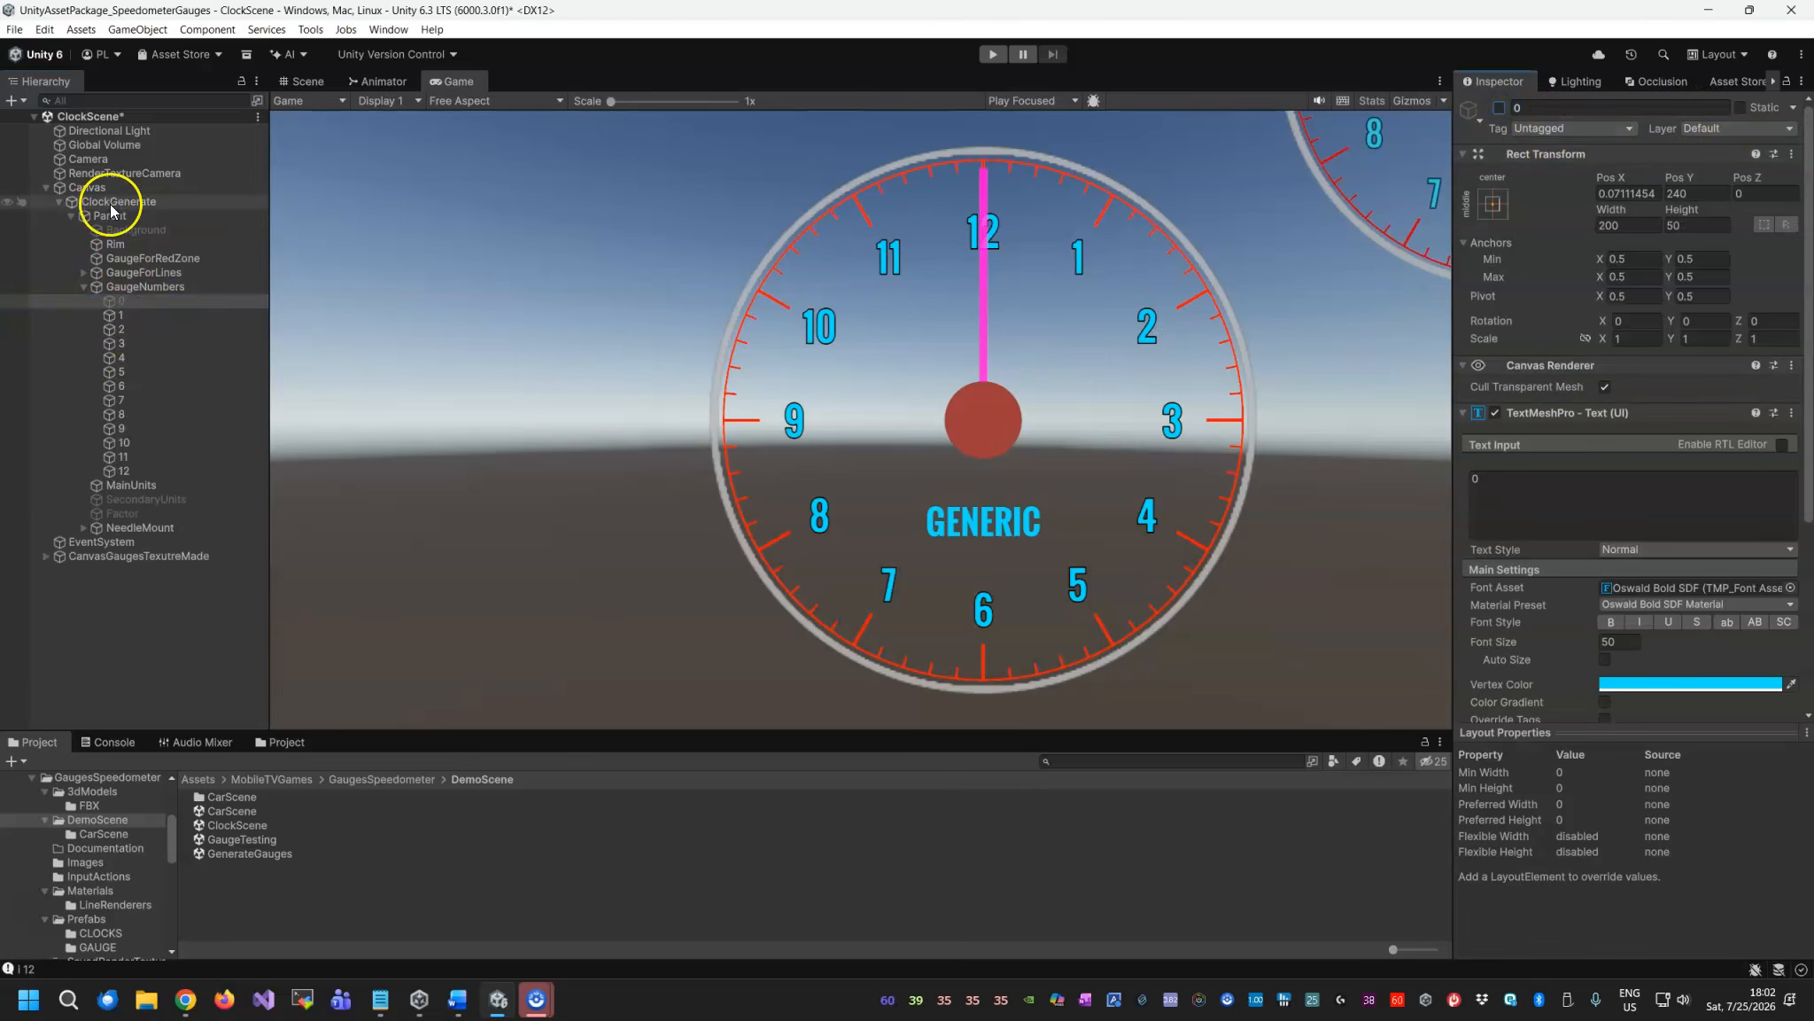
{"action": "scroll", "coordinate": [1537, 629], "scroll_direction": "down", "scroll_amount": 10}
{"action": "scroll", "coordinate": [1537, 631], "scroll_direction": "down", "scroll_amount": 3}
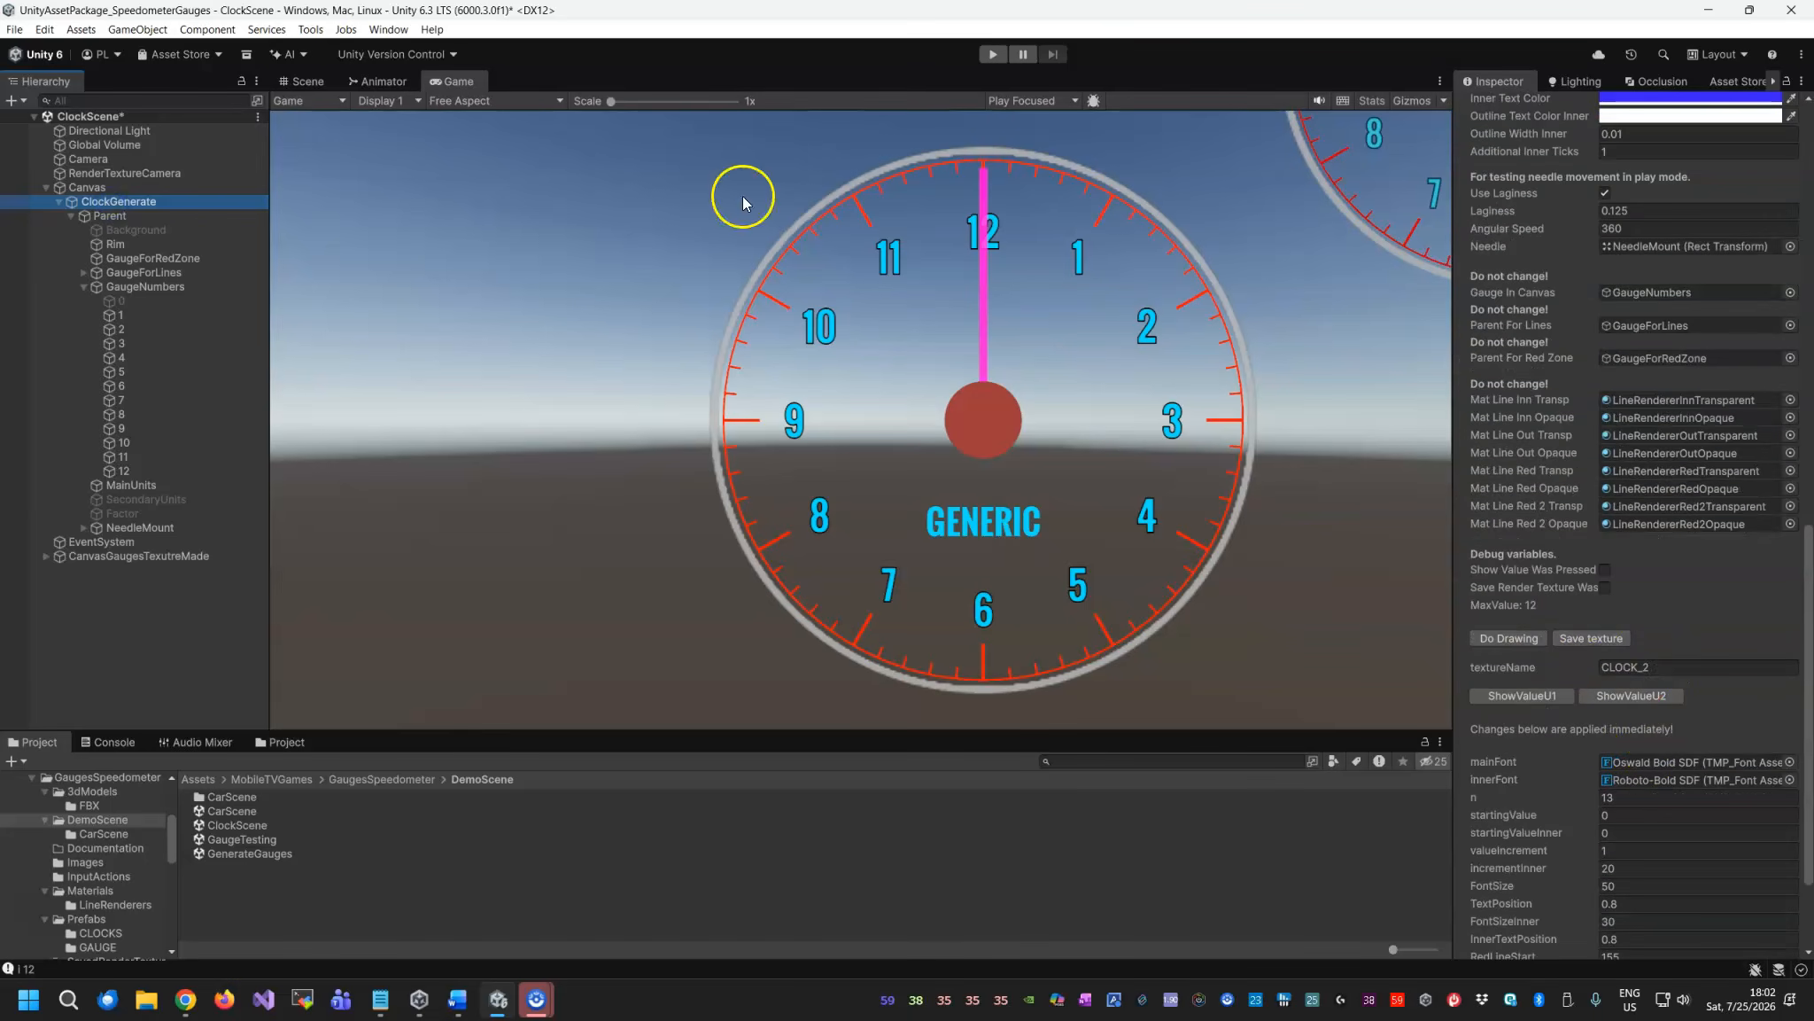
{"action": "left_click", "coordinate": [134, 230]}
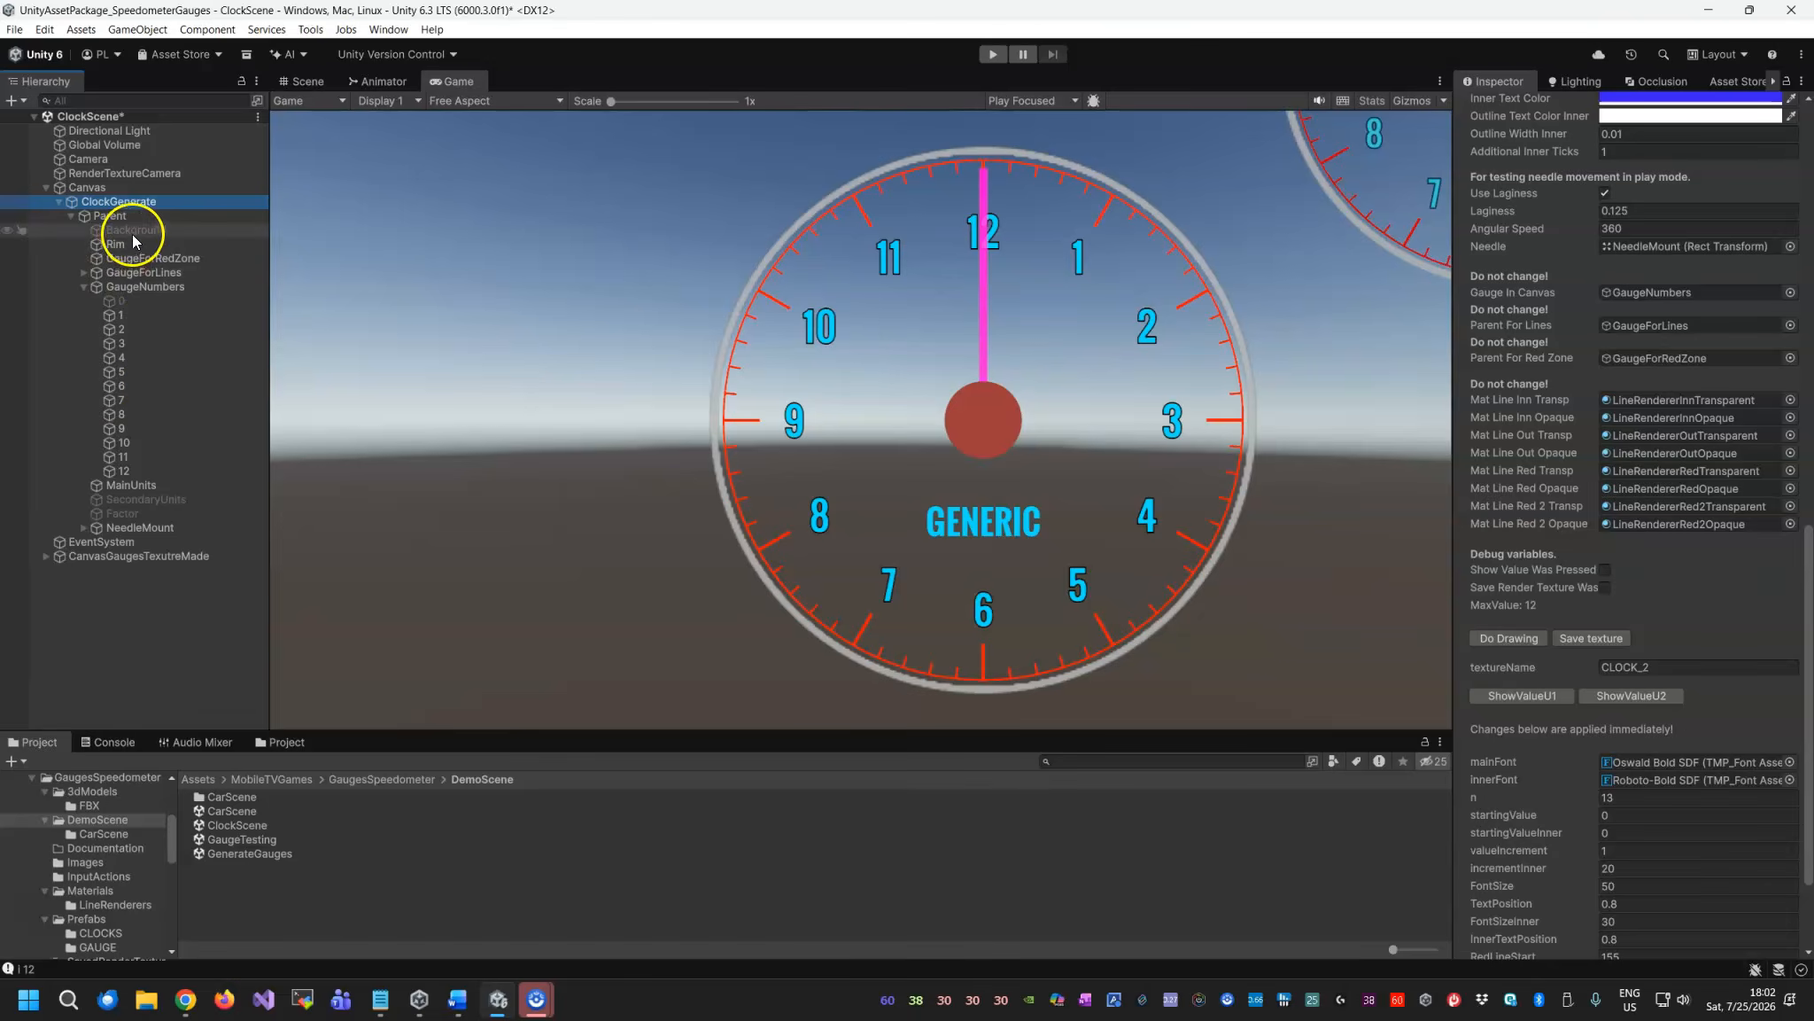
{"action": "left_click", "coordinate": [1499, 107]}
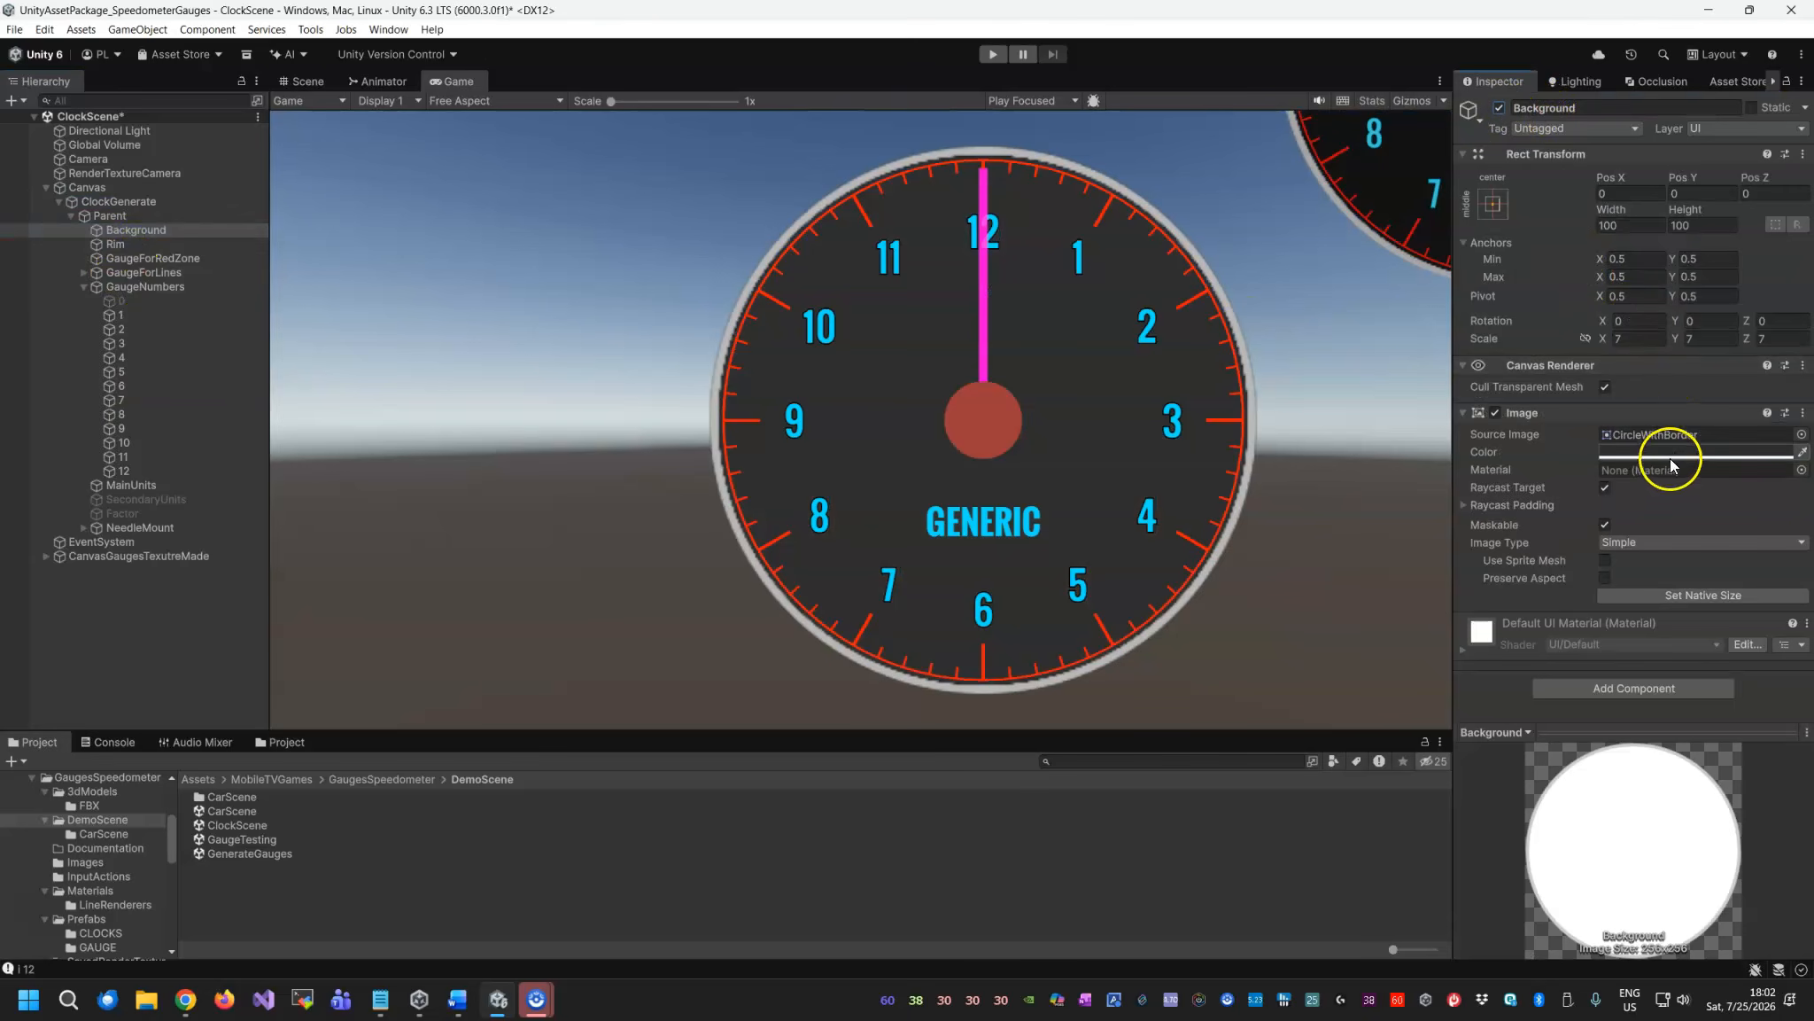
{"action": "left_click", "coordinate": [1503, 105]}
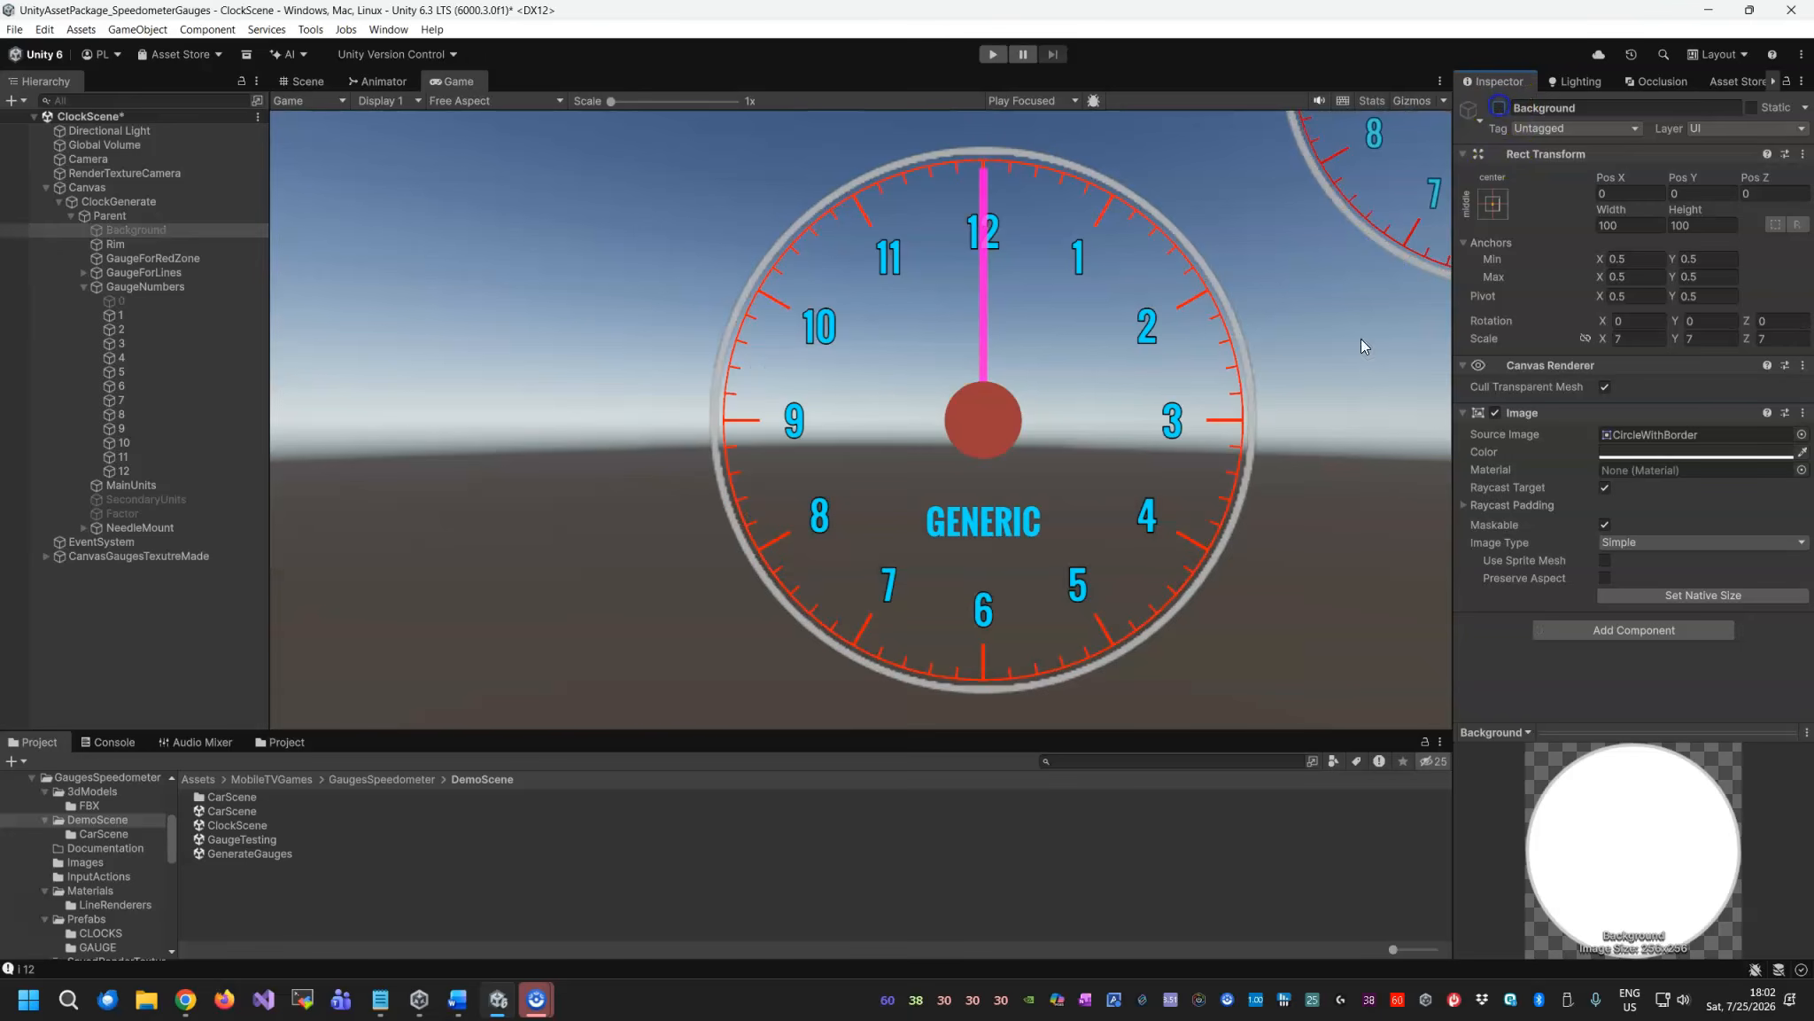
Open the recent scene tempTestScene in place of ClockScene.
{"action": "left_click", "coordinate": [15, 32]}
{"action": "mouse_move", "coordinate": [80, 86]}
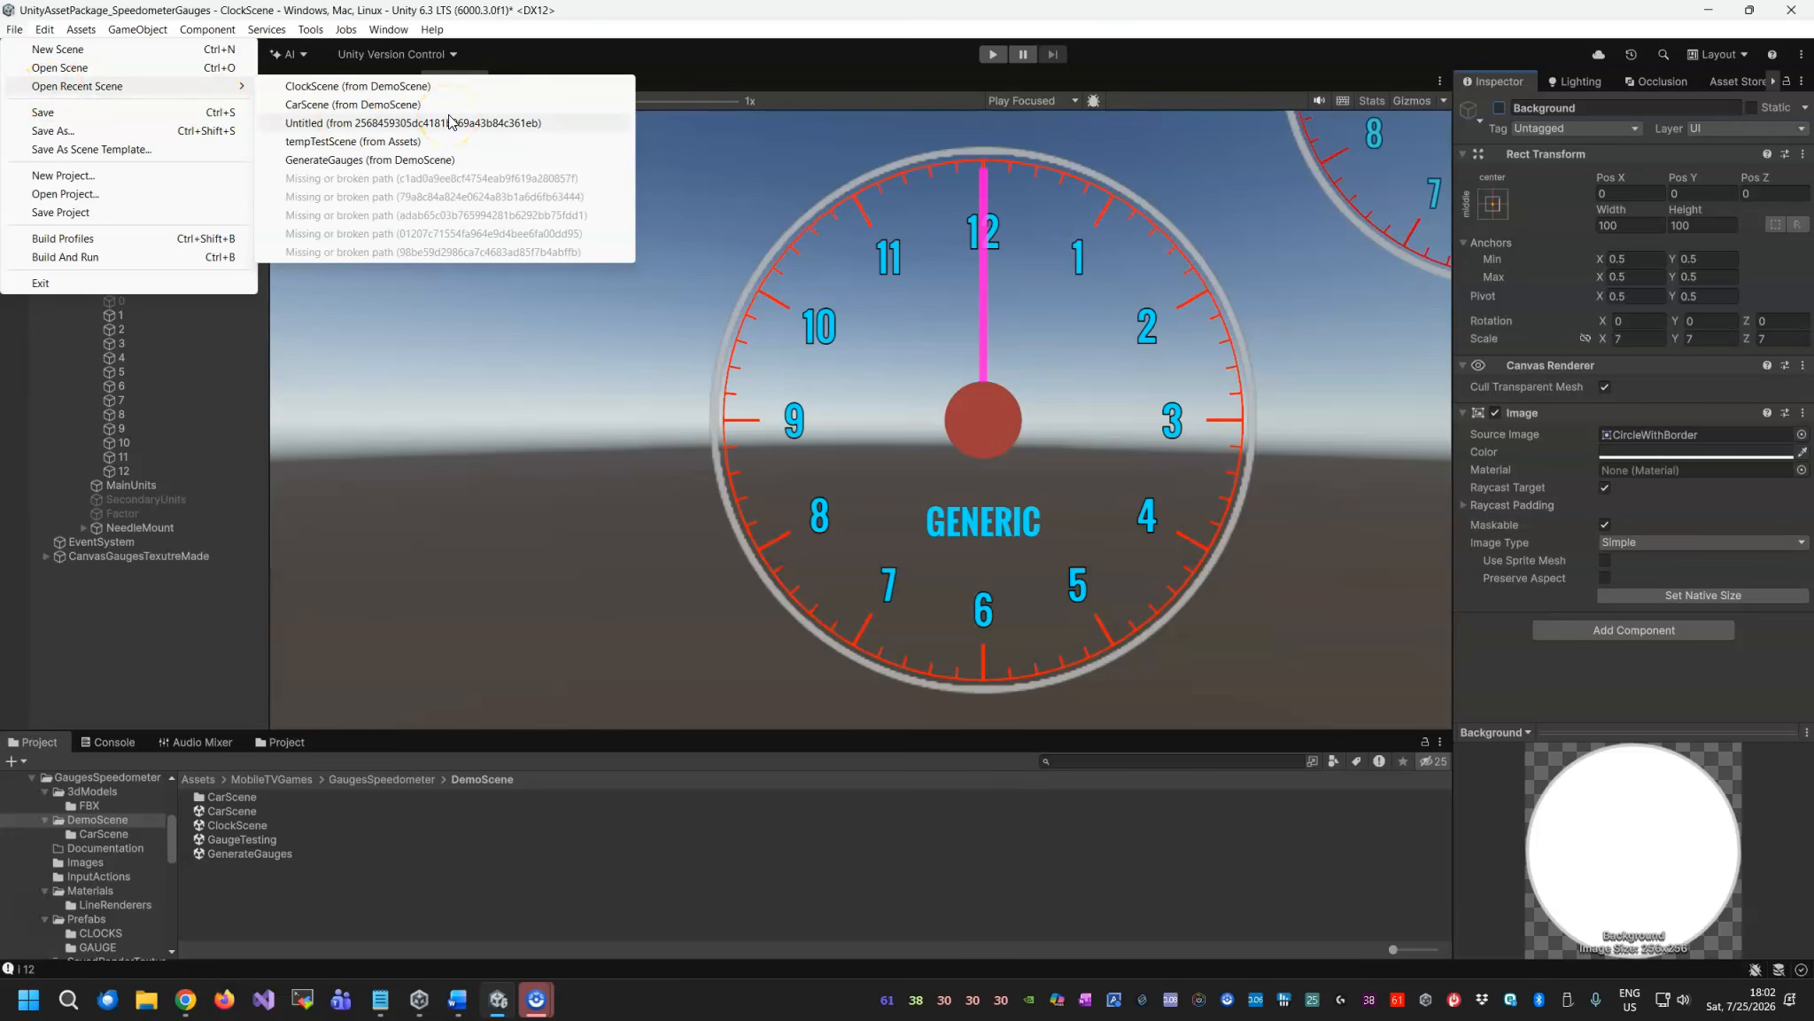
{"action": "left_click", "coordinate": [432, 145]}
{"action": "left_click", "coordinate": [930, 535]}
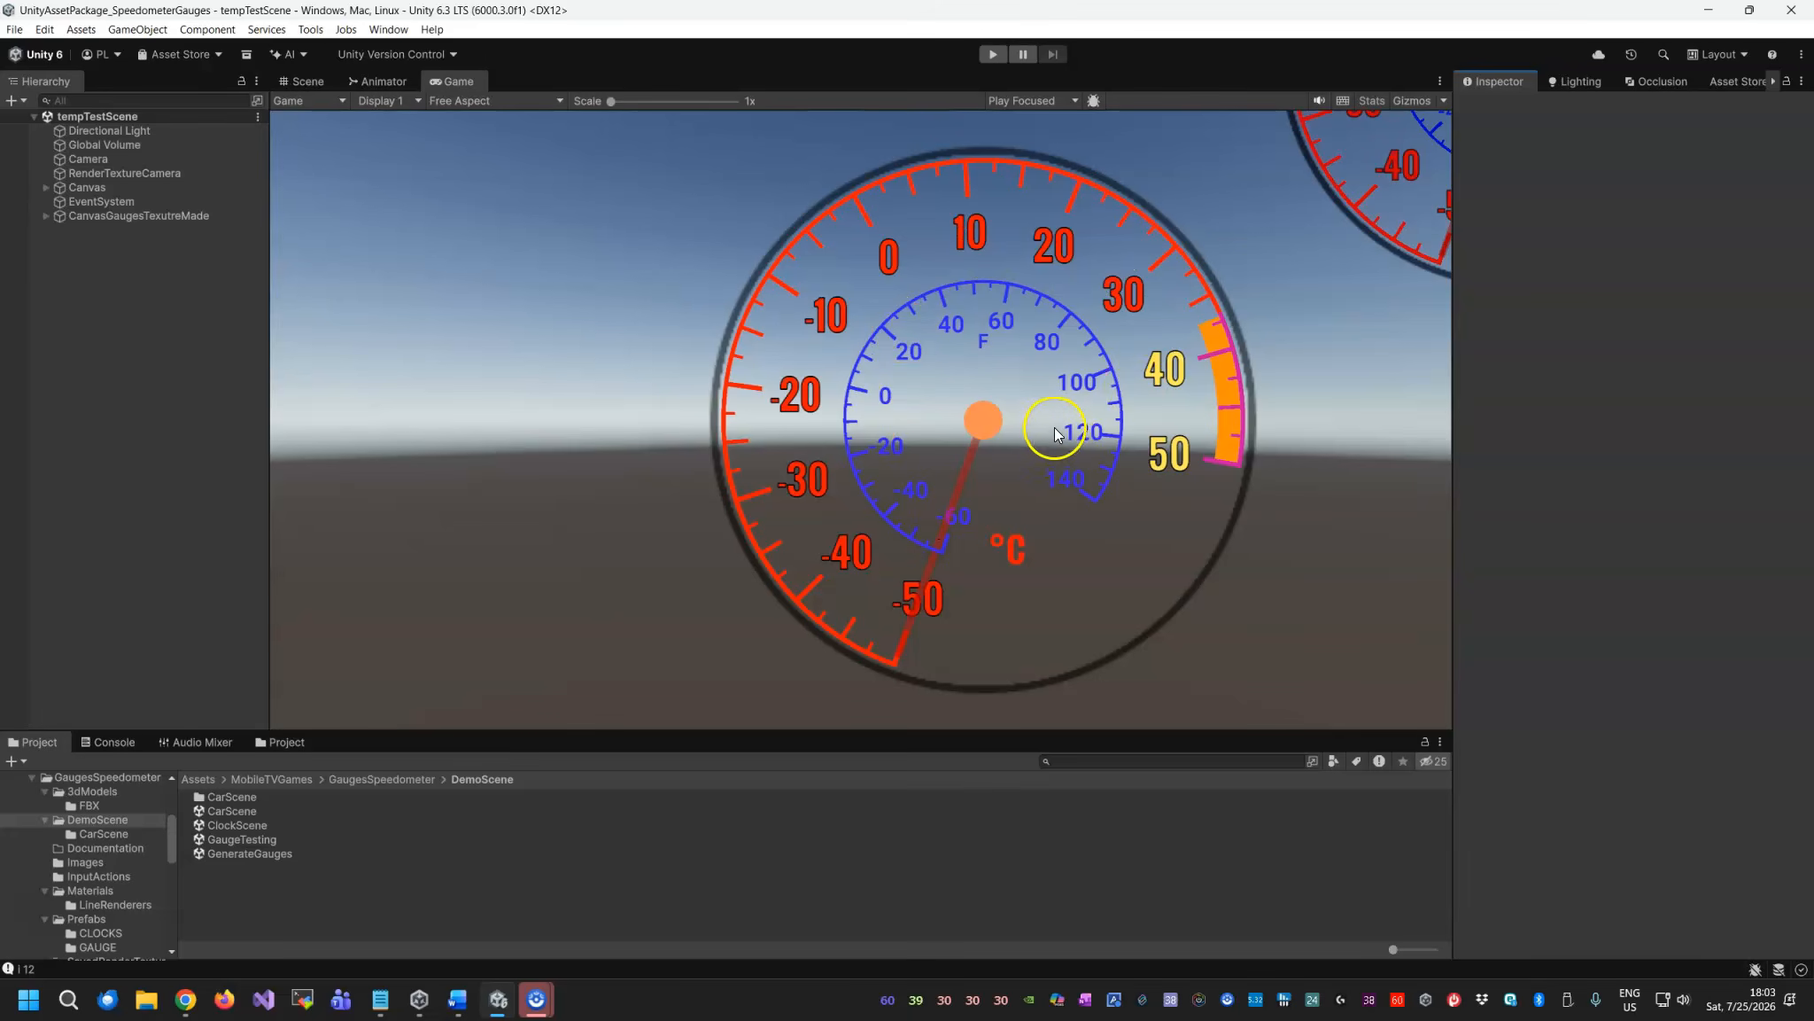
Assign UnitsFormulas_RPM as the units of the SpeedometerDualGeneral gauge under Canvas.
{"action": "left_click", "coordinate": [46, 189]}
{"action": "left_click", "coordinate": [117, 202]}
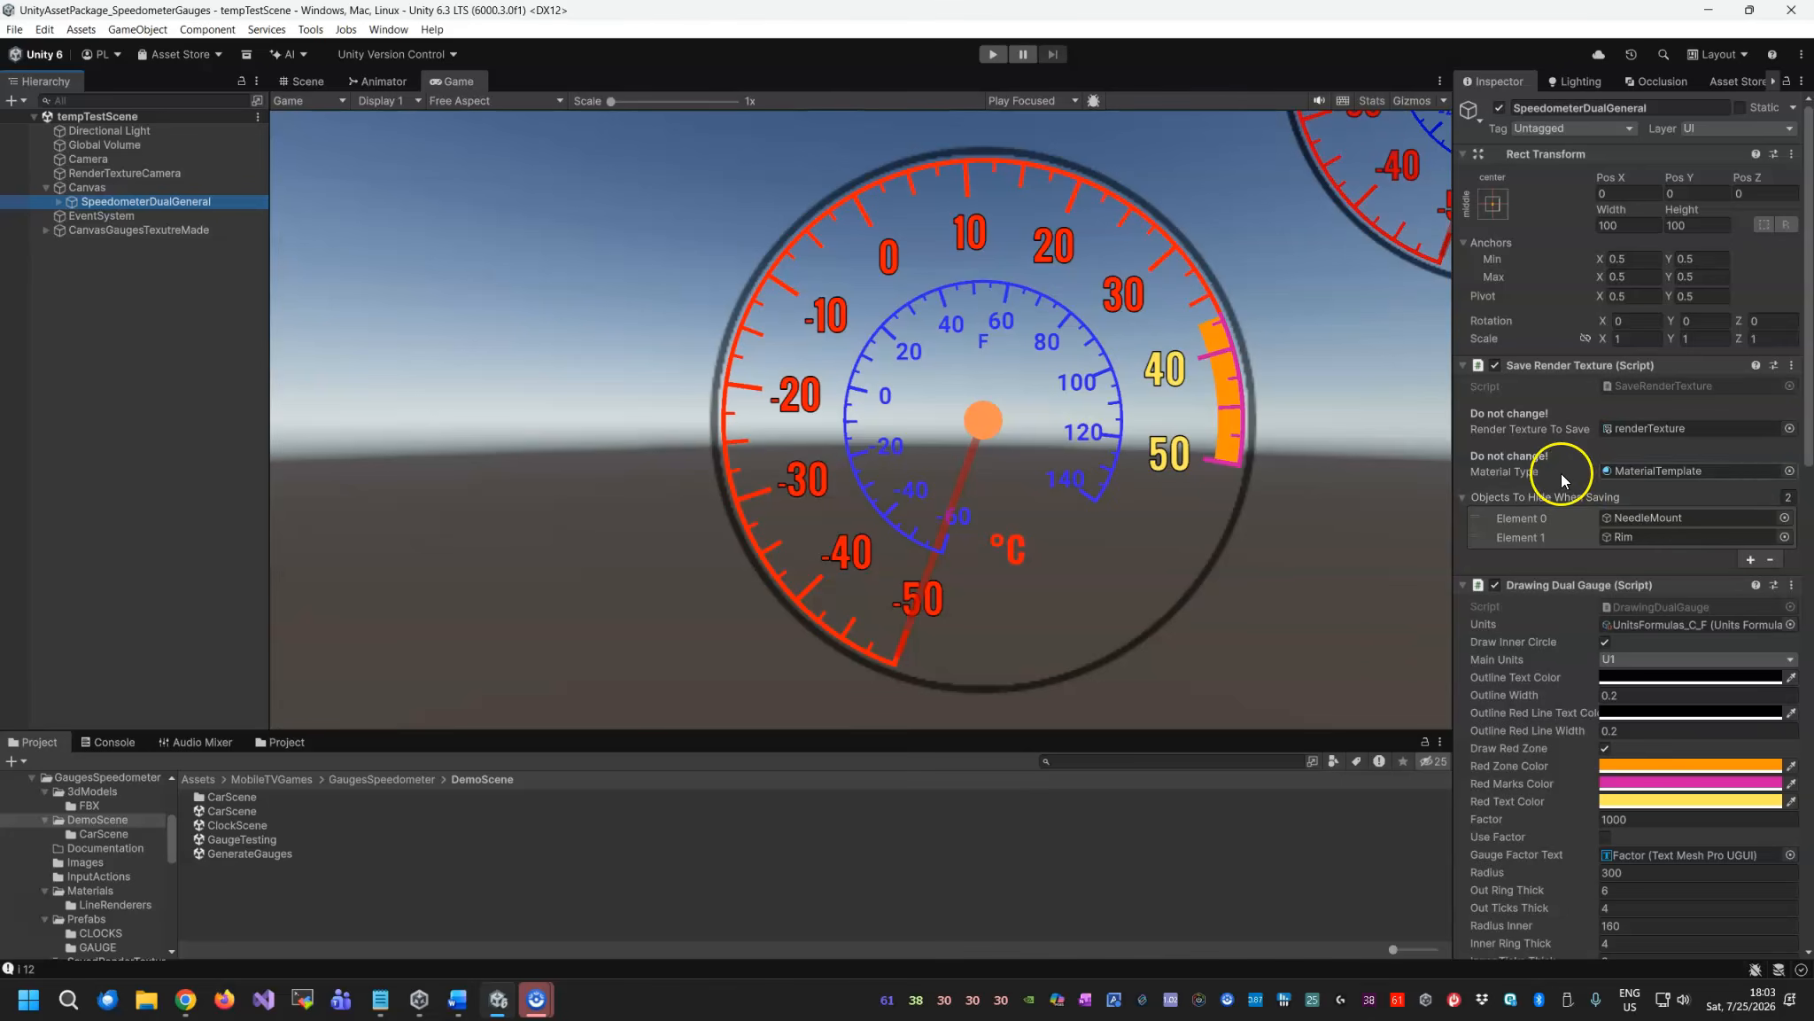
{"action": "scroll", "coordinate": [1564, 461], "scroll_direction": "down", "scroll_amount": 4}
{"action": "left_click", "coordinate": [1791, 433]}
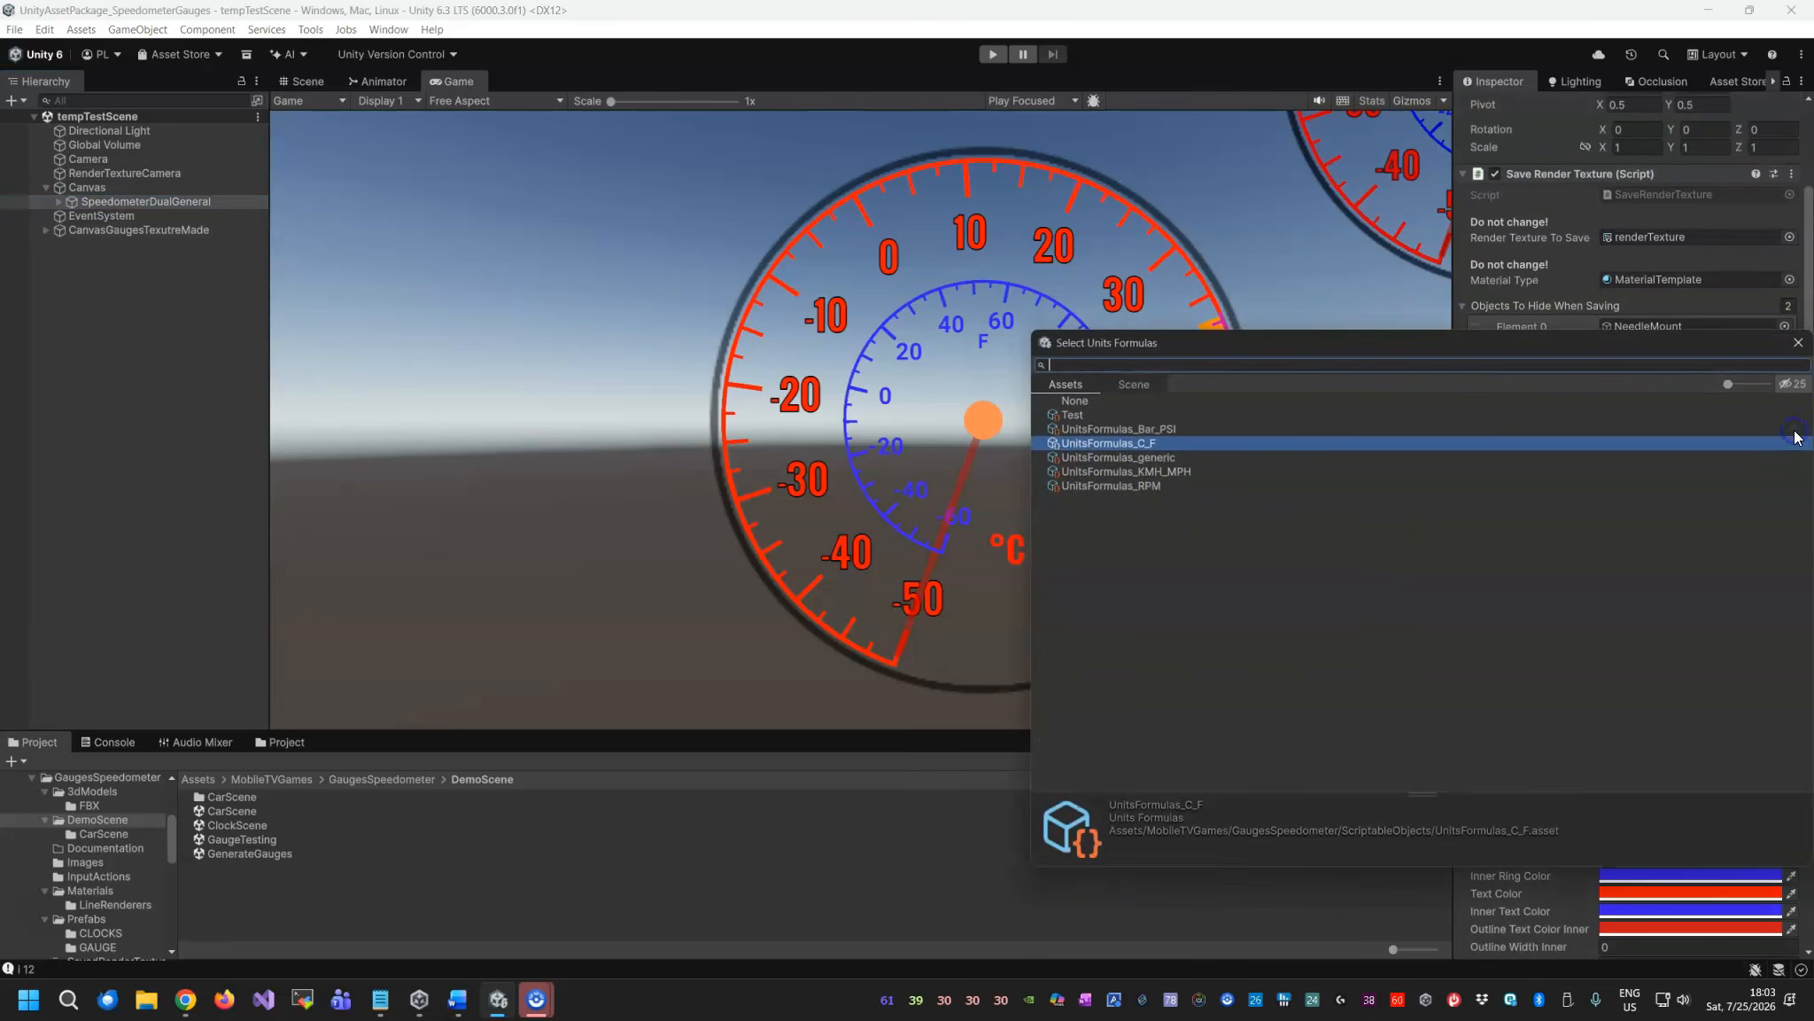
{"action": "left_click", "coordinate": [1104, 486]}
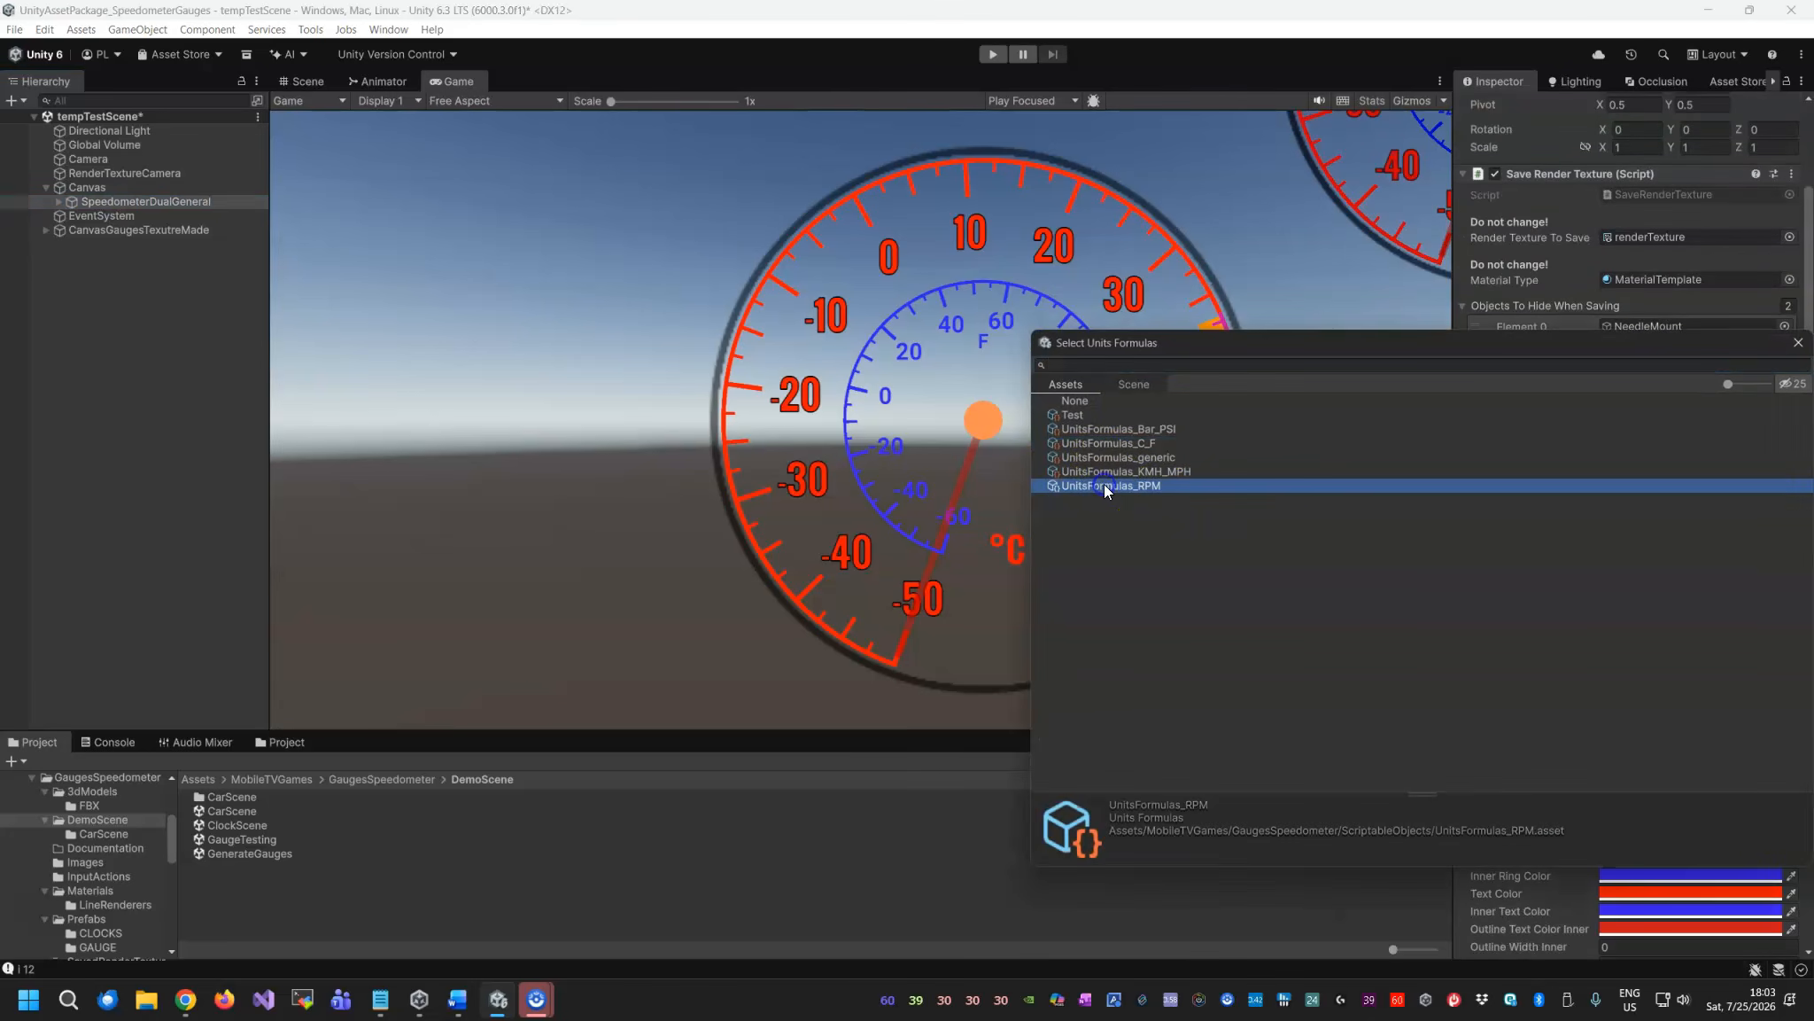
{"action": "double_click", "coordinate": [1106, 486]}
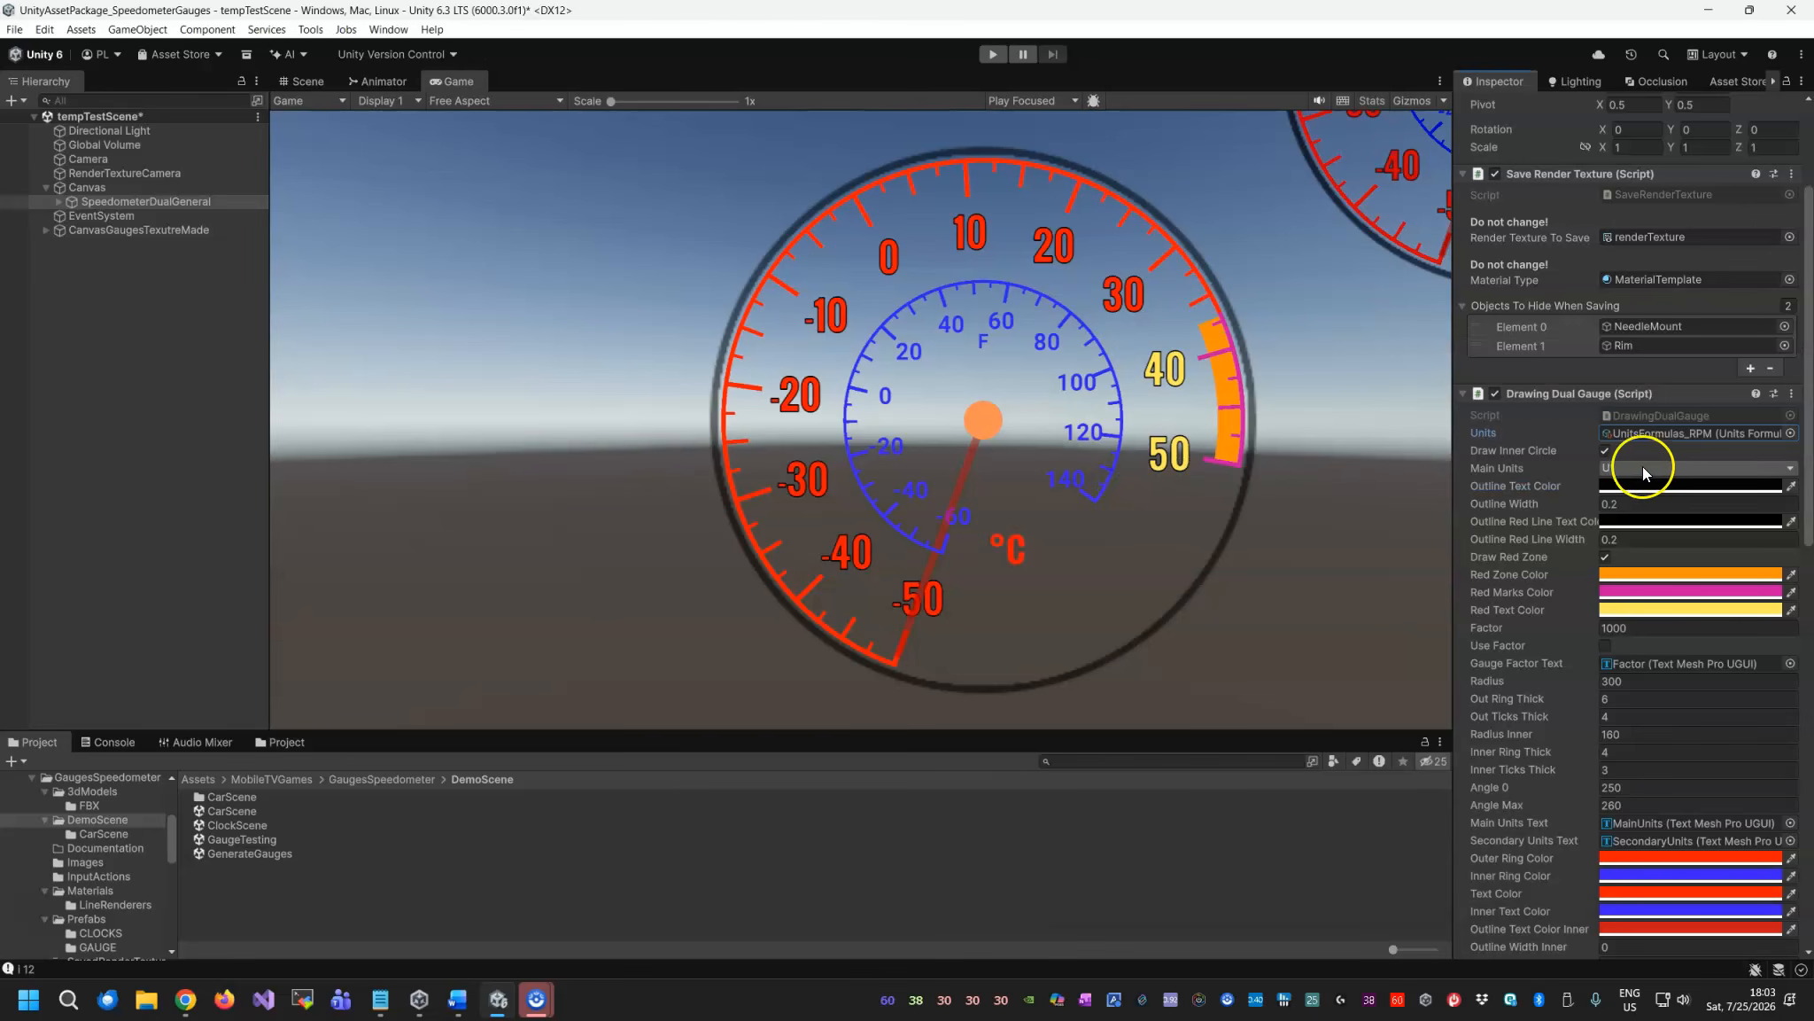
Examine the unit names and conversion coefficients in the UnitsFormulas_RPM and UnitsFormulas_generic assets.
{"action": "left_click", "coordinate": [1694, 433]}
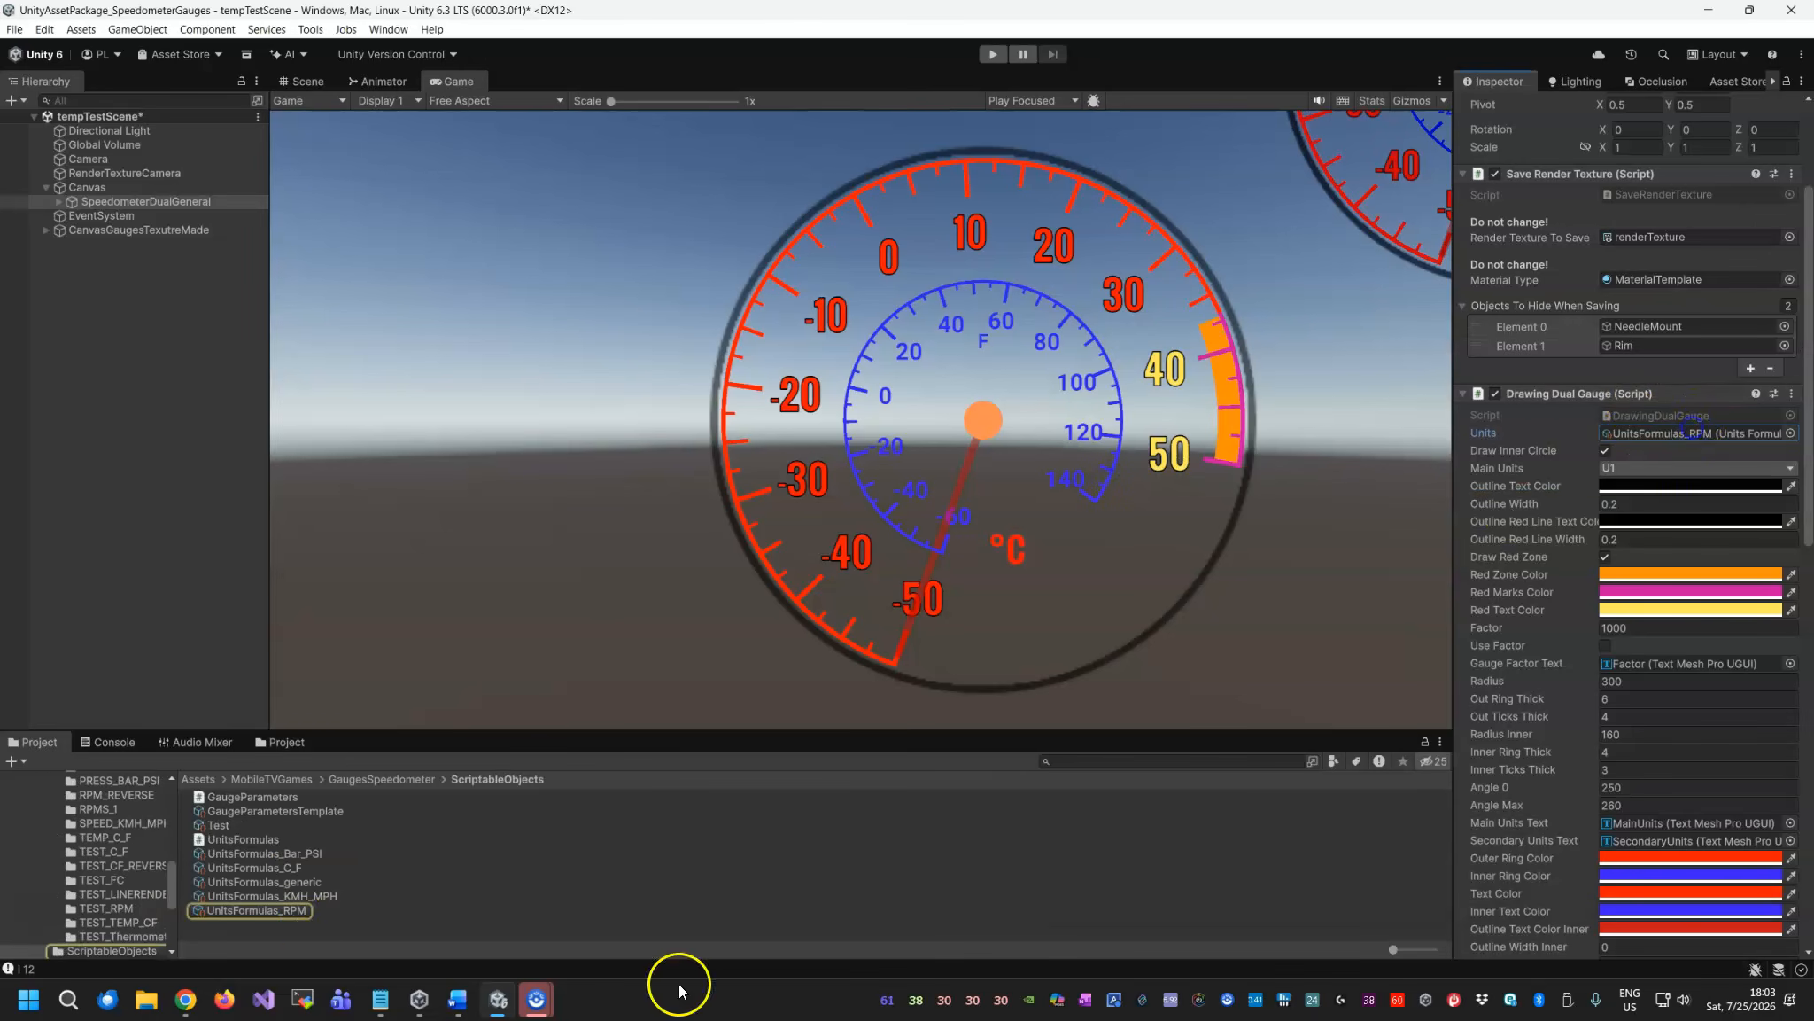
{"action": "left_click", "coordinate": [282, 914]}
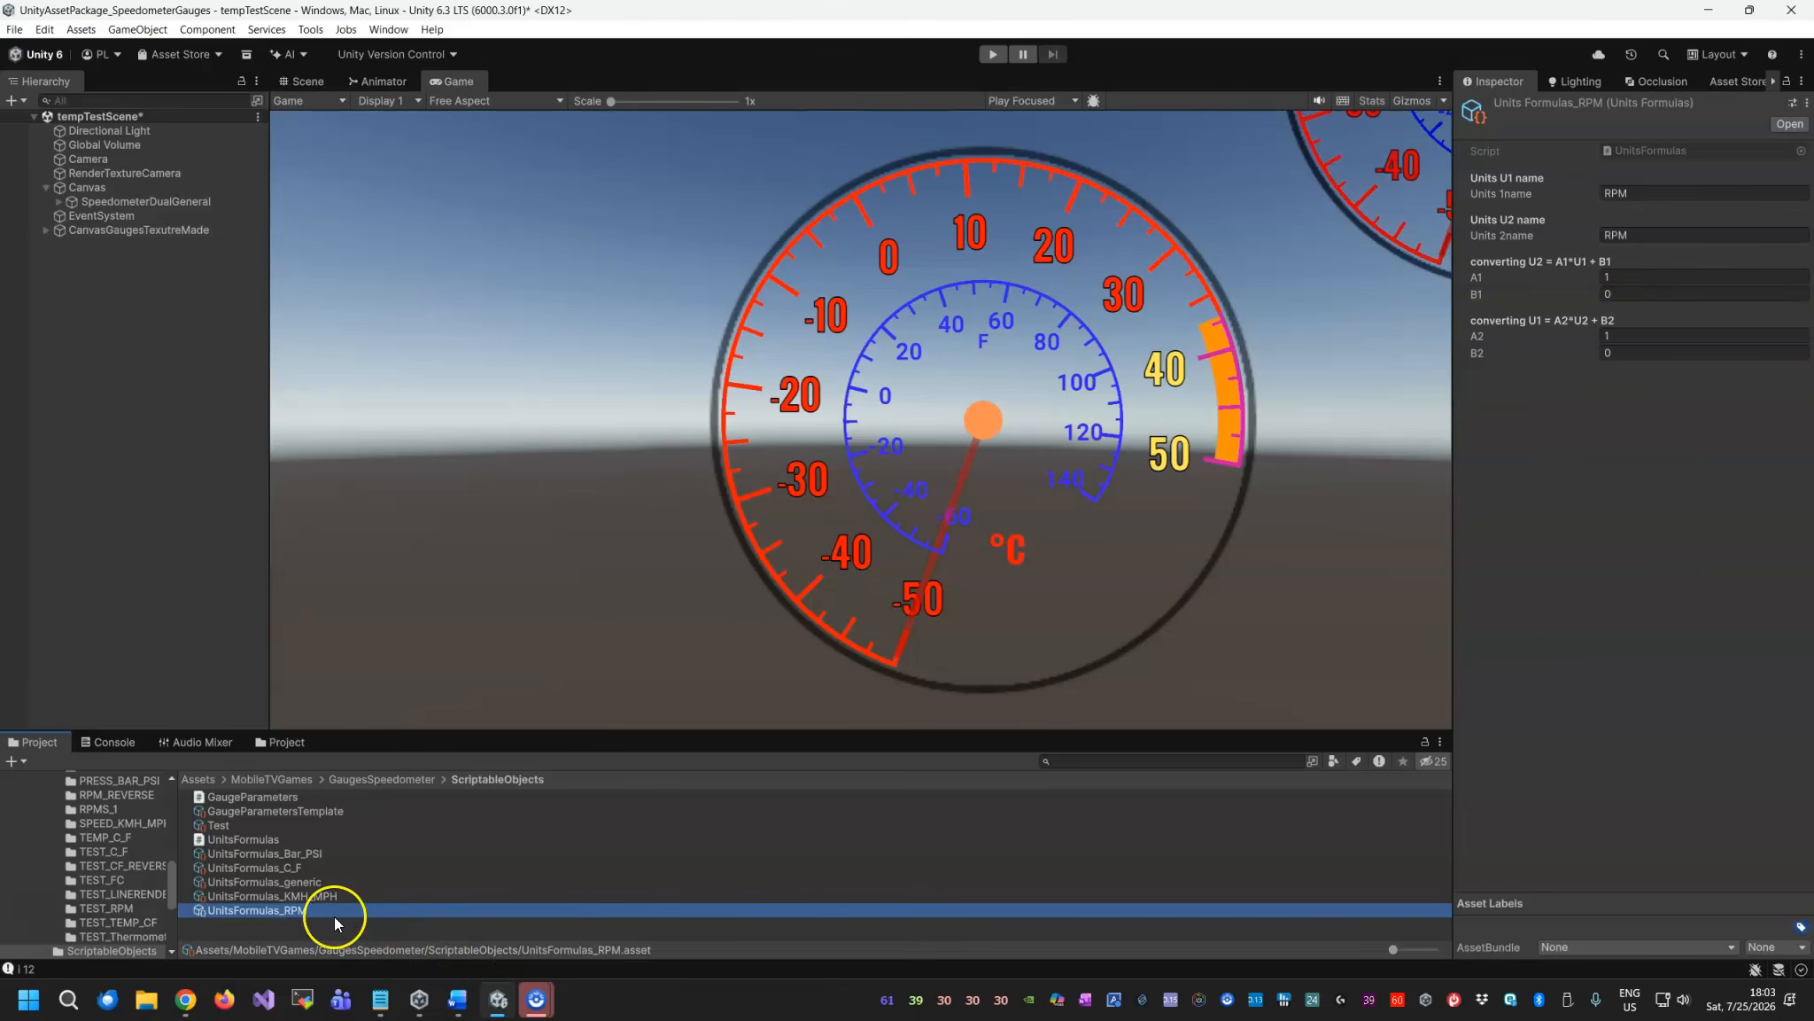
{"action": "left_click", "coordinate": [265, 882]}
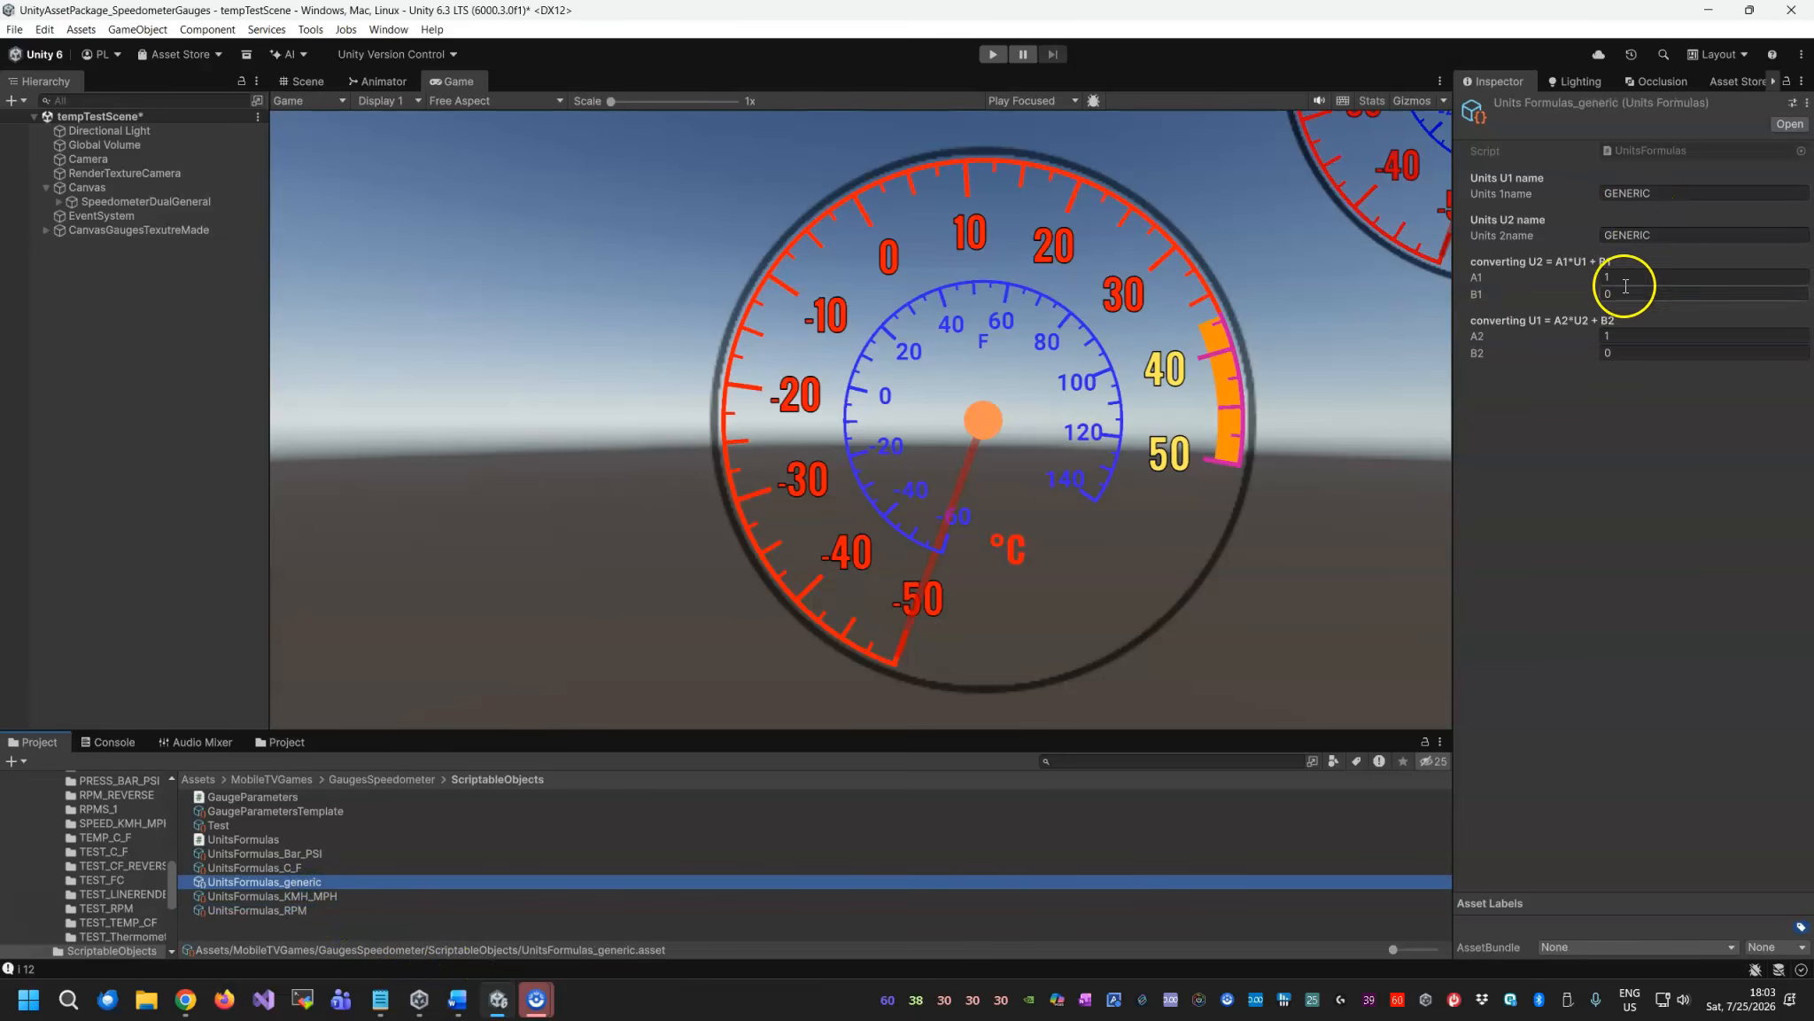
Turn off Draw Inner Circle and Draw Red Zone for the SpeedometerDualGeneral gauge.
{"action": "left_click", "coordinate": [170, 202]}
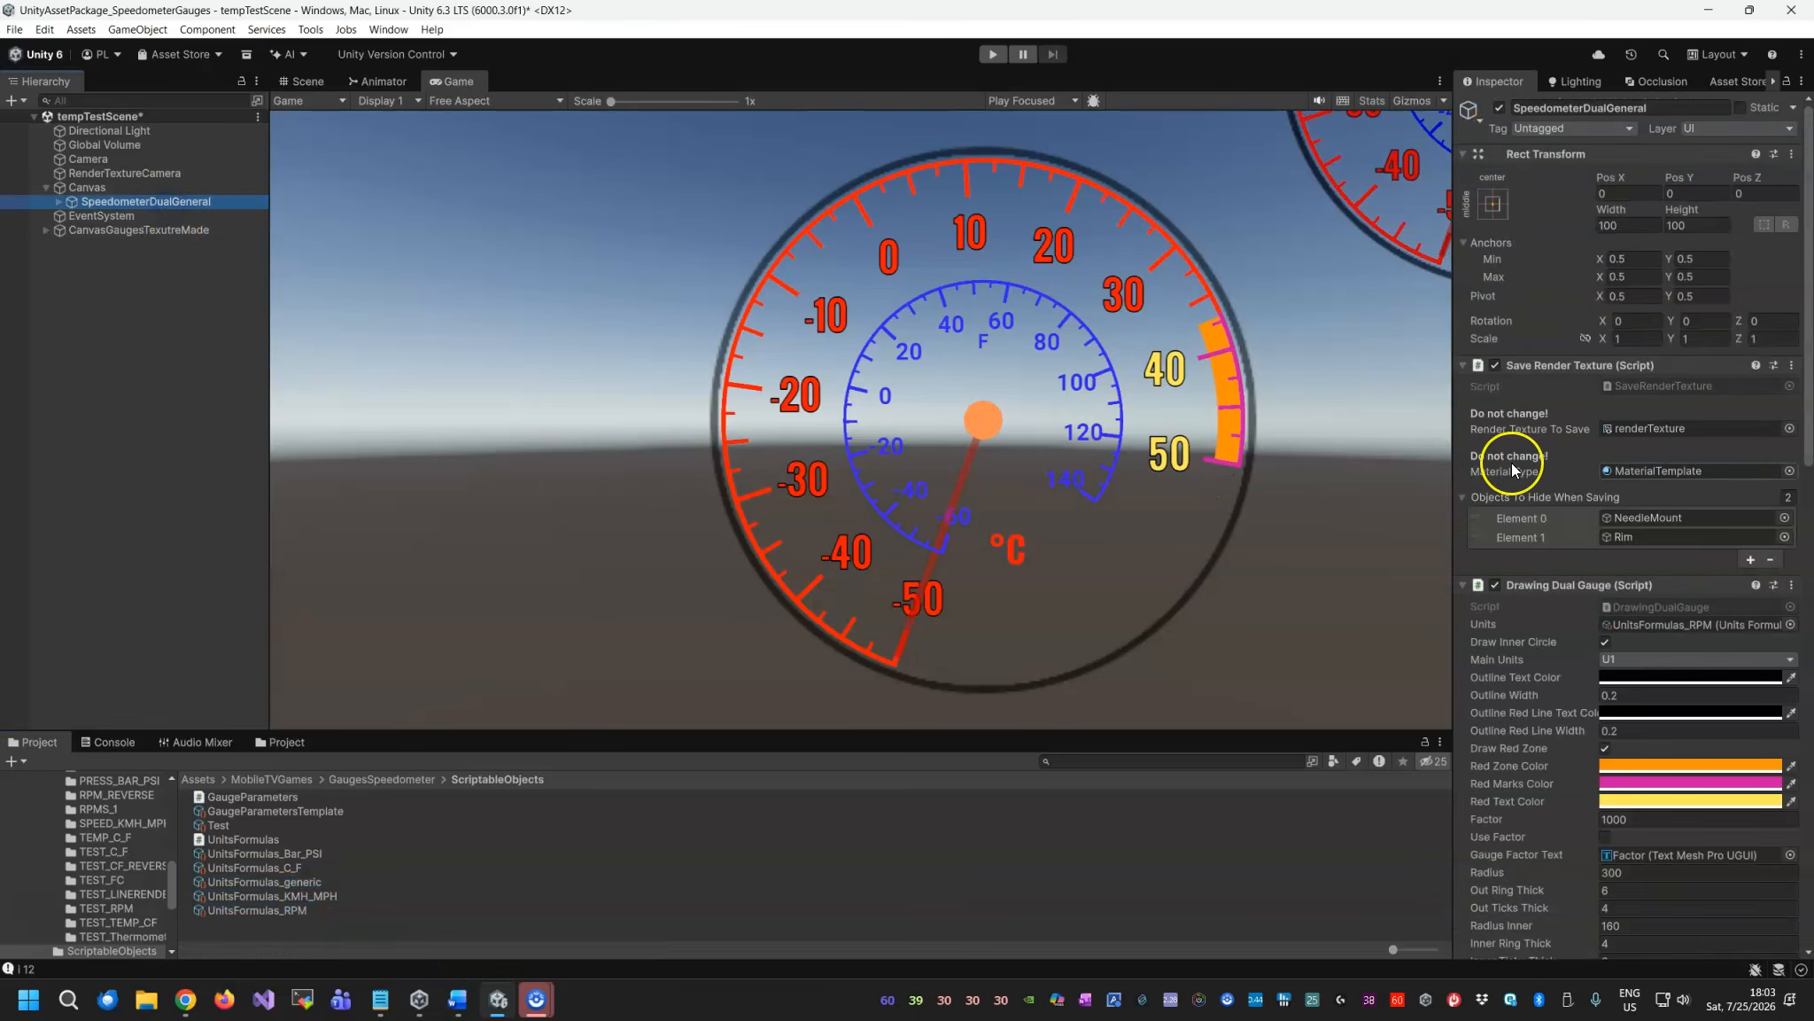
{"action": "scroll", "coordinate": [1531, 591], "scroll_direction": "down", "scroll_amount": 3}
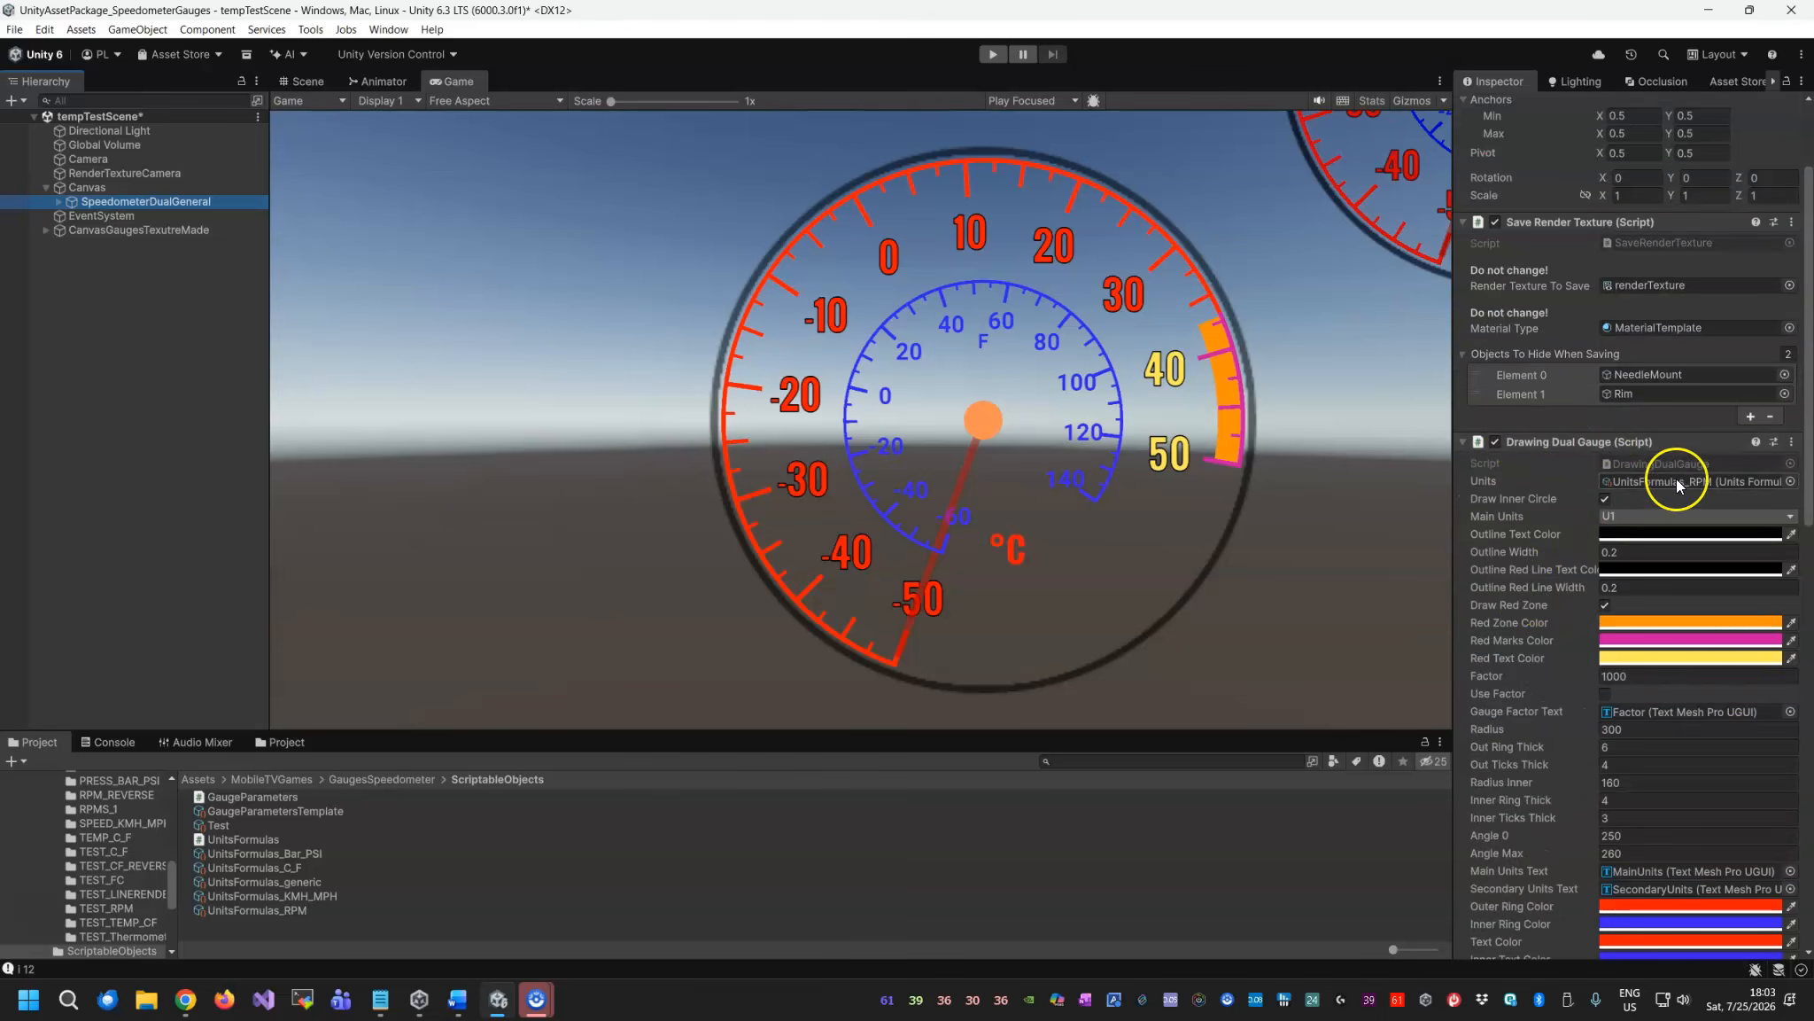
{"action": "left_click", "coordinate": [1604, 500]}
{"action": "scroll", "coordinate": [1561, 558], "scroll_direction": "down", "scroll_amount": 2}
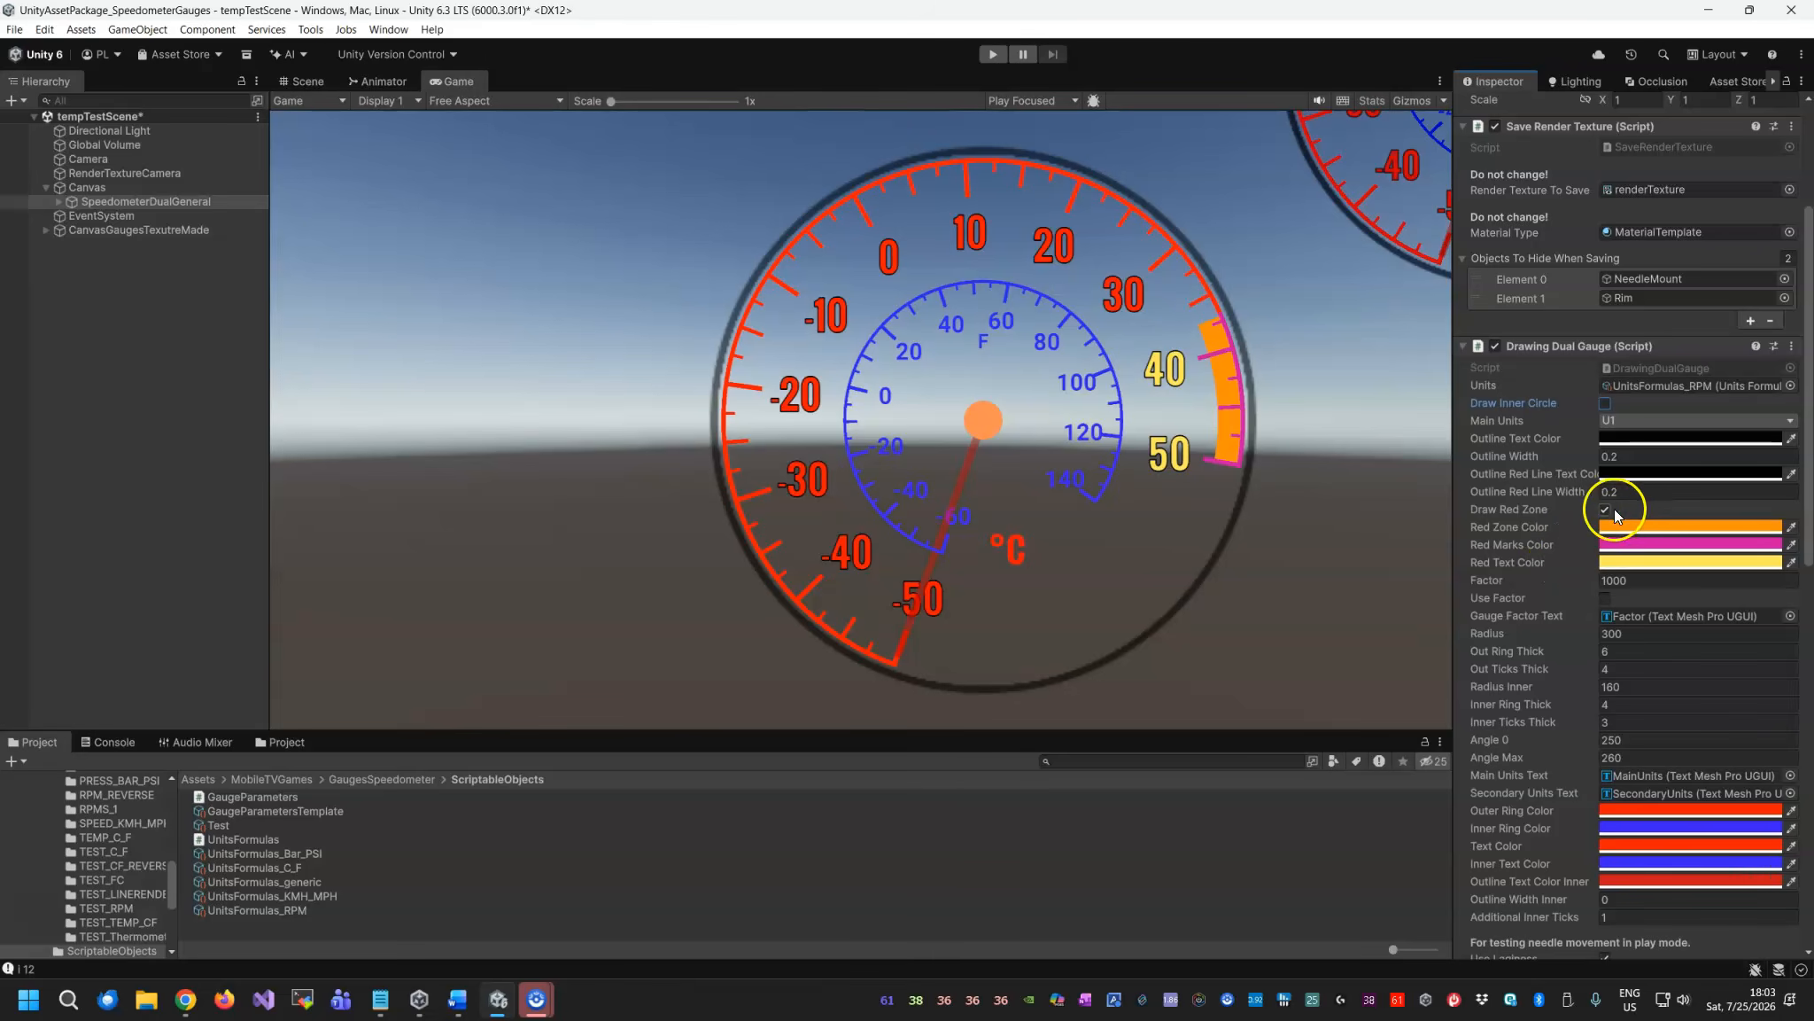
{"action": "scroll", "coordinate": [1581, 567], "scroll_direction": "down", "scroll_amount": 2}
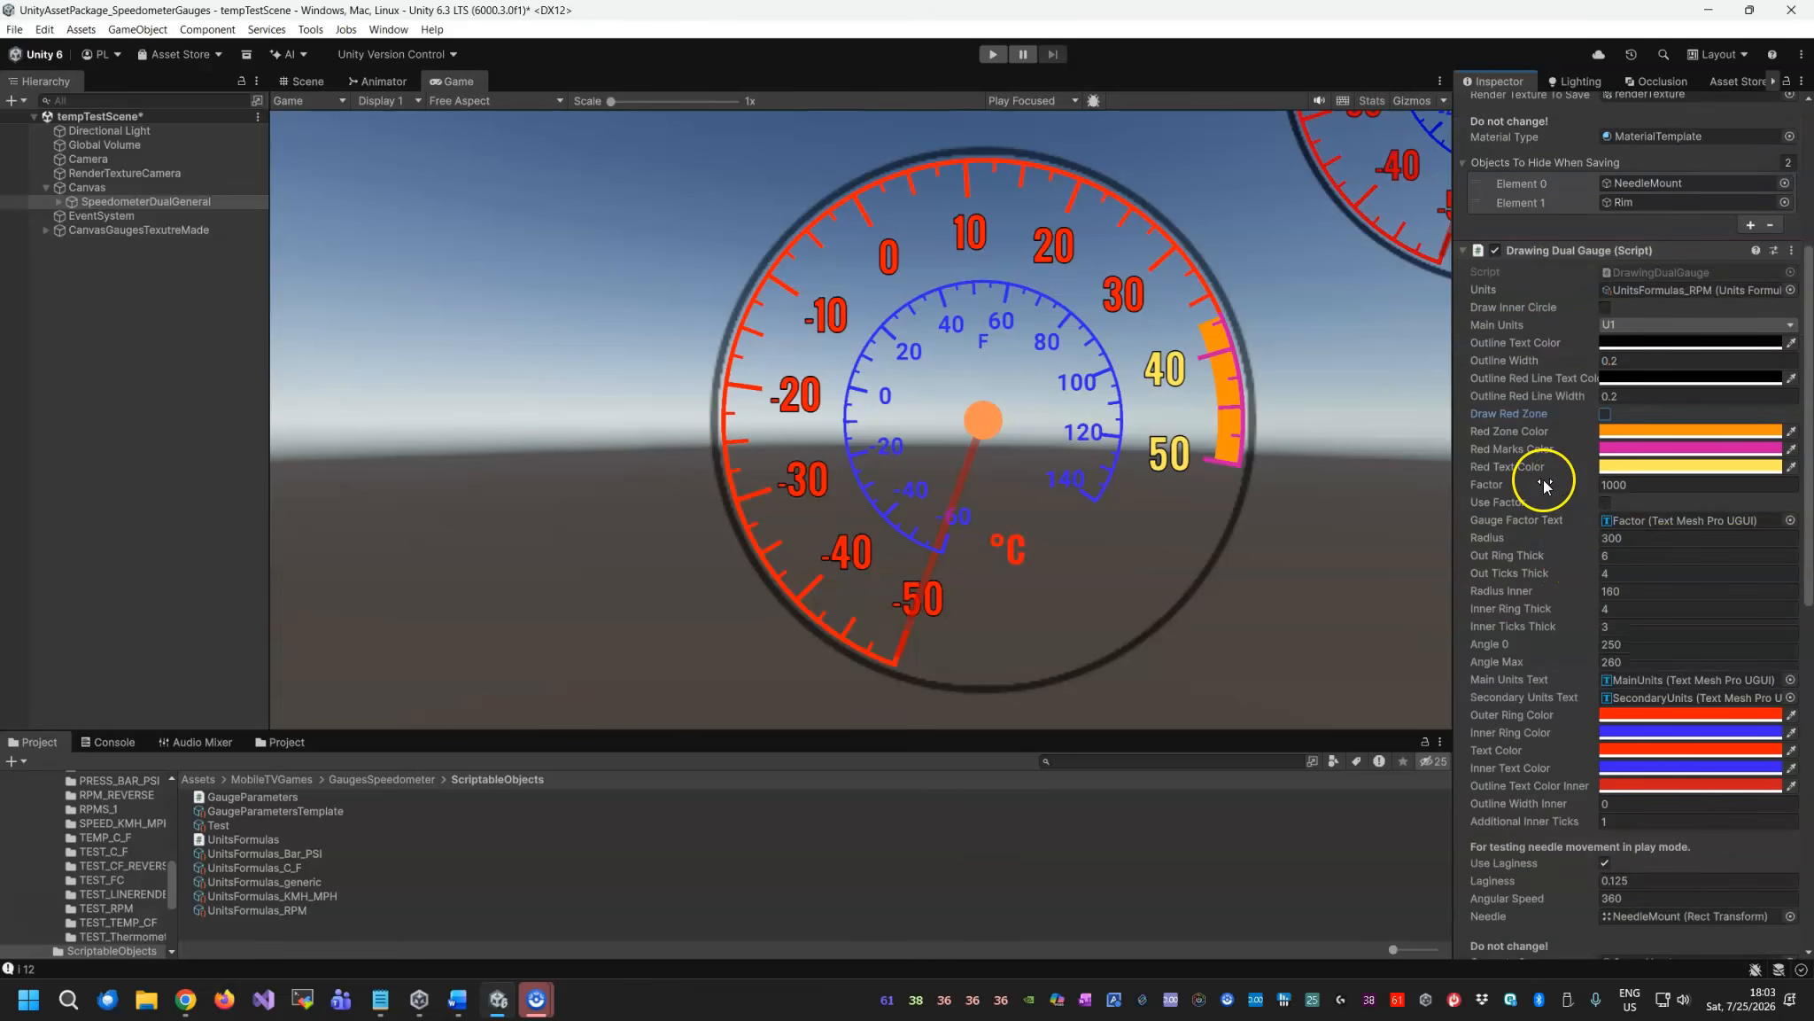
Set the gauge's startingValue to 0, valueIncrement to 1000 and n to 9.
{"action": "scroll", "coordinate": [1545, 485], "scroll_direction": "down", "scroll_amount": 17}
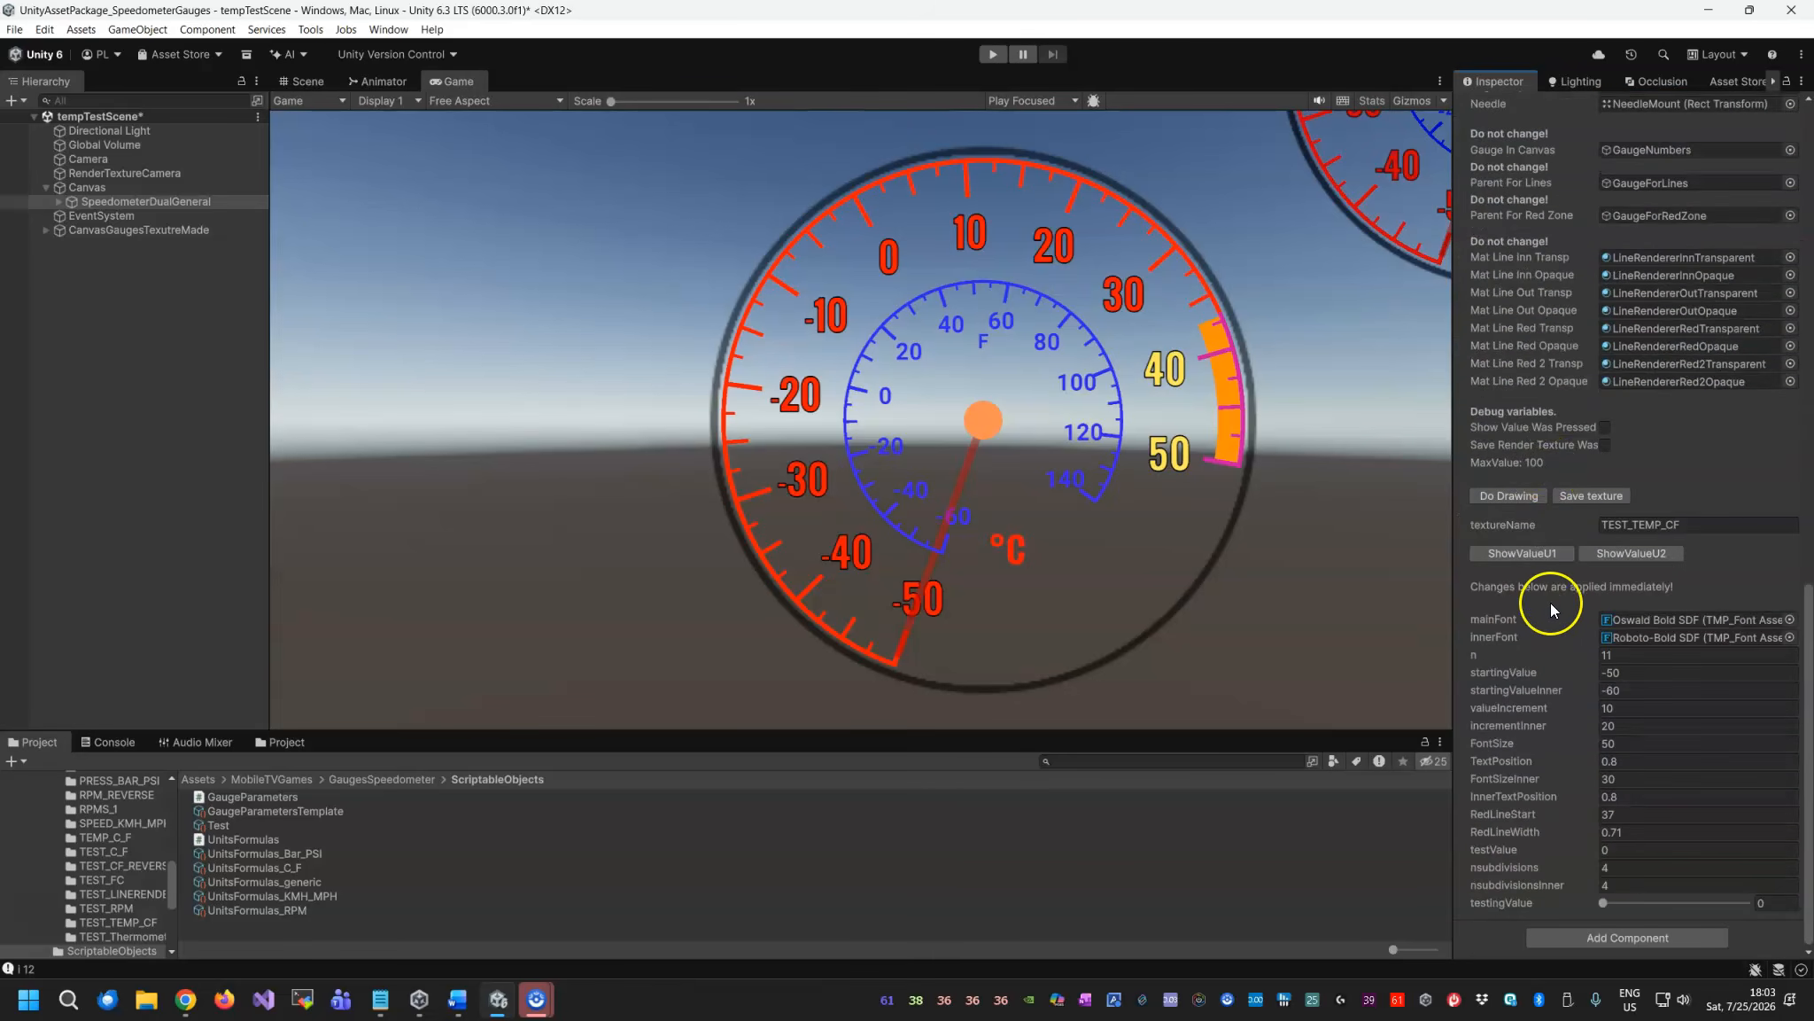
{"action": "left_click", "coordinate": [1645, 673]}
{"action": "type", "text": "0"}
{"action": "left_click", "coordinate": [1624, 708]}
{"action": "type", "text": "1000"}
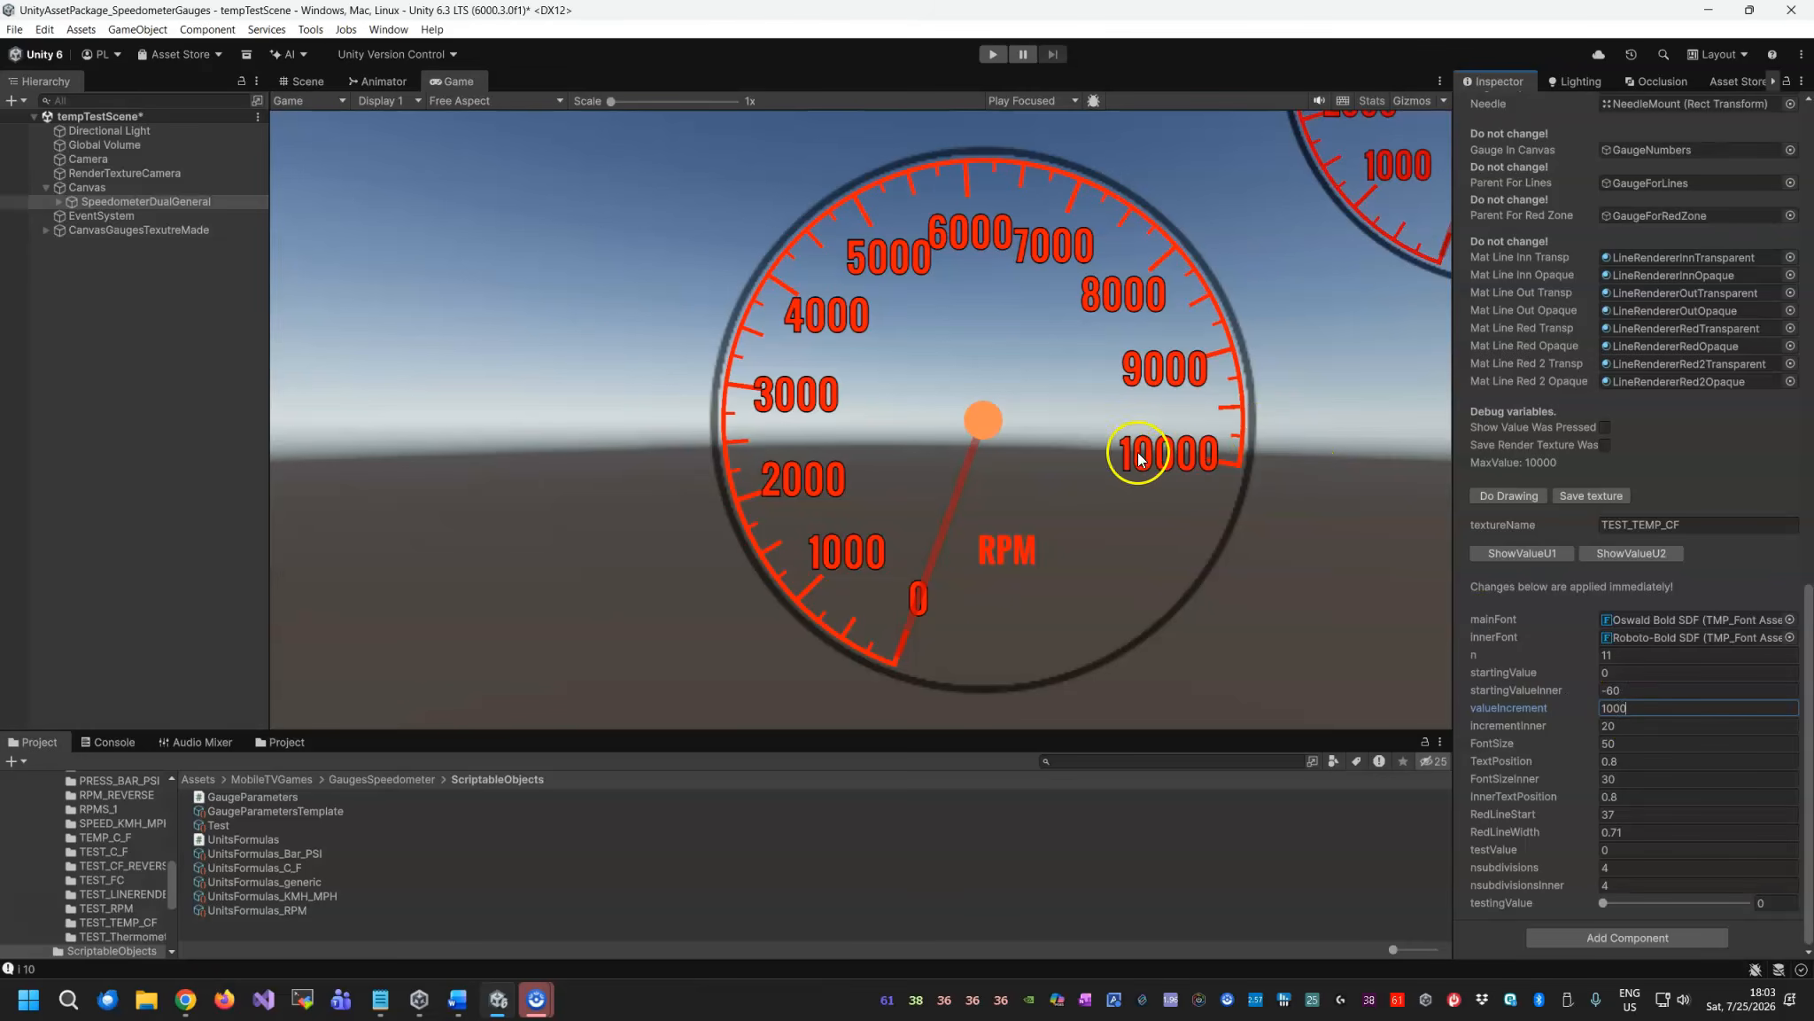
{"action": "left_click_drag", "start_coordinate": [1634, 655], "coordinate": [1543, 653]}
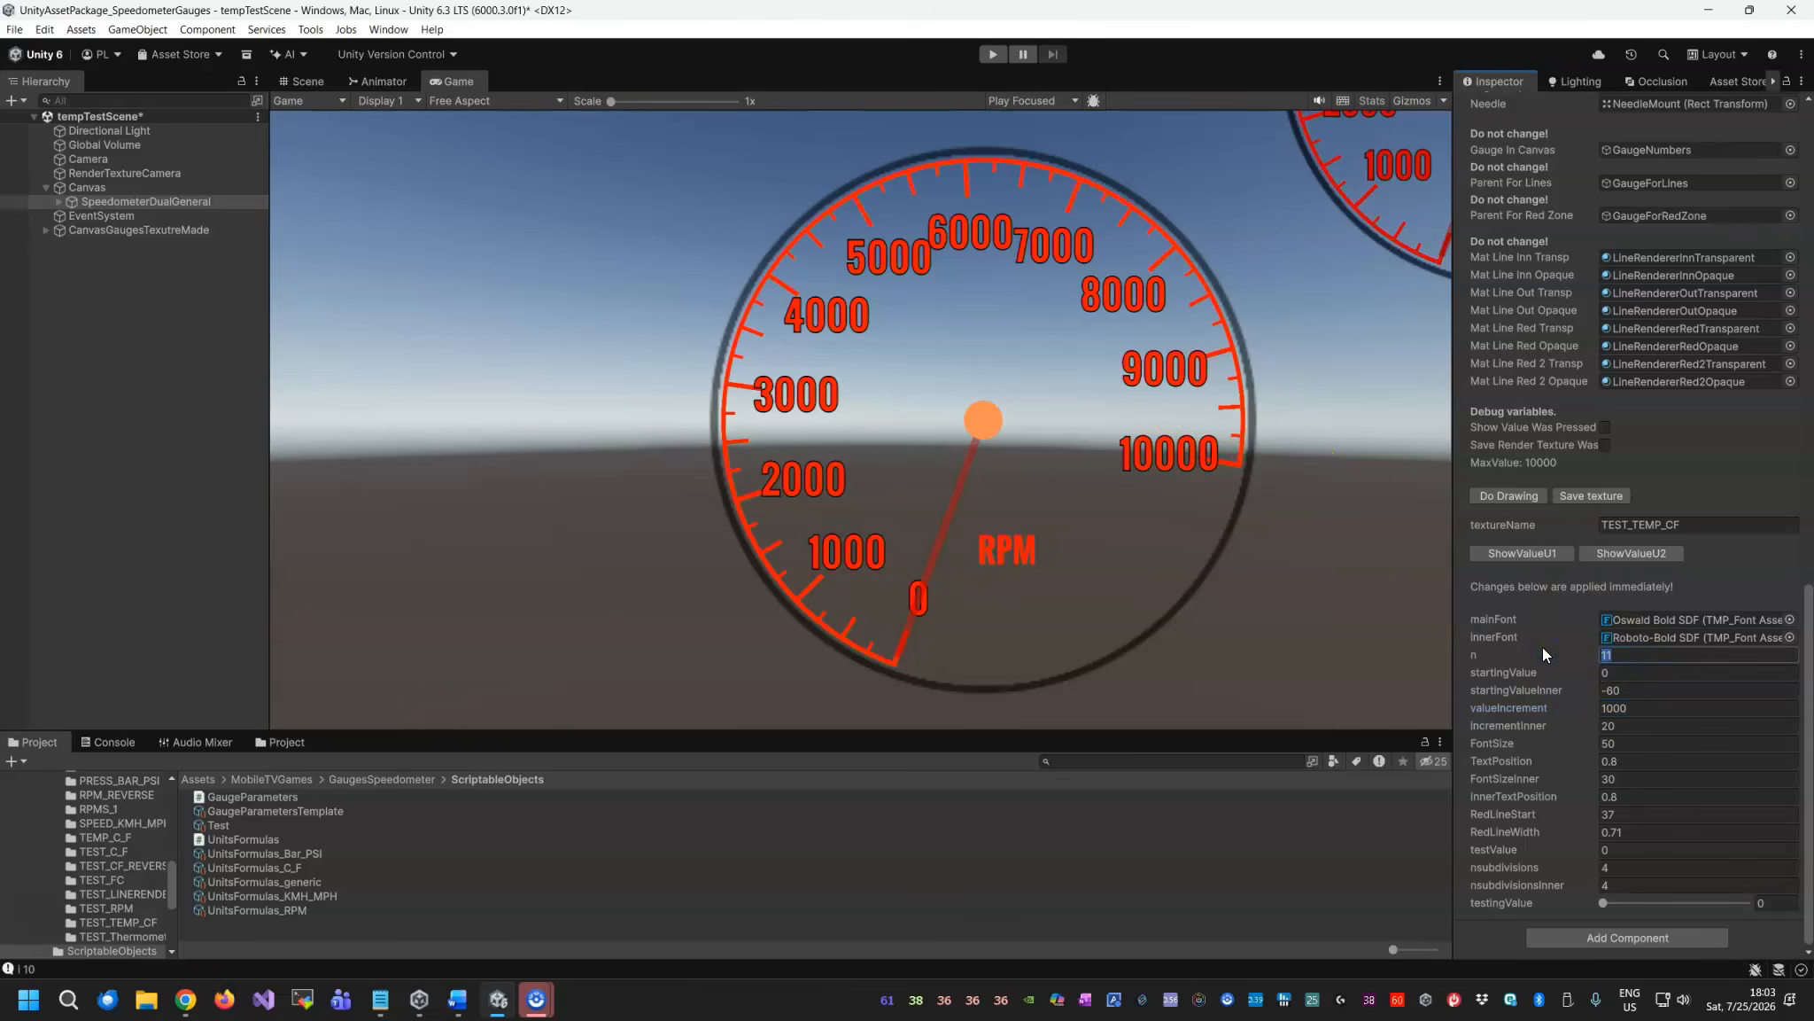
{"action": "type", "text": "9"}
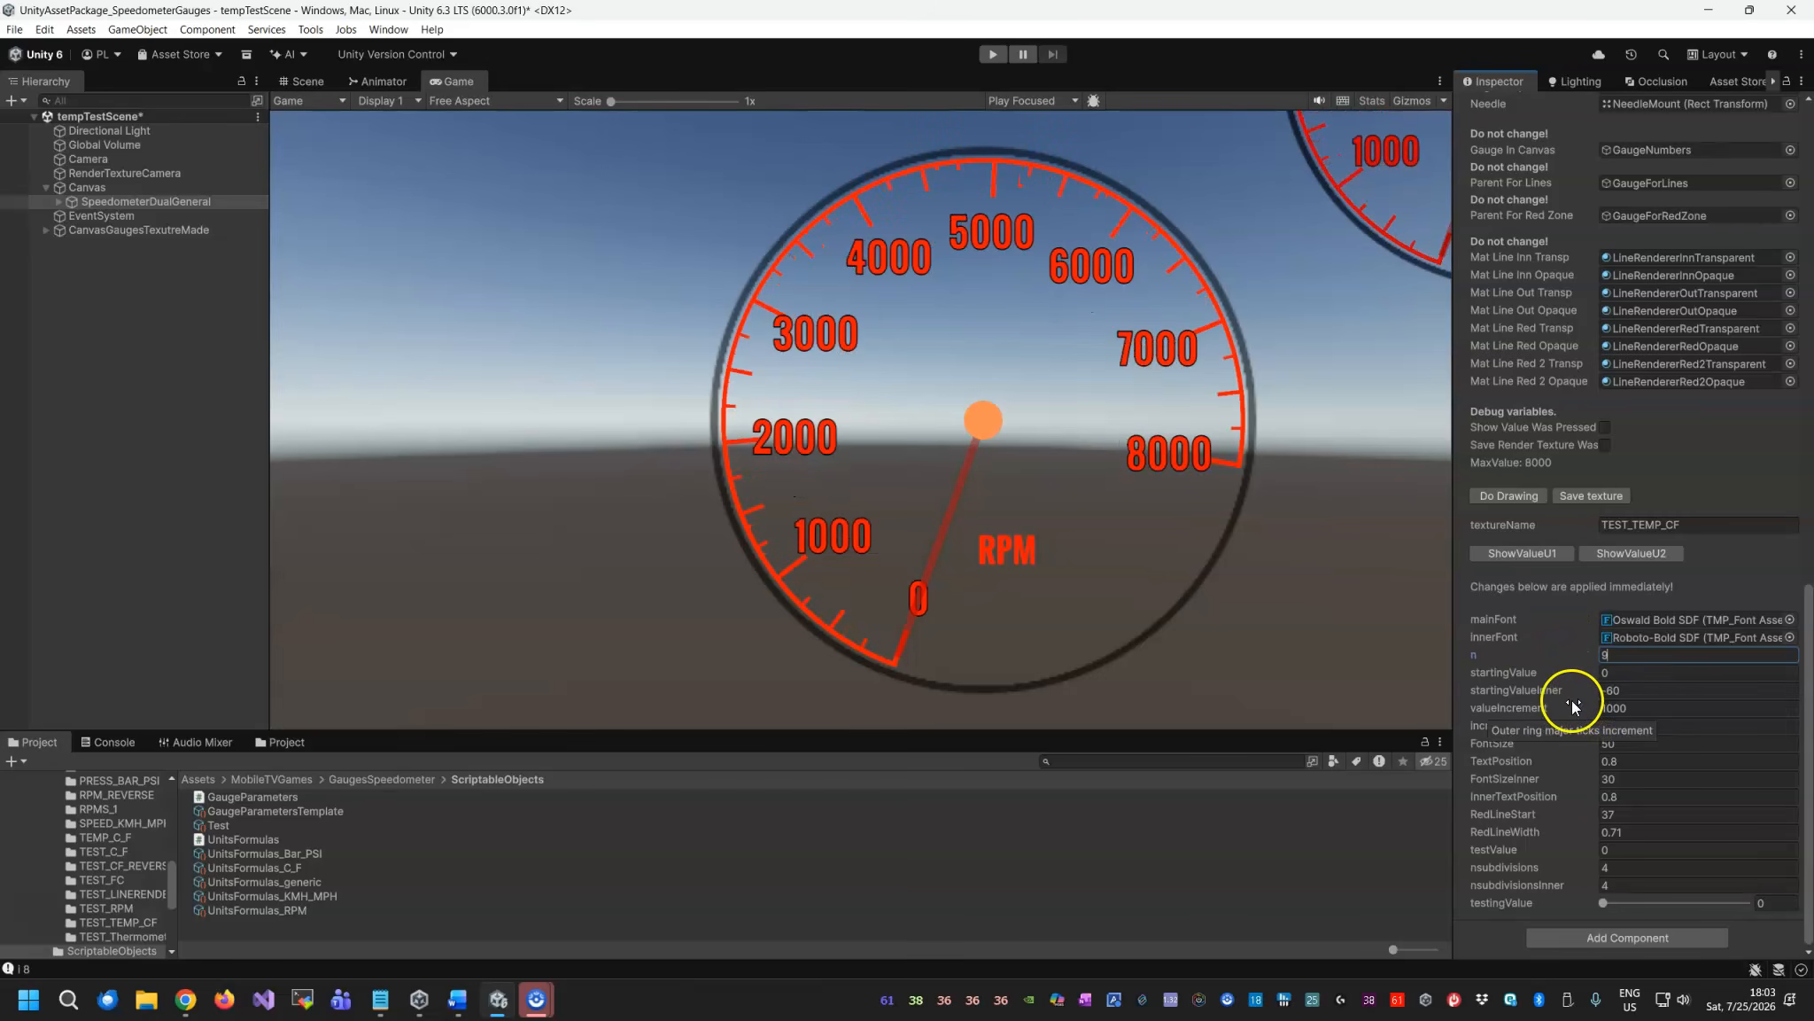
Enable Use Factor on the RPM gauge and redraw it with the factor of 1000.
{"action": "scroll", "coordinate": [1531, 700], "scroll_direction": "up", "scroll_amount": 10}
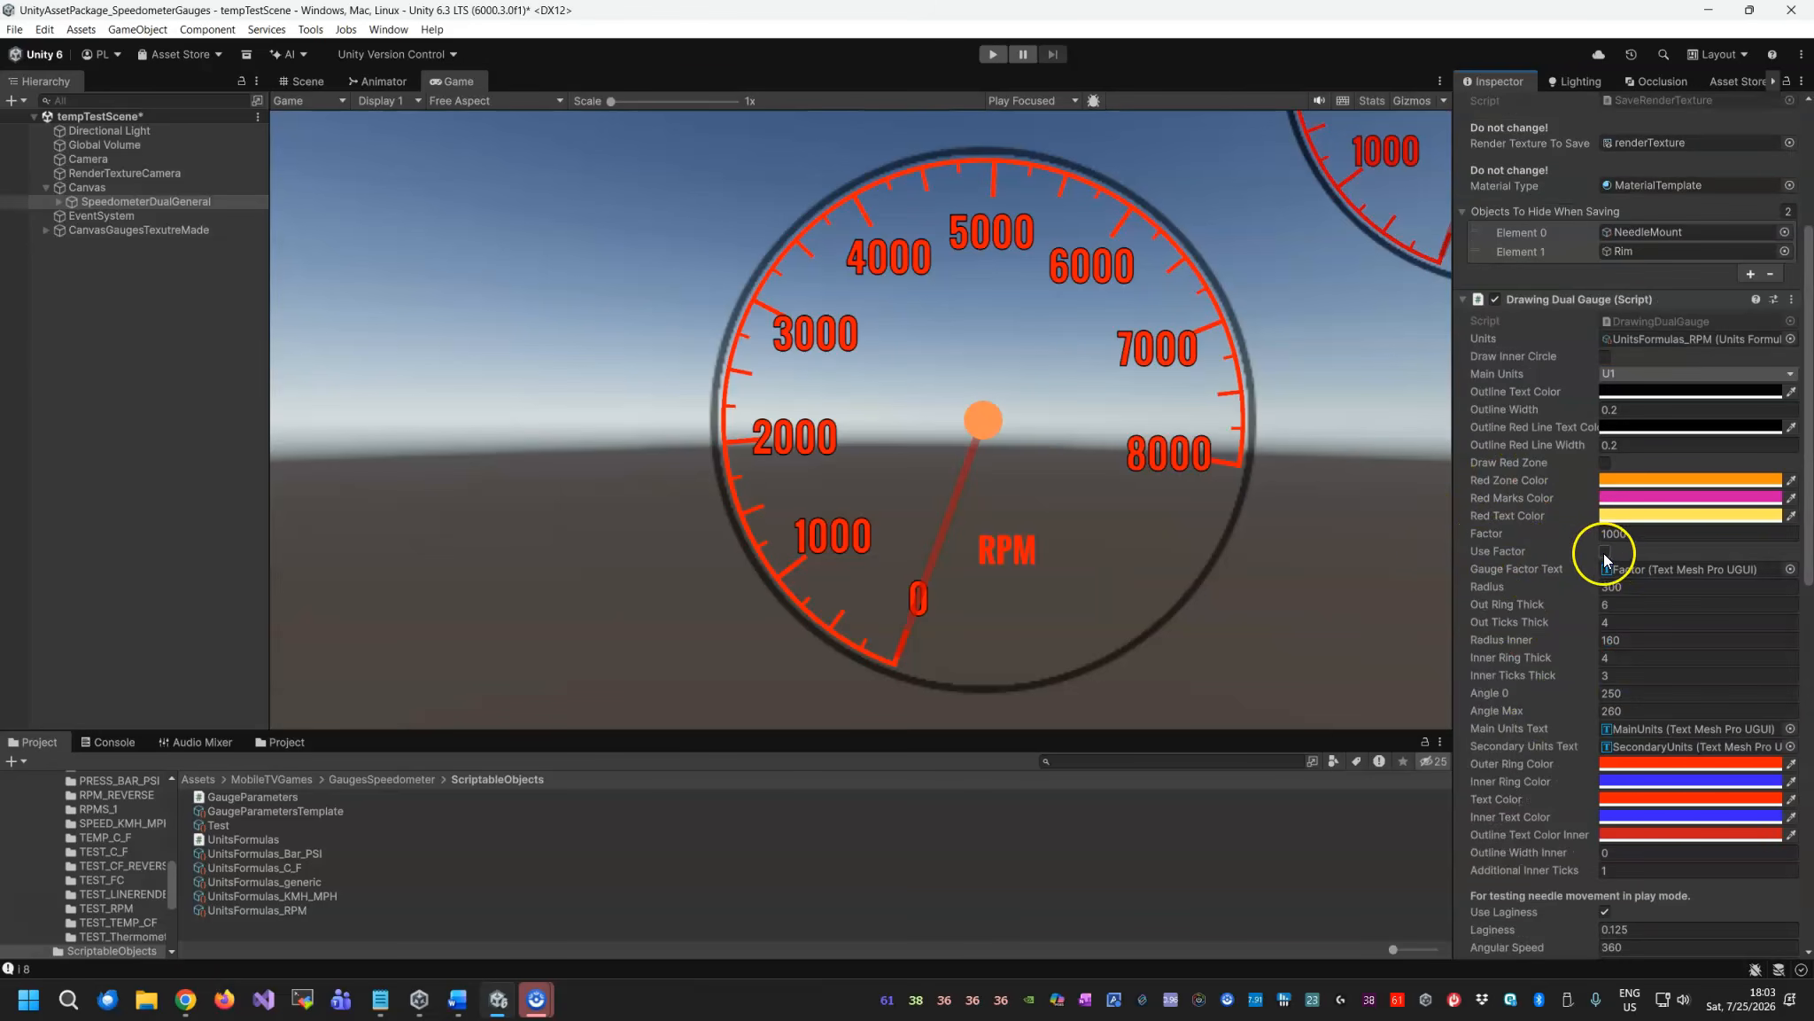
{"action": "scroll", "coordinate": [1540, 631], "scroll_direction": "down", "scroll_amount": 10}
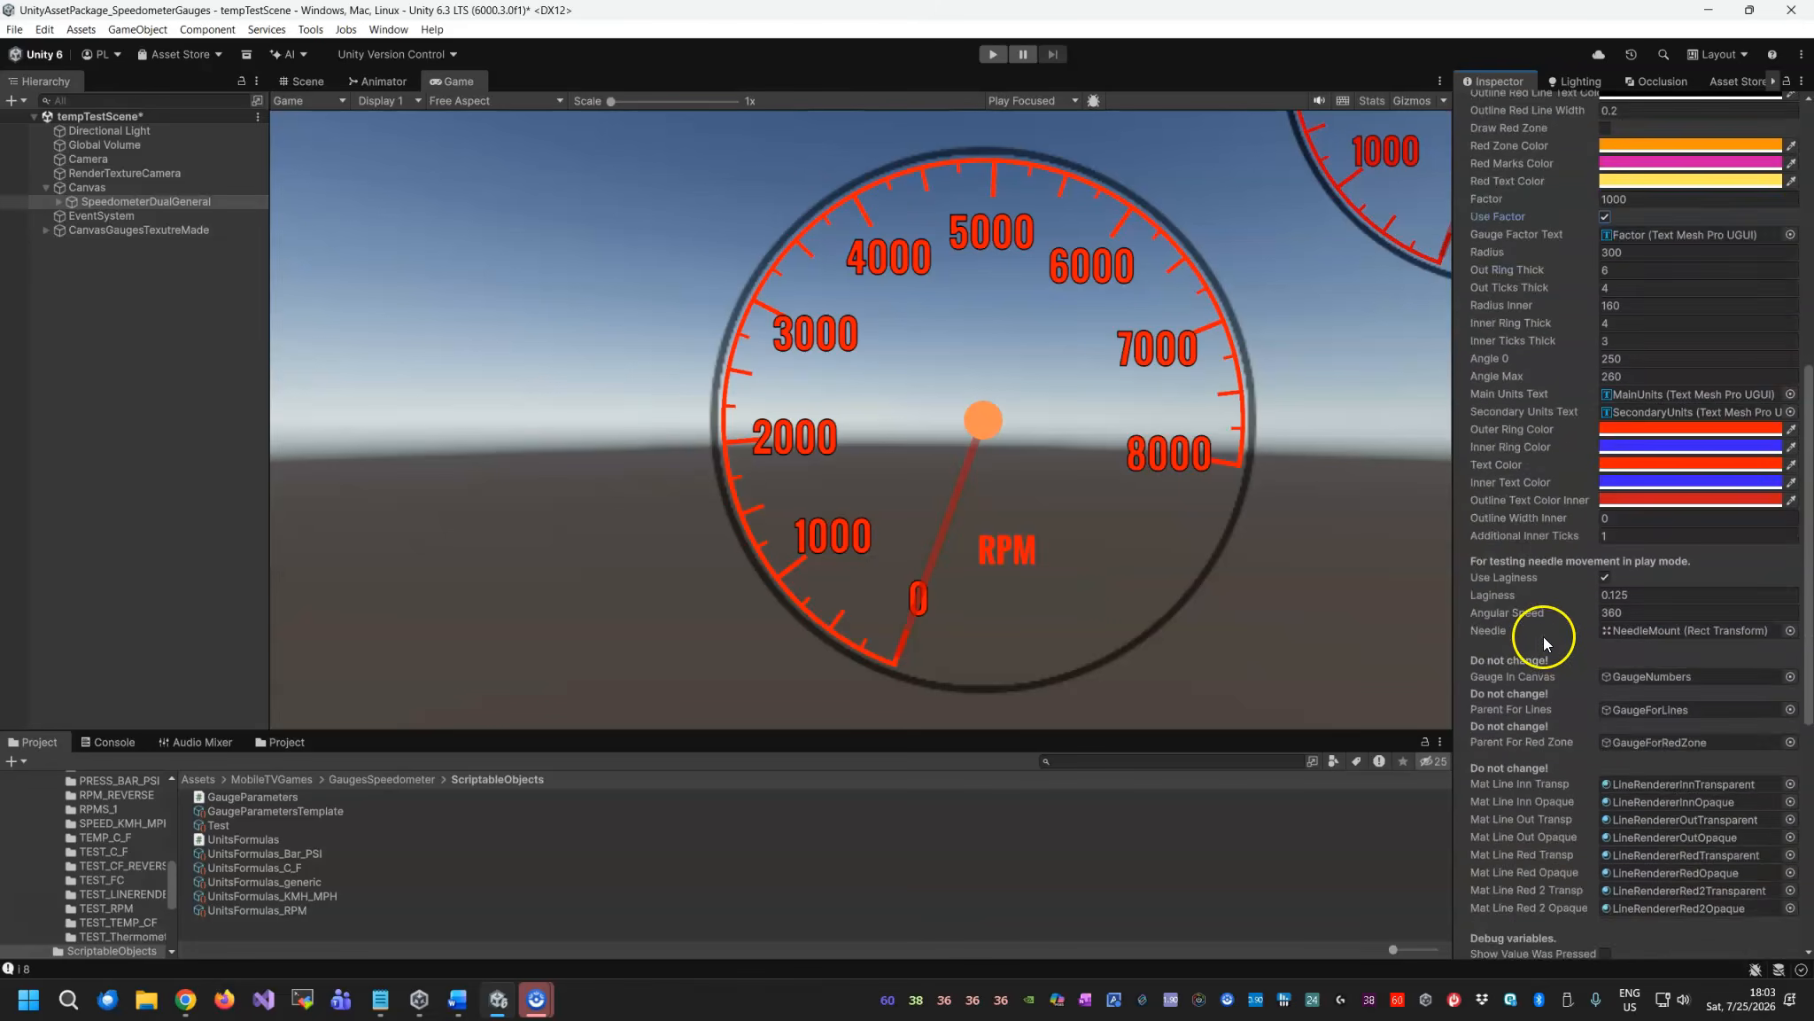
{"action": "left_click", "coordinate": [1505, 785]}
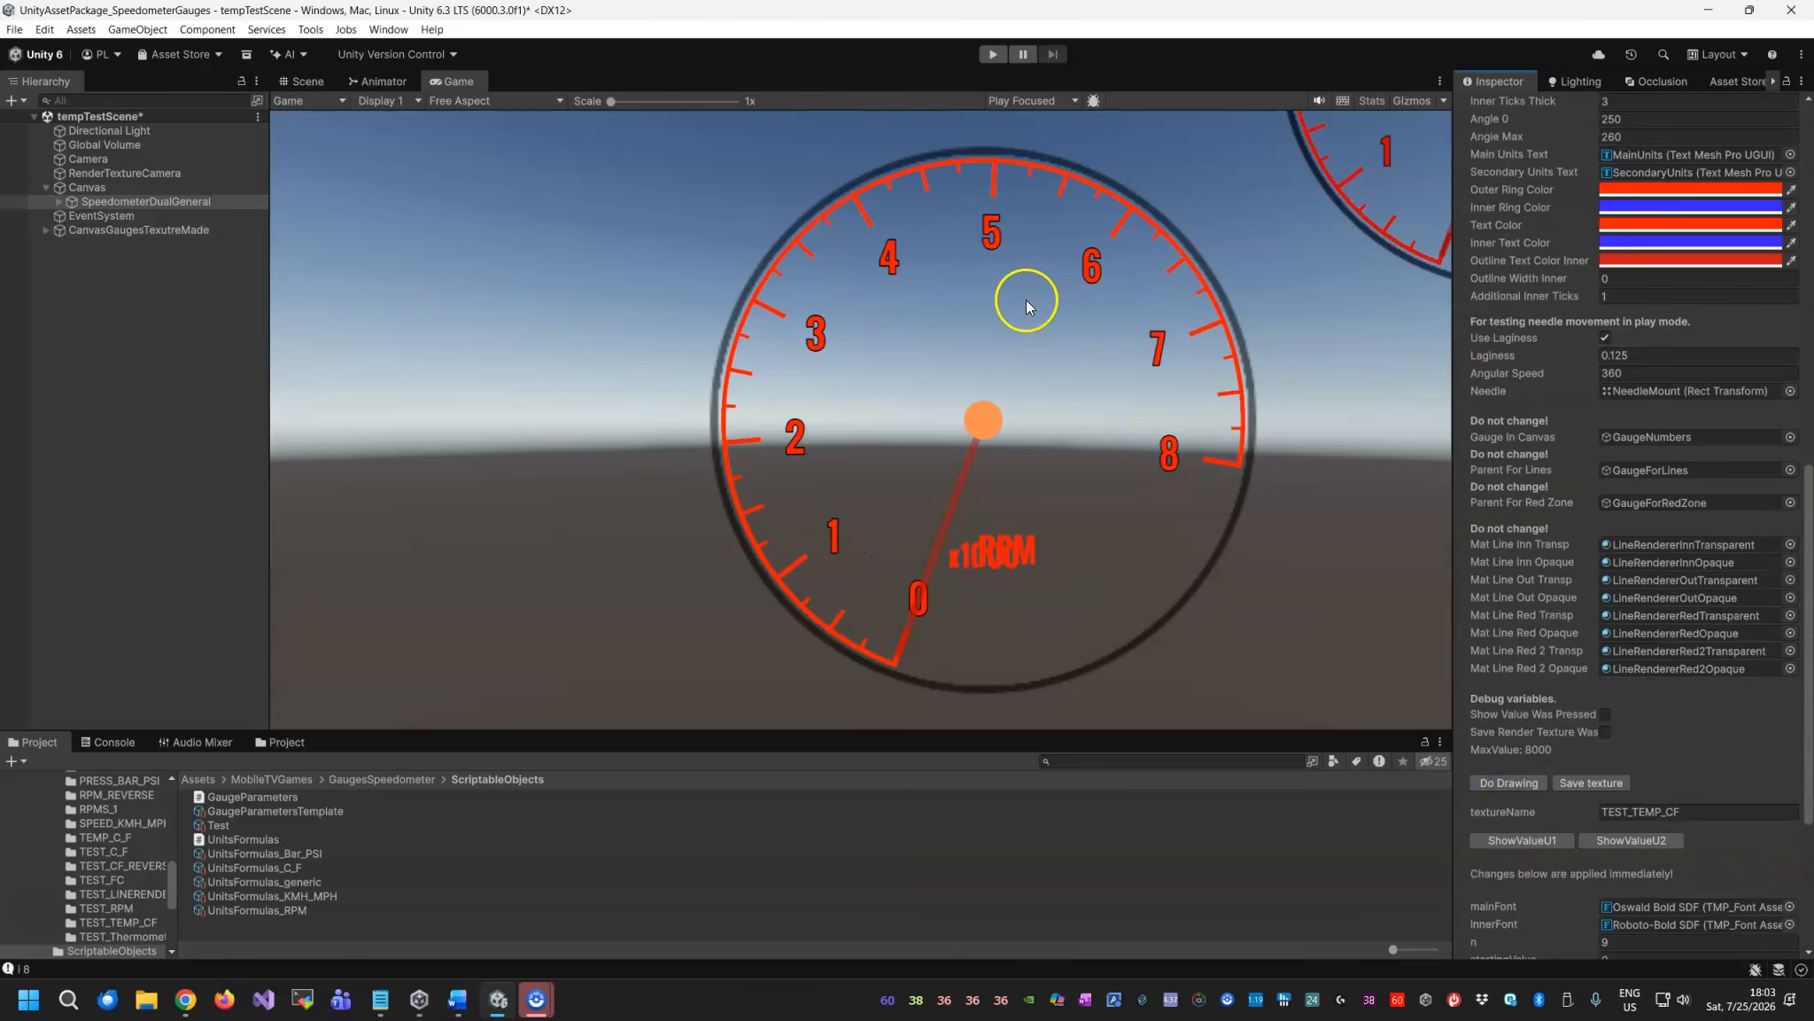
Set the RPM gauge's Factor to 100 and redraw the gauge.
{"action": "scroll", "coordinate": [1471, 608], "scroll_direction": "up", "scroll_amount": 7}
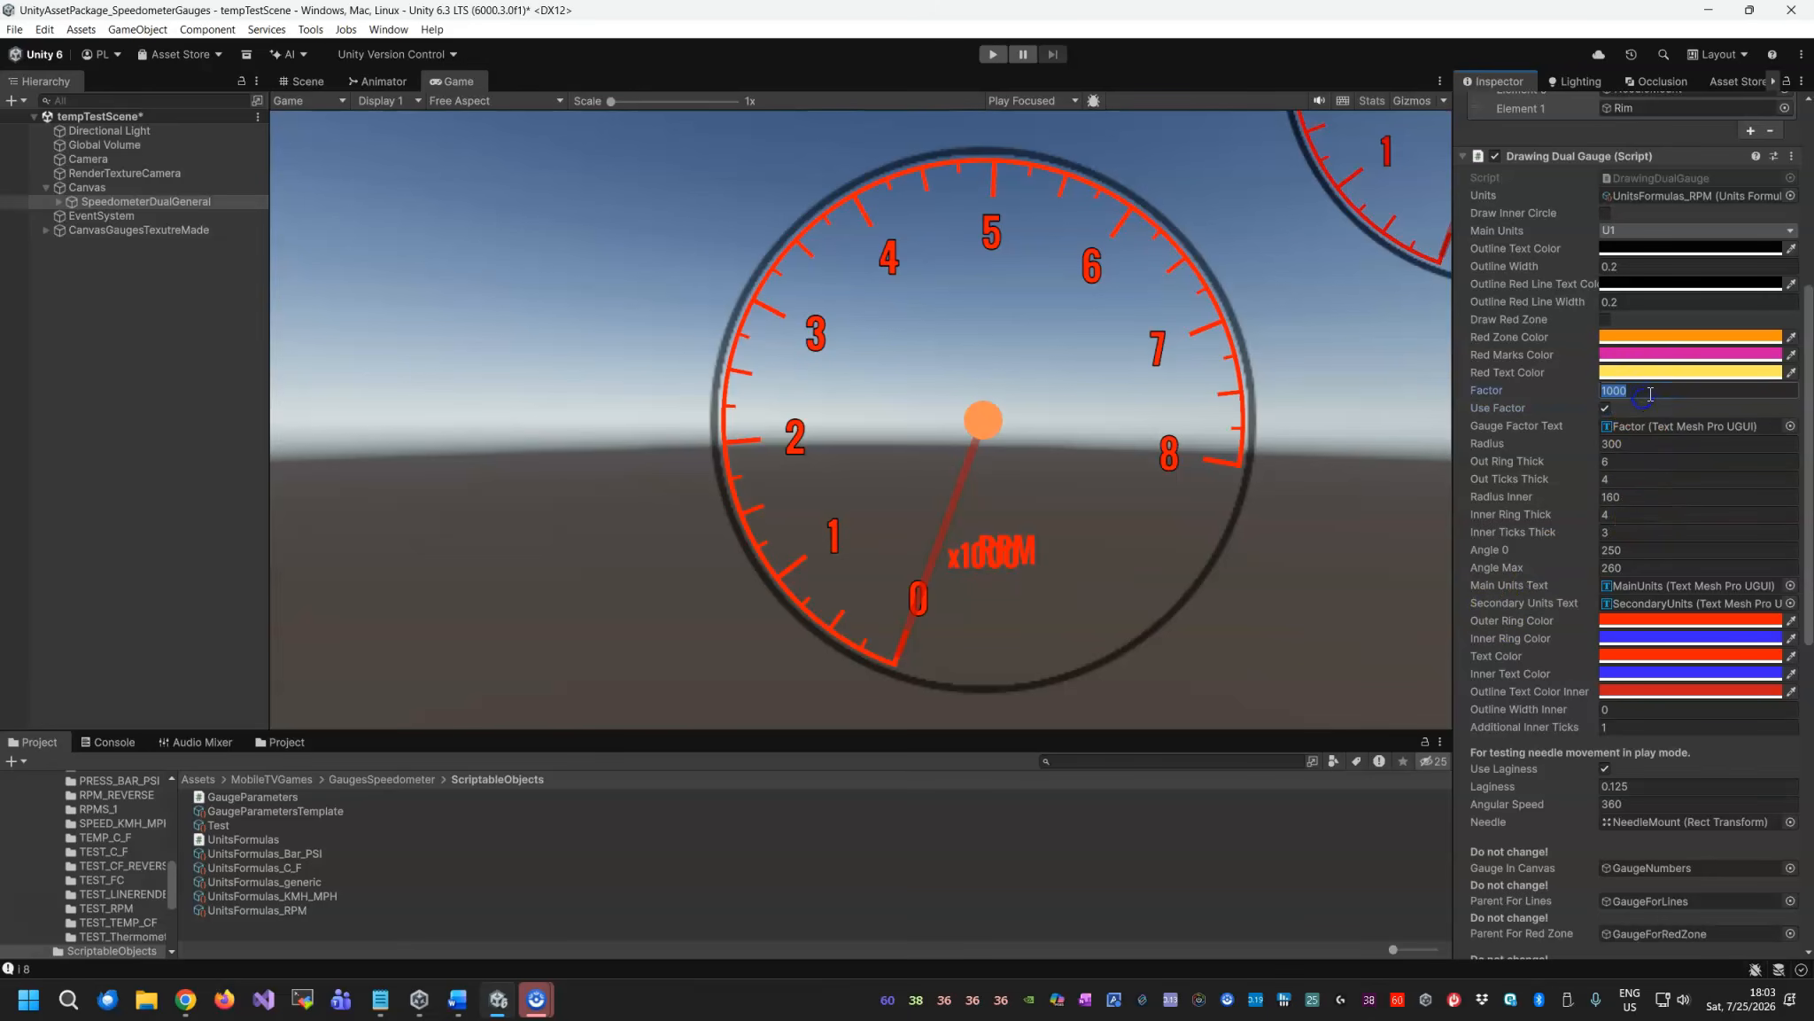
{"action": "scroll", "coordinate": [1595, 443], "scroll_direction": "down", "scroll_amount": 7}
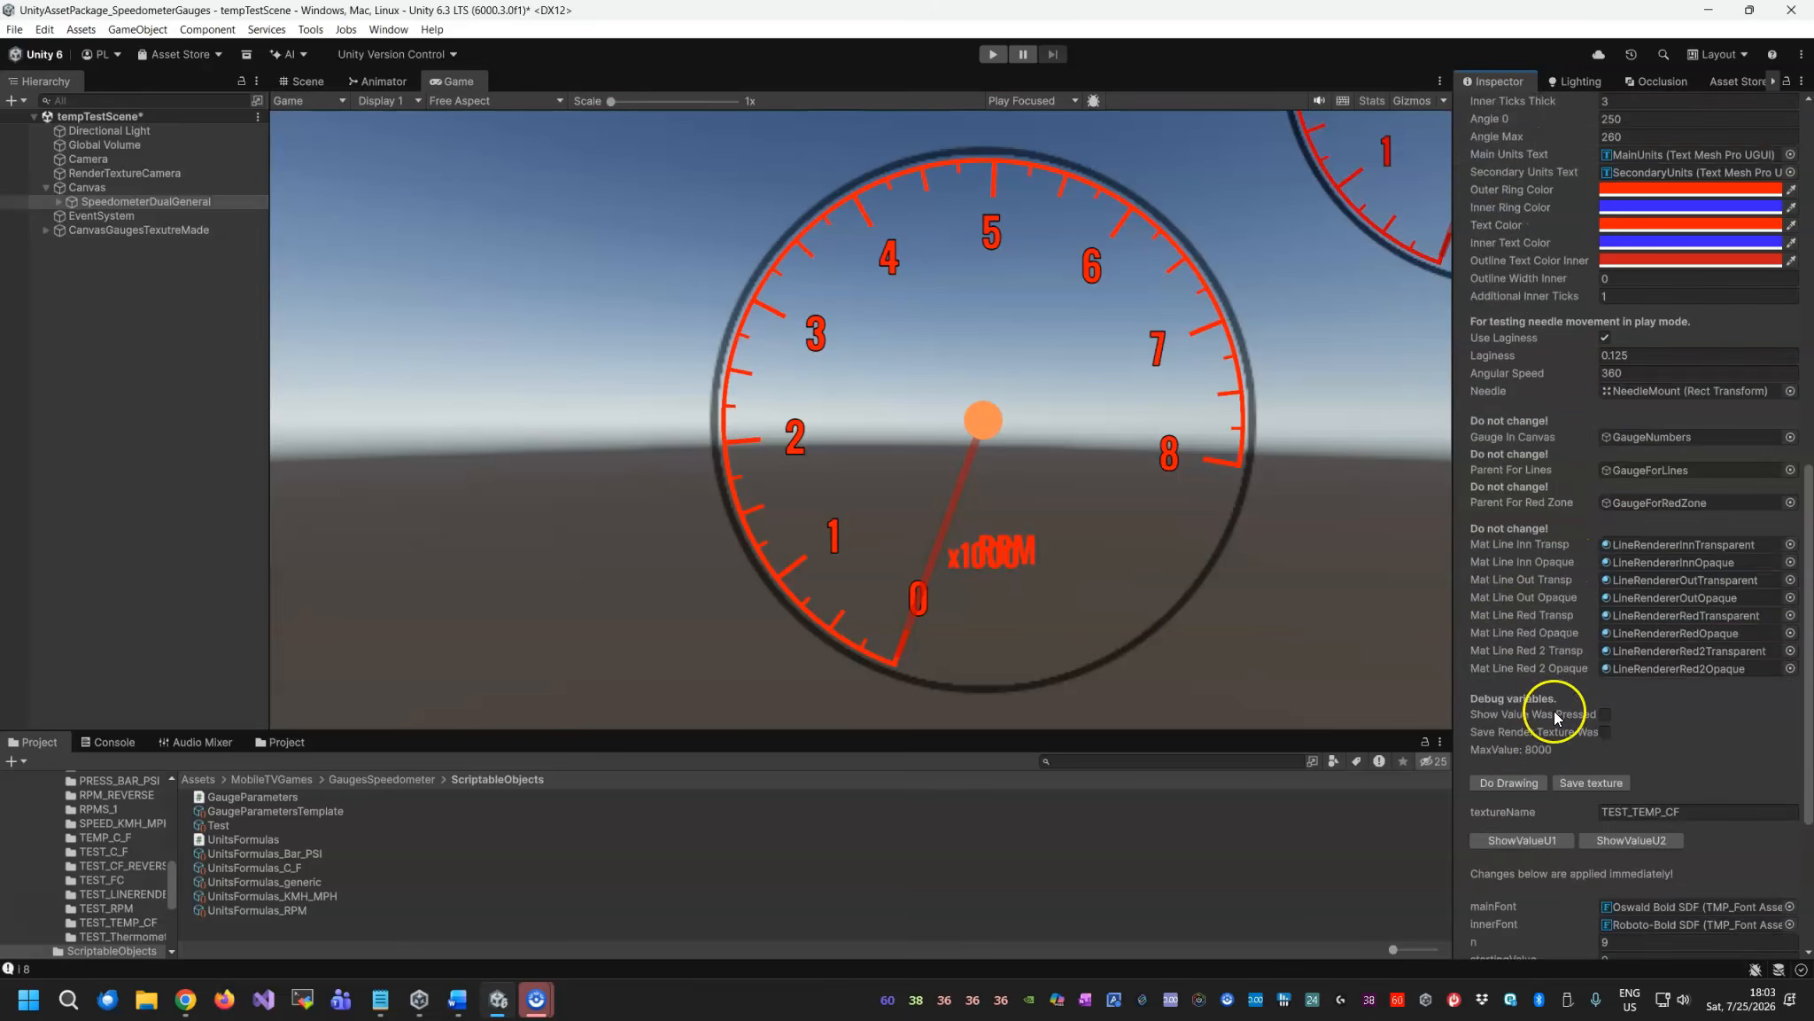
{"action": "left_click", "coordinate": [1509, 783]}
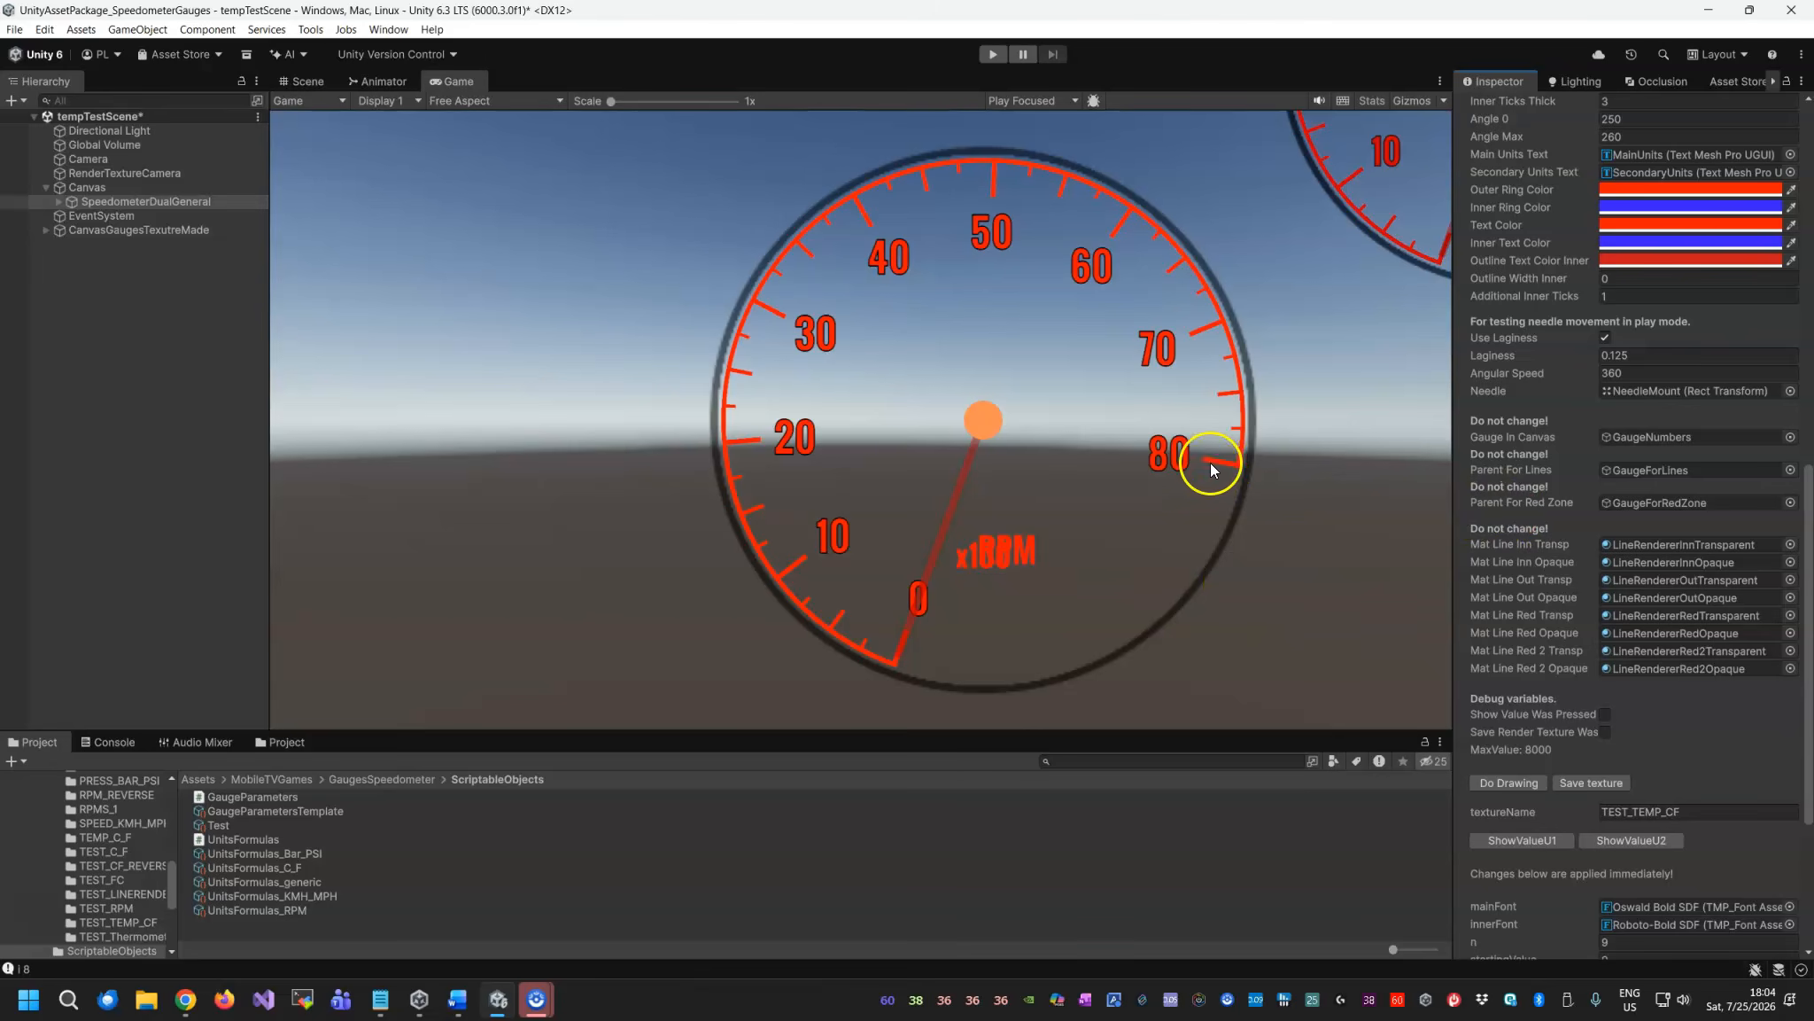
Set the Pos Y of the gauge's MainUnits text to -110.6 so the RPM label sits above the factor label.
{"action": "left_click", "coordinate": [59, 201]}
{"action": "left_click", "coordinate": [71, 216]}
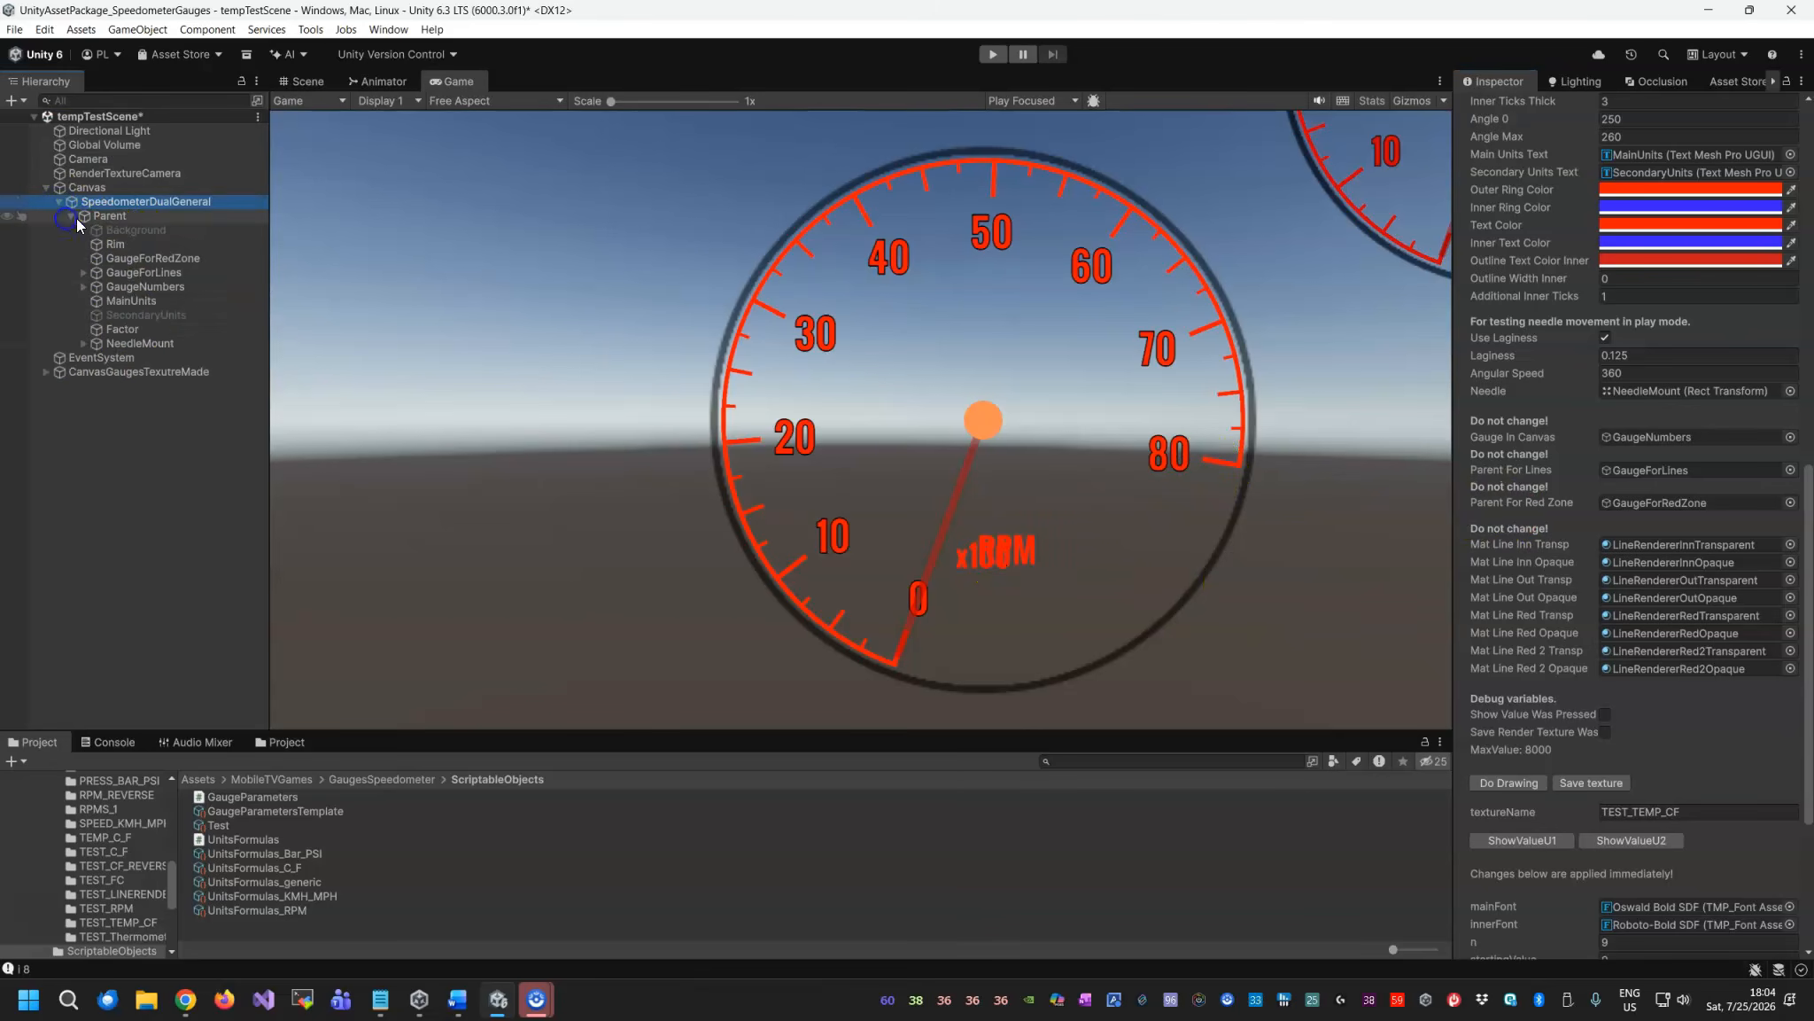
{"action": "left_click", "coordinate": [131, 301]}
{"action": "scroll", "coordinate": [1660, 248], "scroll_direction": "up", "scroll_amount": 15}
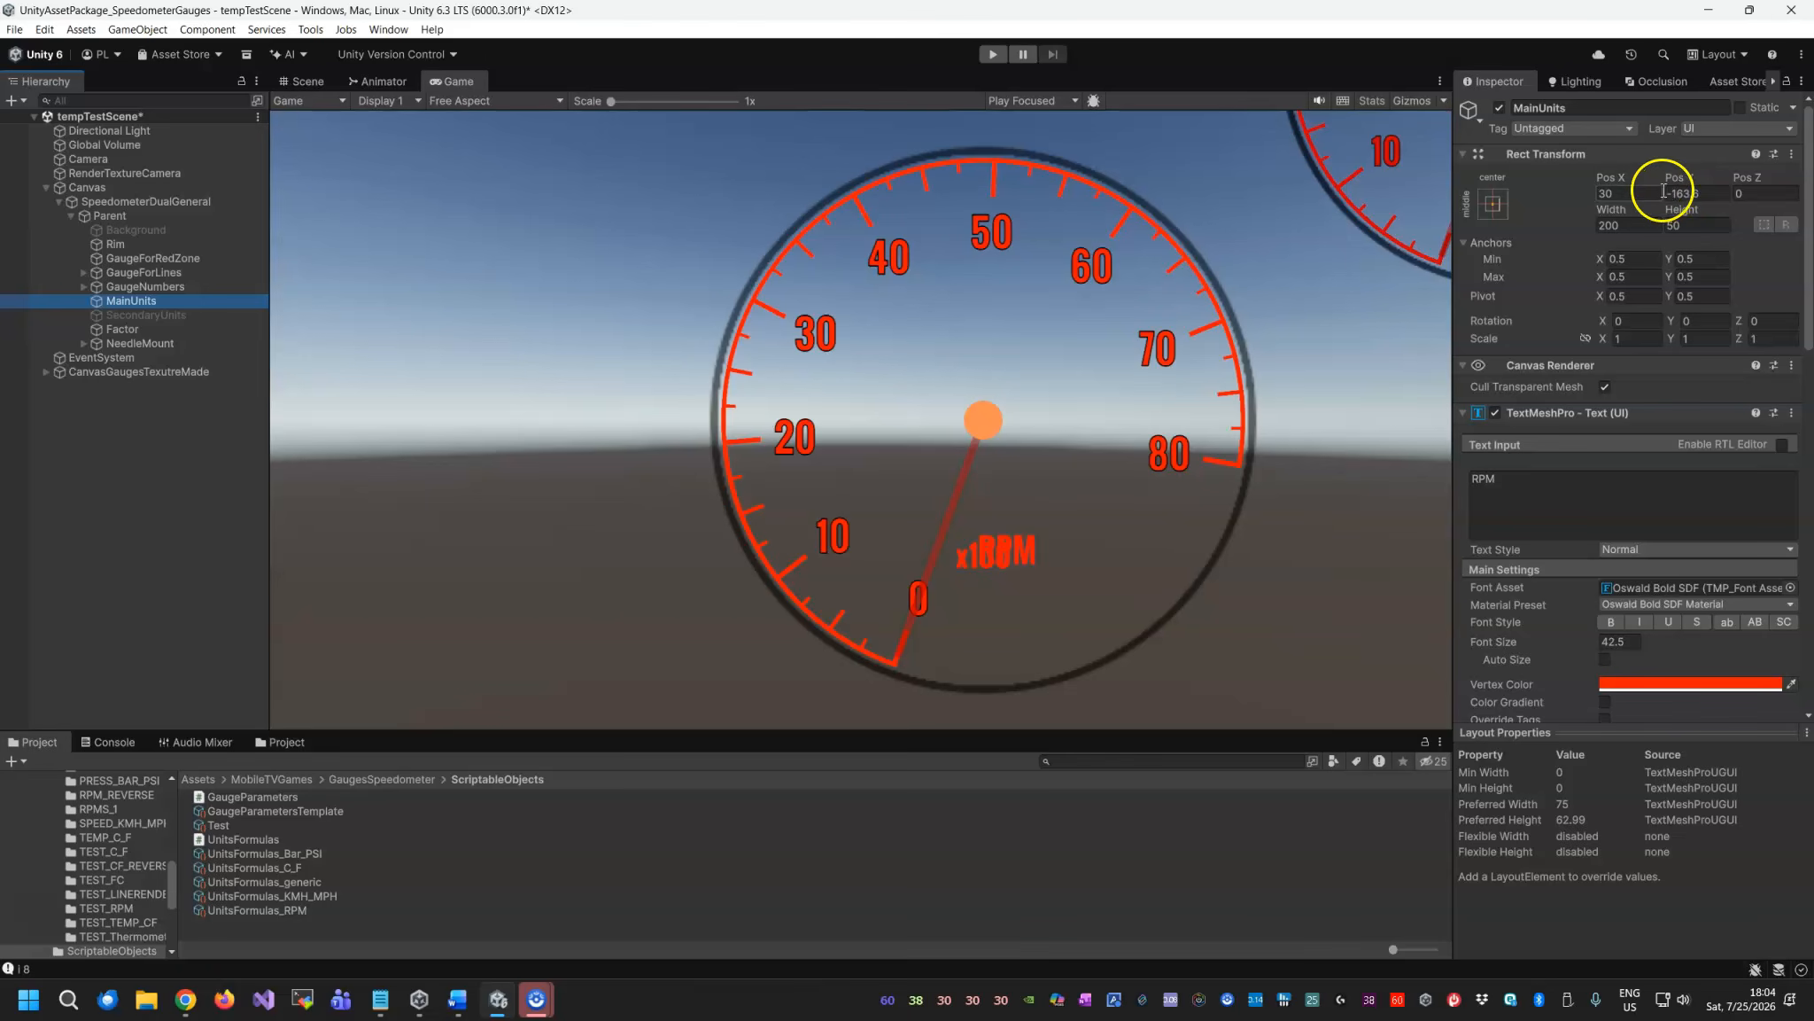
{"action": "left_click", "coordinate": [1715, 195]}
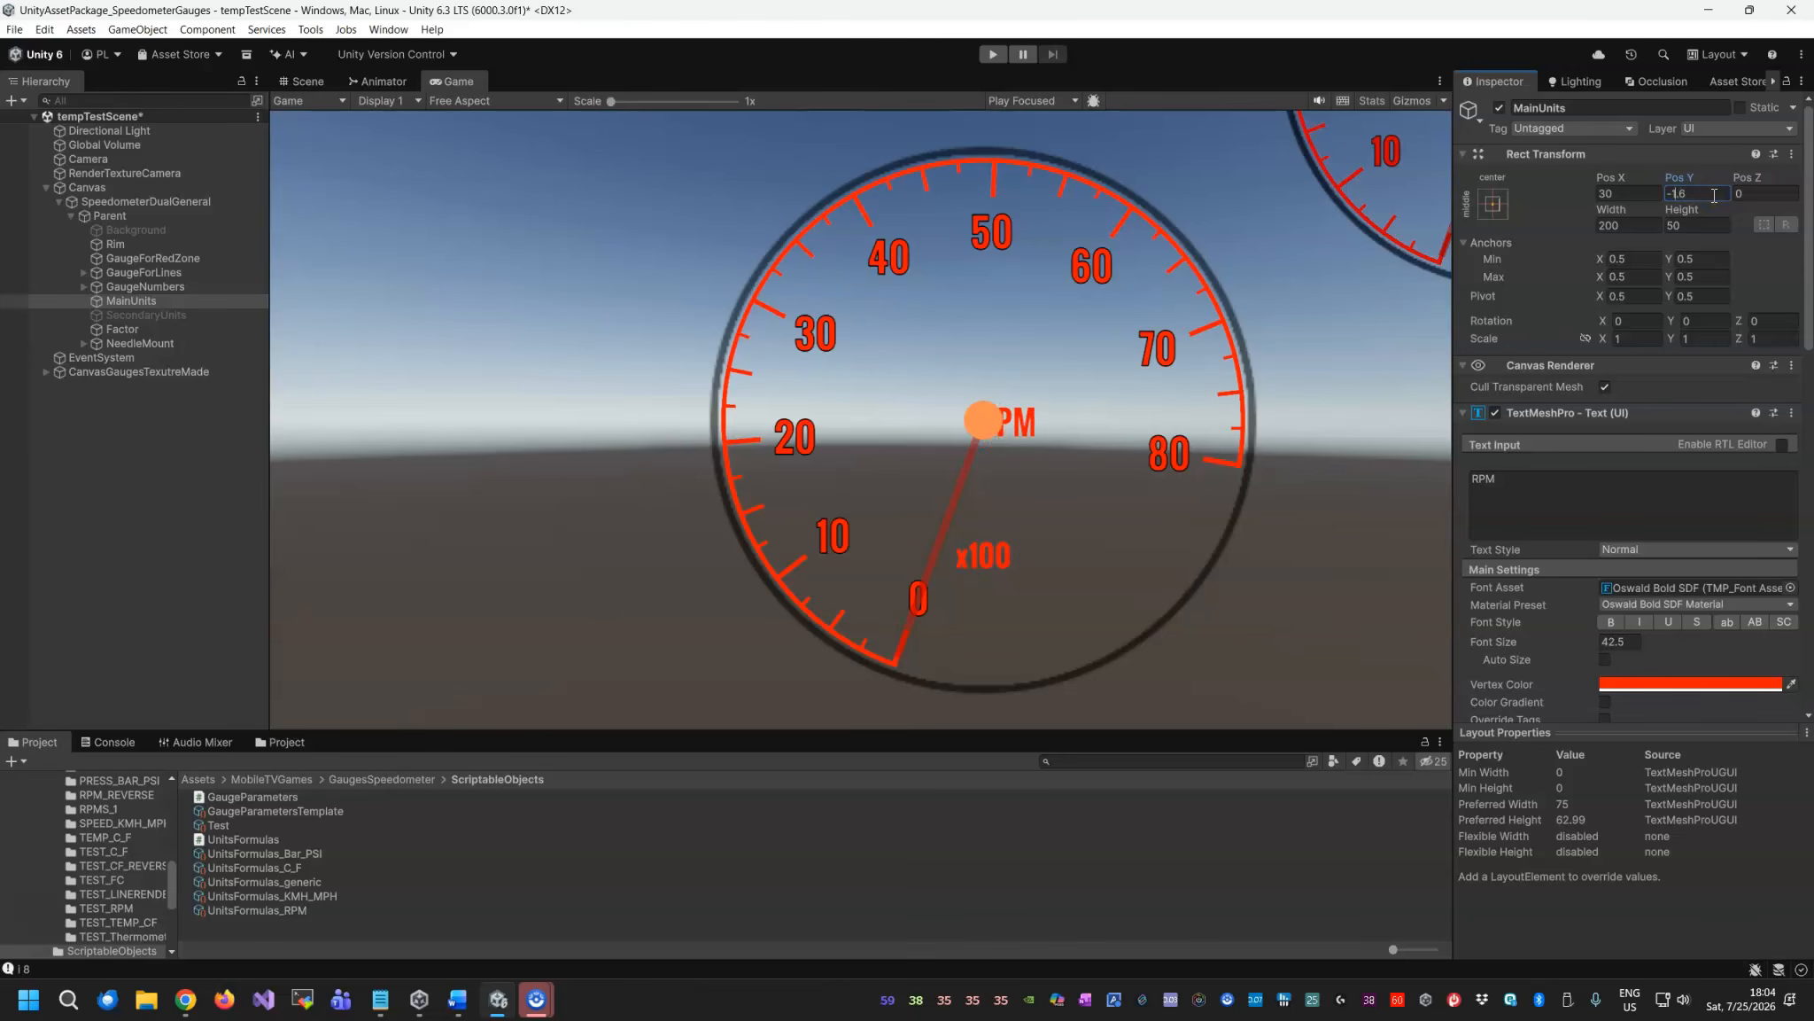
{"action": "type", "text": "0"}
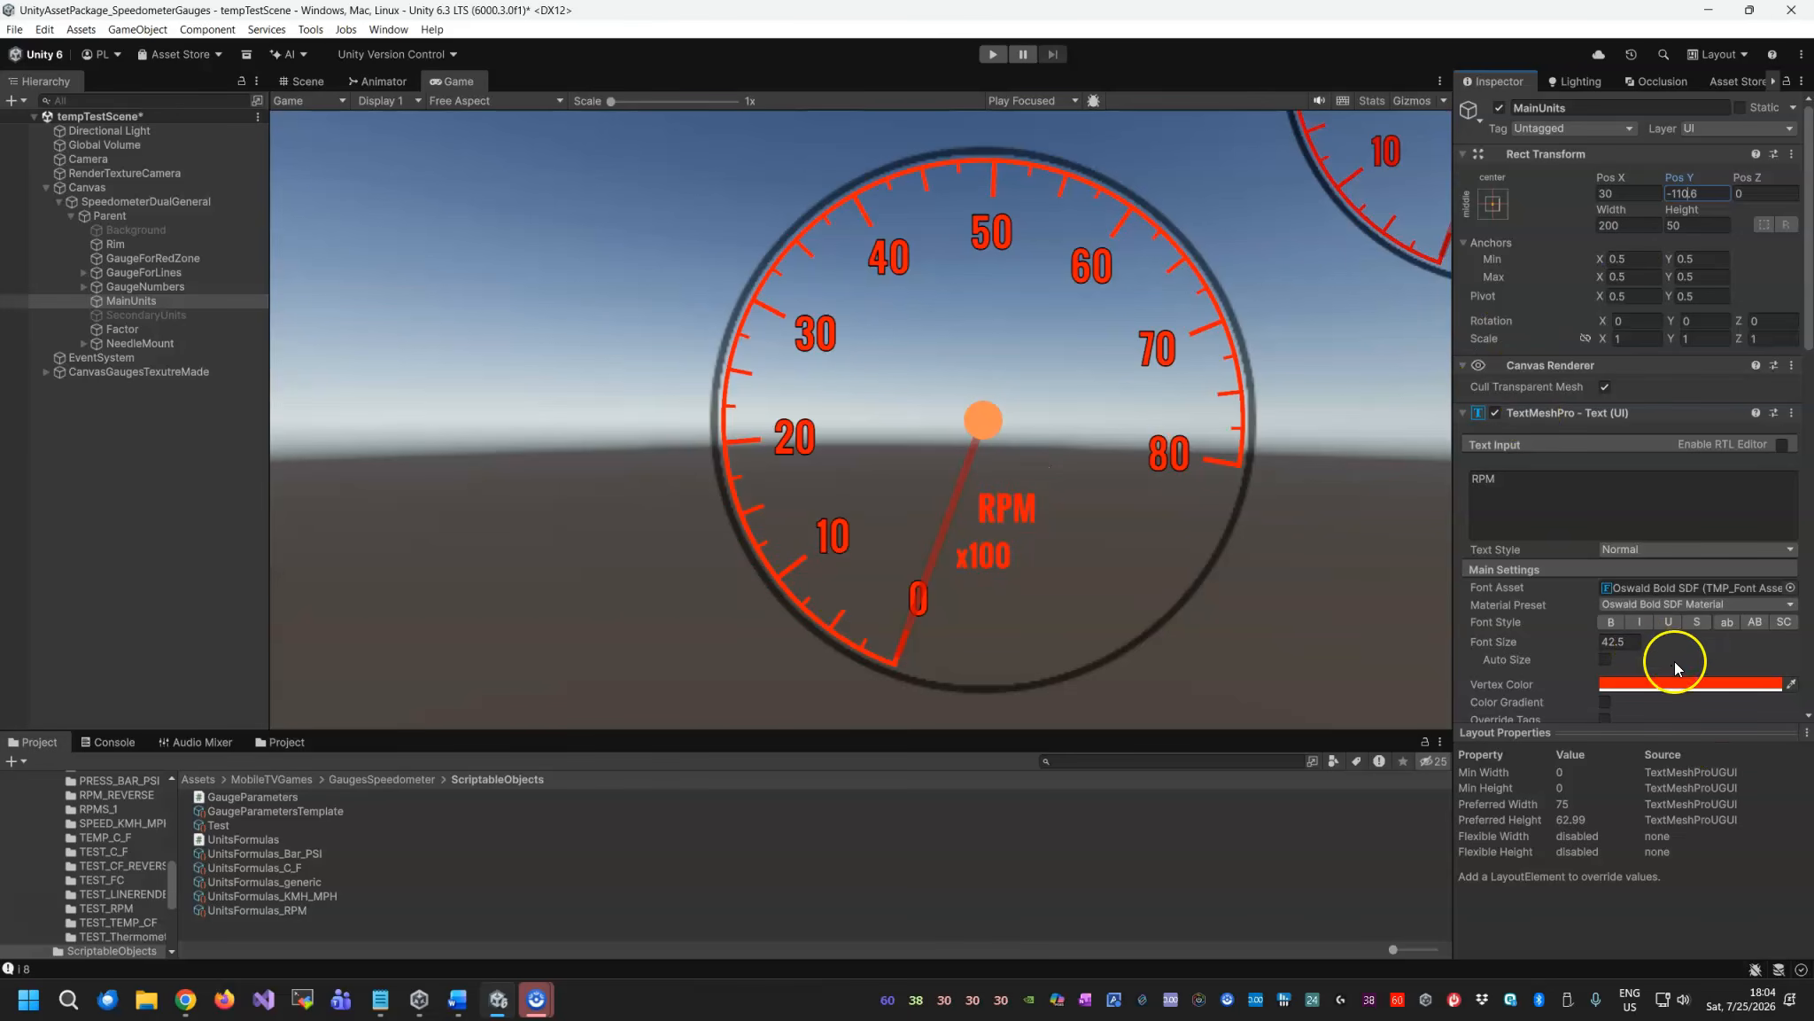
{"action": "scroll", "coordinate": [1559, 461], "scroll_direction": "down", "scroll_amount": 10}
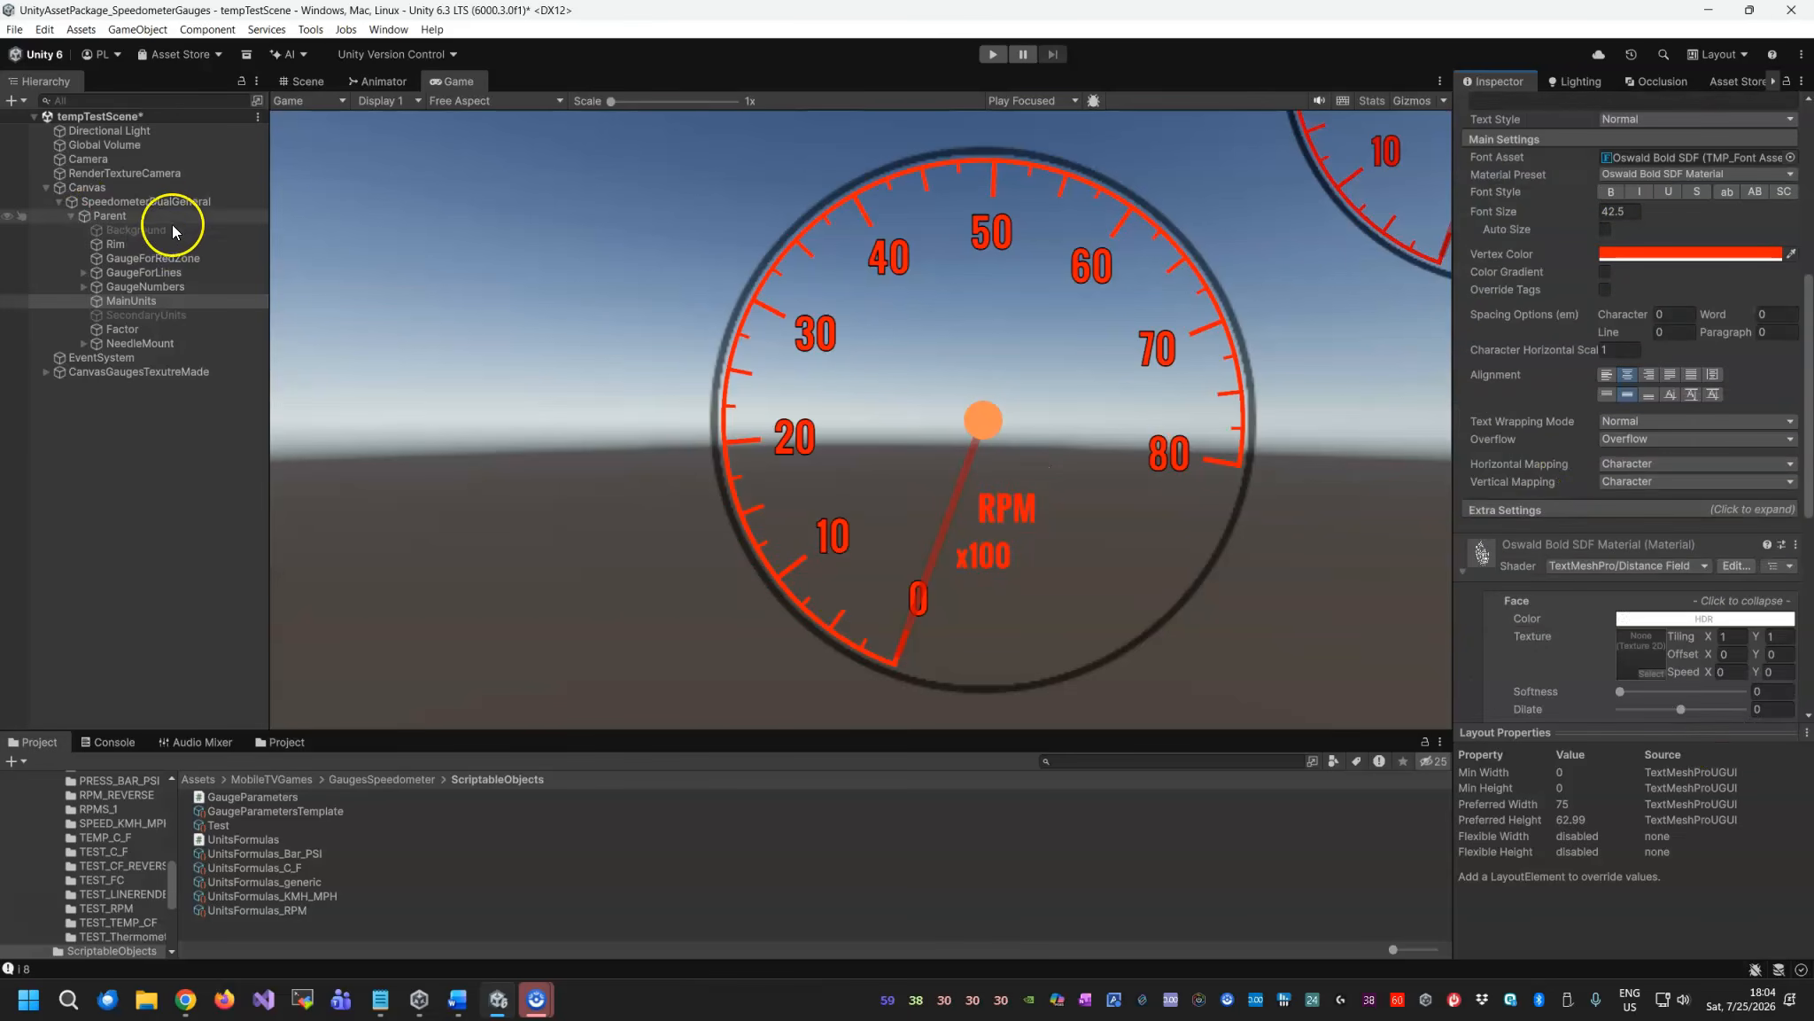
Set the RPM gauge's RedLineStart to 6700, enable Draw Red Zone and redraw the gauge.
{"action": "left_click", "coordinate": [162, 201]}
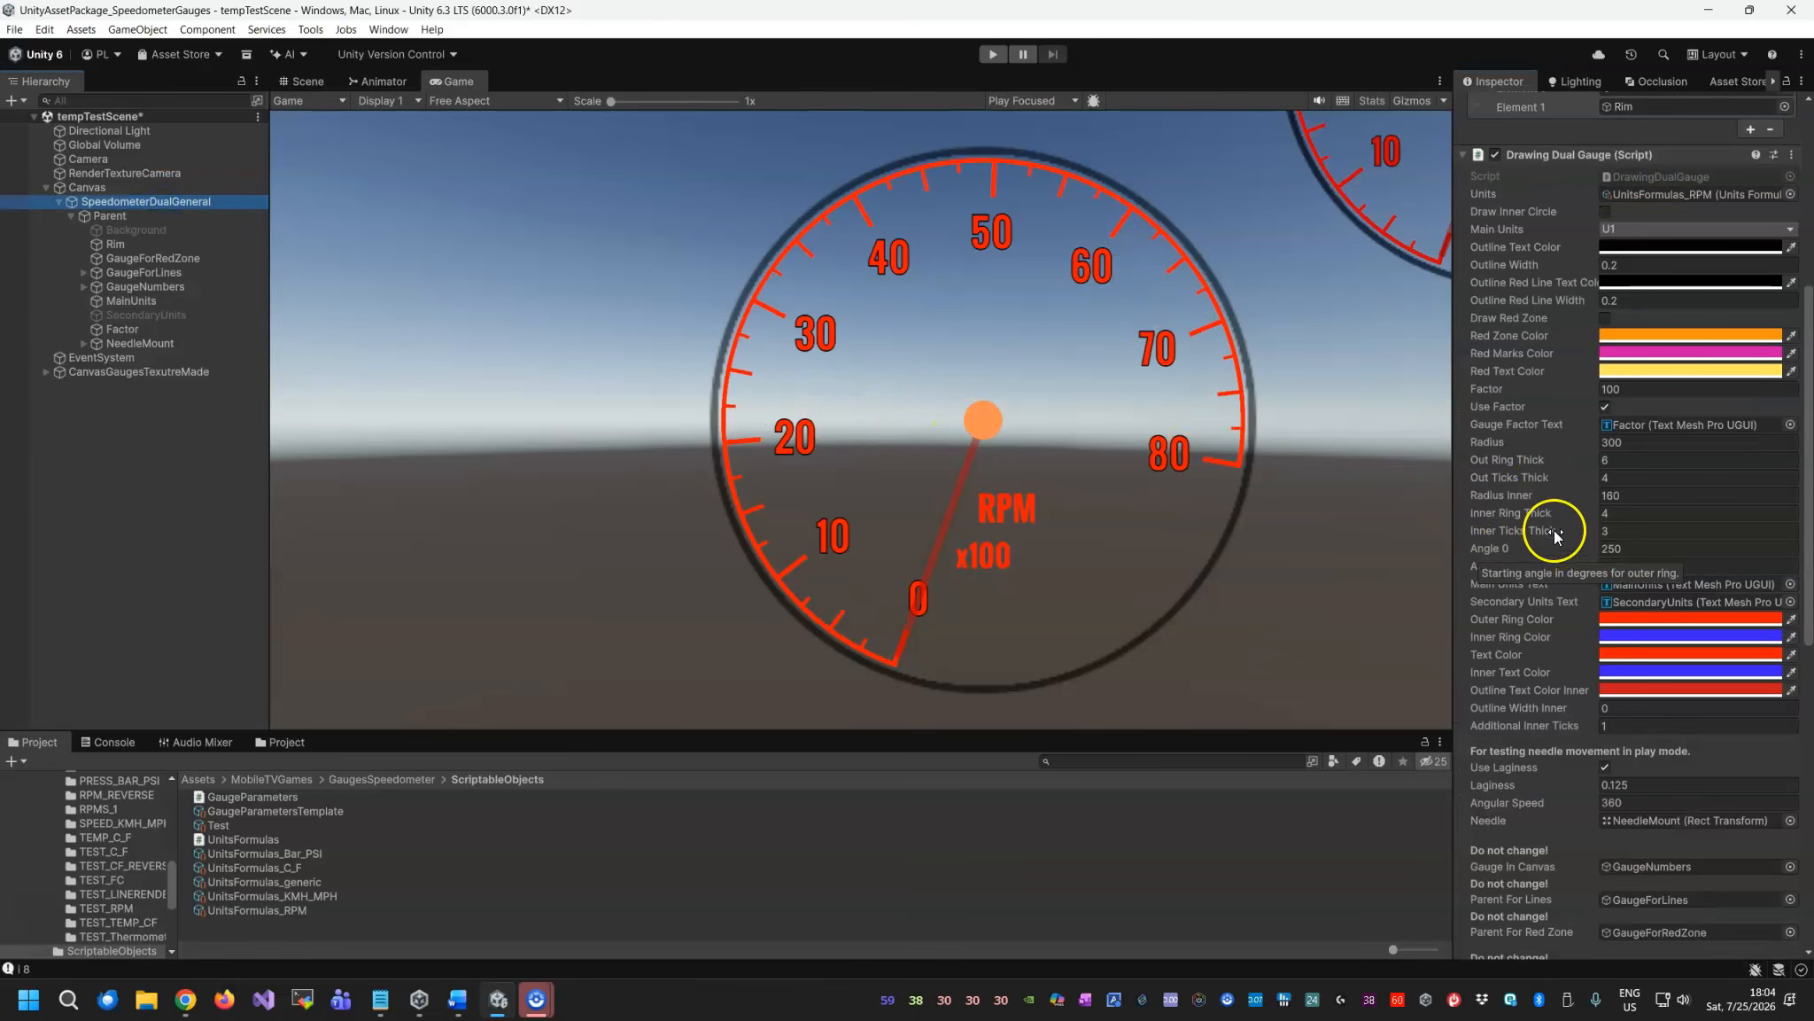
{"action": "scroll", "coordinate": [1555, 535], "scroll_direction": "down", "scroll_amount": 15}
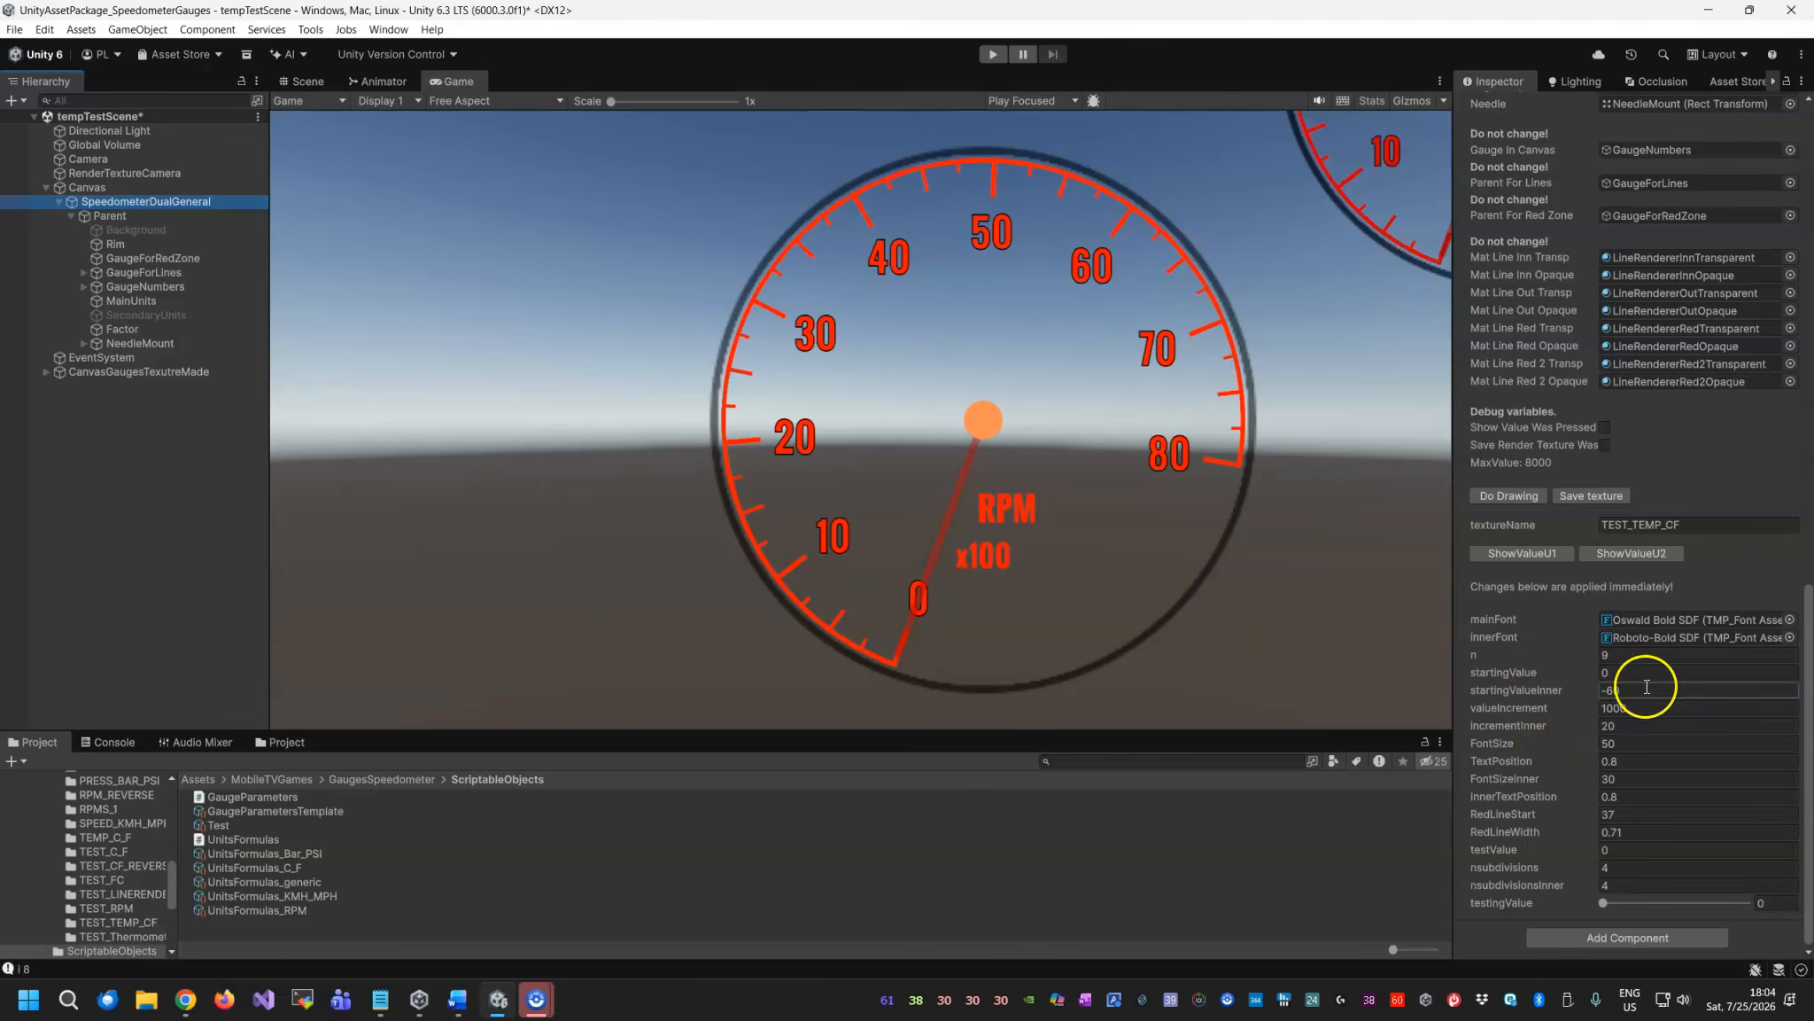
{"action": "left_click", "coordinate": [1586, 815]}
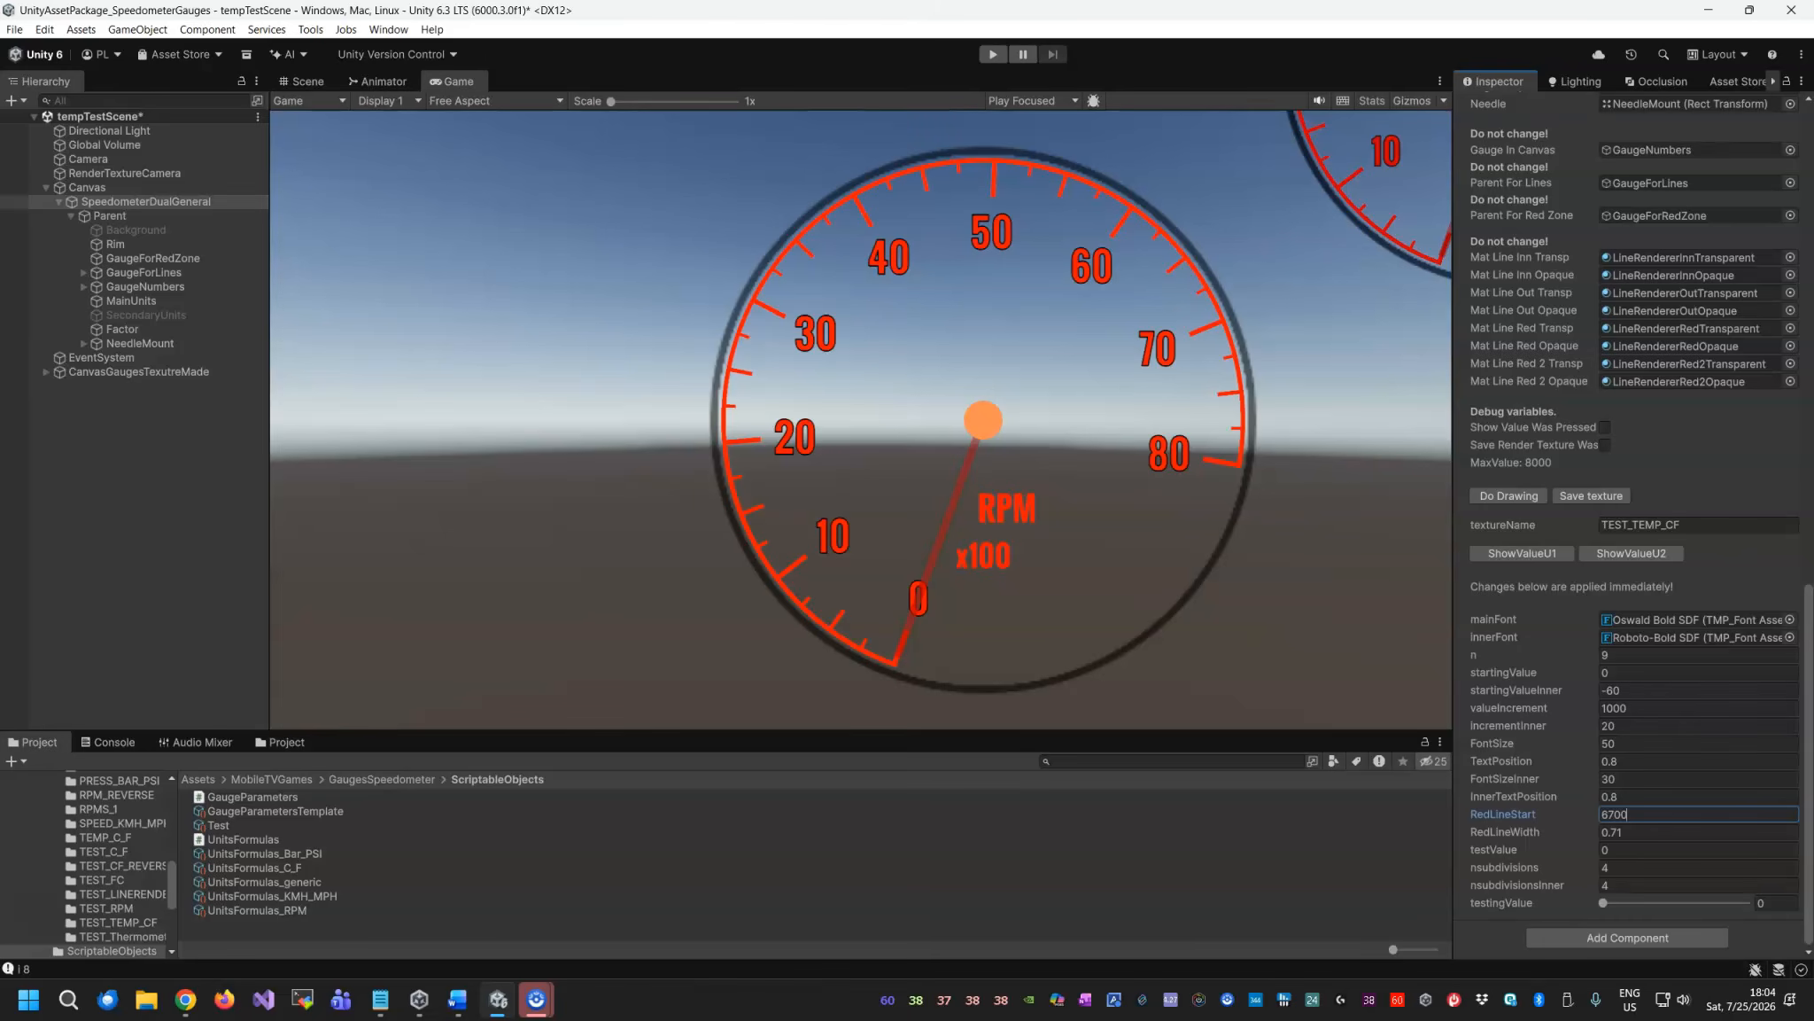
{"action": "scroll", "coordinate": [1478, 680], "scroll_direction": "up", "scroll_amount": 10}
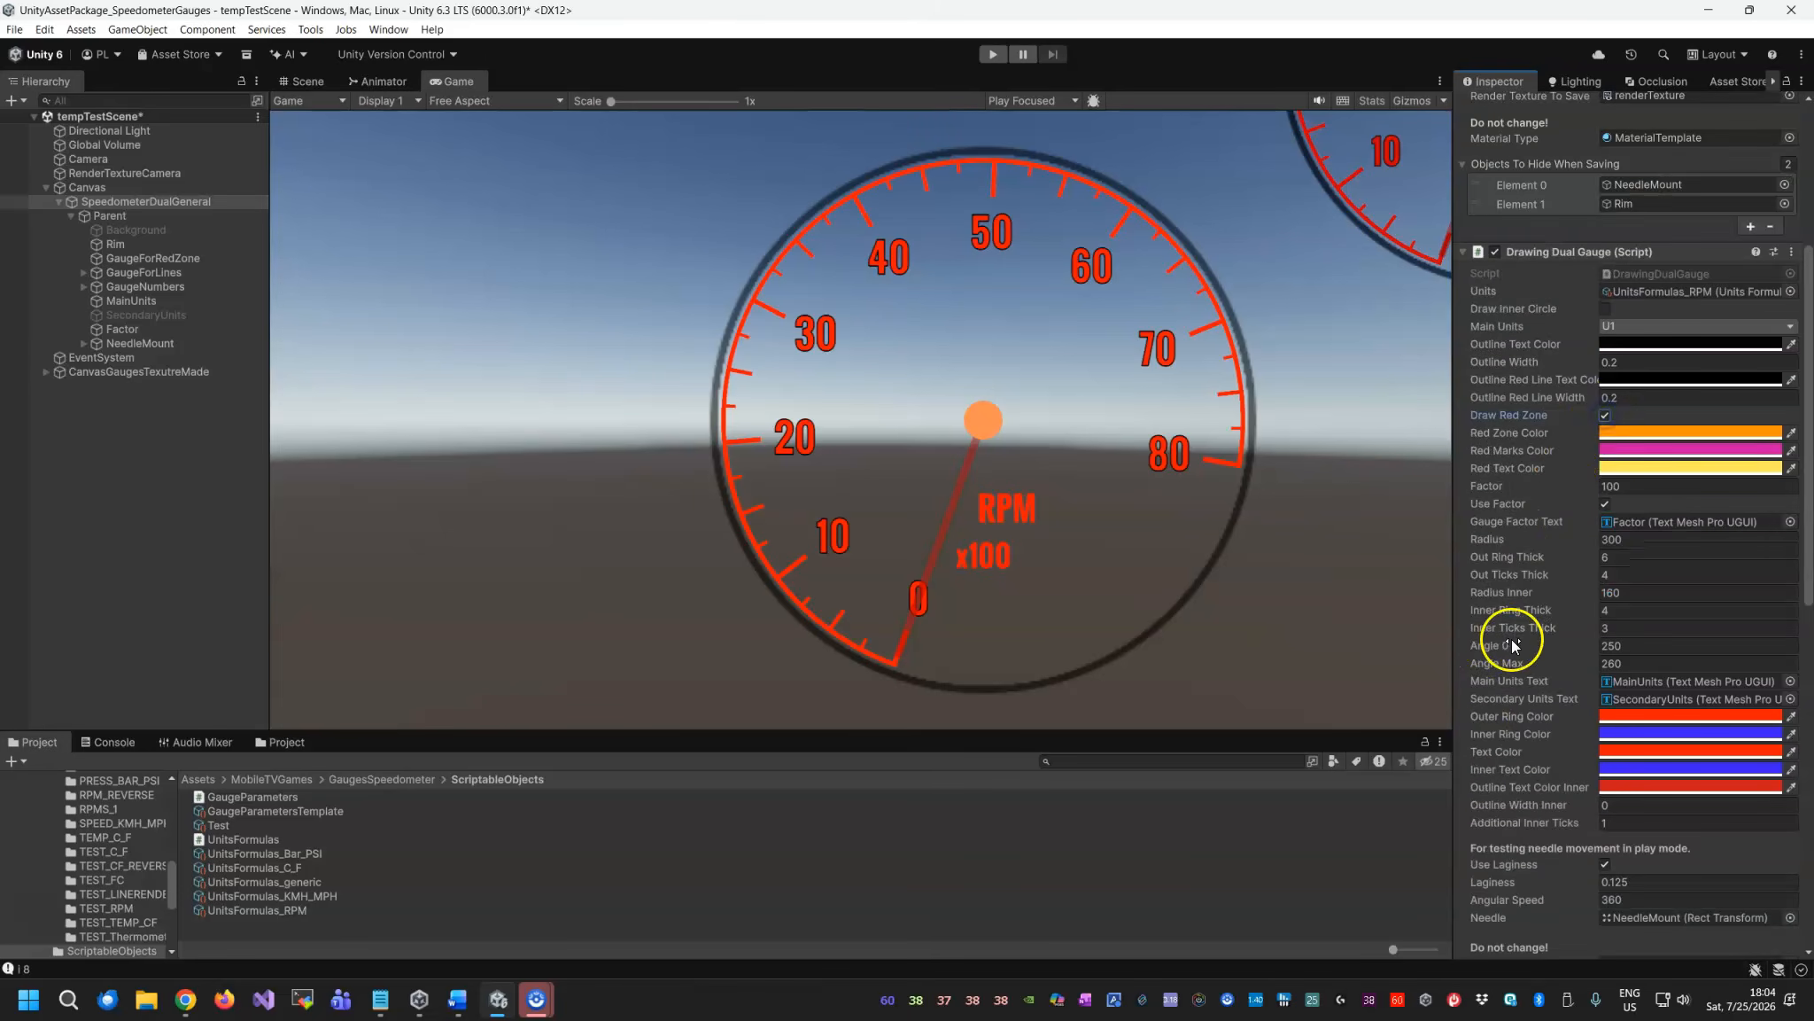
{"action": "scroll", "coordinate": [1511, 636], "scroll_direction": "down", "scroll_amount": 10}
{"action": "left_click", "coordinate": [1509, 544]}
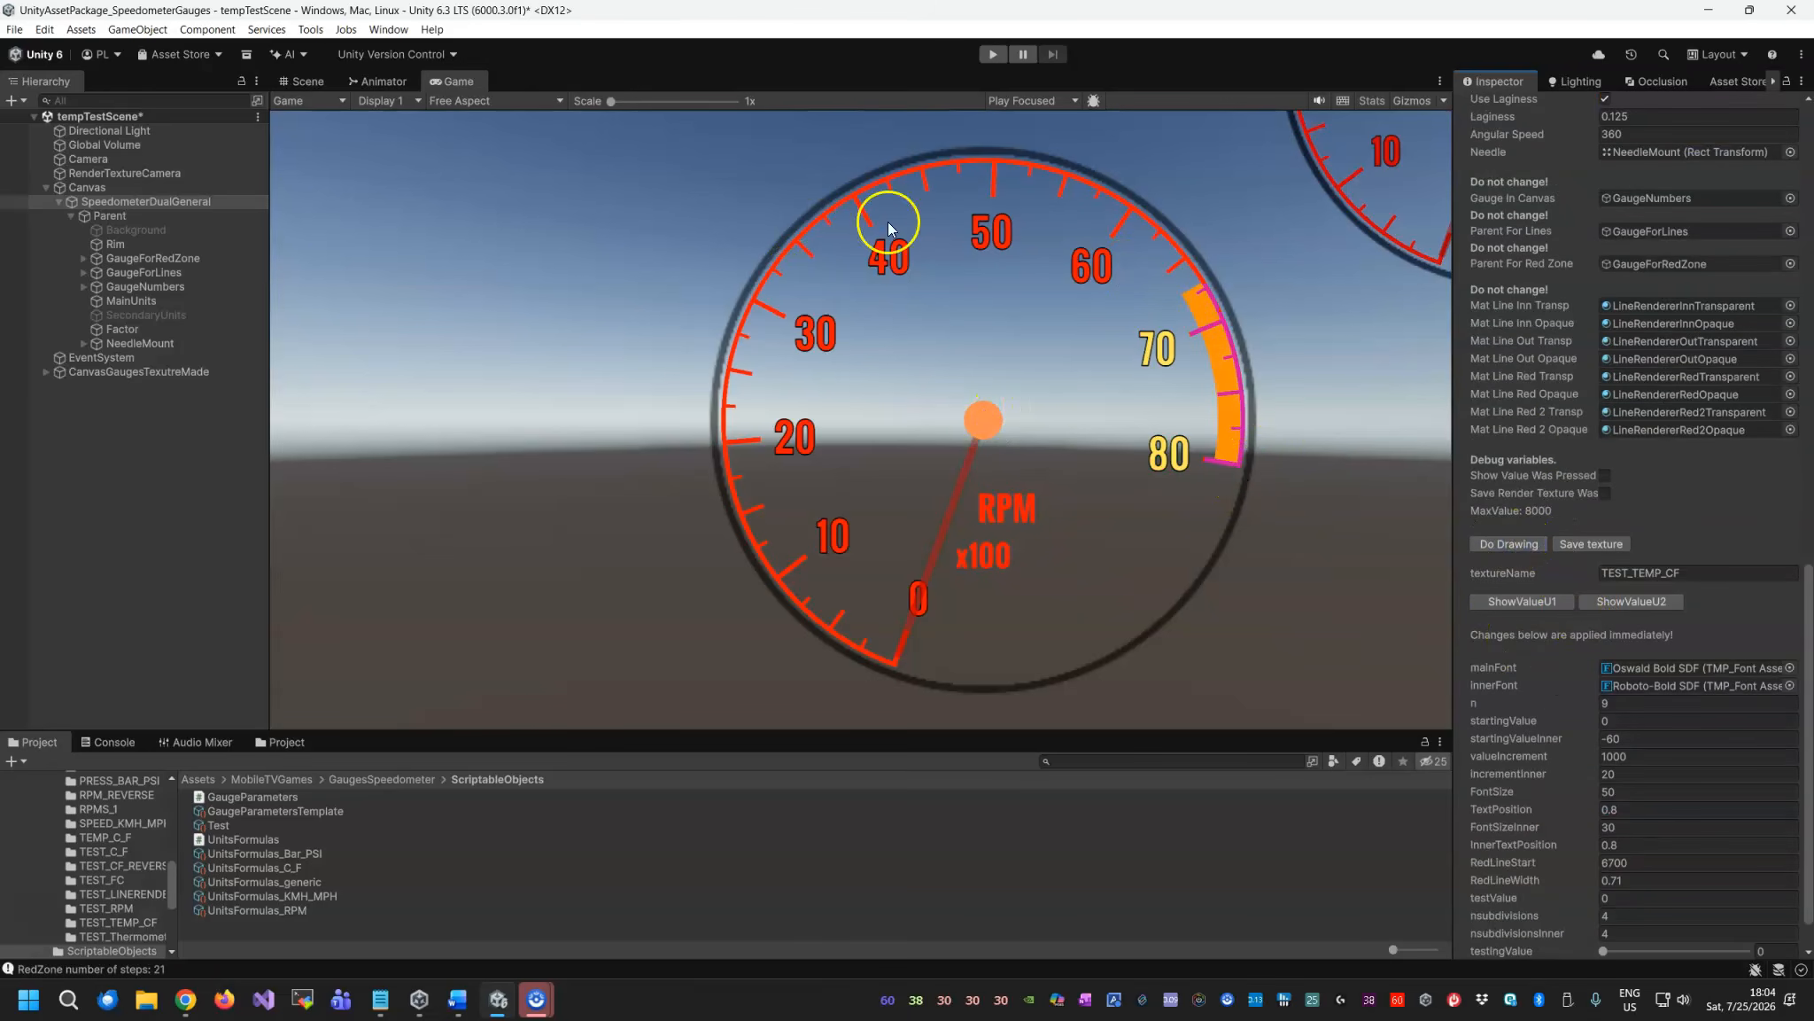
Change the RPM gauge's Angle Max so that the scale runs counterclockwise, and redraw the gauge.
{"action": "scroll", "coordinate": [1557, 544], "scroll_direction": "up", "scroll_amount": 6}
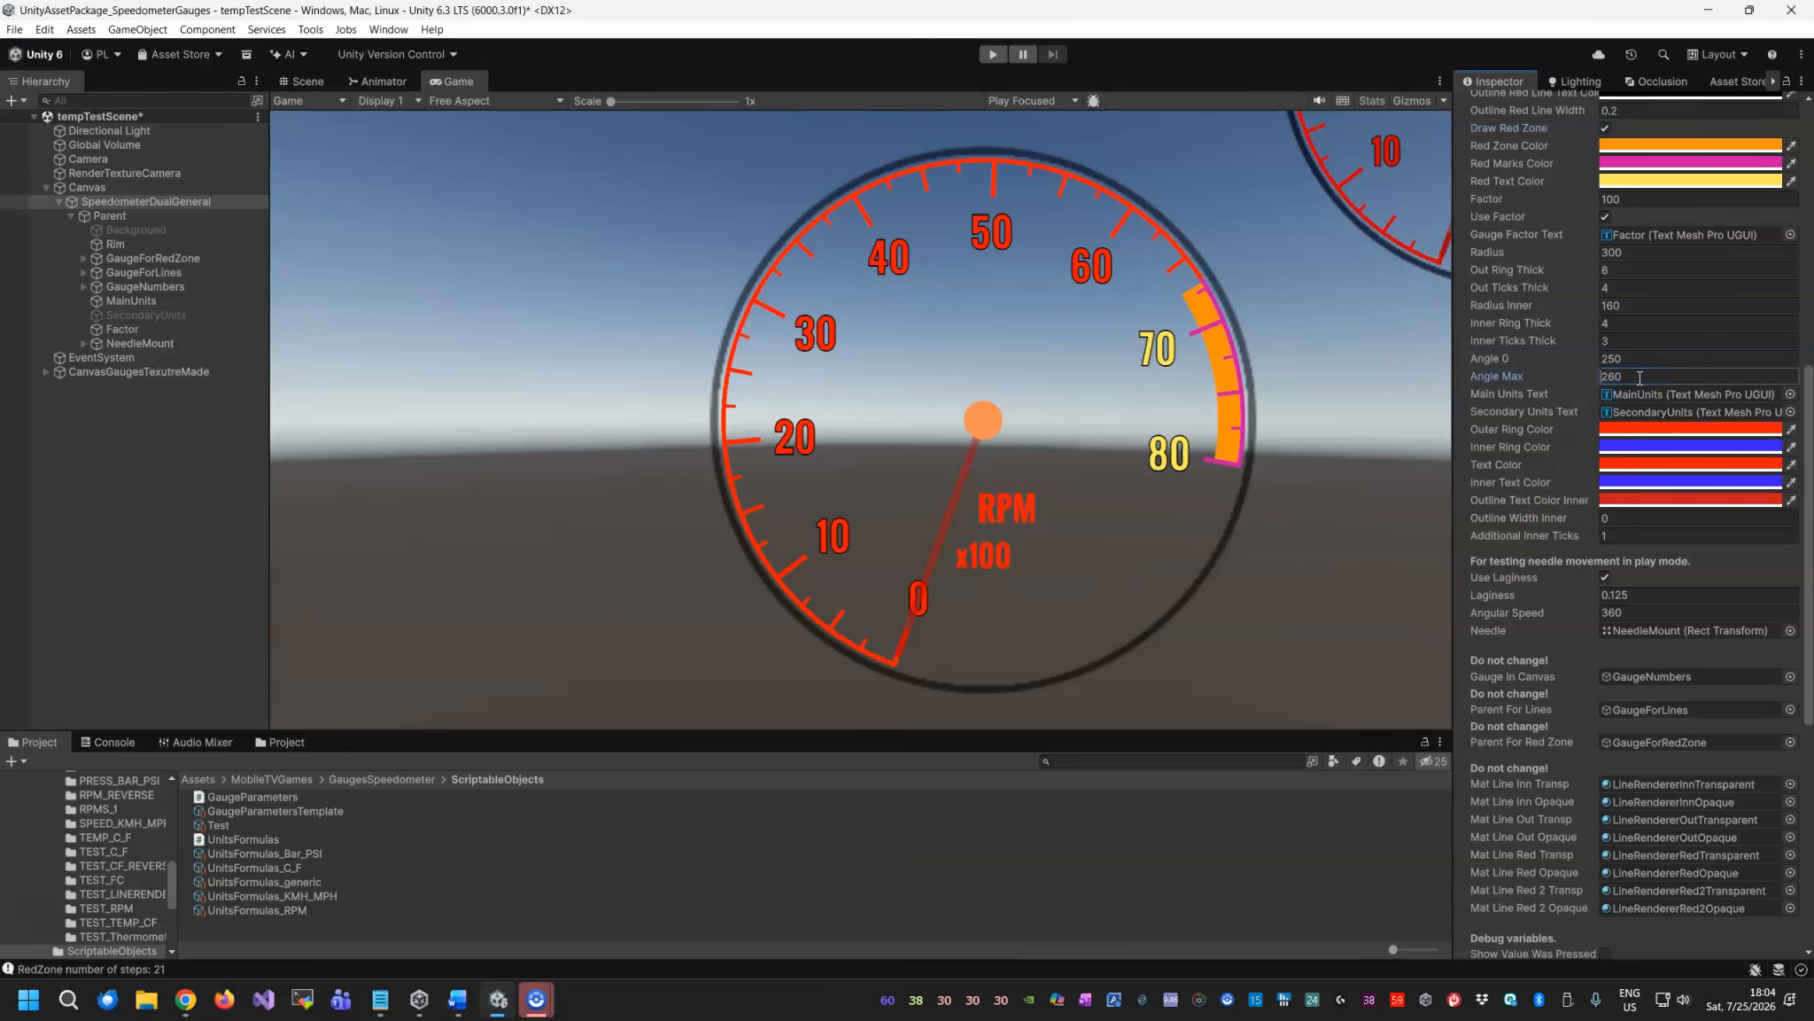
{"action": "scroll", "coordinate": [1621, 417], "scroll_direction": "down", "scroll_amount": 7}
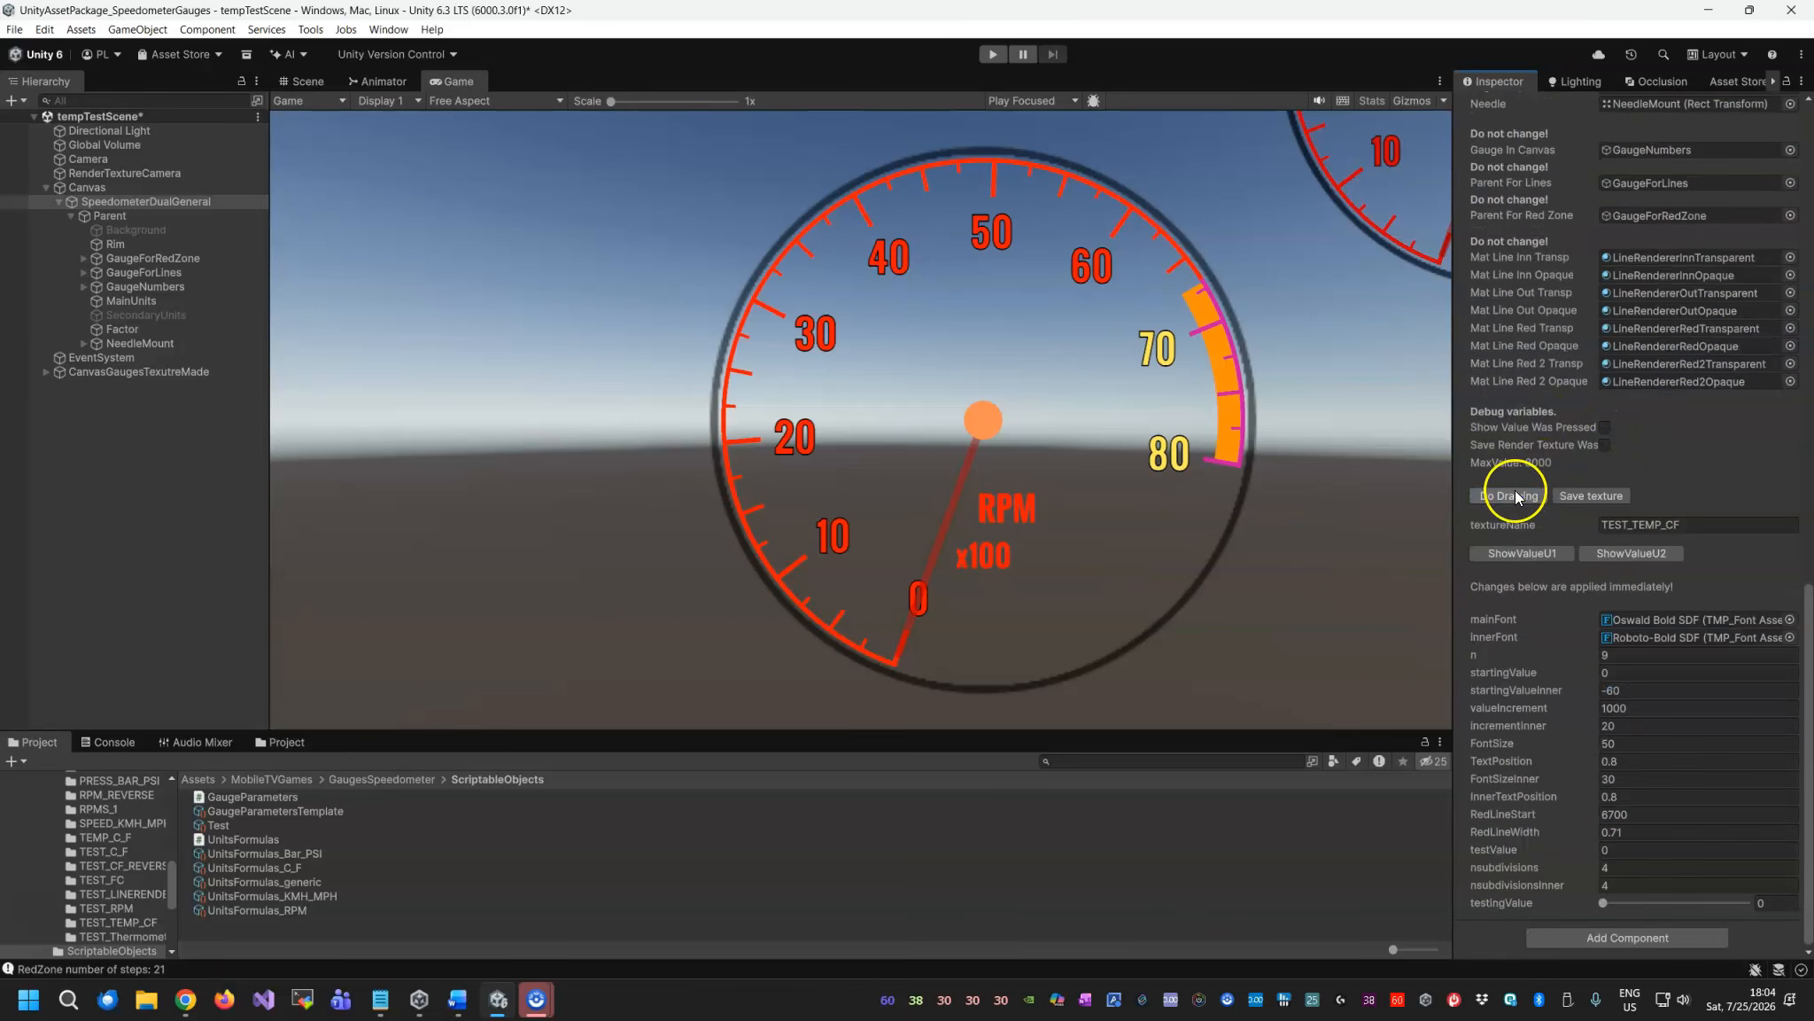
{"action": "left_click", "coordinate": [1516, 497]}
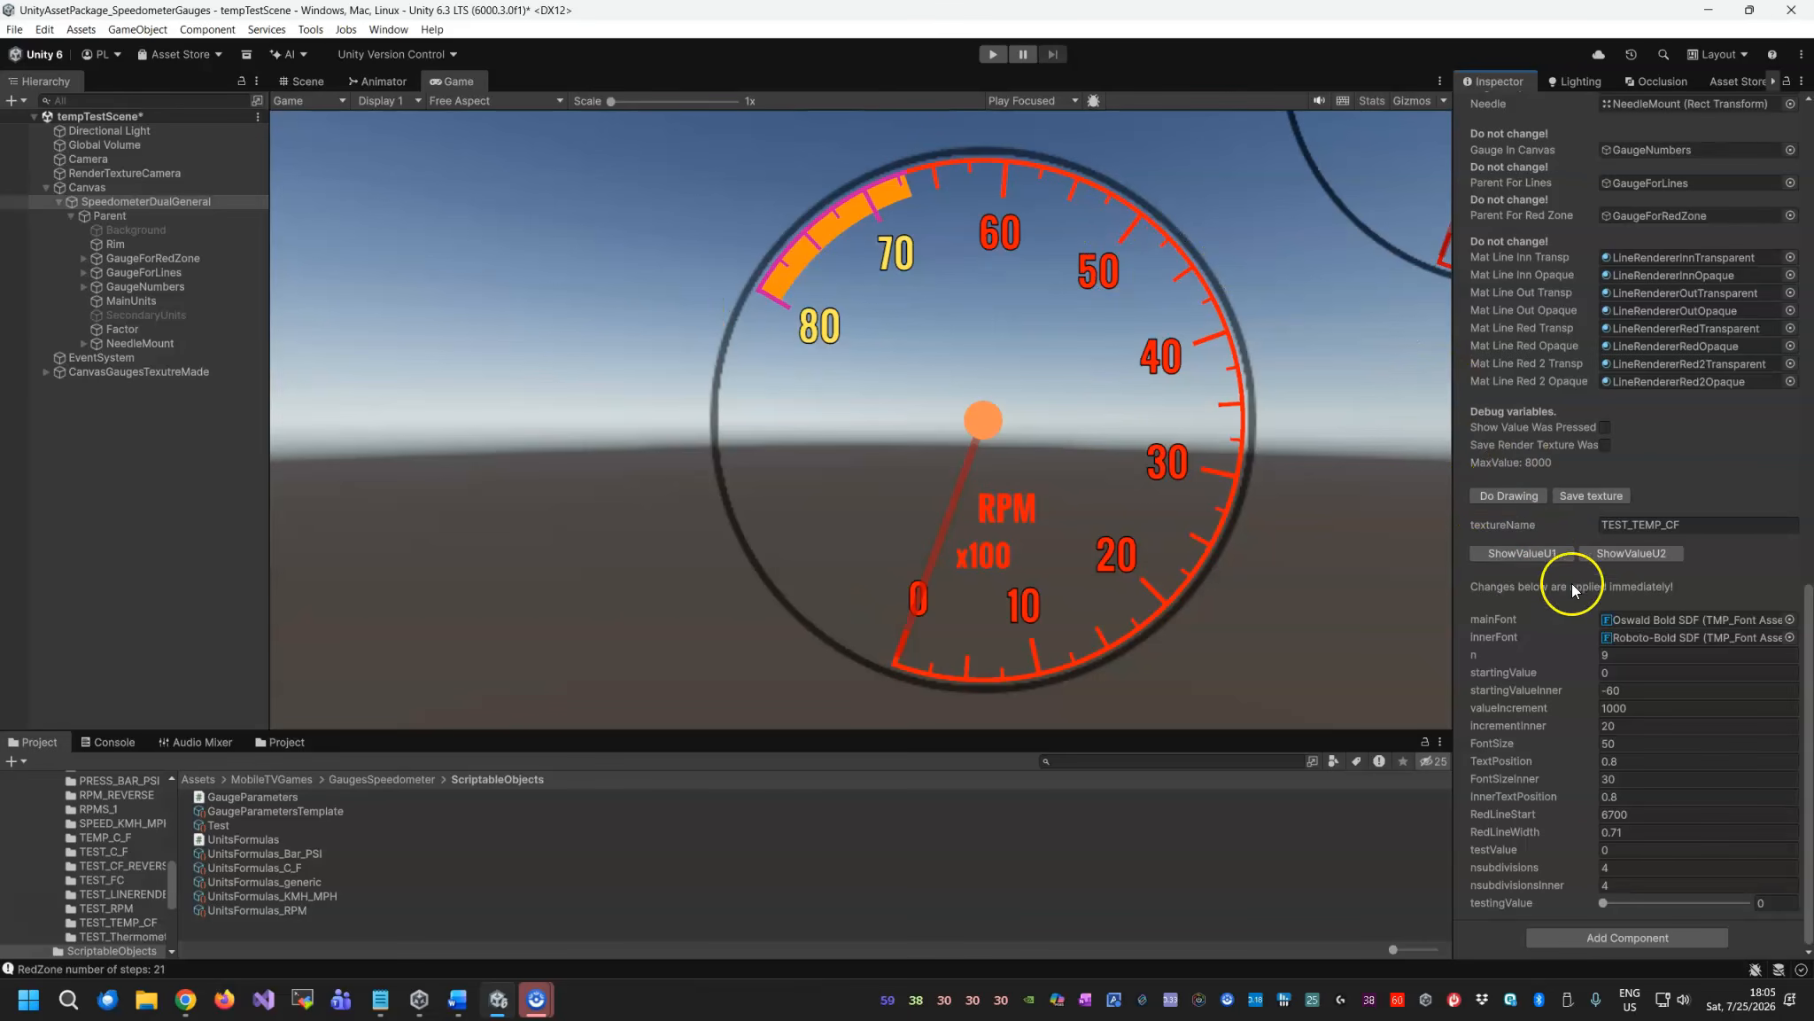
{"action": "left_click", "coordinate": [1683, 523]}
{"action": "left_click", "coordinate": [1684, 522]}
{"action": "left_click", "coordinate": [1675, 492]}
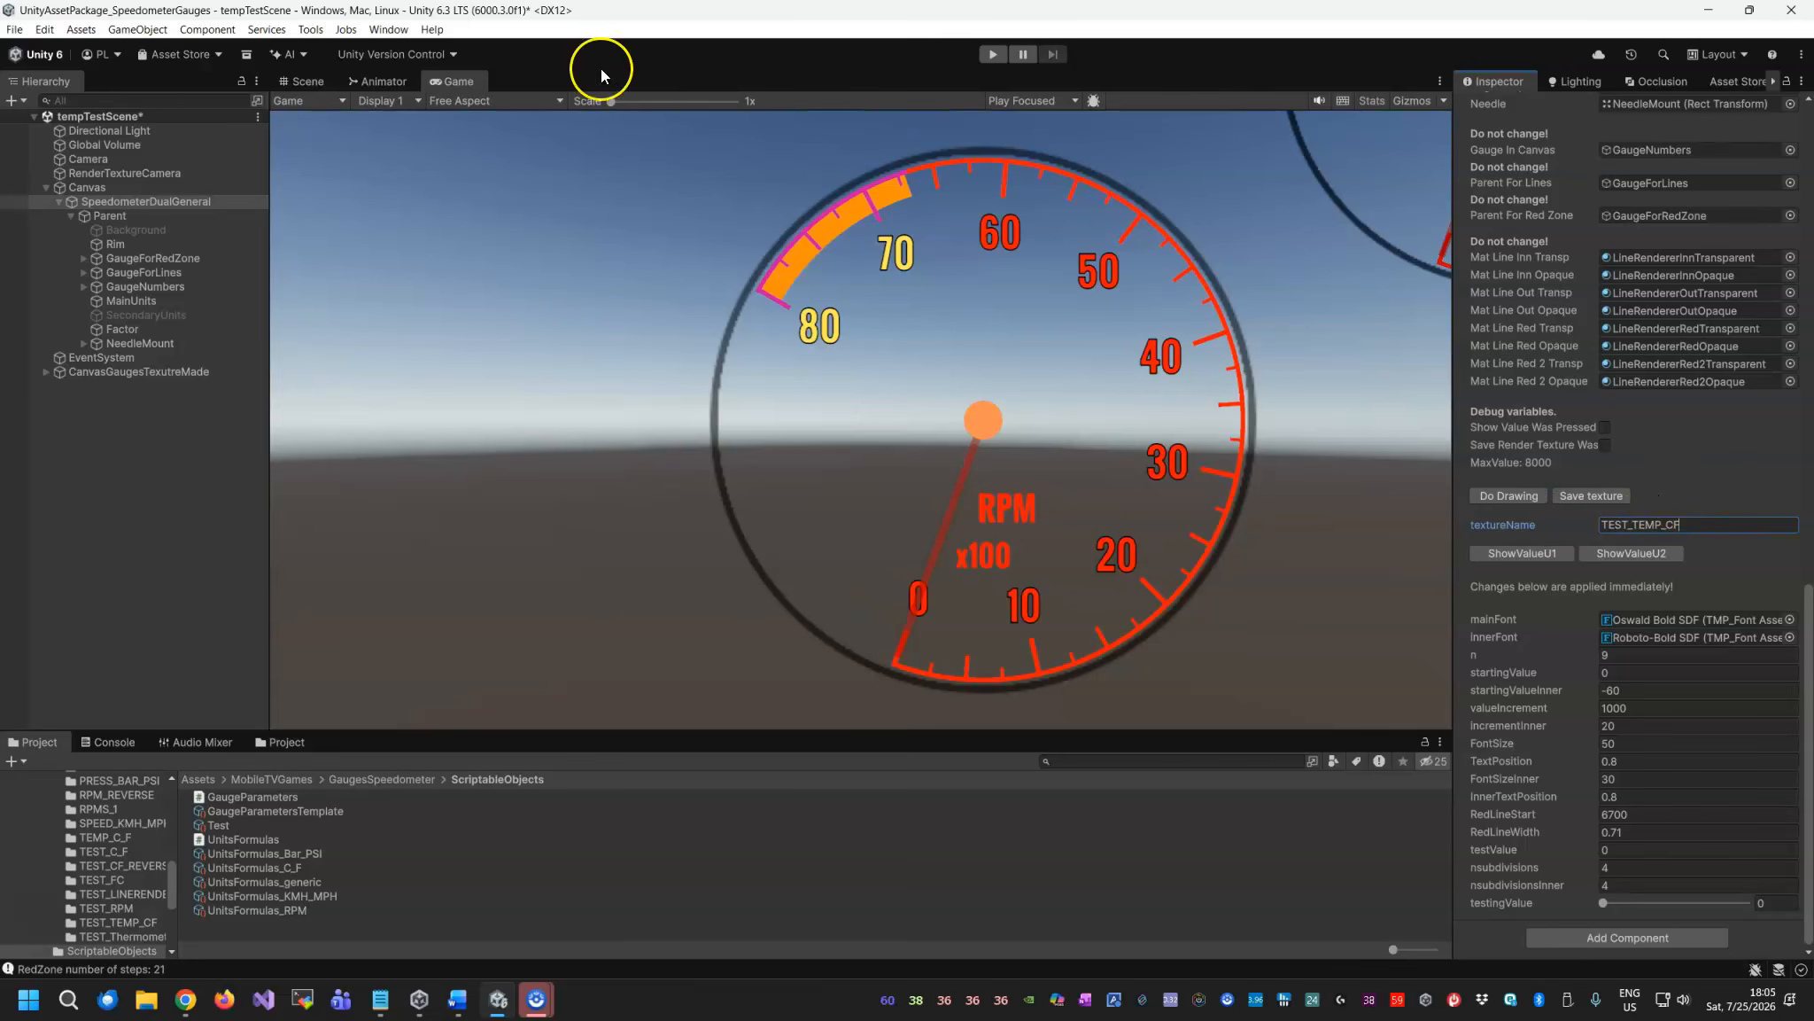
Open the recent Untitled scene without saving the changes made in tempTestScene.
{"action": "left_click", "coordinate": [13, 32]}
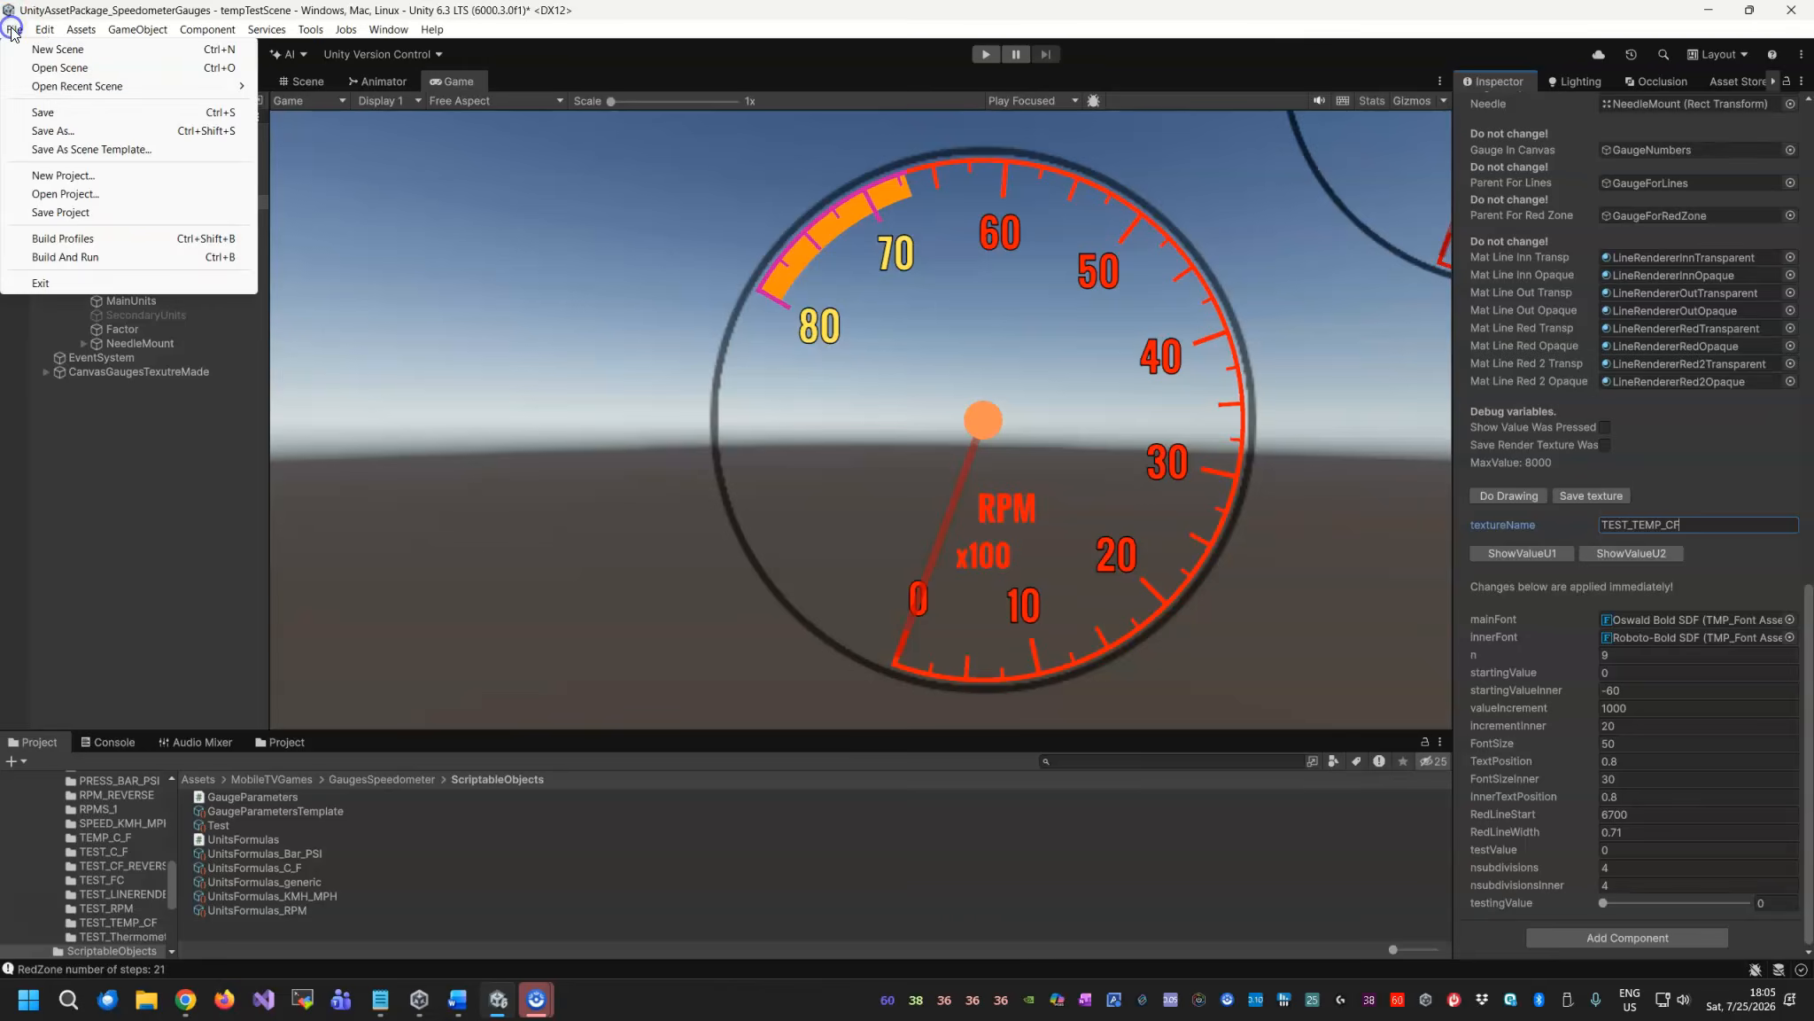
{"action": "mouse_move", "coordinate": [41, 92]}
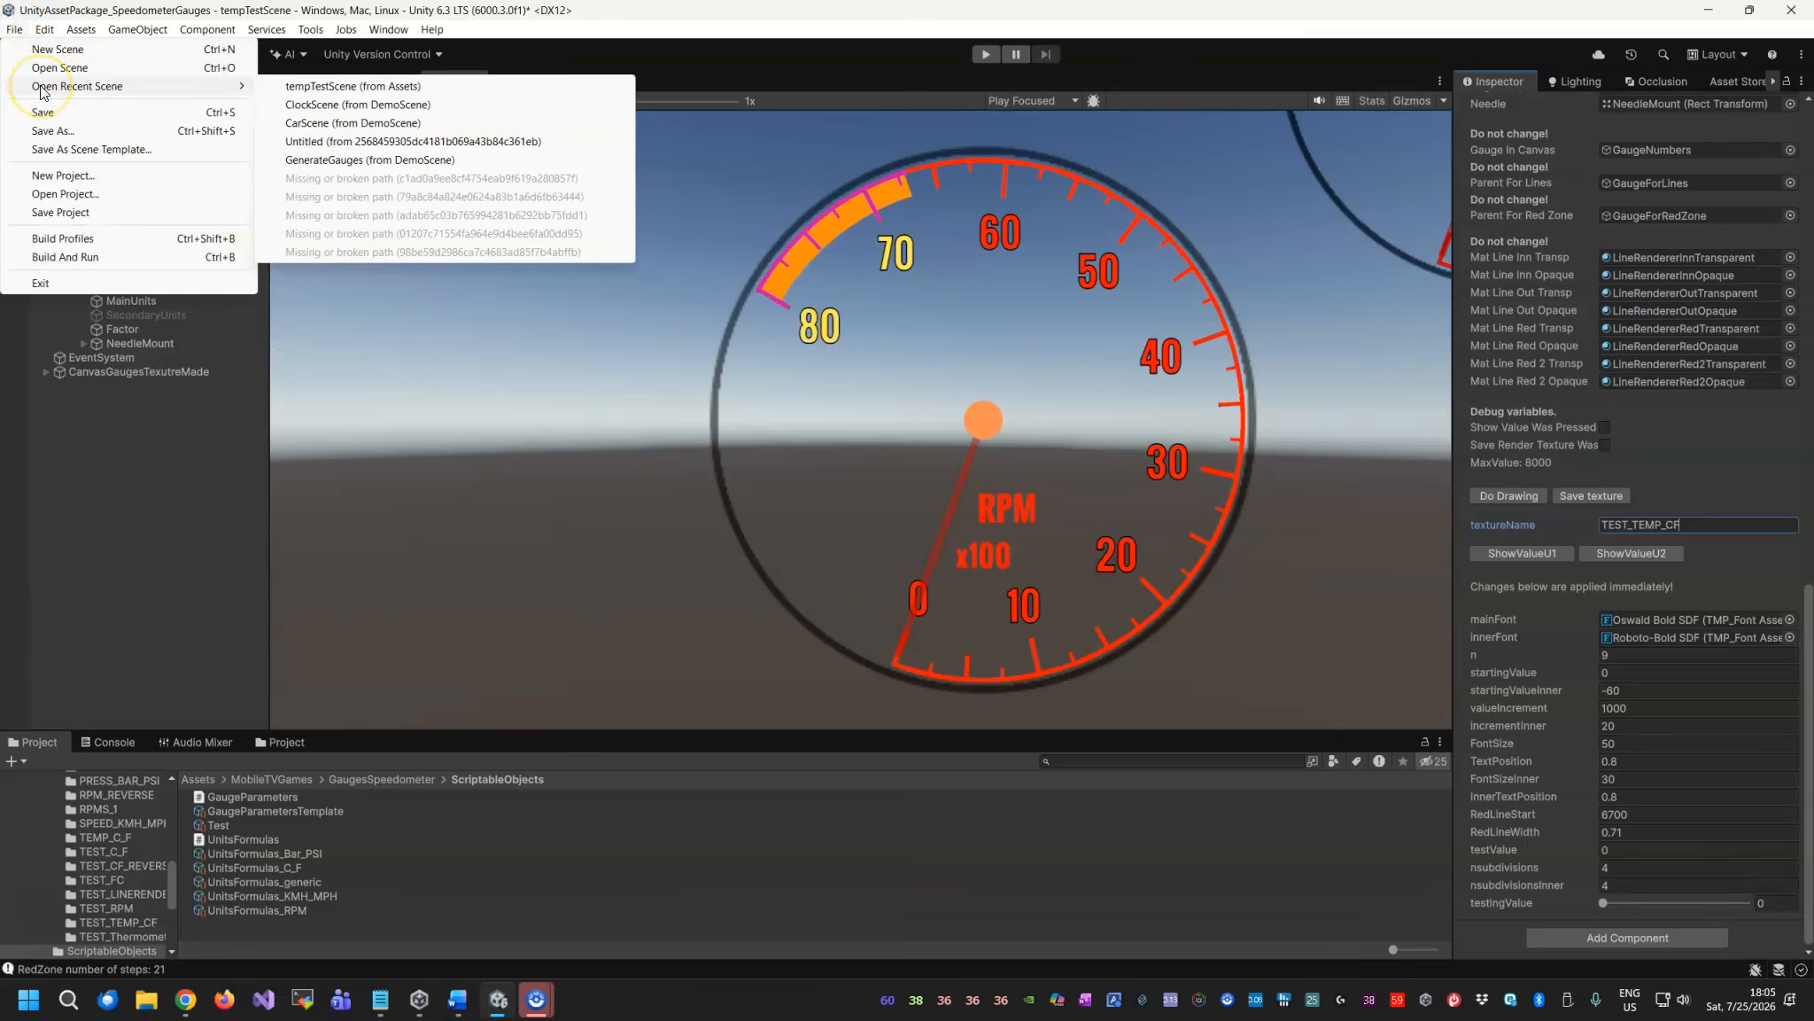
{"action": "left_click", "coordinate": [416, 141]}
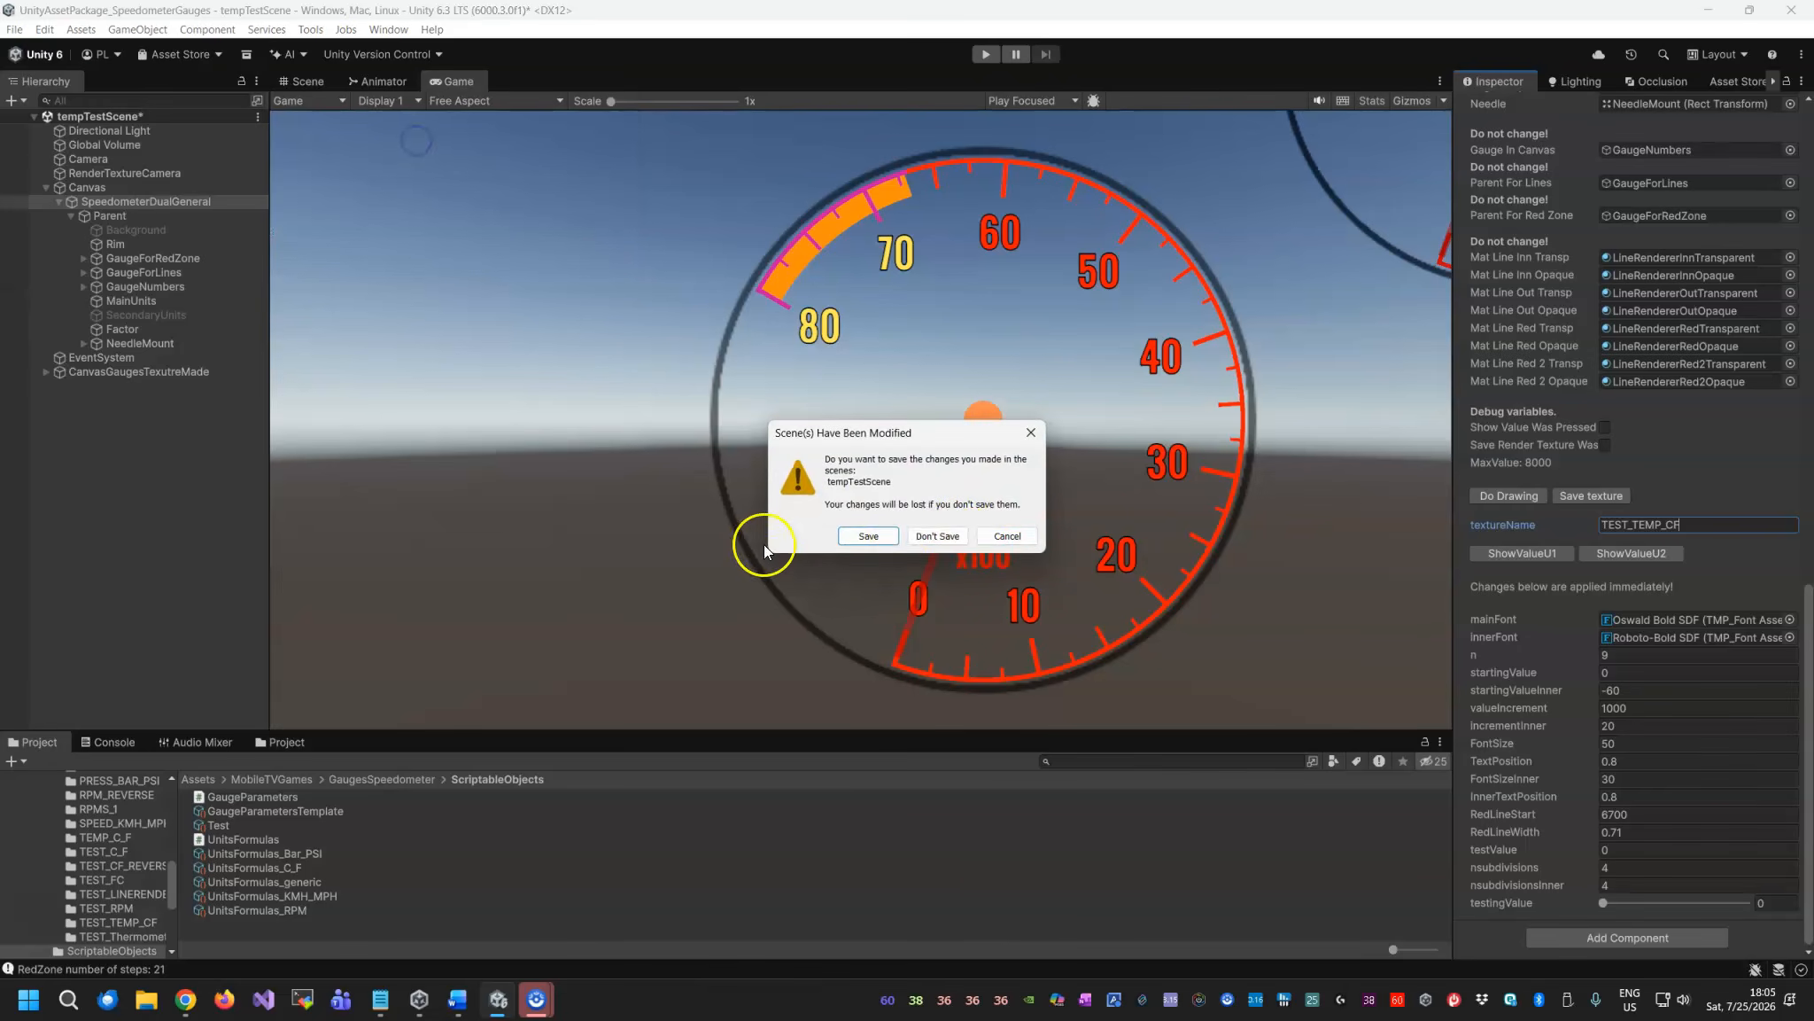
{"action": "left_click", "coordinate": [938, 536]}
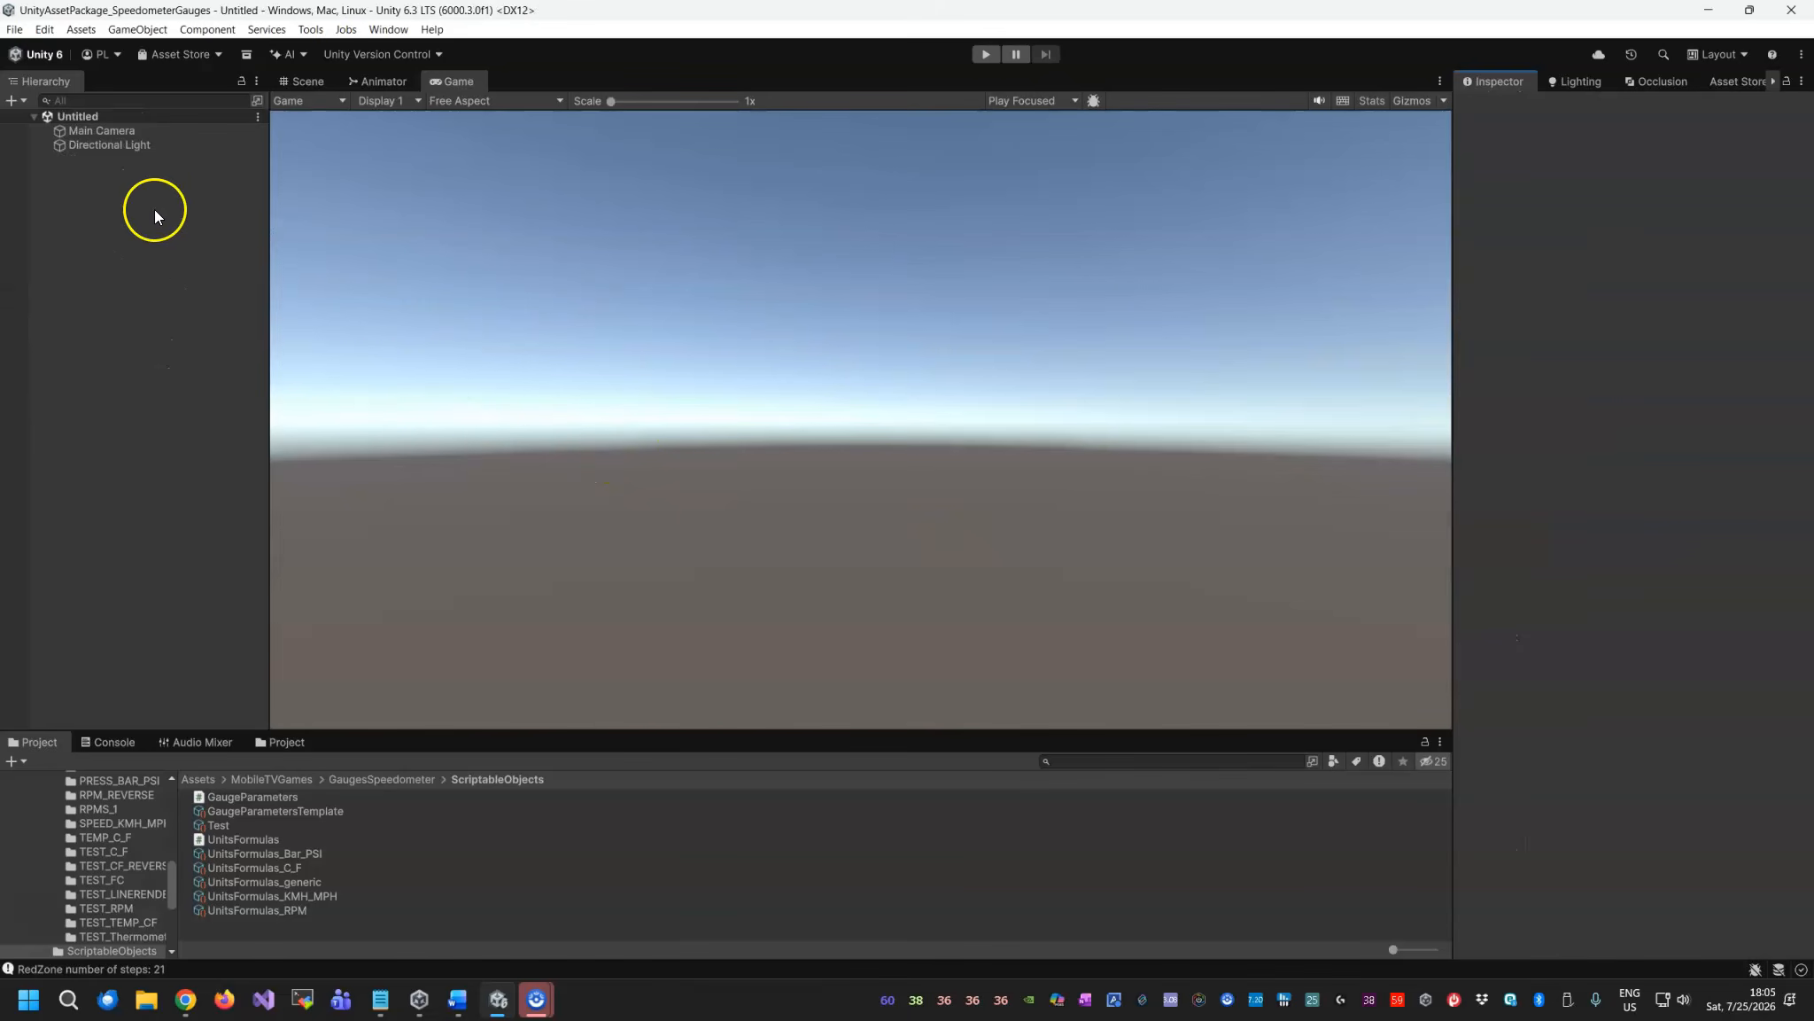
{"action": "right_click", "coordinate": [75, 119]}
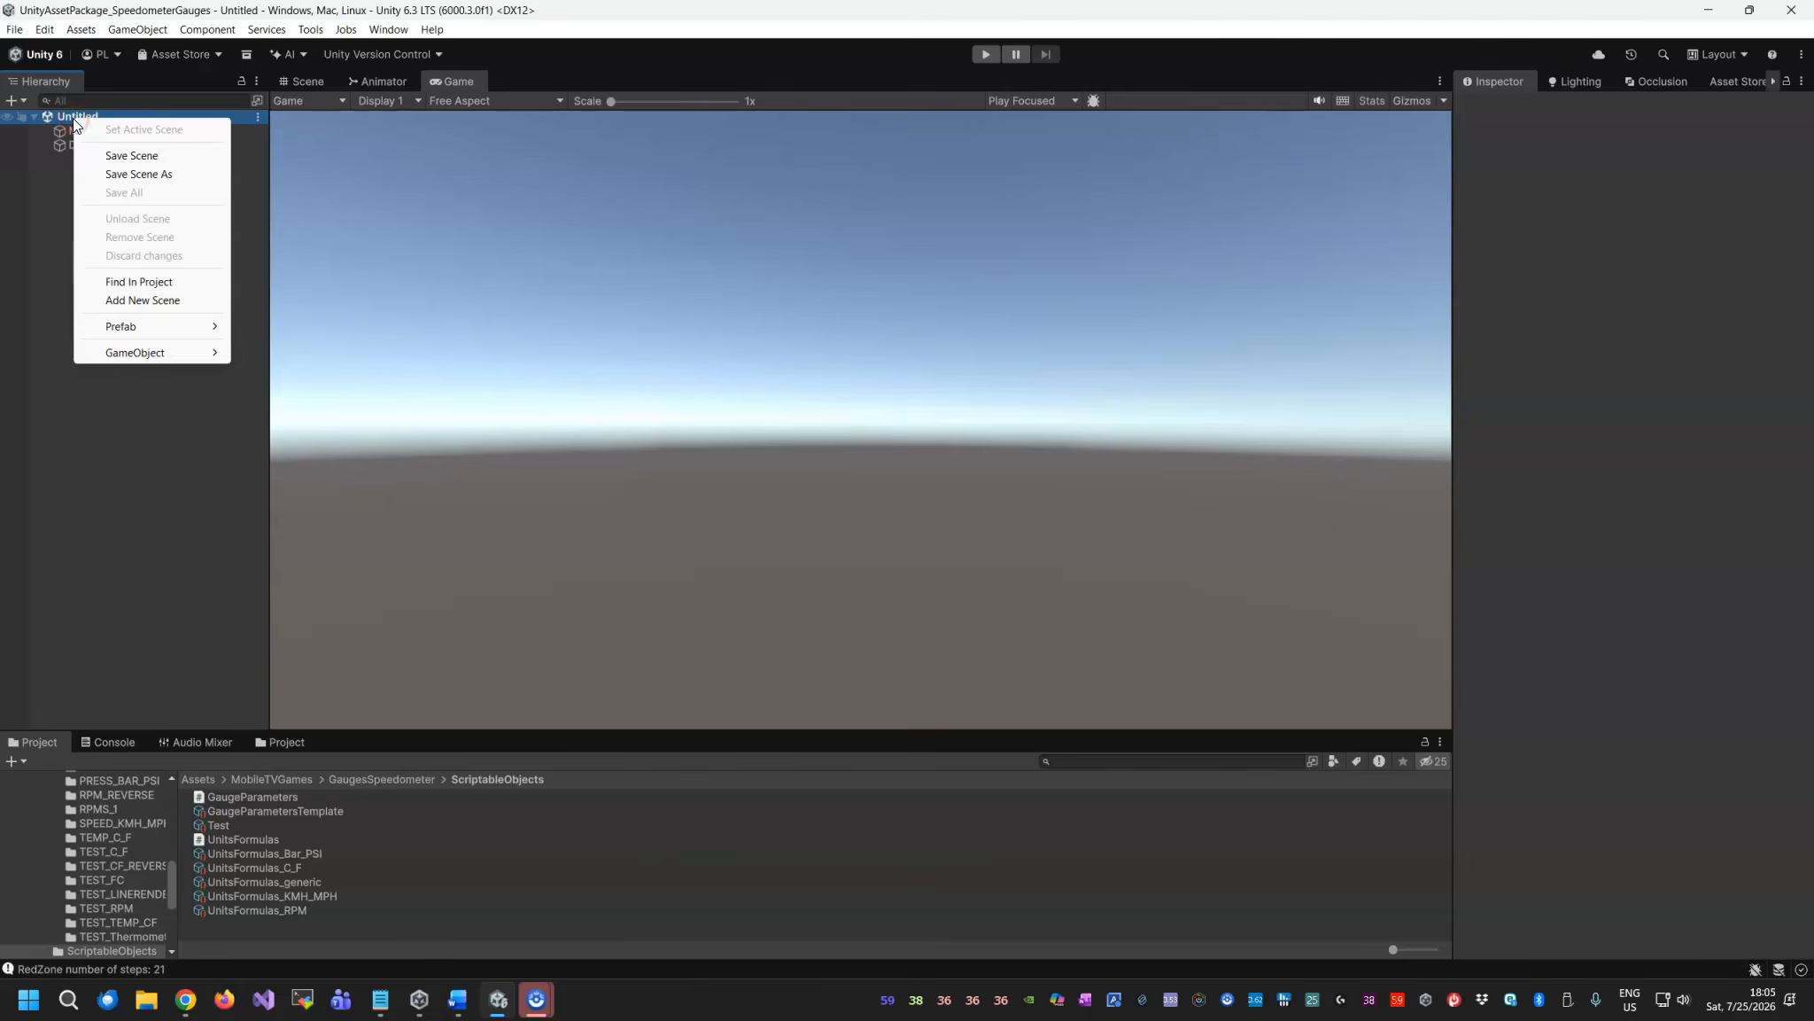
{"action": "mouse_move", "coordinate": [151, 336]}
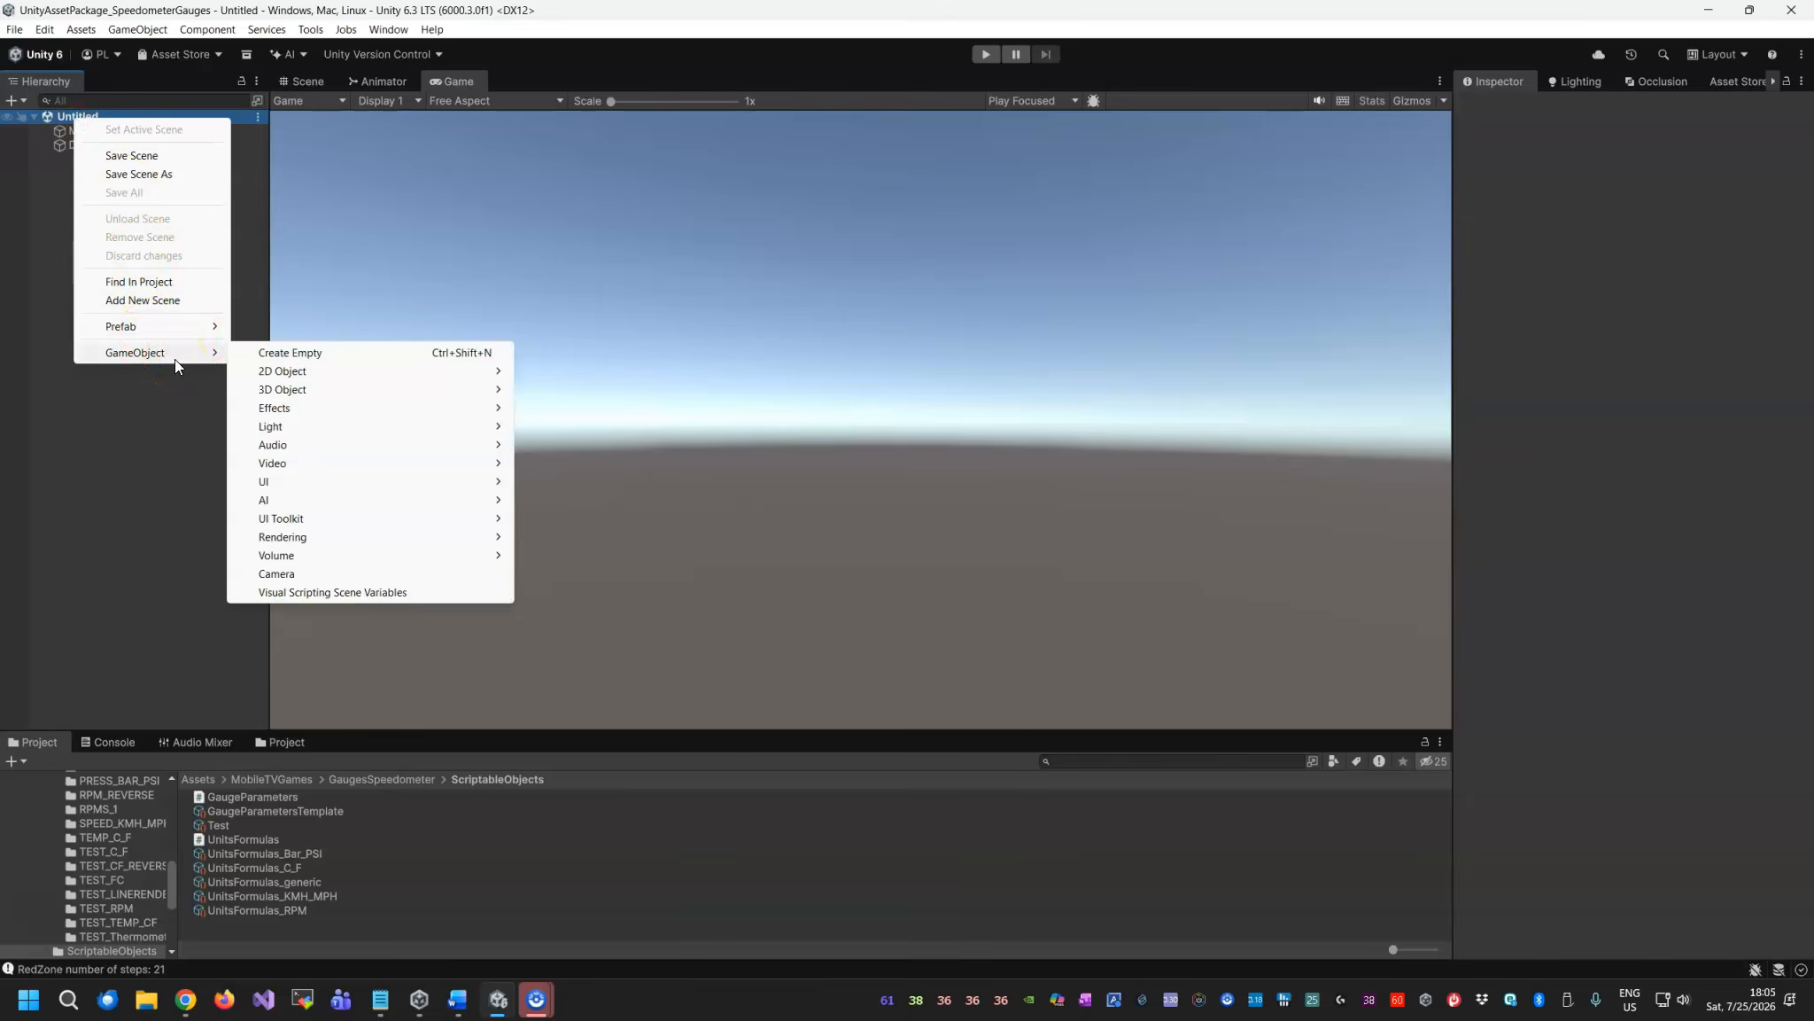
{"action": "mouse_move", "coordinate": [387, 379]}
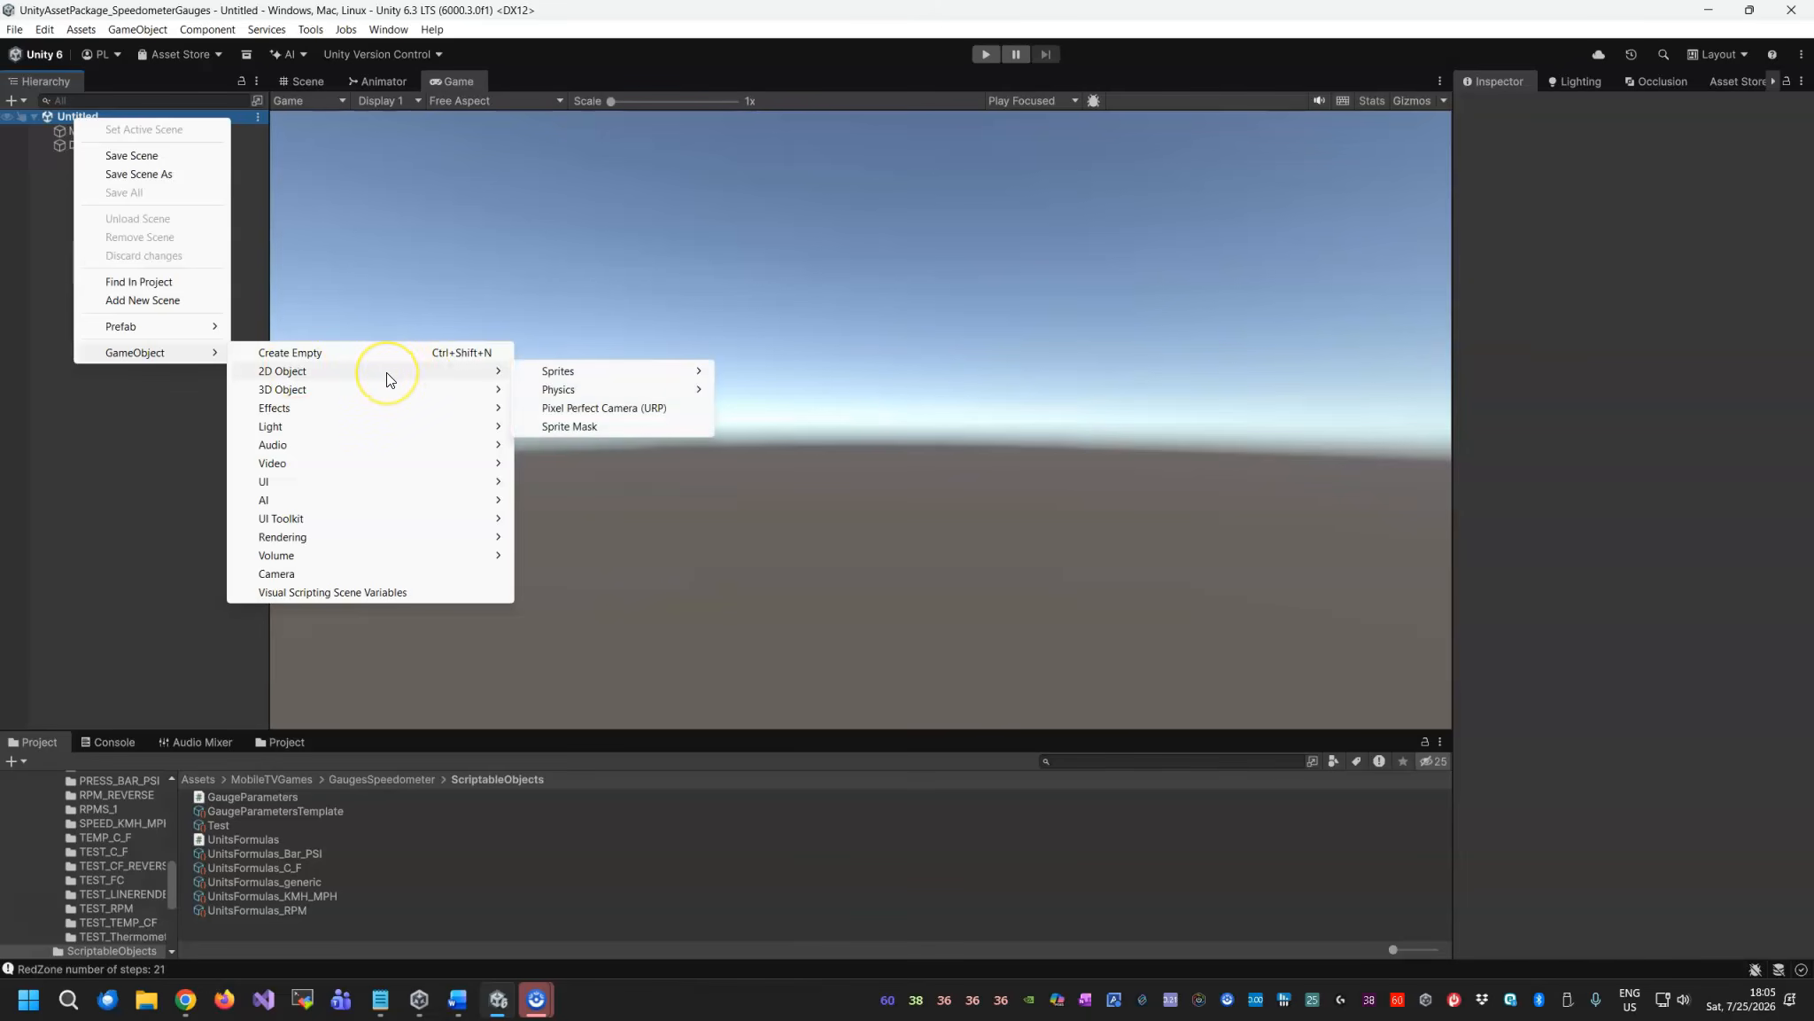
{"action": "left_click", "coordinate": [387, 481]}
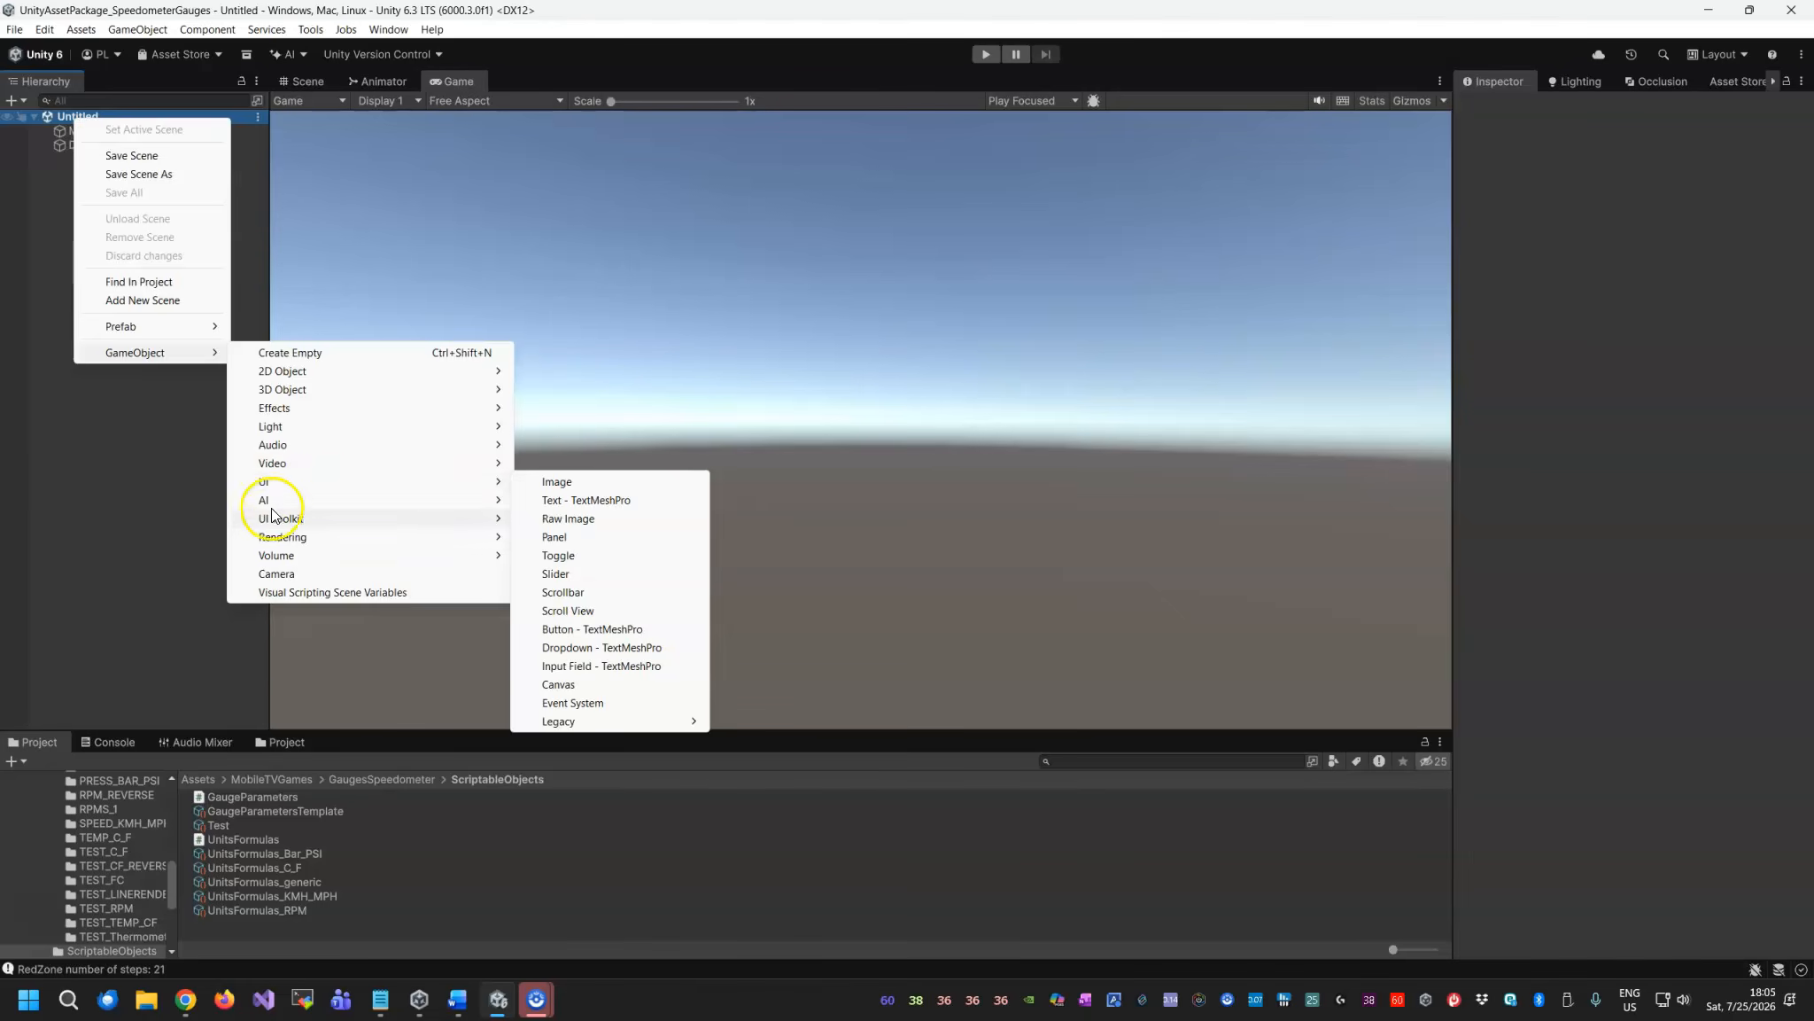
{"action": "left_click", "coordinate": [84, 498]}
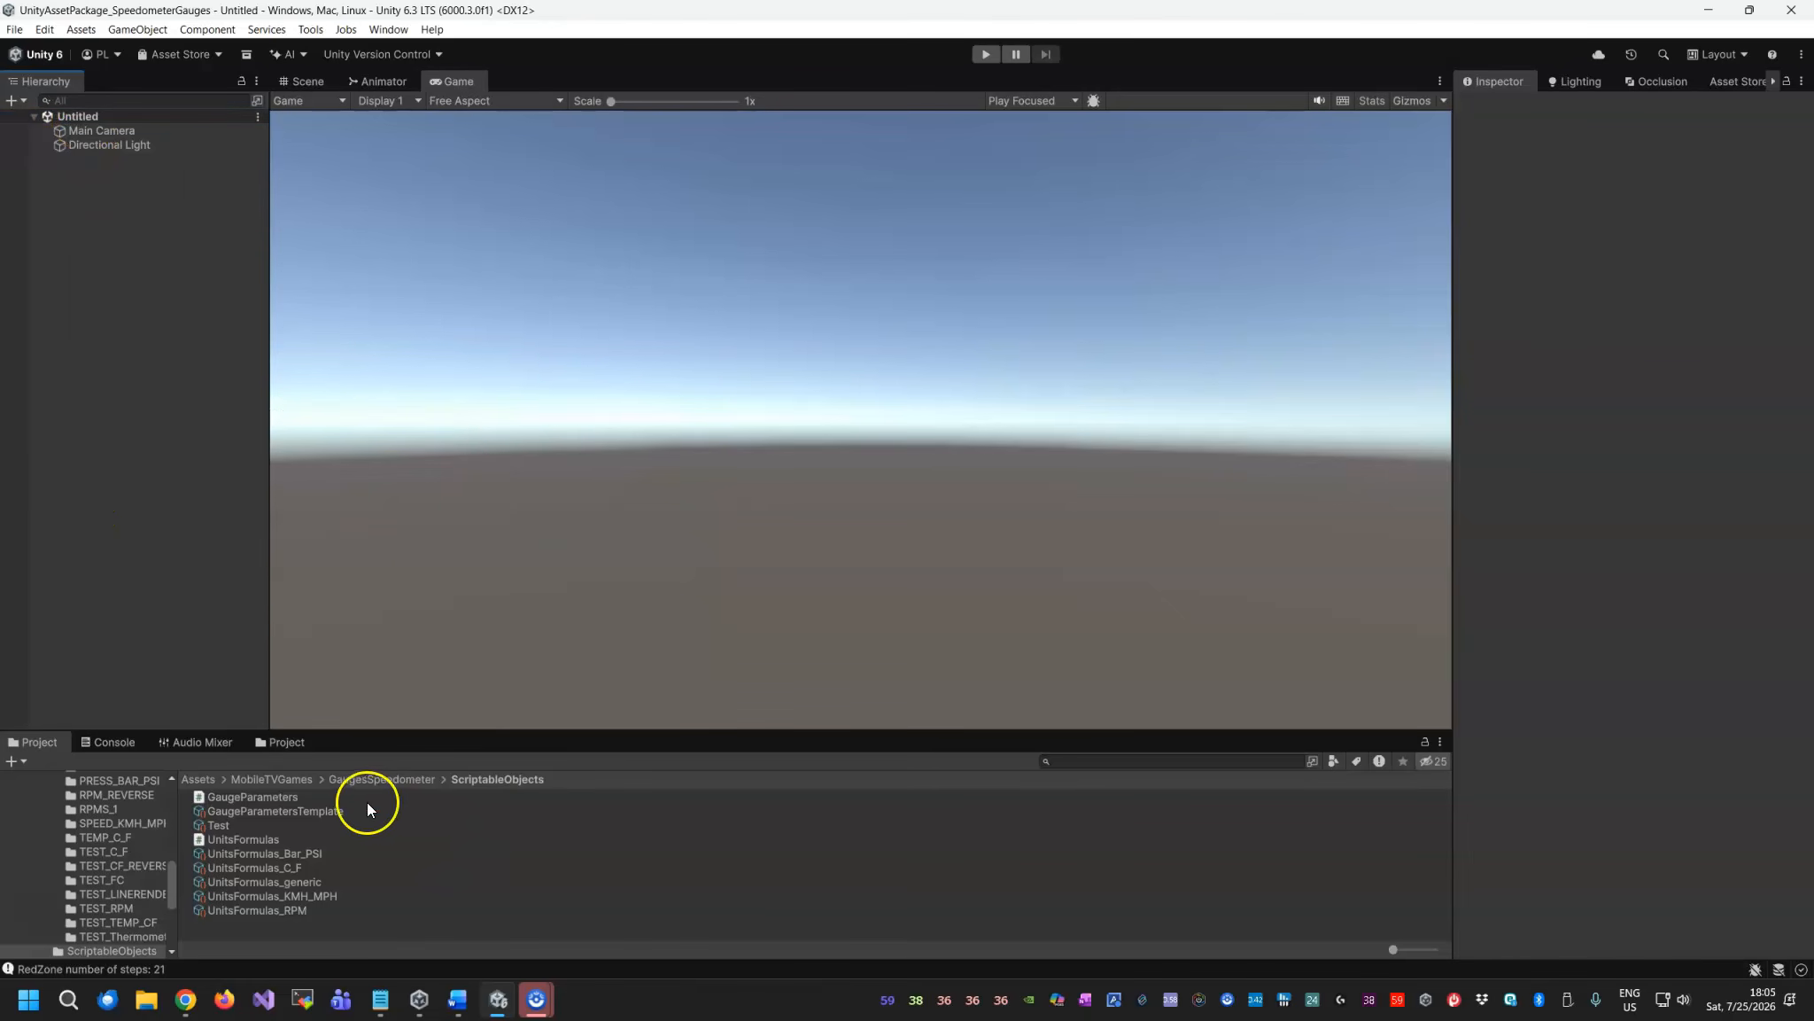
Examine the contents of the CLOCK_1 and CLOCK_2 folders inside SavedRenderTextures.
{"action": "left_click", "coordinate": [280, 743]}
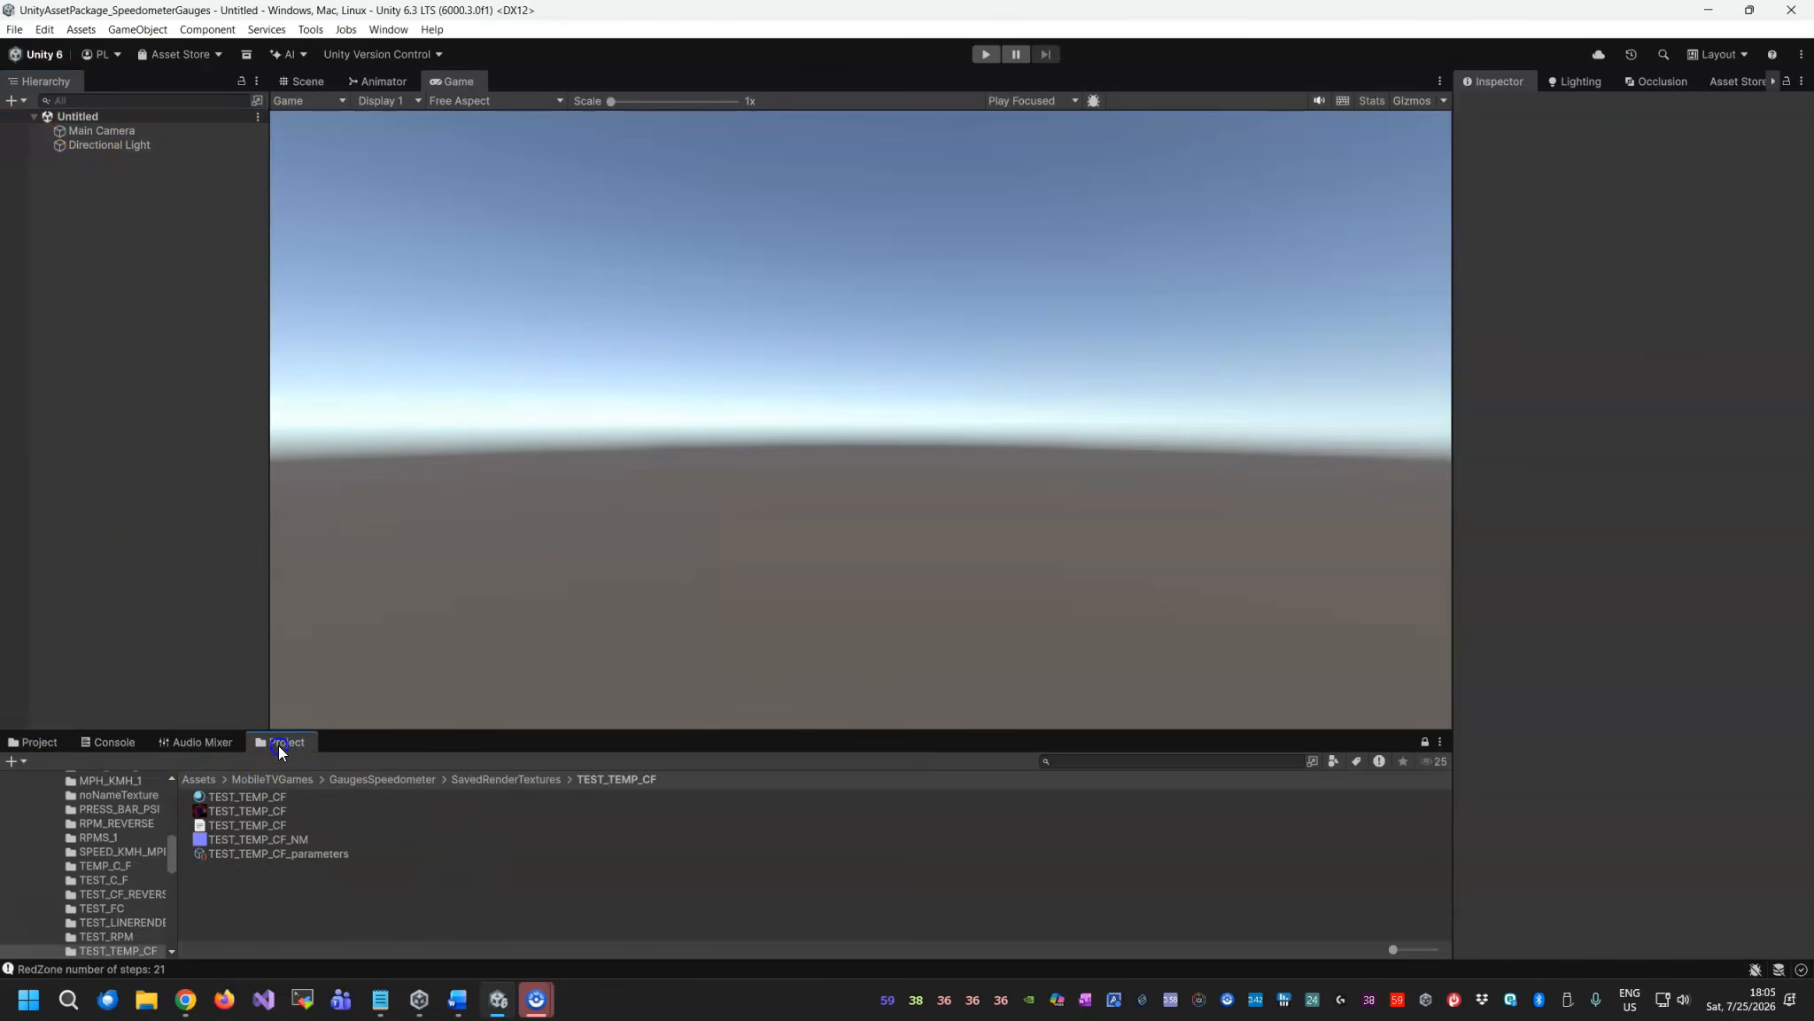
{"action": "left_click", "coordinate": [42, 745]}
{"action": "left_click", "coordinate": [380, 780]}
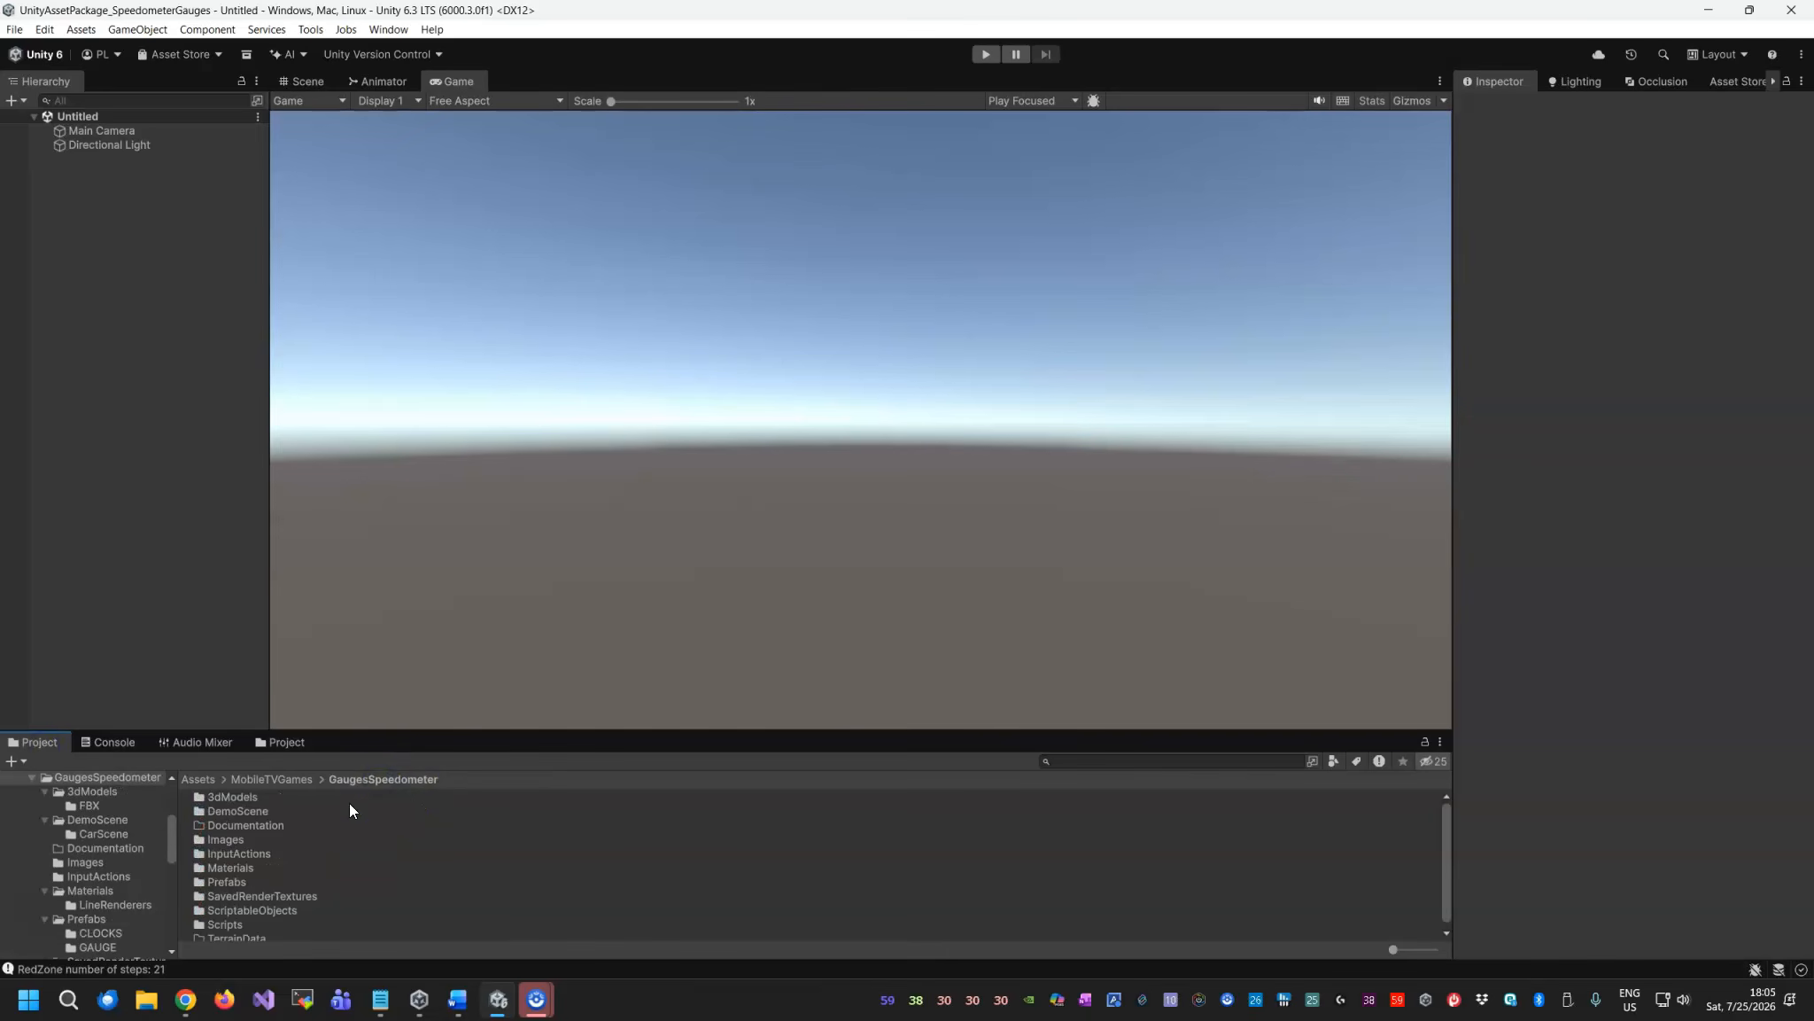
{"action": "left_click", "coordinate": [291, 744]}
{"action": "left_click", "coordinate": [458, 781]}
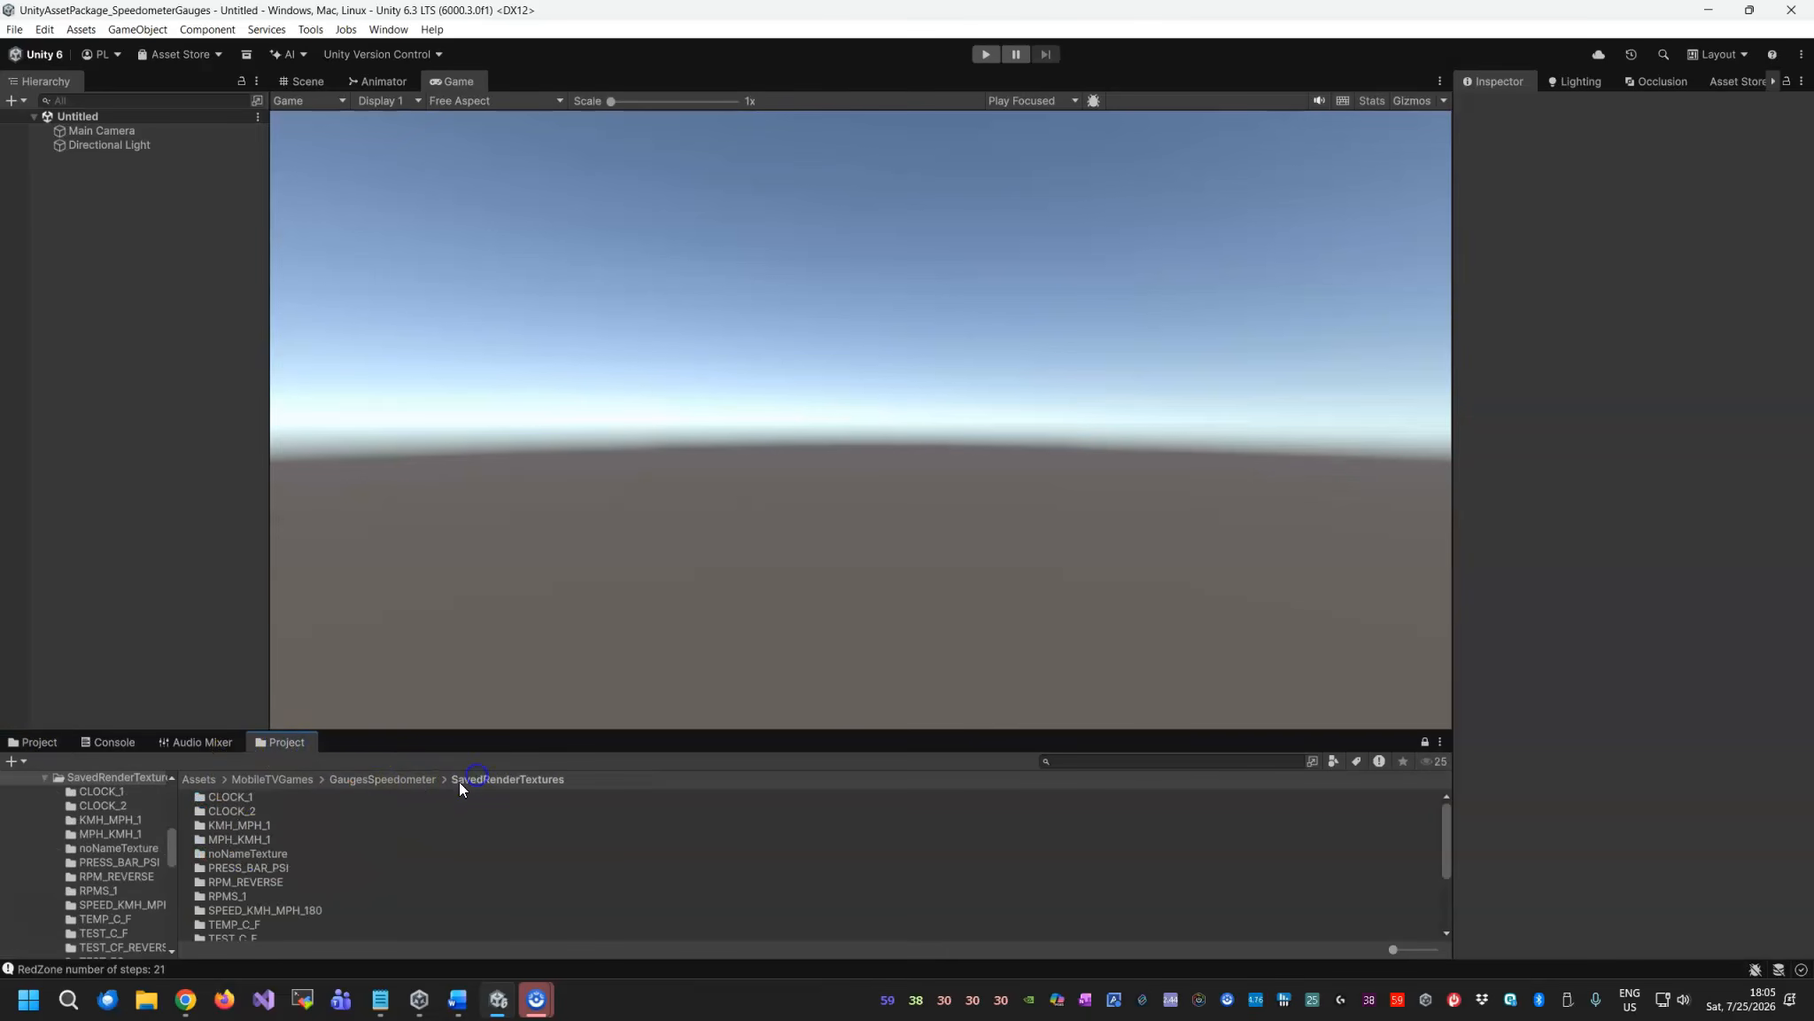
{"action": "double_click", "coordinate": [229, 813]}
{"action": "left_click", "coordinate": [490, 781]}
{"action": "double_click", "coordinate": [223, 800]}
{"action": "left_click", "coordinate": [526, 781]}
{"action": "double_click", "coordinate": [251, 813]}
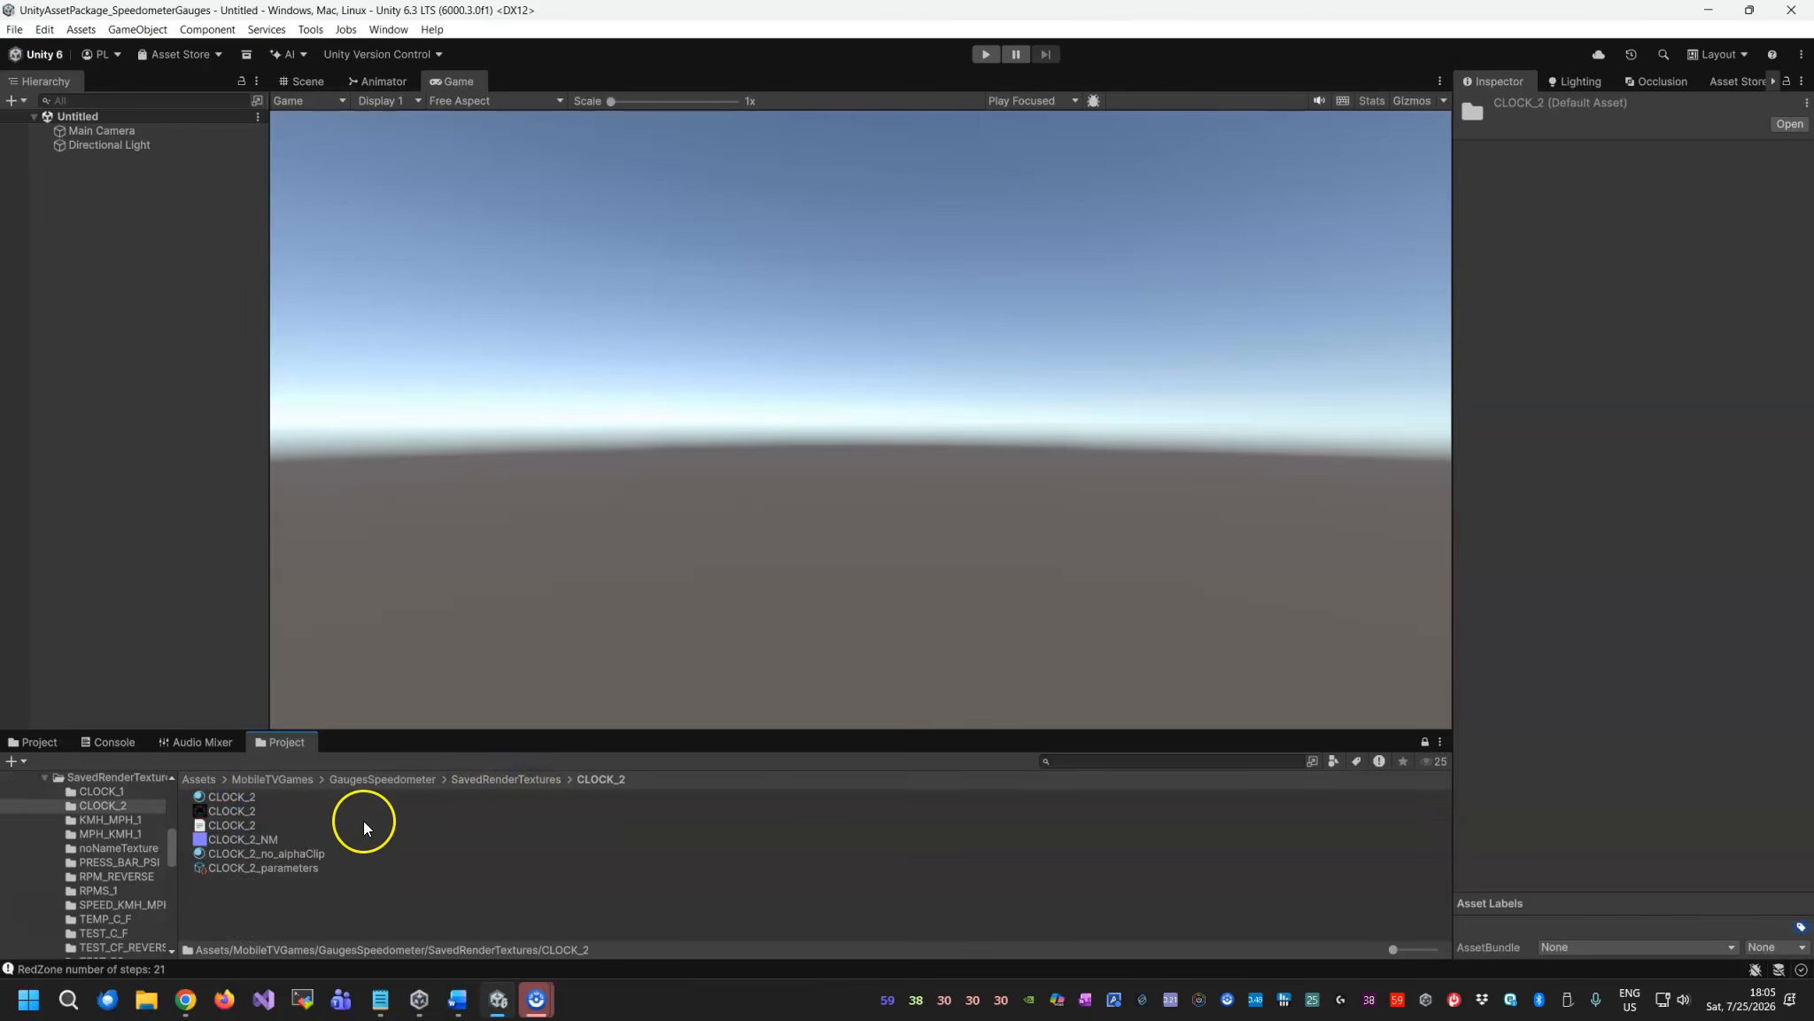
Inspect the CLOCK_2_no_alphaClip material and its preview, and return to the SavedRenderTextures folder.
{"action": "left_click", "coordinate": [301, 854]}
{"action": "left_click", "coordinate": [303, 867]}
{"action": "left_click", "coordinate": [303, 855]}
{"action": "left_click", "coordinate": [506, 780]}
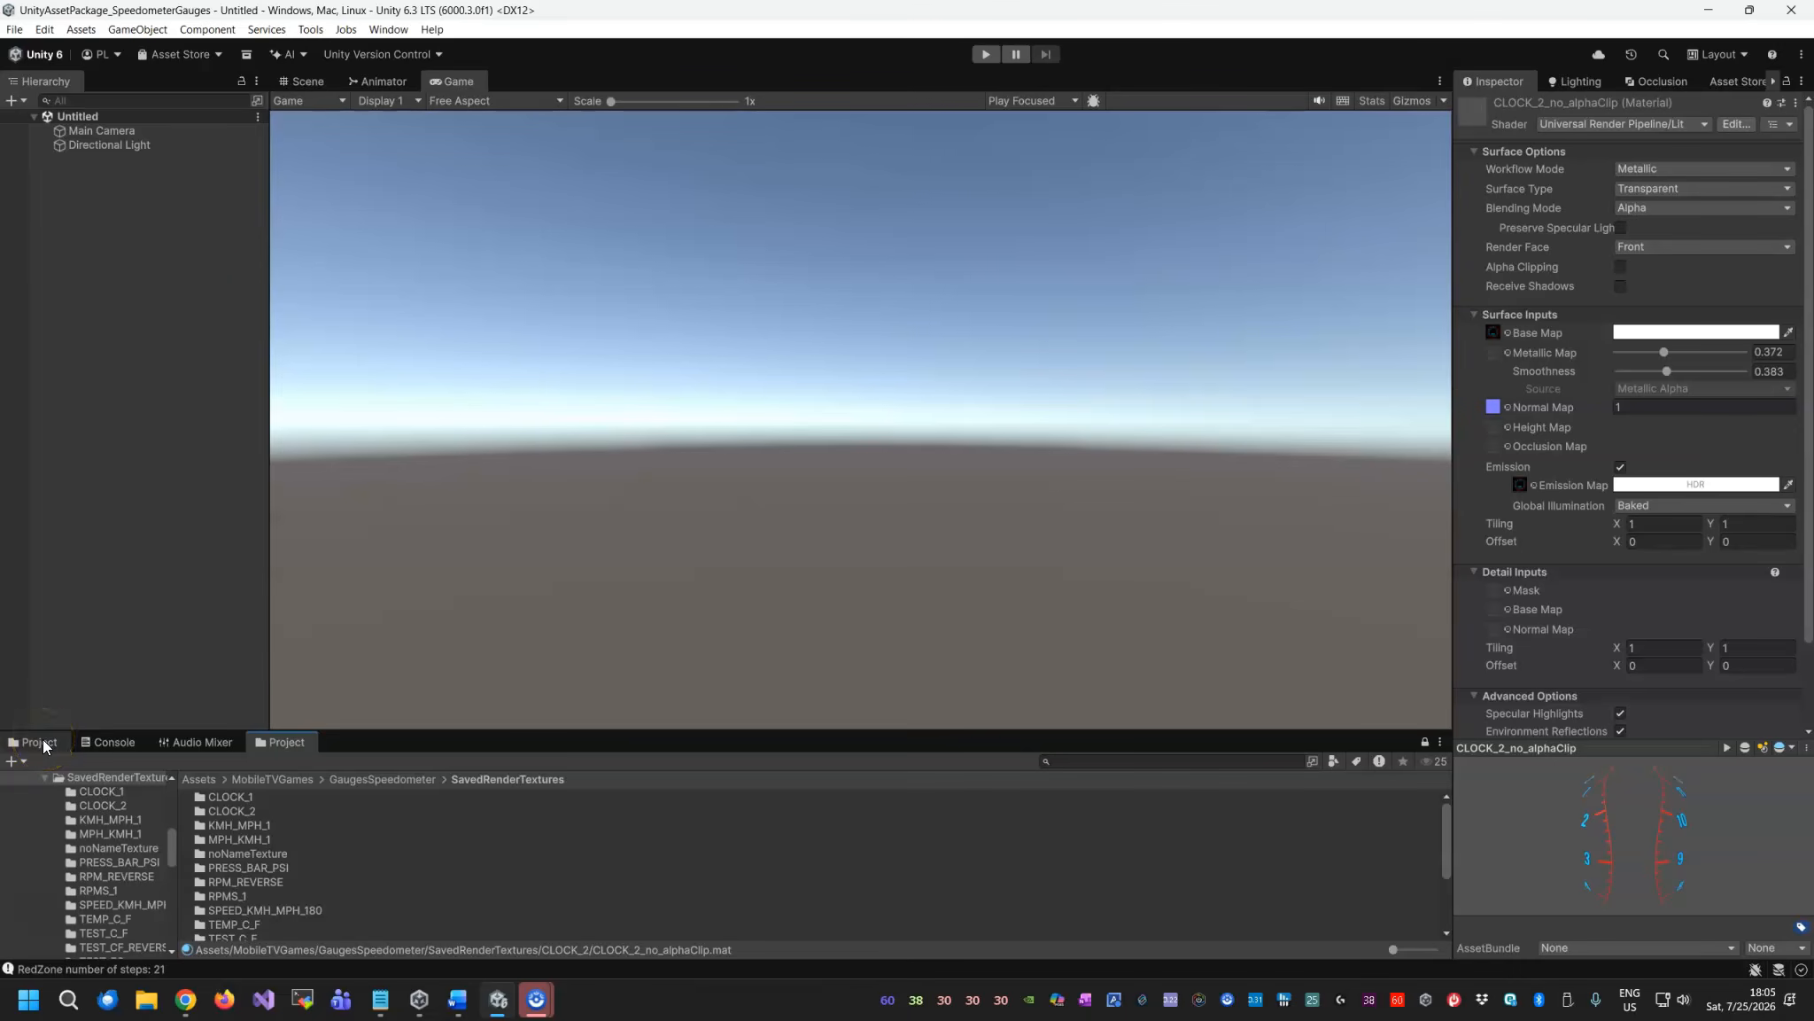
Add the Clock3d prefab from Prefabs/CLOCKS to the scene and set its position to 0, 0, 0.
{"action": "left_click", "coordinate": [42, 739]}
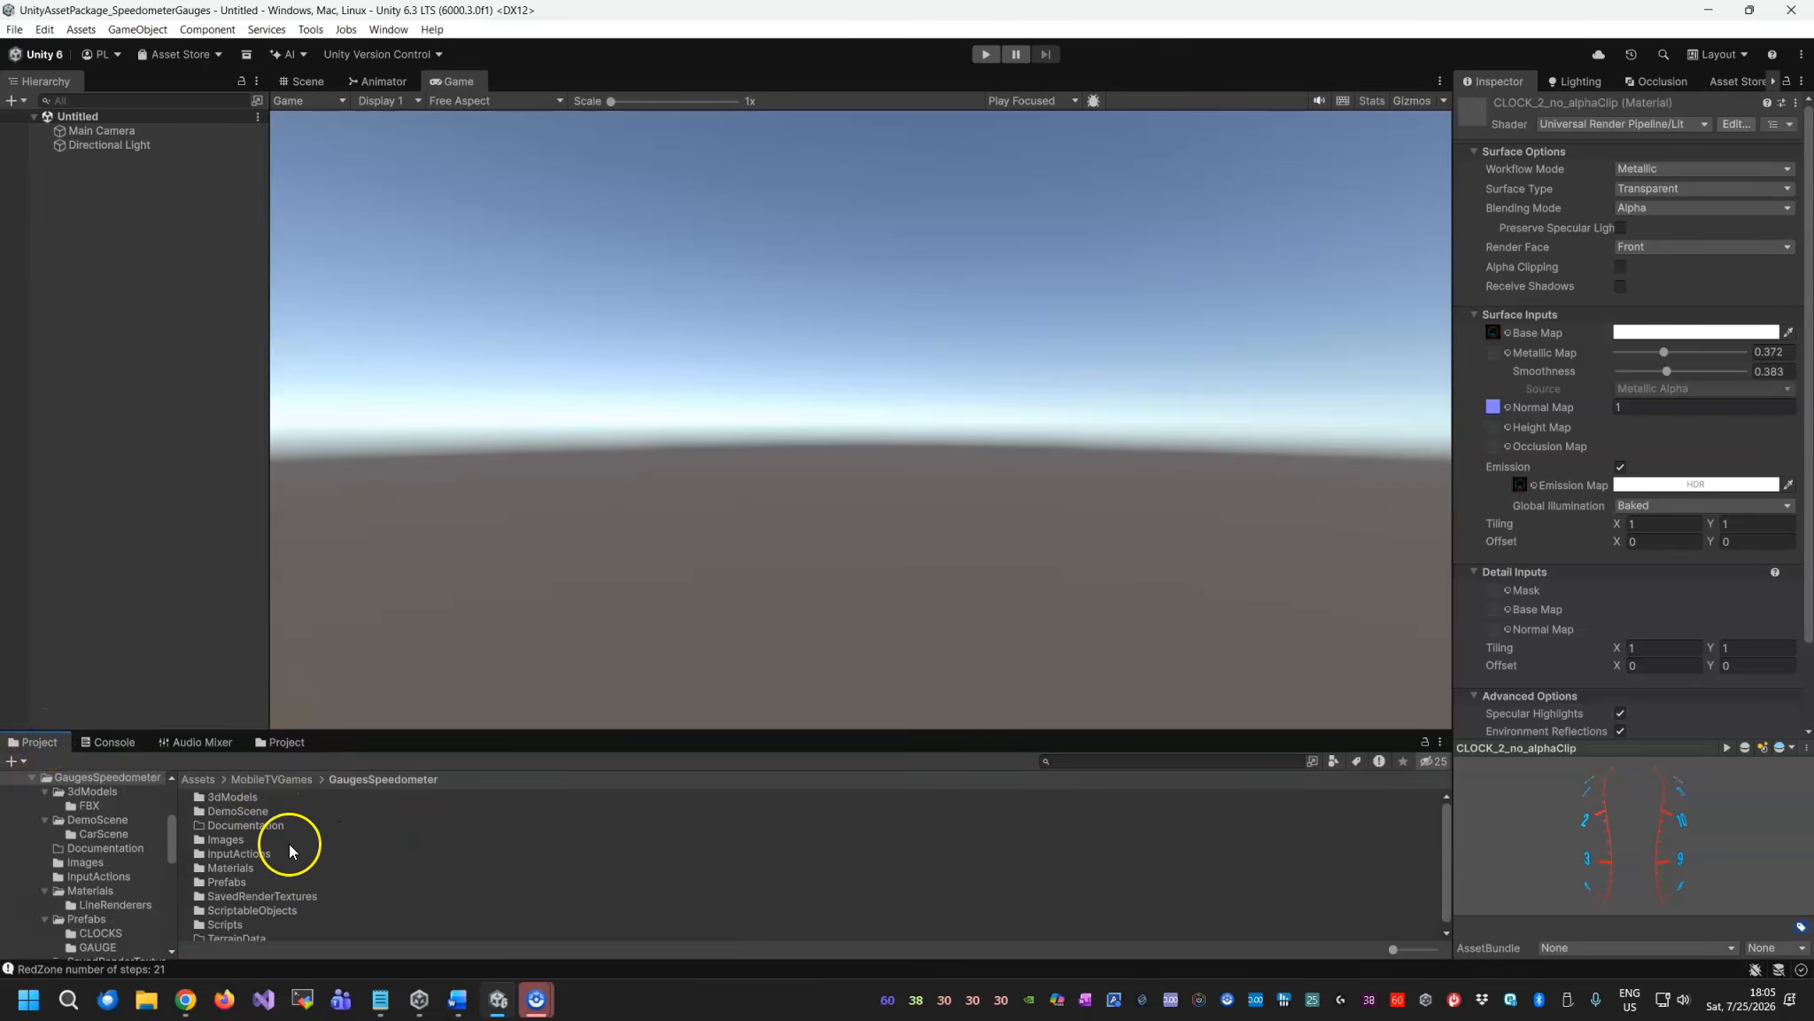
{"action": "double_click", "coordinate": [245, 885]}
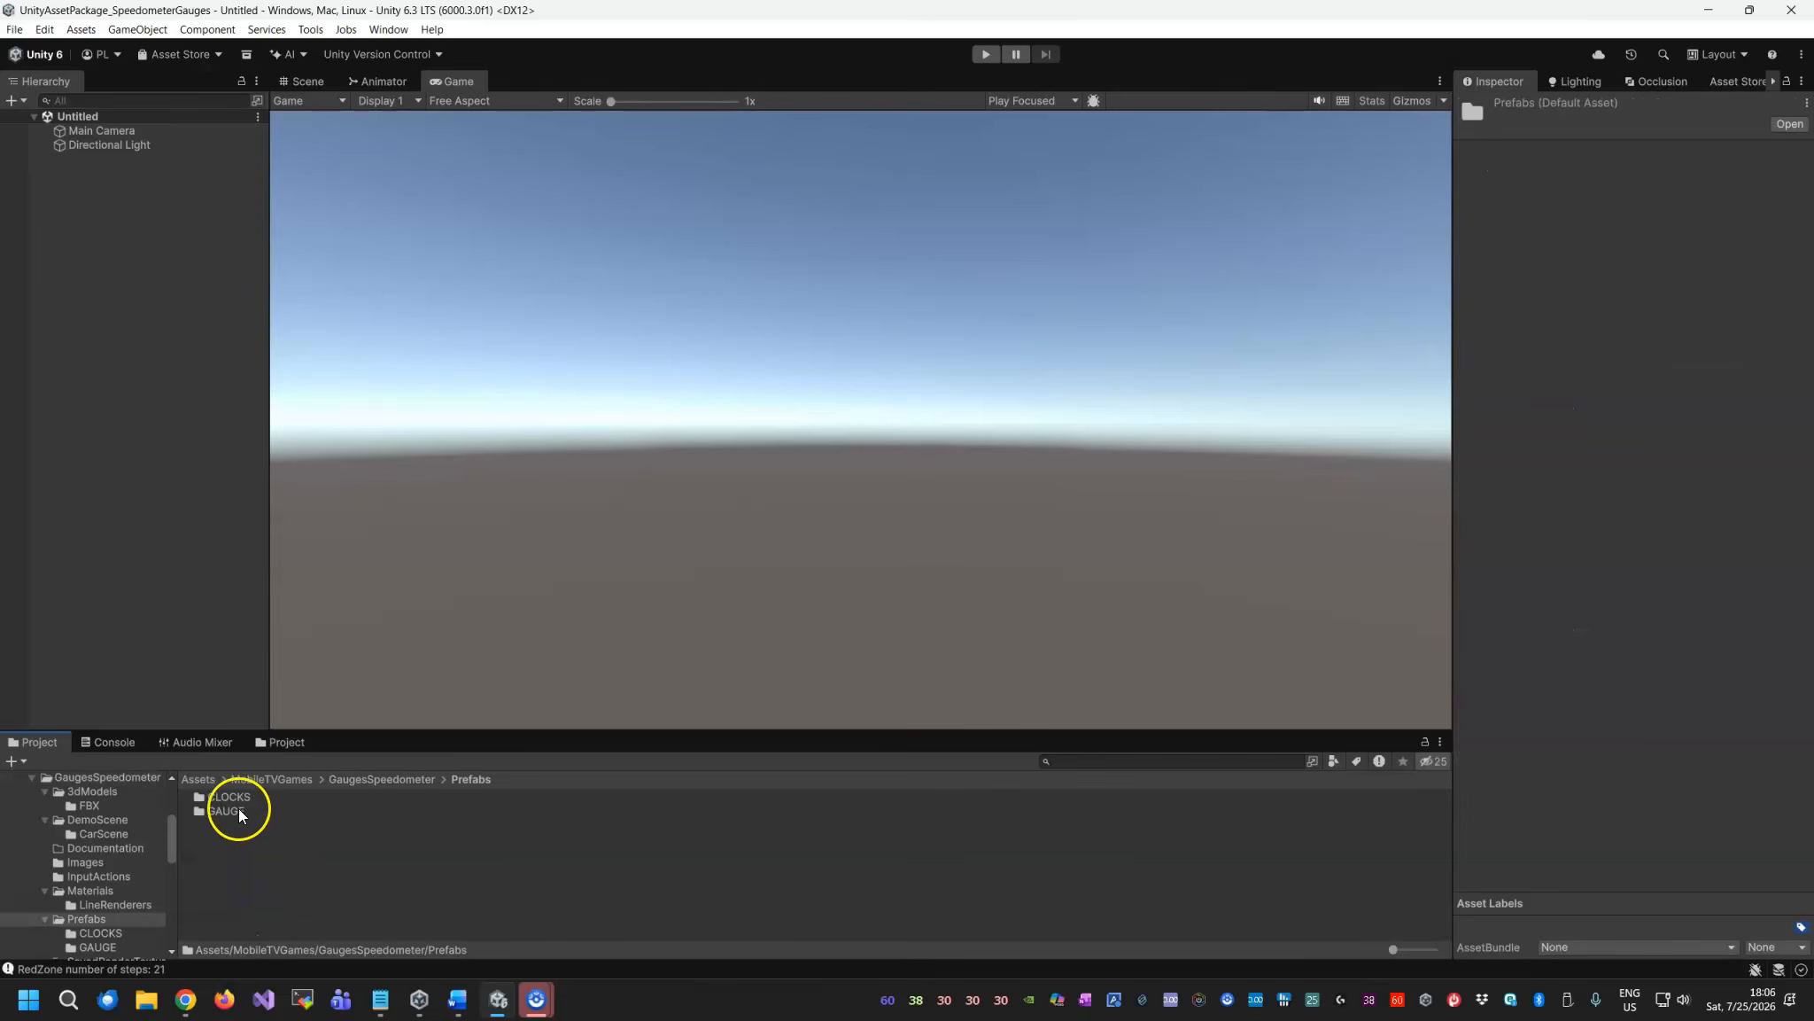
{"action": "double_click", "coordinate": [234, 797]}
{"action": "left_click_drag", "start_coordinate": [240, 798], "coordinate": [101, 225]}
{"action": "left_click", "coordinate": [1639, 220]}
{"action": "type", "text": "0"}
{"action": "key", "text": "Tab"}
{"action": "type", "text": "0"}
{"action": "key", "text": "Tab"}
{"action": "type", "text": "0"}
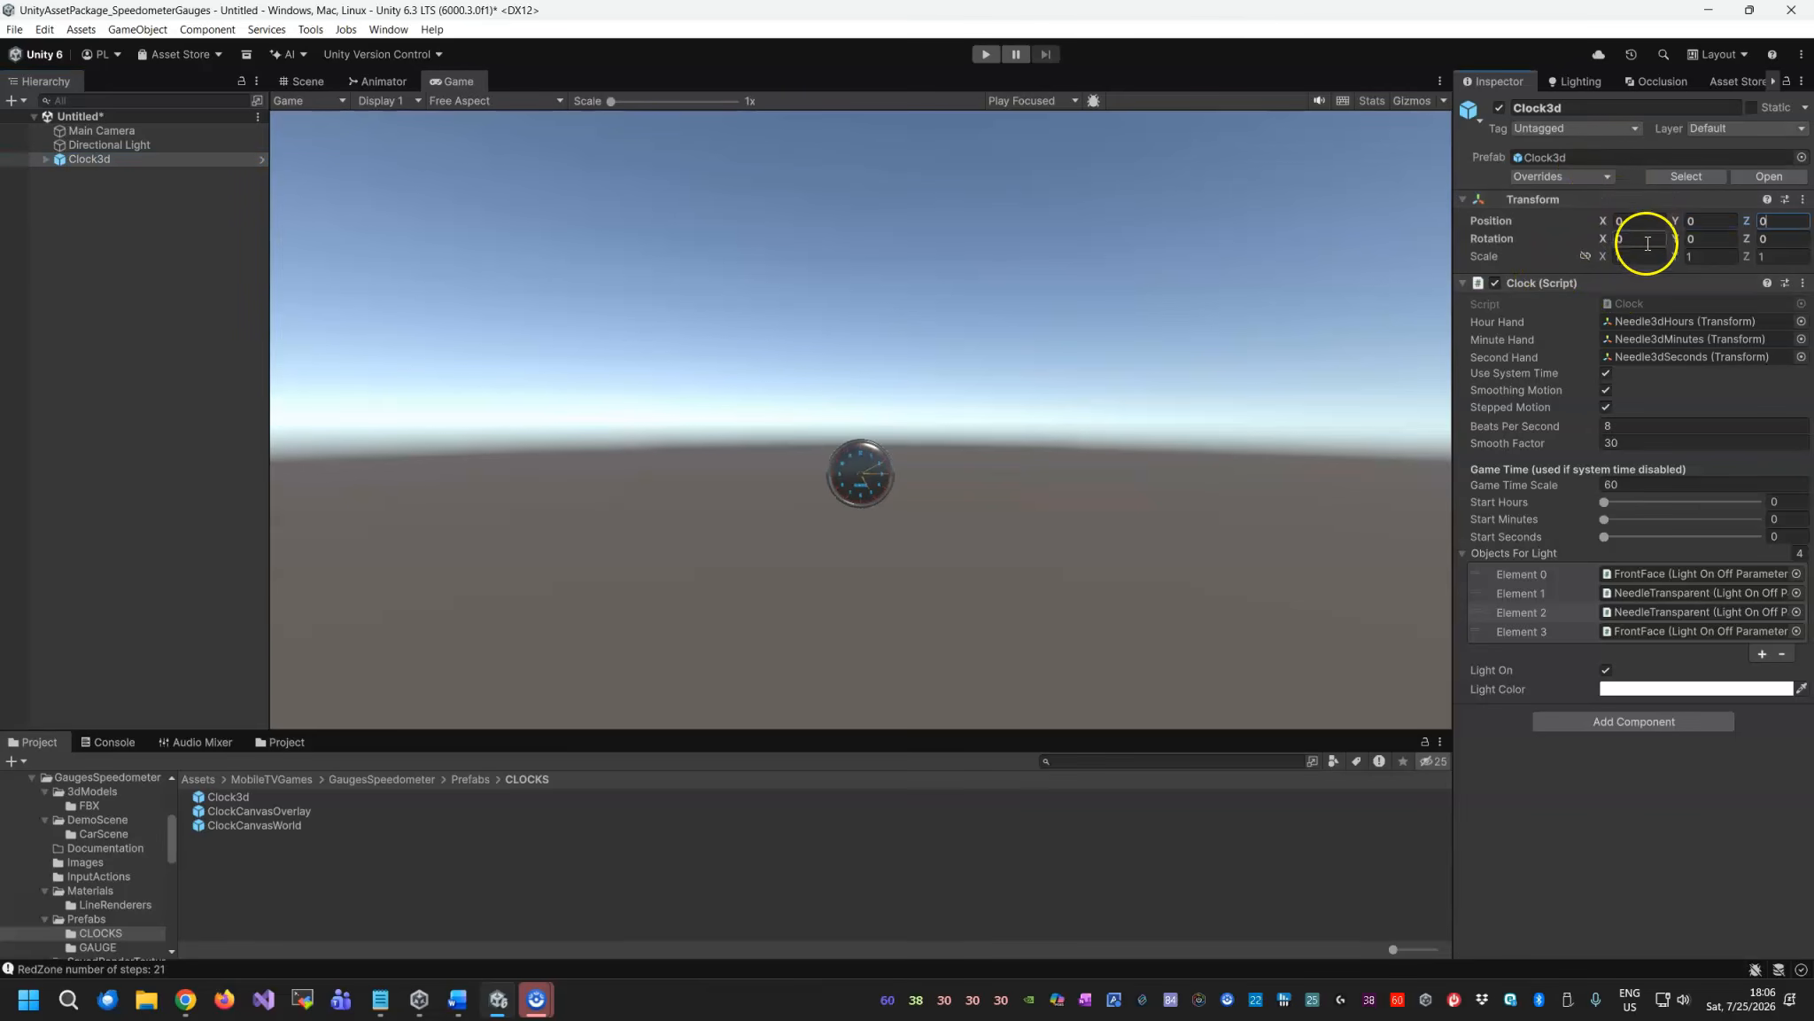
Align the Main Camera with a close, slightly angled scene view of Clock3d and display the Game view.
{"action": "left_click", "coordinate": [310, 82]}
{"action": "right_click_drag", "start_coordinate": [955, 482], "coordinate": [1182, 416]}
{"action": "middle_click_drag", "start_coordinate": [1125, 483], "coordinate": [1117, 360]}
{"action": "right_click_drag", "start_coordinate": [1117, 359], "coordinate": [1018, 473]}
{"action": "scroll", "coordinate": [1039, 473], "scroll_direction": "up", "scroll_amount": 2}
{"action": "scroll", "coordinate": [1038, 473], "scroll_direction": "down", "scroll_amount": 2}
{"action": "middle_click_drag", "start_coordinate": [1026, 470], "coordinate": [1020, 452]}
{"action": "left_click", "coordinate": [92, 131]}
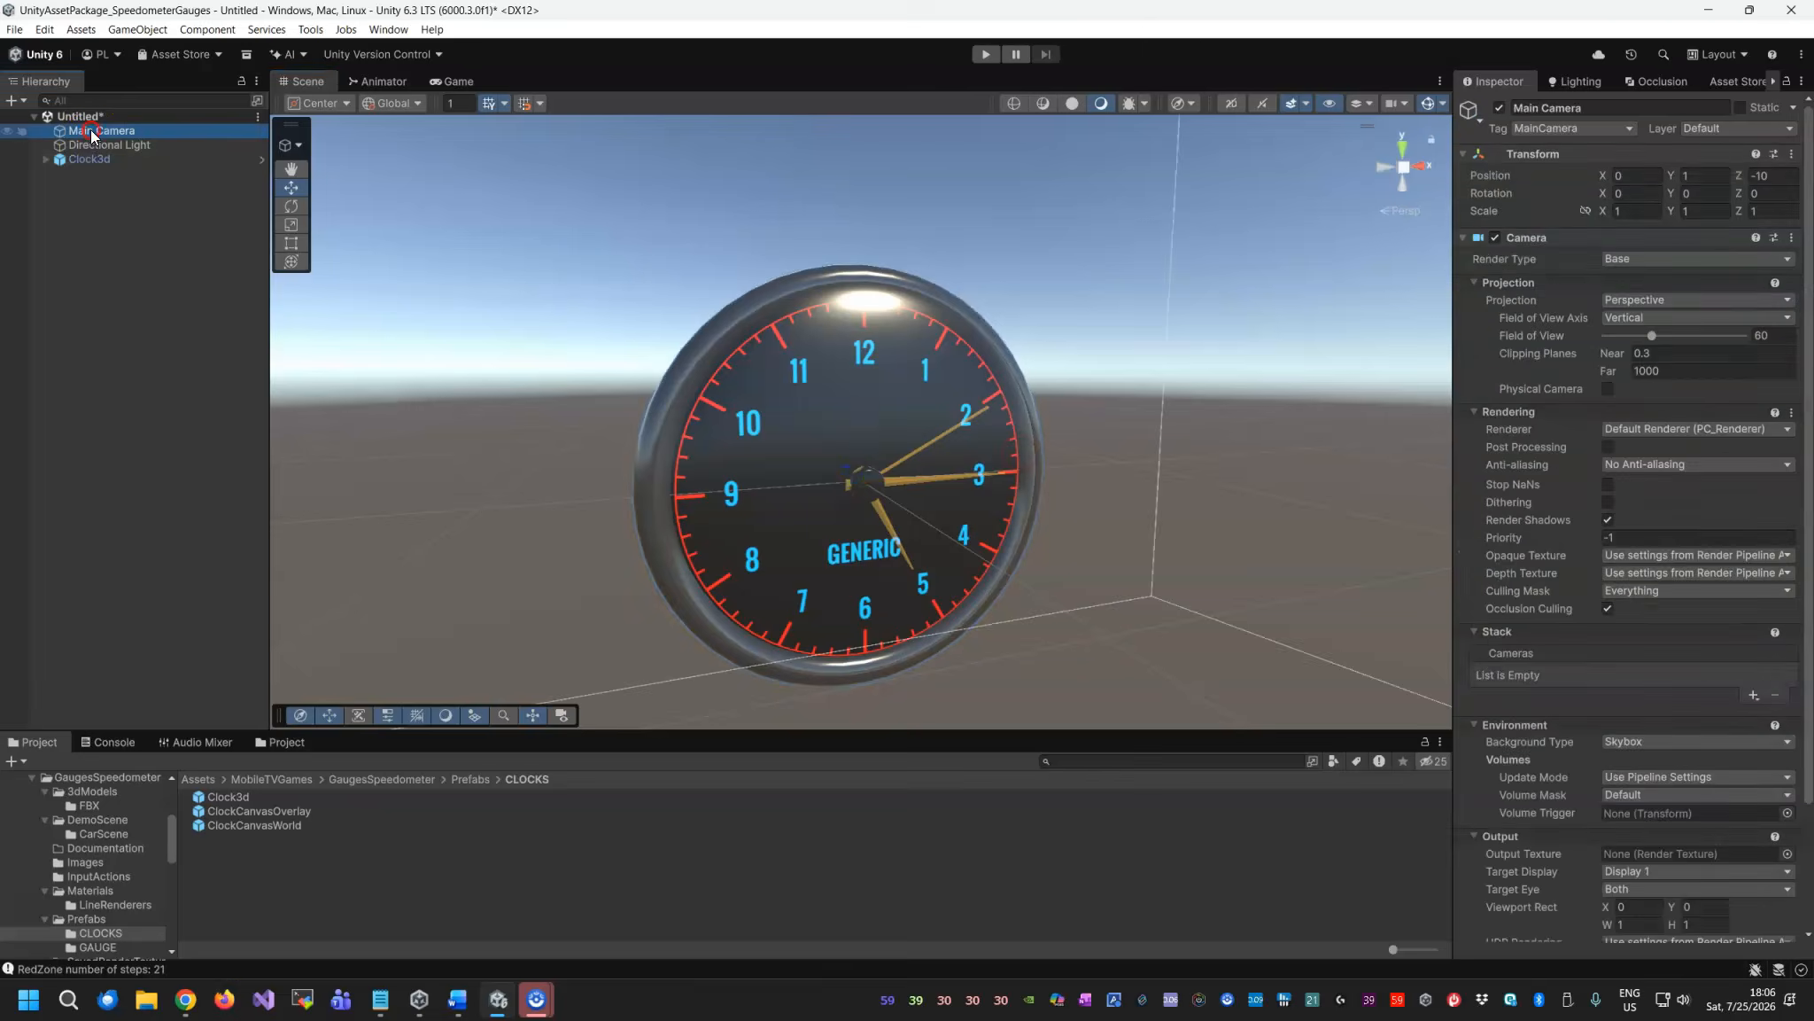
{"action": "right_click", "coordinate": [92, 130]}
{"action": "left_click", "coordinate": [229, 735]}
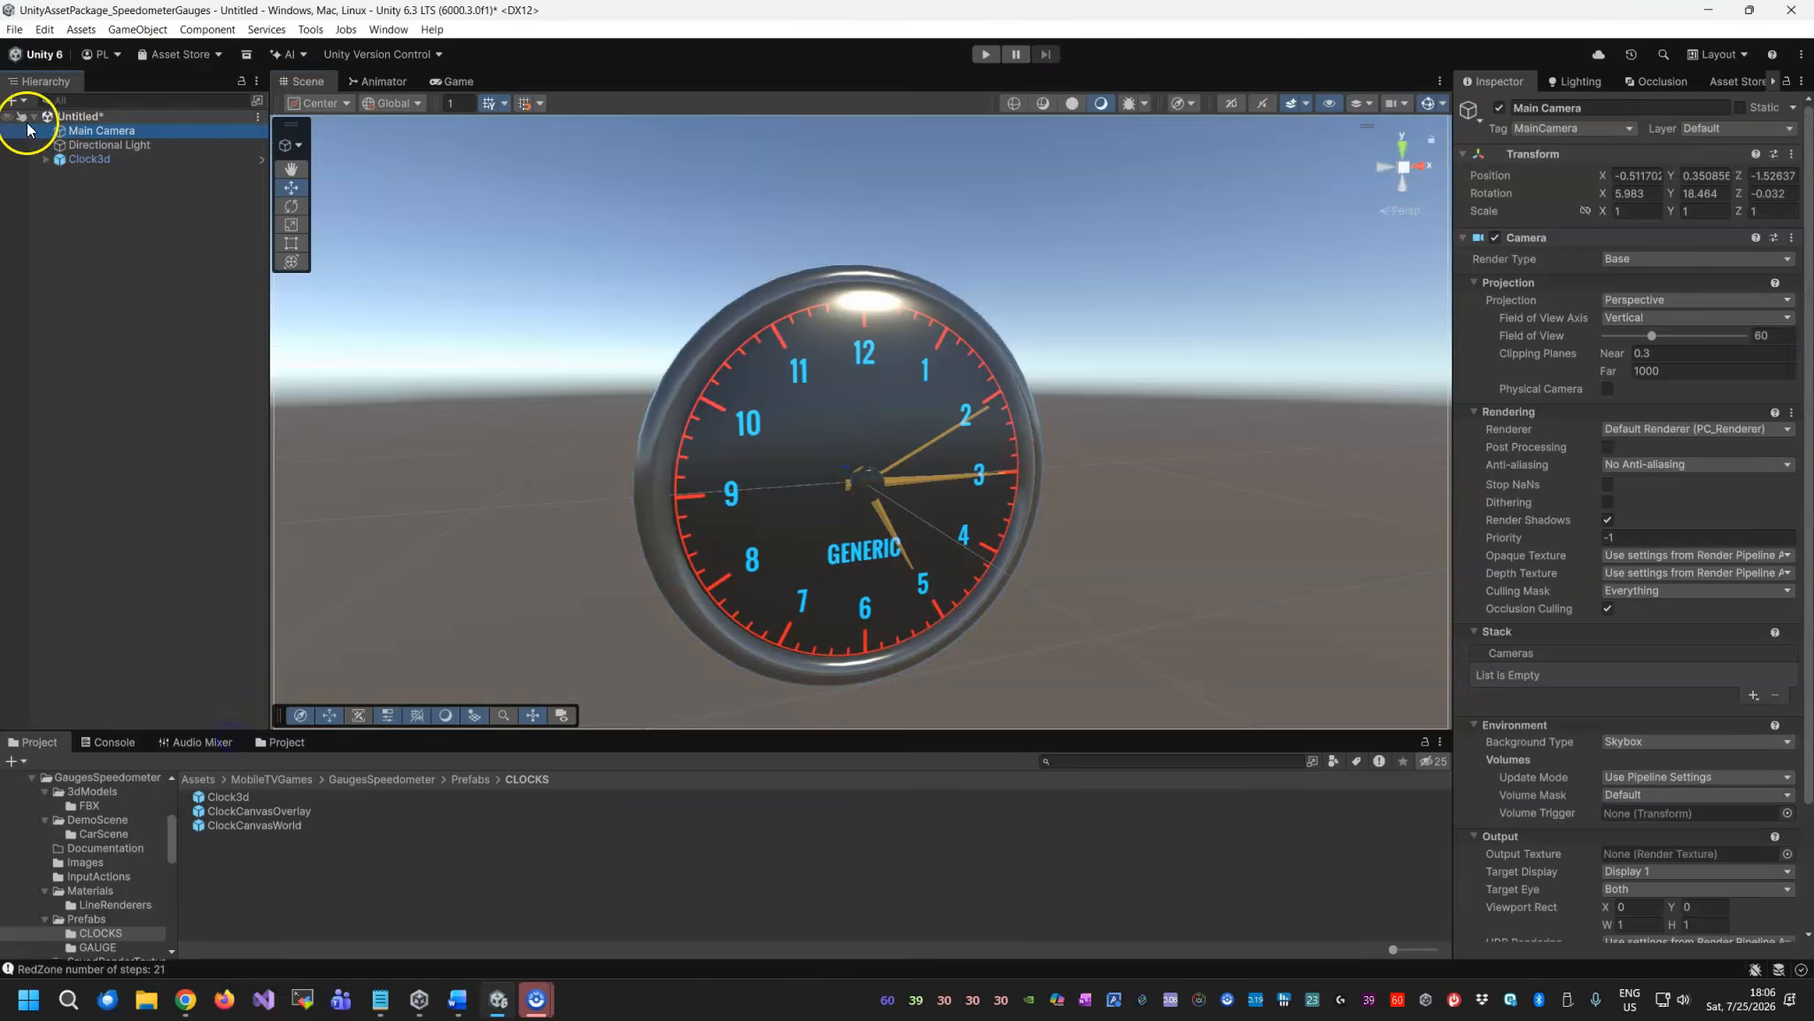
{"action": "left_click", "coordinate": [452, 81]}
Completely unpack the Clock3d prefab instance in the scene and expand its child objects.
{"action": "left_click", "coordinate": [88, 158]}
{"action": "right_click", "coordinate": [90, 157]}
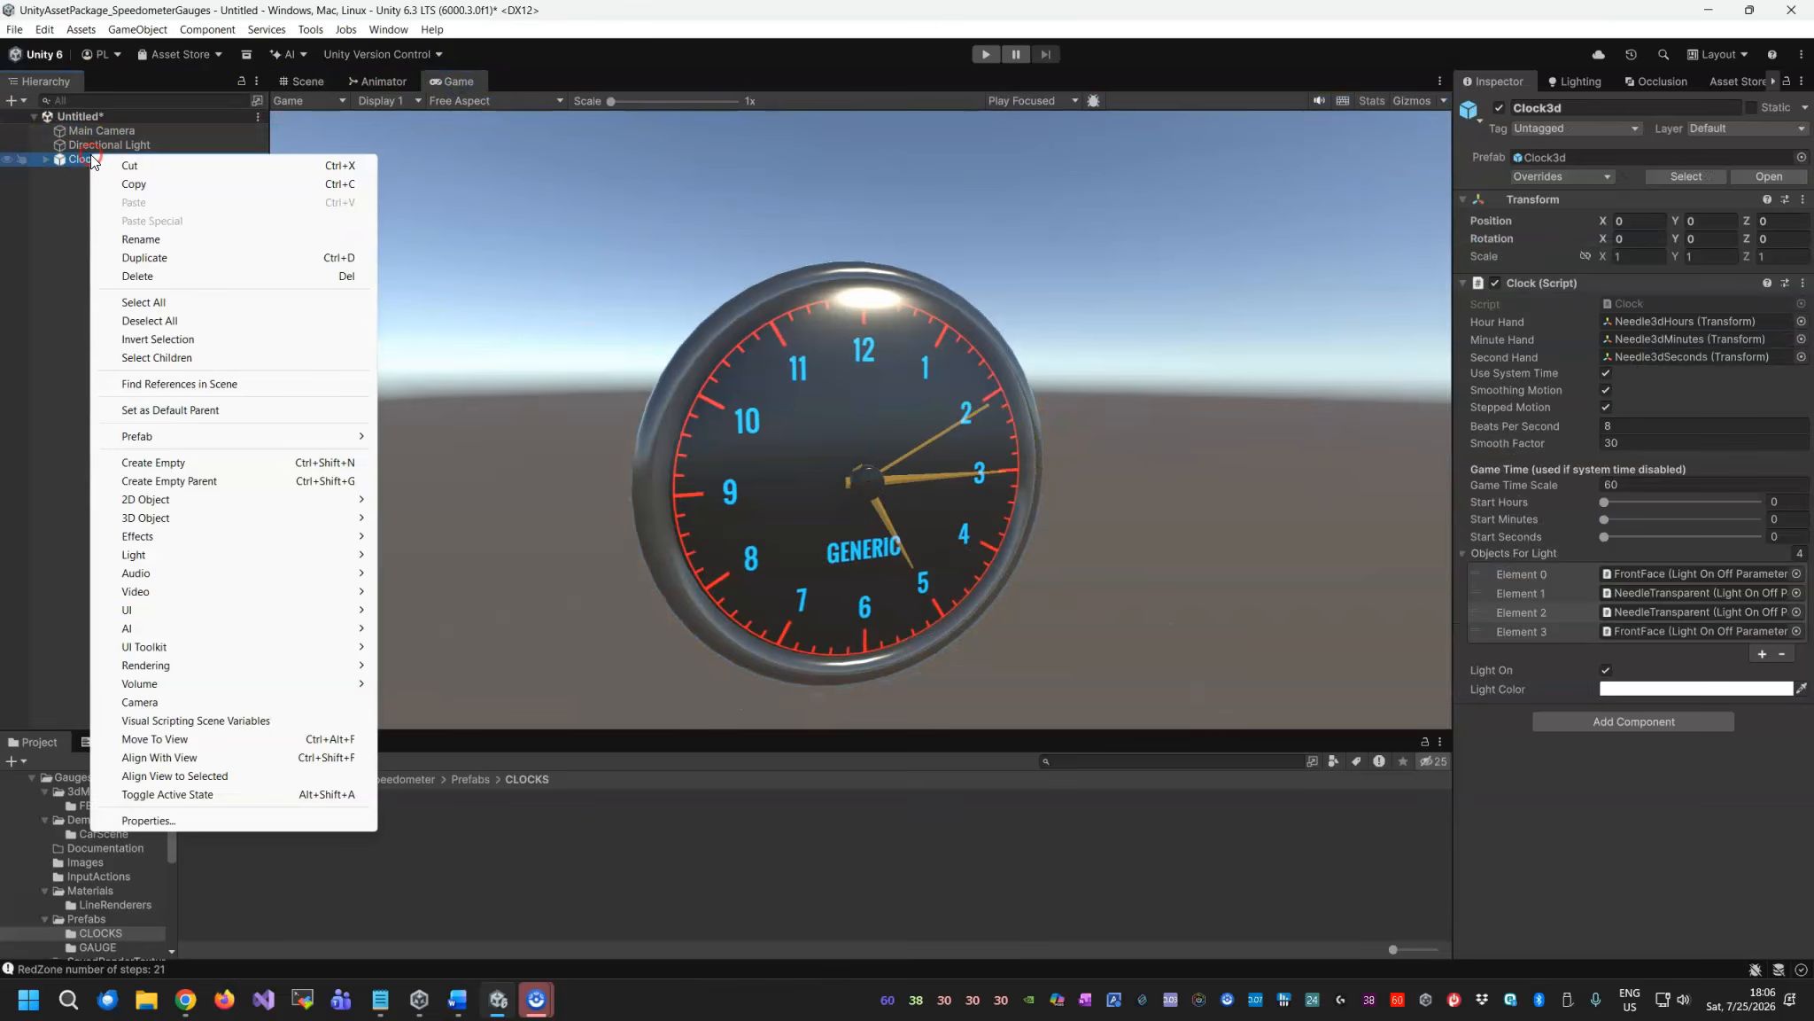
{"action": "mouse_move", "coordinate": [186, 438]}
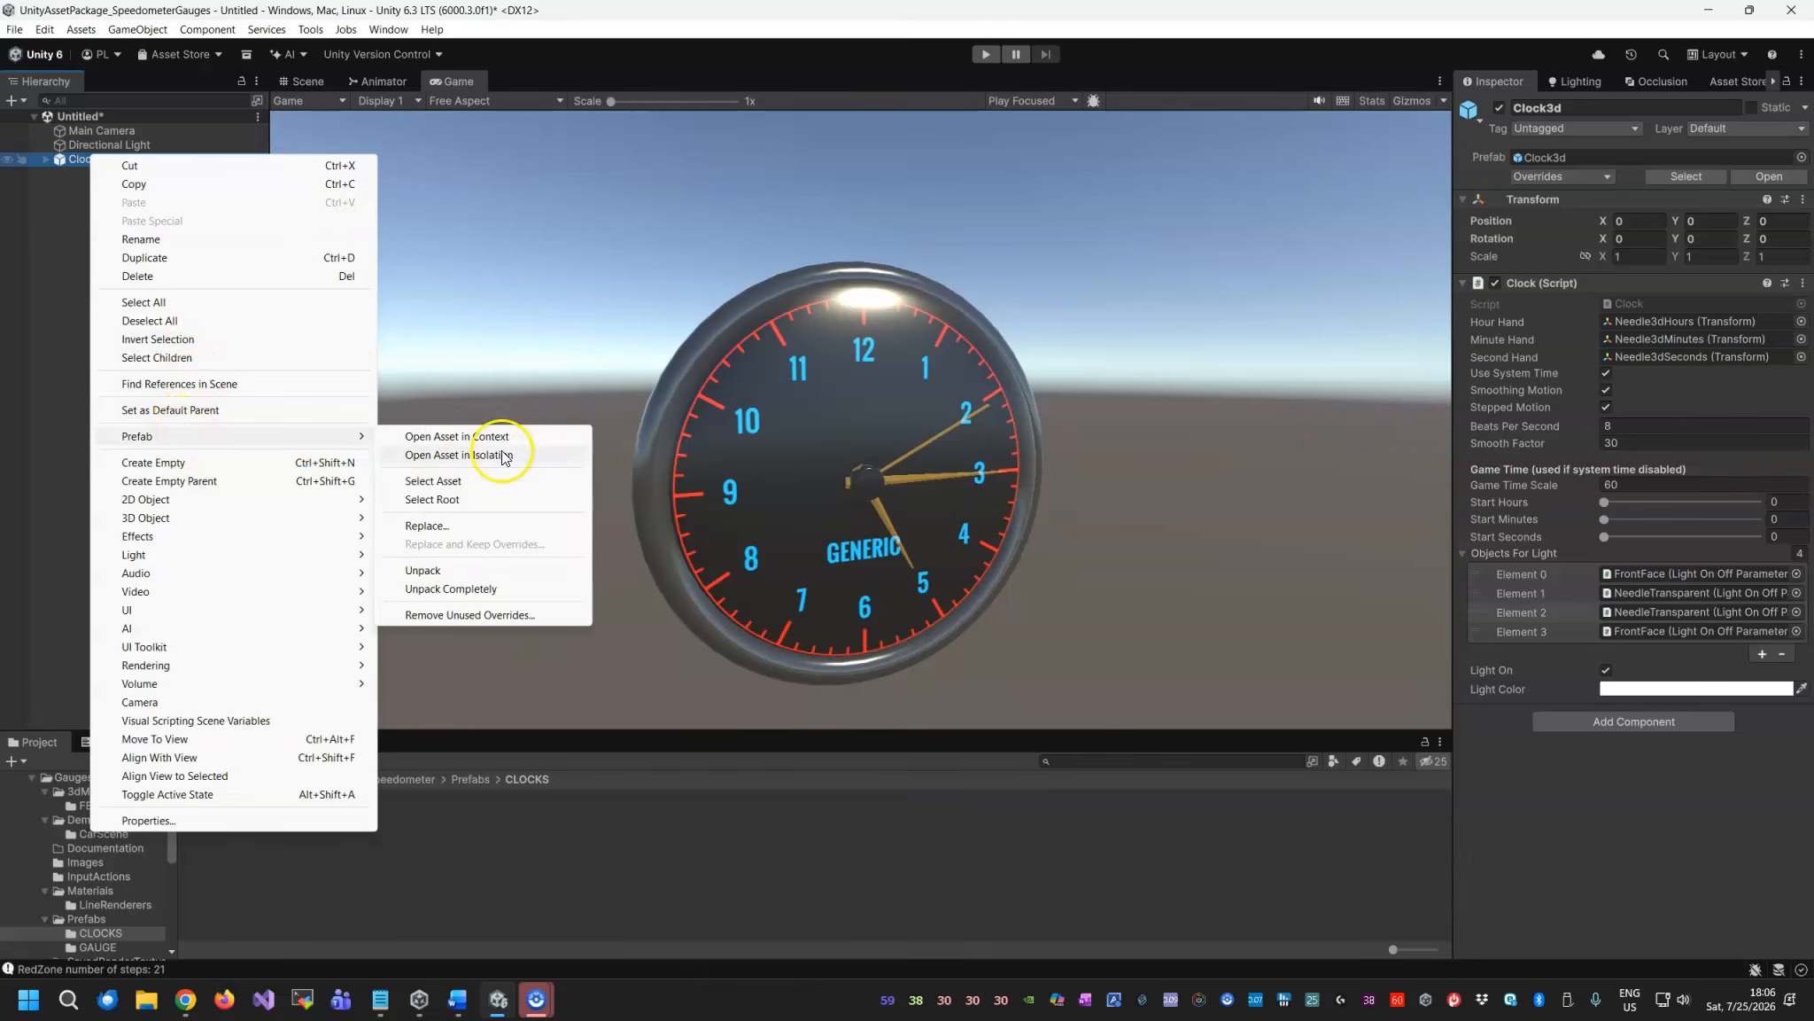
{"action": "left_click", "coordinate": [513, 589]}
{"action": "left_click", "coordinate": [46, 159]}
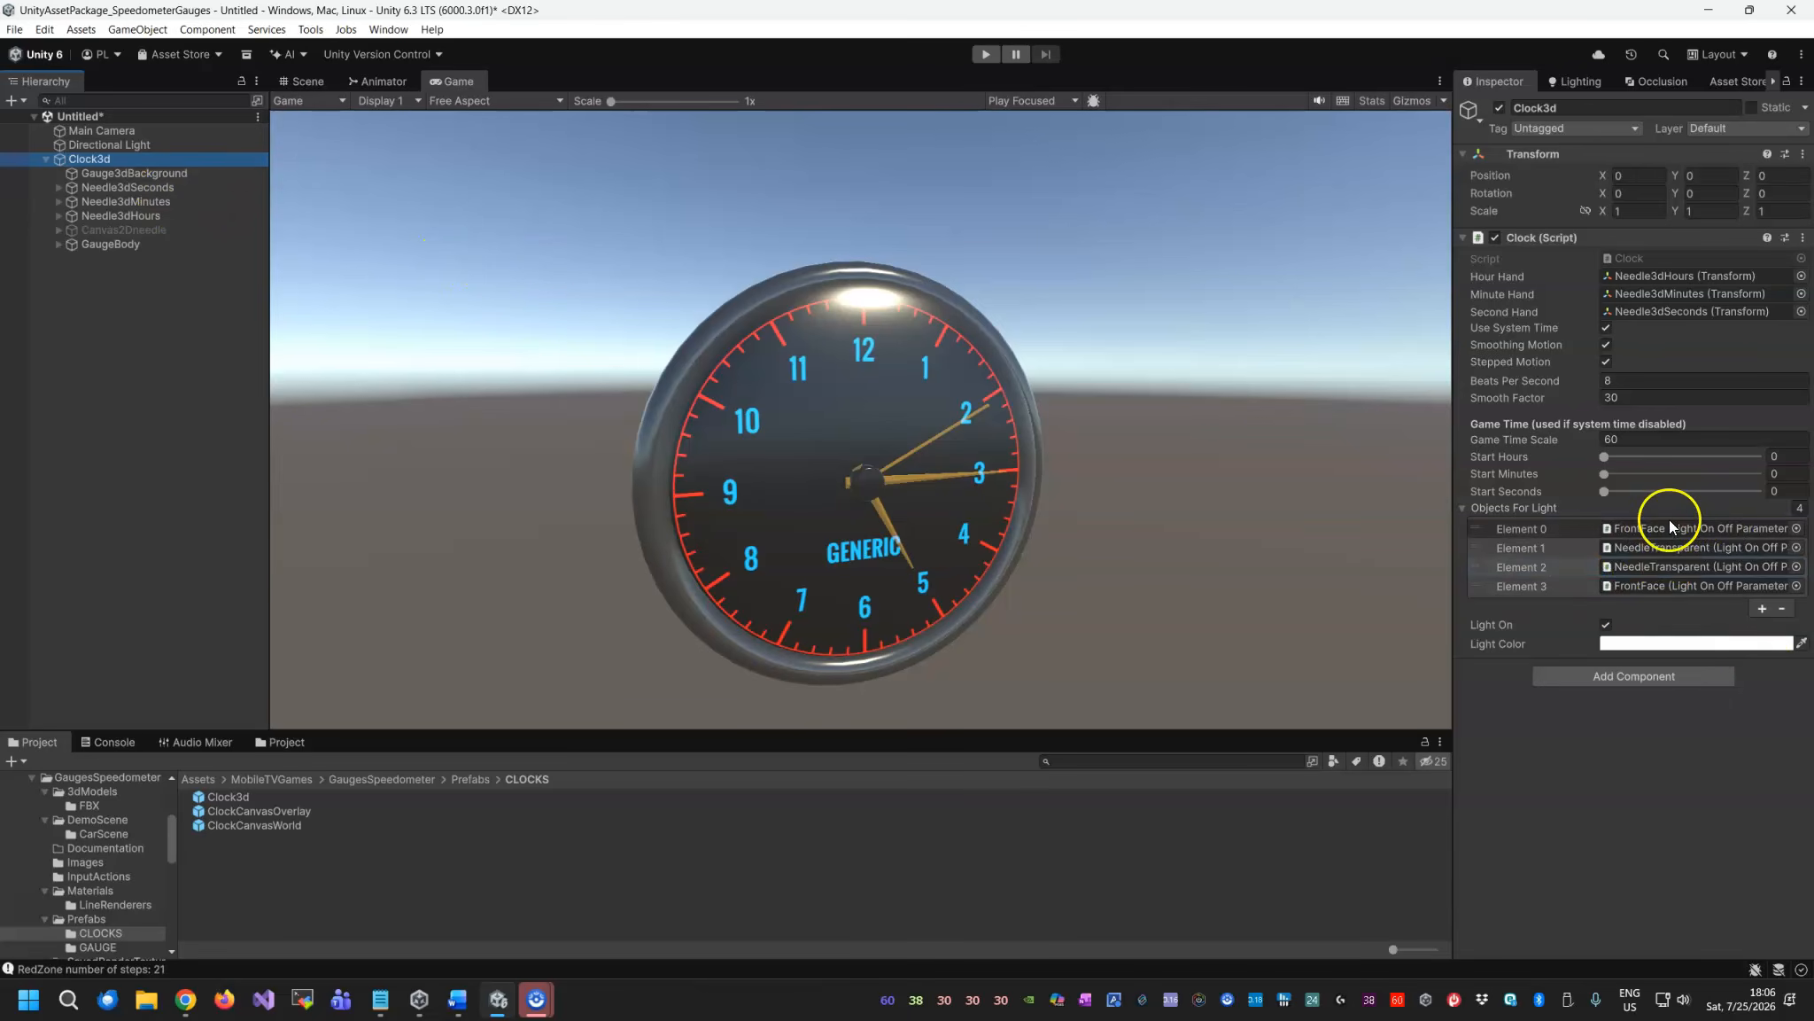
Locate the FrontFace object referenced by Element 3 of Objects For Light, inspect its components, and return to Clock3d.
{"action": "left_click", "coordinate": [1691, 586]}
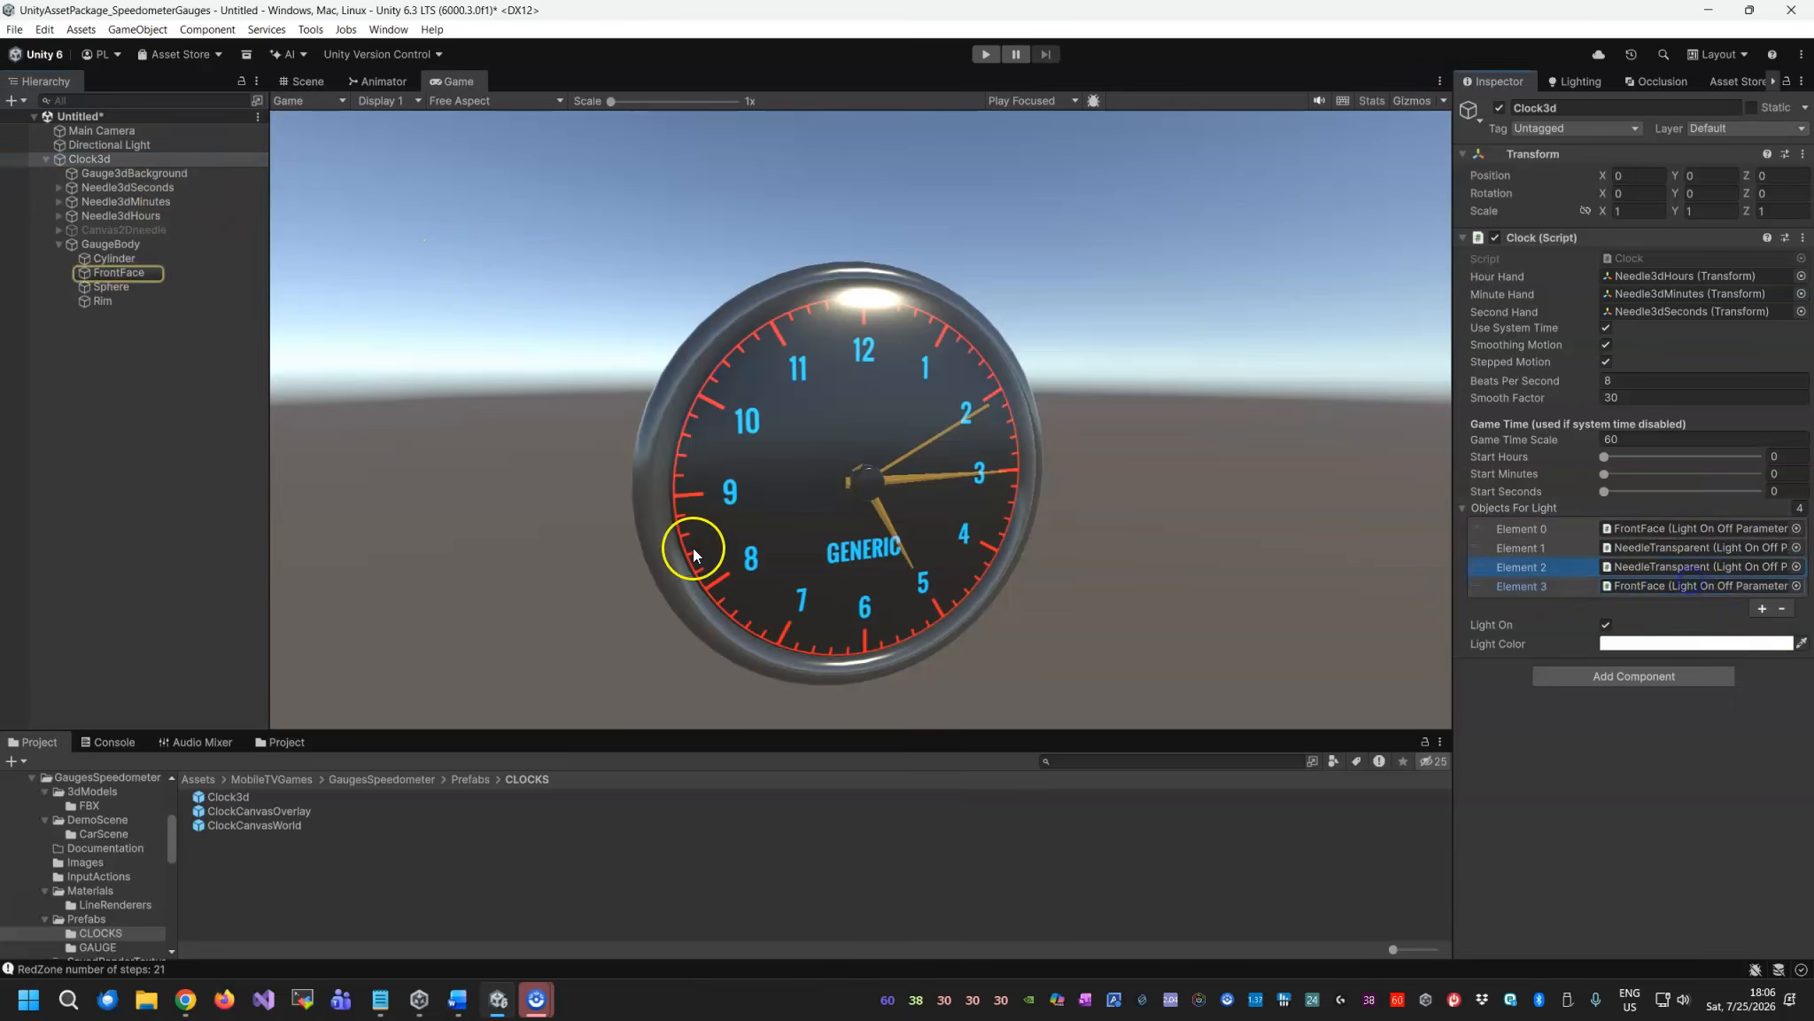
{"action": "left_click", "coordinate": [174, 273]}
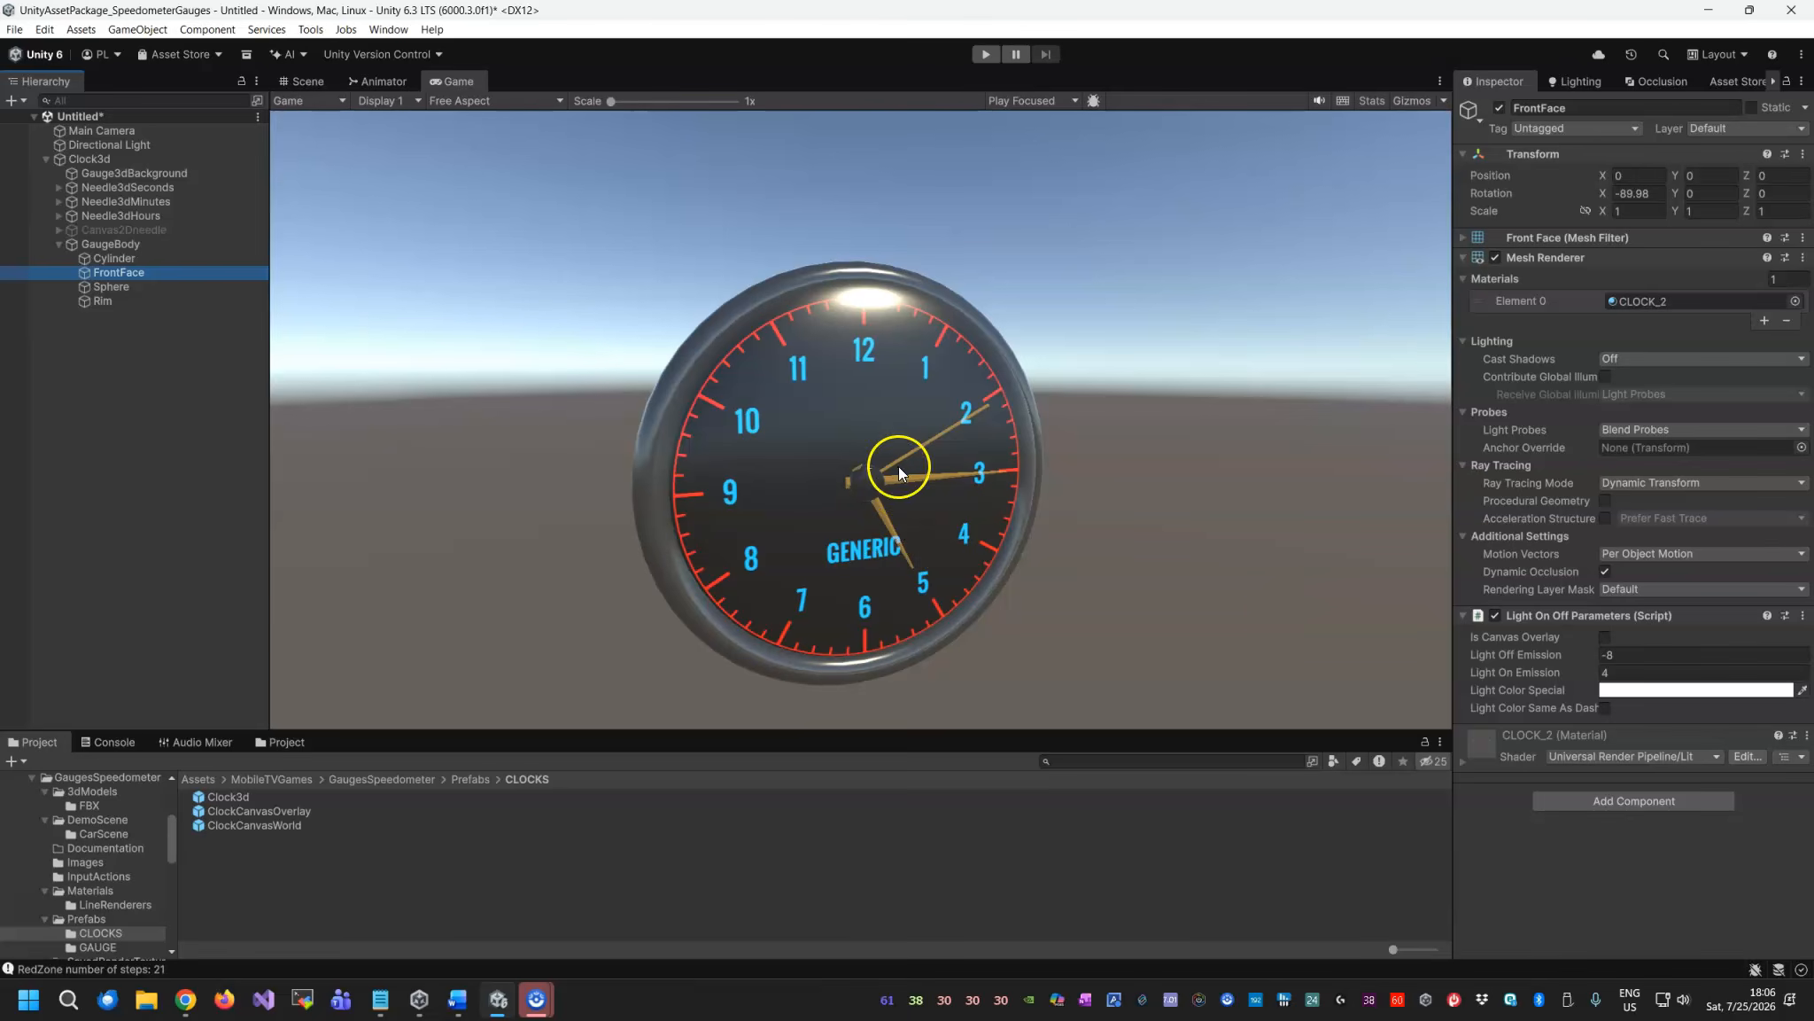
{"action": "left_click", "coordinate": [140, 157]}
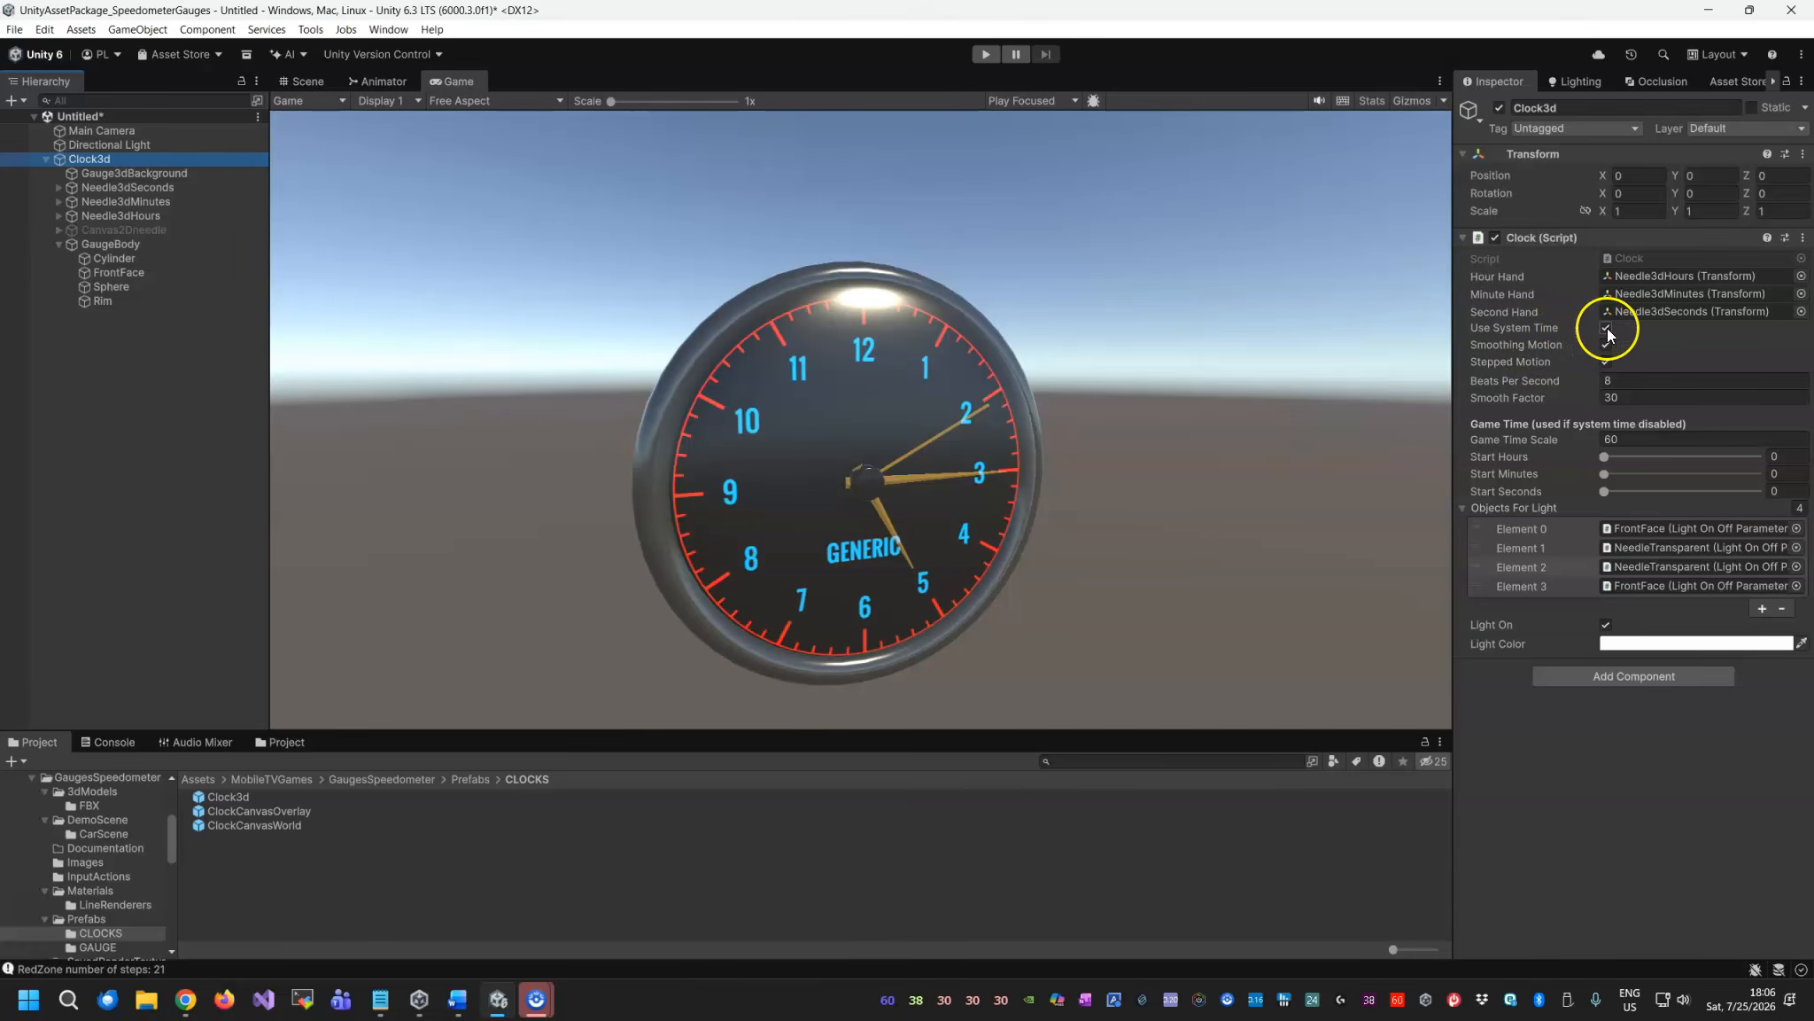
Run the scene, switch off Clock3d's light, and set its Beats Per Second to 4.
{"action": "left_click", "coordinate": [994, 53]}
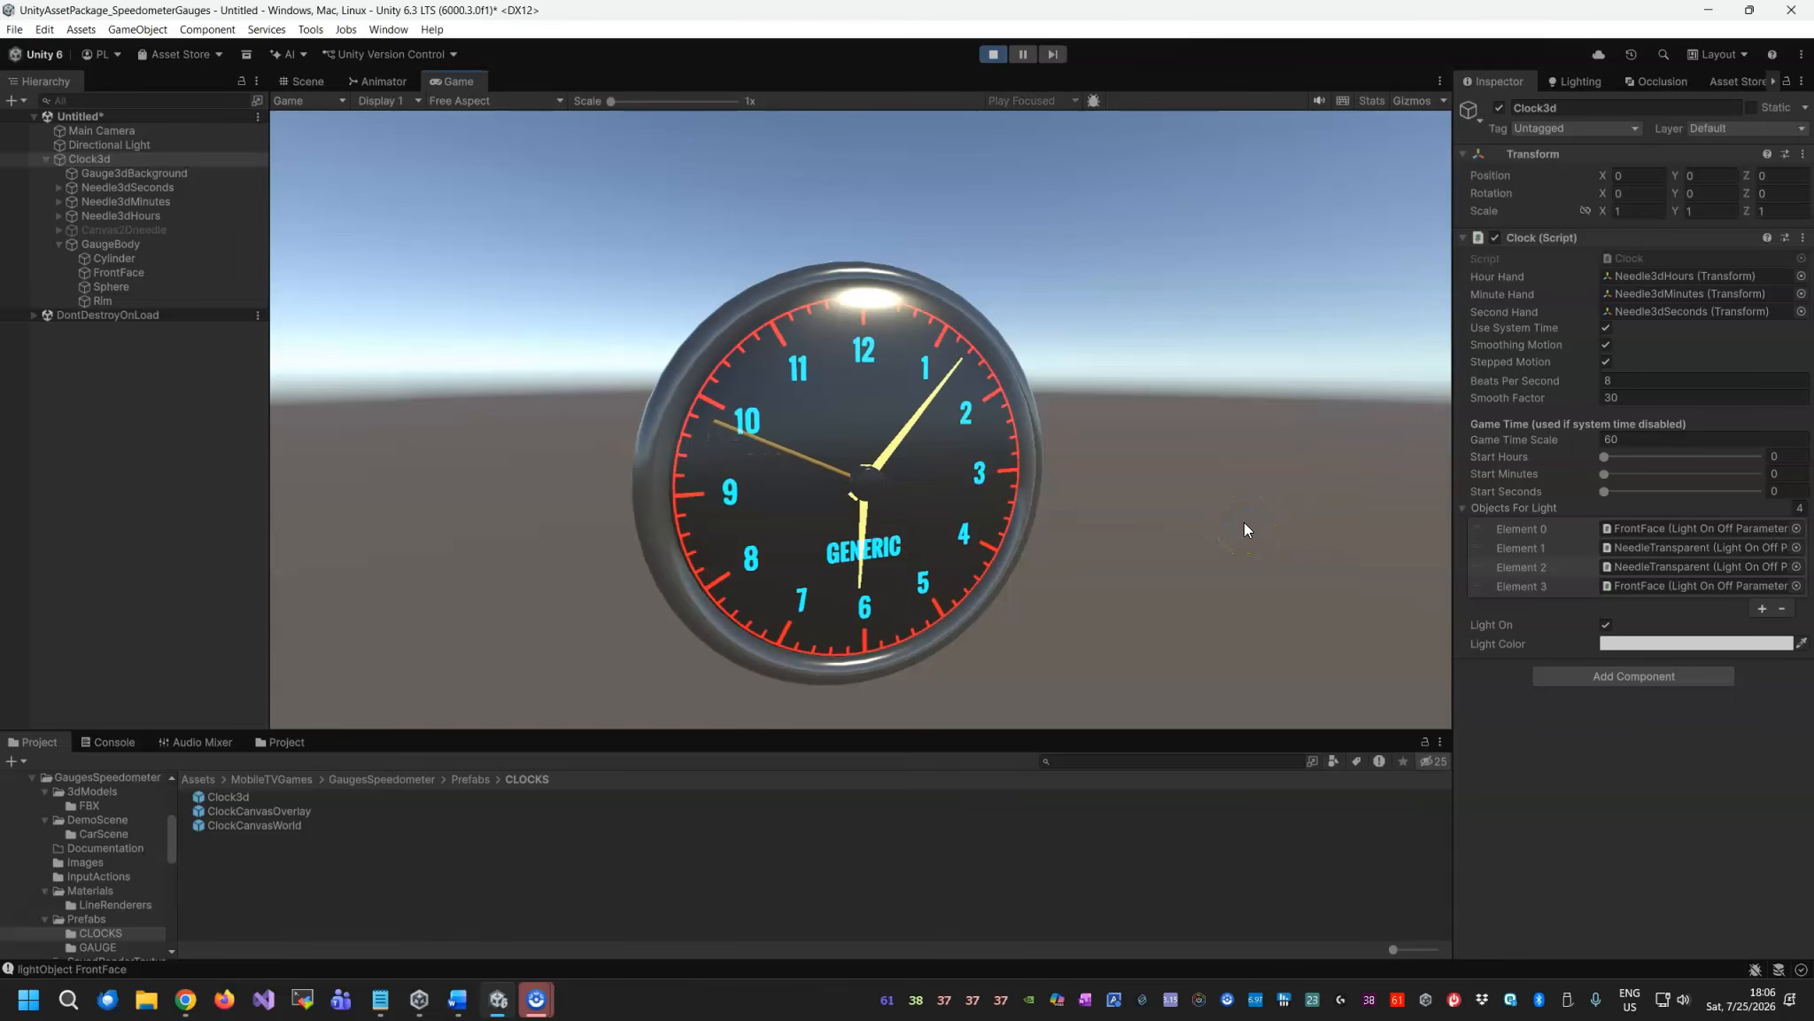
{"action": "left_click", "coordinate": [1607, 625]}
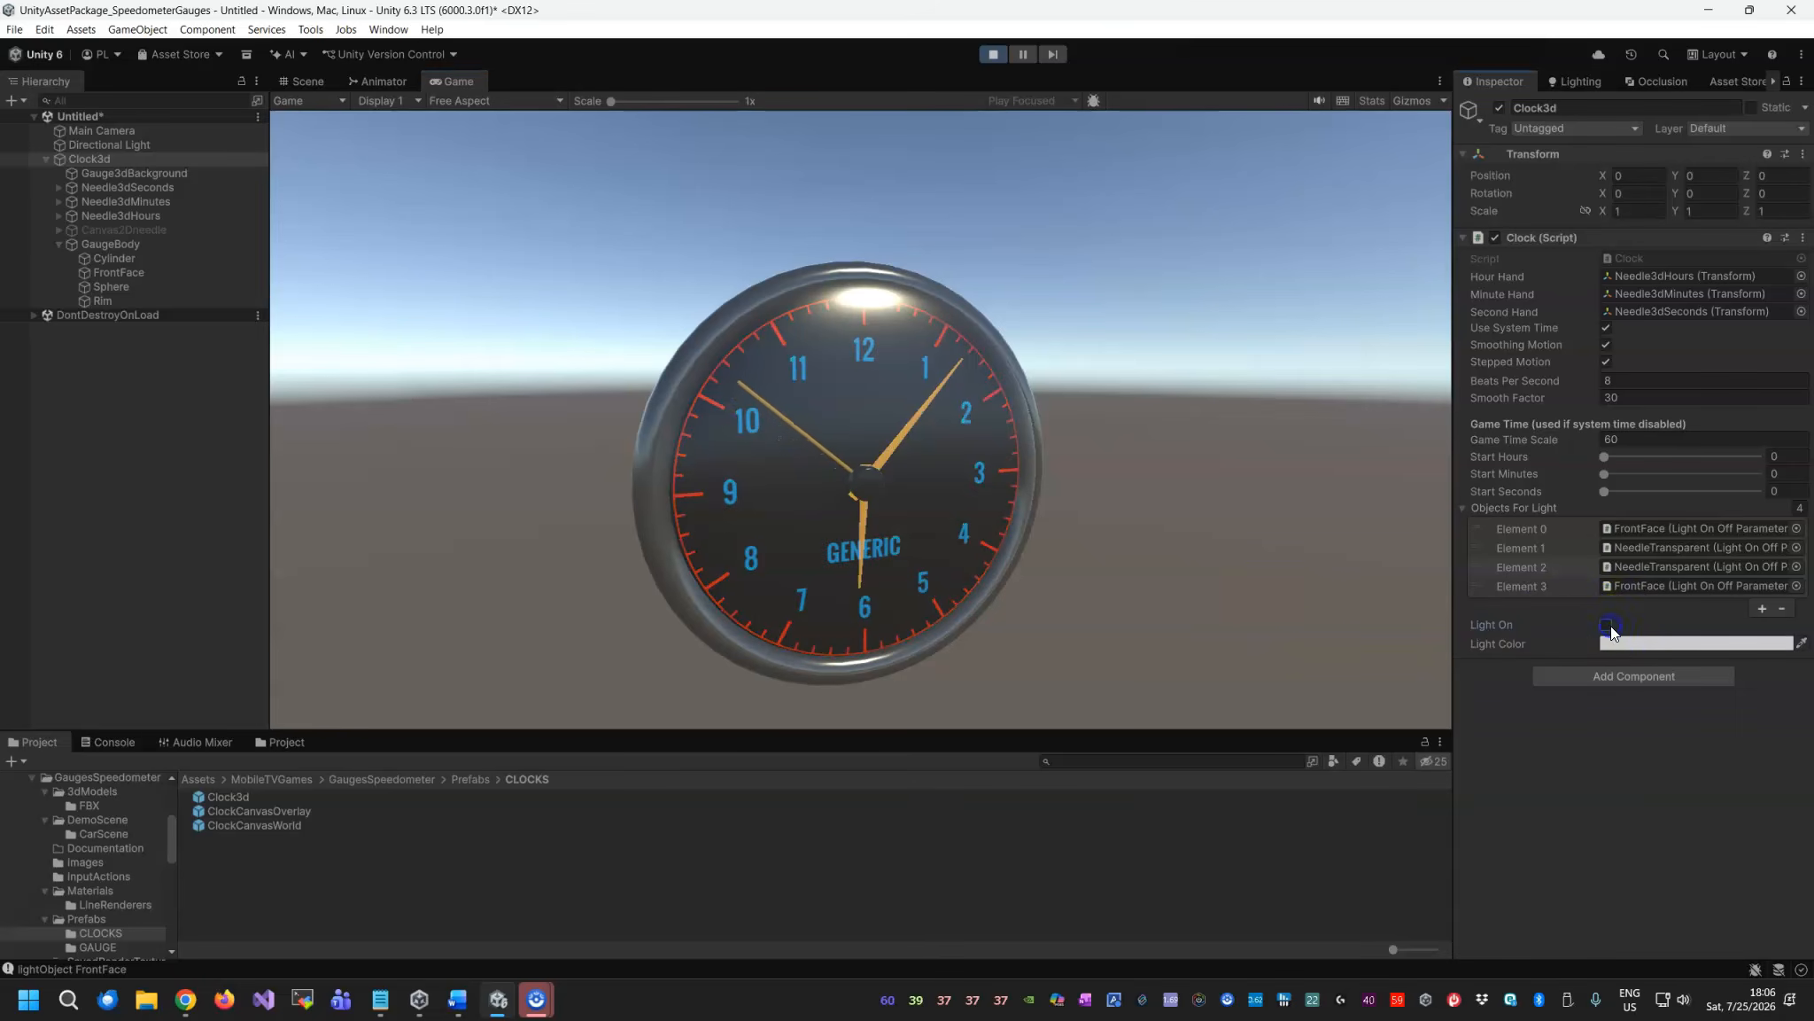
{"action": "left_click", "coordinate": [1561, 380]}
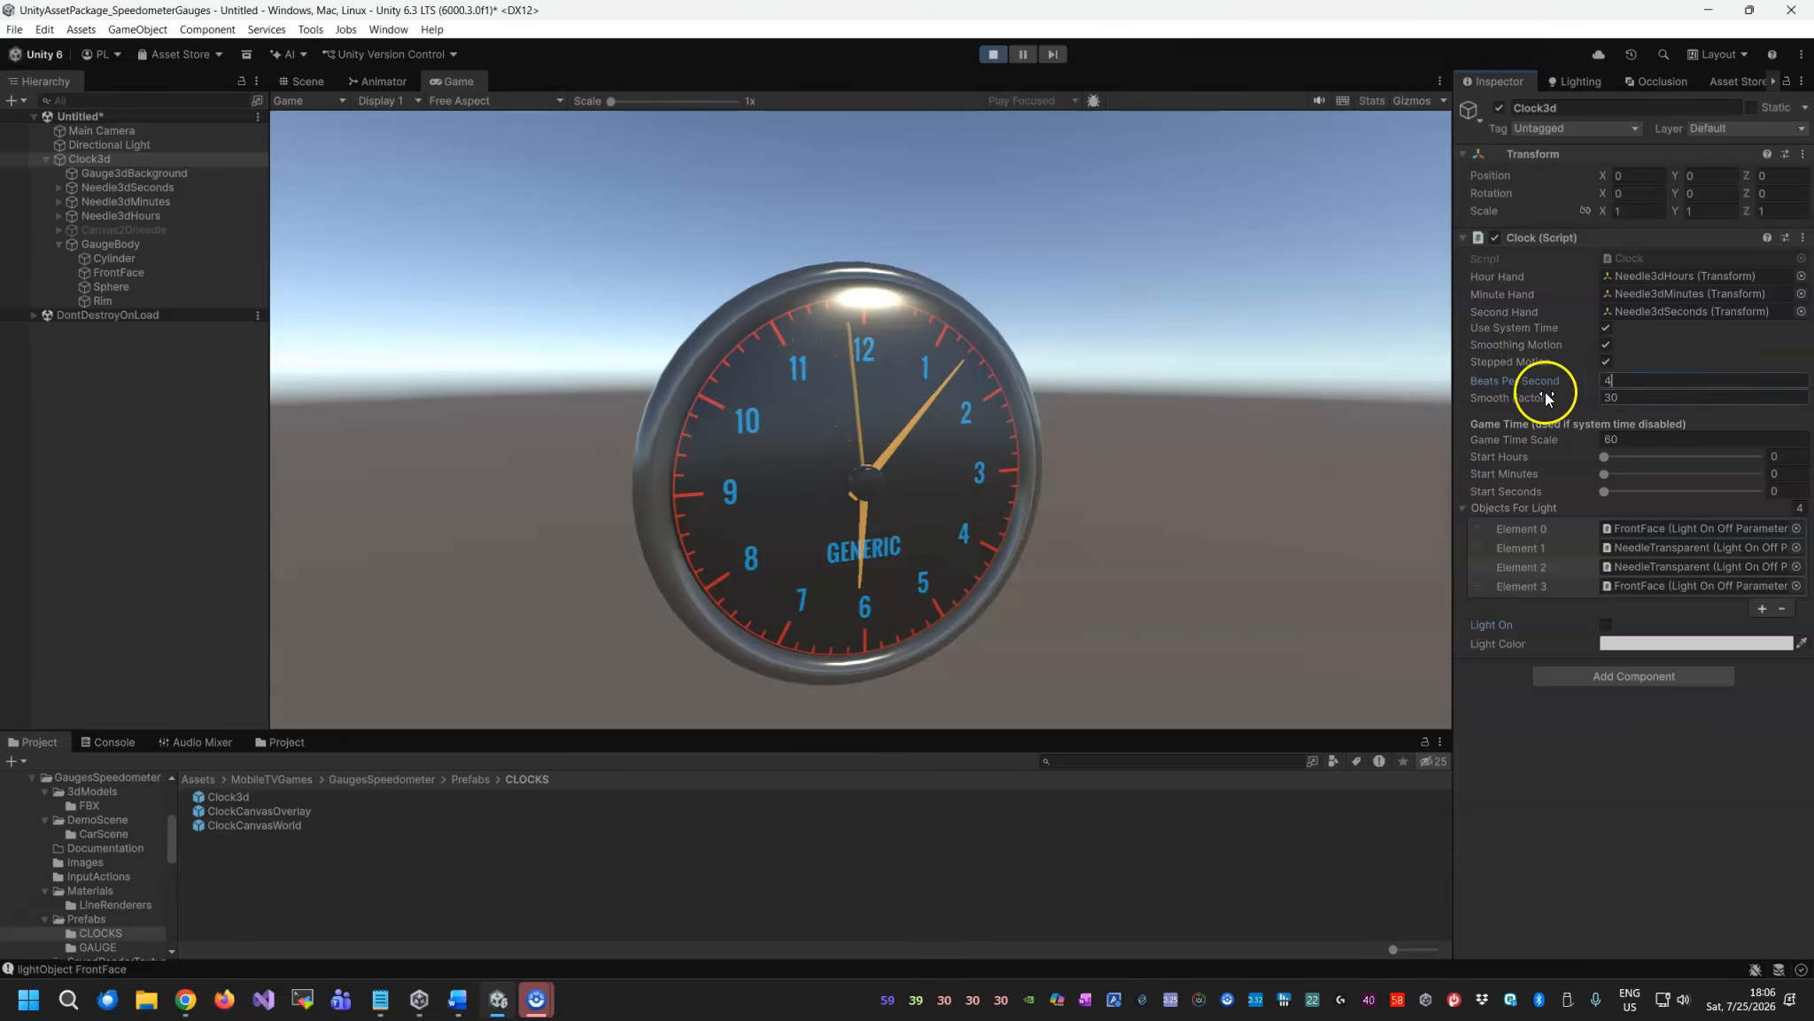
Disable Stepped Motion and Use System Time in the running clock's script.
{"action": "left_click", "coordinate": [1605, 346]}
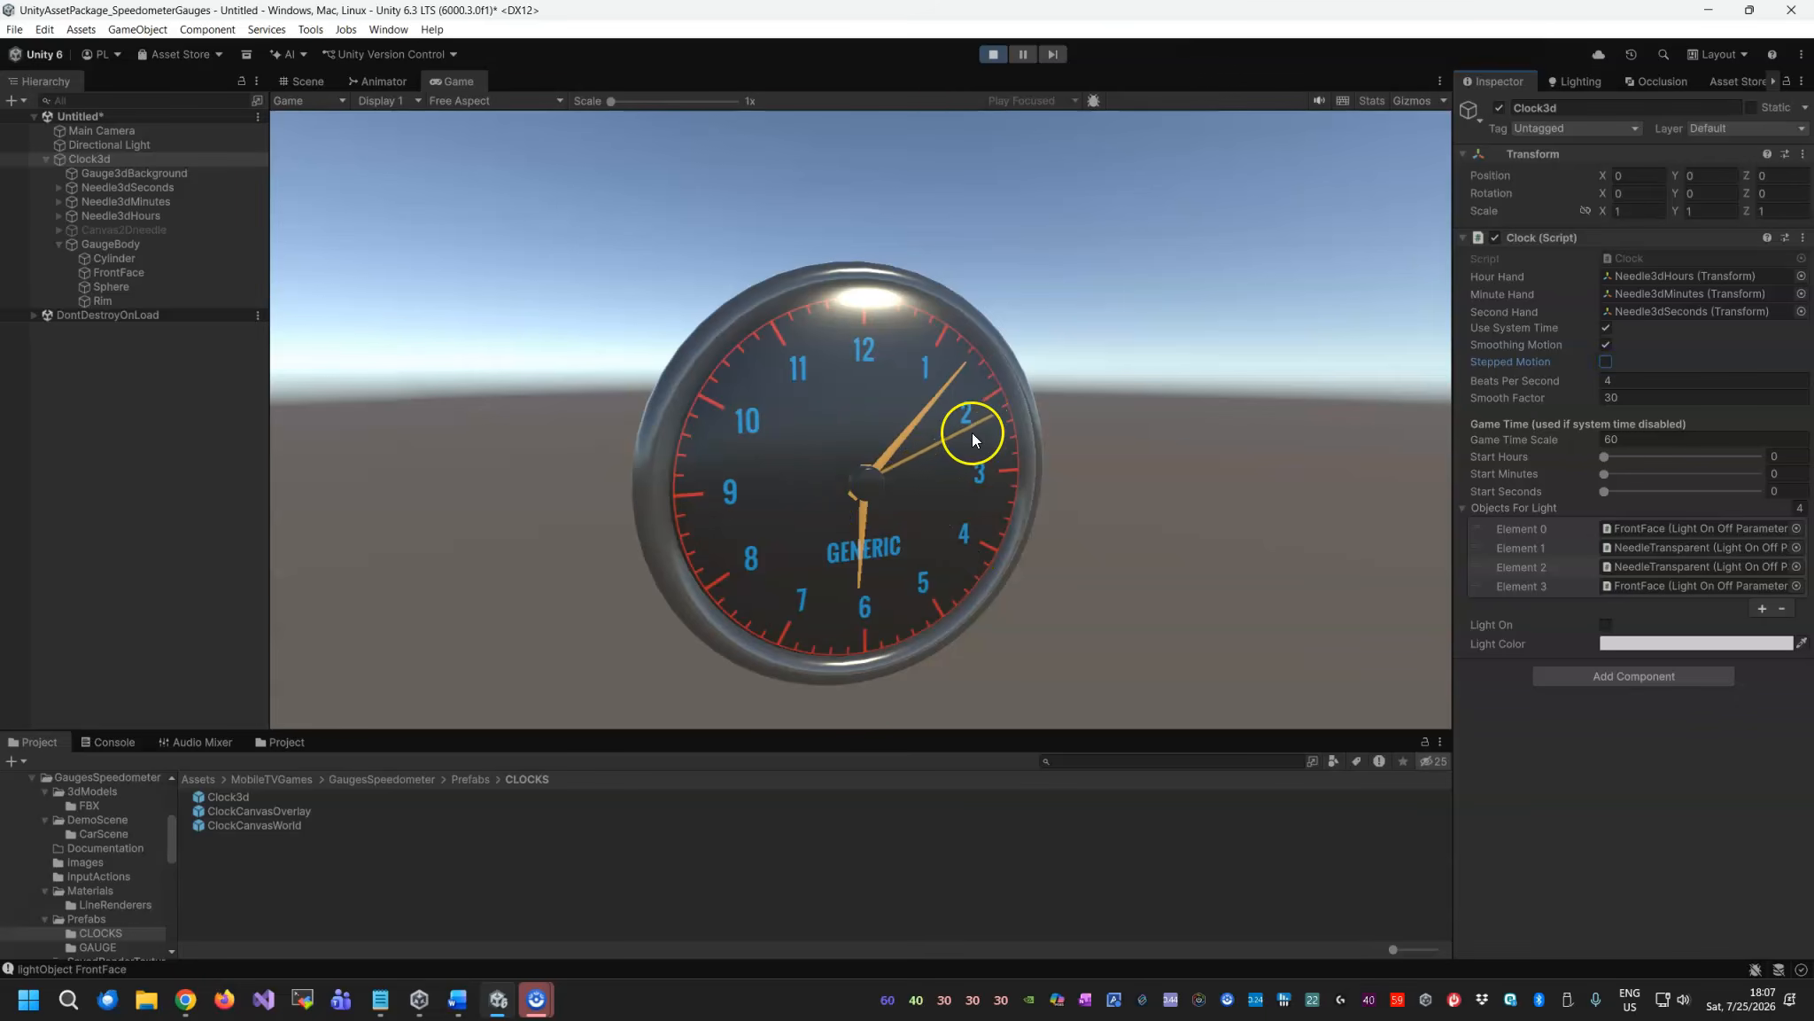
{"action": "left_click", "coordinate": [1606, 328]}
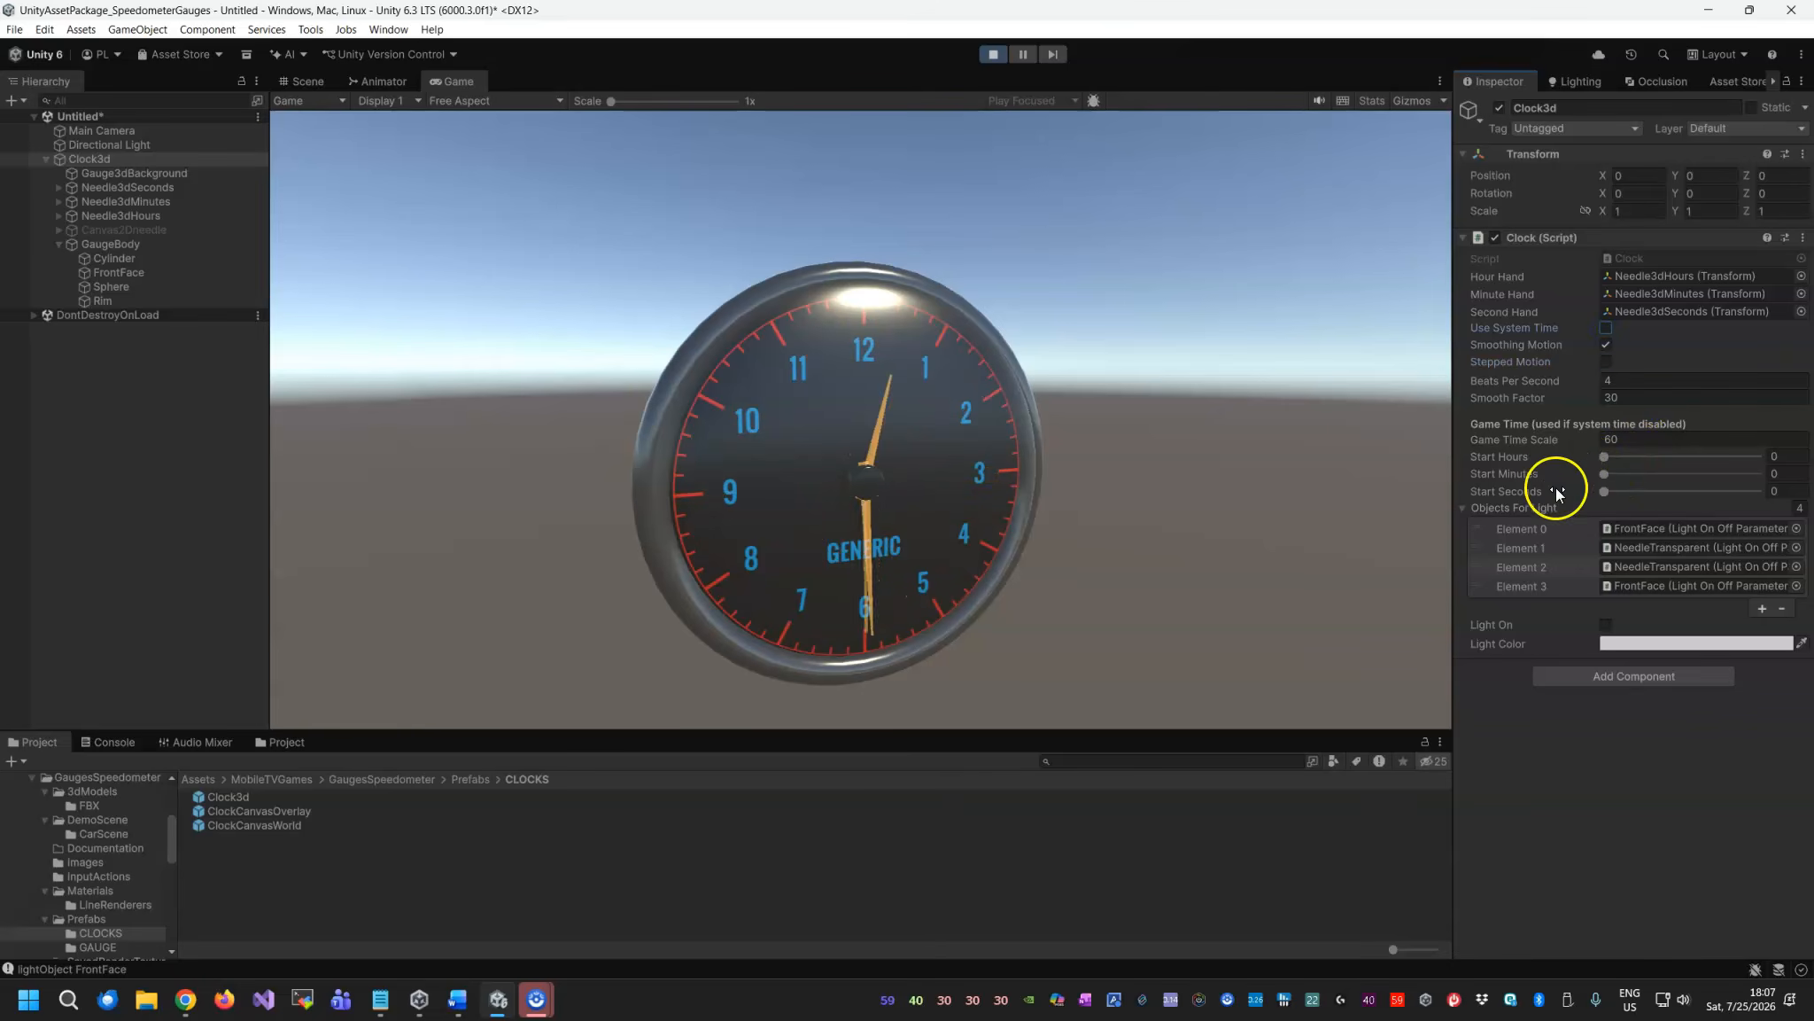
{"action": "left_click", "coordinate": [1778, 489]}
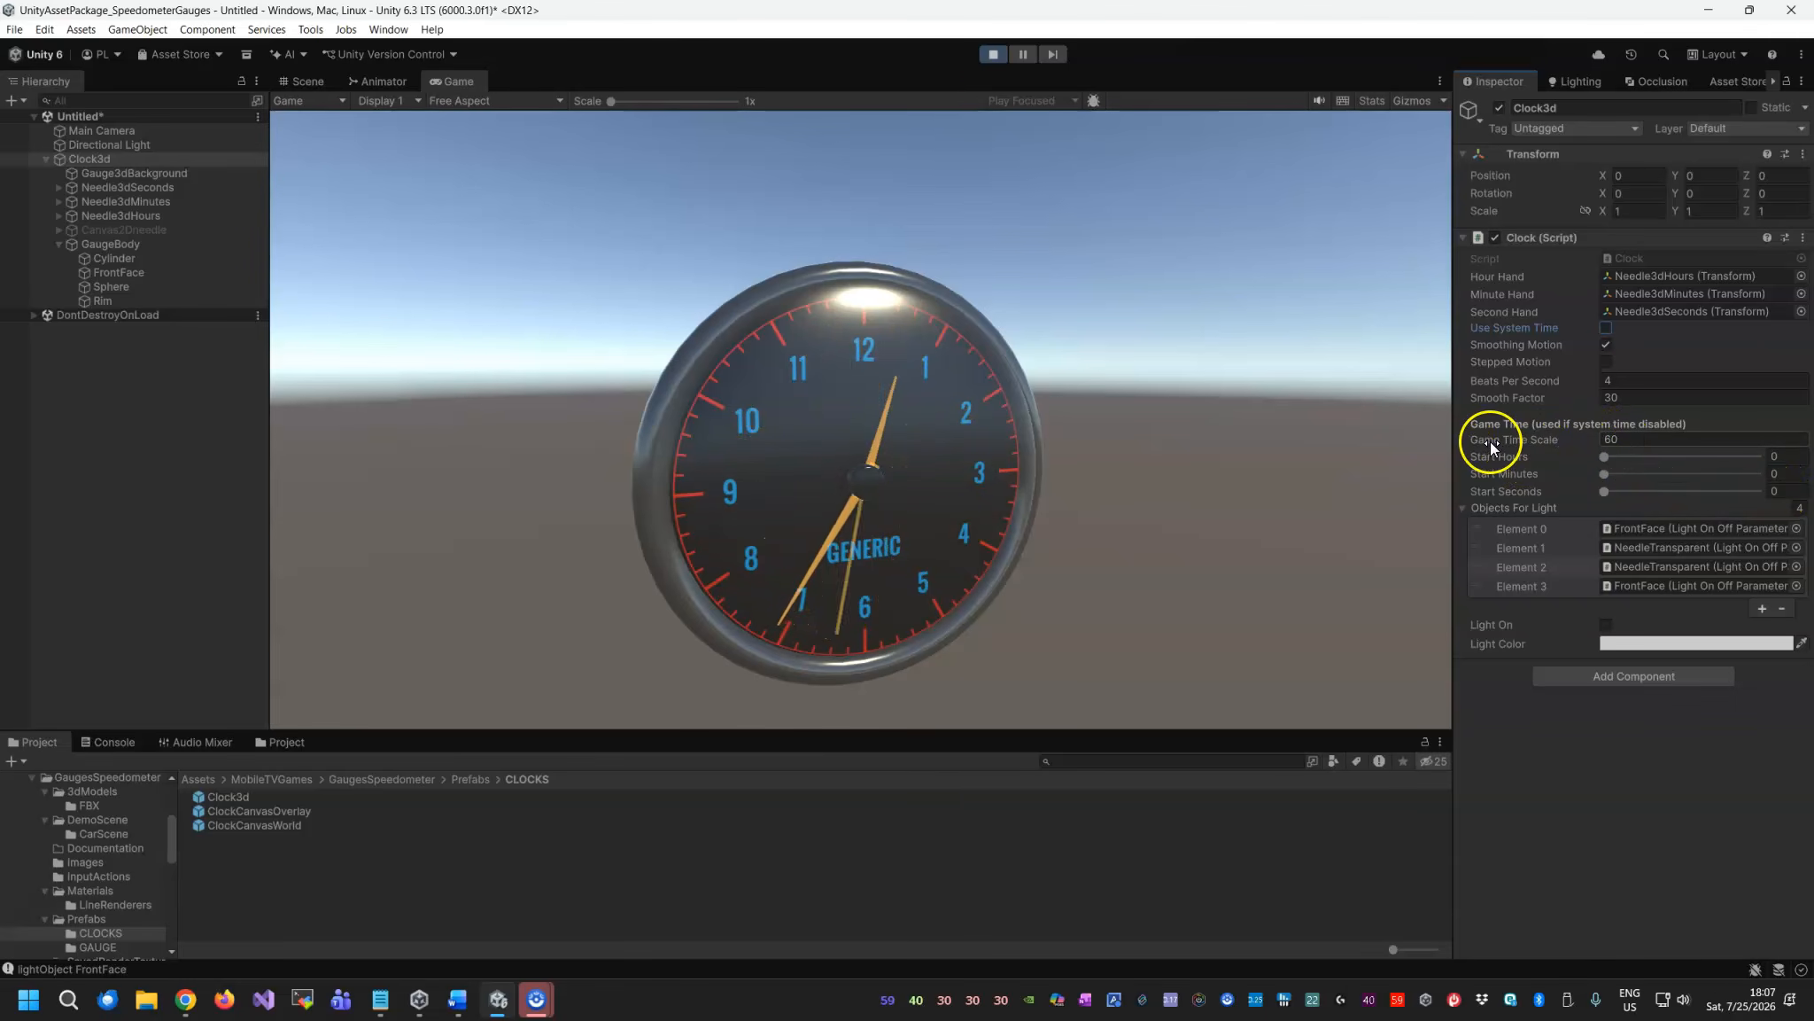
{"action": "left_click", "coordinate": [1507, 490]}
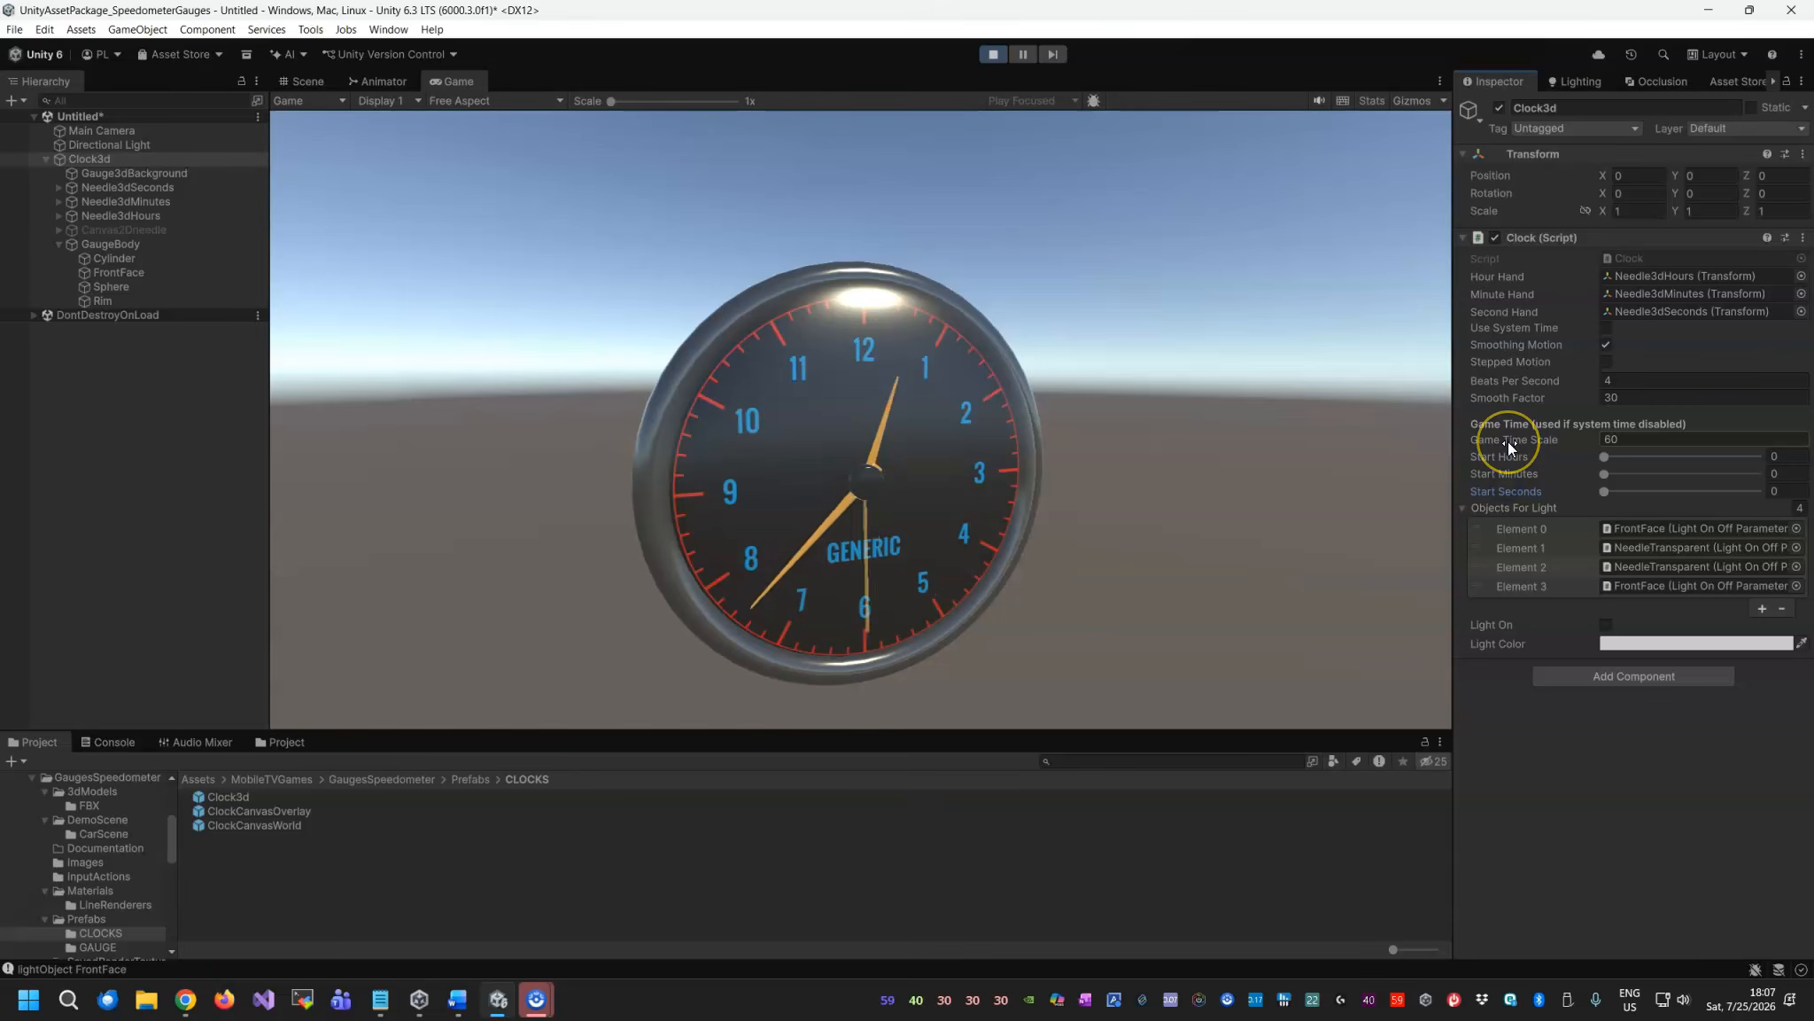
Try a Game Time Scale of 1 and then 5, and set the start time to 8 hours, 32 minutes and 44 seconds.
{"action": "left_click", "coordinate": [1610, 440]}
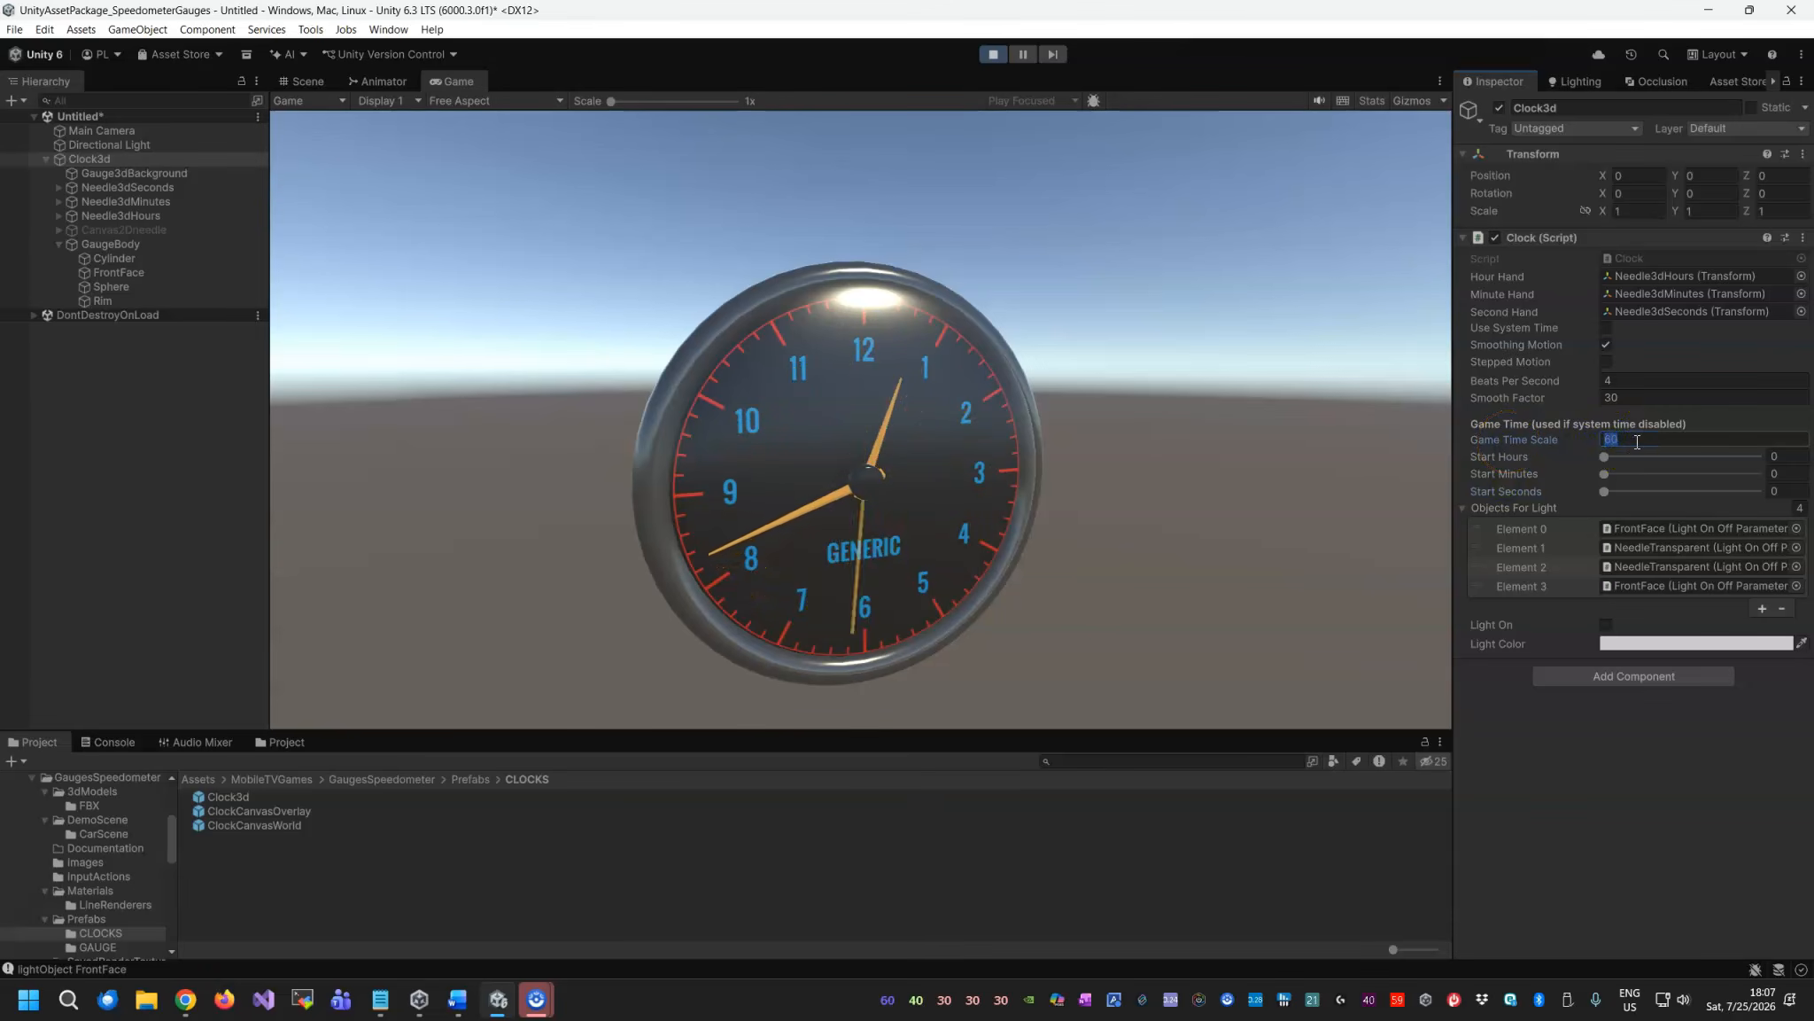
{"action": "type", "text": "1"}
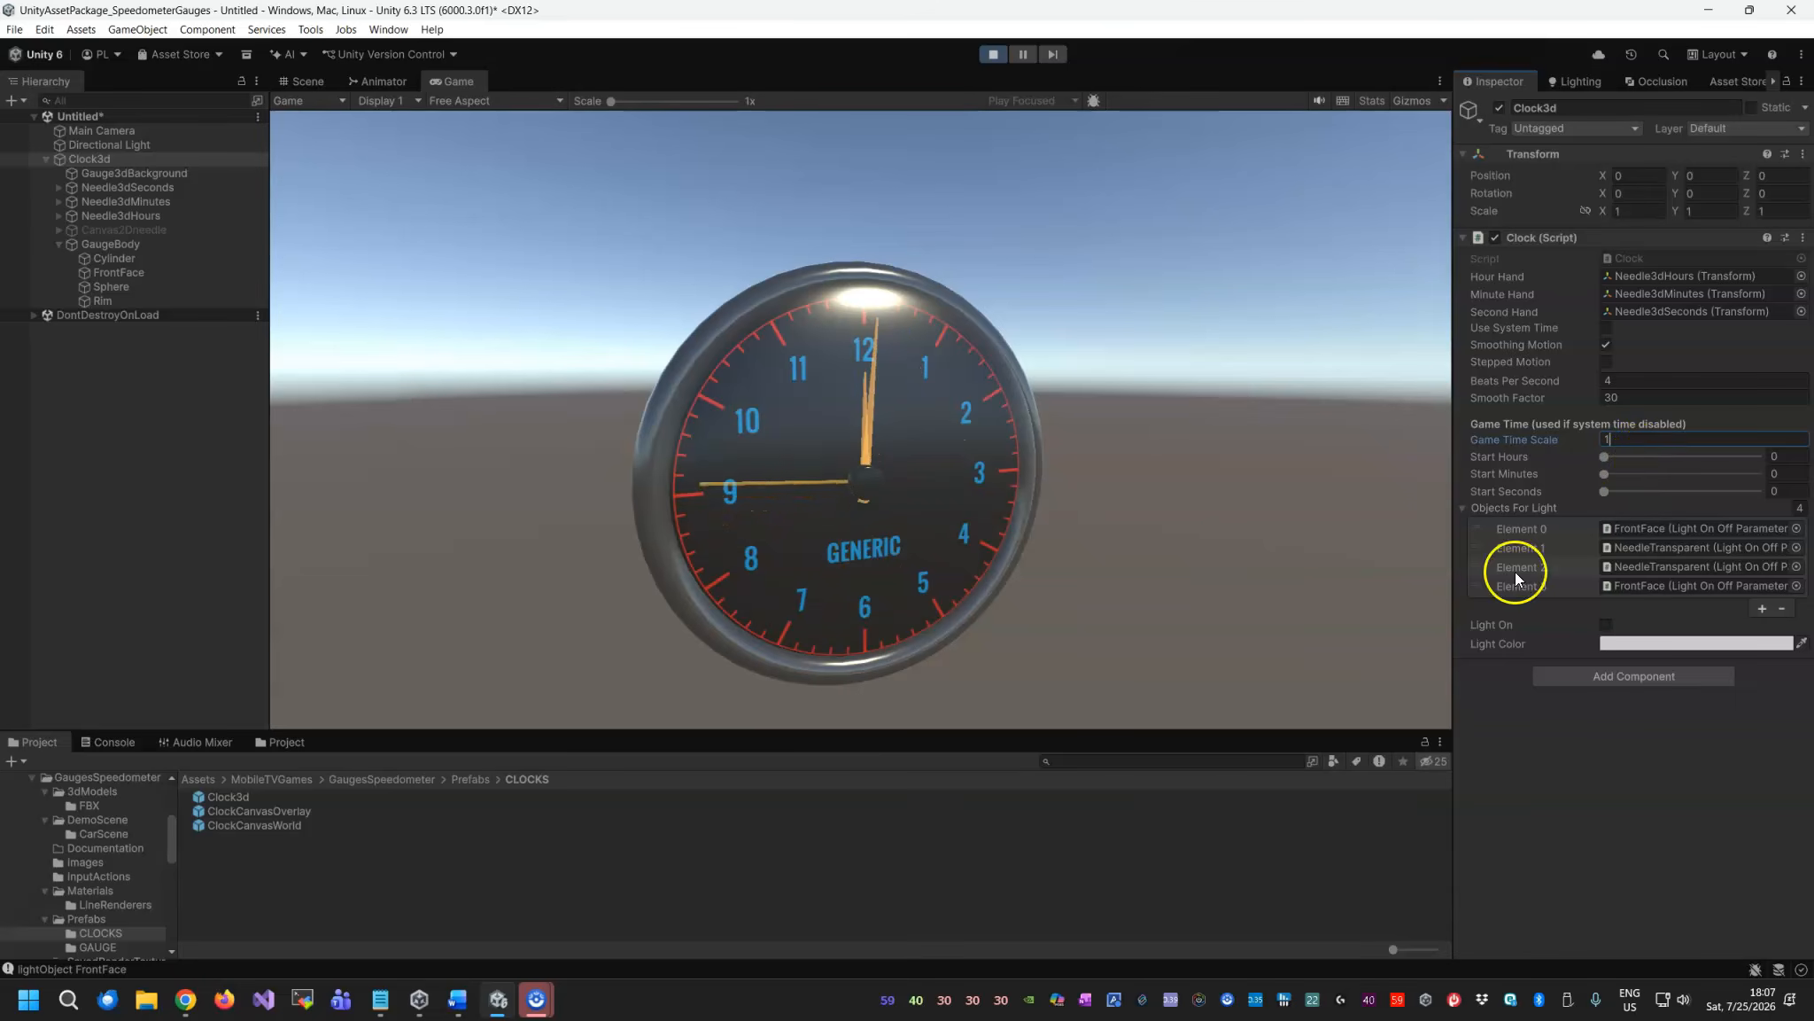
{"action": "left_click_drag", "start_coordinate": [1619, 439], "coordinate": [1591, 436]}
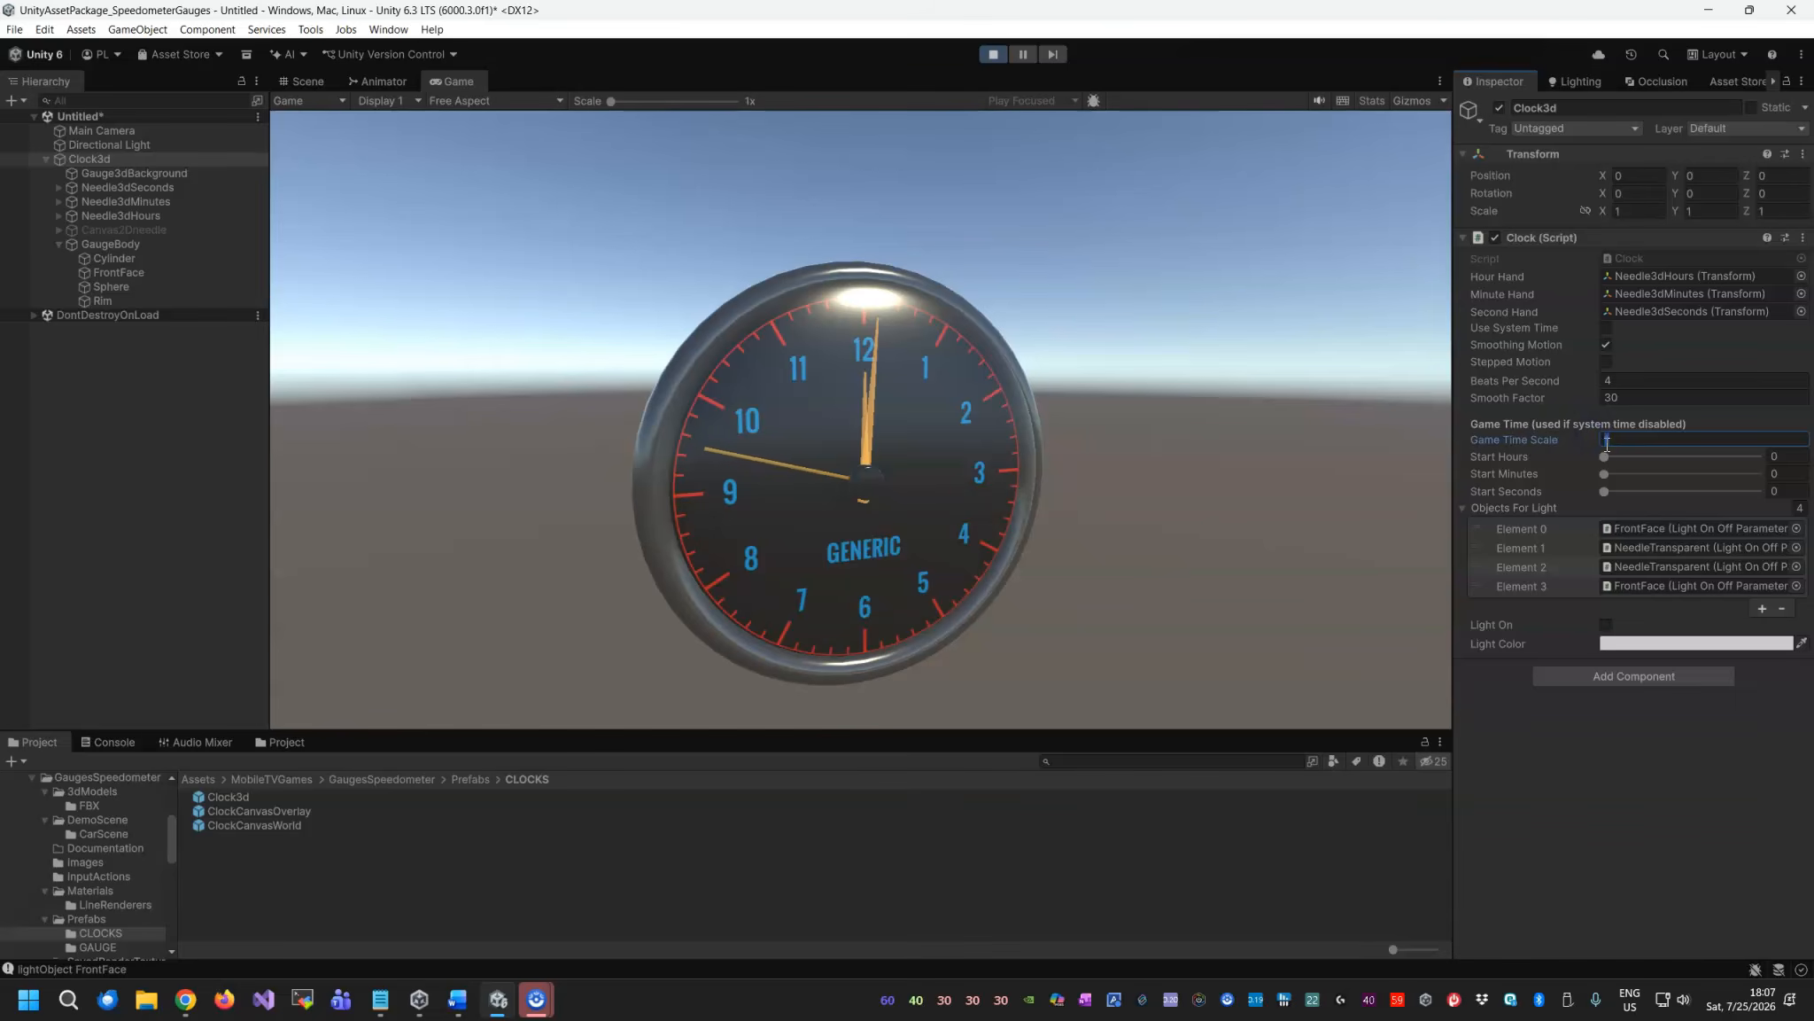
{"action": "type", "text": "2"}
{"action": "key", "text": "BackSpace"}
{"action": "type", "text": "5"}
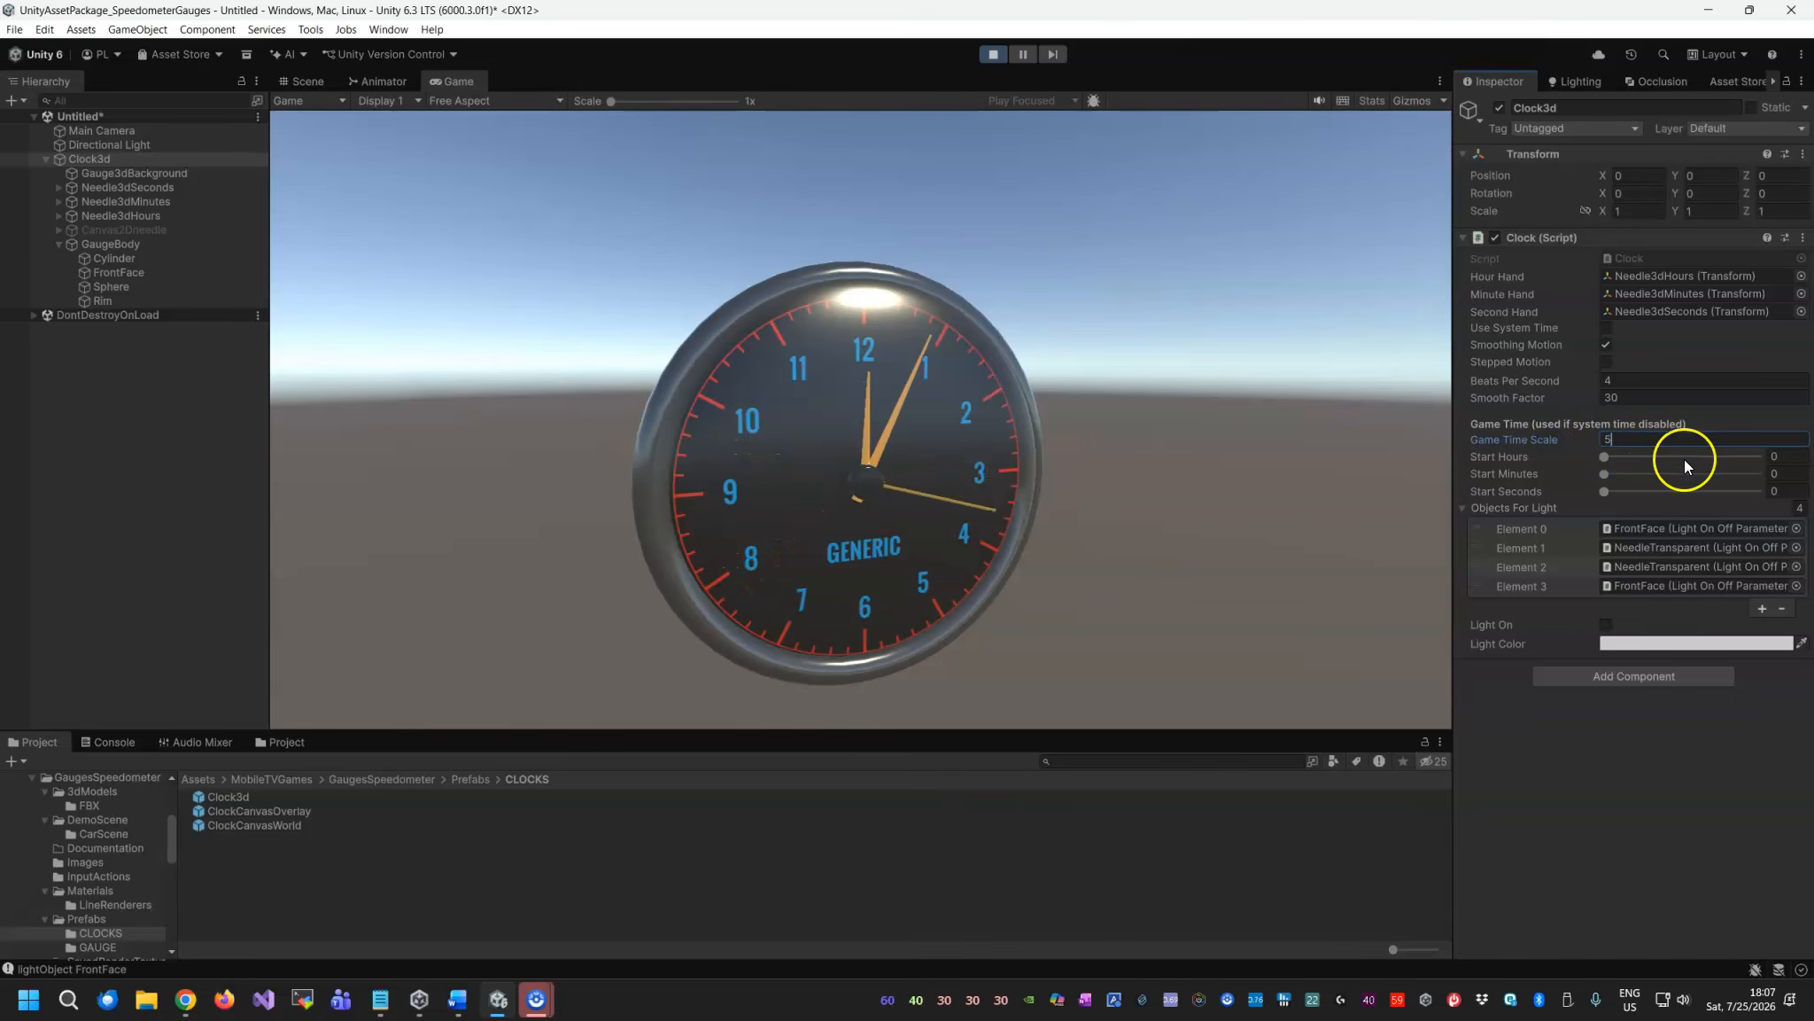
{"action": "left_click_drag", "start_coordinate": [1605, 457], "coordinate": [1717, 492]}
{"action": "left_click", "coordinate": [1608, 492]}
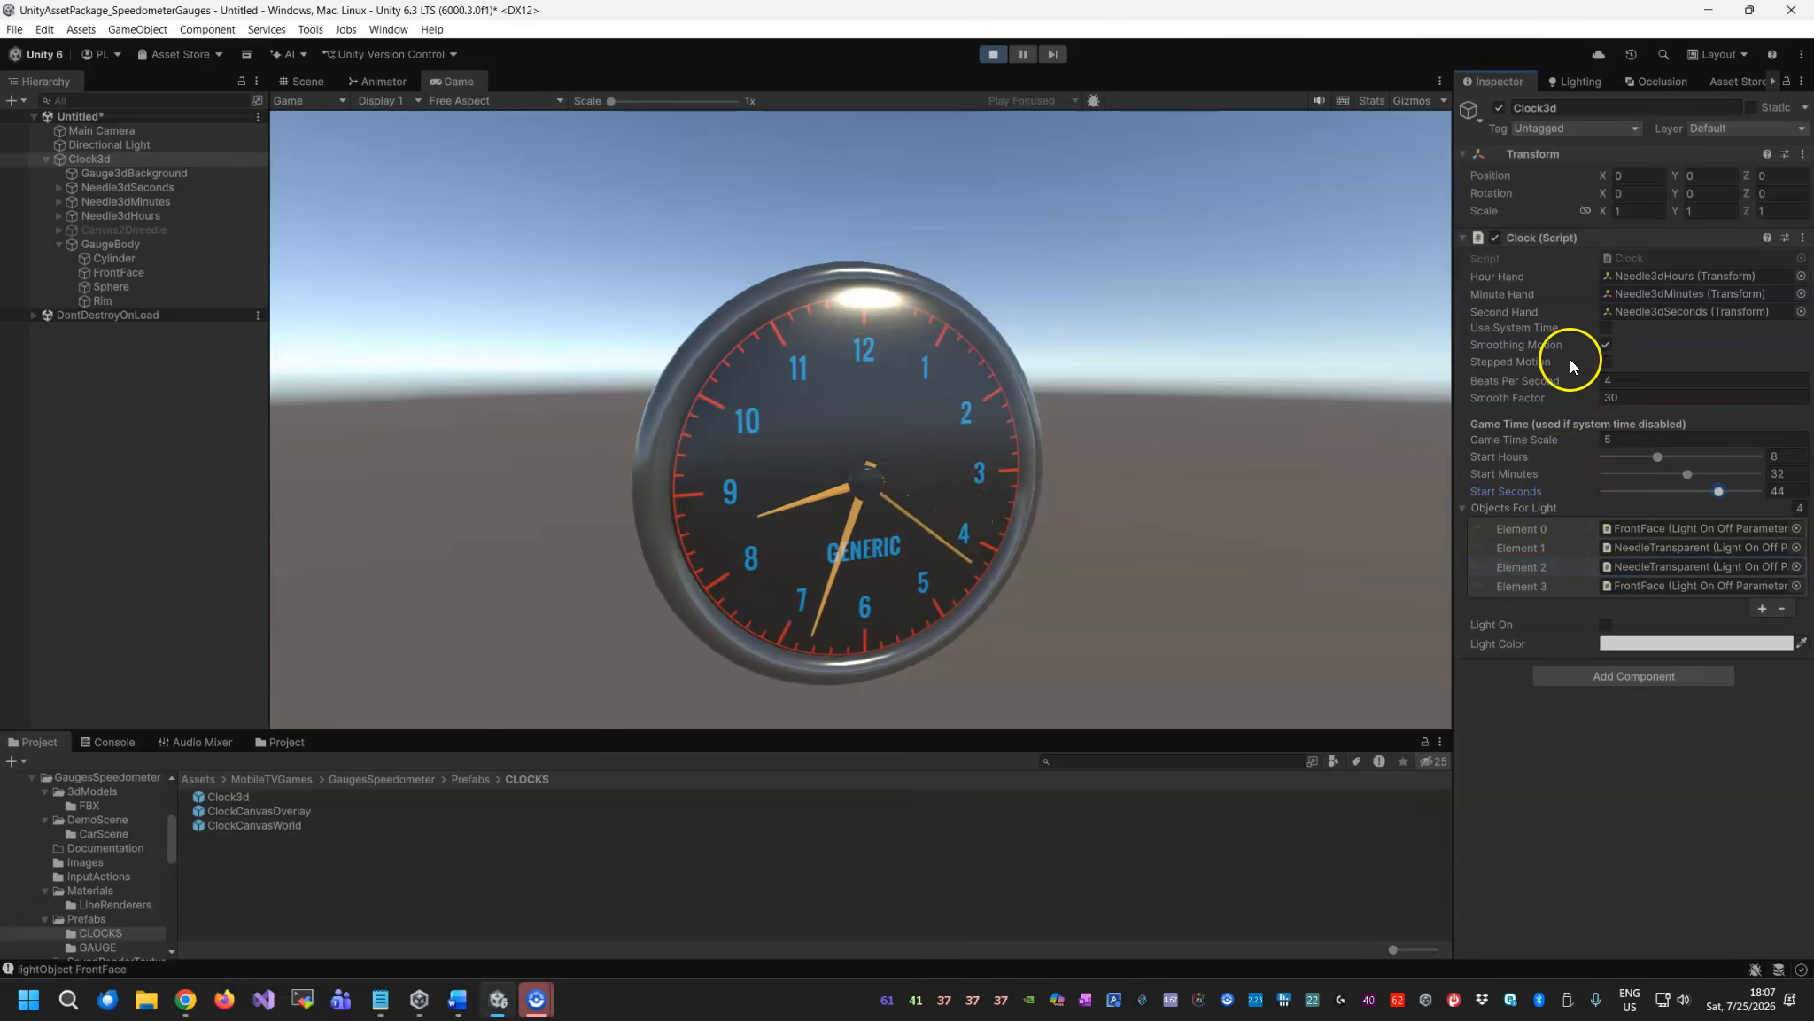
Compare Stepped Motion on and off under game time and system time, ending with stepped motion enabled and system time disabled.
{"action": "left_click", "coordinate": [1607, 360]}
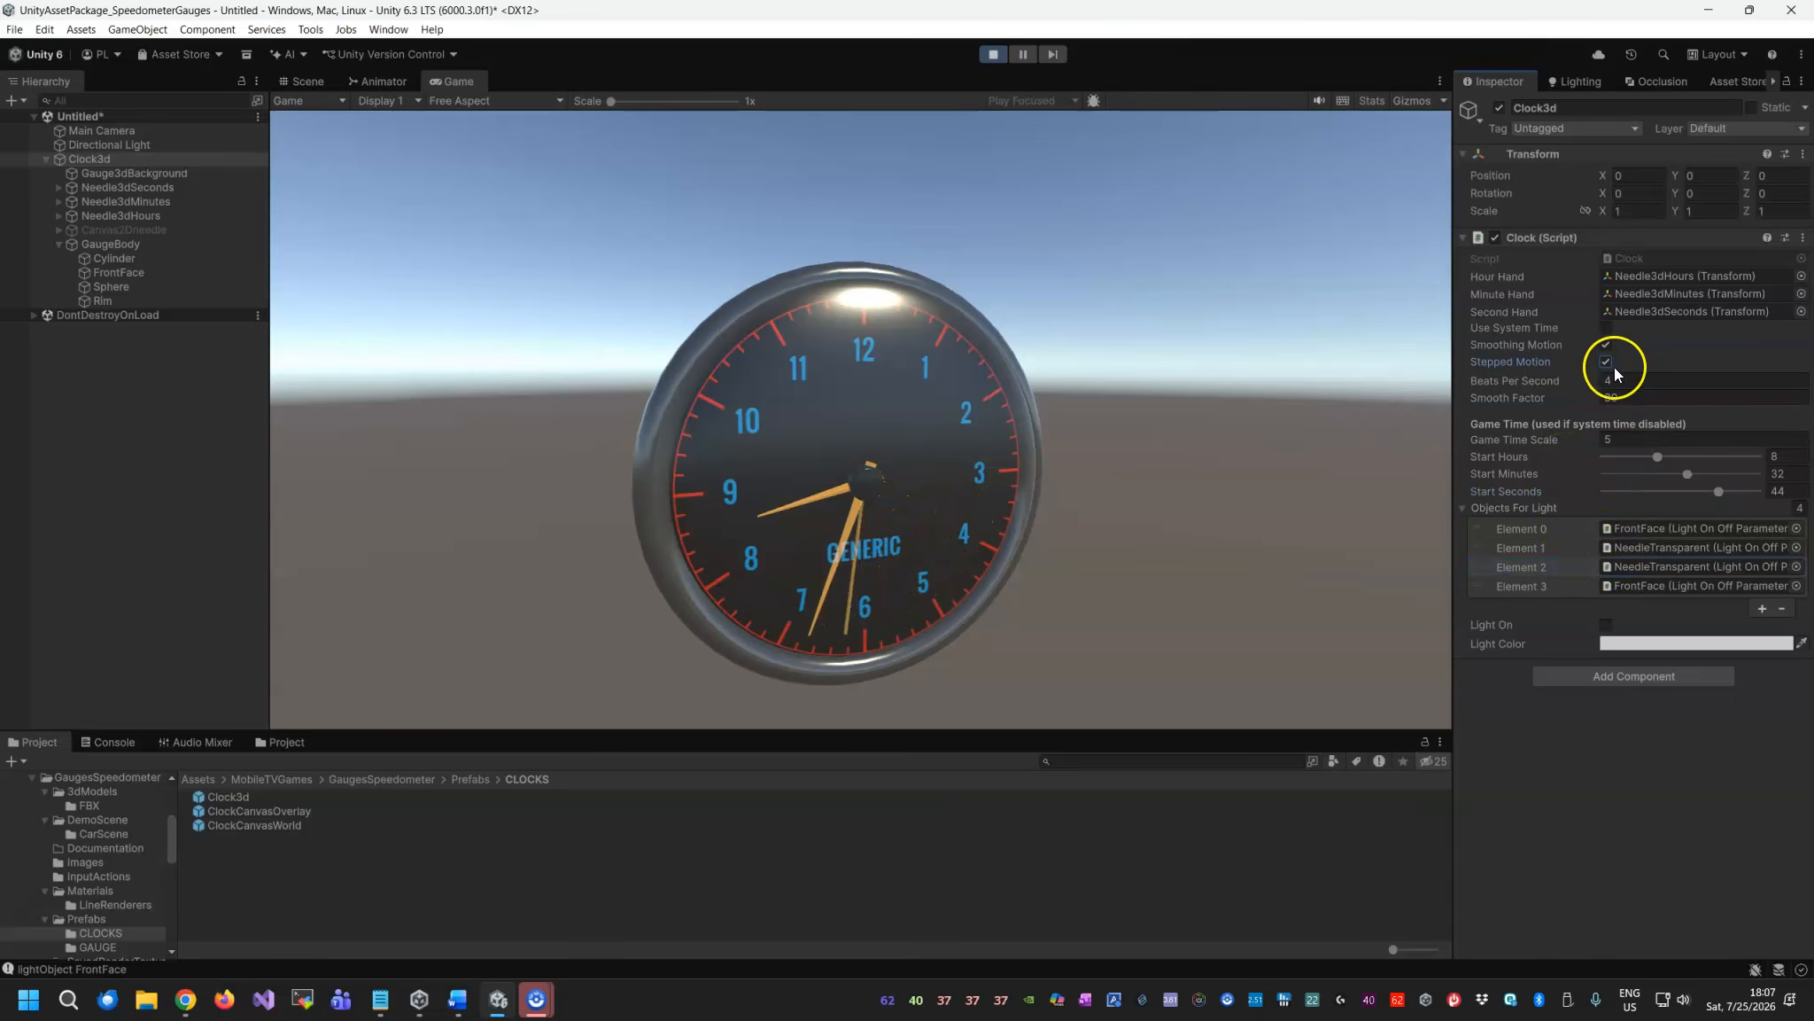
{"action": "left_click", "coordinate": [1606, 362]}
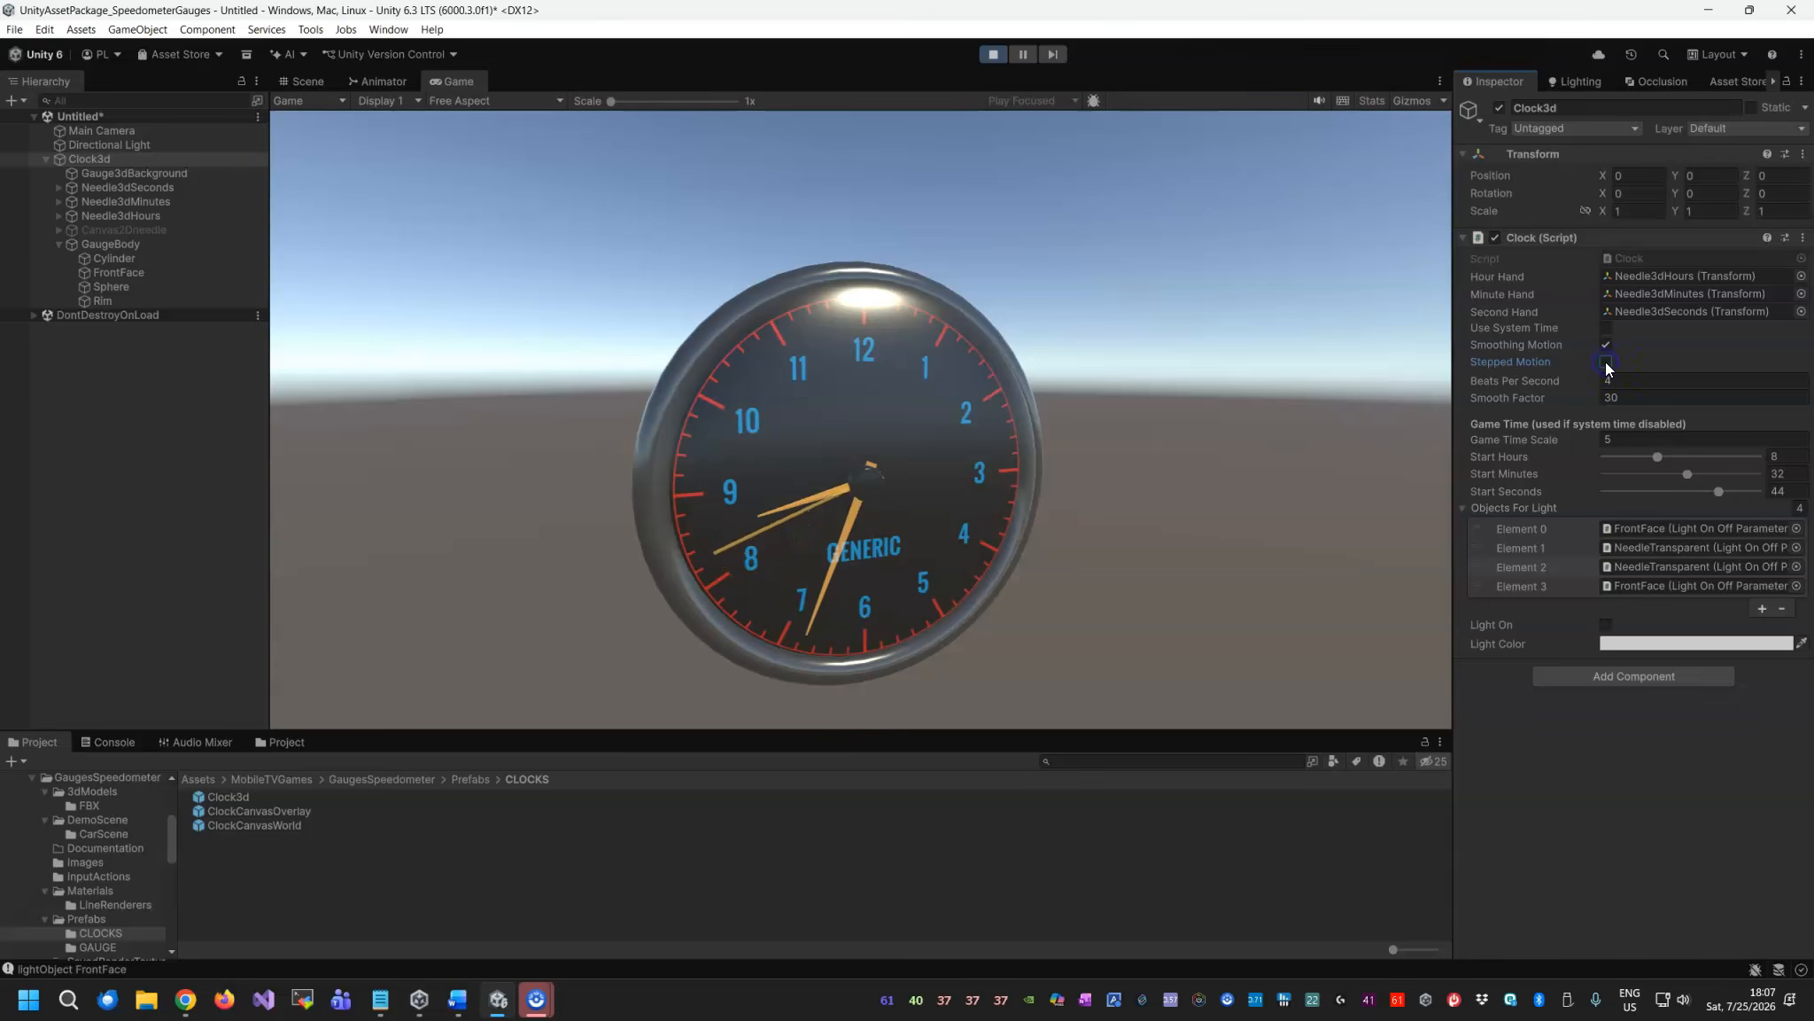
{"action": "left_click", "coordinate": [1605, 327]}
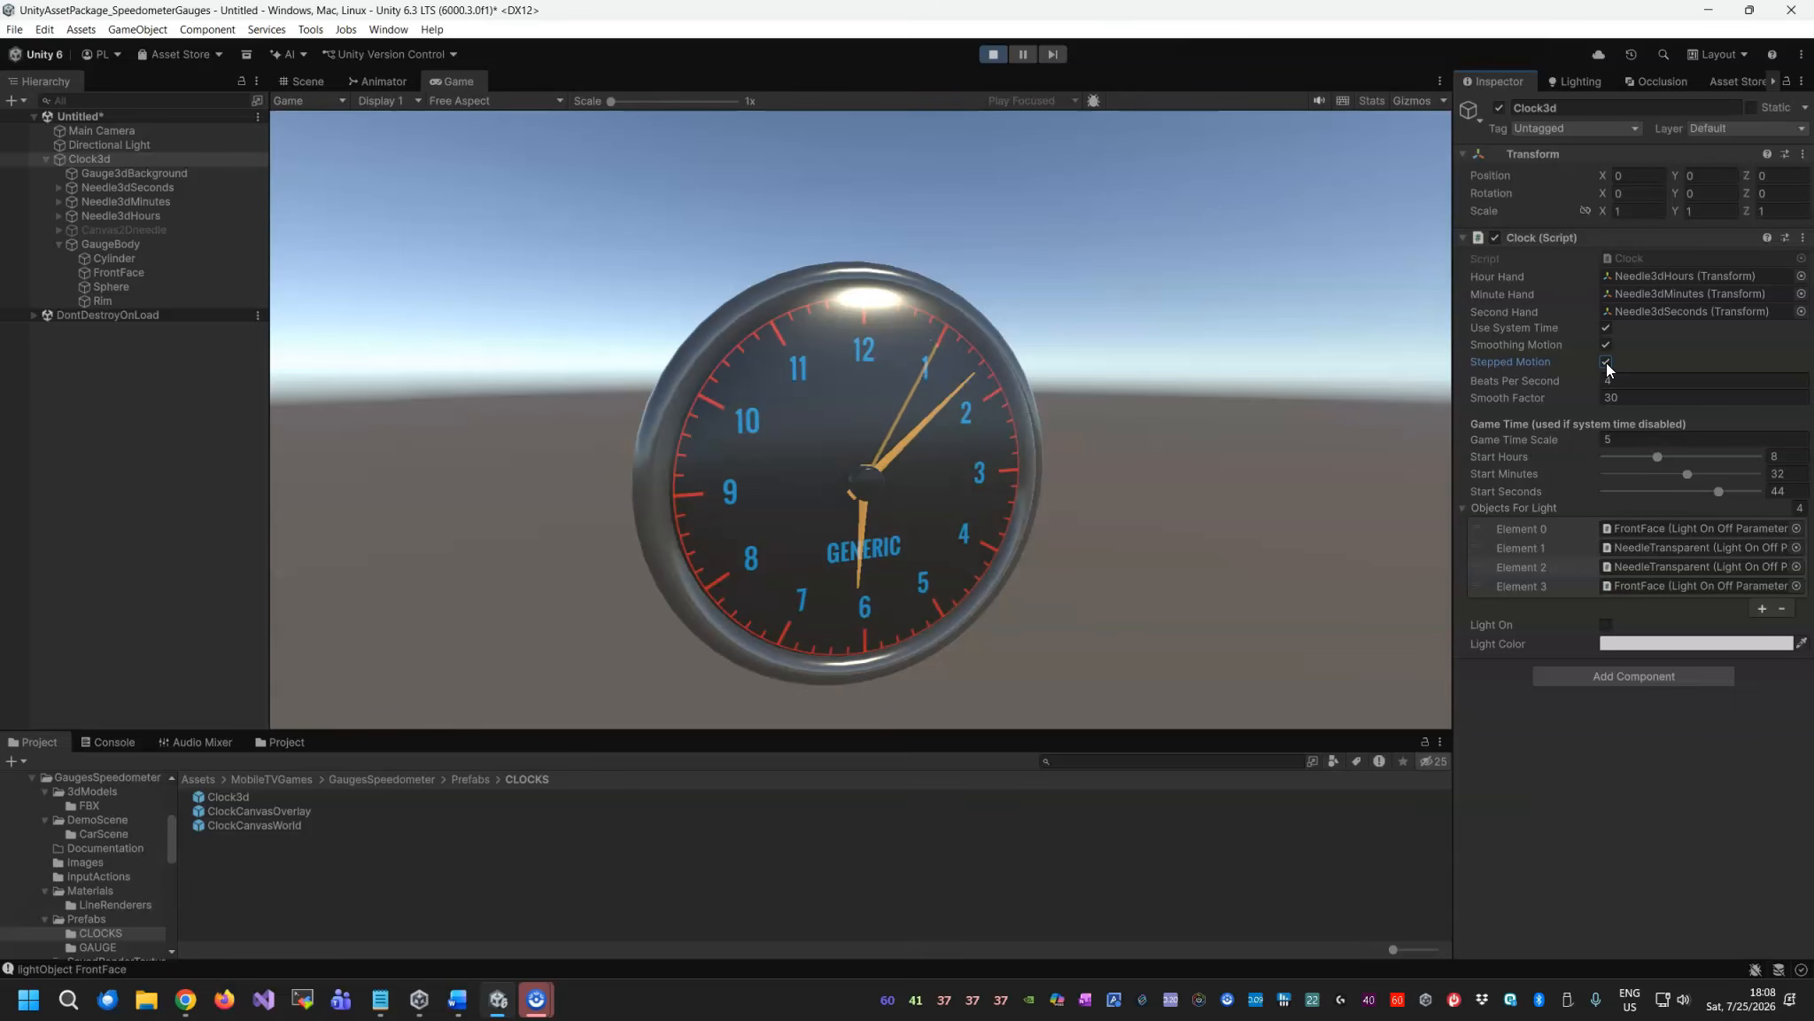
{"action": "left_click", "coordinate": [1606, 363]}
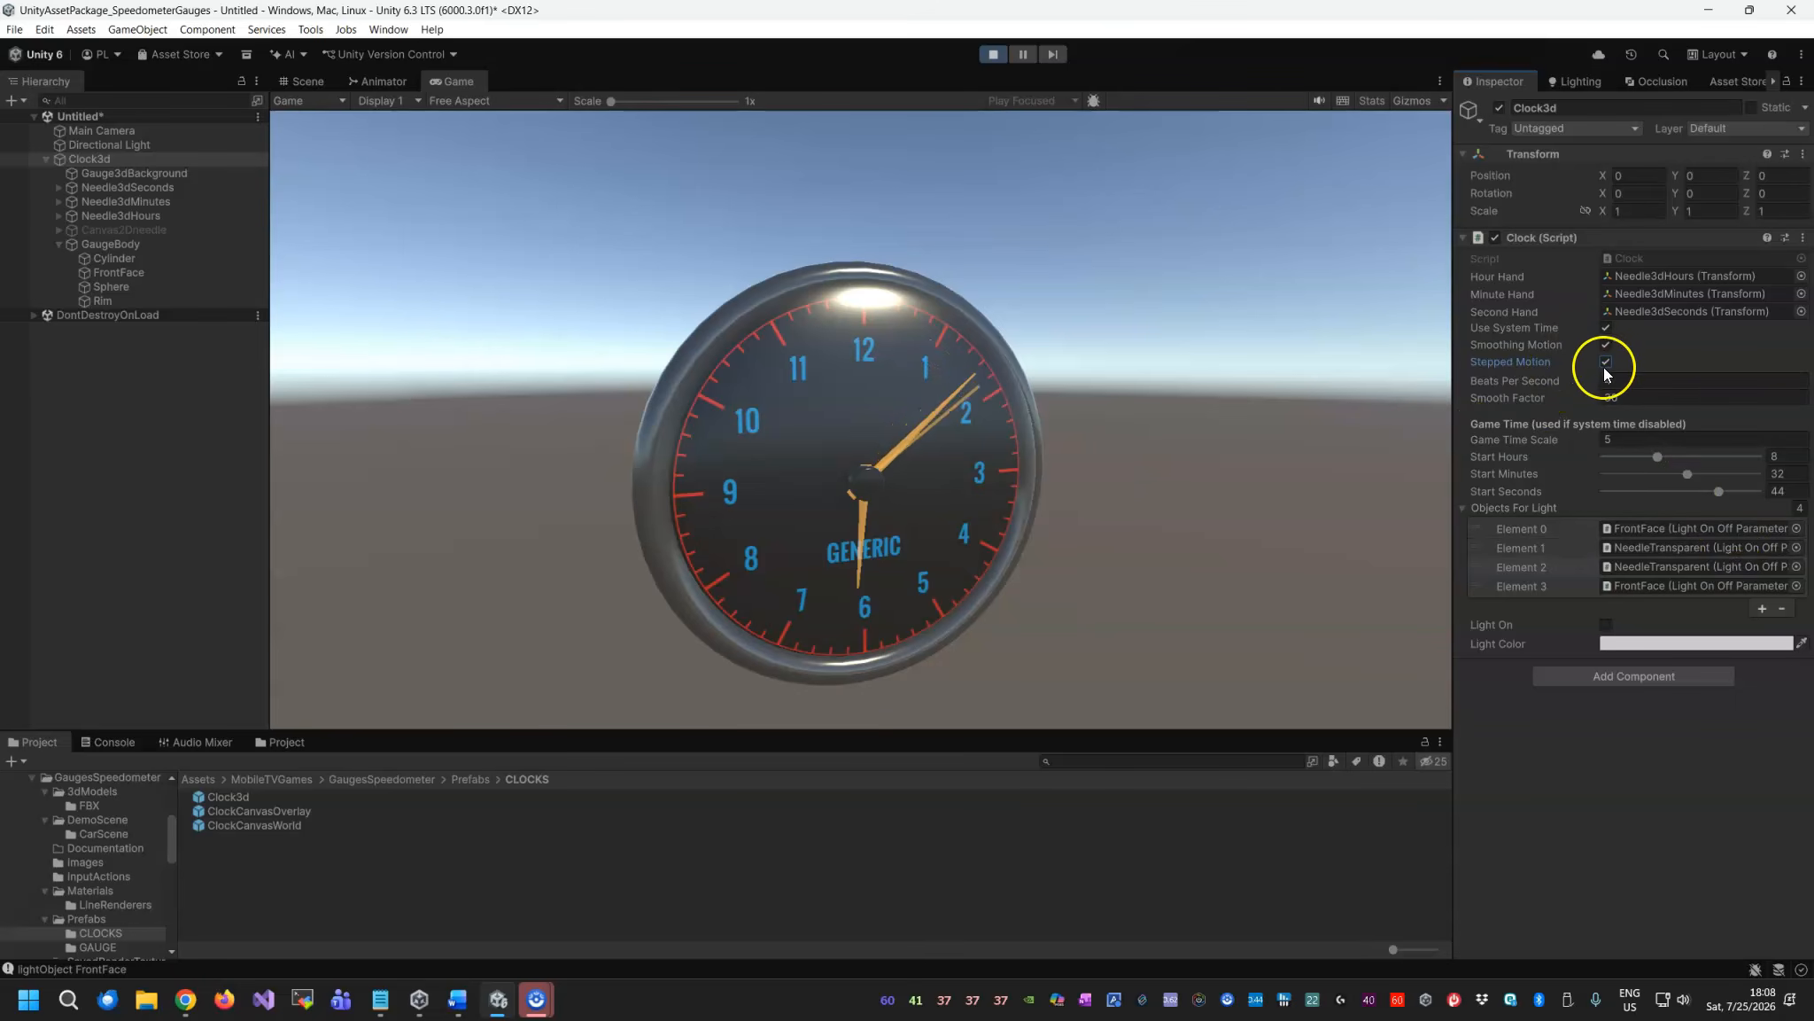
{"action": "left_click", "coordinate": [1606, 330]}
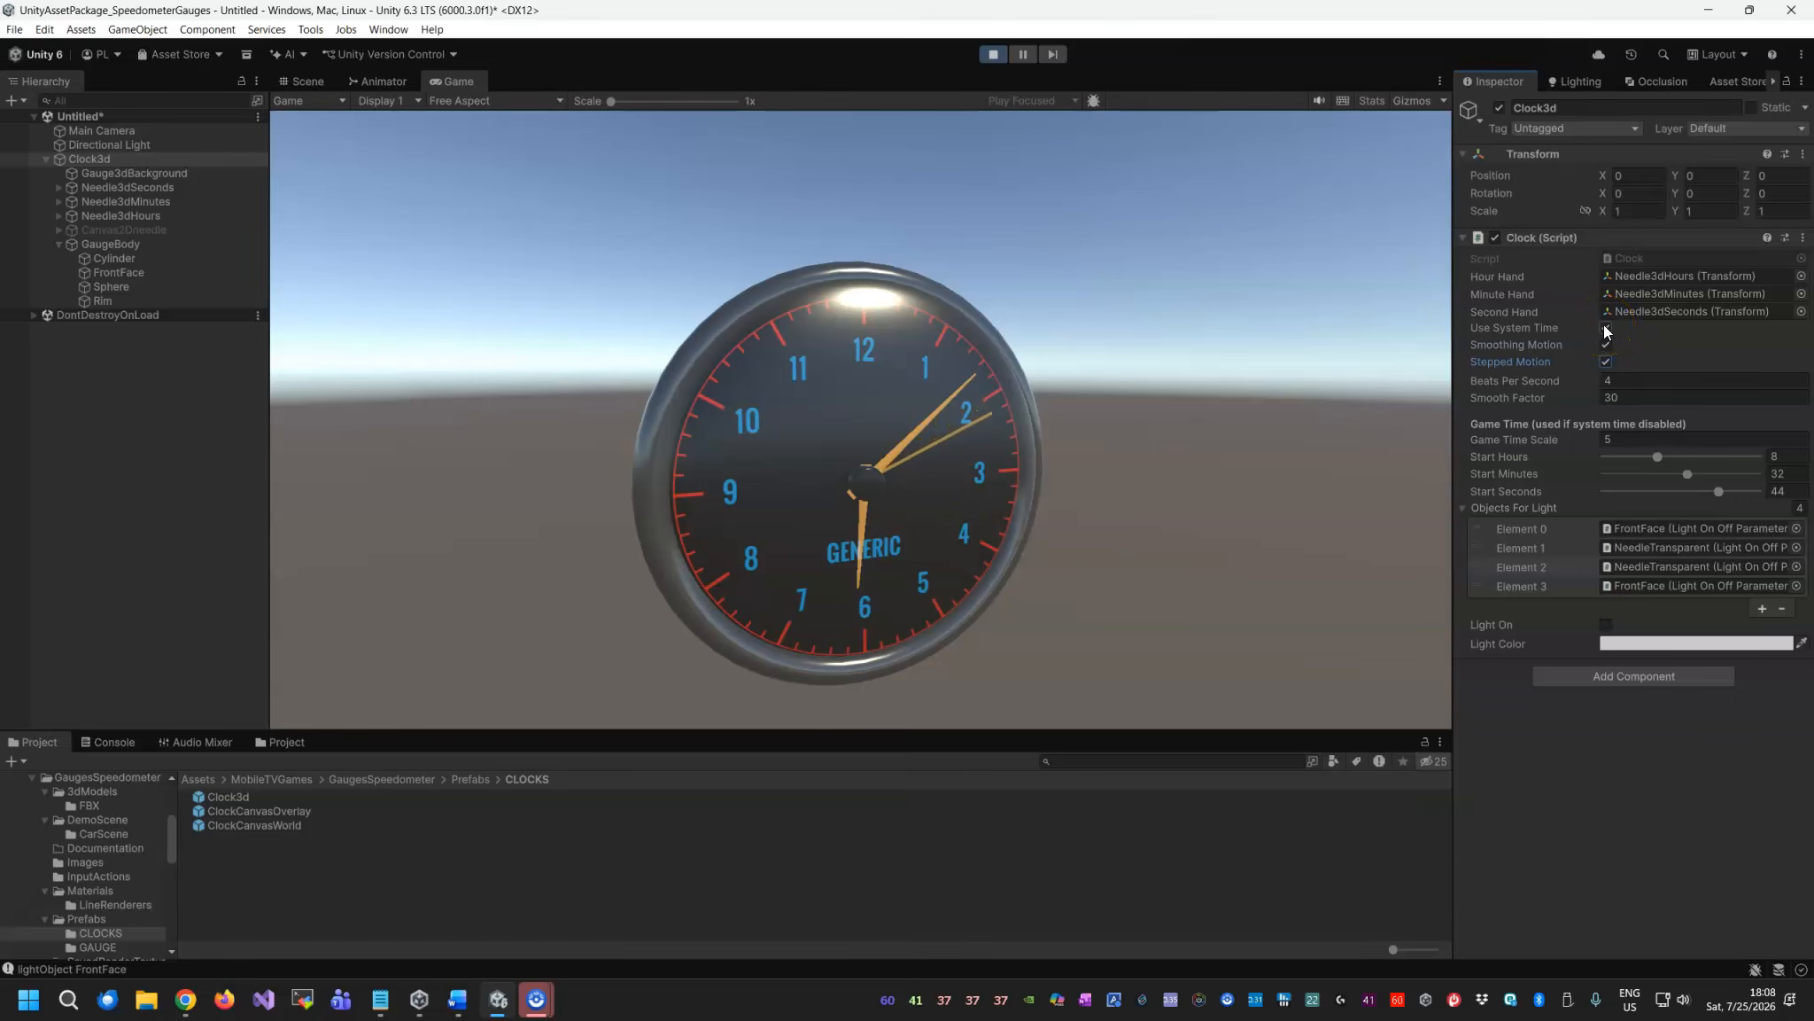
{"action": "left_click", "coordinate": [1605, 328]}
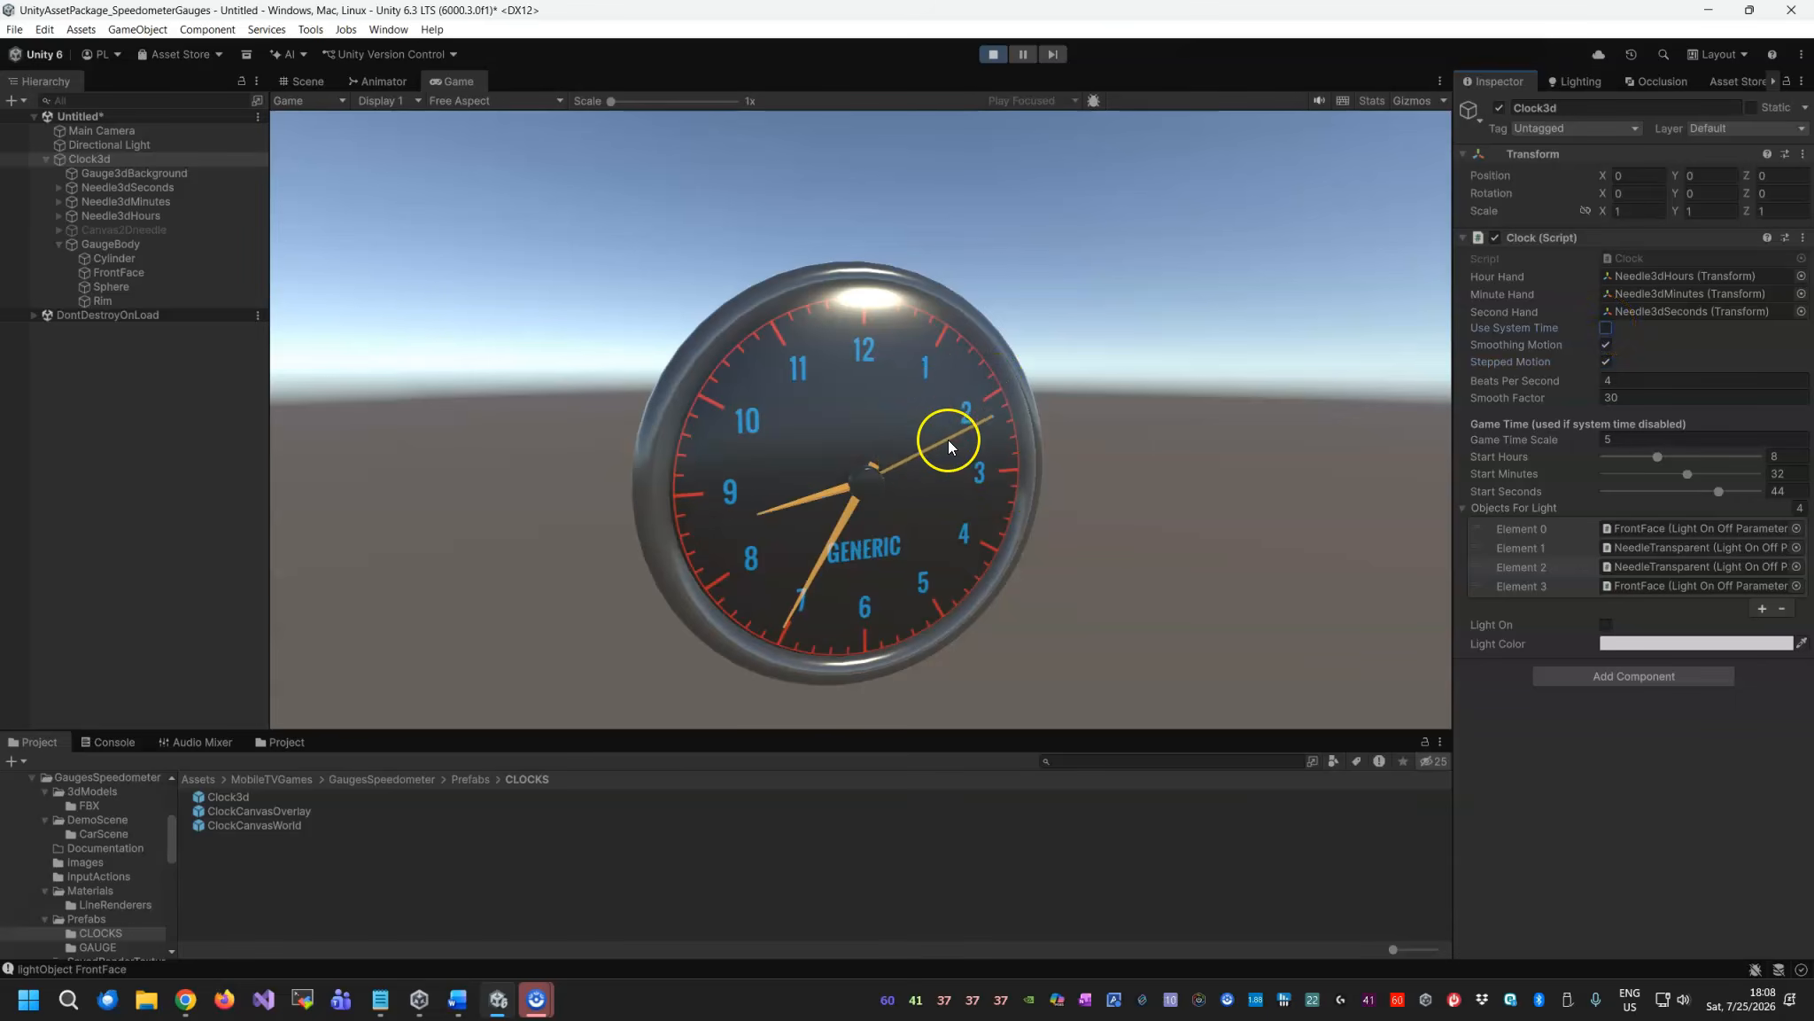
Set the Game Time Scale to 1 and stop the running scene.
{"action": "left_click", "coordinate": [1610, 439]}
{"action": "type", "text": "1"}
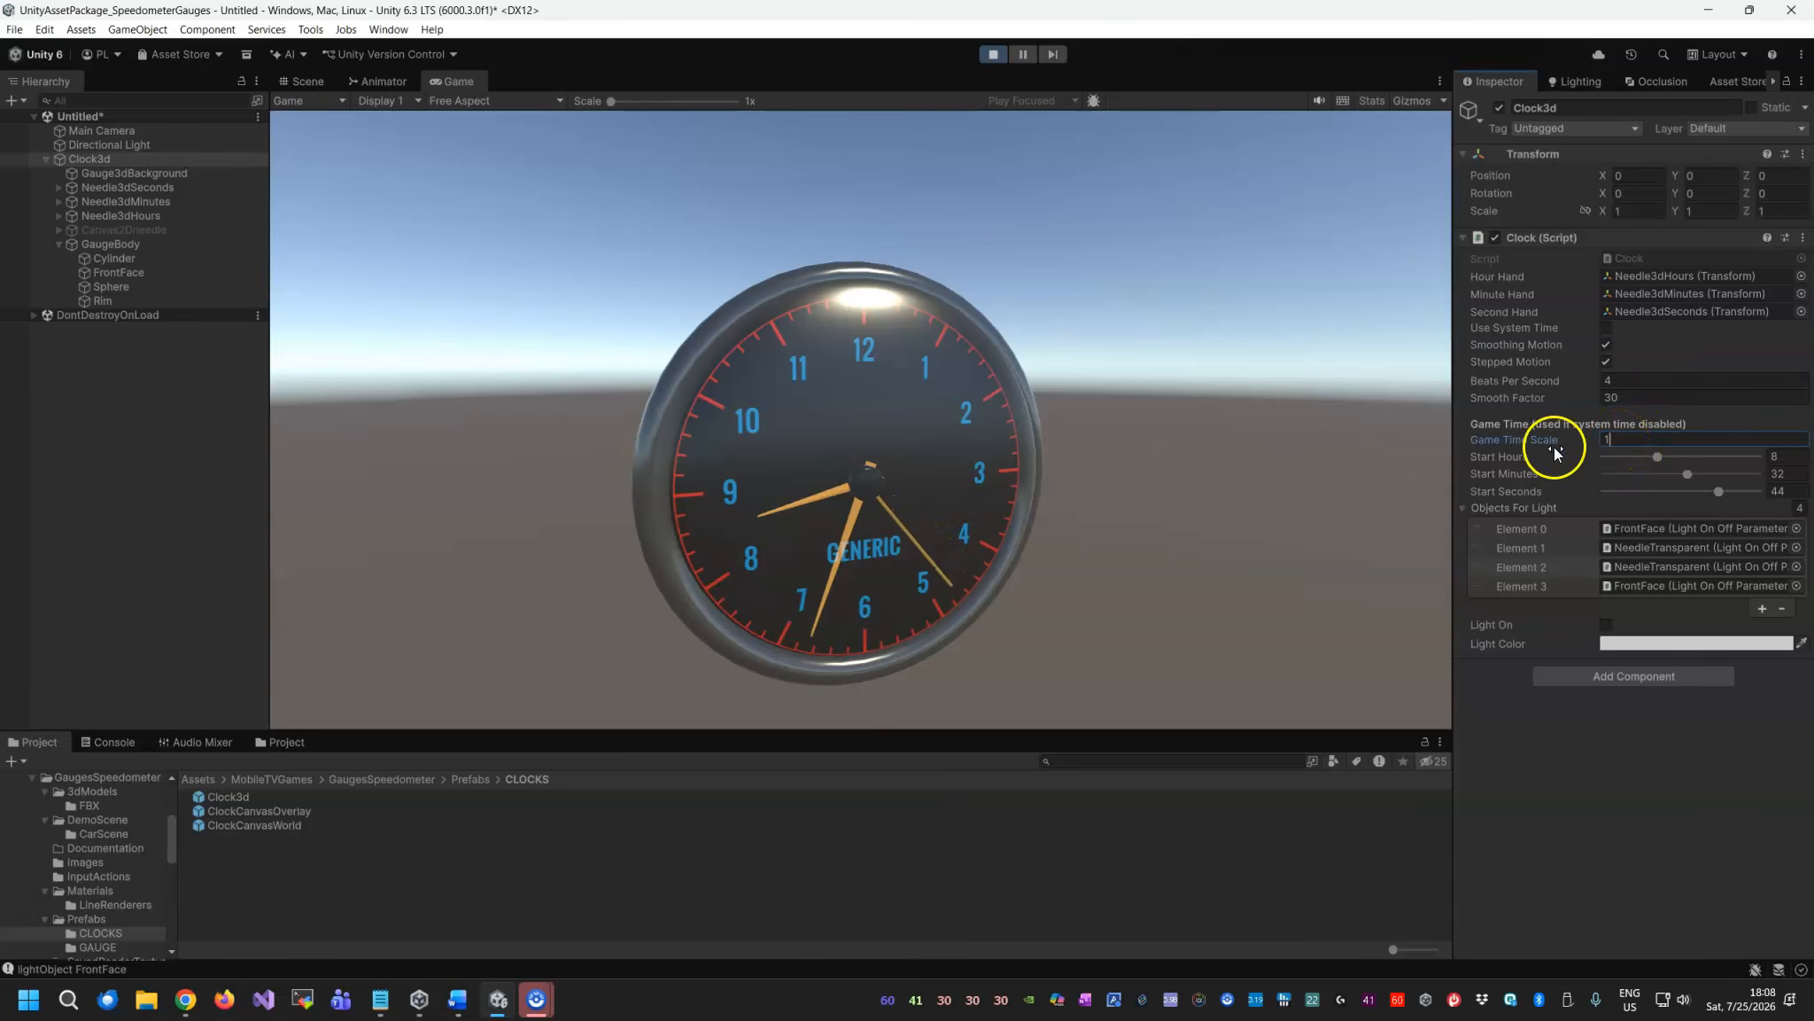
{"action": "left_click", "coordinate": [991, 56]}
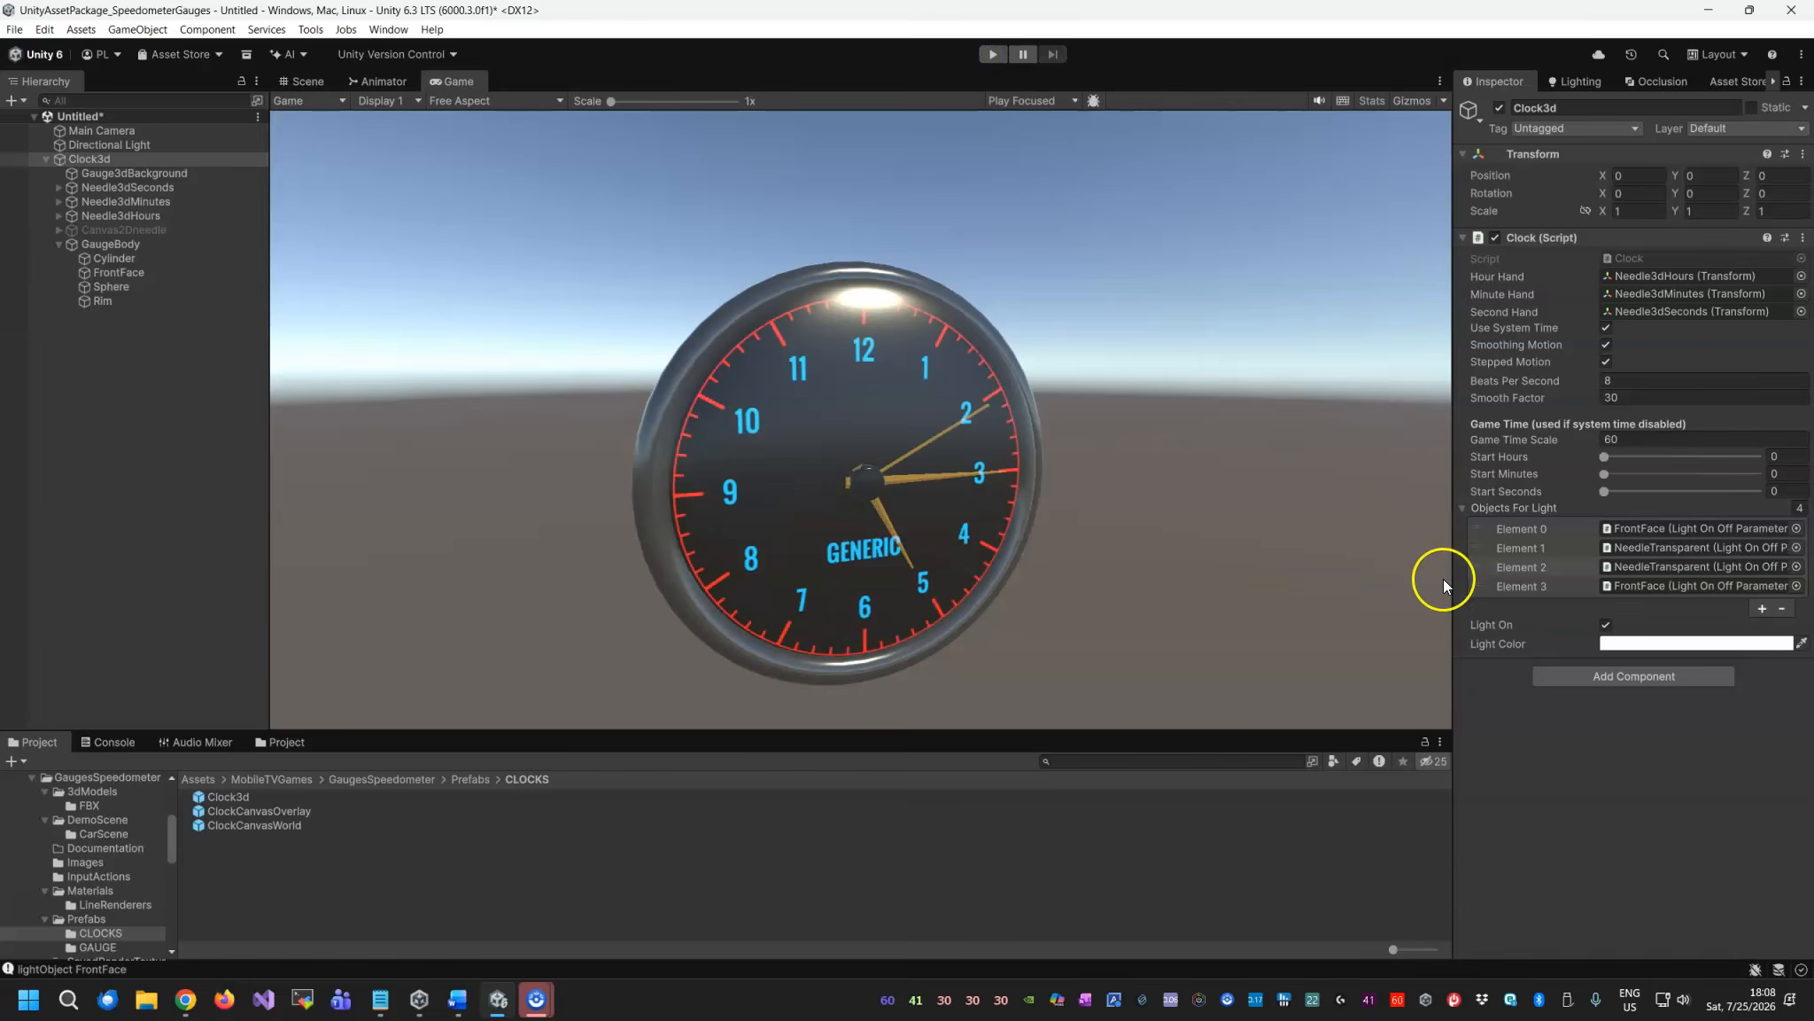
Set Clock3d's Start Hours to 12 and run the scene with Use System Time disabled.
{"action": "mouse_move", "coordinate": [1523, 446]}
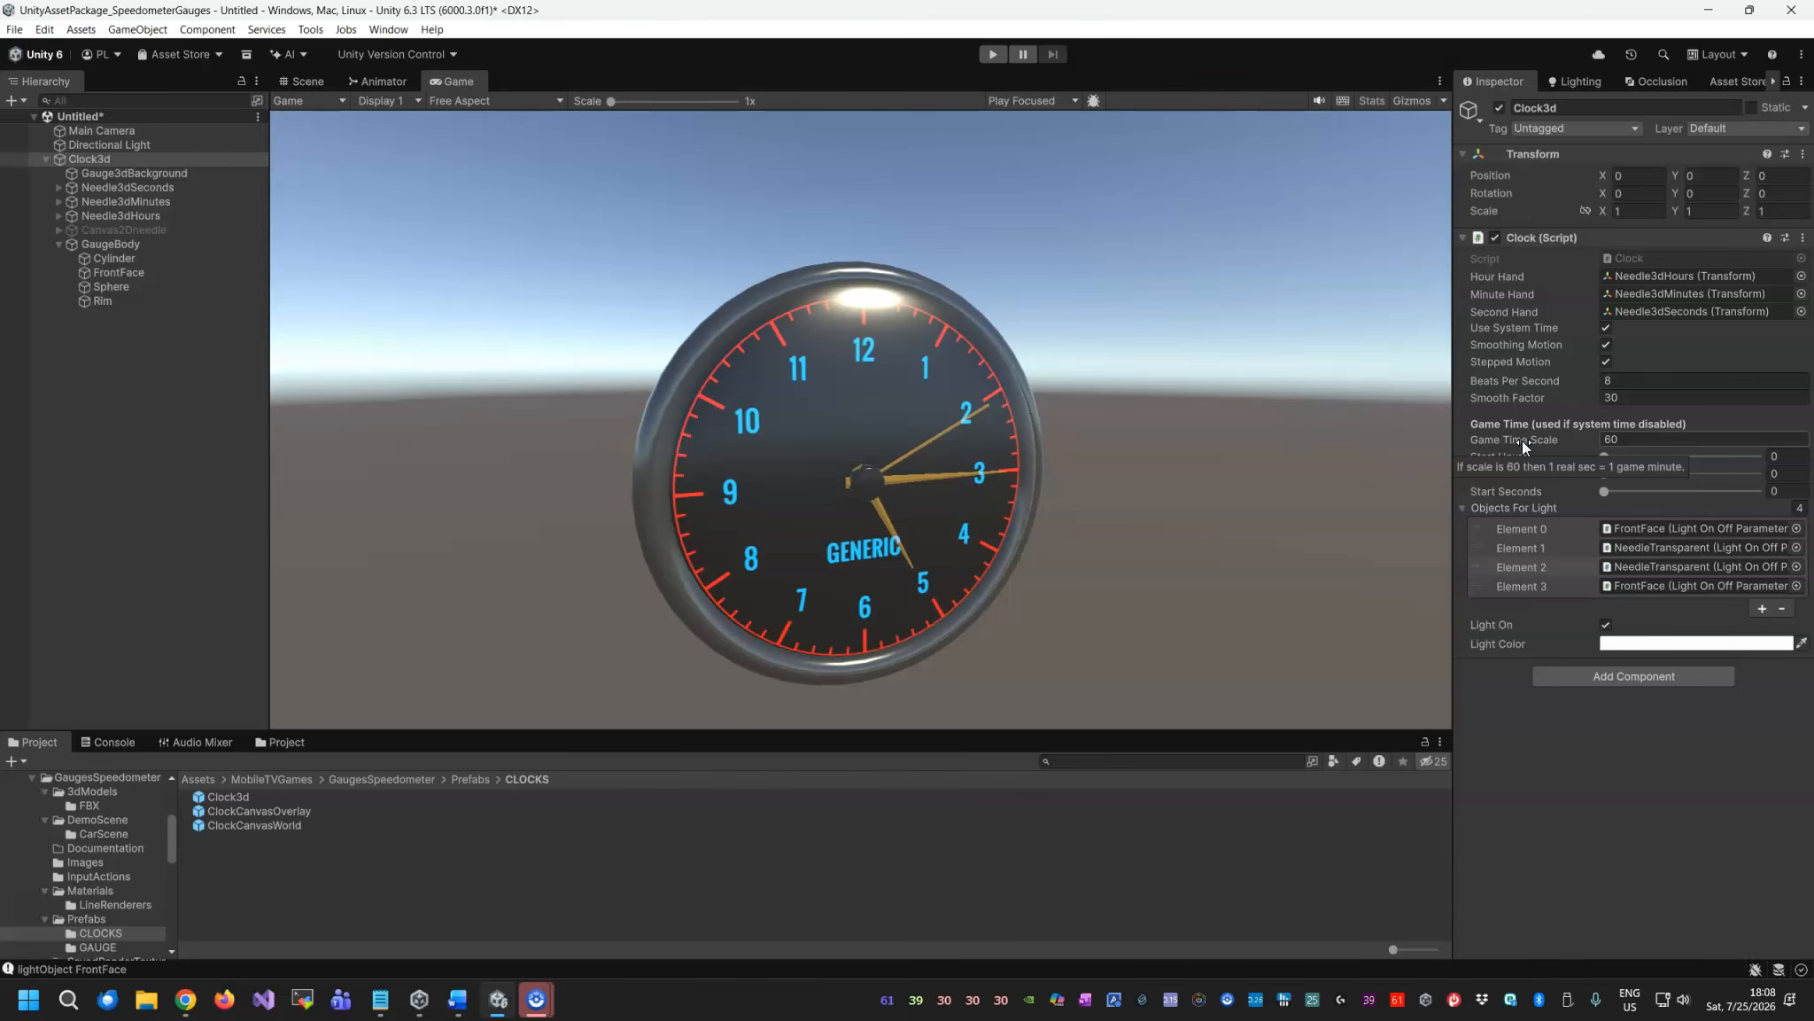
{"action": "left_click", "coordinate": [1614, 438]}
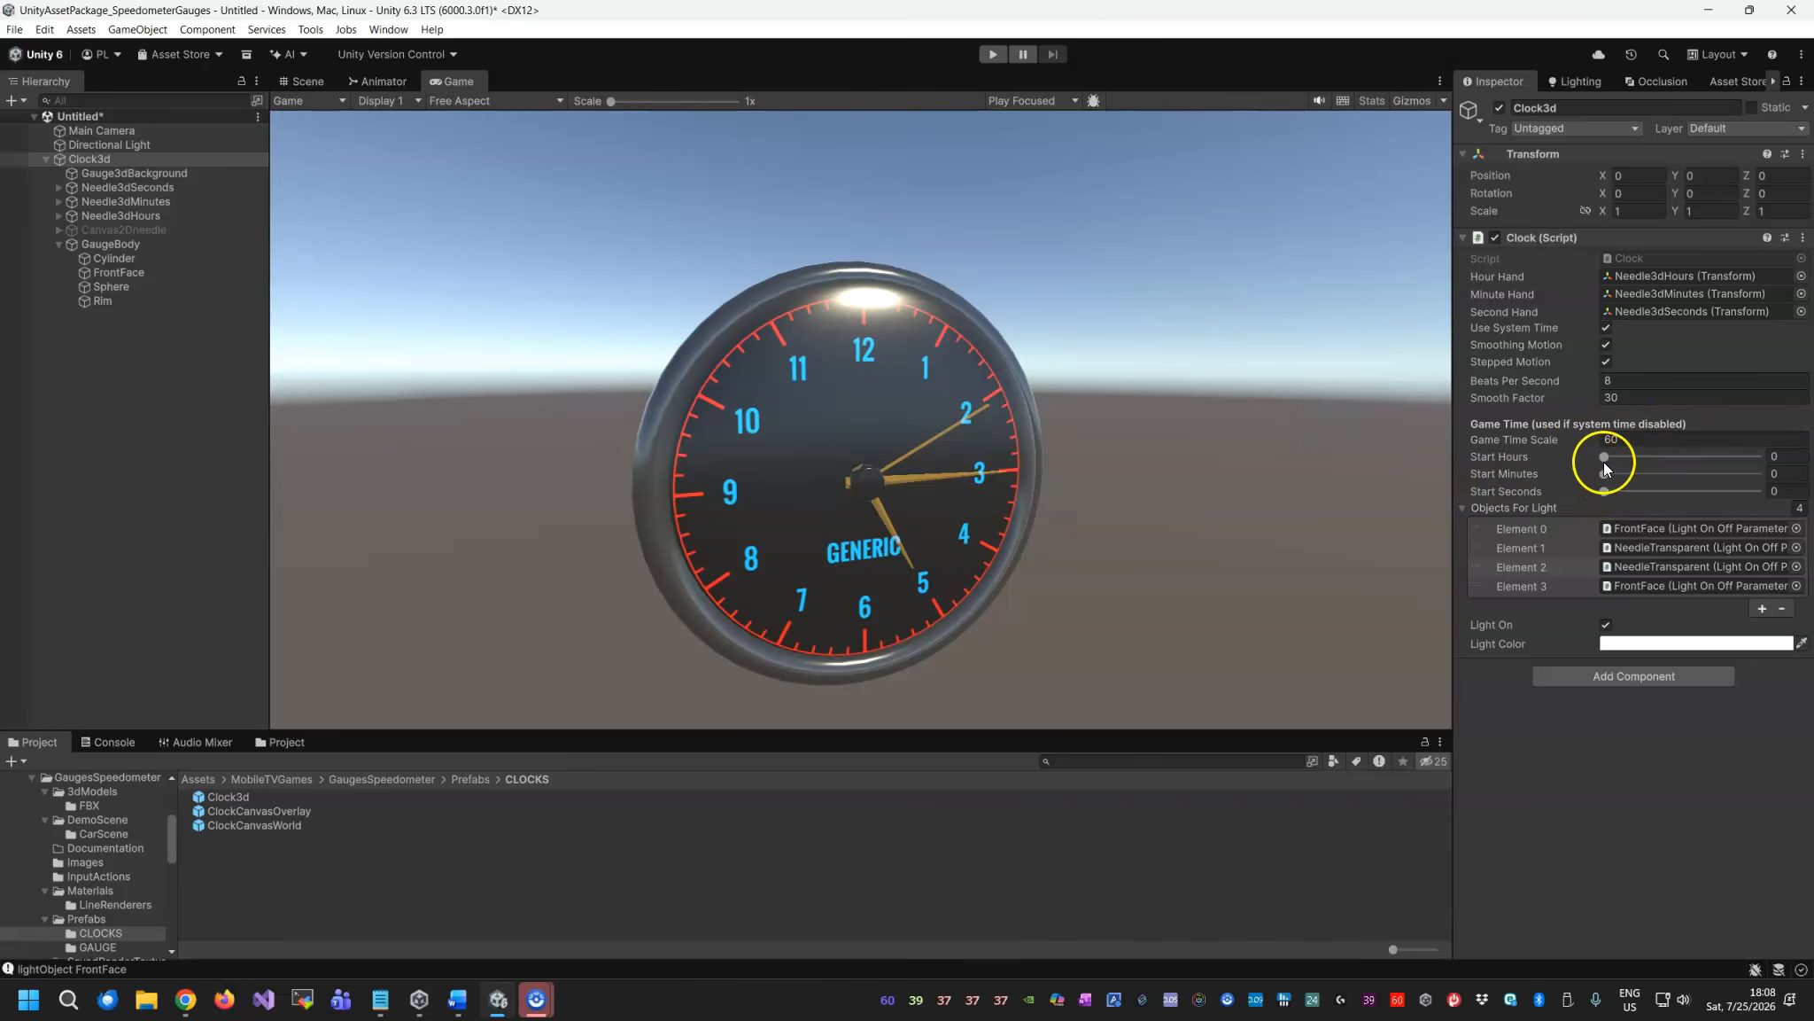
{"action": "left_click", "coordinate": [1623, 494]}
{"action": "left_click", "coordinate": [993, 54]}
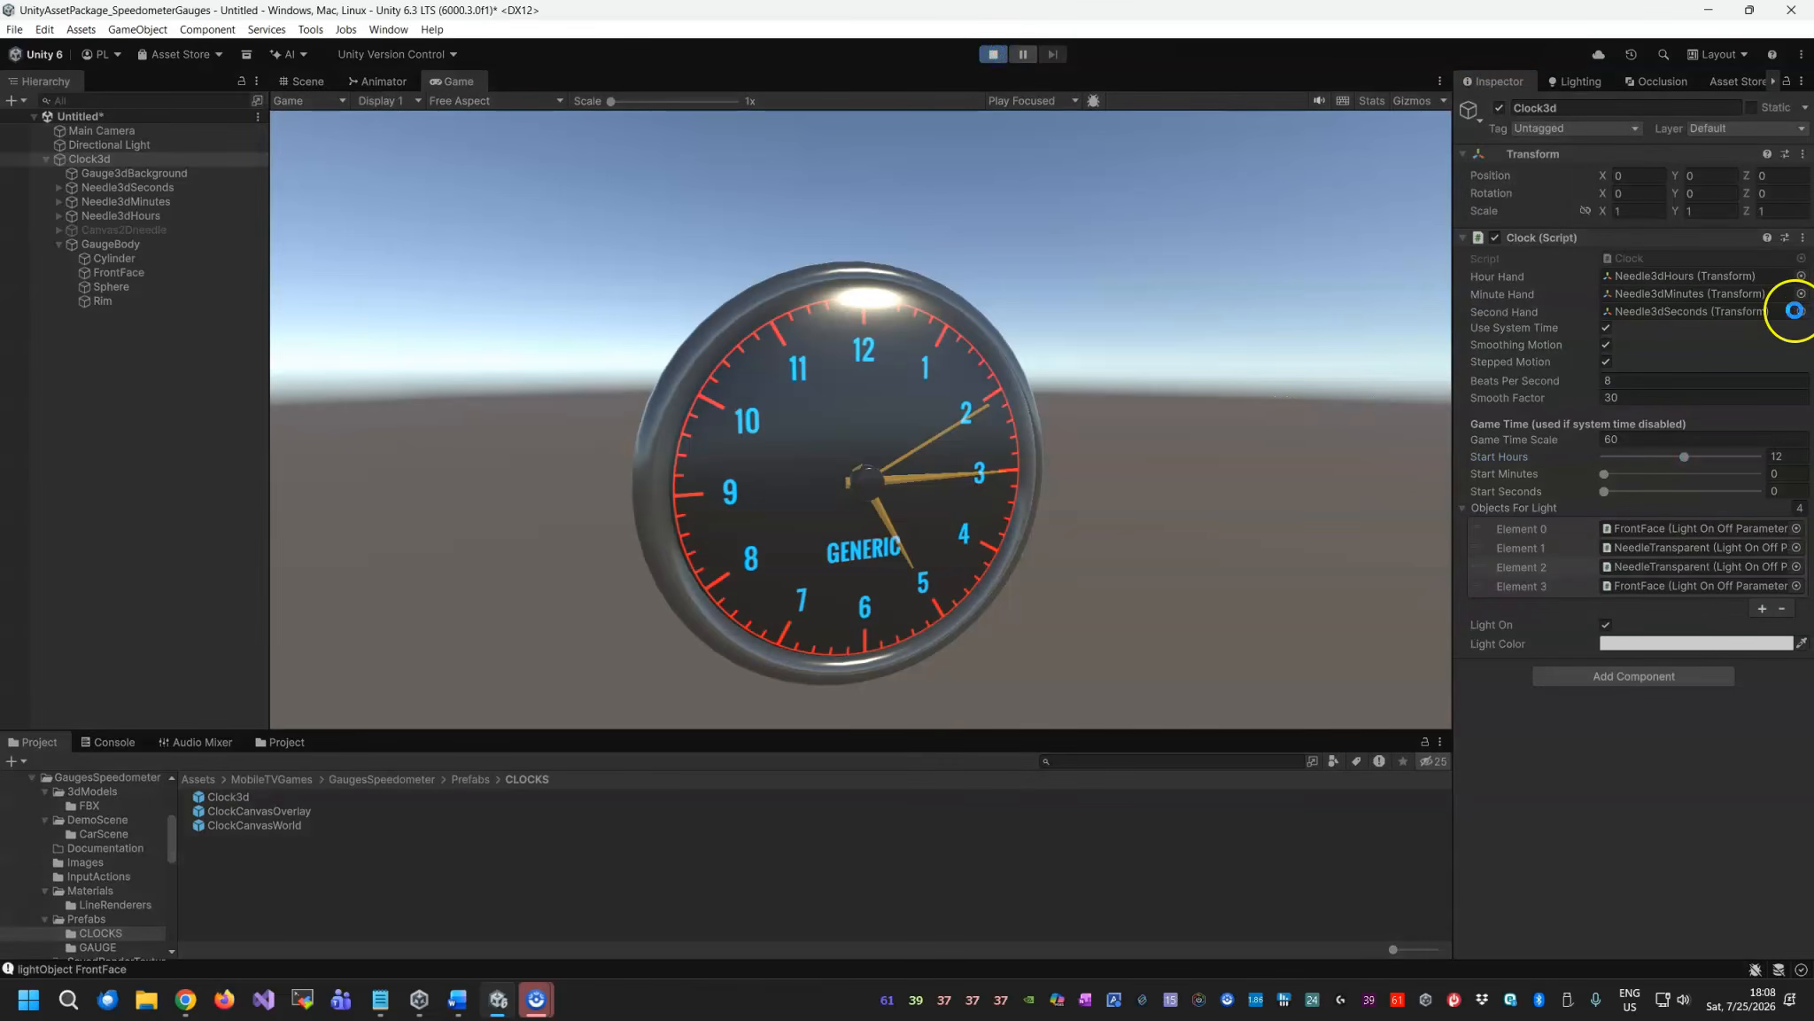
{"action": "left_click", "coordinate": [1605, 328]}
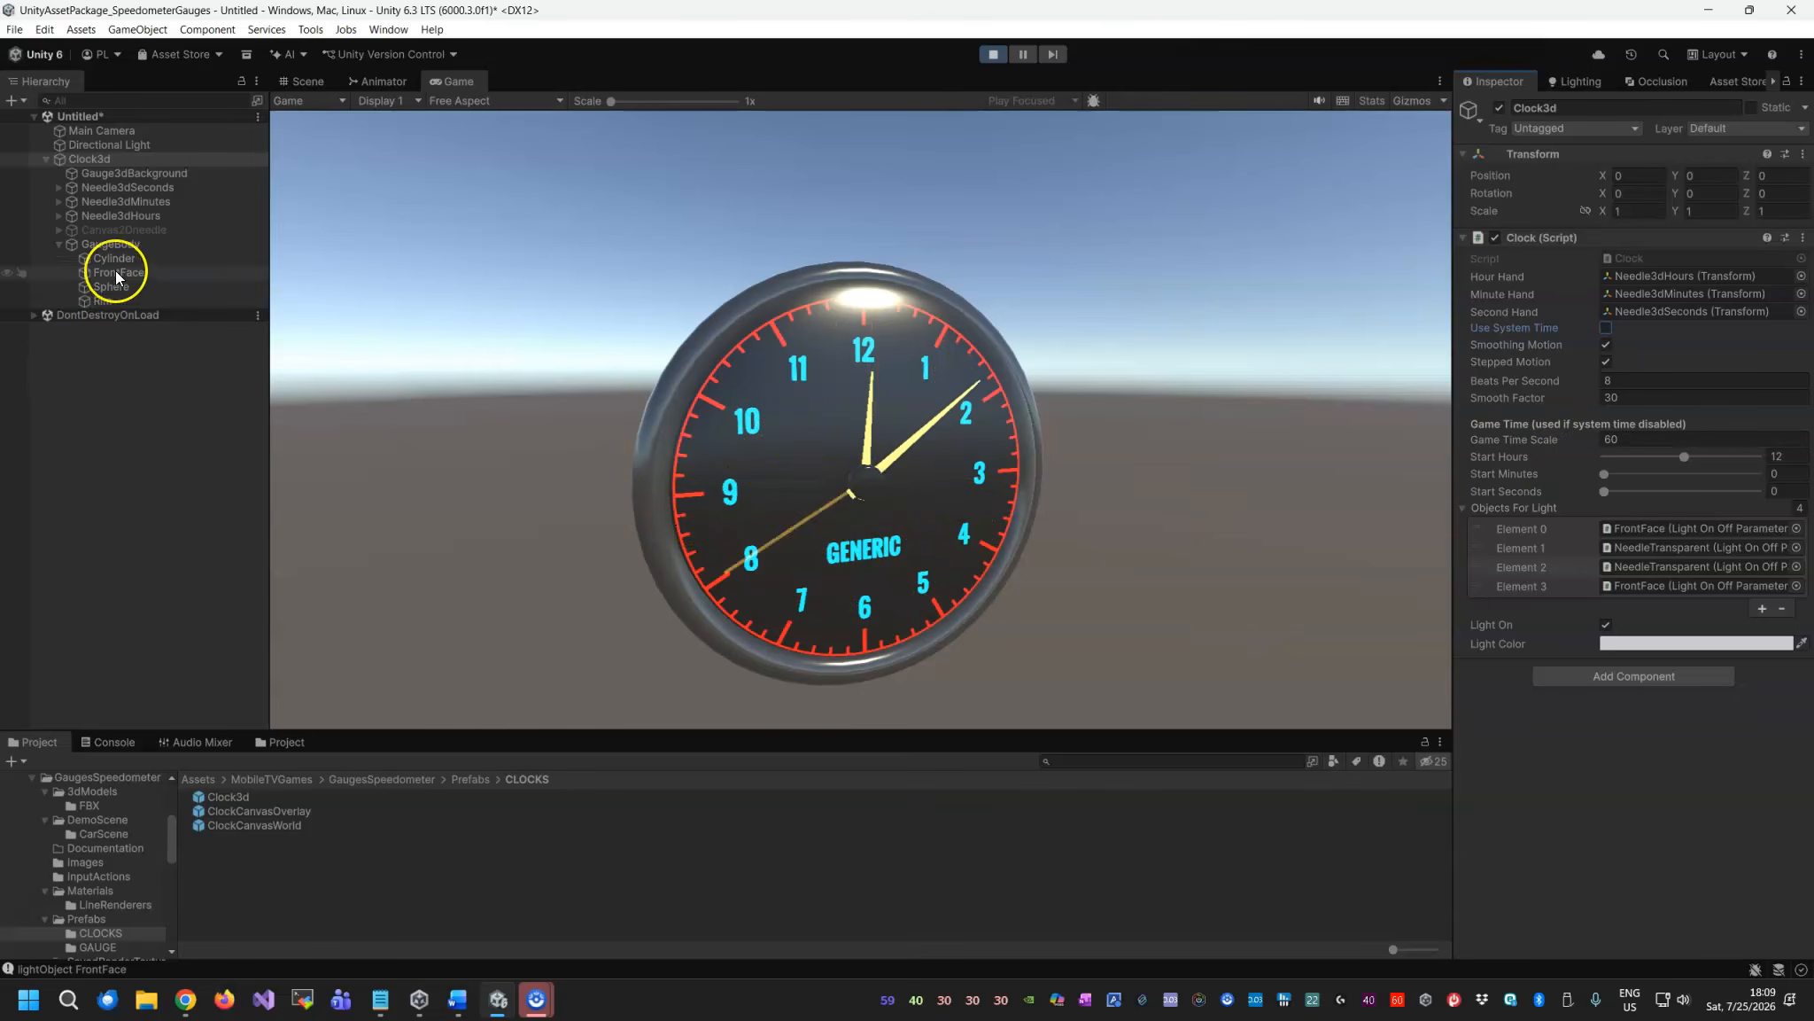
Deactivate the Needle3dSeconds object to hide the second hand, and reactivate it.
{"action": "left_click", "coordinate": [137, 187]}
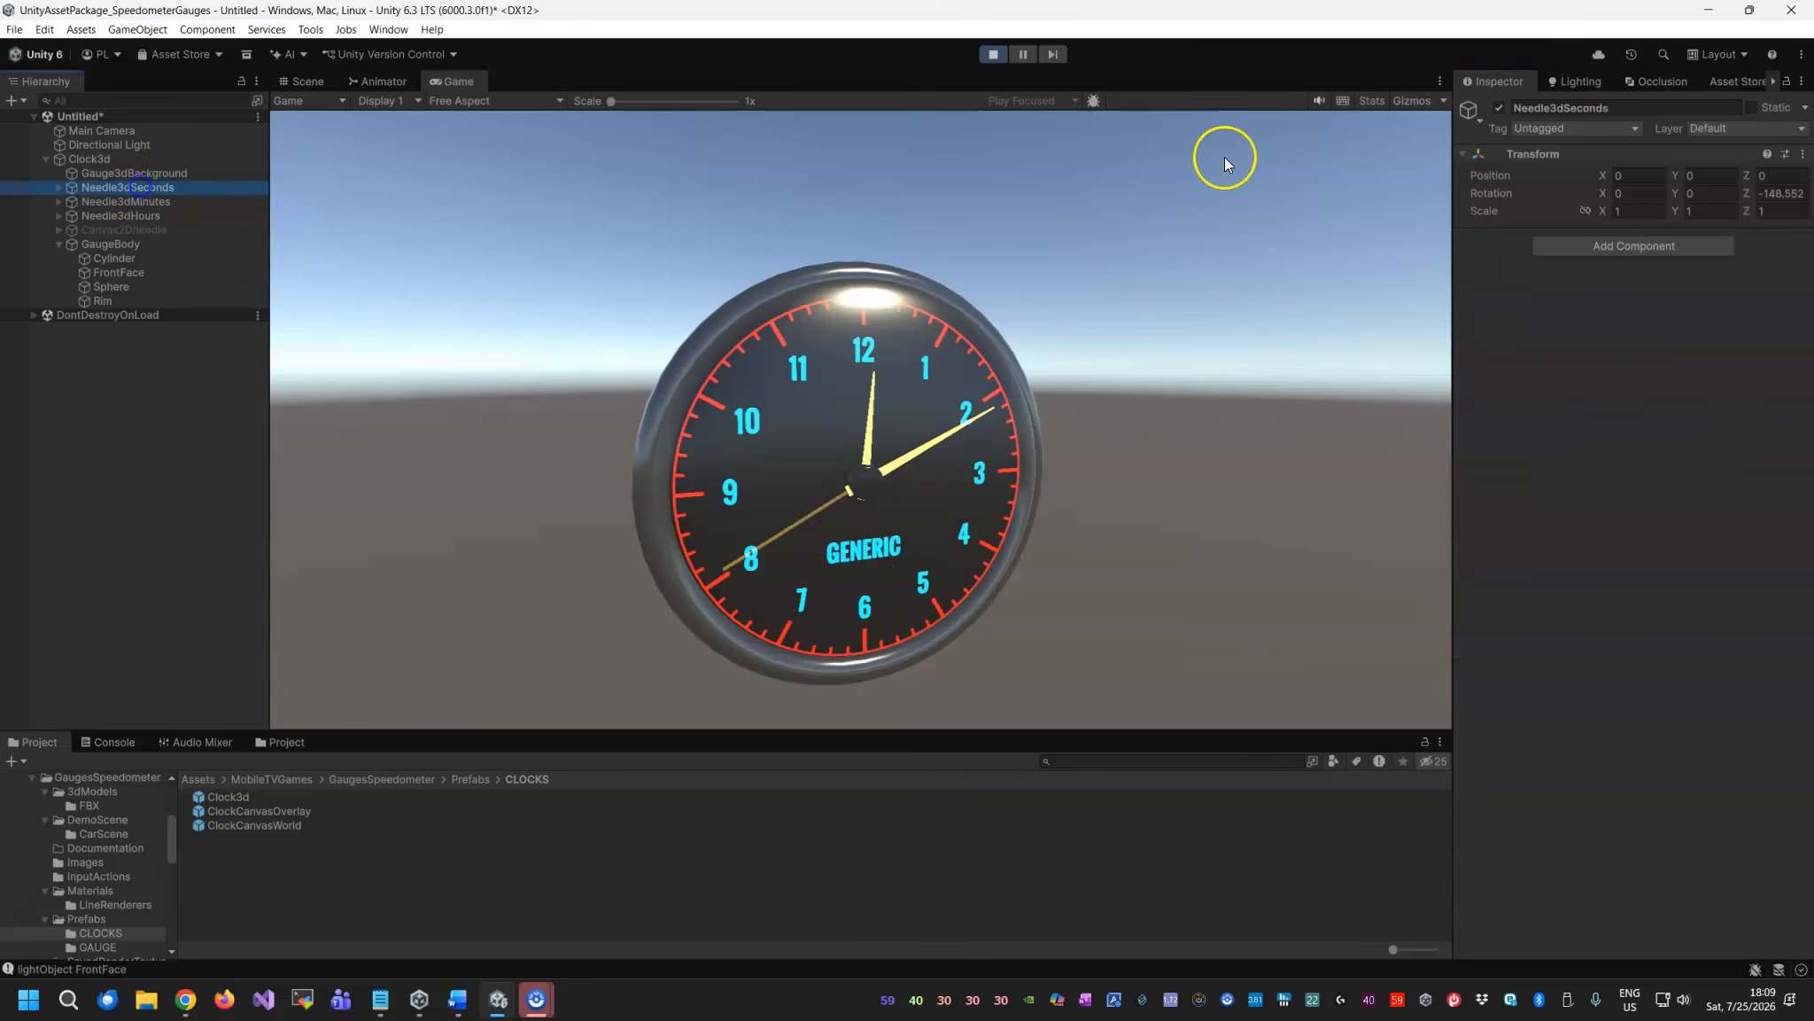
{"action": "left_click", "coordinate": [1499, 107]}
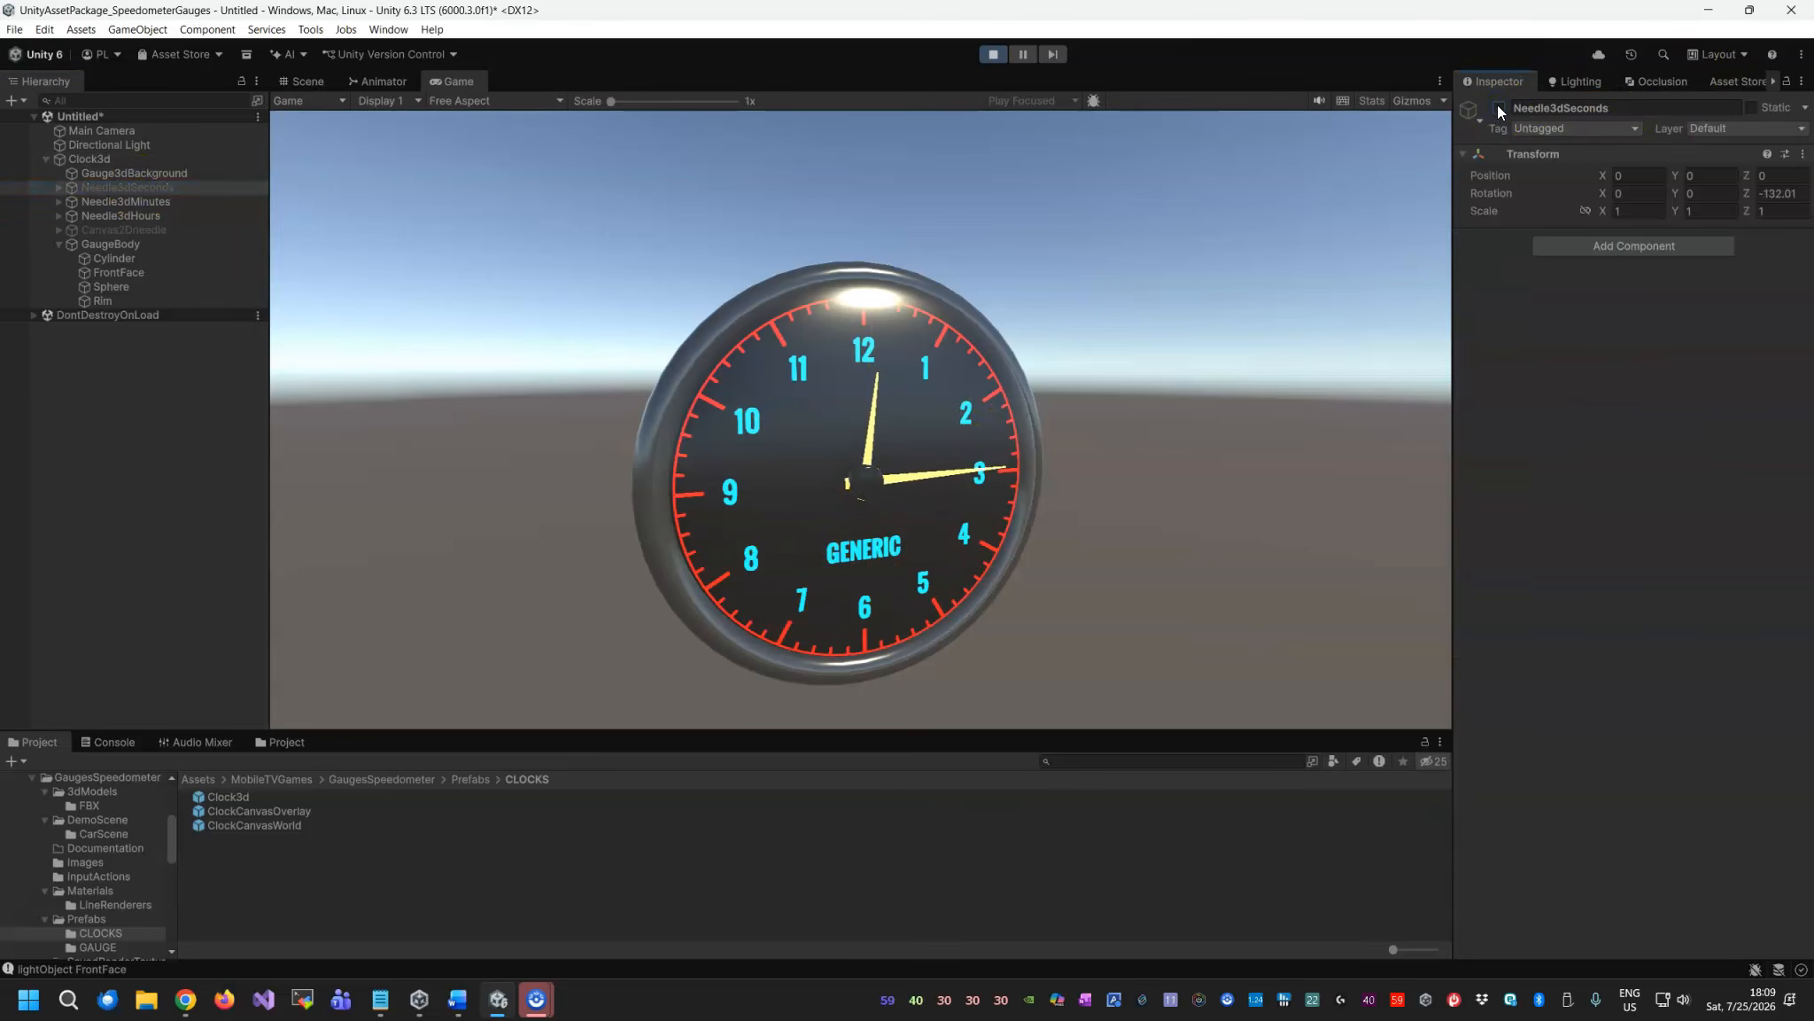
{"action": "left_click", "coordinate": [1499, 107]}
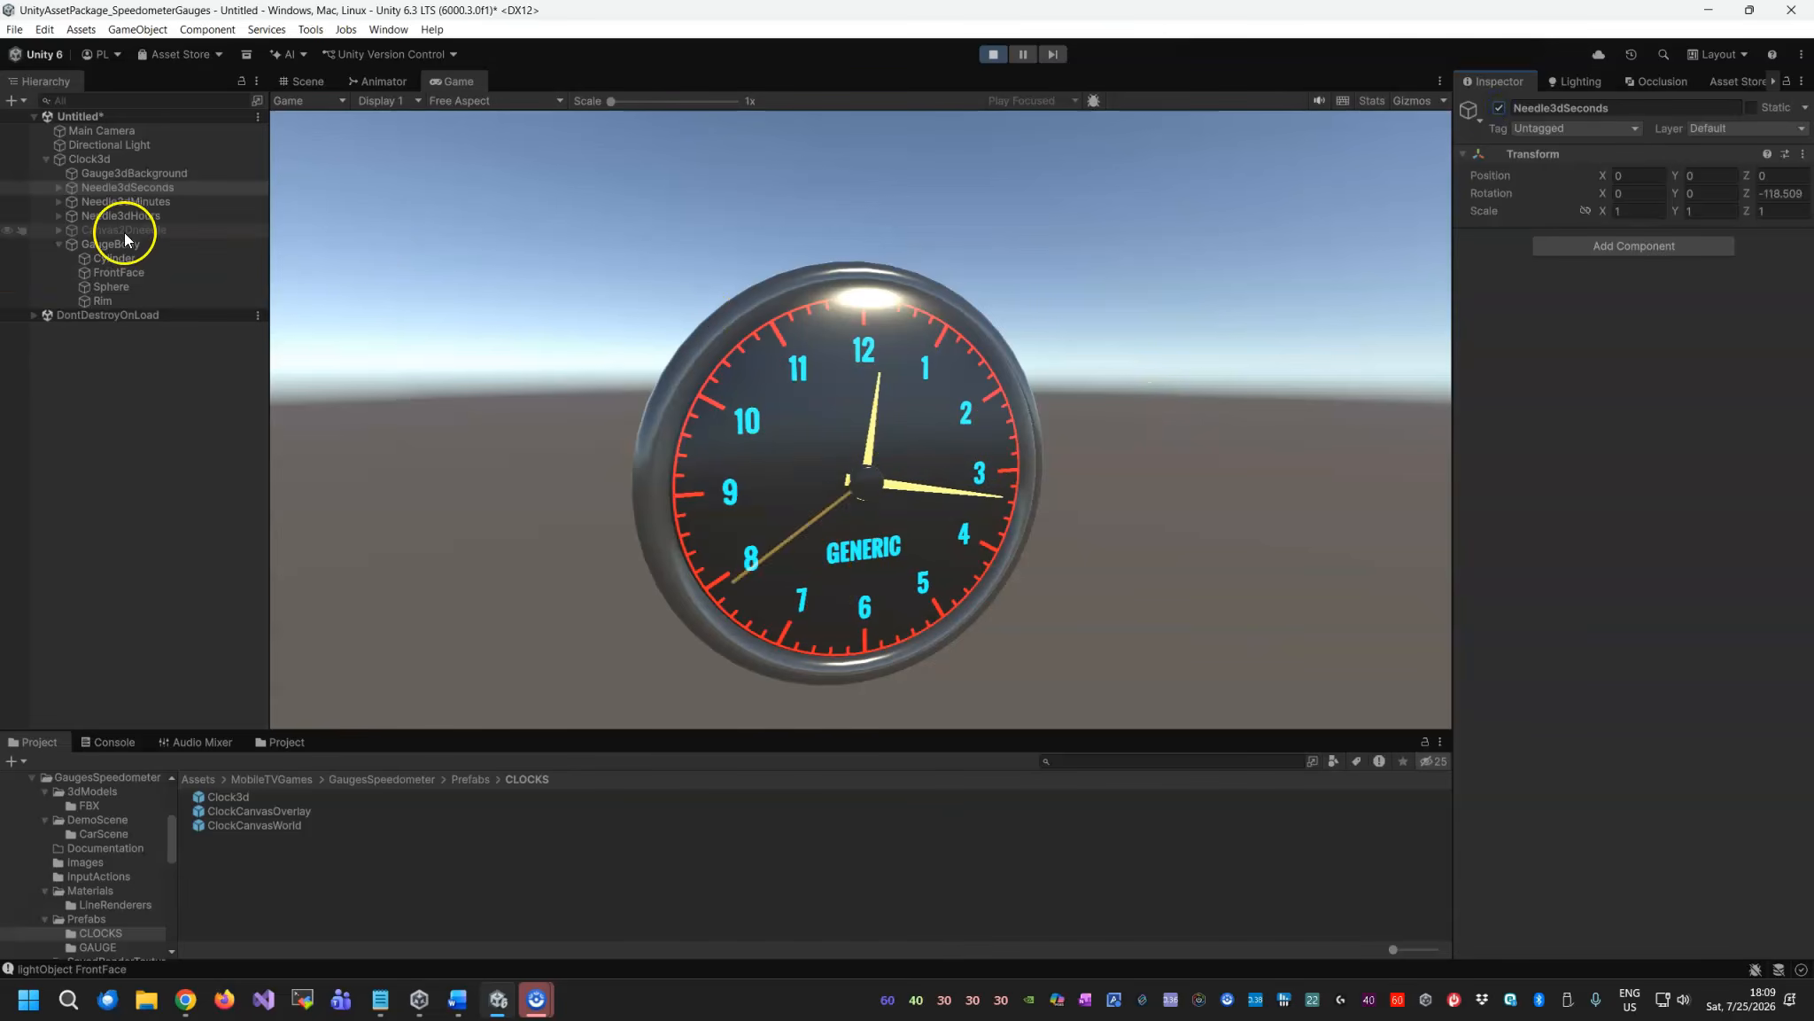
Turn off the Light On option of Clock3d in the running scene.
{"action": "left_click", "coordinate": [120, 161]}
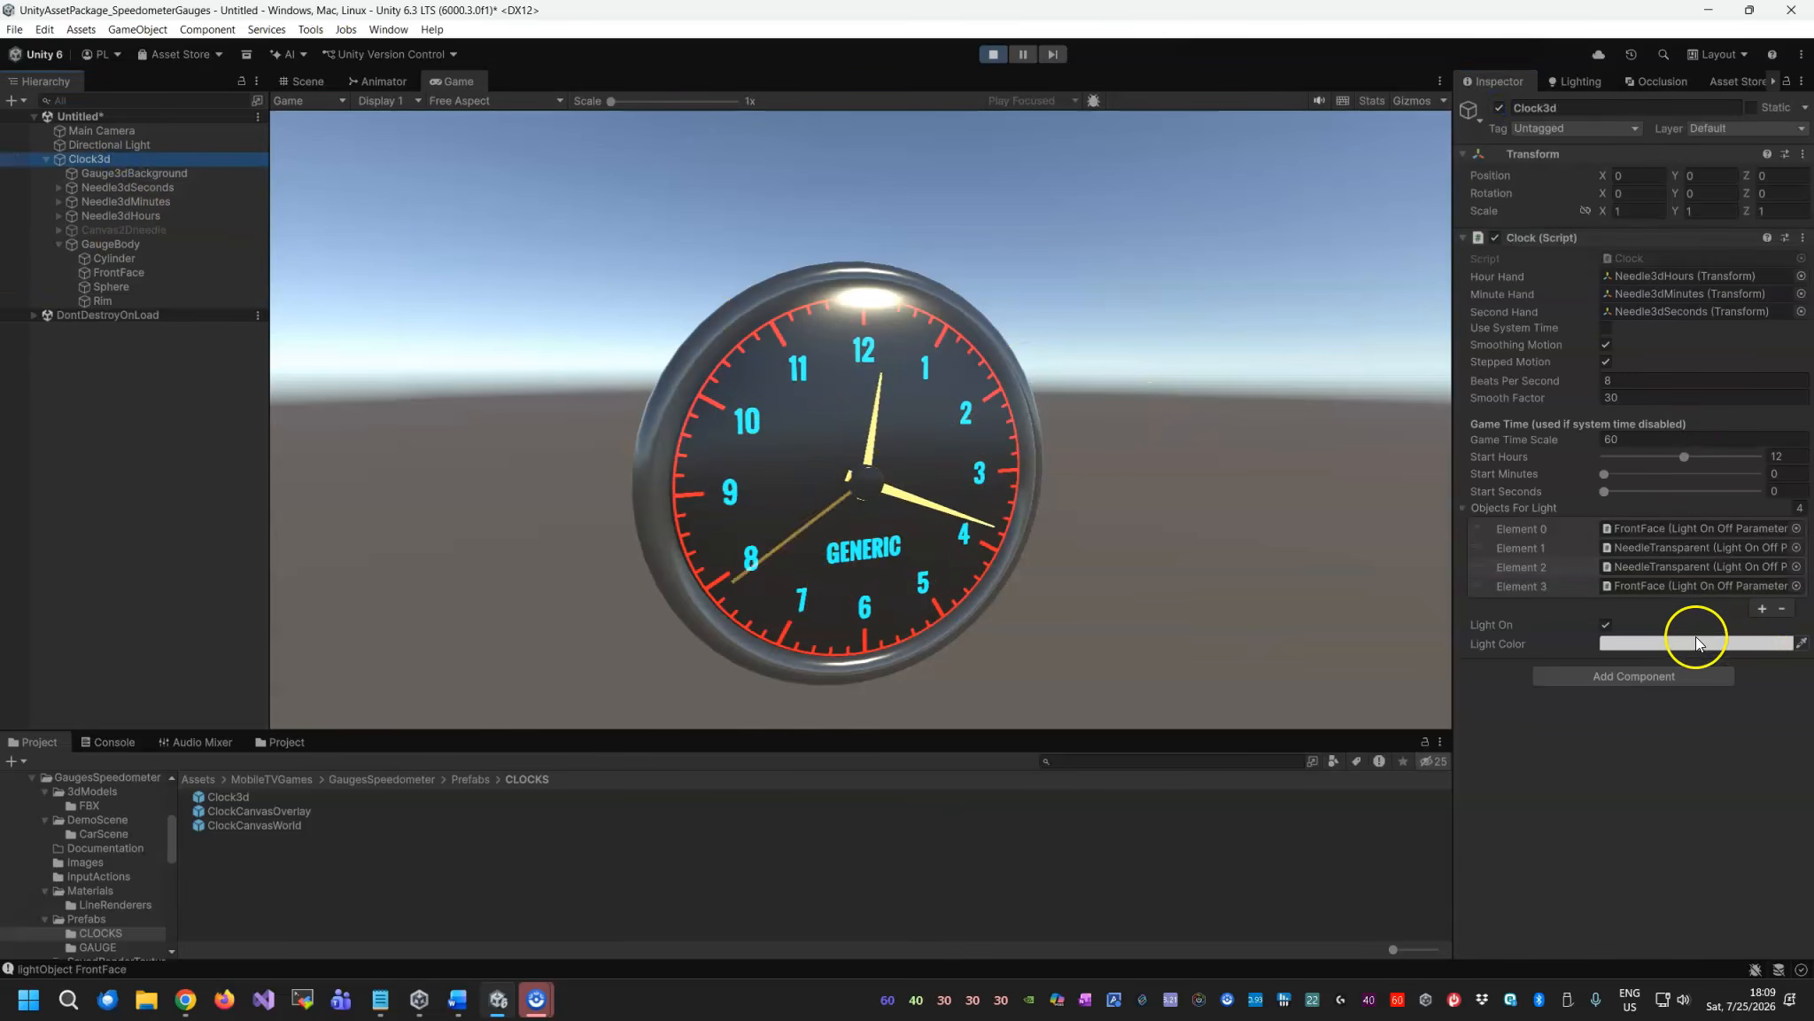
{"action": "left_click", "coordinate": [1608, 625]}
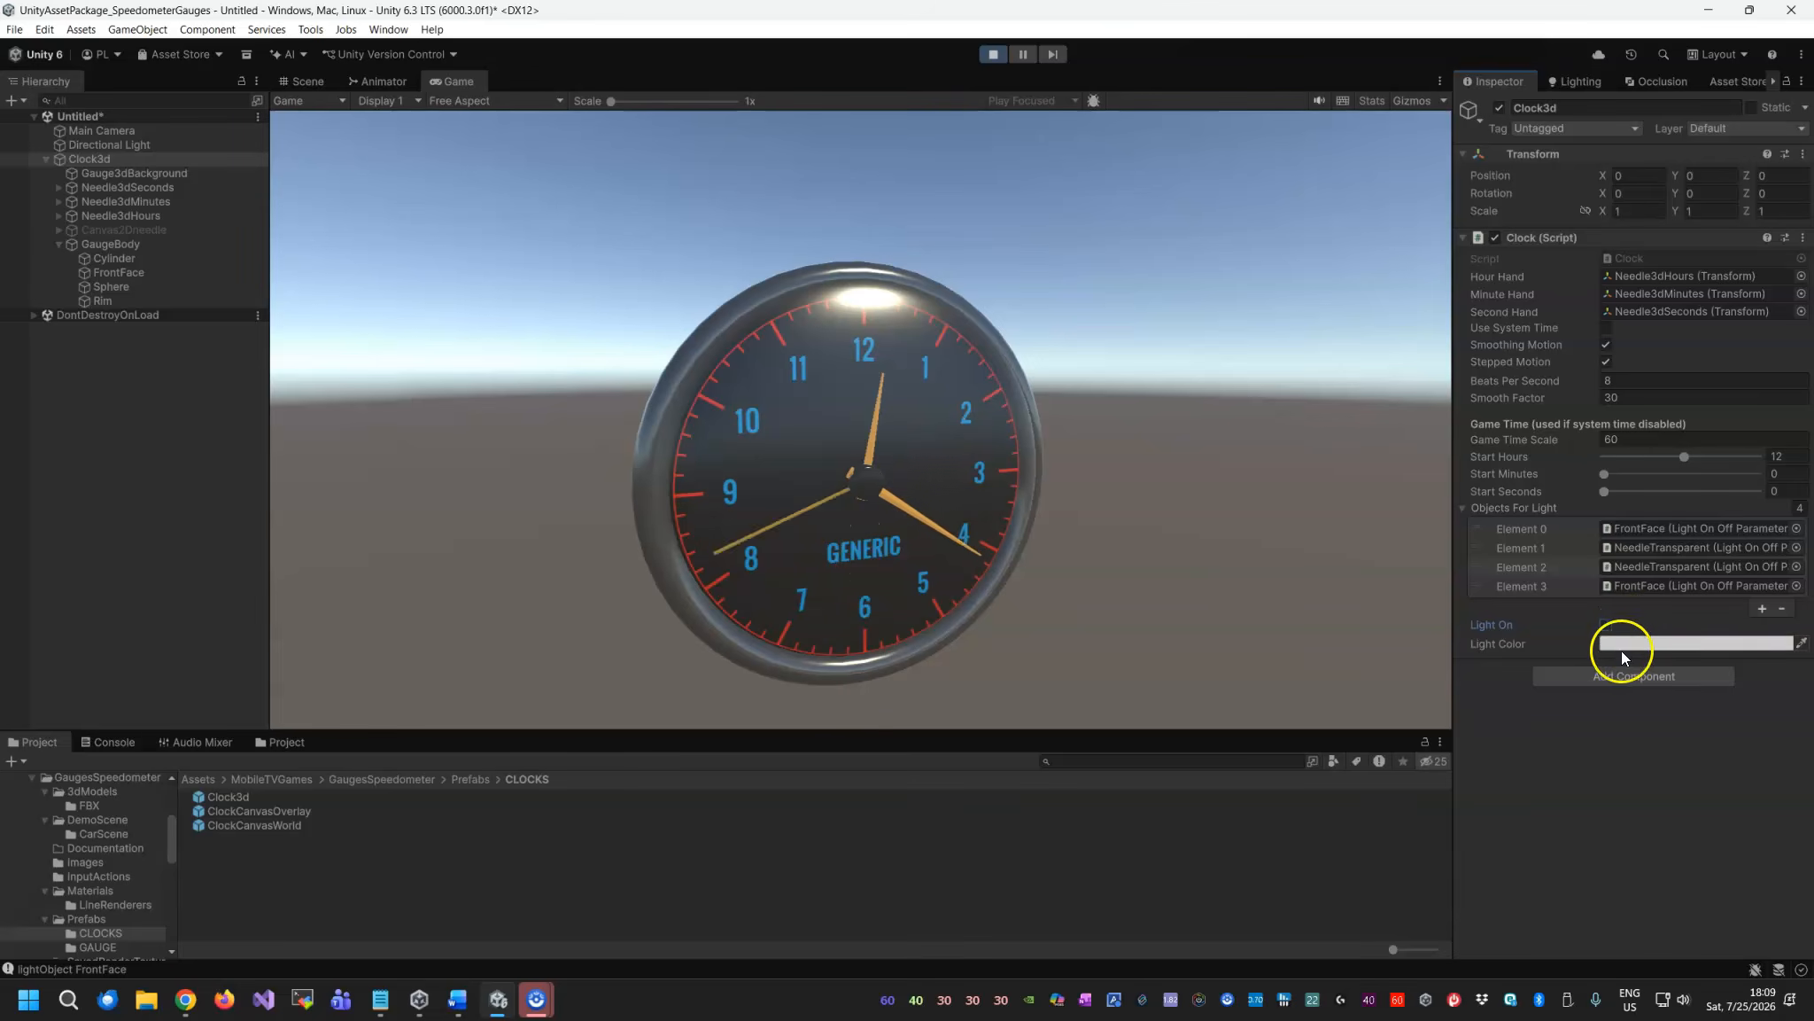